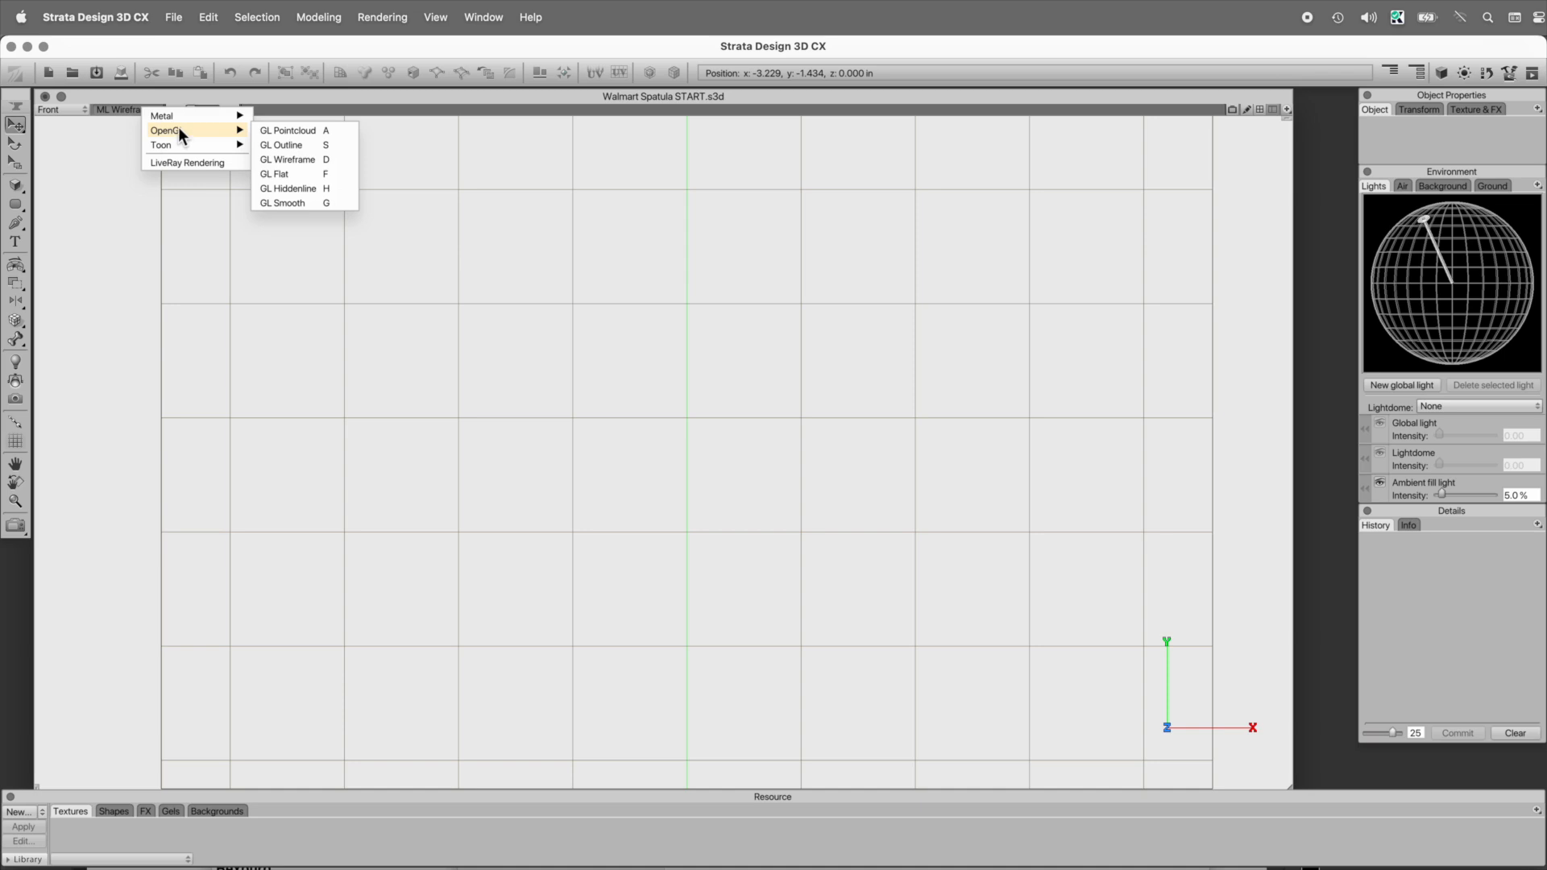
# - Switch the front view to GL Wireframe display and turn on snapping to the grid
pyautogui.click(288, 160)
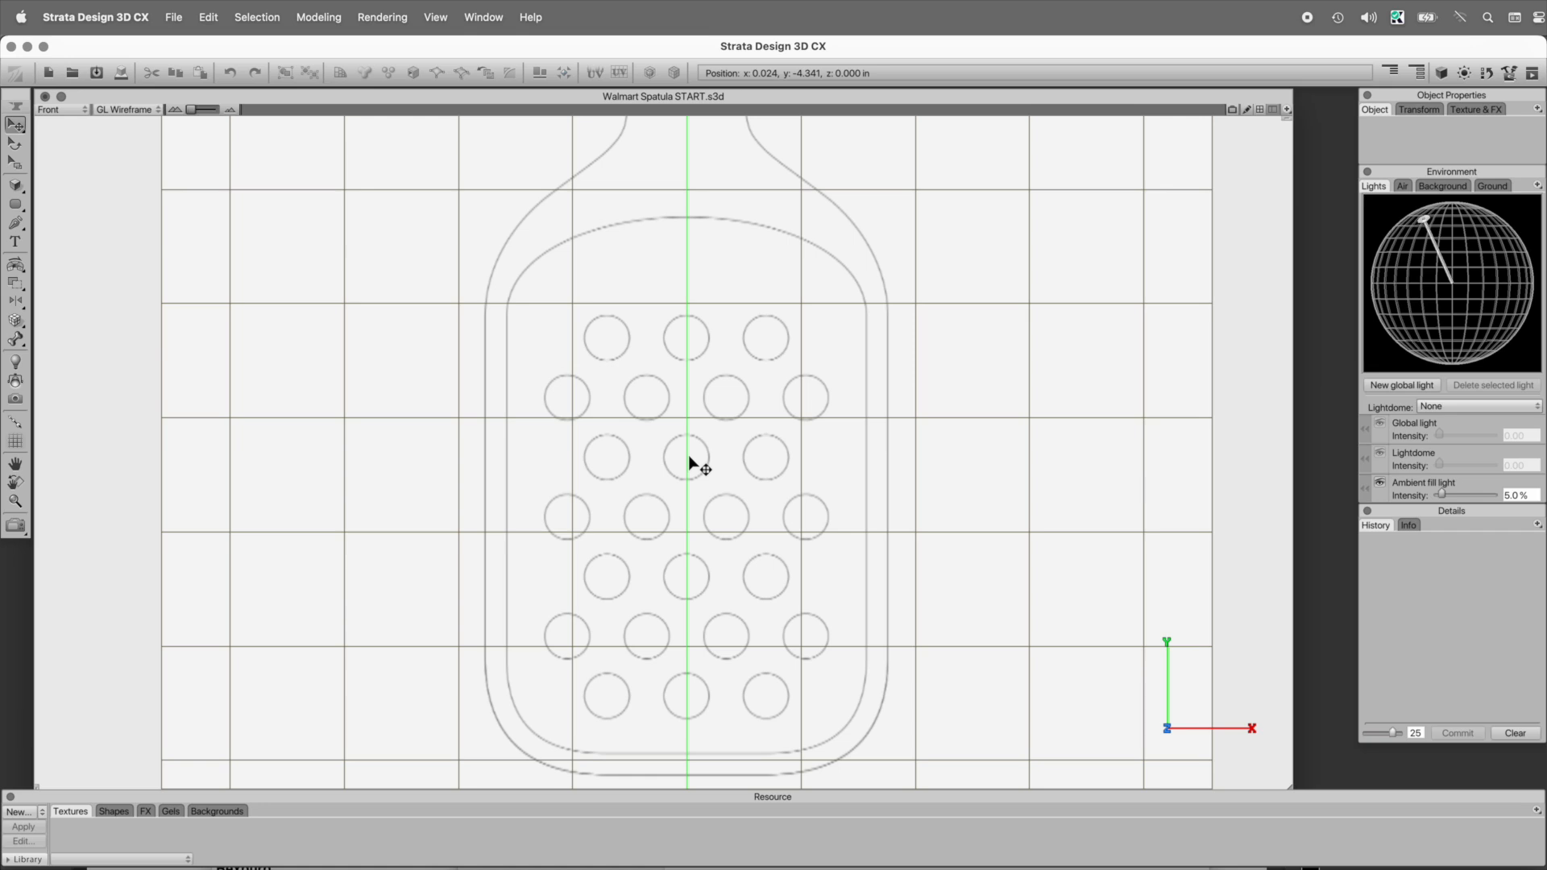
pyautogui.press('space')
pyautogui.moveTo(721, 666); pyautogui.dragTo(673, 588)
pyautogui.click(435, 17)
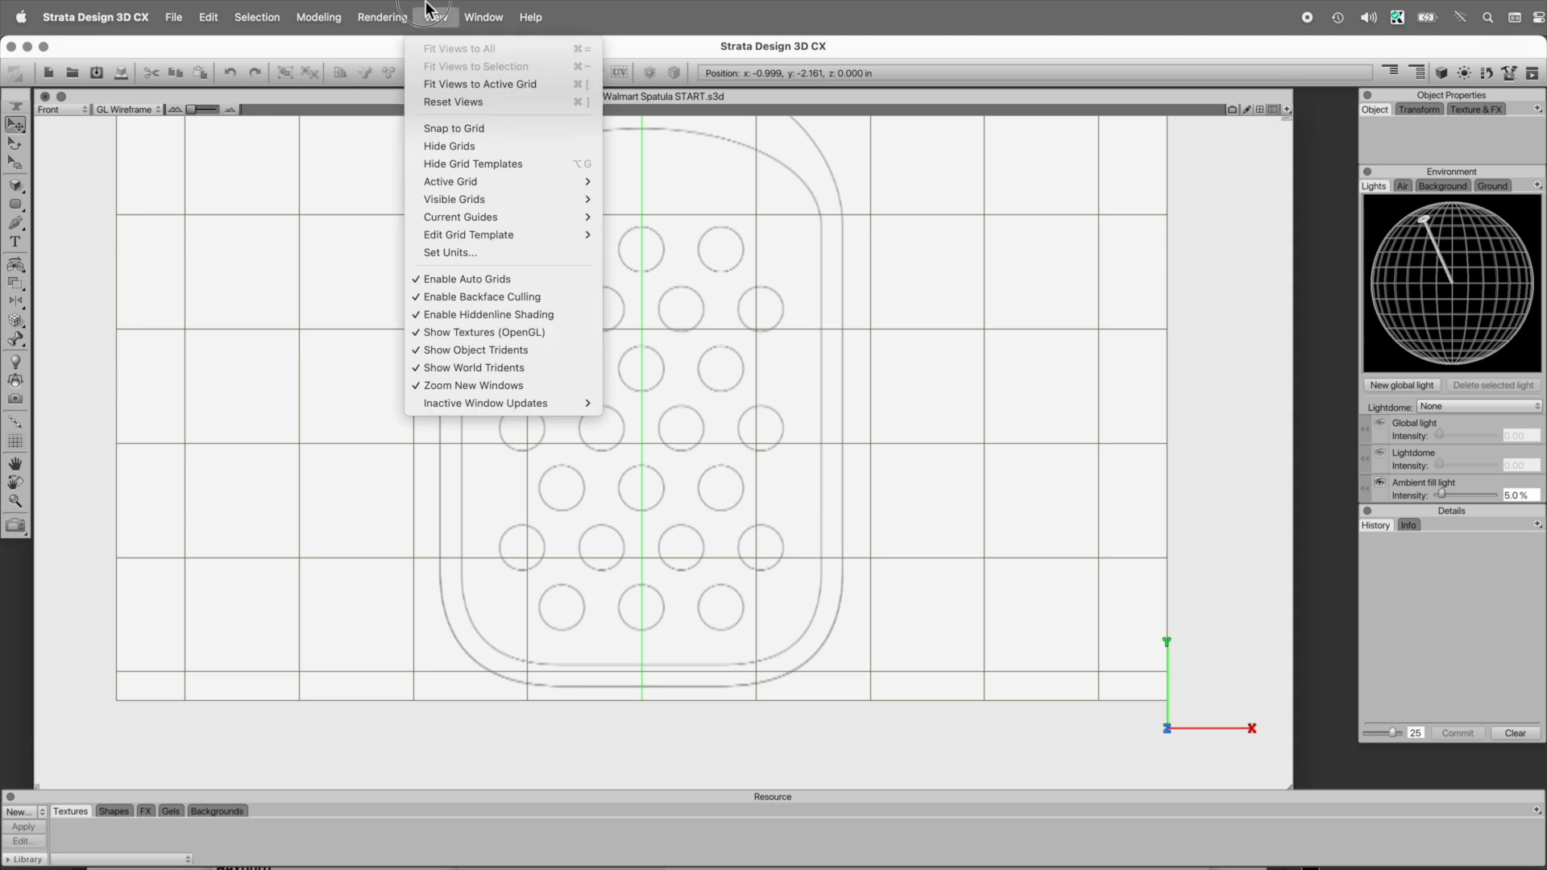
pyautogui.click(455, 129)
# - Draw a rounded rectangle outward from the vertical centre line and scale it evenly to the outer width of the spatula blade
pyautogui.moveTo(14, 204); pyautogui.dragTo(111, 222)
pyautogui.keyDown('alt'); pyautogui.moveTo(642, 330); pyautogui.dragTo(832, 511); pyautogui.keyUp('alt')
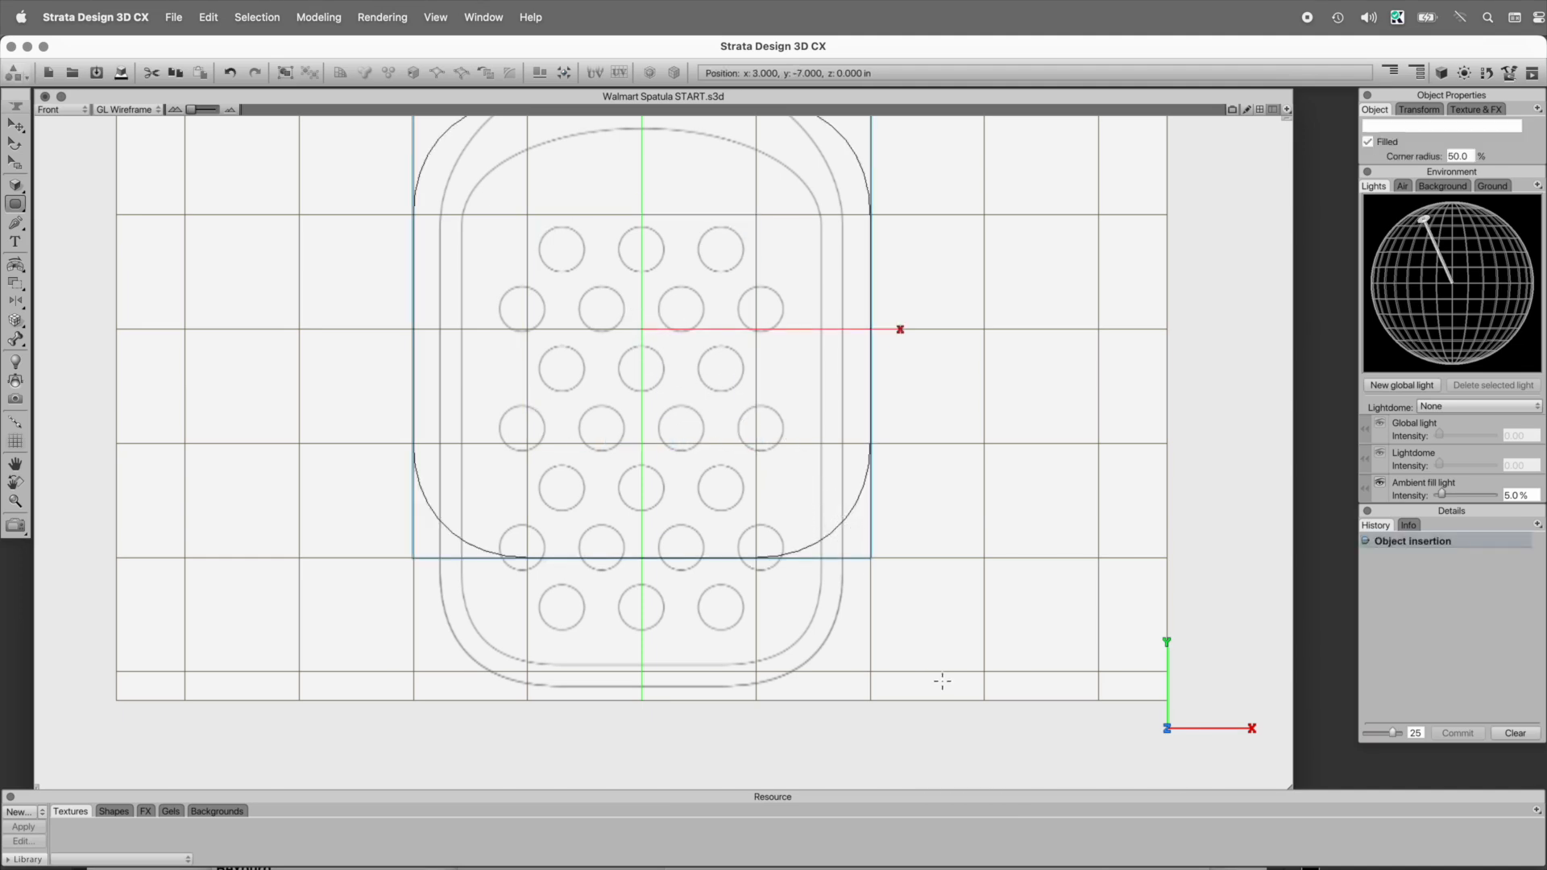
pyautogui.click(15, 163)
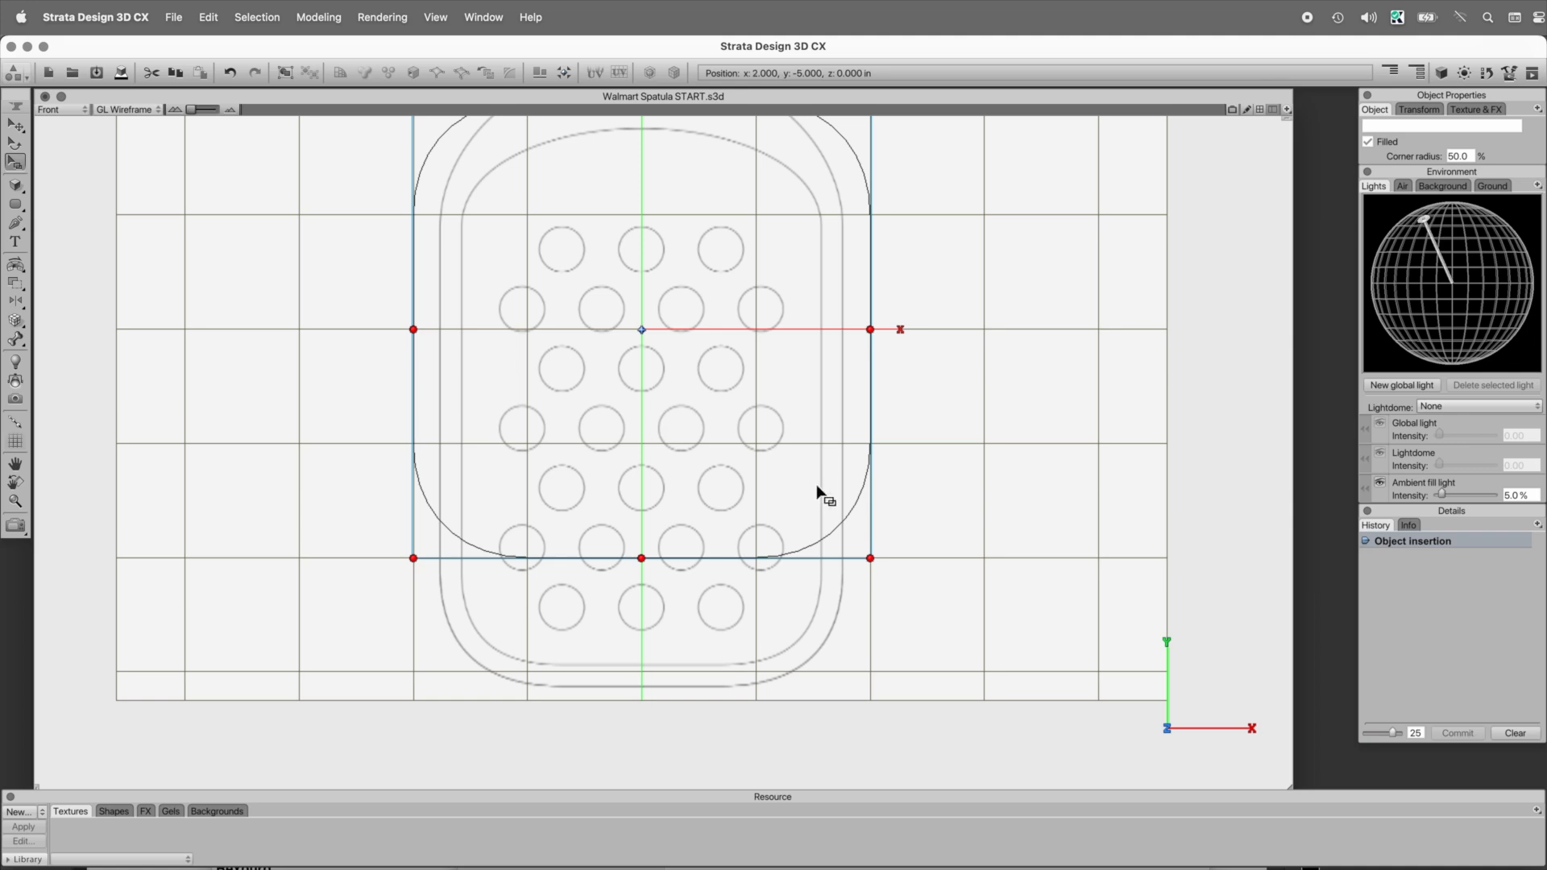
pyautogui.keyDown('alt'); pyautogui.moveTo(870, 558); pyautogui.dragTo(841, 536); pyautogui.keyUp('alt')
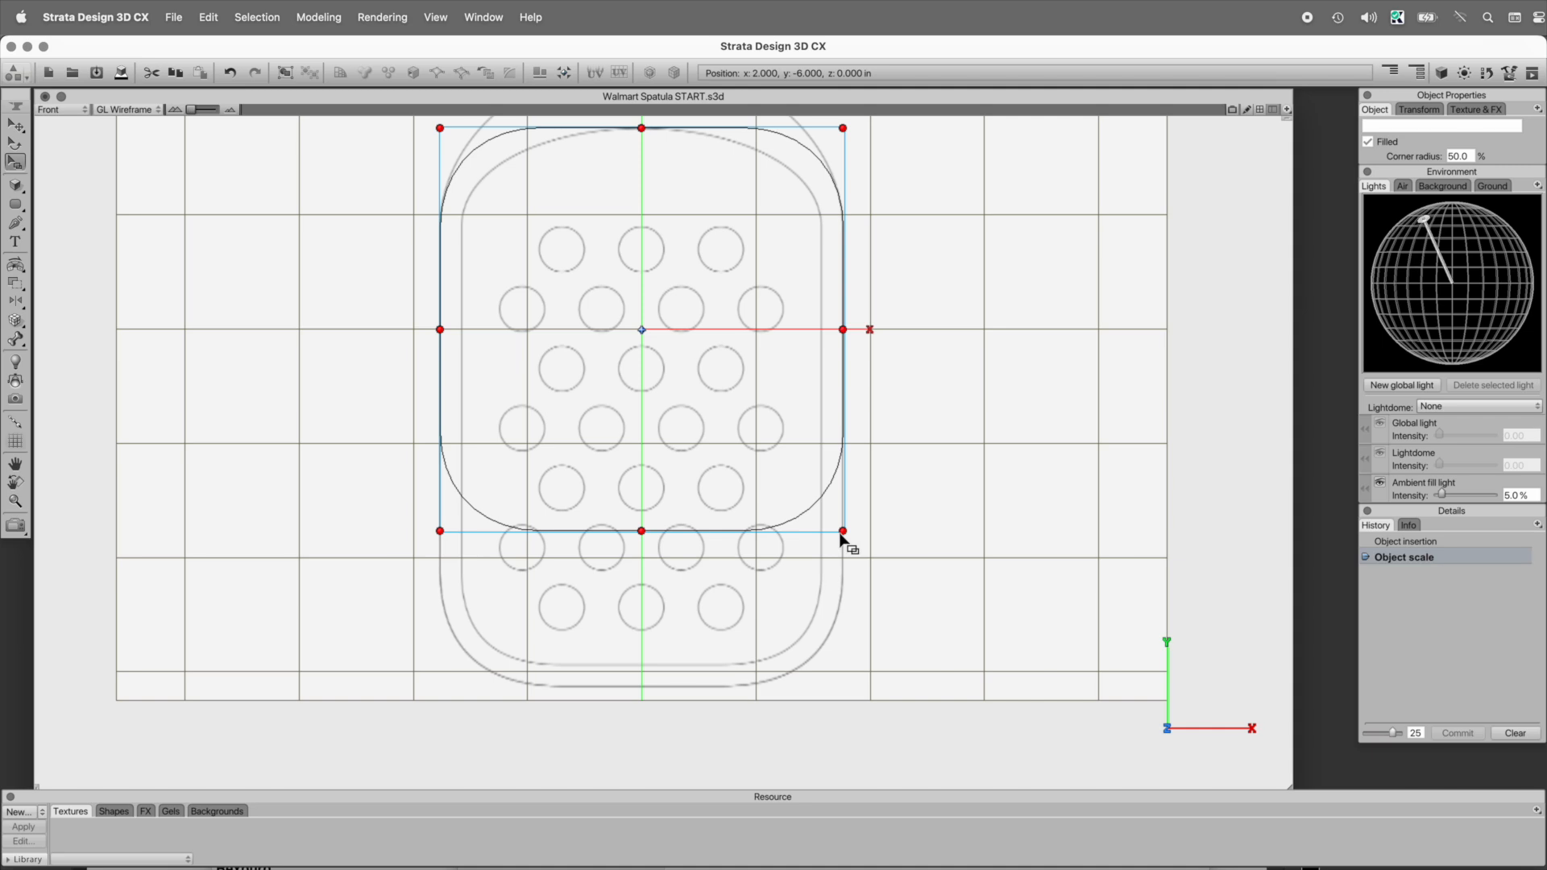
# - Move the rounded rectangle down to the blade outline's bottom edge and set its corner radius to 53%
pyautogui.click(15, 125)
pyautogui.moveTo(652, 538); pyautogui.dragTo(641, 686)
pyautogui.keyDown('super'); pyautogui.moveTo(334, 389); pyautogui.dragTo(1008, 755); pyautogui.keyUp('super')
pyautogui.moveTo(828, 591); pyautogui.dragTo(855, 592)
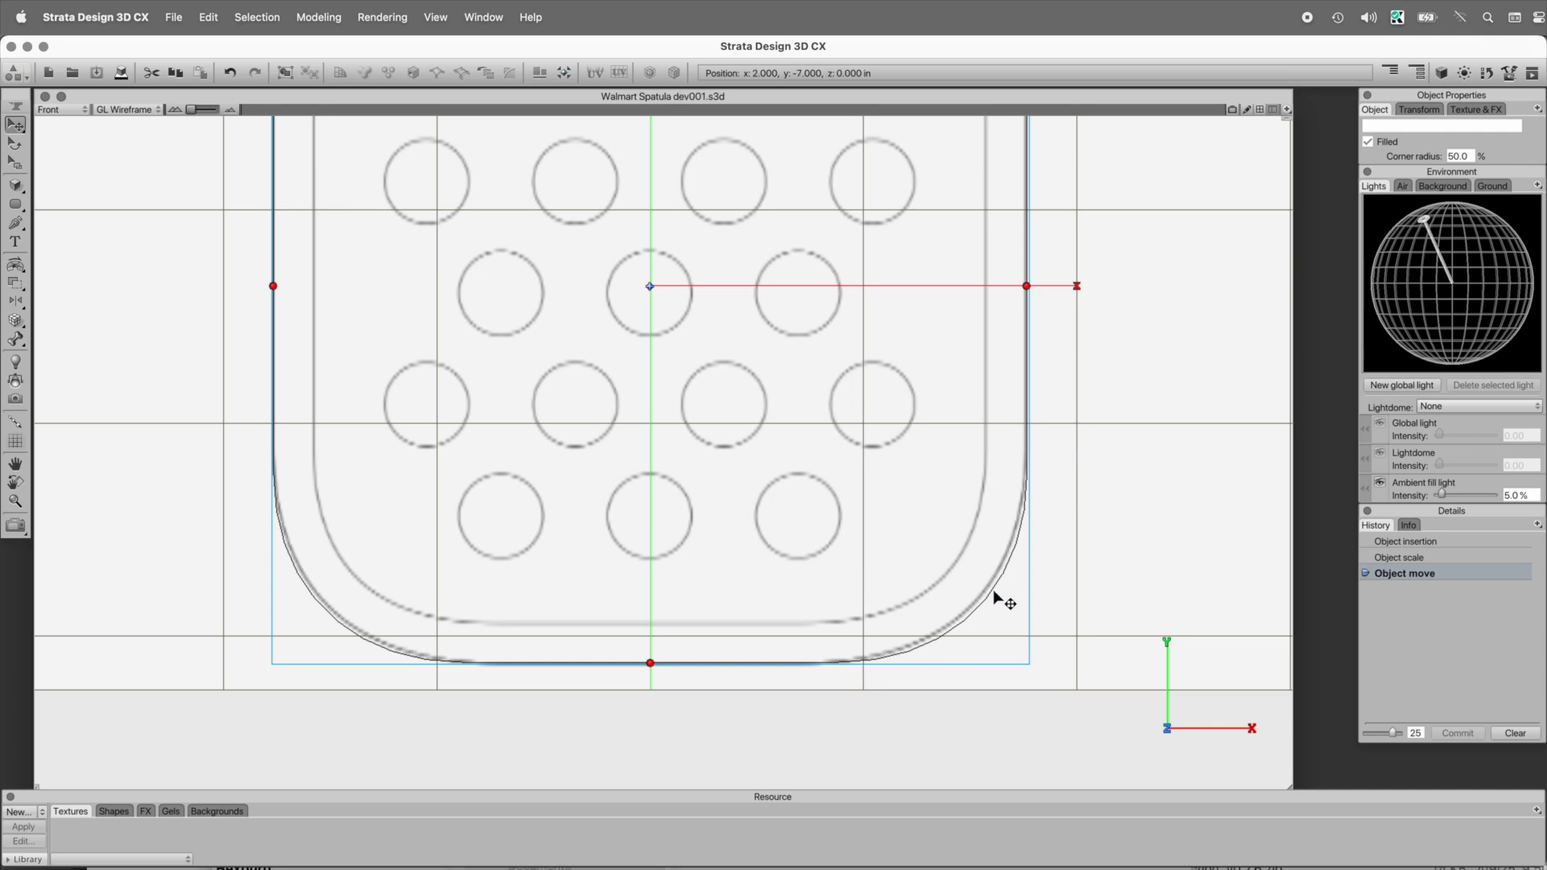
pyautogui.doubleClick(1462, 156)
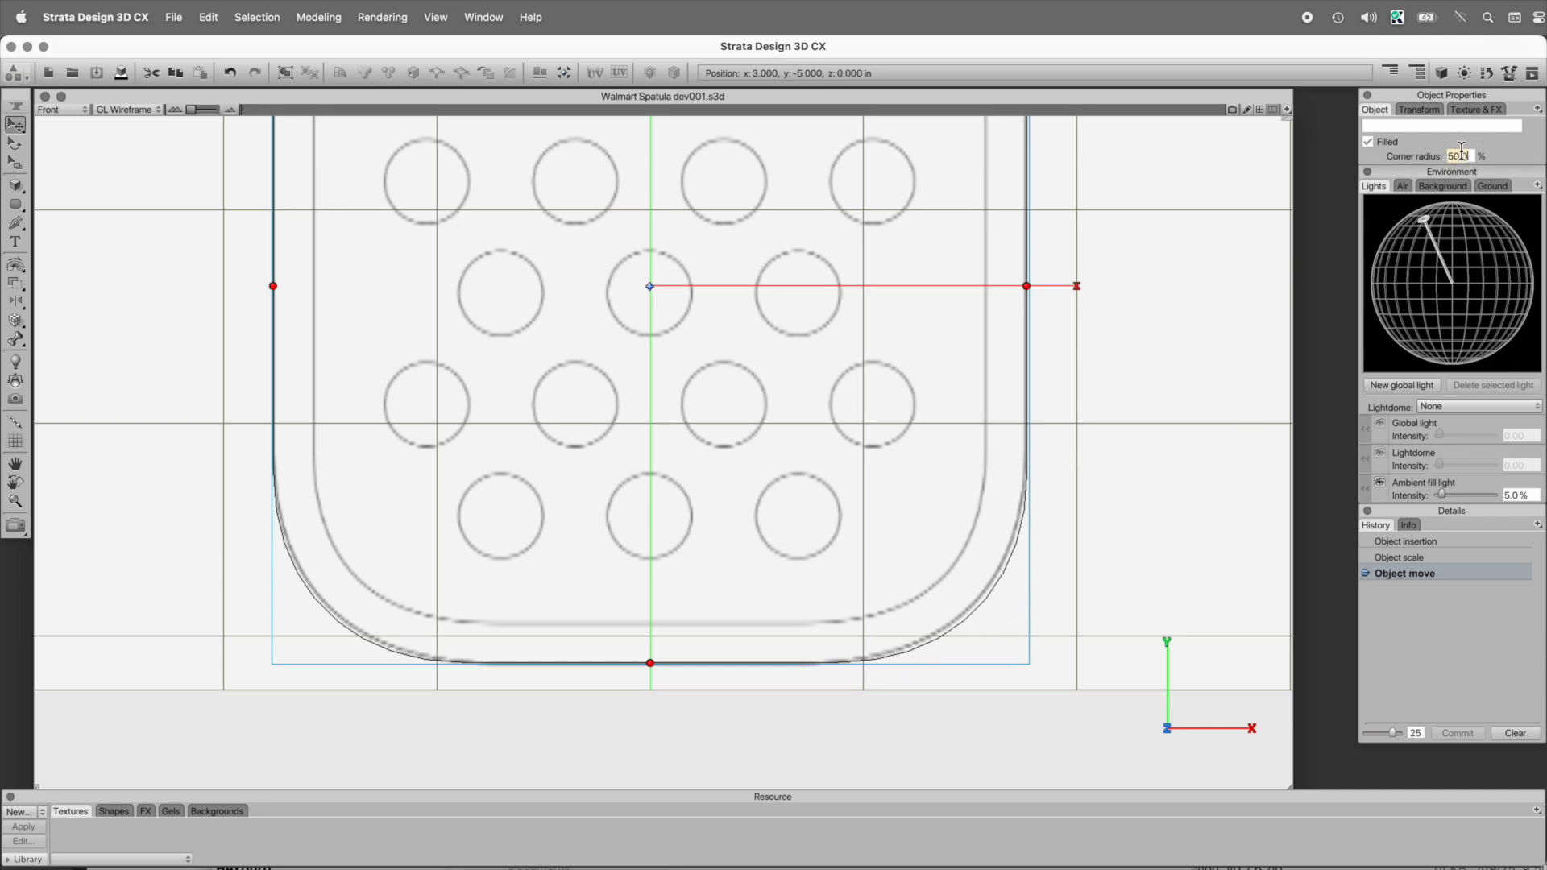
pyautogui.press('Return')
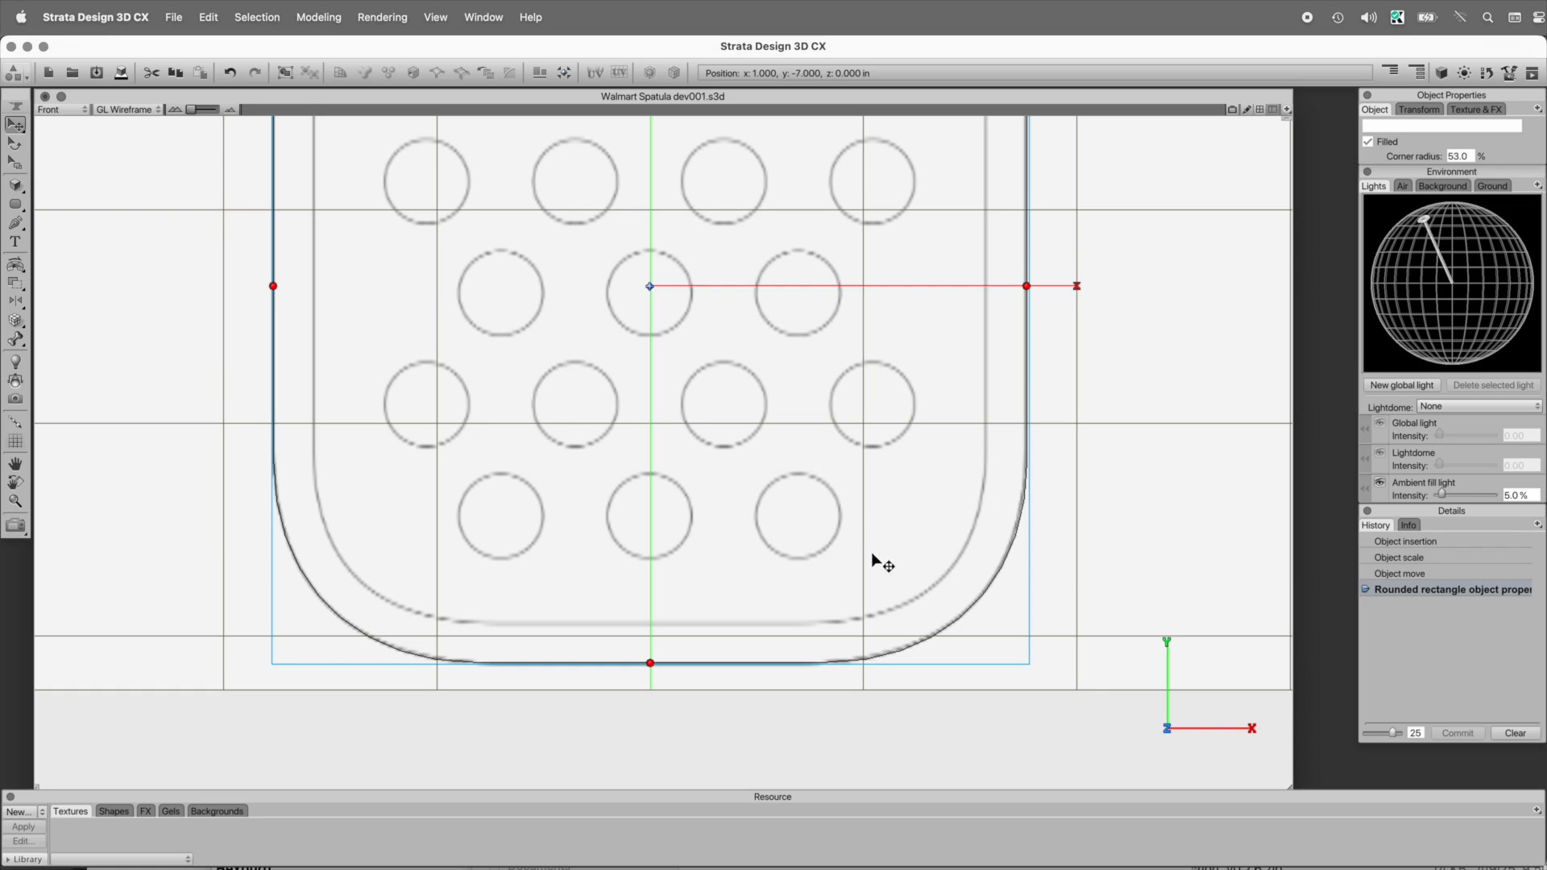
# - Place a copy of the rounded rectangle to the left of the template and convert the copy to a polygon mesh
pyautogui.moveTo(944, 422); pyautogui.dragTo(1091, 487)
pyautogui.moveTo(1174, 351); pyautogui.dragTo(311, 432)
pyautogui.click(17, 74)
pyautogui.click(93, 198)
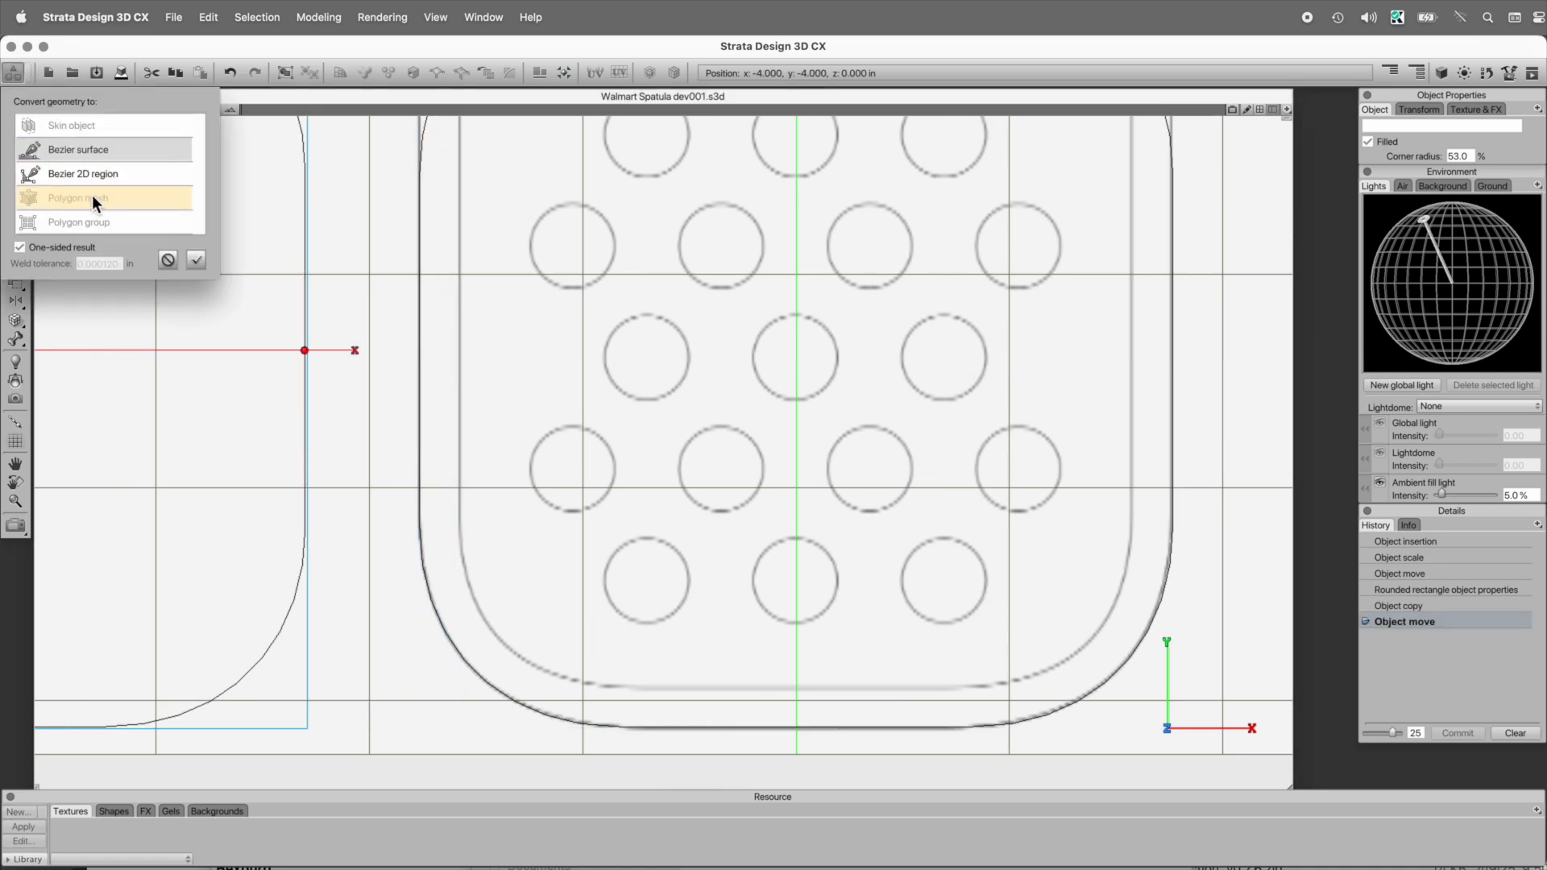
pyautogui.click(196, 259)
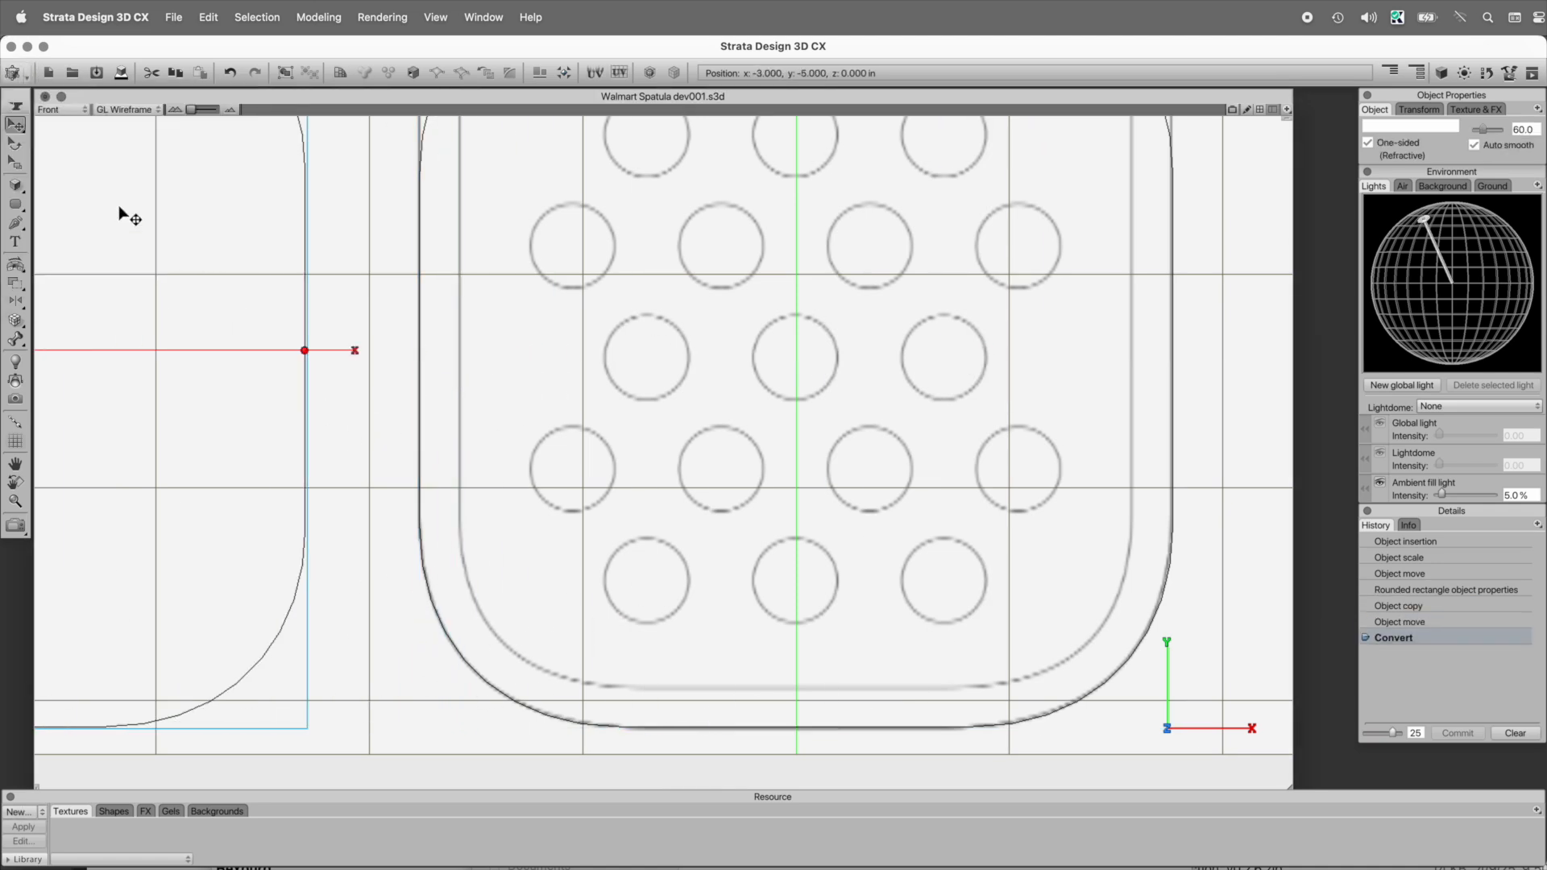
# - Open the mesh copy for editing to examine its corner vertices, and delete the copy
pyautogui.click(15, 124)
pyautogui.click(15, 125)
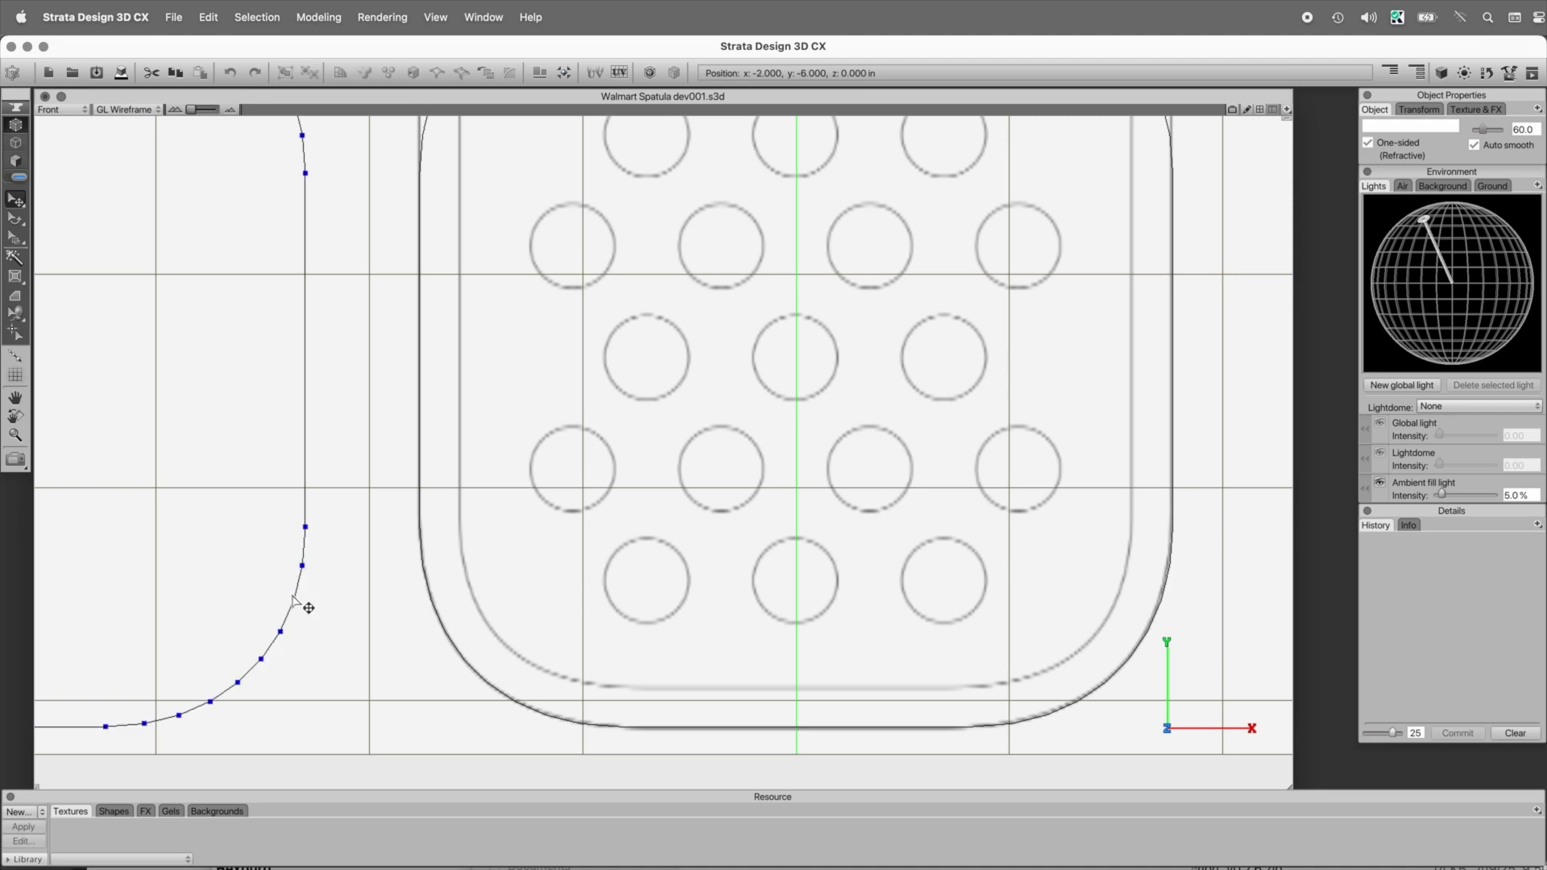
pyautogui.moveTo(312, 623); pyautogui.dragTo(503, 597, button='middle')
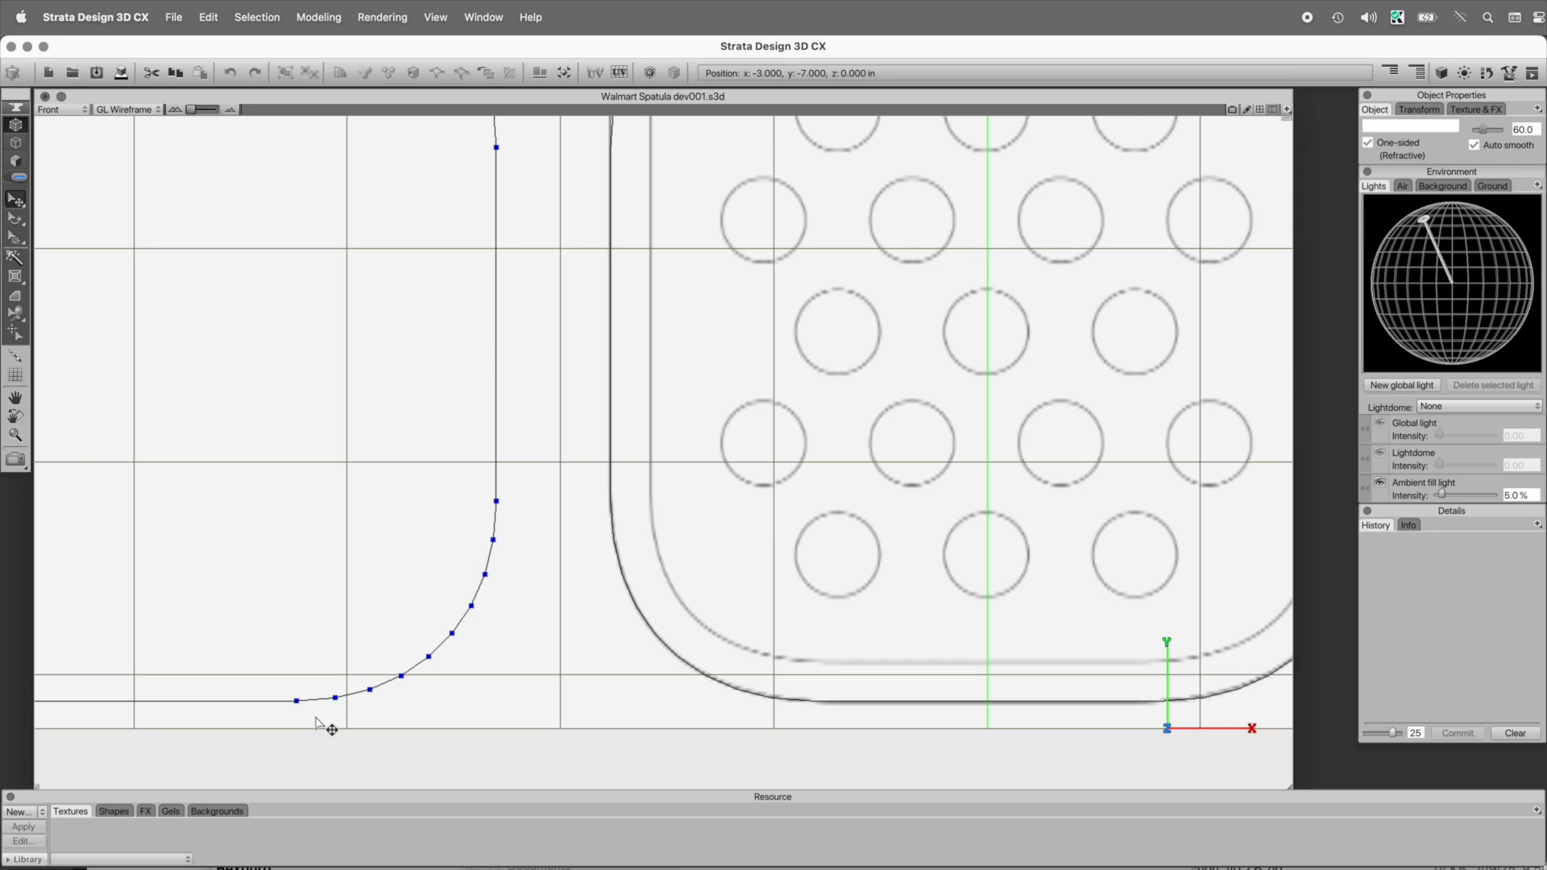
pyautogui.press('Escape')
pyautogui.press('Delete')
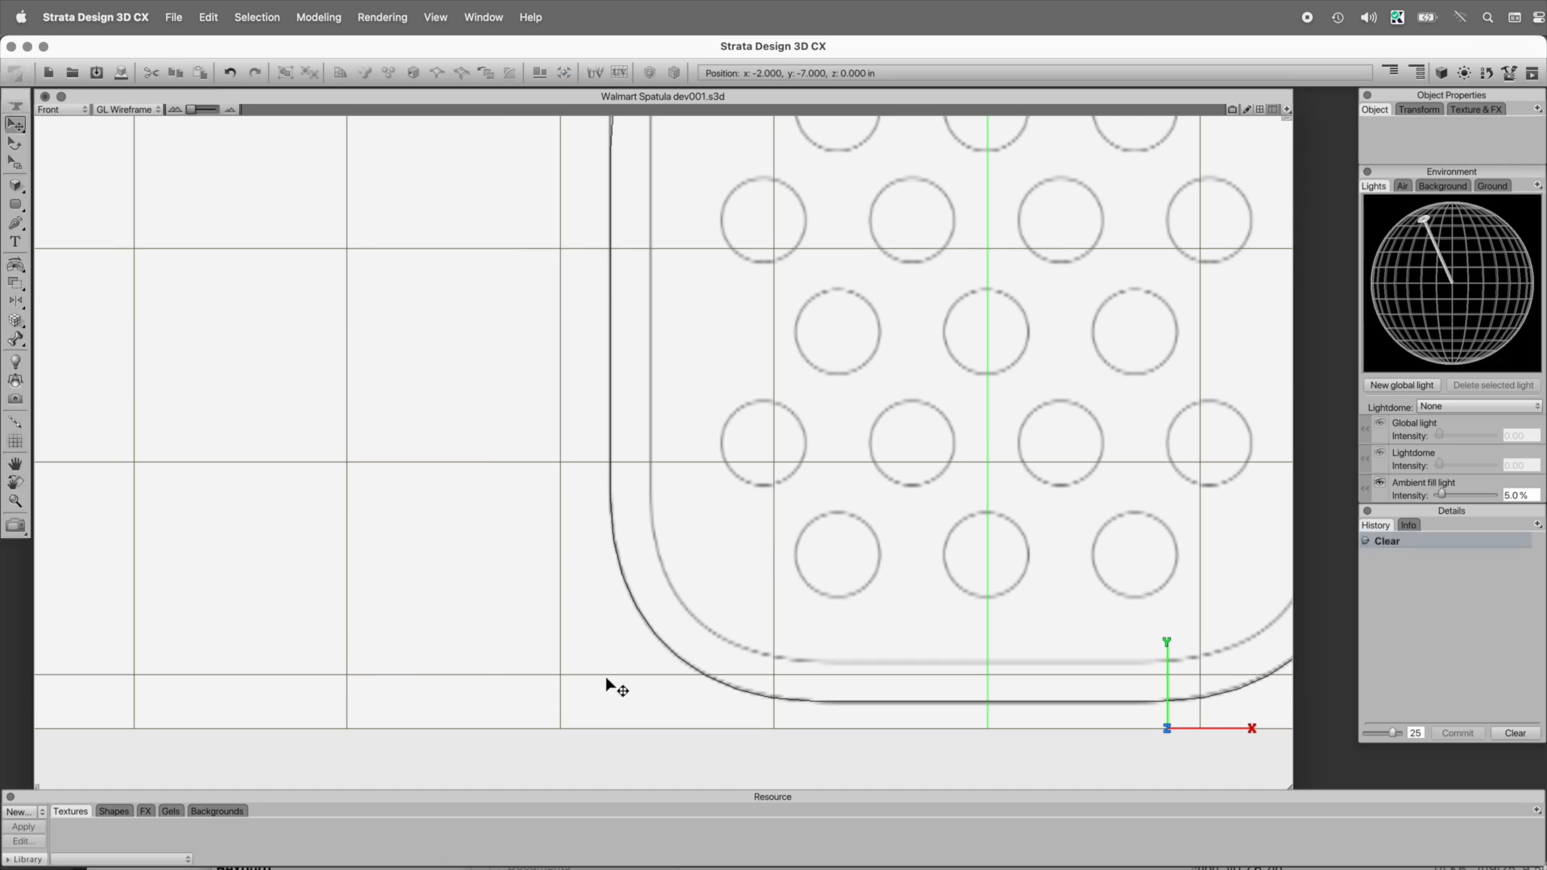
# - Add a Complexity attribute to the original rounded rectangle in the project window
pyautogui.click(666, 653)
pyautogui.moveTo(832, 622); pyautogui.dragTo(425, 615)
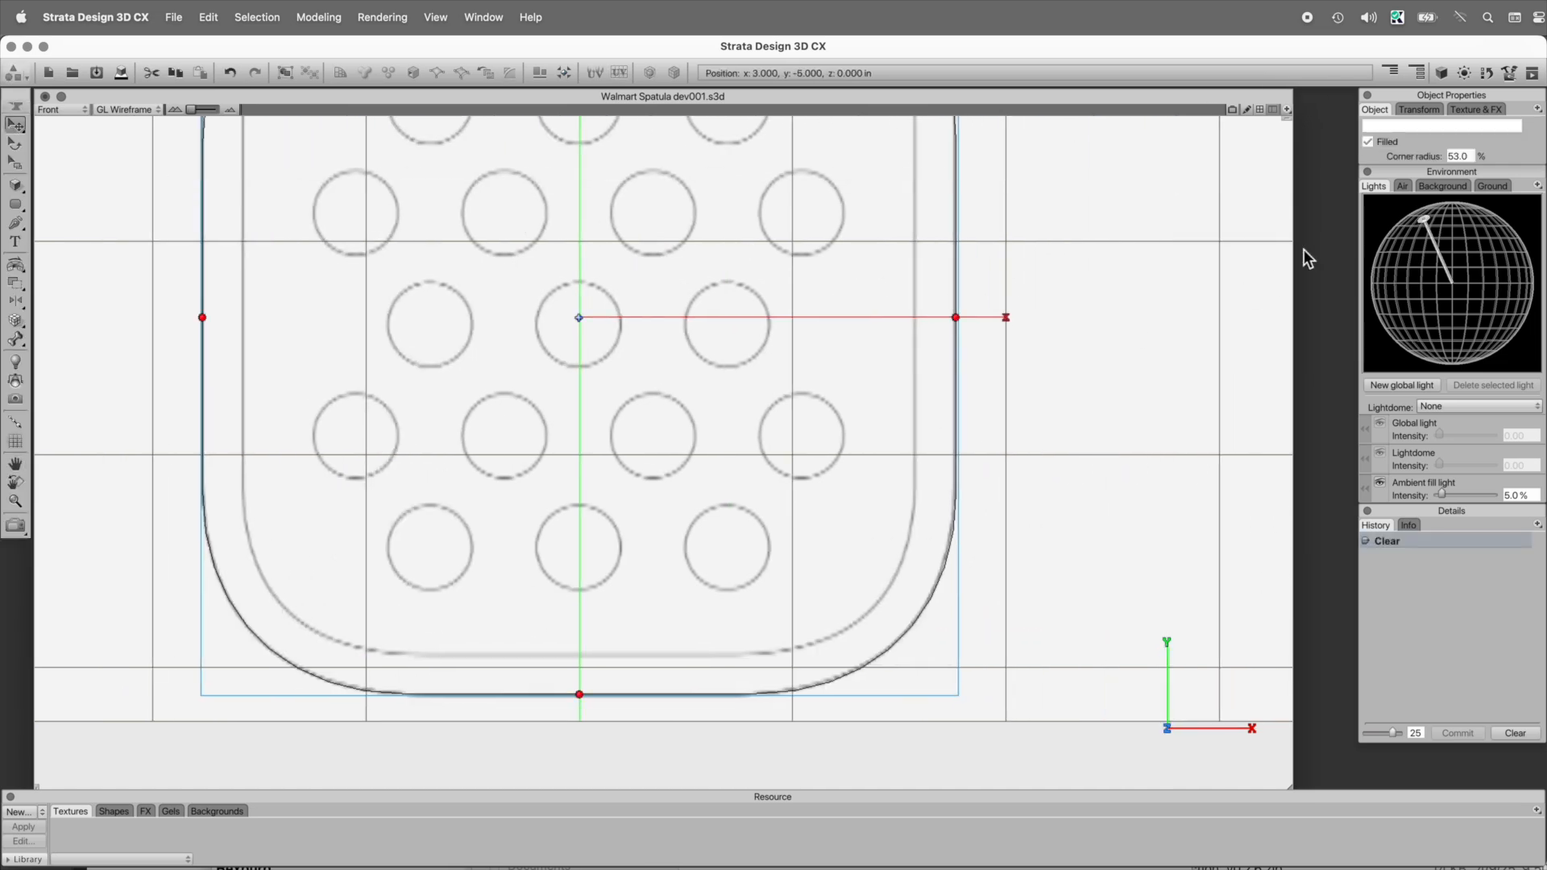
pyautogui.press('p')
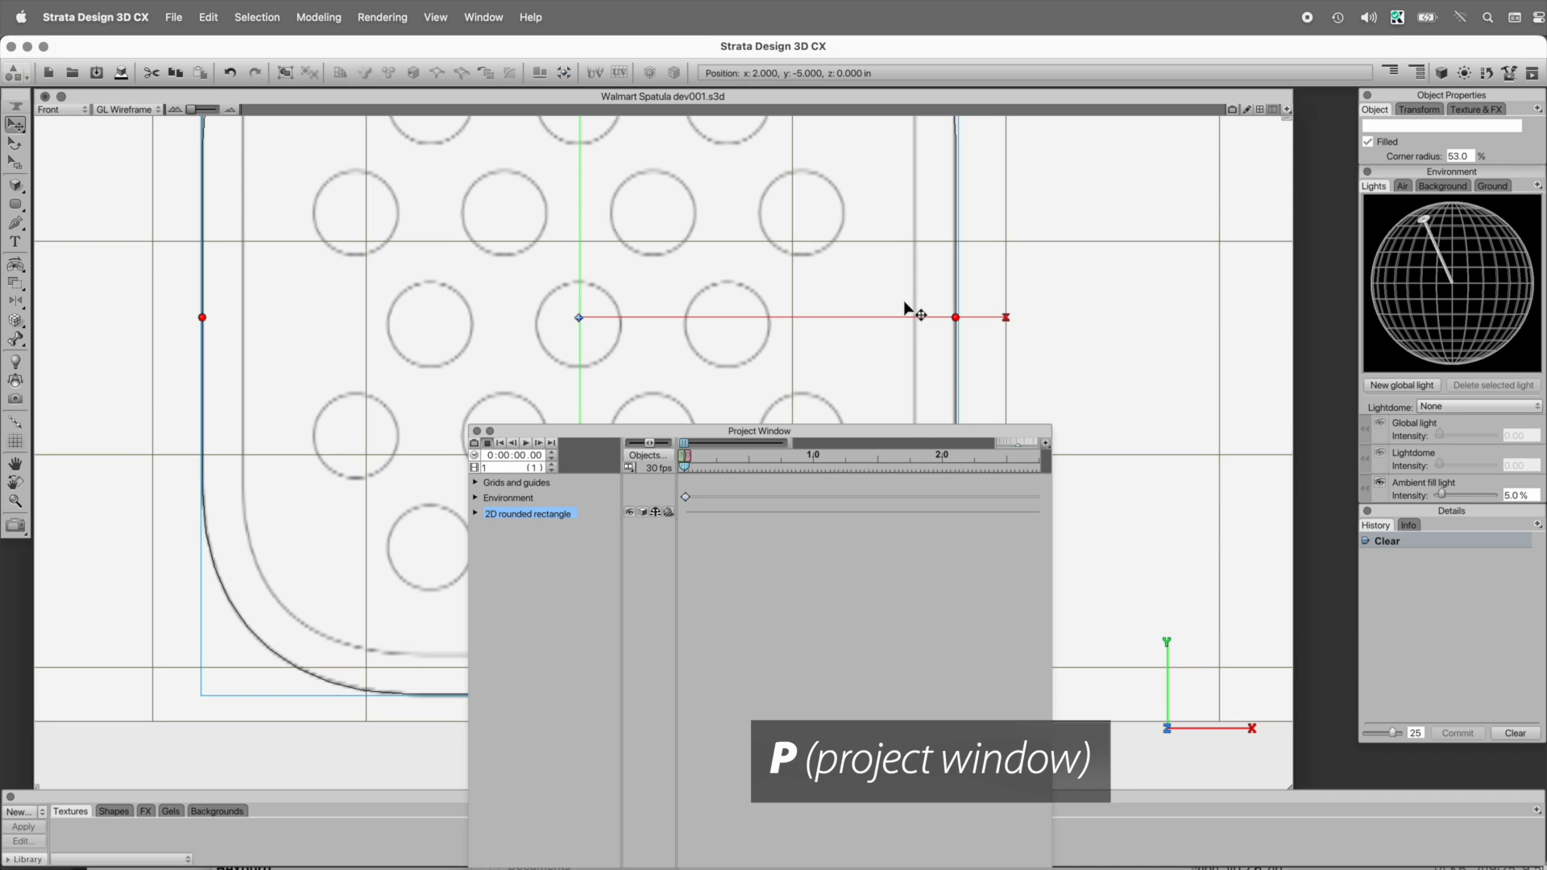
pyautogui.click(1045, 443)
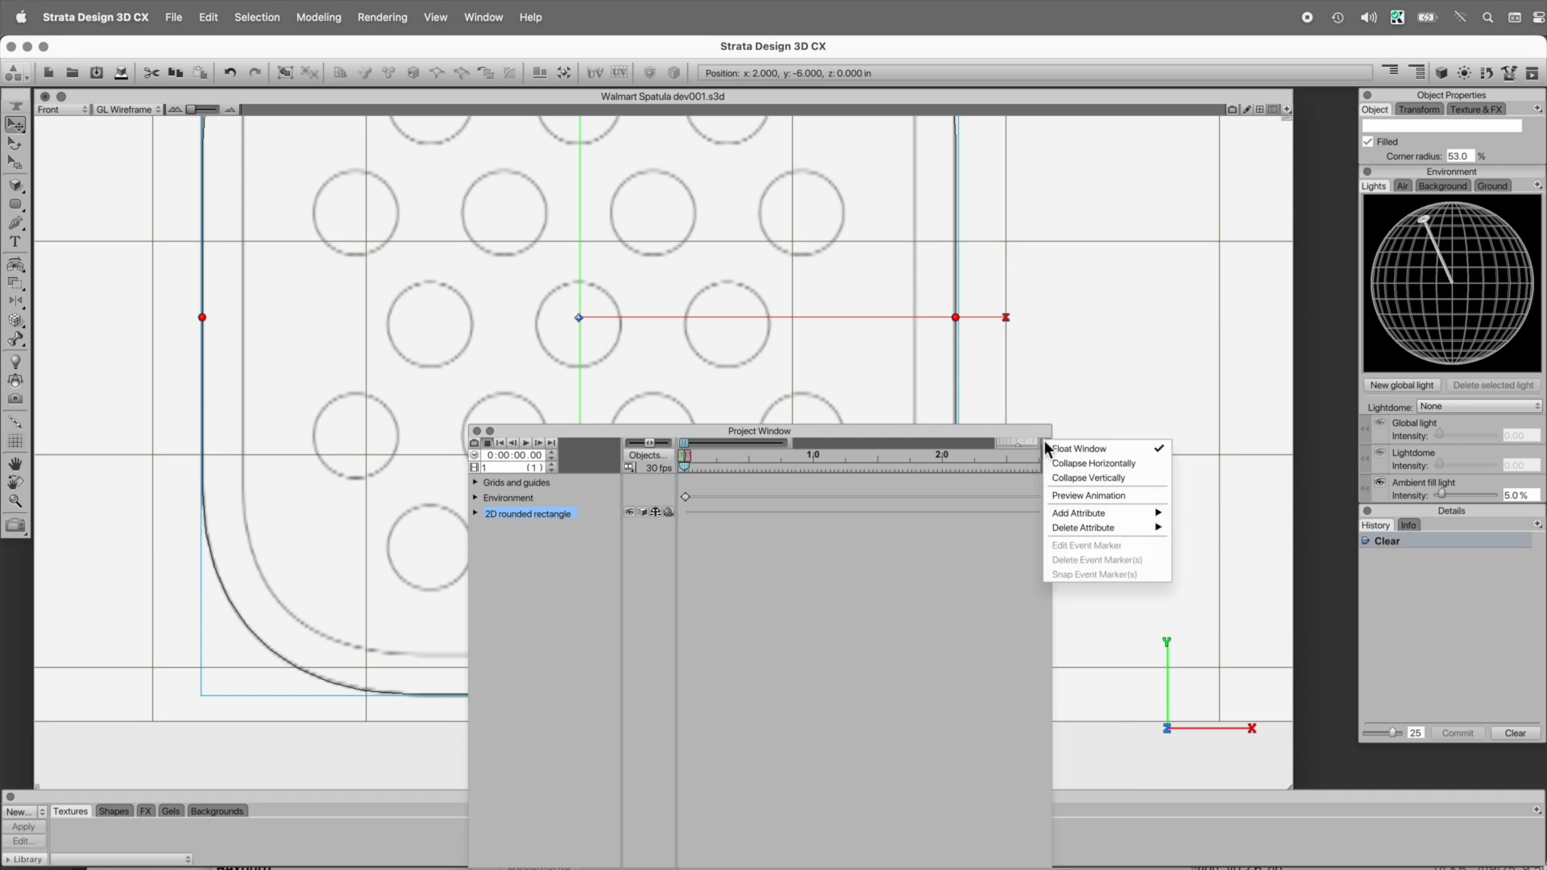
pyautogui.moveTo(1099, 512)
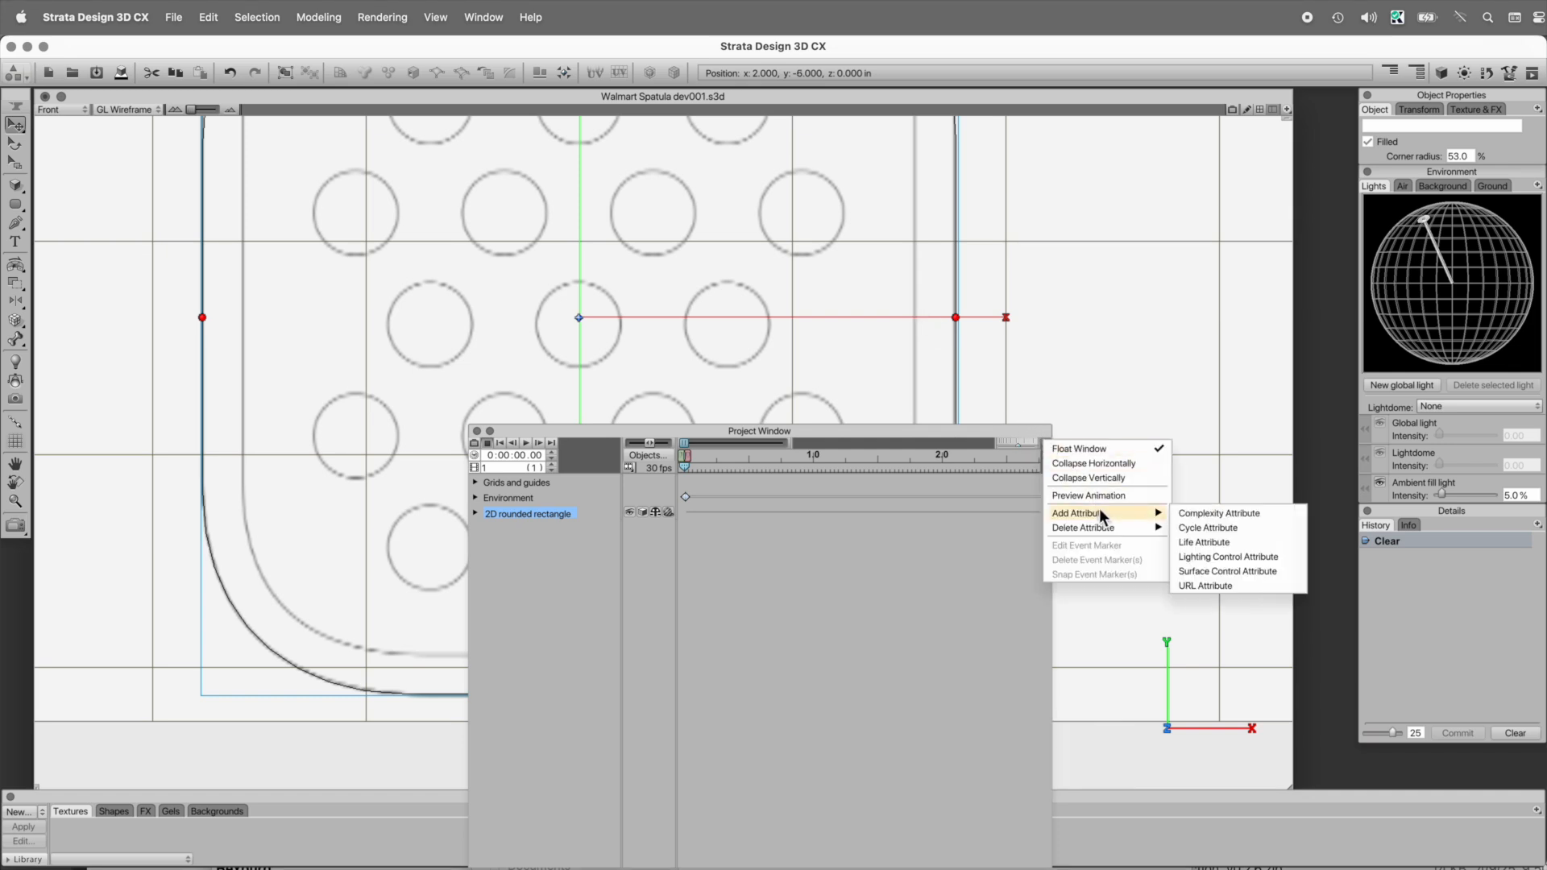
pyautogui.click(1187, 513)
# - Set the rounded rectangle's Complexity resolution to 40 and close the project window
pyautogui.click(475, 513)
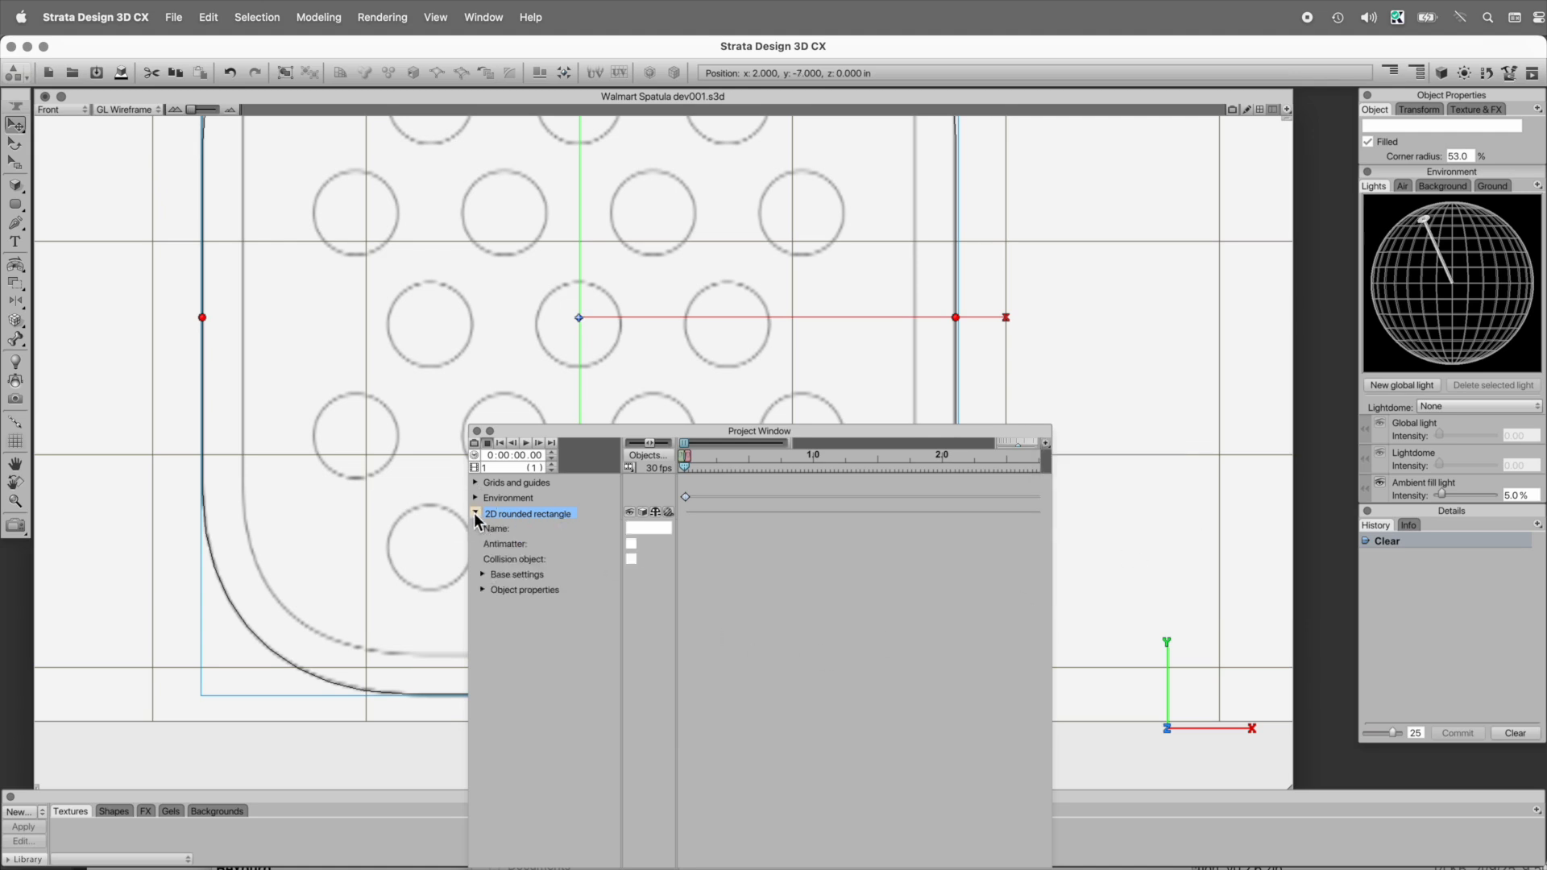
pyautogui.click(483, 589)
pyautogui.click(490, 605)
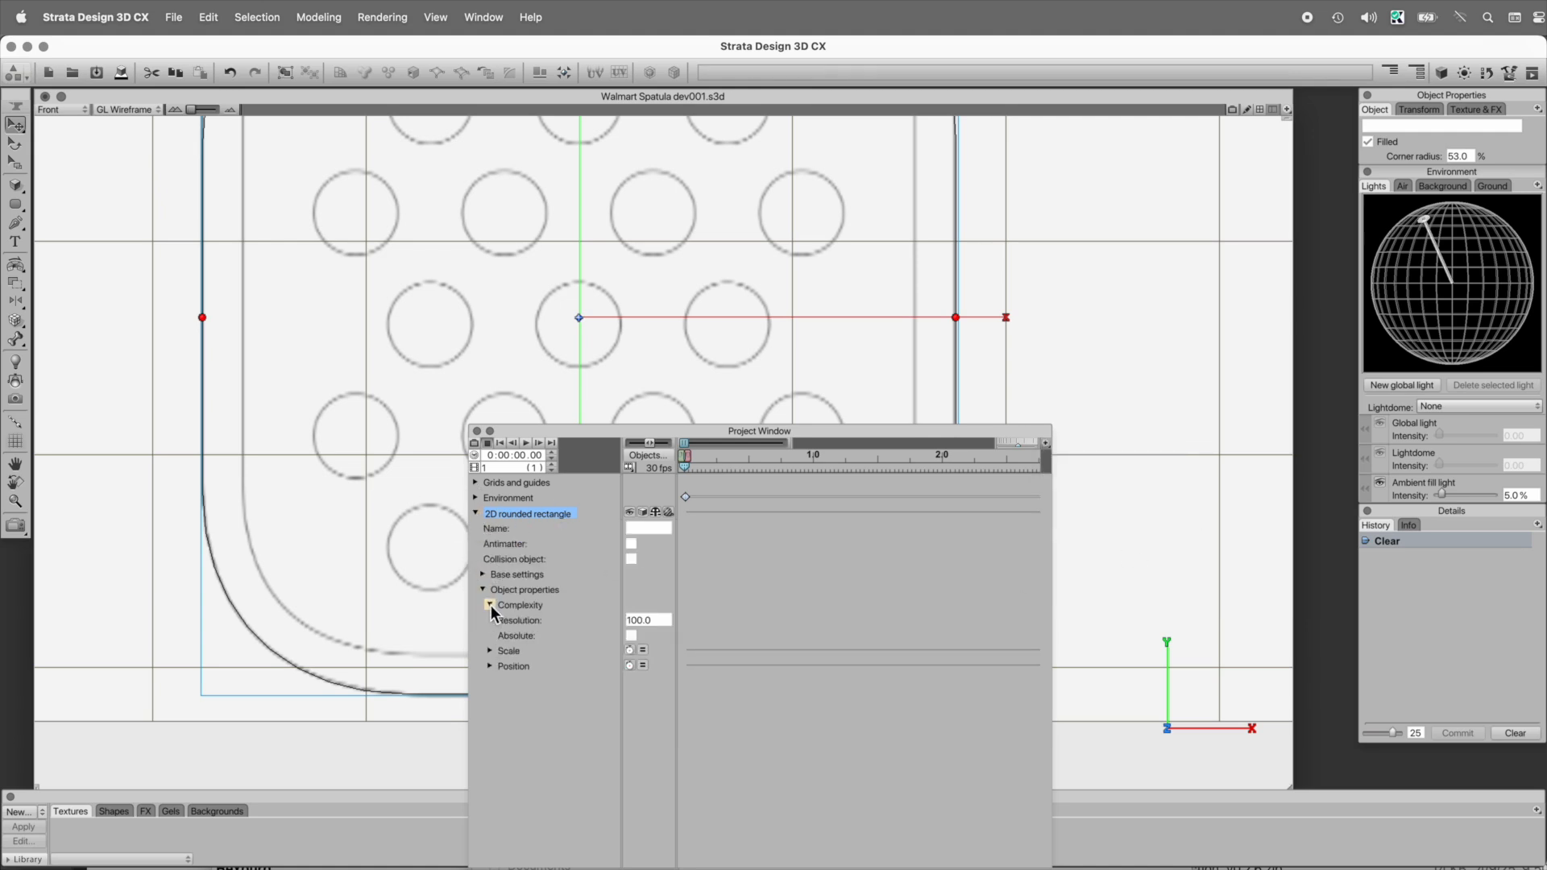
pyautogui.click(661, 619)
pyautogui.press('Return')
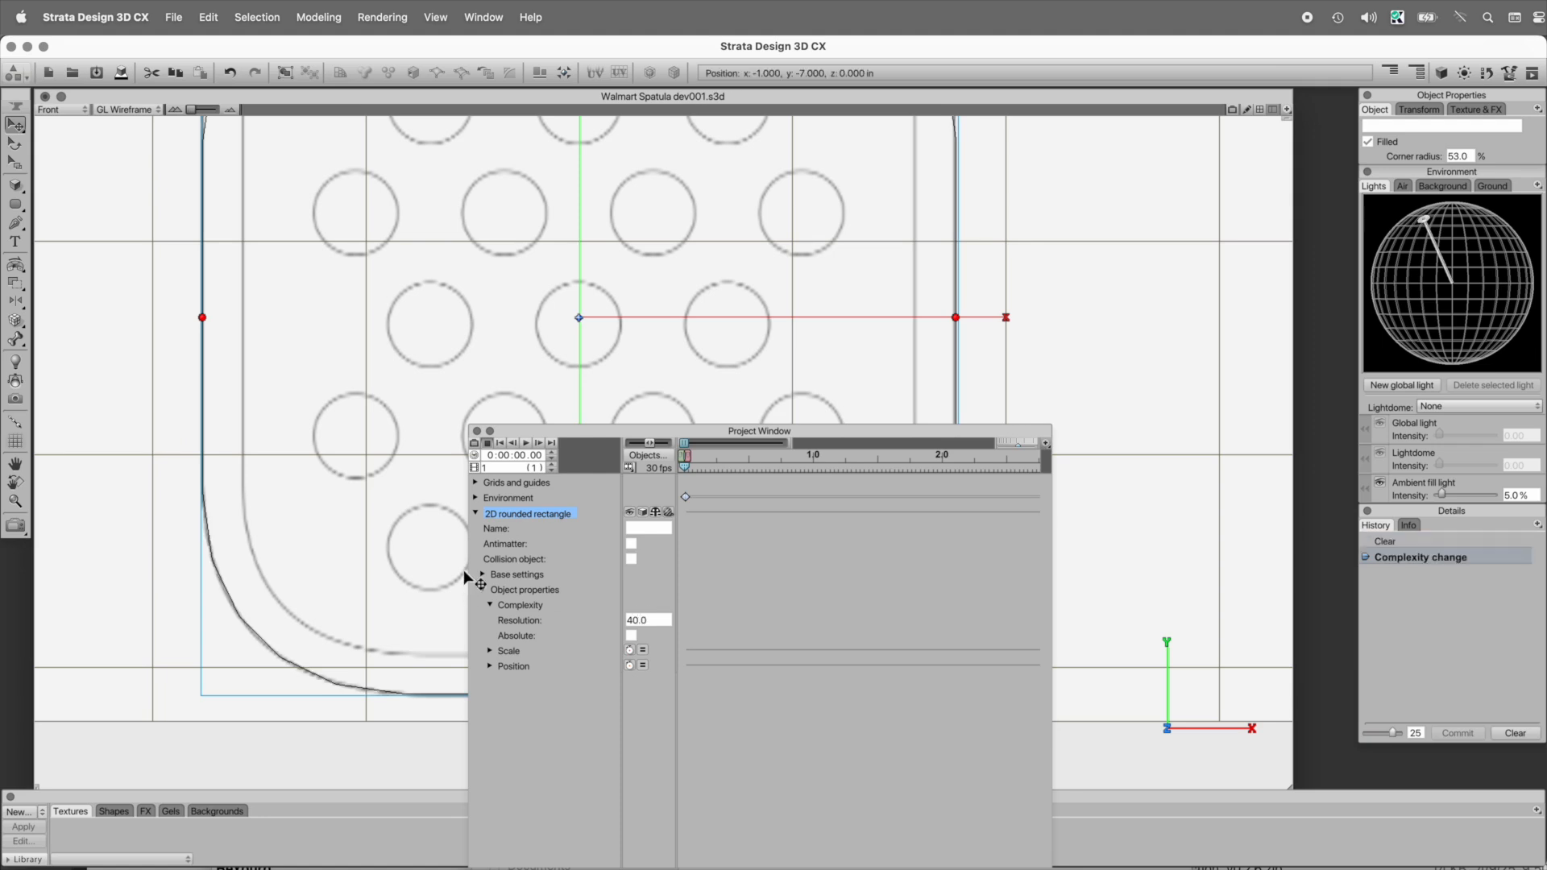
pyautogui.click(478, 431)
# - Group the rounded rectangle and convert the group to a polygon mesh
pyautogui.press('space')
pyautogui.keyDown('super'); pyautogui.click(236, 643); pyautogui.keyUp('super')
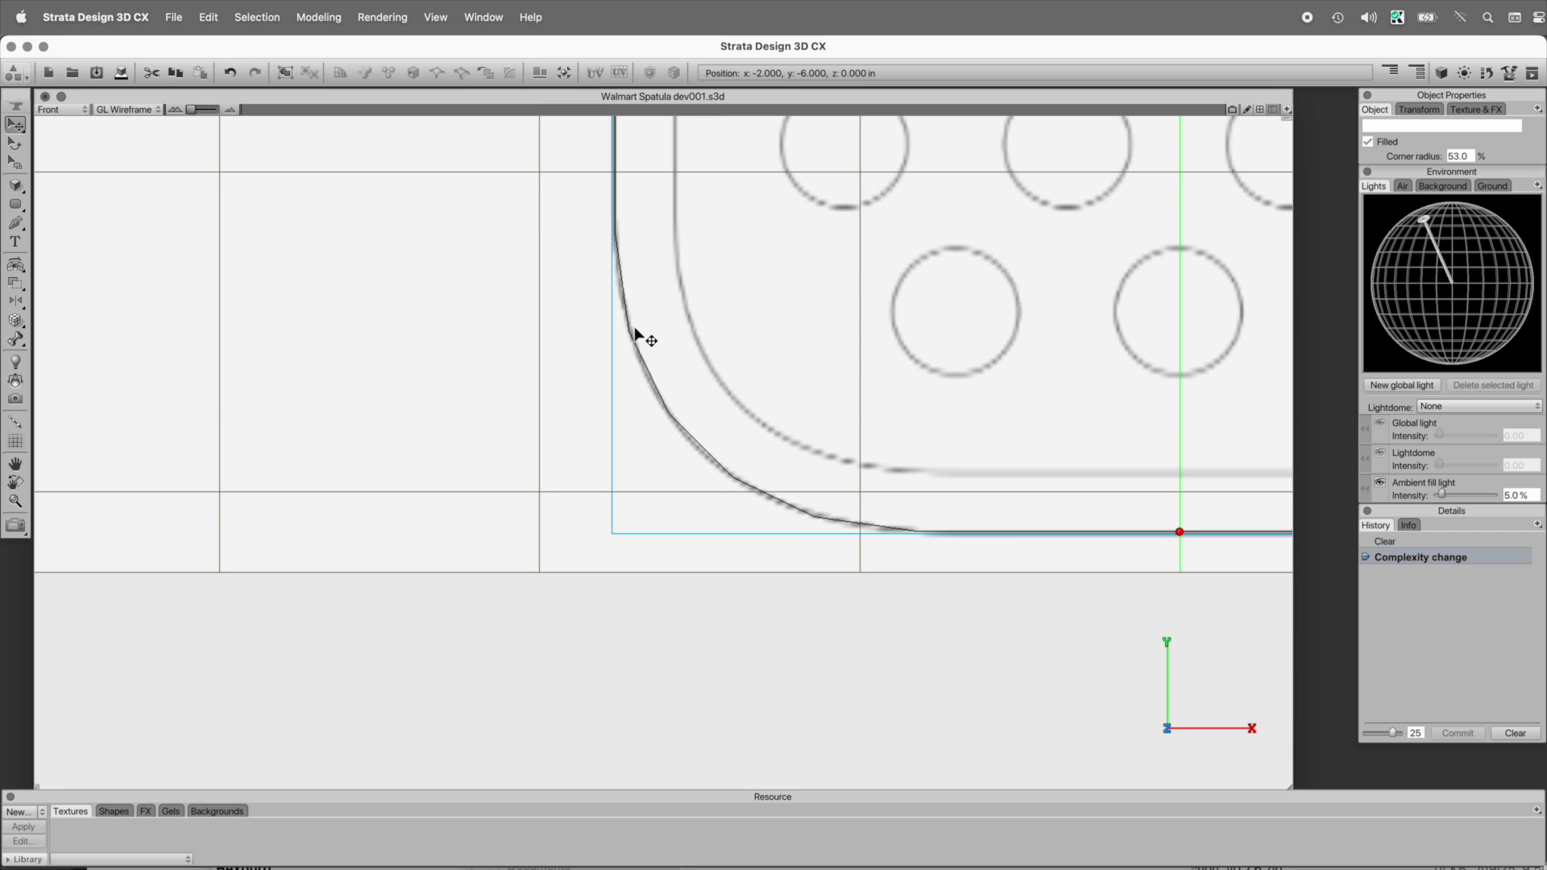
pyautogui.press('space')
pyautogui.moveTo(754, 336); pyautogui.dragTo(439, 502)
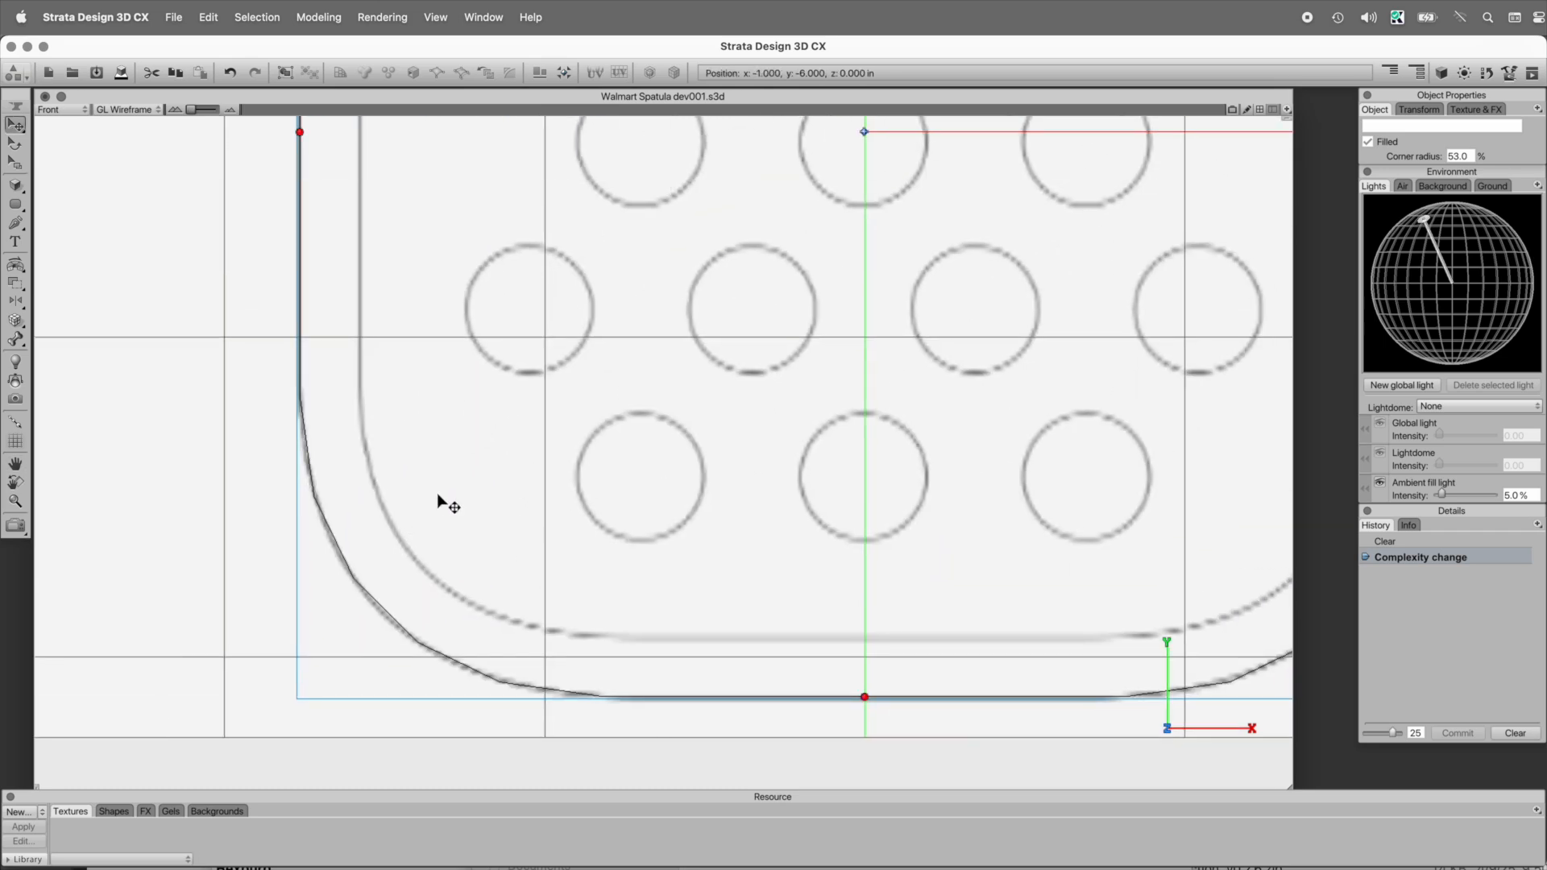
pyautogui.click(318, 17)
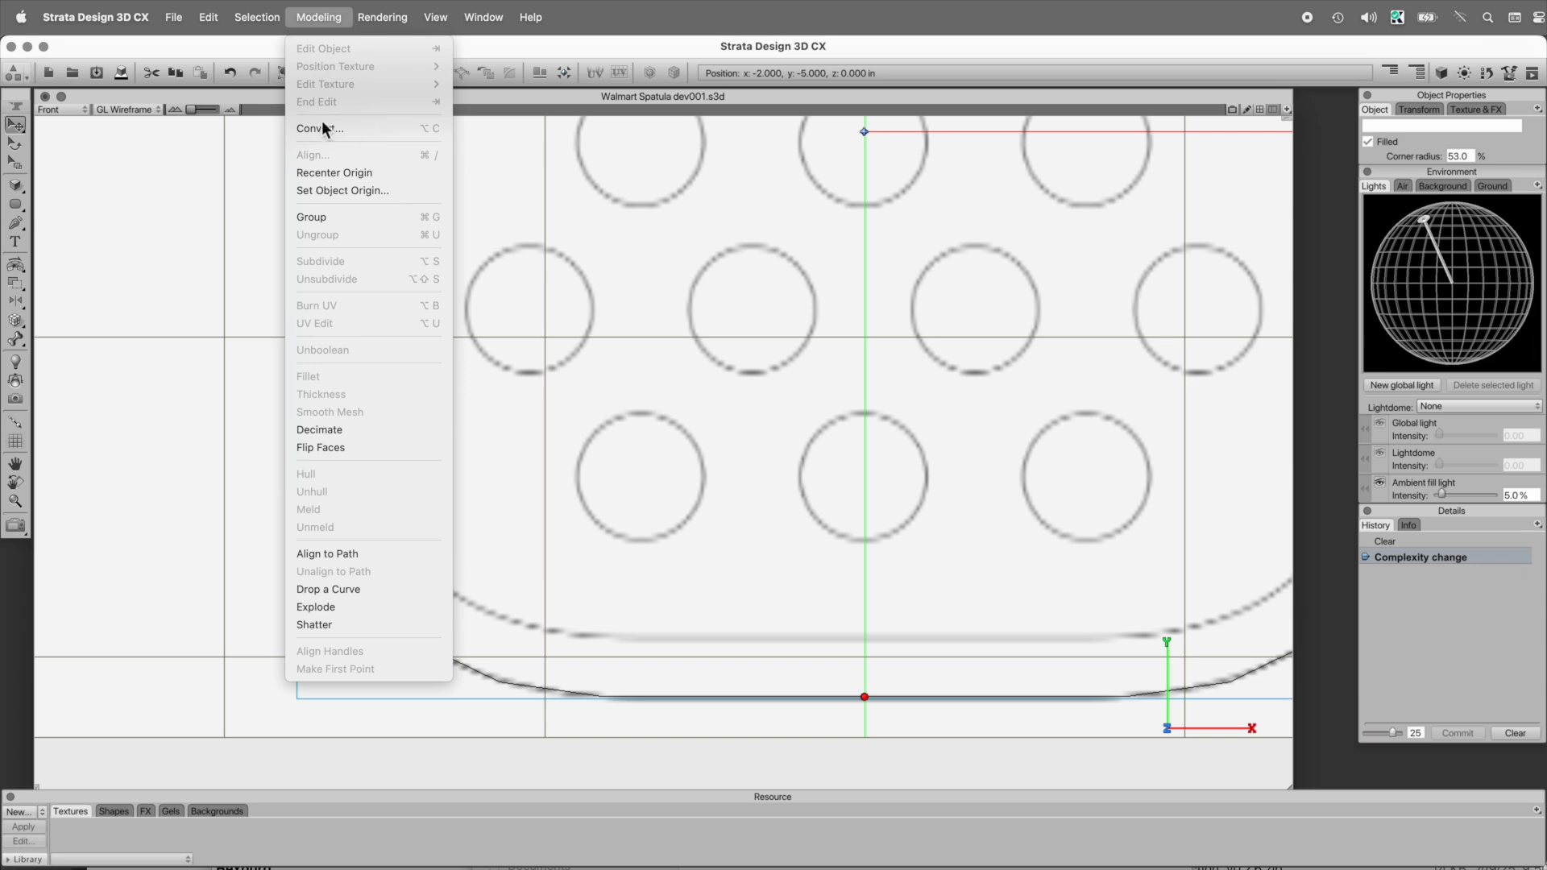
pyautogui.click(331, 215)
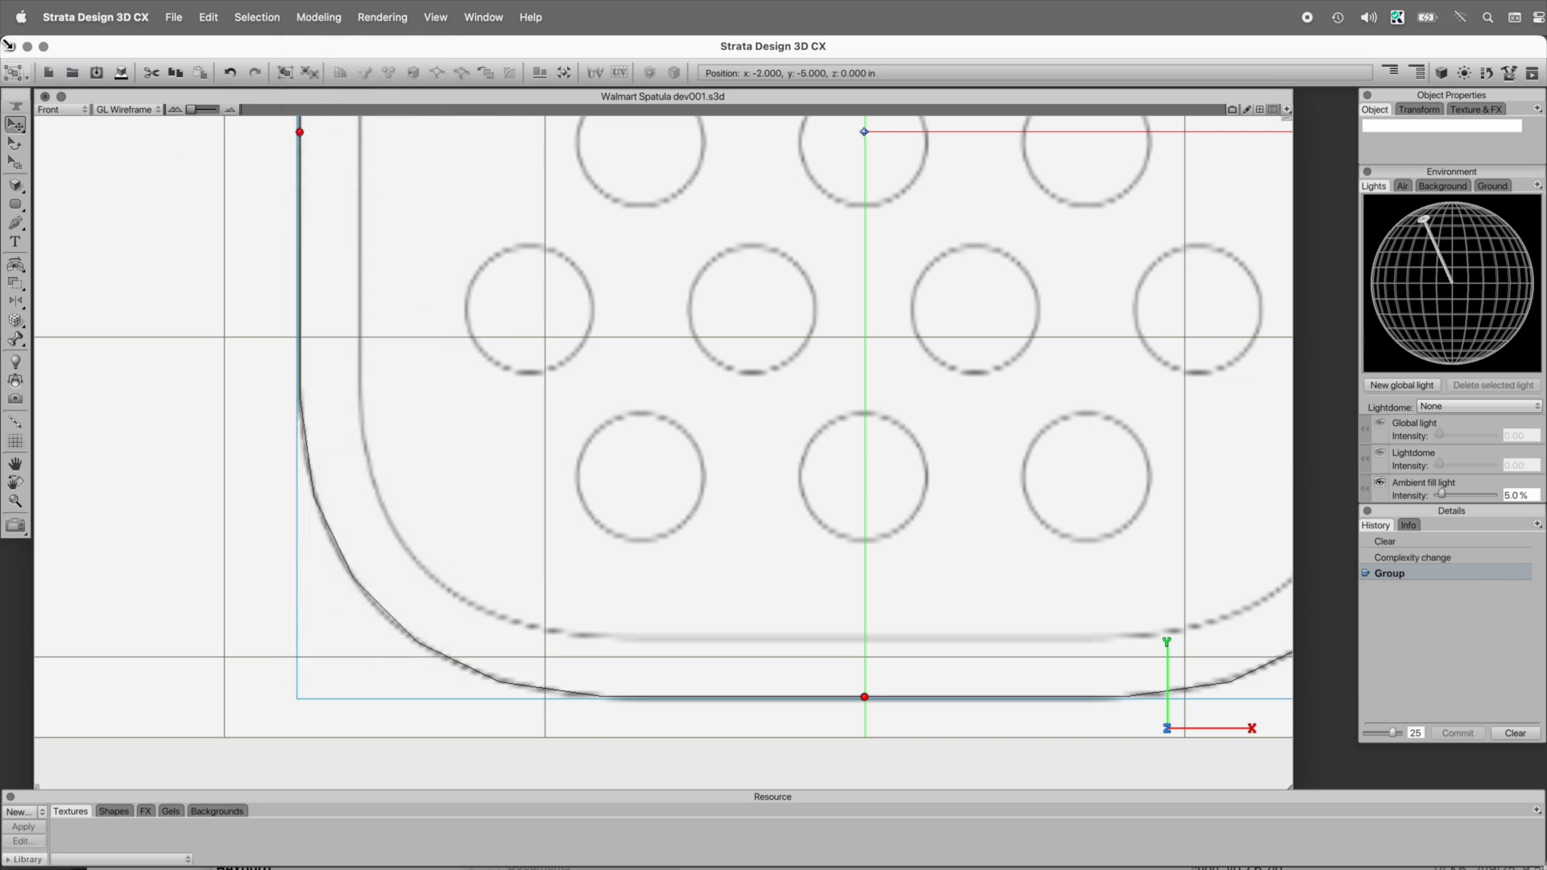
pyautogui.click(14, 72)
pyautogui.click(127, 195)
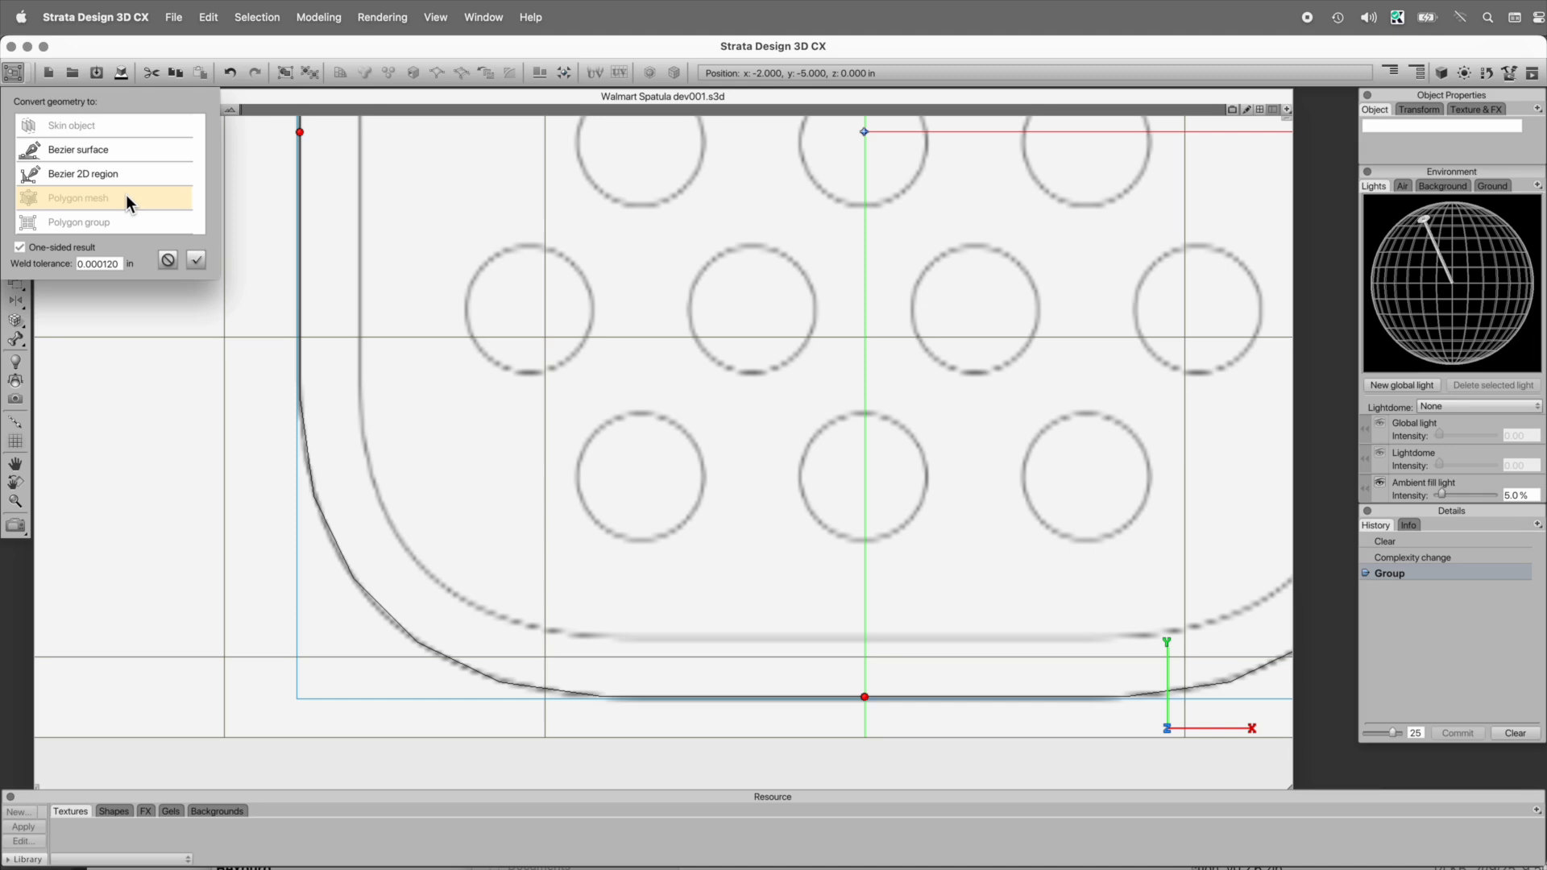
pyautogui.click(198, 264)
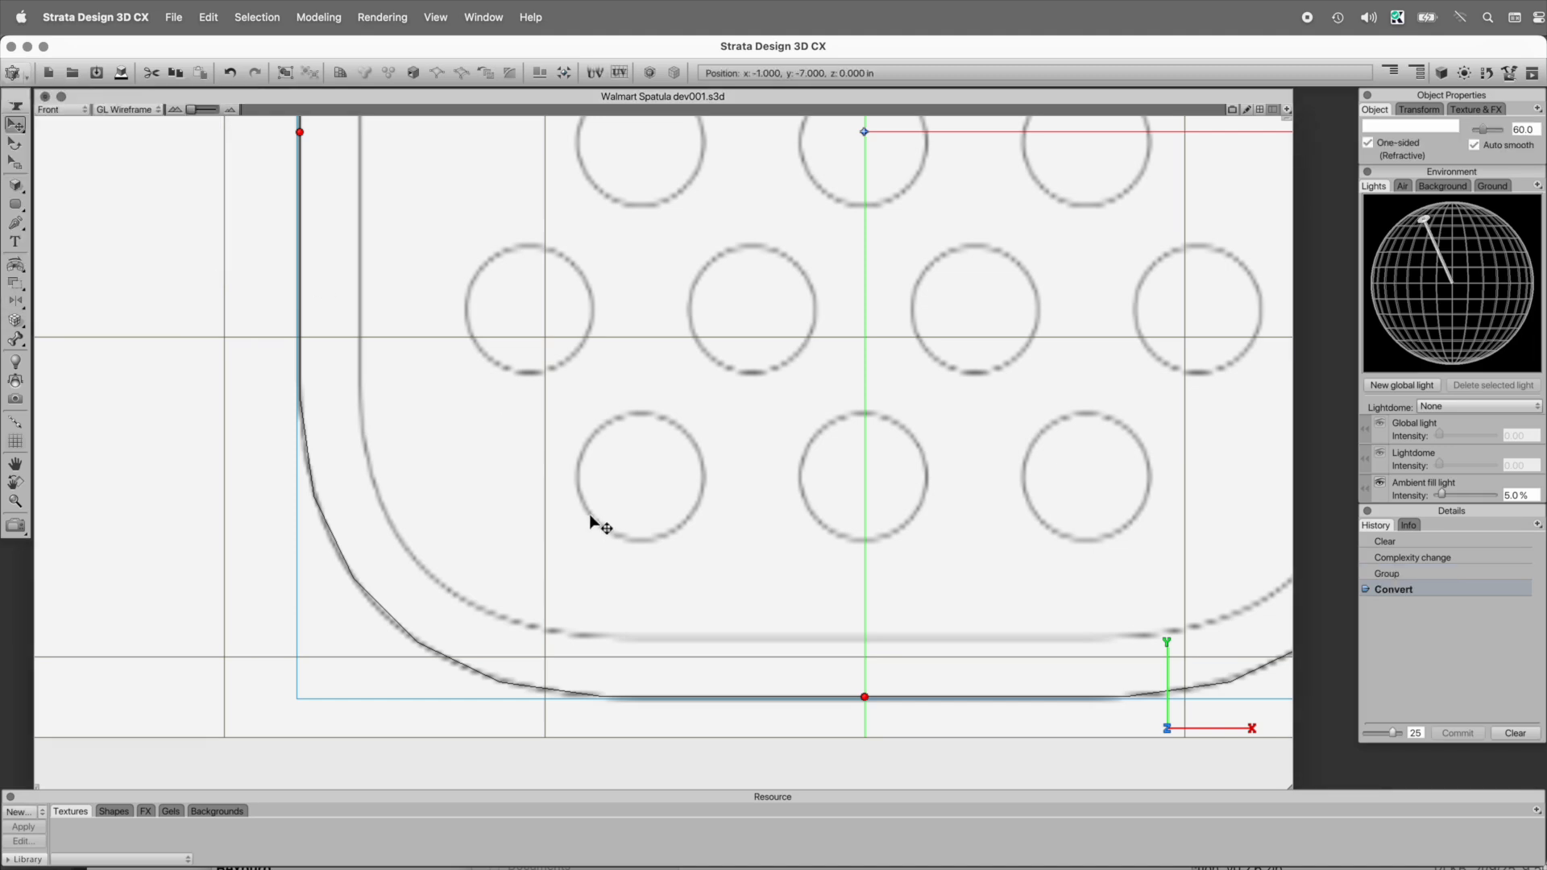
# - Open the converted blade mesh for vertex editing
pyautogui.click(15, 107)
pyautogui.click(19, 129)
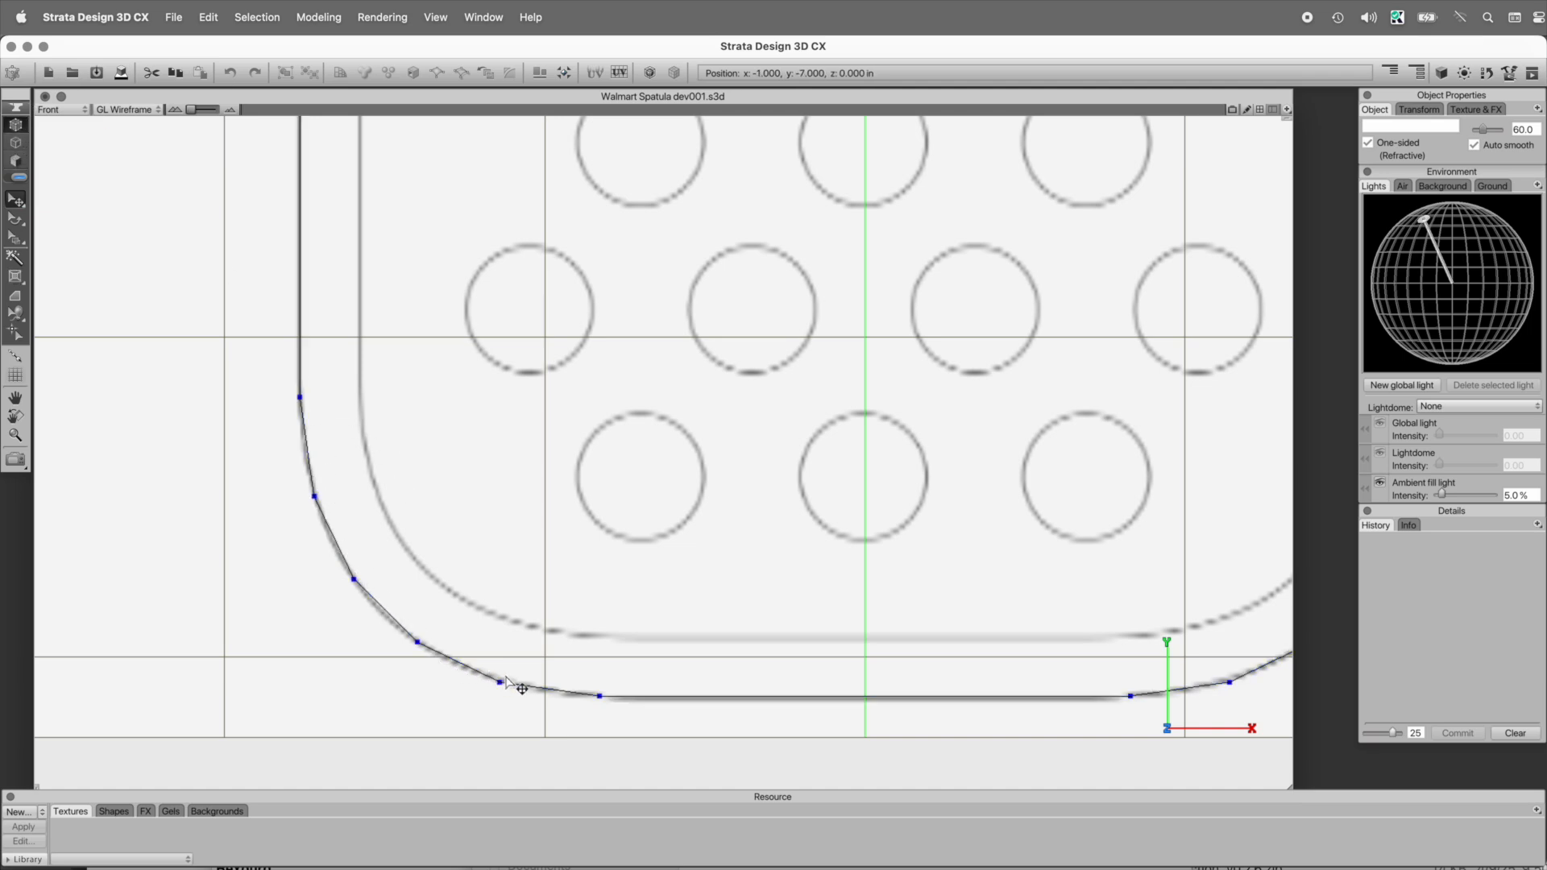
pyautogui.scroll(-5, 505, 681)
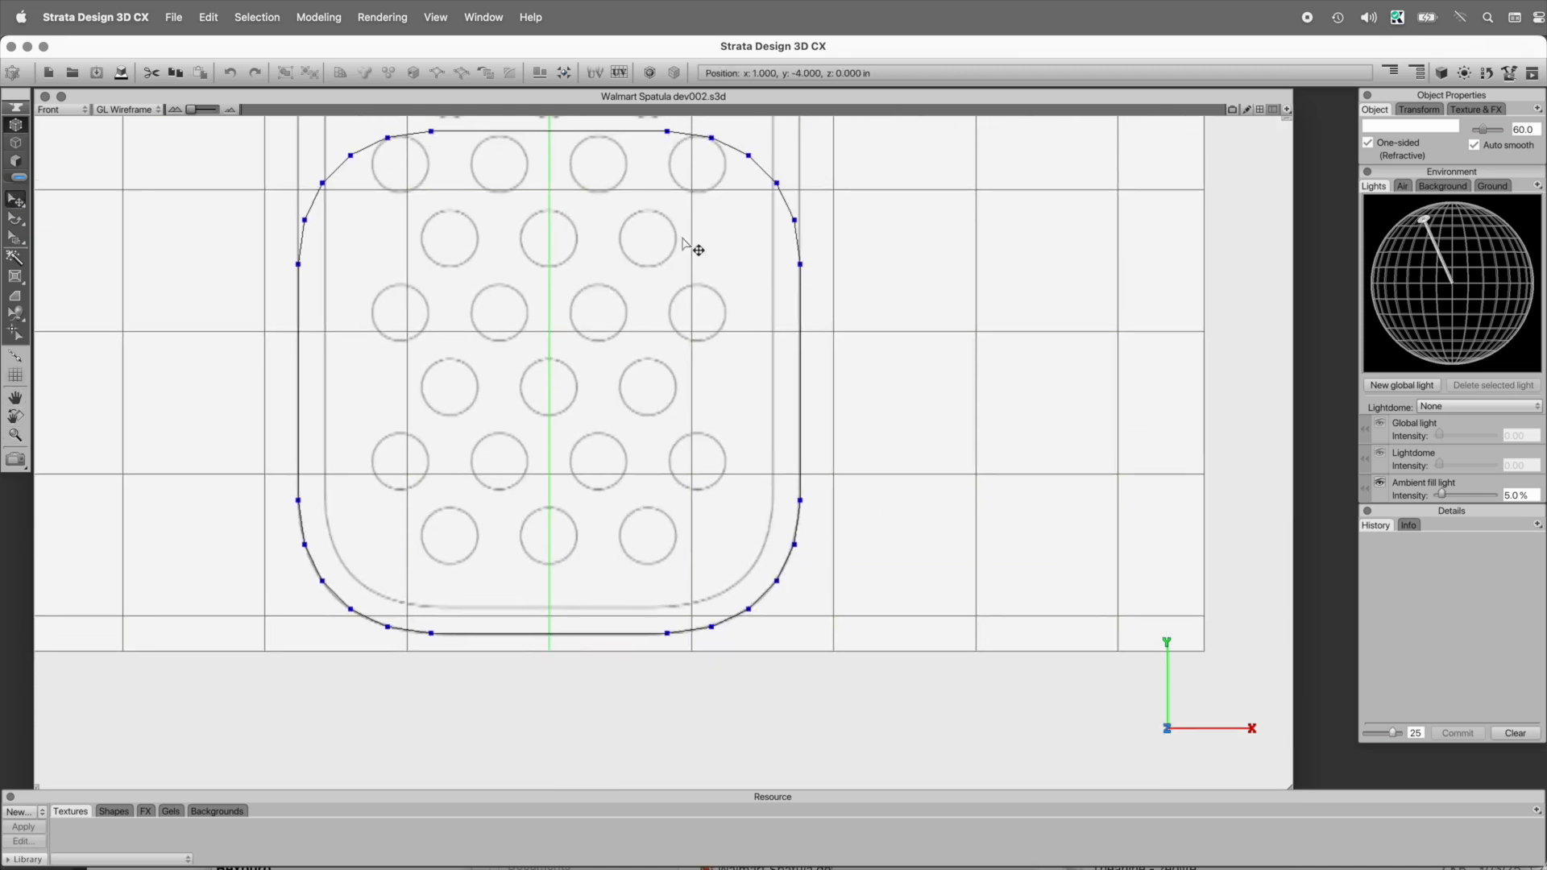
# - Select the vertices of the blade mesh's upper rounded end and move them up one grid square, constrained to the vertical axis
pyautogui.moveTo(670, 228); pyautogui.dragTo(722, 344)
pyautogui.press('space')
pyautogui.moveTo(645, 283)
pyautogui.mouseDown()
pyautogui.moveTo(757, 569)
pyautogui.moveTo(762, 656)
pyautogui.mouseUp()
pyautogui.moveTo(266, 435); pyautogui.dragTo(1054, 759)
pyautogui.press('space')
pyautogui.moveTo(951, 403); pyautogui.dragTo(954, 503)
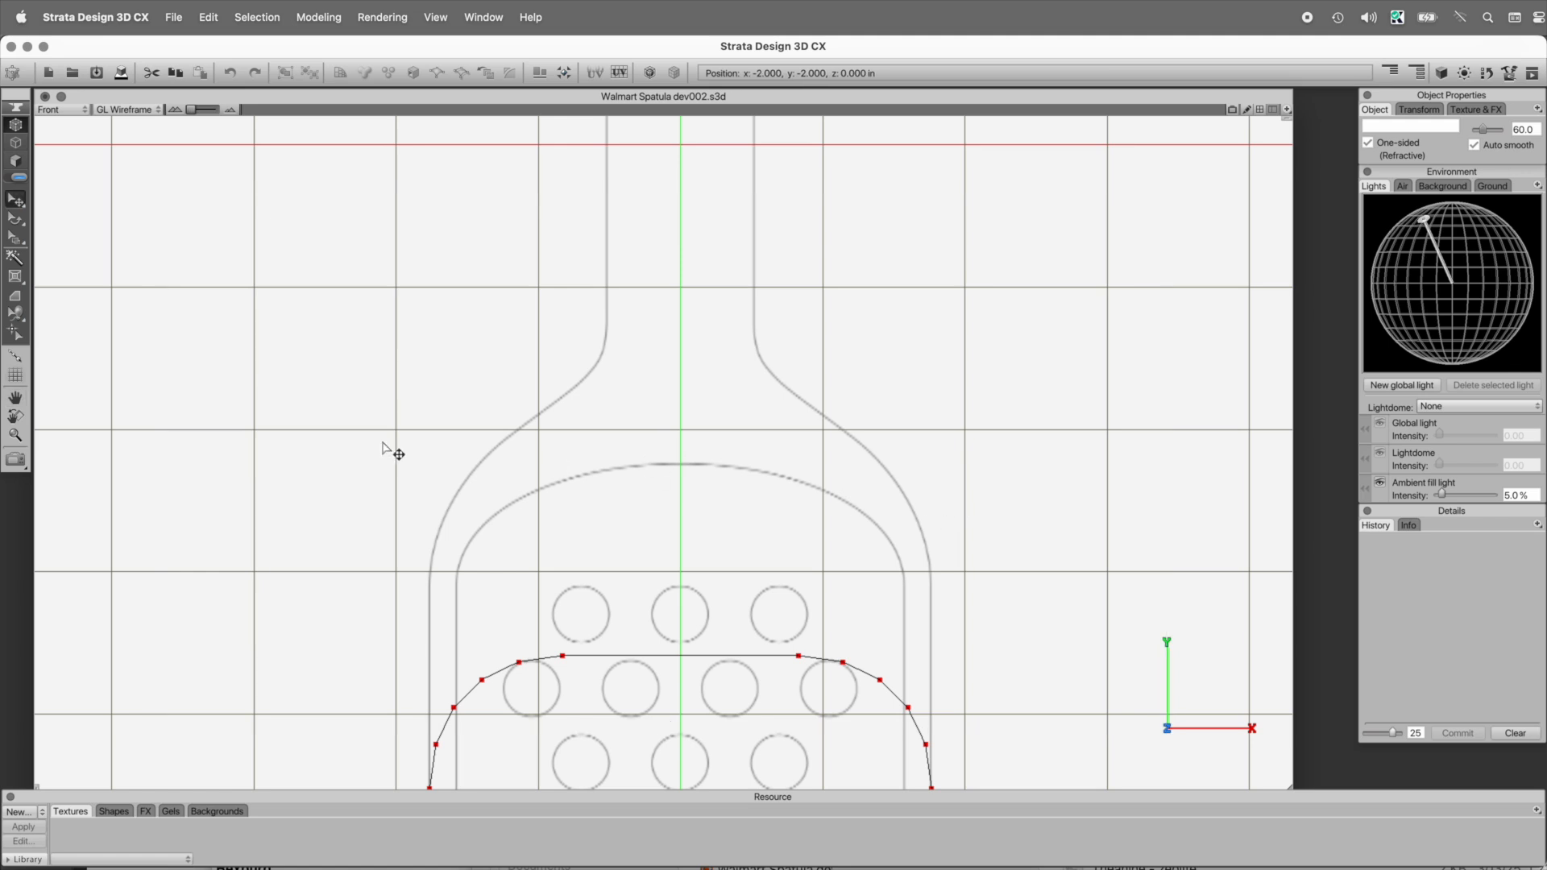
pyautogui.hotkey('shift', 'c')
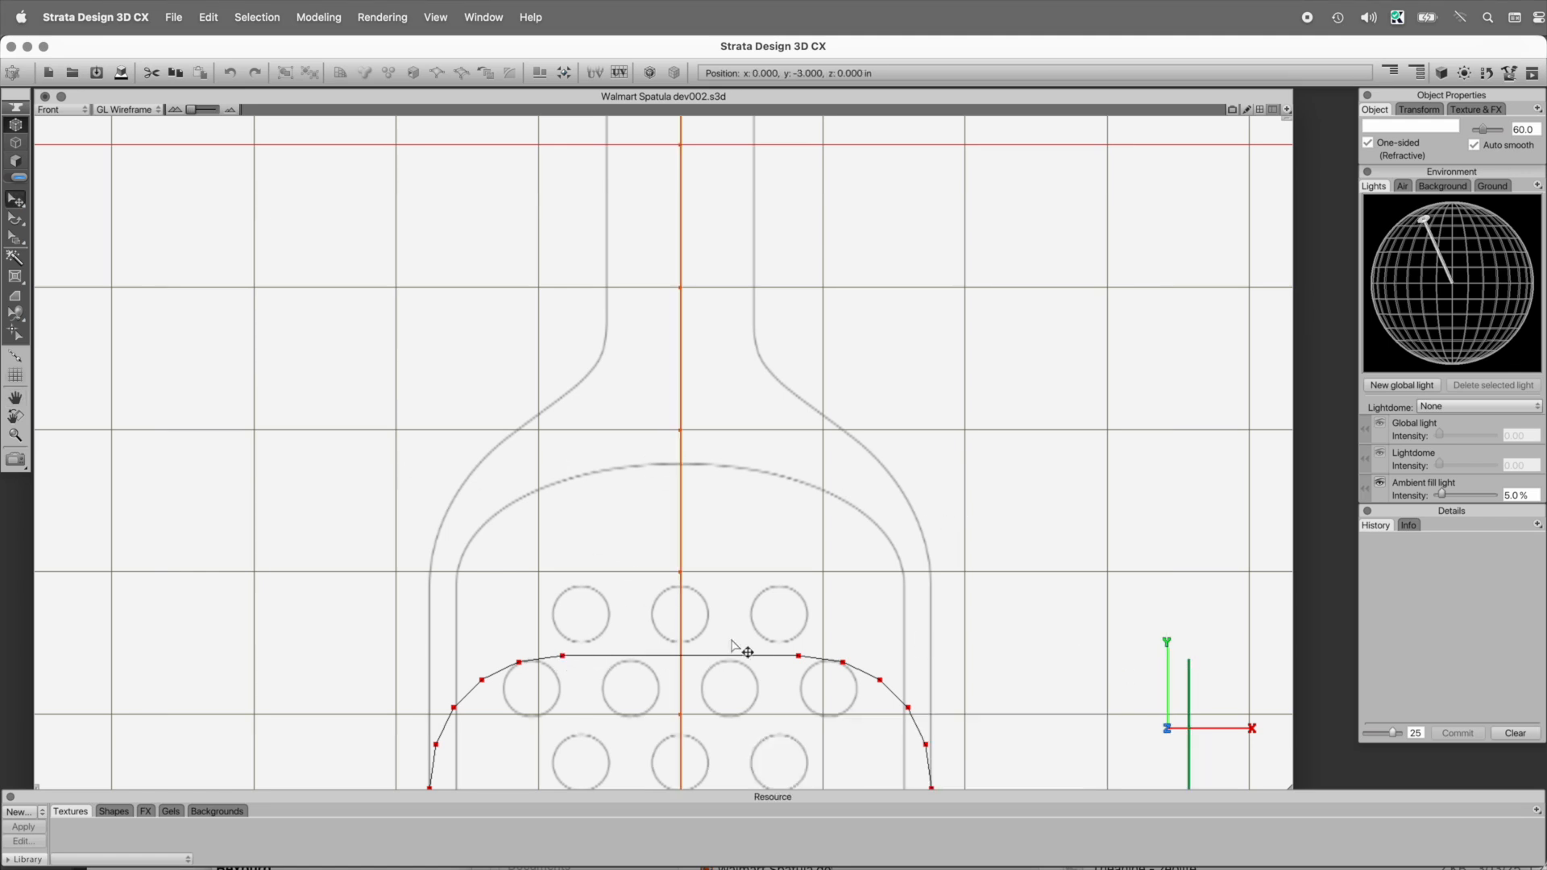
pyautogui.moveTo(798, 656); pyautogui.dragTo(814, 594)
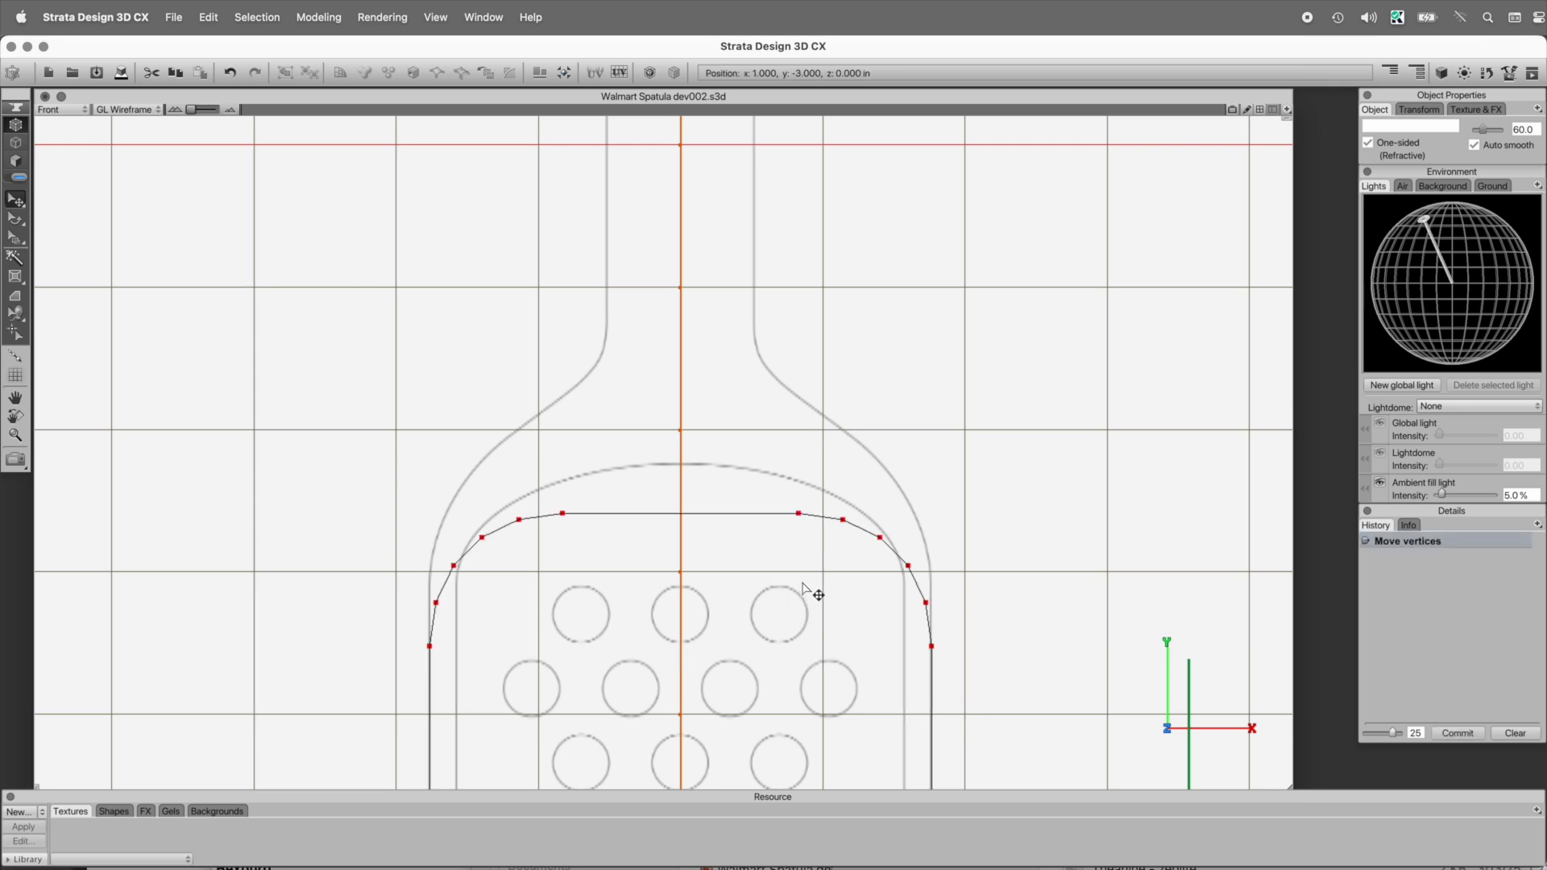
# - Turn off grid snapping and raise the selected upper vertices to meet the shoulder curve of the blade template
pyautogui.click(435, 17)
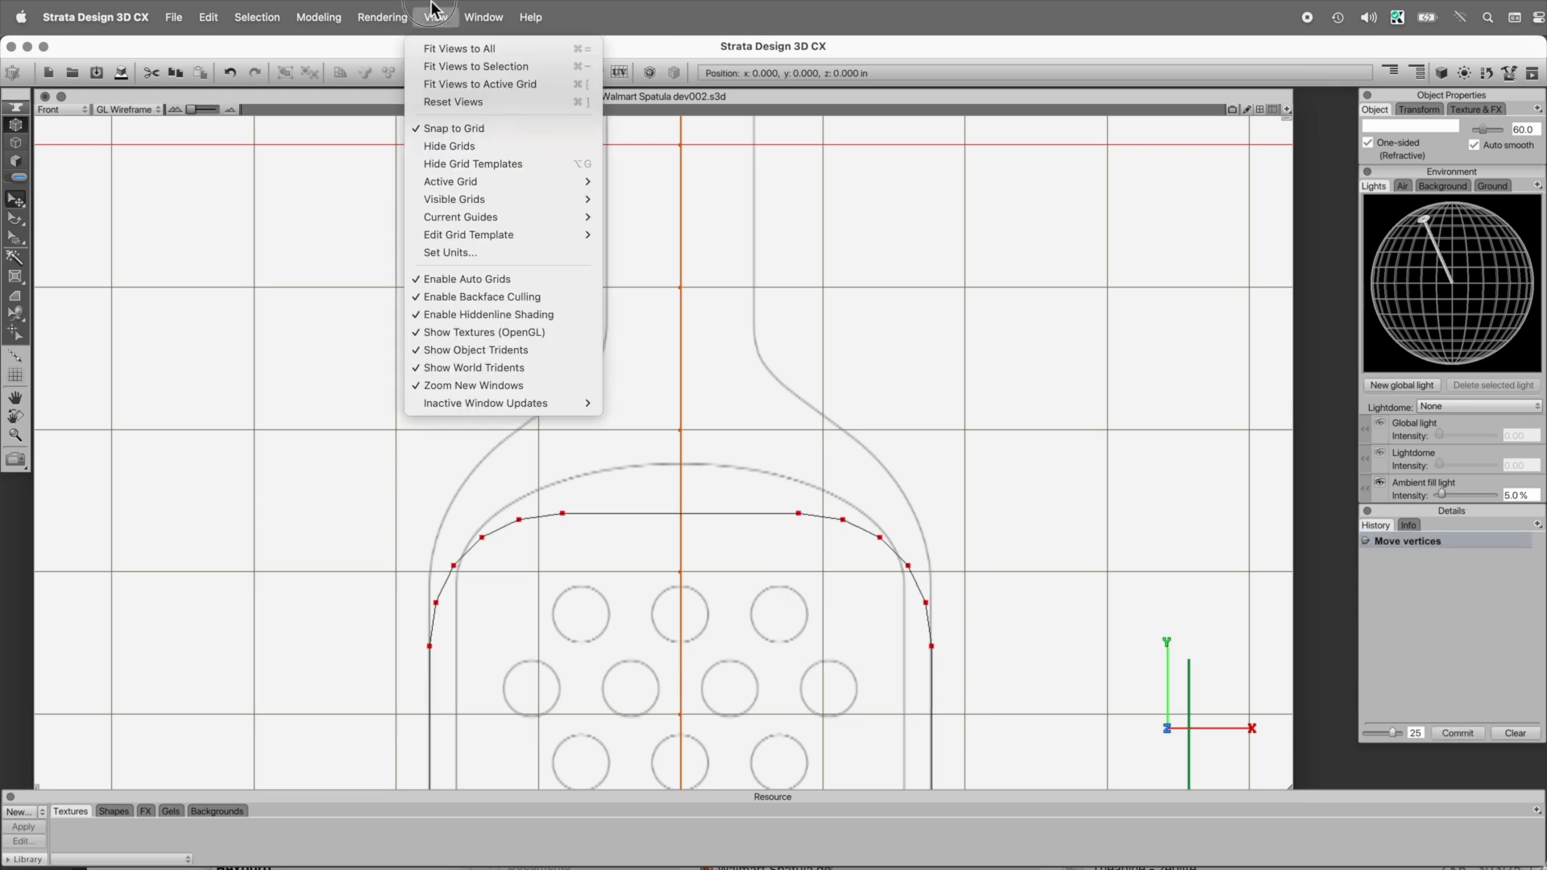
pyautogui.click(452, 134)
pyautogui.moveTo(803, 523); pyautogui.dragTo(795, 452)
# - Deselect the outer vertices pair by pair and raise the remaining upper vertices so each pair meets the template's shoulder curve
pyautogui.moveTo(310, 263); pyautogui.dragTo(1158, 665)
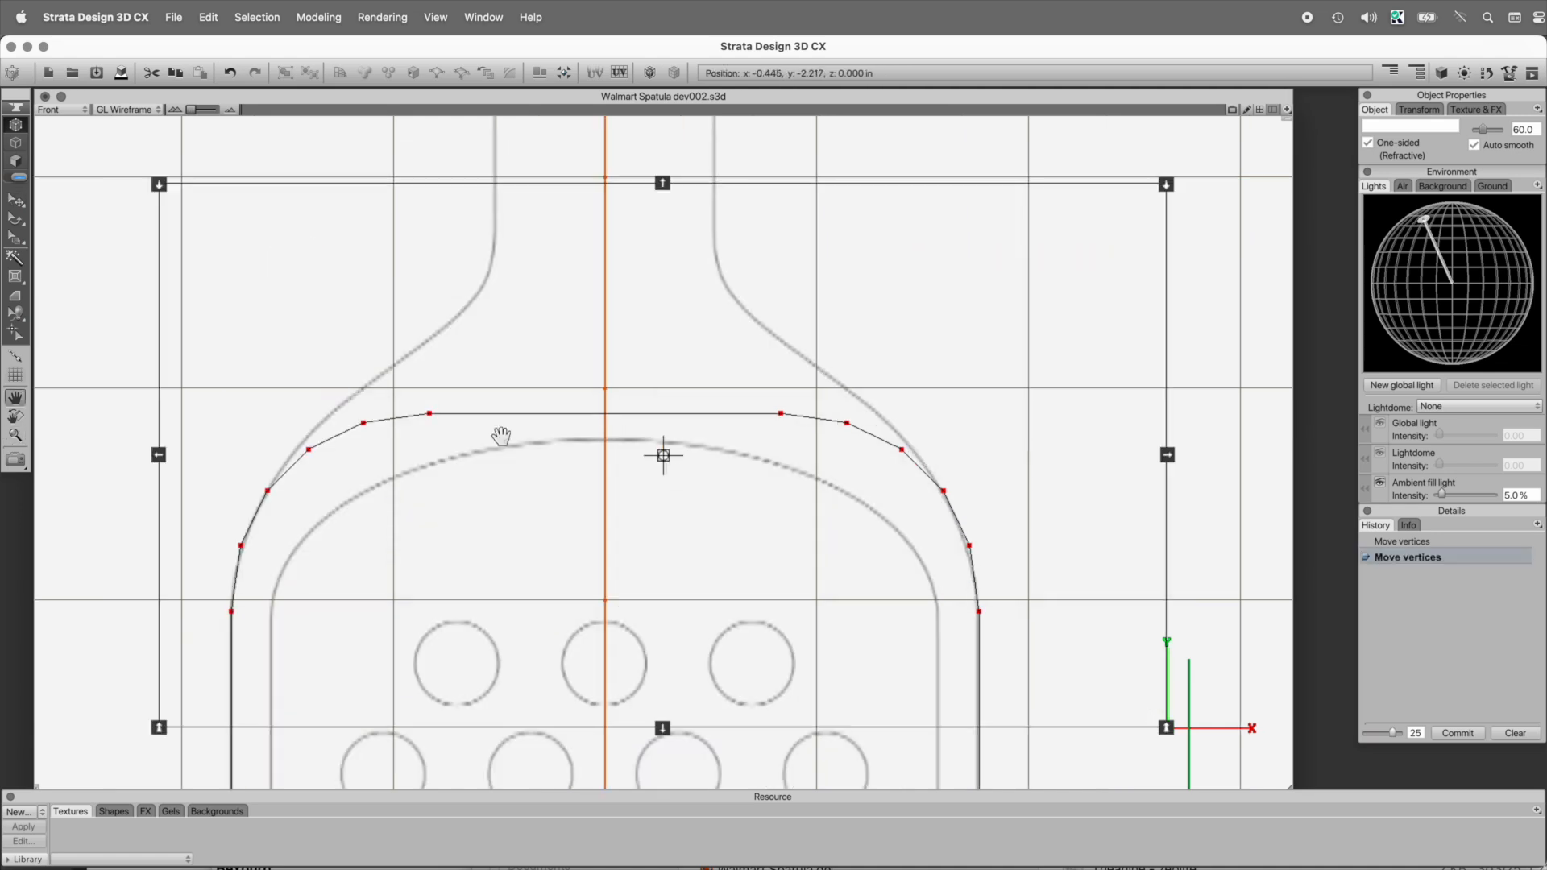
pyautogui.moveTo(265, 386); pyautogui.dragTo(953, 478)
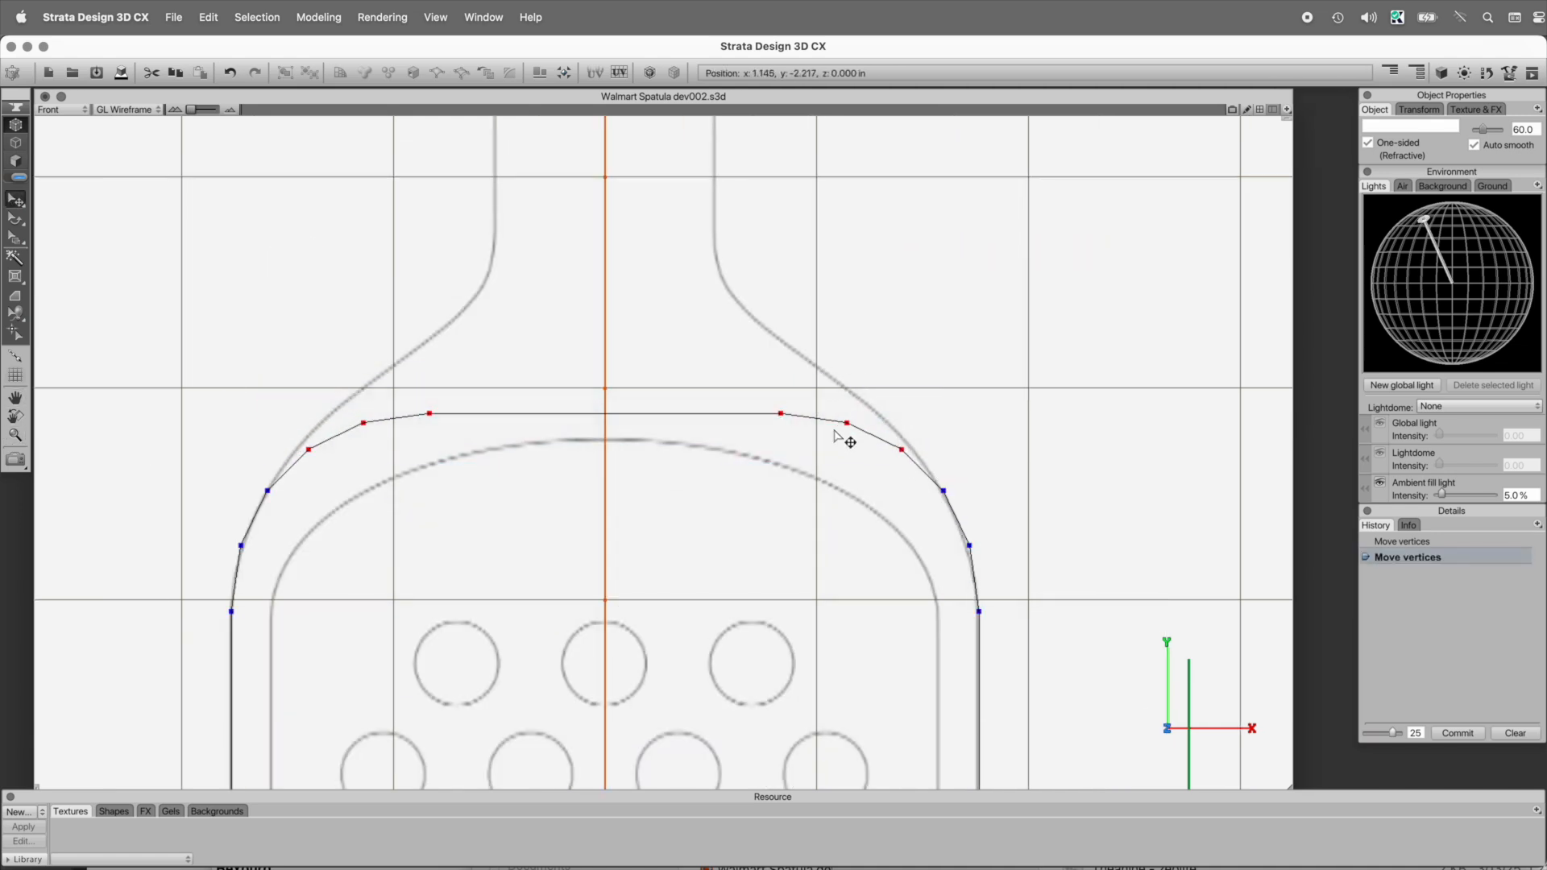
pyautogui.moveTo(866, 435); pyautogui.dragTo(852, 420)
pyautogui.moveTo(332, 367); pyautogui.dragTo(860, 451)
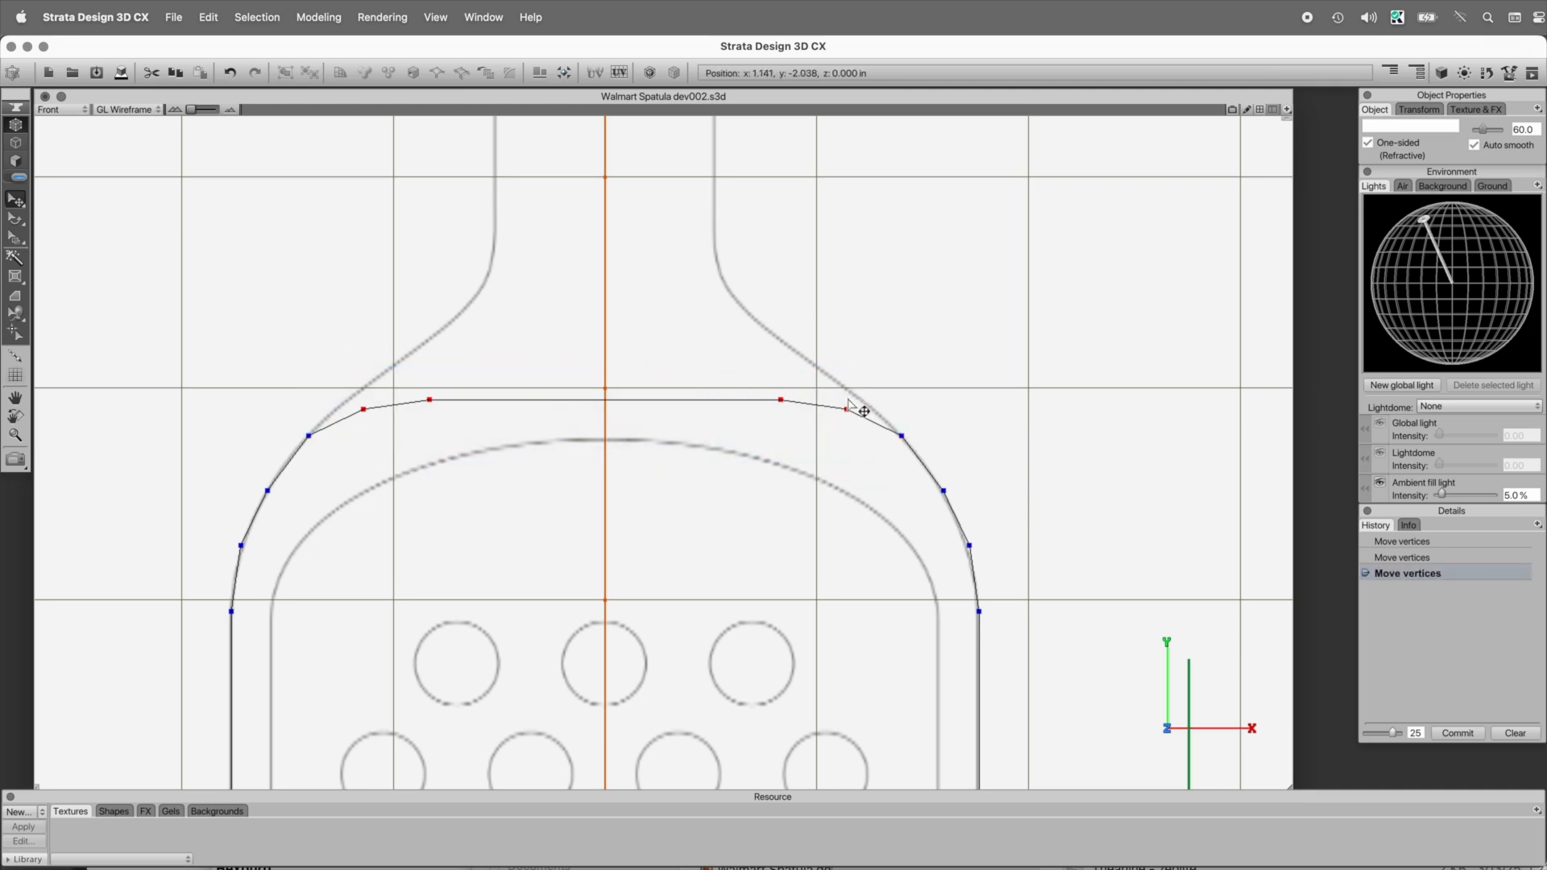
pyautogui.moveTo(781, 400); pyautogui.dragTo(783, 379)
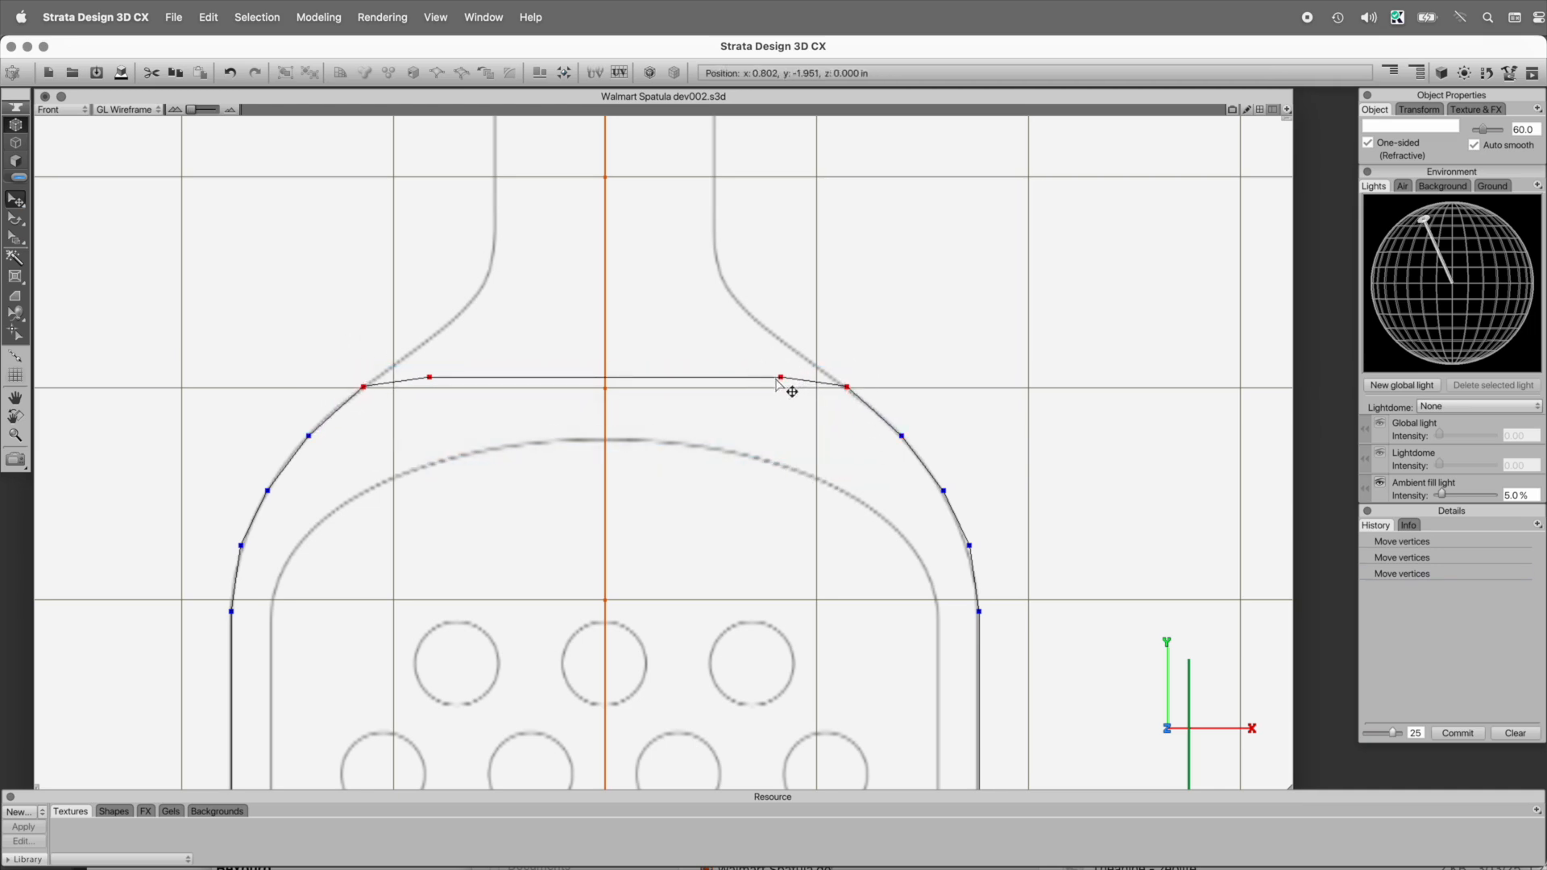
pyautogui.moveTo(406, 329); pyautogui.dragTo(790, 459)
pyautogui.moveTo(790, 378); pyautogui.dragTo(783, 343)
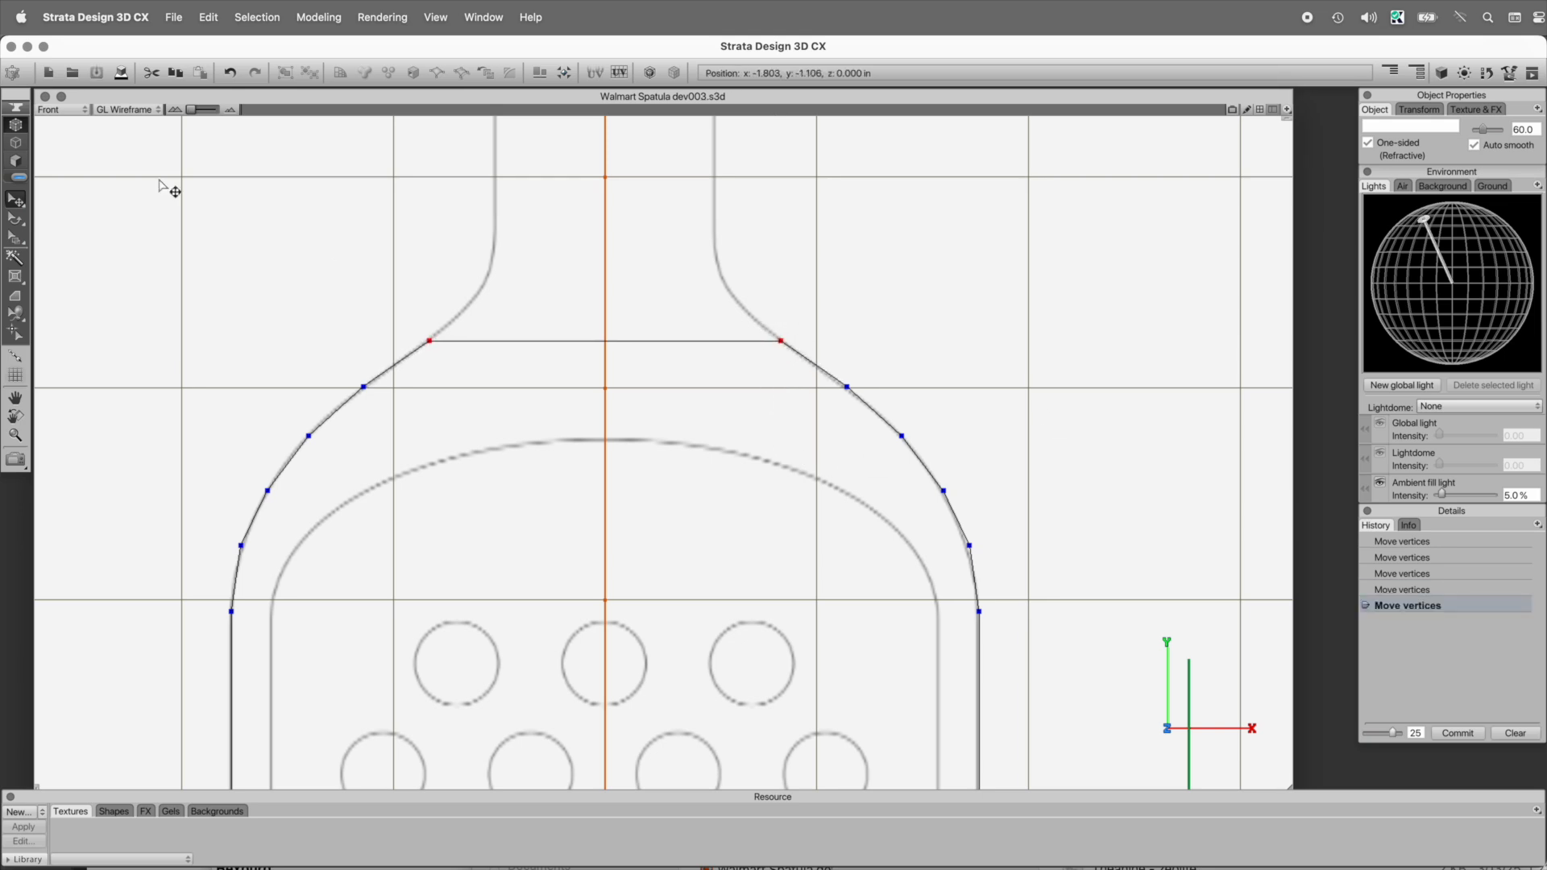
# - Extrude the blade mesh's top edge upward into the neck and scale it narrower along X to meet the template outline
pyautogui.click(16, 161)
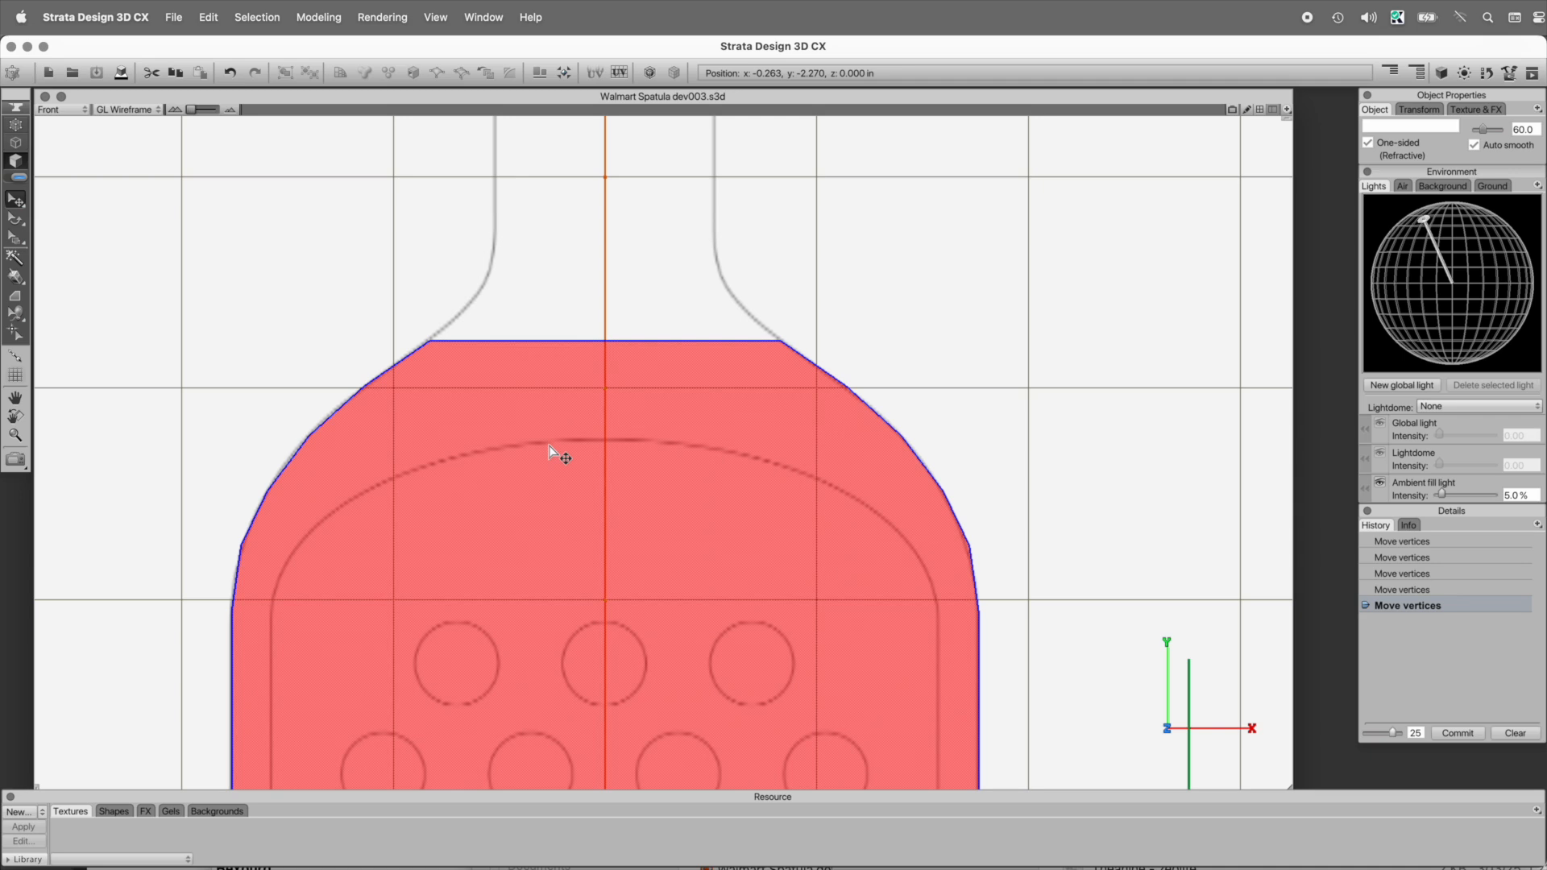
pyautogui.click(19, 141)
pyautogui.click(514, 339)
pyautogui.moveTo(658, 280); pyautogui.dragTo(658, 575)
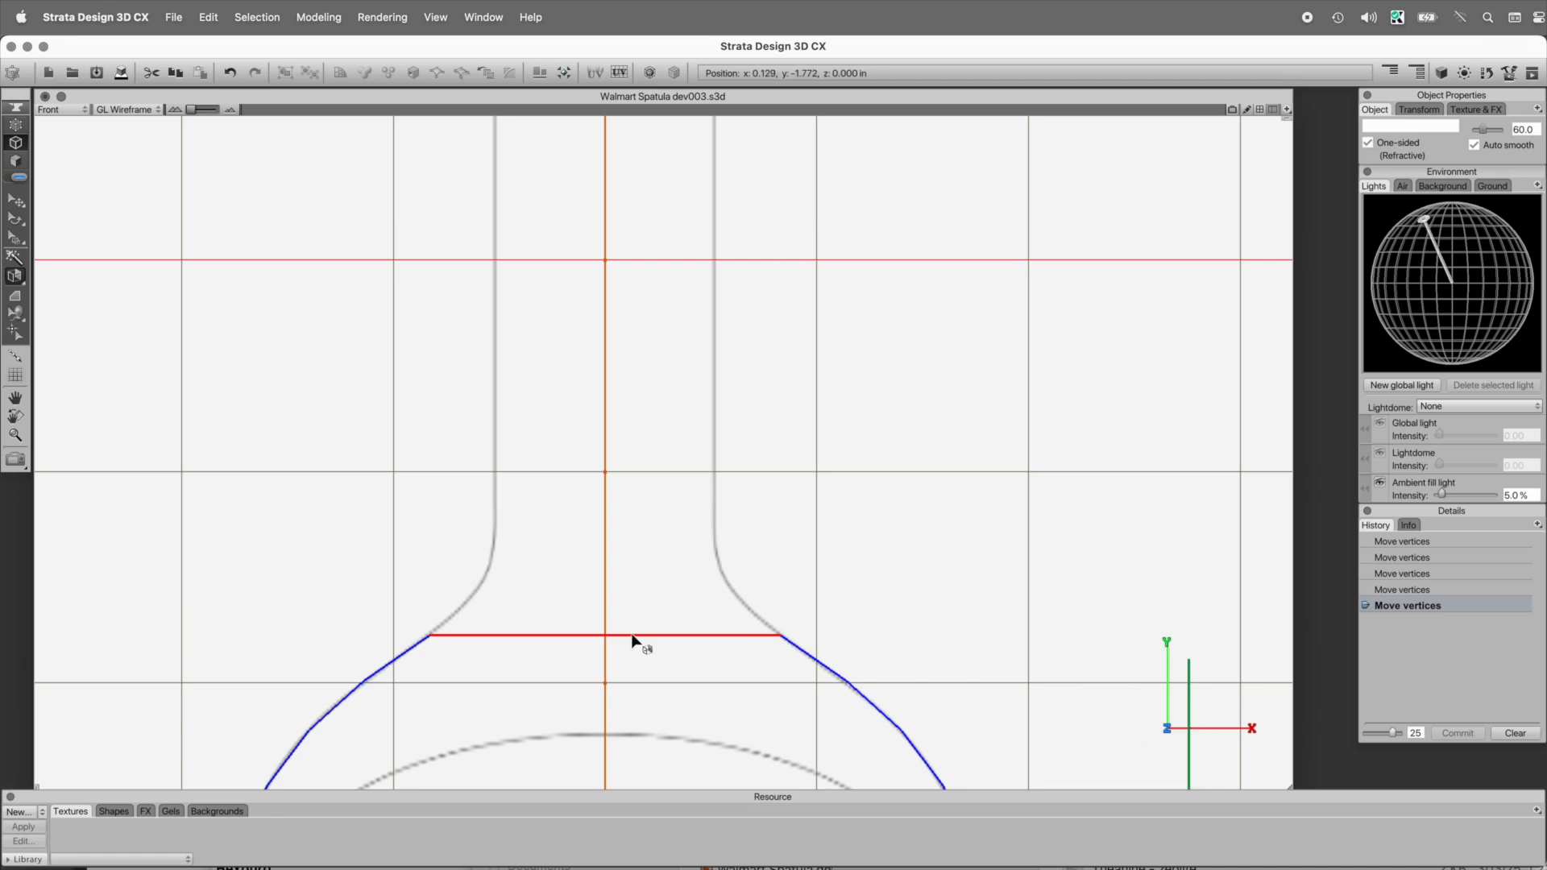
pyautogui.moveTo(632, 639); pyautogui.dragTo(638, 597)
pyautogui.press('k')
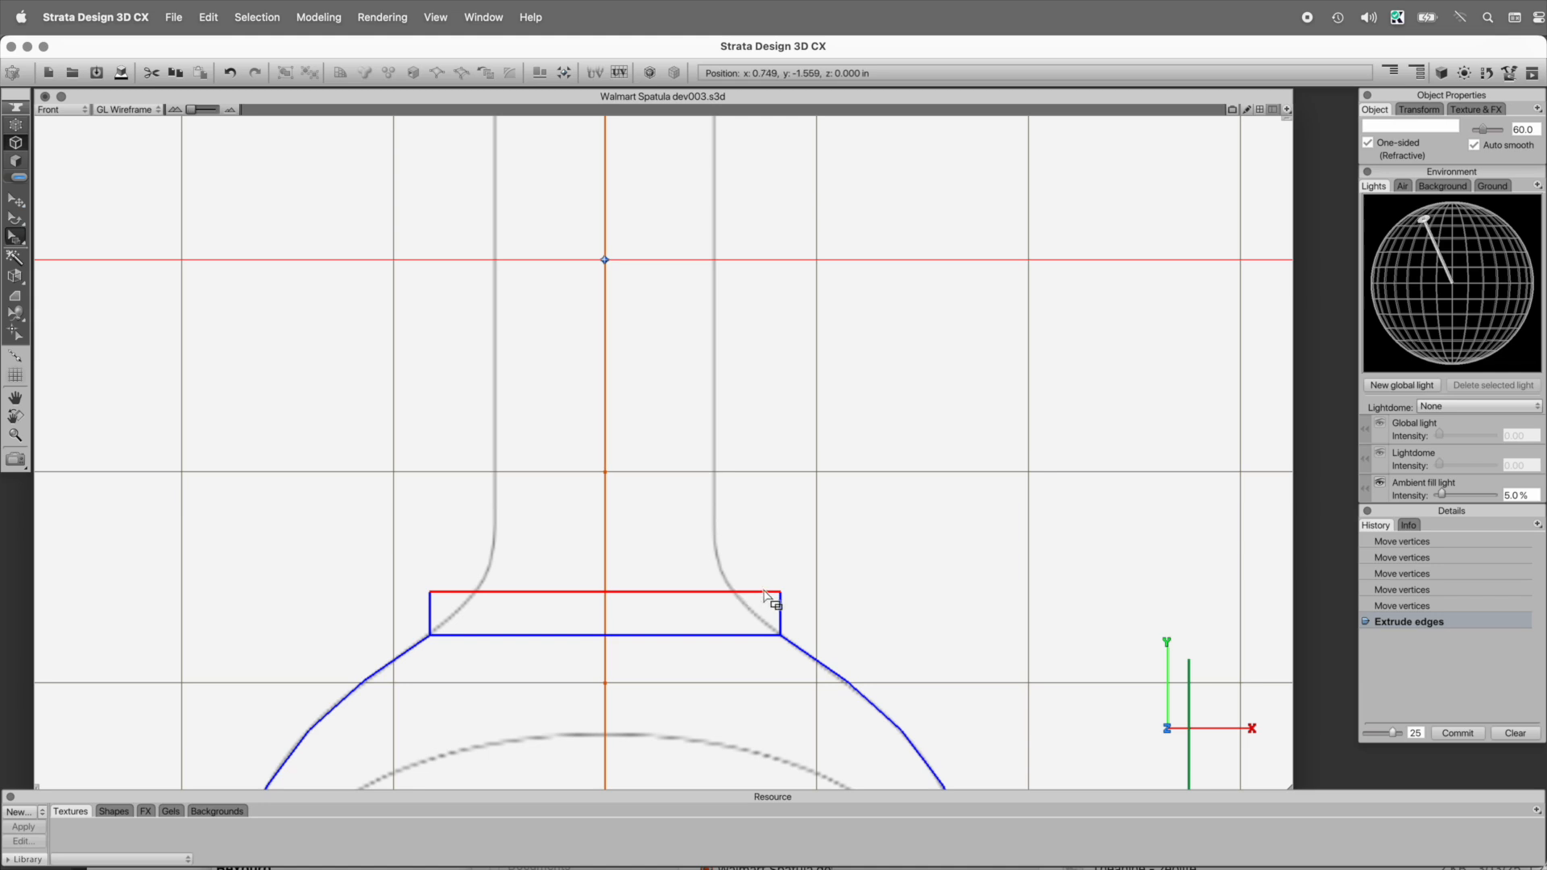
pyautogui.hotkey('shift', 'x')
pyautogui.moveTo(765, 597); pyautogui.dragTo(725, 601)
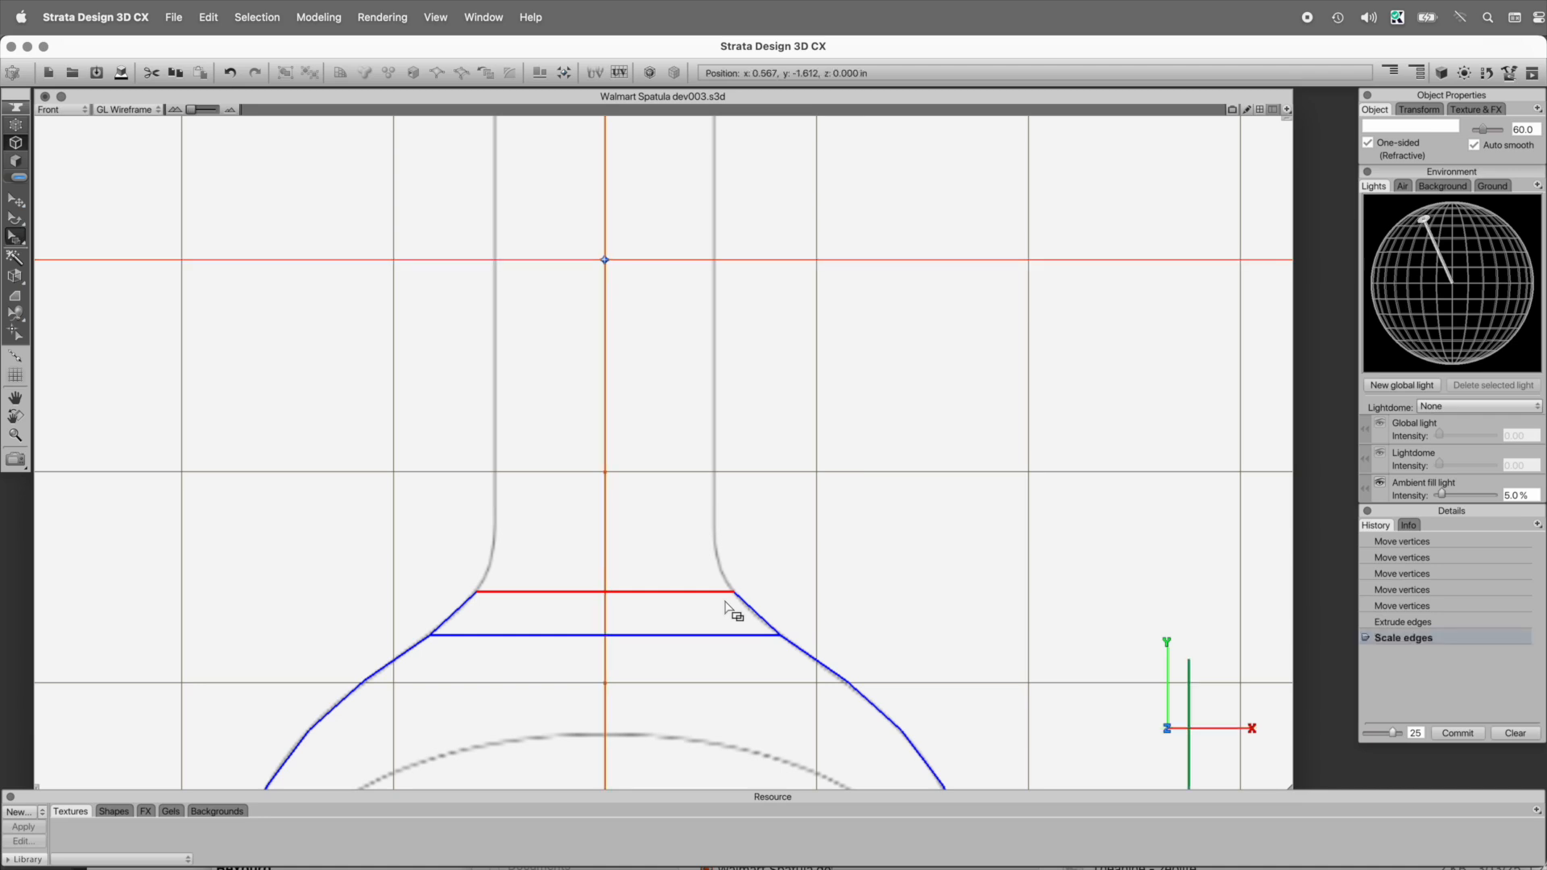
# - Extrude the narrowed neck edge upward again and scale it horizontally to the template's handle width
pyautogui.press('u')
pyautogui.moveTo(685, 595); pyautogui.dragTo(699, 555)
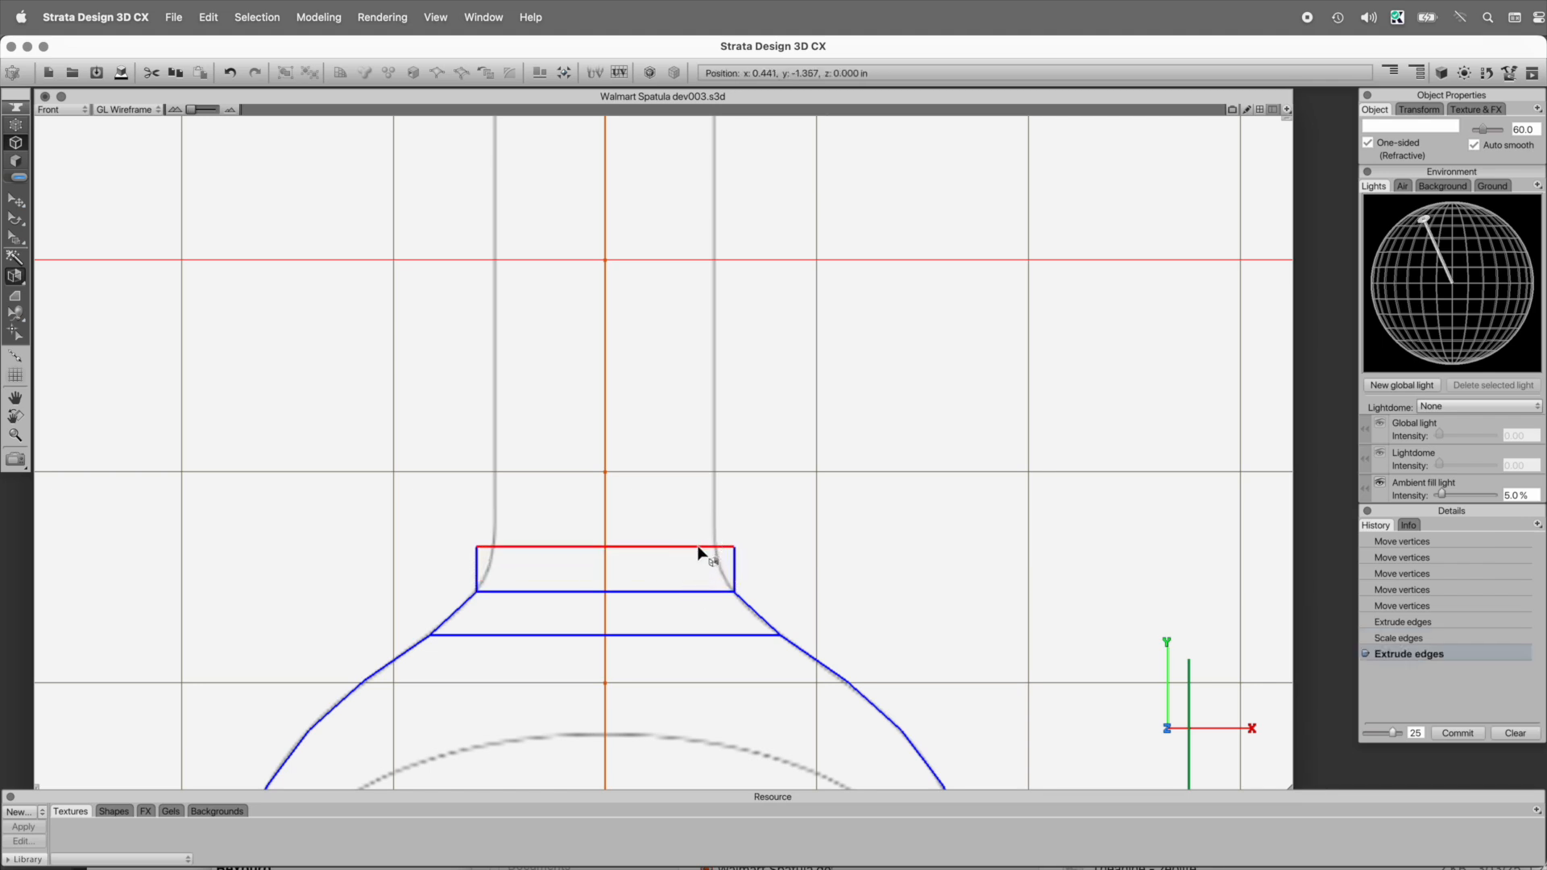
pyautogui.press('s')
pyautogui.moveTo(722, 555); pyautogui.dragTo(703, 556)
# - Extrude the handle-width edge upward in a short straight section and in a second one reaching the far end of the template handle
pyautogui.press('e')
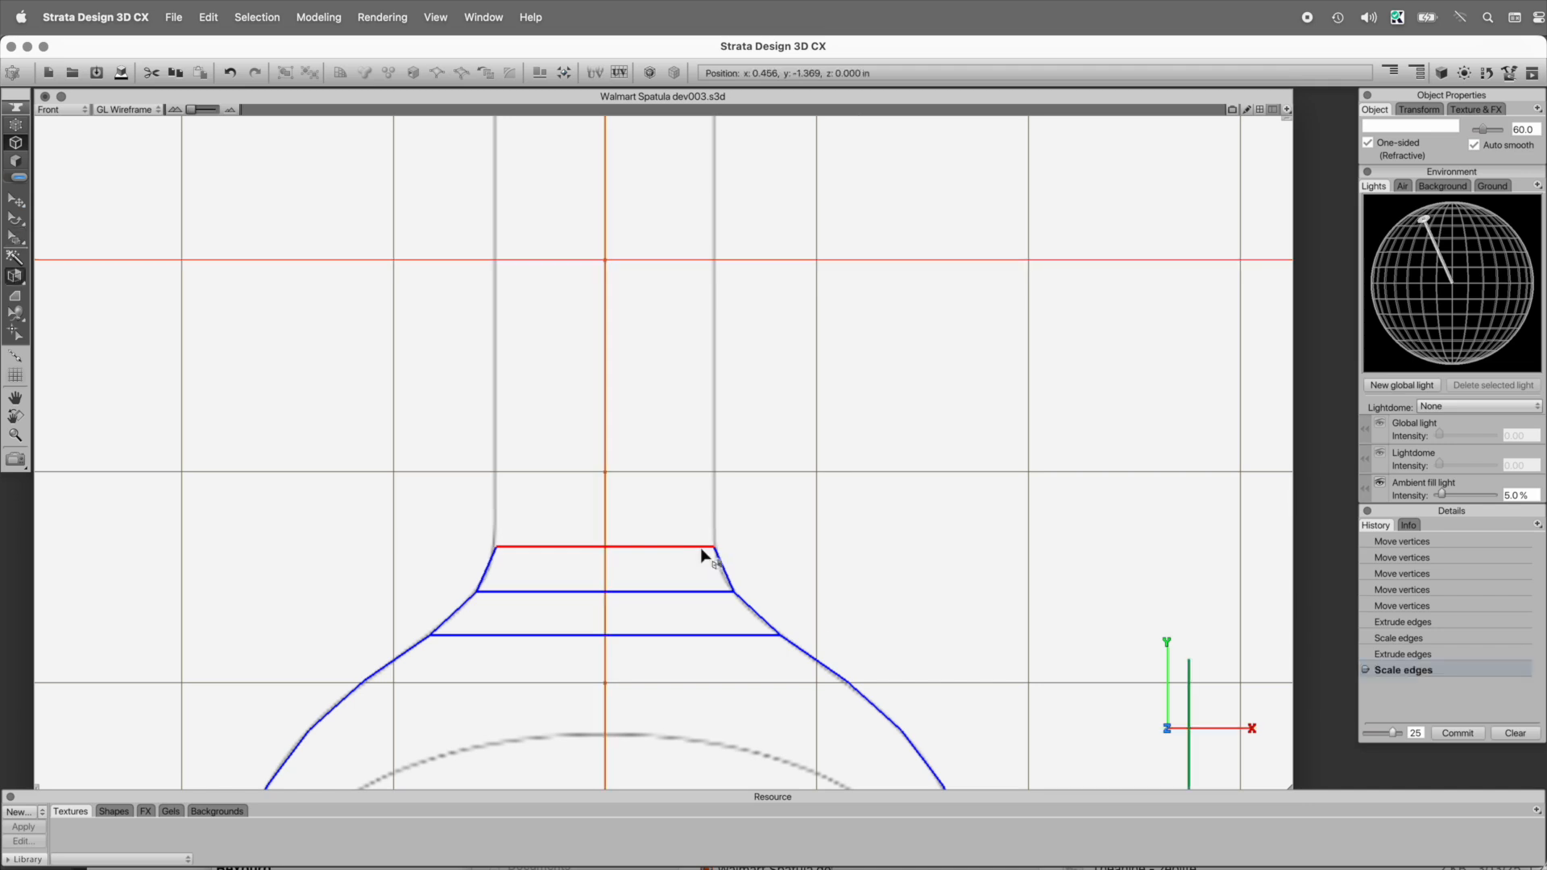
pyautogui.moveTo(703, 554); pyautogui.dragTo(699, 503)
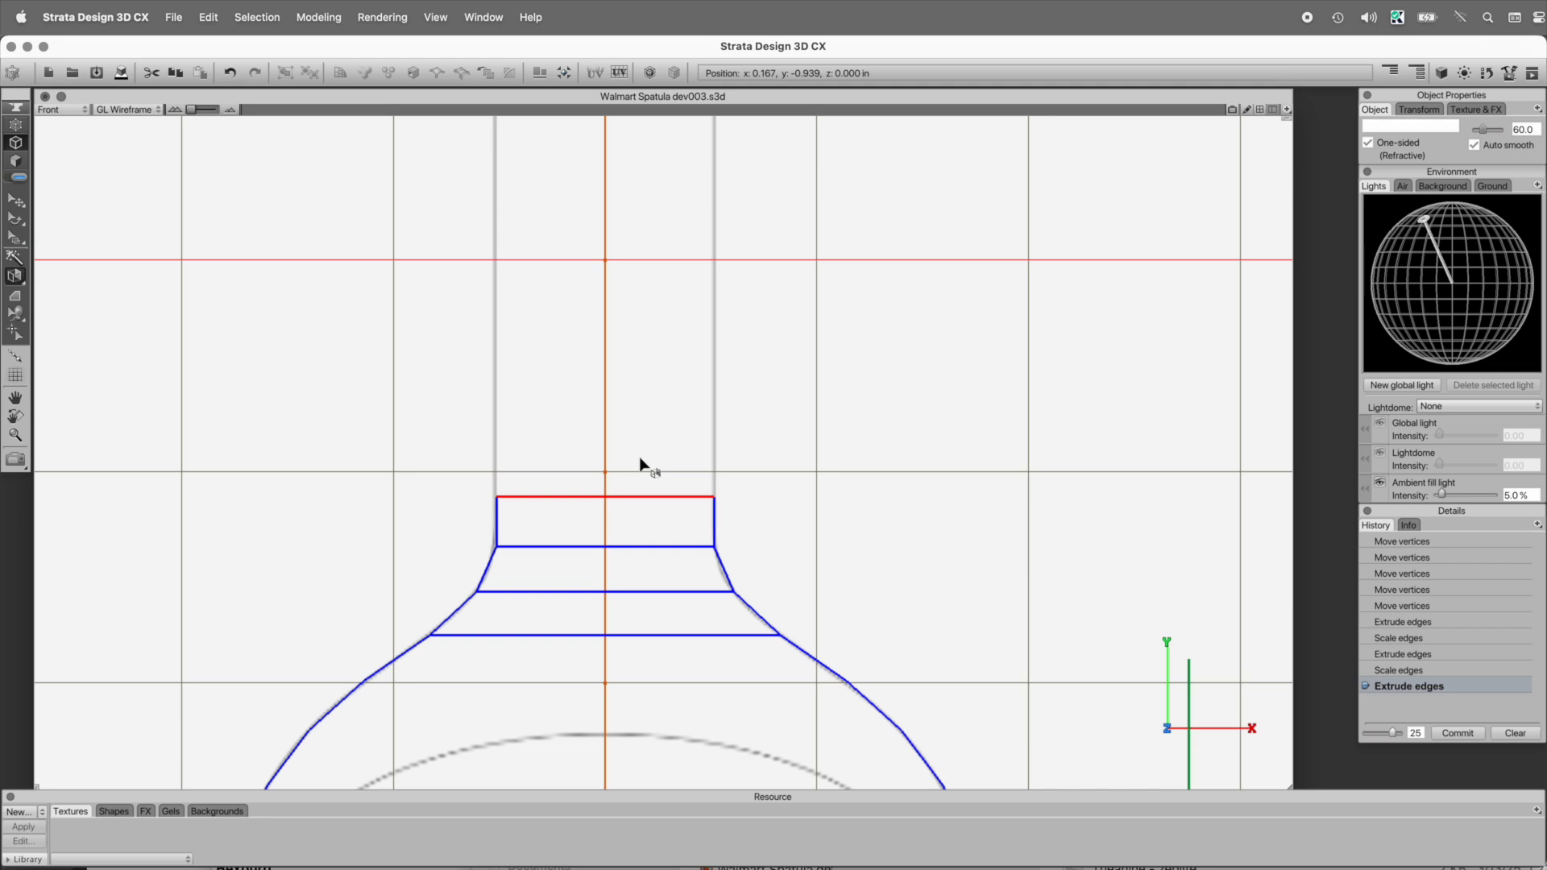
pyautogui.keyDown('alt'); pyautogui.keyDown('super'); pyautogui.click(619, 398); pyautogui.keyUp('super'); pyautogui.keyUp('alt')
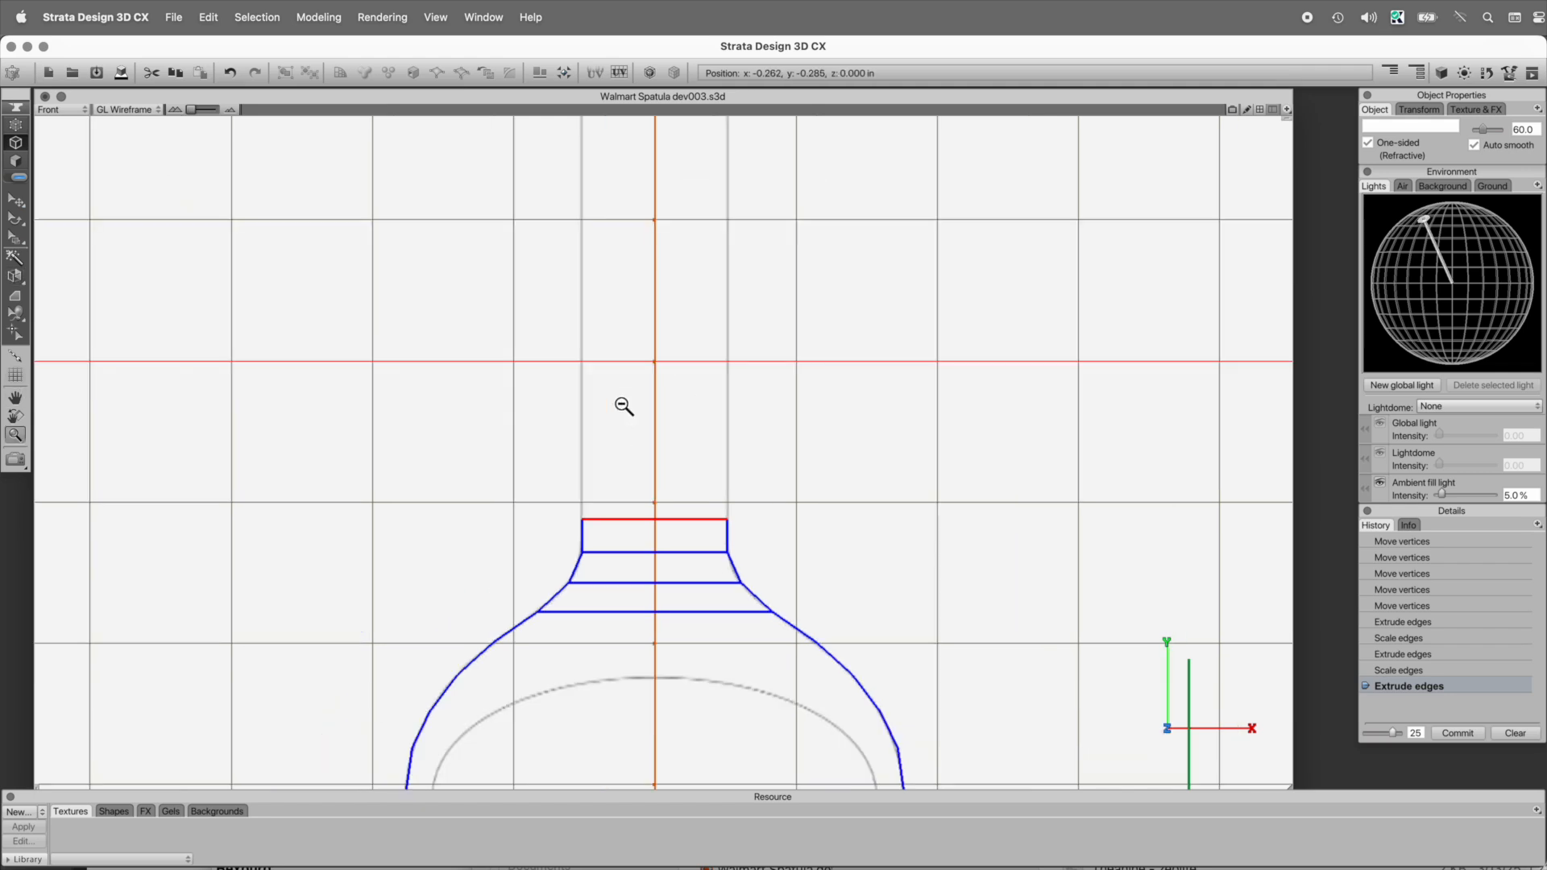
pyautogui.keyDown('alt'); pyautogui.keyDown('super'); pyautogui.click(709, 403); pyautogui.keyUp('super'); pyautogui.keyUp('alt')
pyautogui.moveTo(779, 370); pyautogui.dragTo(801, 573)
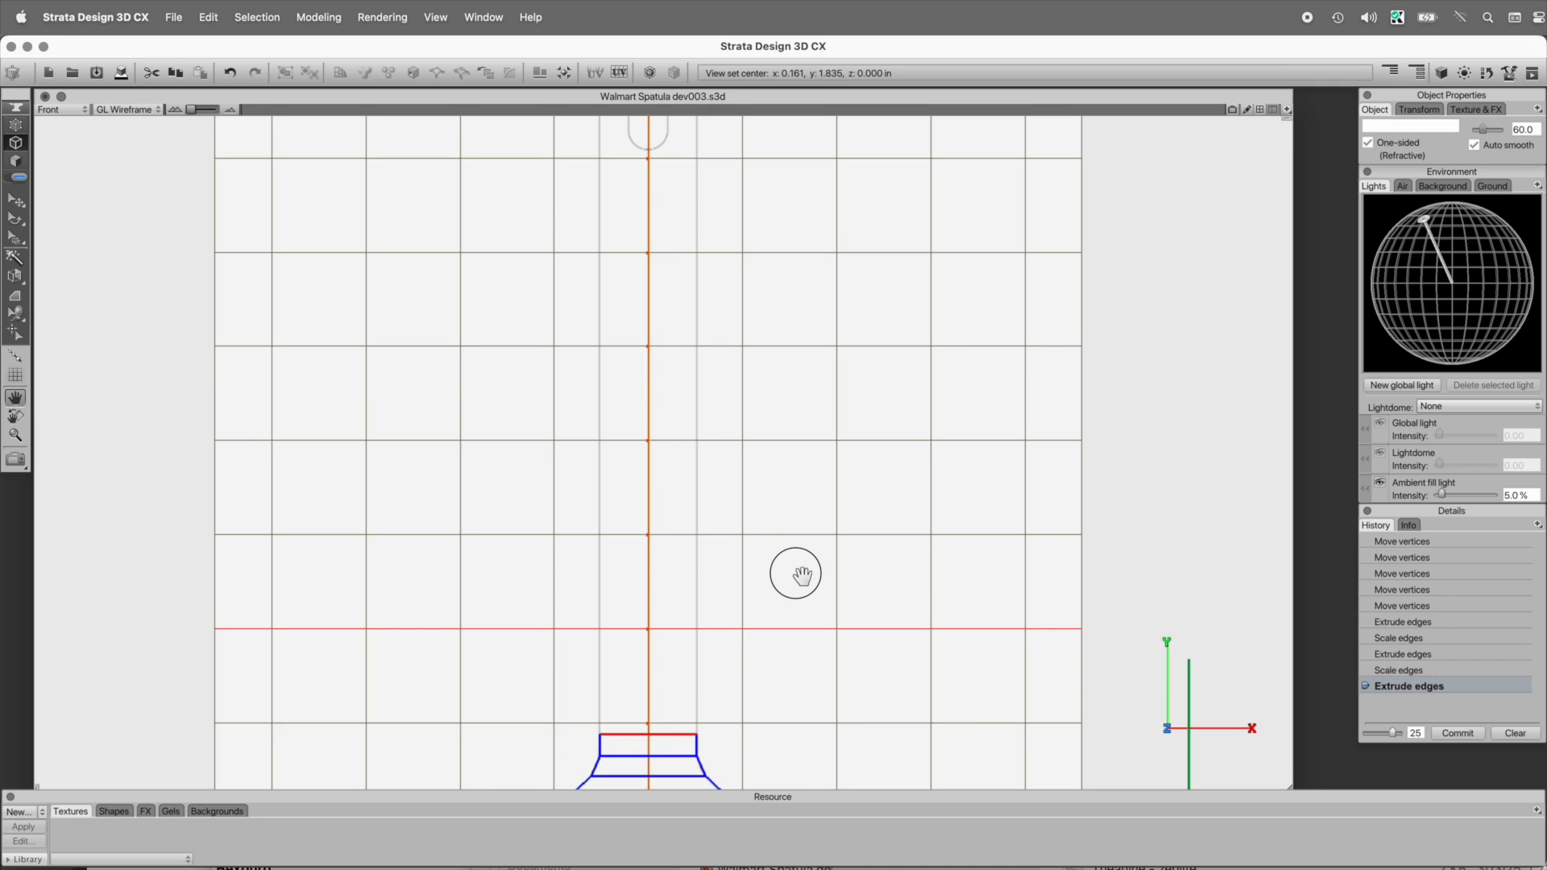
pyautogui.keyDown('alt'); pyautogui.keyDown('super'); pyautogui.click(730, 427); pyautogui.keyUp('super'); pyautogui.keyUp('alt')
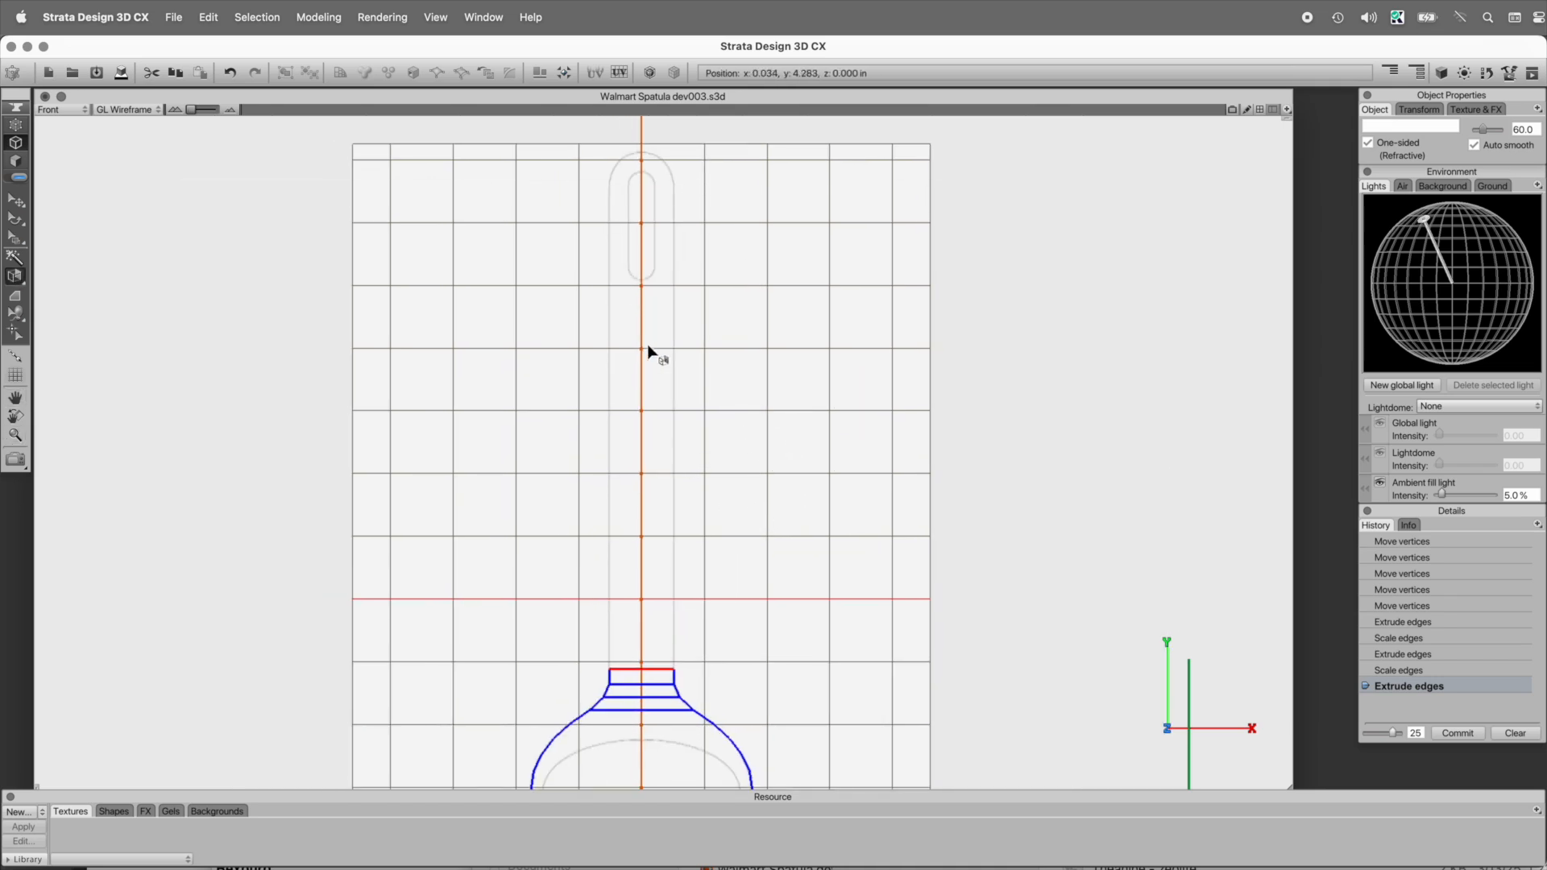
pyautogui.moveTo(669, 672); pyautogui.dragTo(679, 154)
# - Ring-select the horizontal edges across the neck and handle and connect them with a lengthwise center line of edges
pyautogui.press('space')
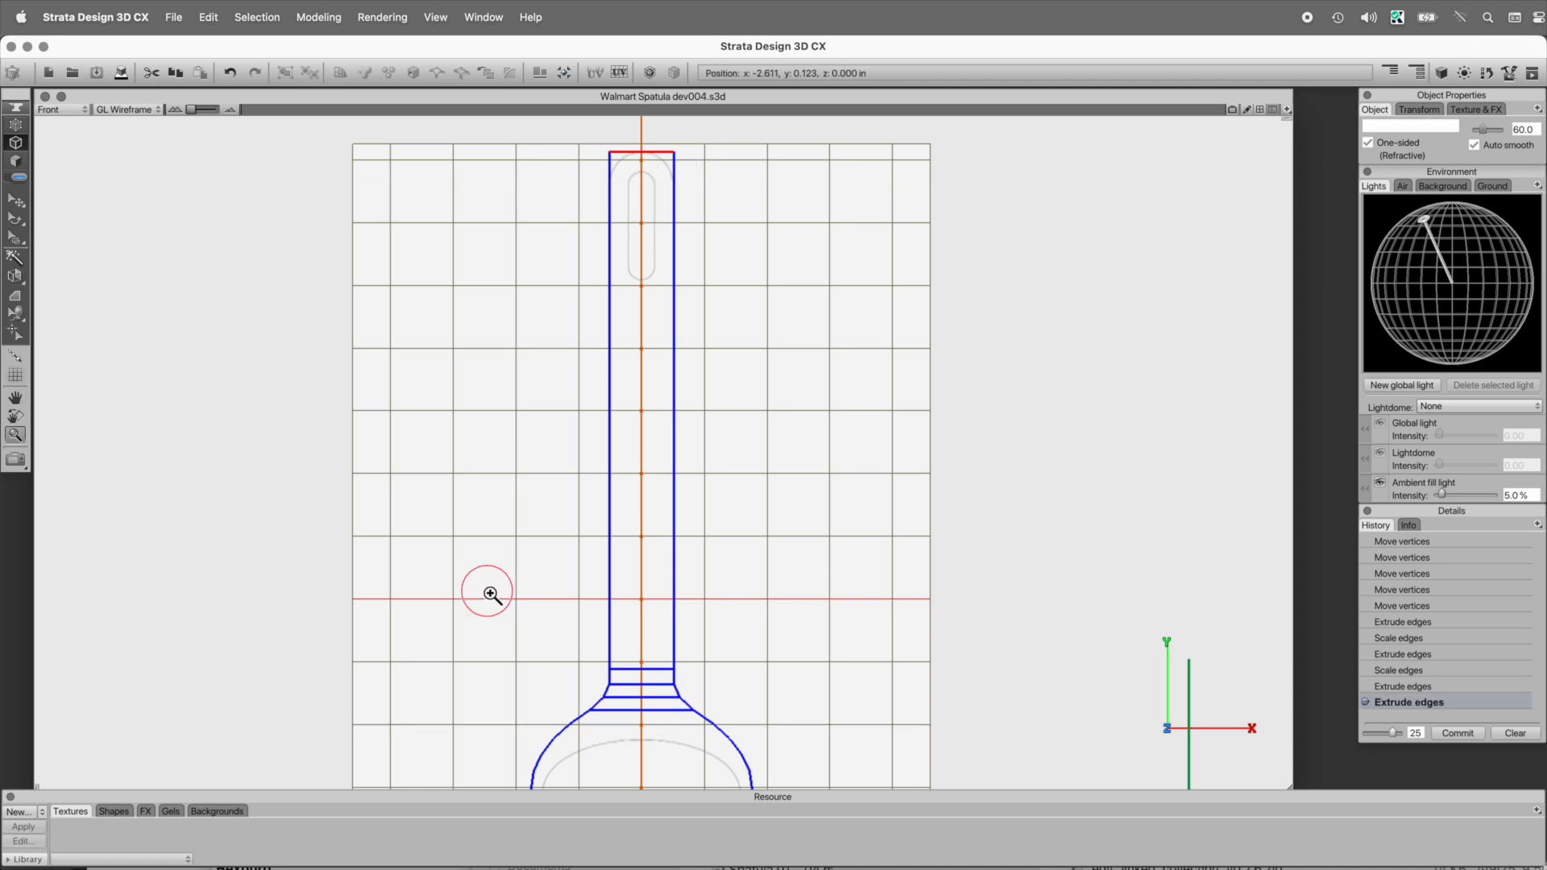
pyautogui.keyDown('super'); pyautogui.moveTo(487, 592); pyautogui.dragTo(854, 799); pyautogui.keyUp('super')
pyautogui.moveTo(812, 573); pyautogui.dragTo(990, 297)
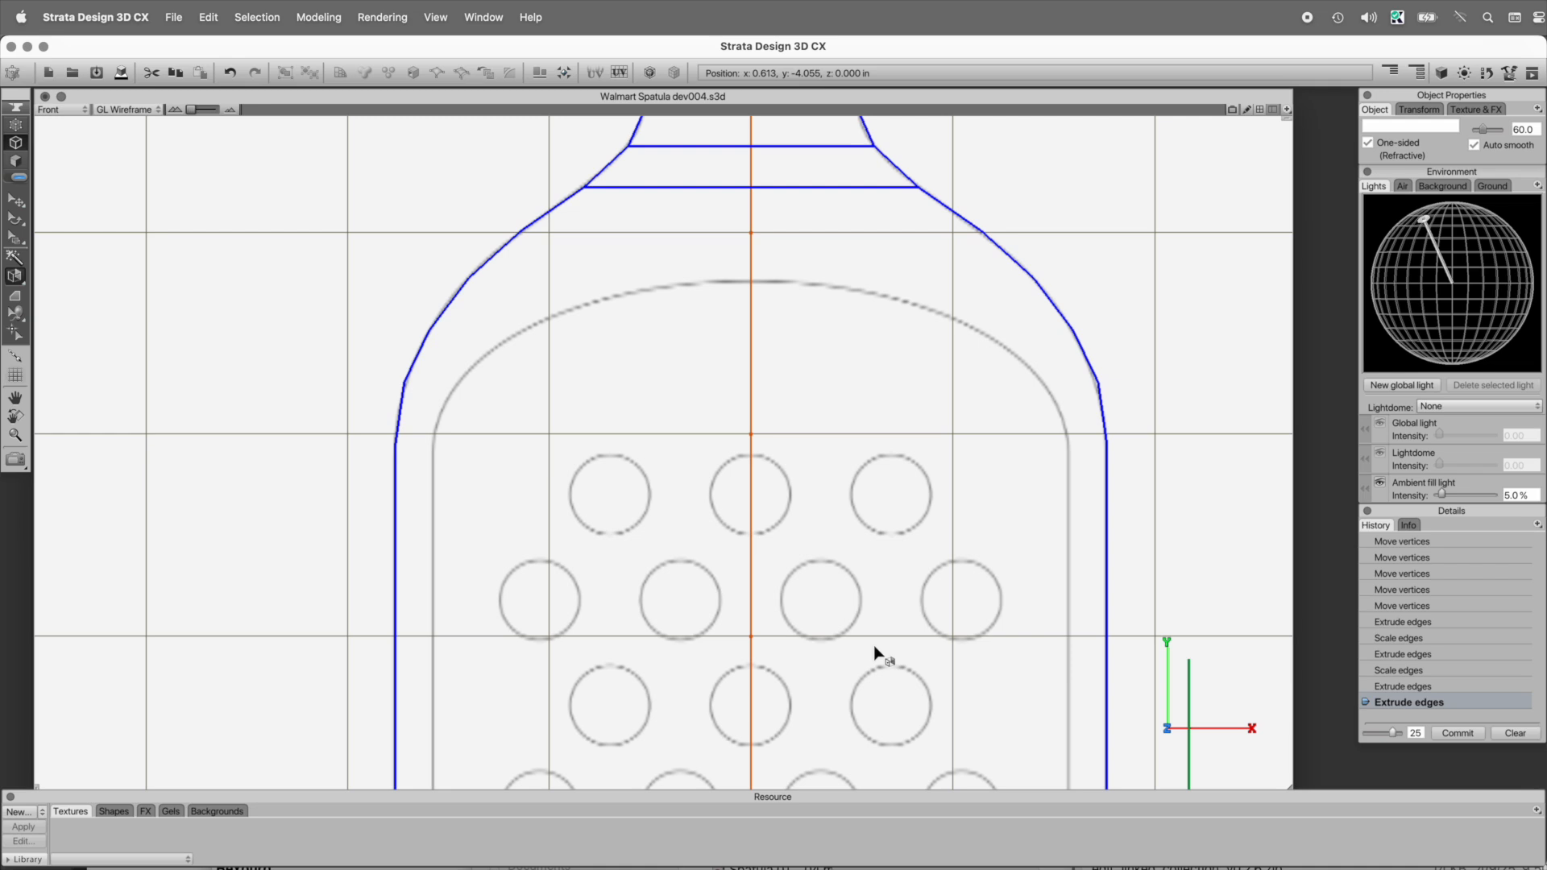
pyautogui.scroll(4, 794, 386)
pyautogui.click(15, 200)
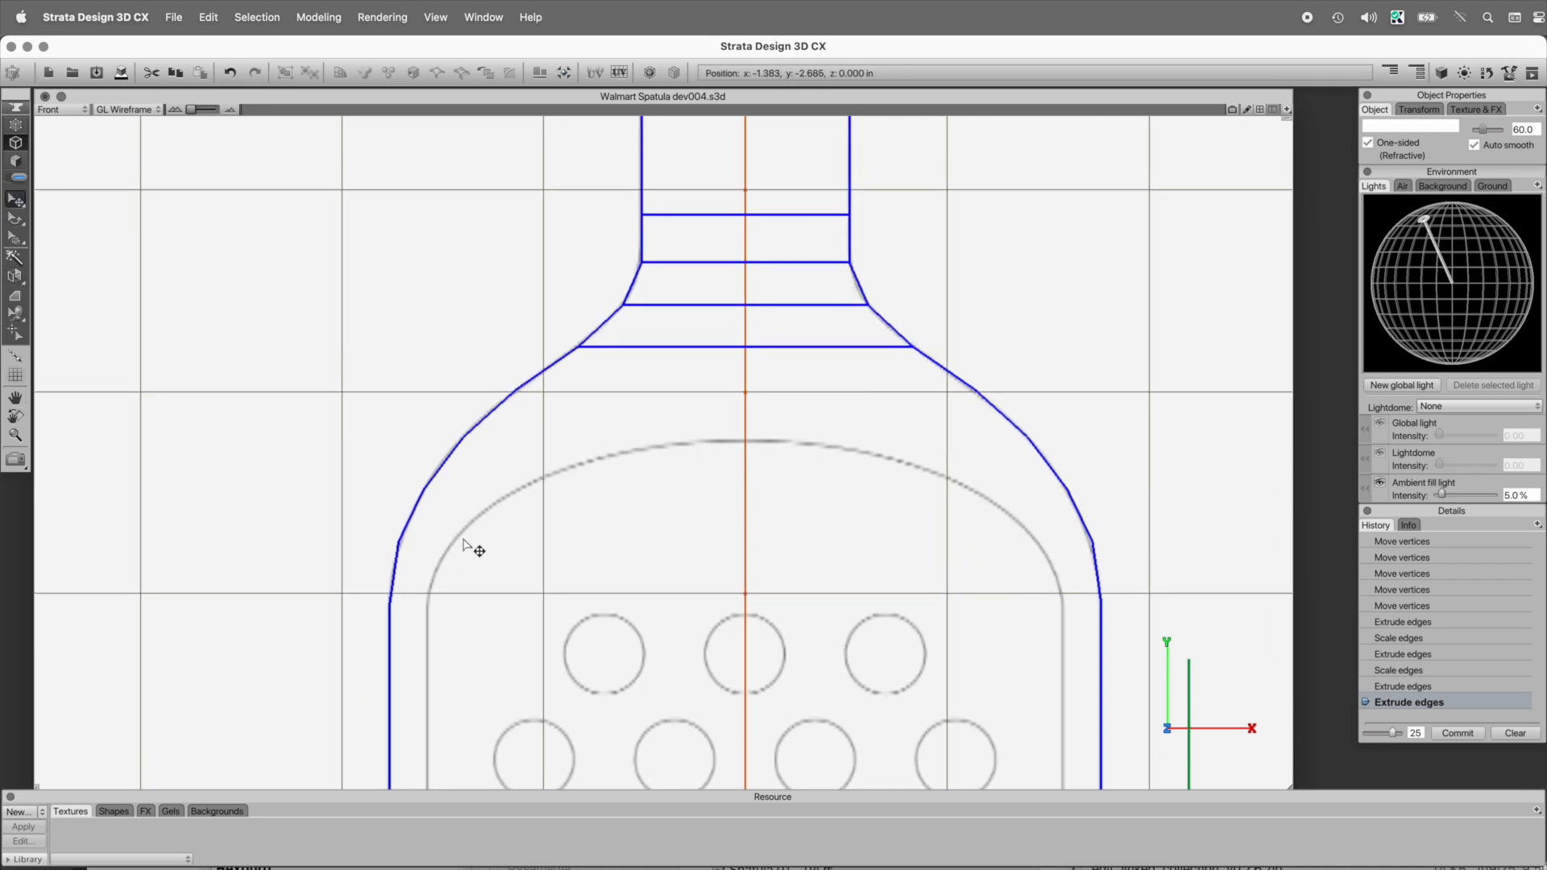
pyautogui.press('space')
pyautogui.moveTo(702, 359); pyautogui.dragTo(698, 429)
pyautogui.click(709, 390)
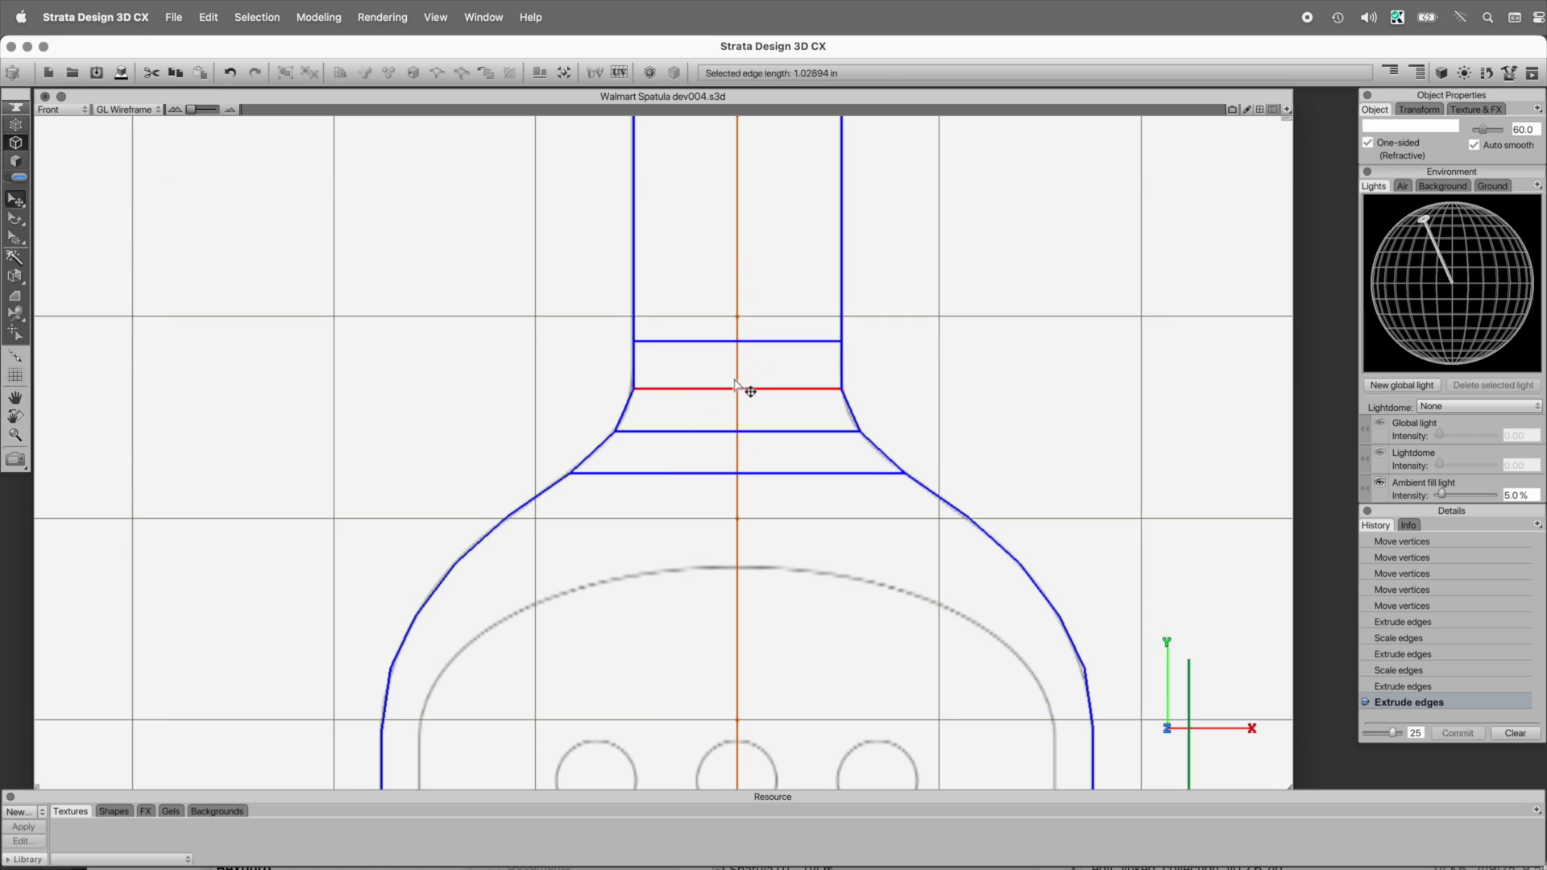
pyautogui.press('n')
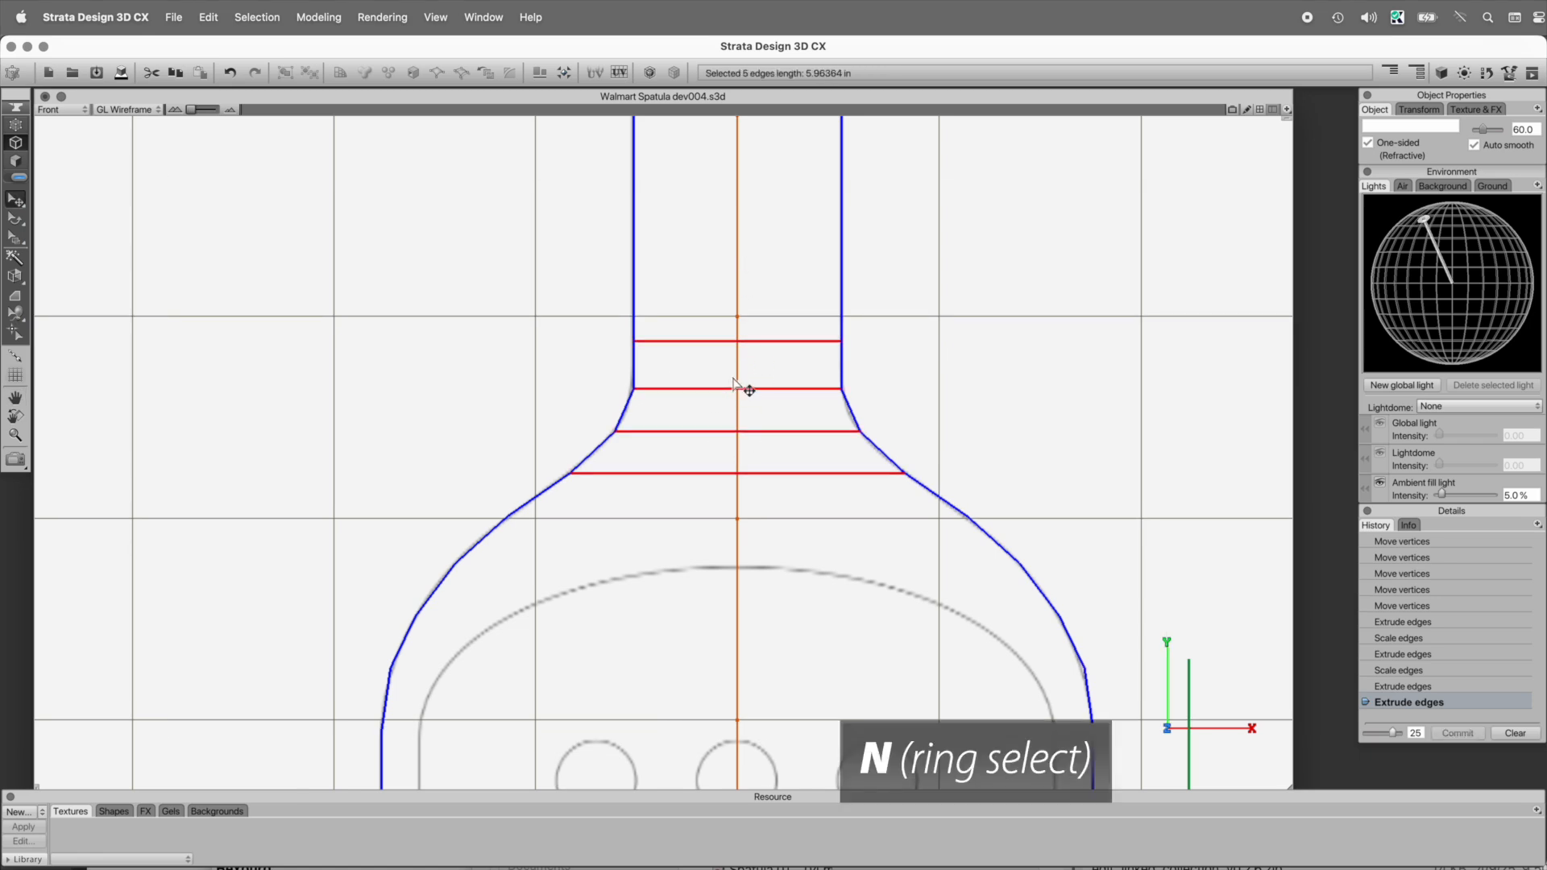
pyautogui.press('c')
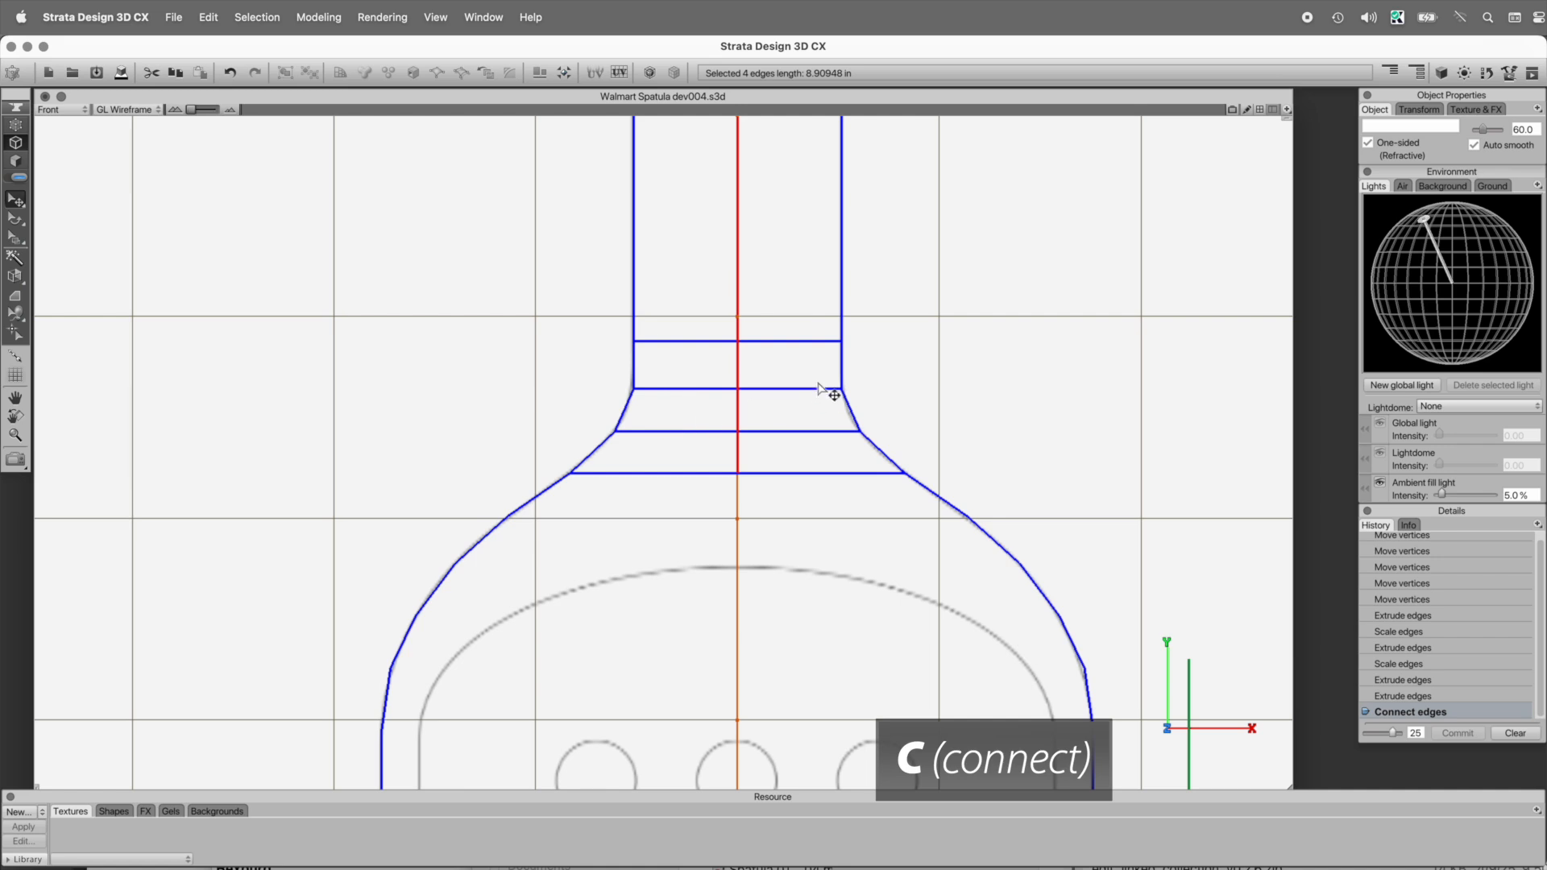
# - Split each half of the neck and handle lengthwise by connecting the ring of horizontal edges on either side of the center line
pyautogui.press('space')
pyautogui.moveTo(783, 559); pyautogui.dragTo(735, 580)
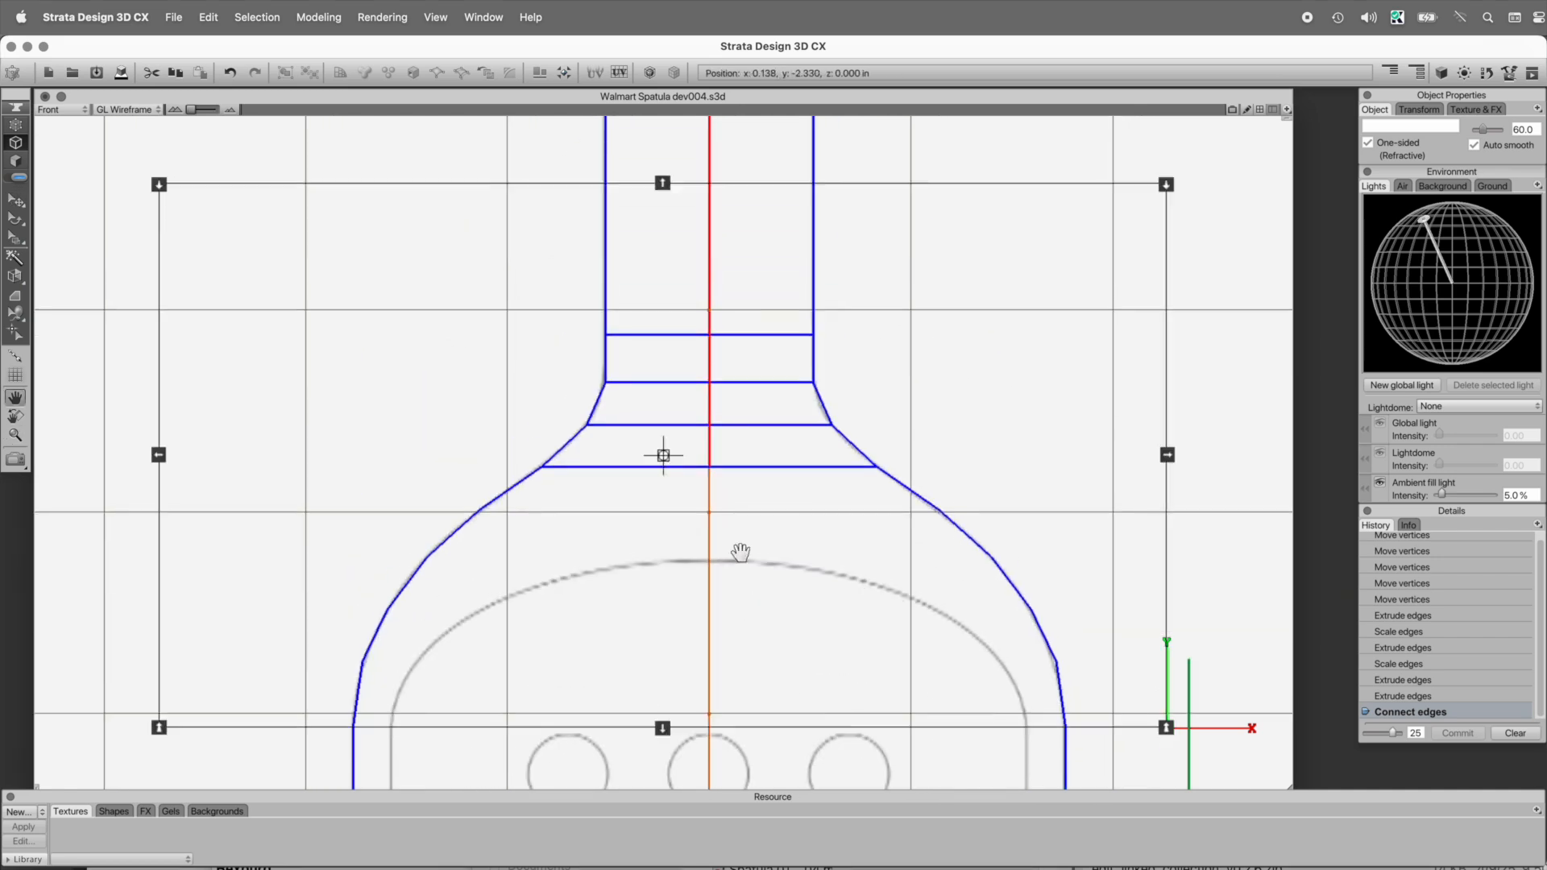
pyautogui.click(699, 384)
pyautogui.press('r')
pyautogui.press('c')
pyautogui.click(737, 383)
pyautogui.press('r')
pyautogui.press('c')
pyautogui.click(858, 375)
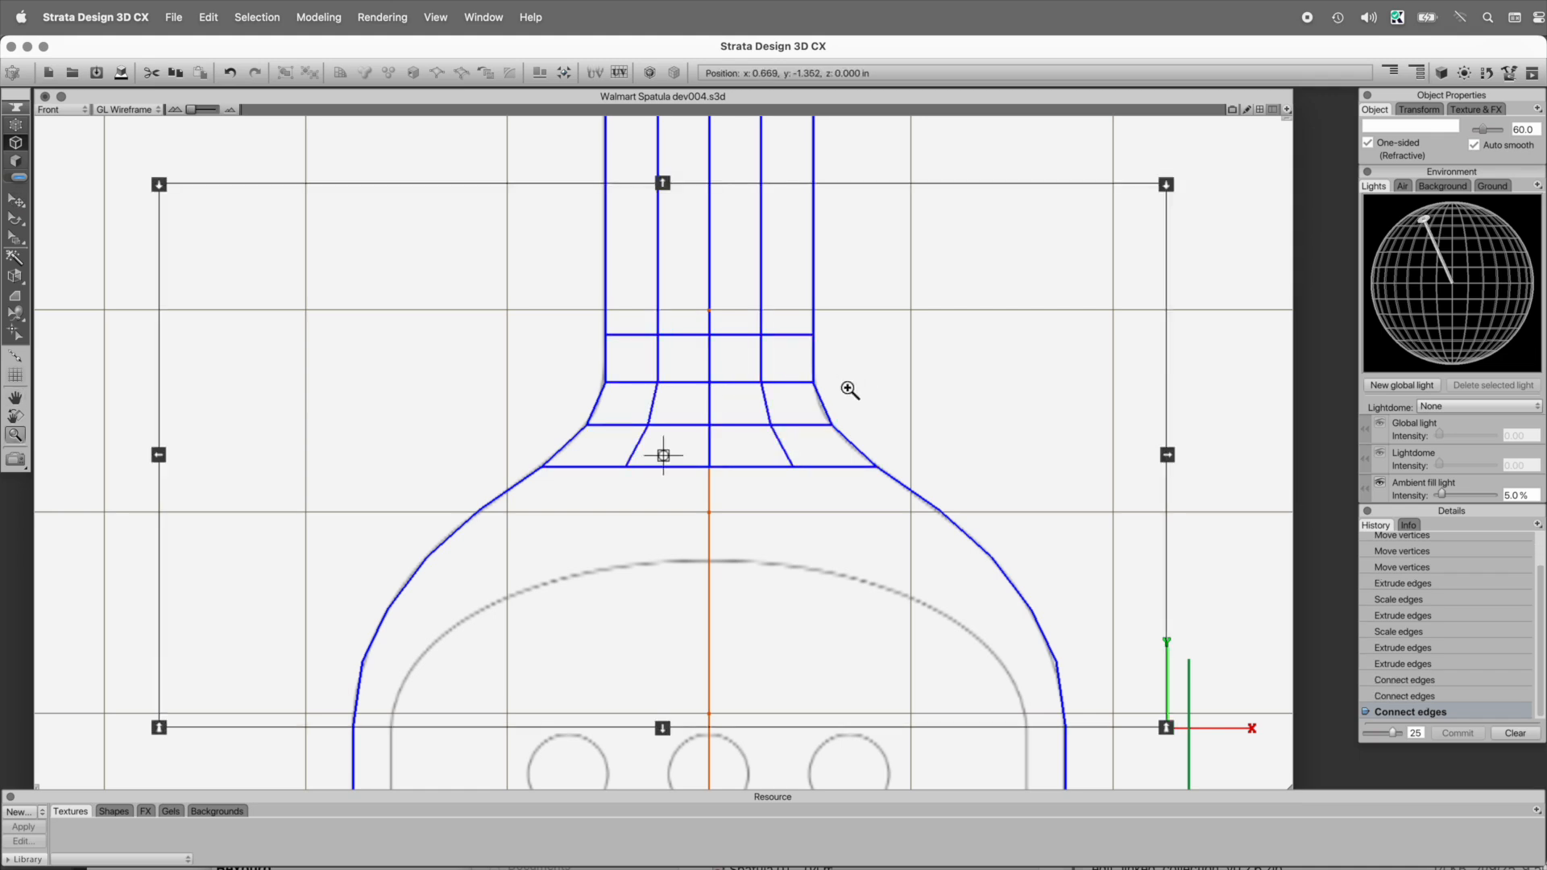
# - Connect the outermost edge rings on both sides of the neck and handle to add a lengthwise edge line near each border
pyautogui.keyDown('super'); pyautogui.click(761, 405); pyautogui.keyUp('super')
pyautogui.click(718, 420)
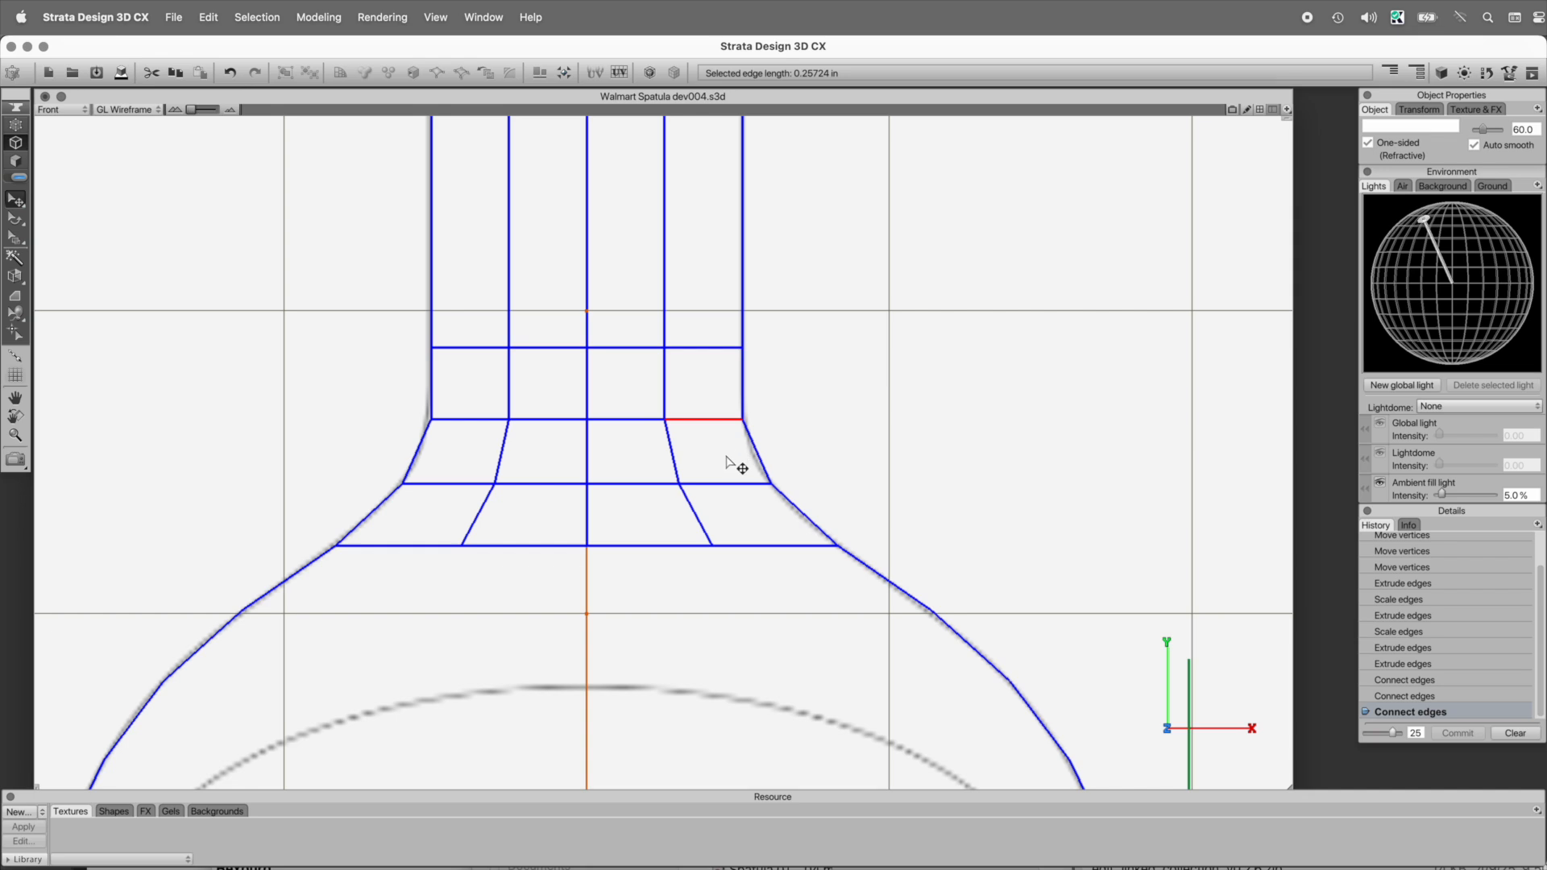
pyautogui.press('r')
pyautogui.press('c')
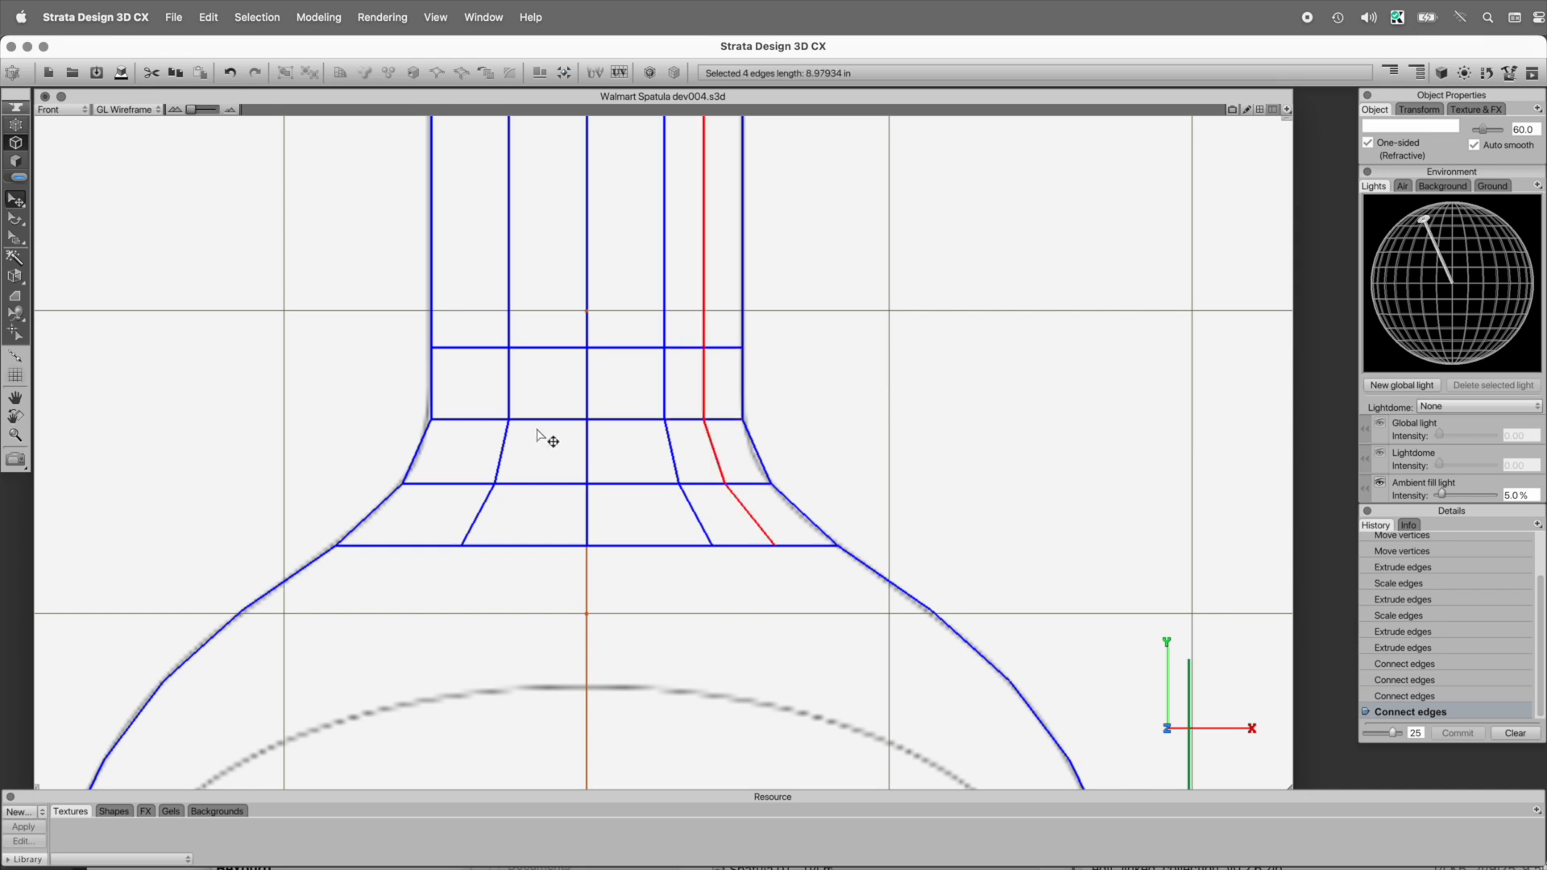
pyautogui.click(481, 421)
pyautogui.press('r')
pyautogui.press('c')
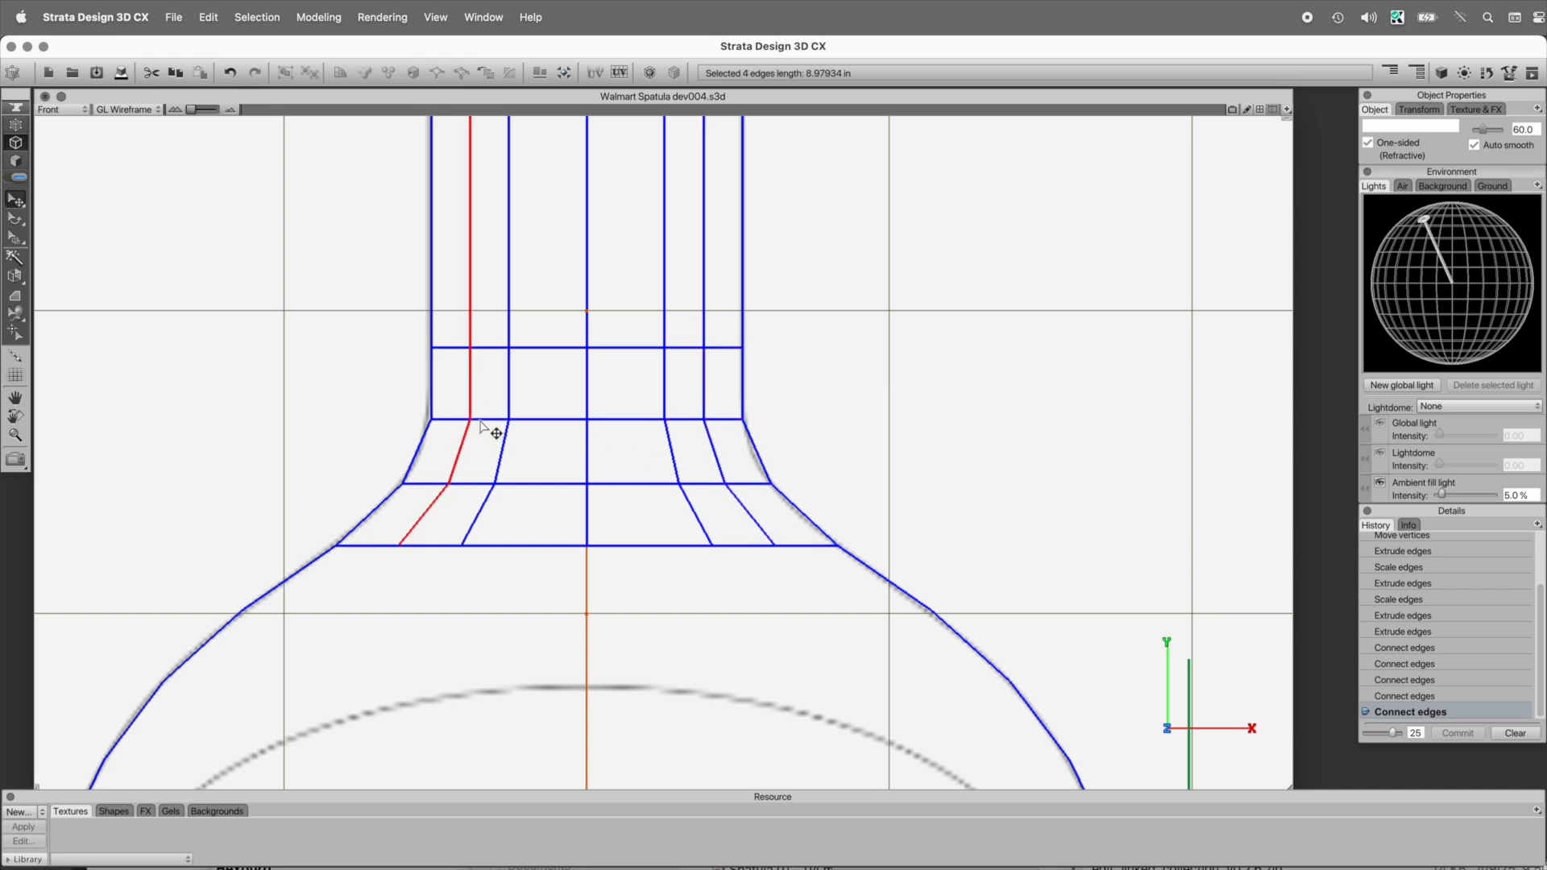
# - Select the two lengthwise edge lines flanking the center line and scale them slightly inward along the X axis
pyautogui.doubleClick(509, 392)
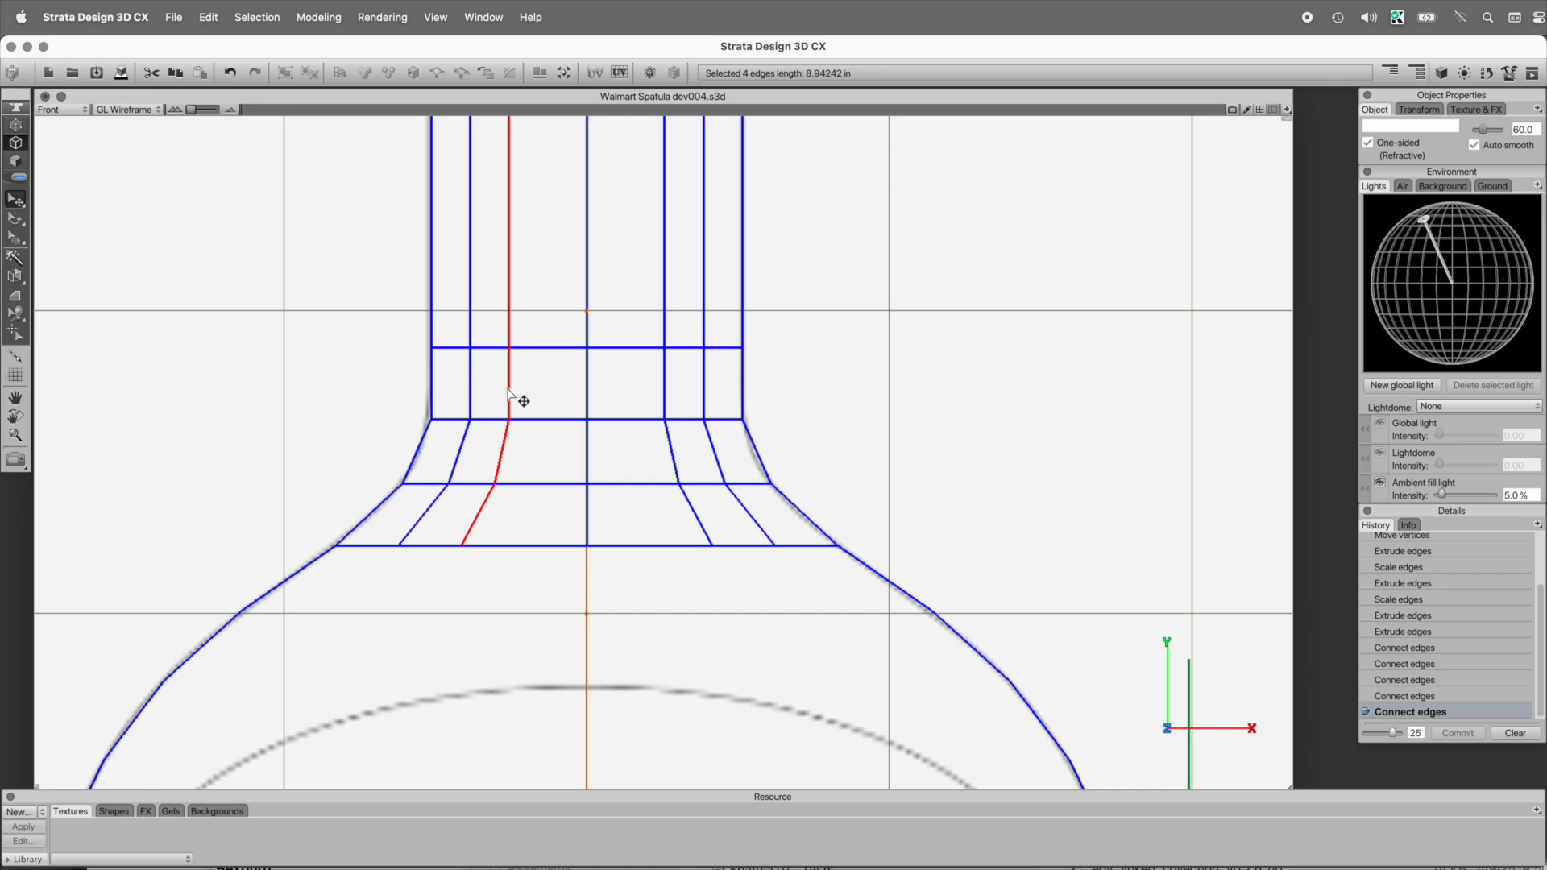
pyautogui.keyDown('shift'); pyautogui.doubleClick(664, 384); pyautogui.keyUp('shift')
pyautogui.press('k')
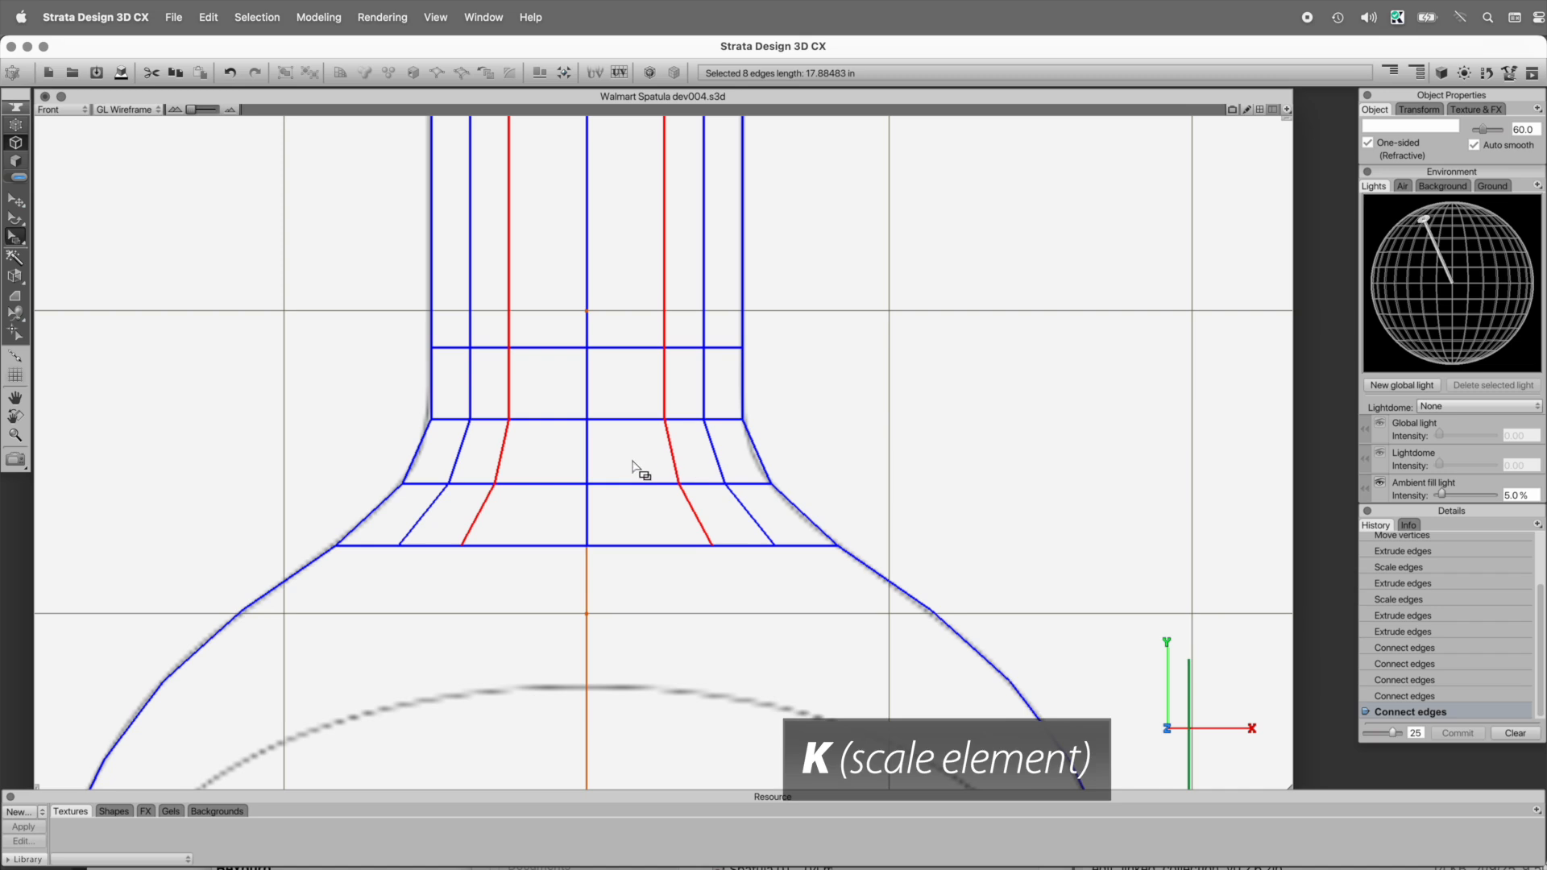
pyautogui.hotkey('shift', 'x')
pyautogui.moveTo(698, 520); pyautogui.dragTo(687, 522)
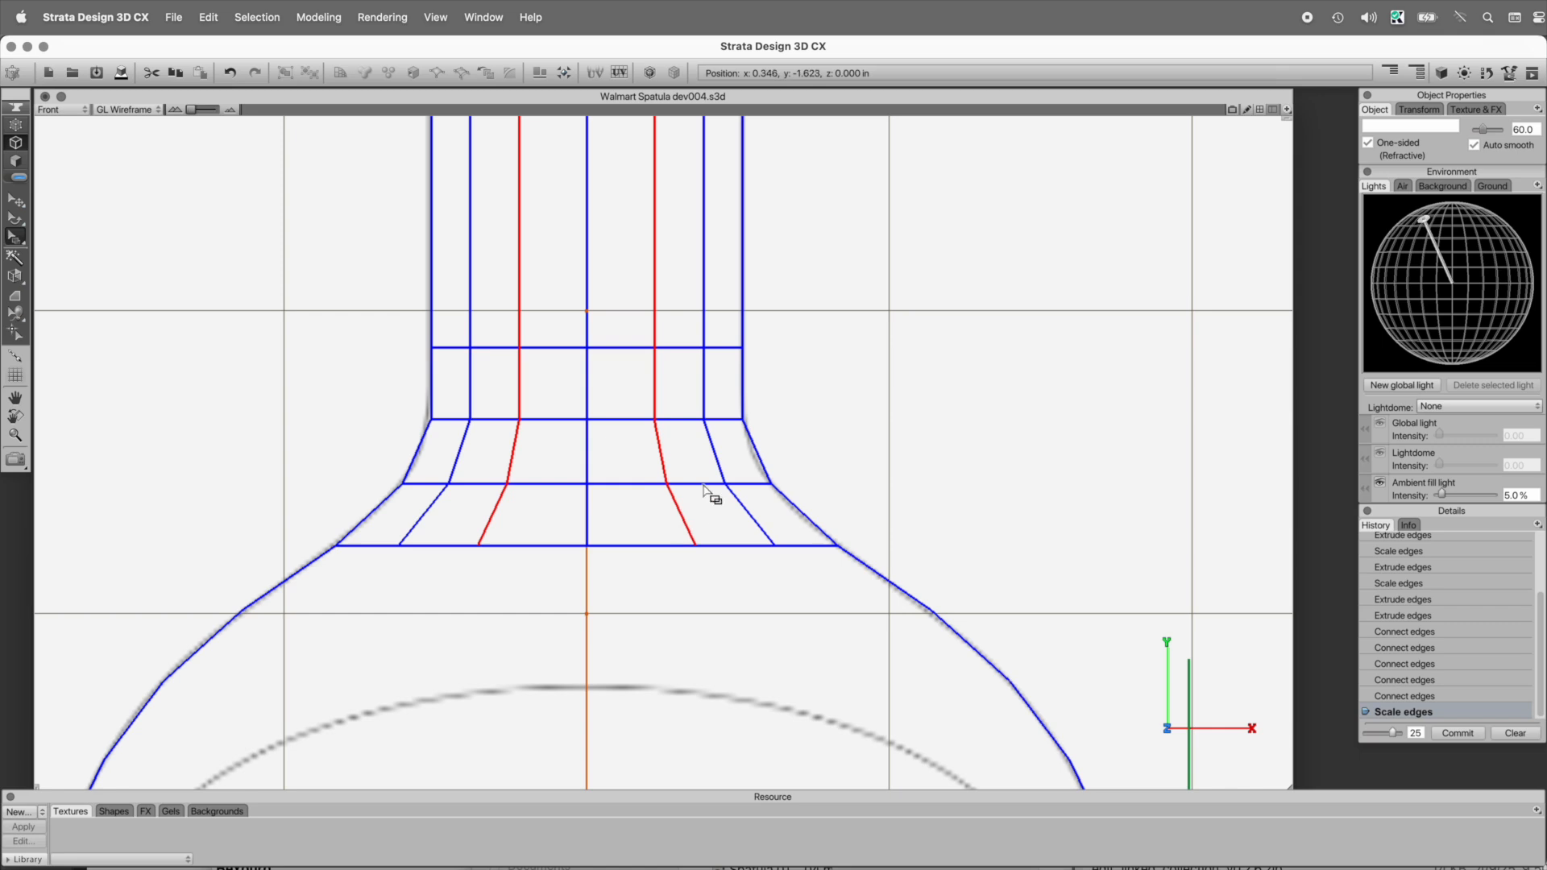
pyautogui.click(865, 382)
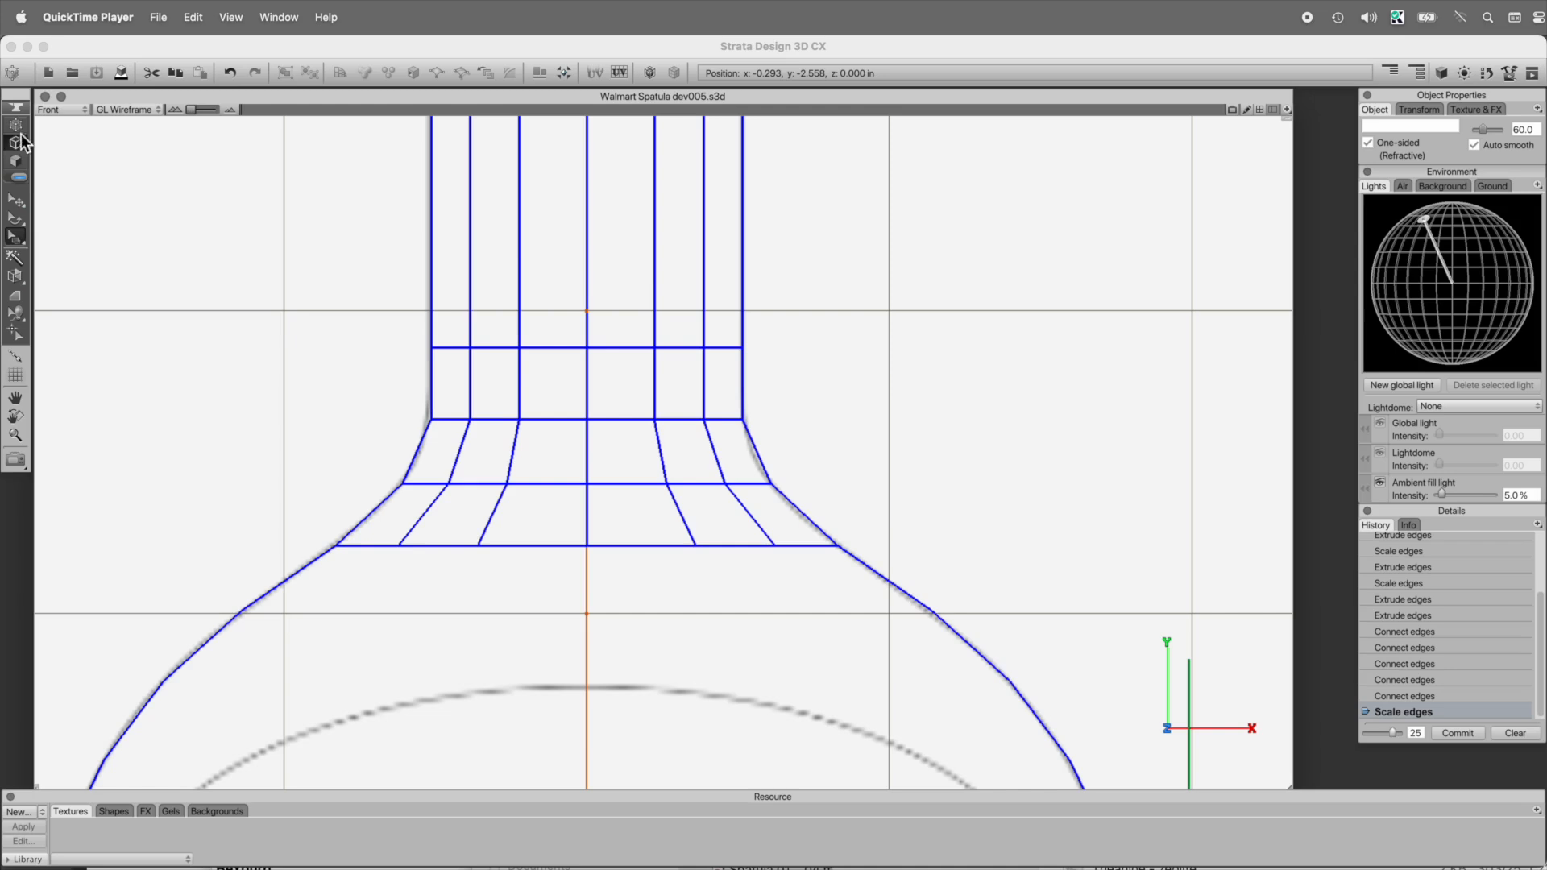
# - Inset the large blade face by about 0.2 in to align its sides with the template's inner outline, and switch to edge editing
pyautogui.click(17, 160)
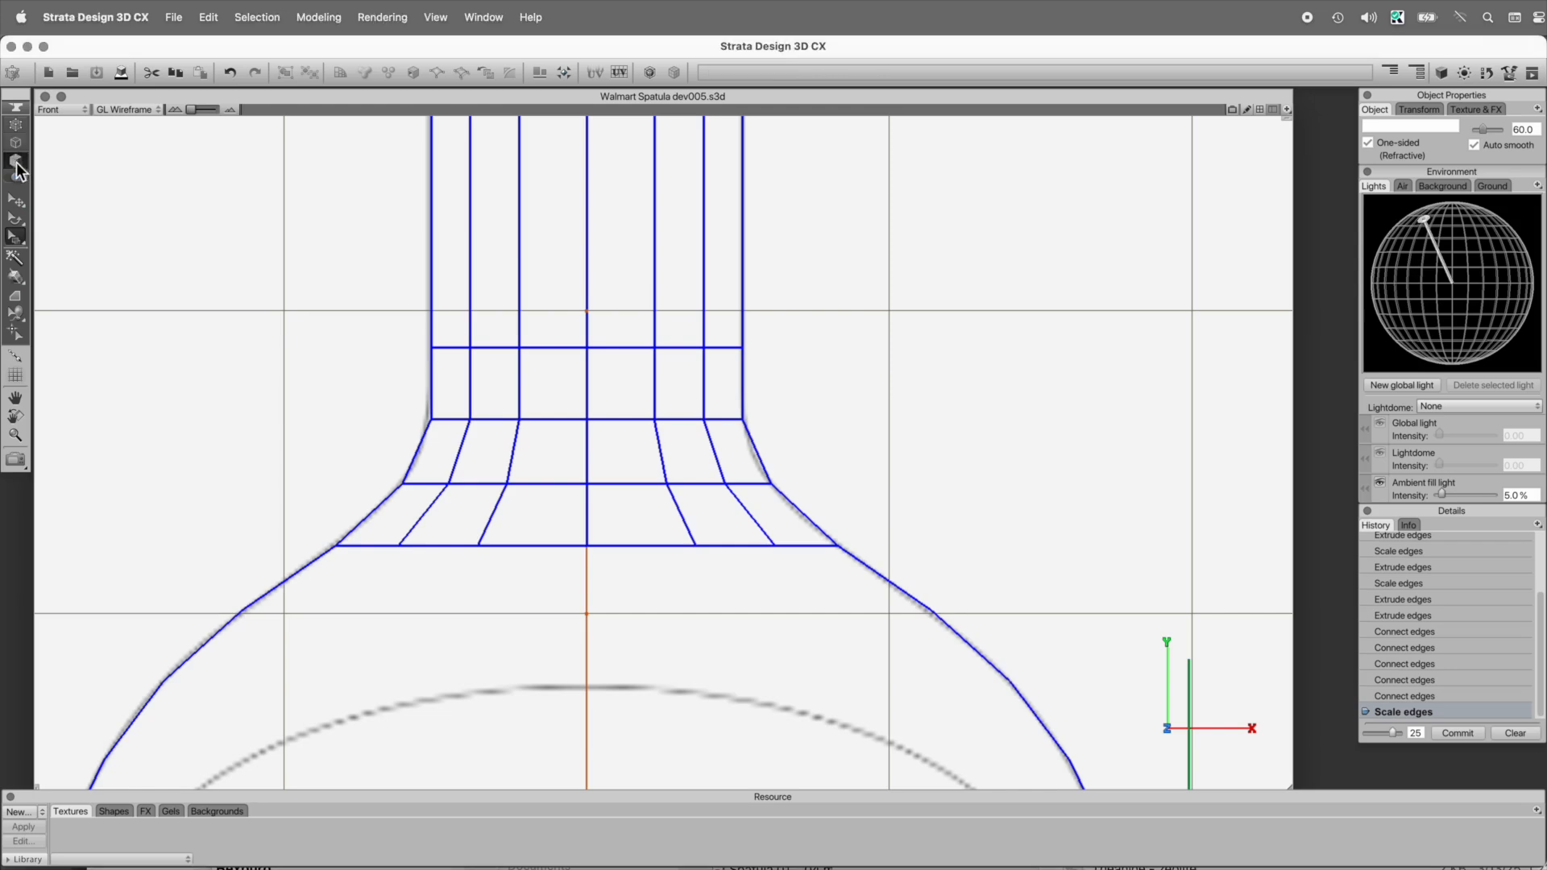
pyautogui.click(546, 668)
pyautogui.press('super+alt+space')
pyautogui.click(831, 554)
pyautogui.moveTo(787, 656); pyautogui.dragTo(891, 546)
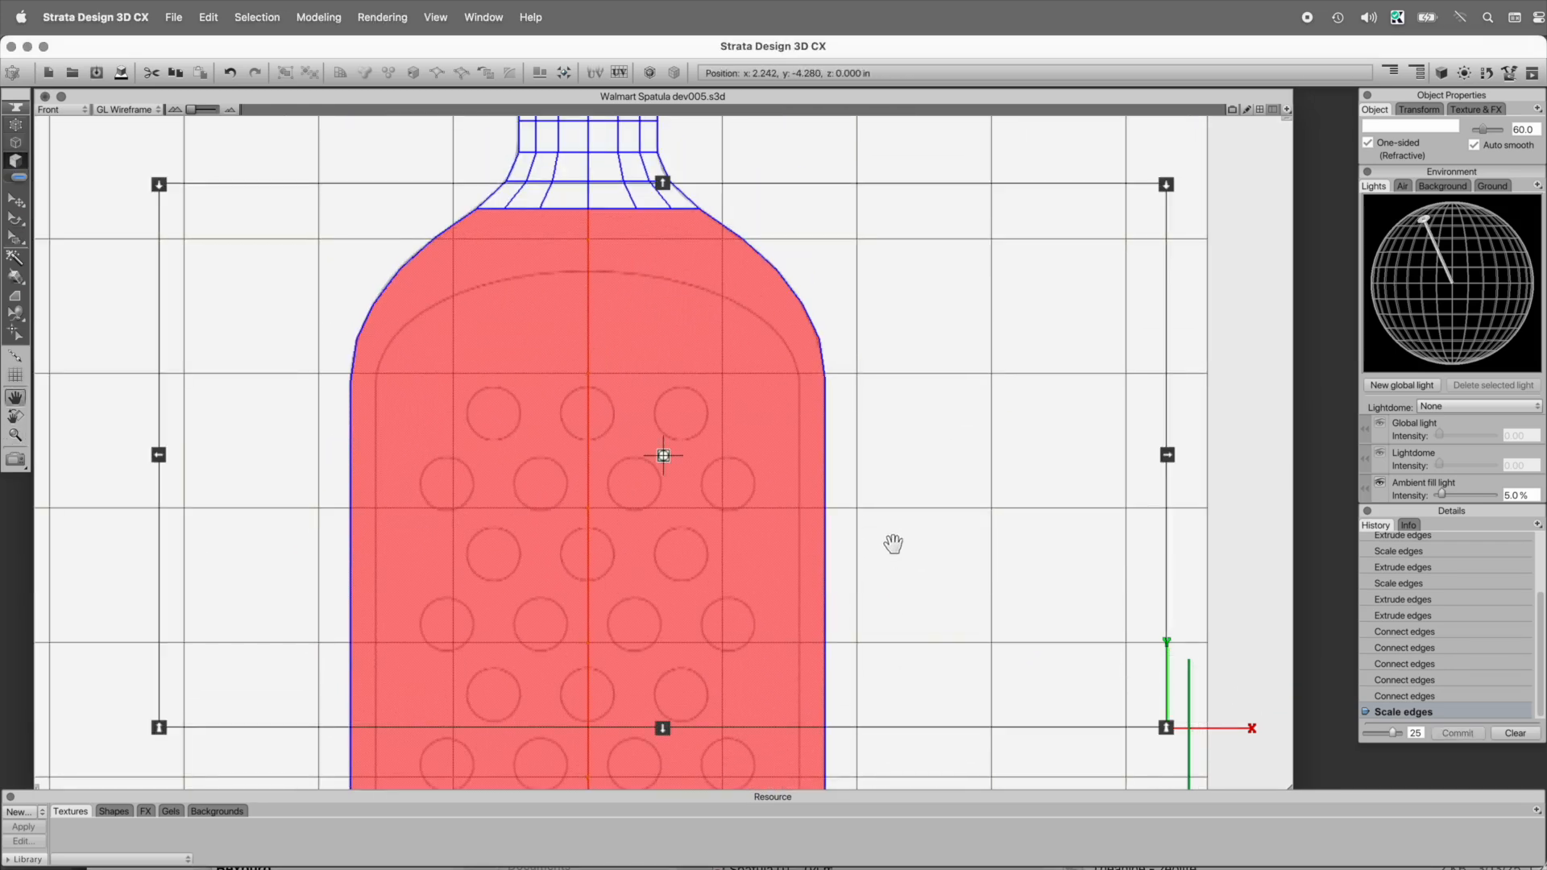
pyautogui.moveTo(15, 275); pyautogui.dragTo(133, 320)
pyautogui.moveTo(774, 276); pyautogui.dragTo(748, 308)
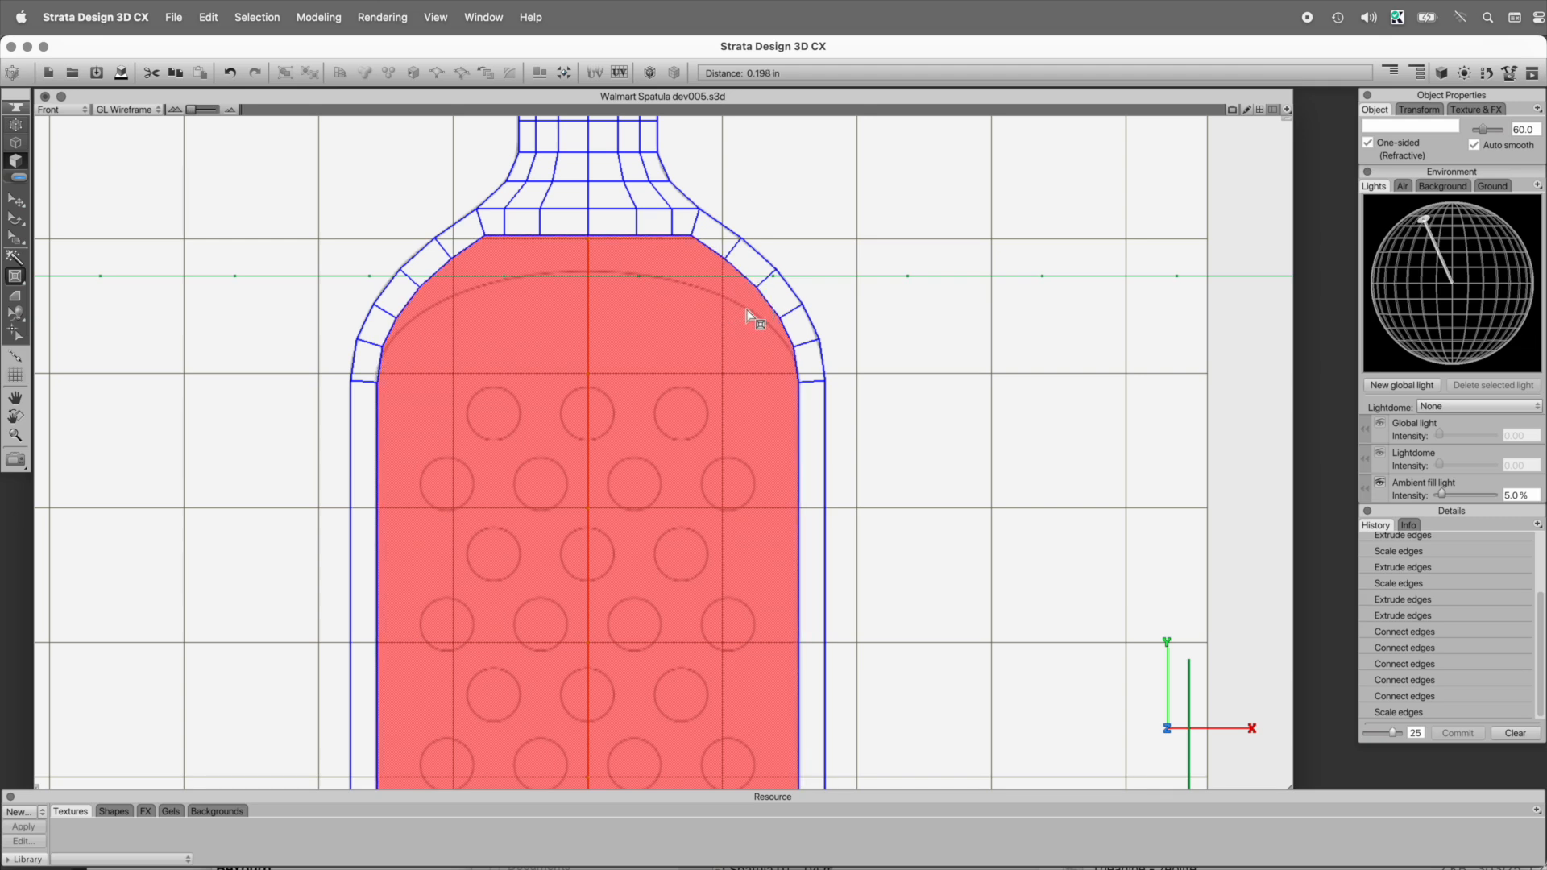
pyautogui.moveTo(747, 311); pyautogui.dragTo(751, 312)
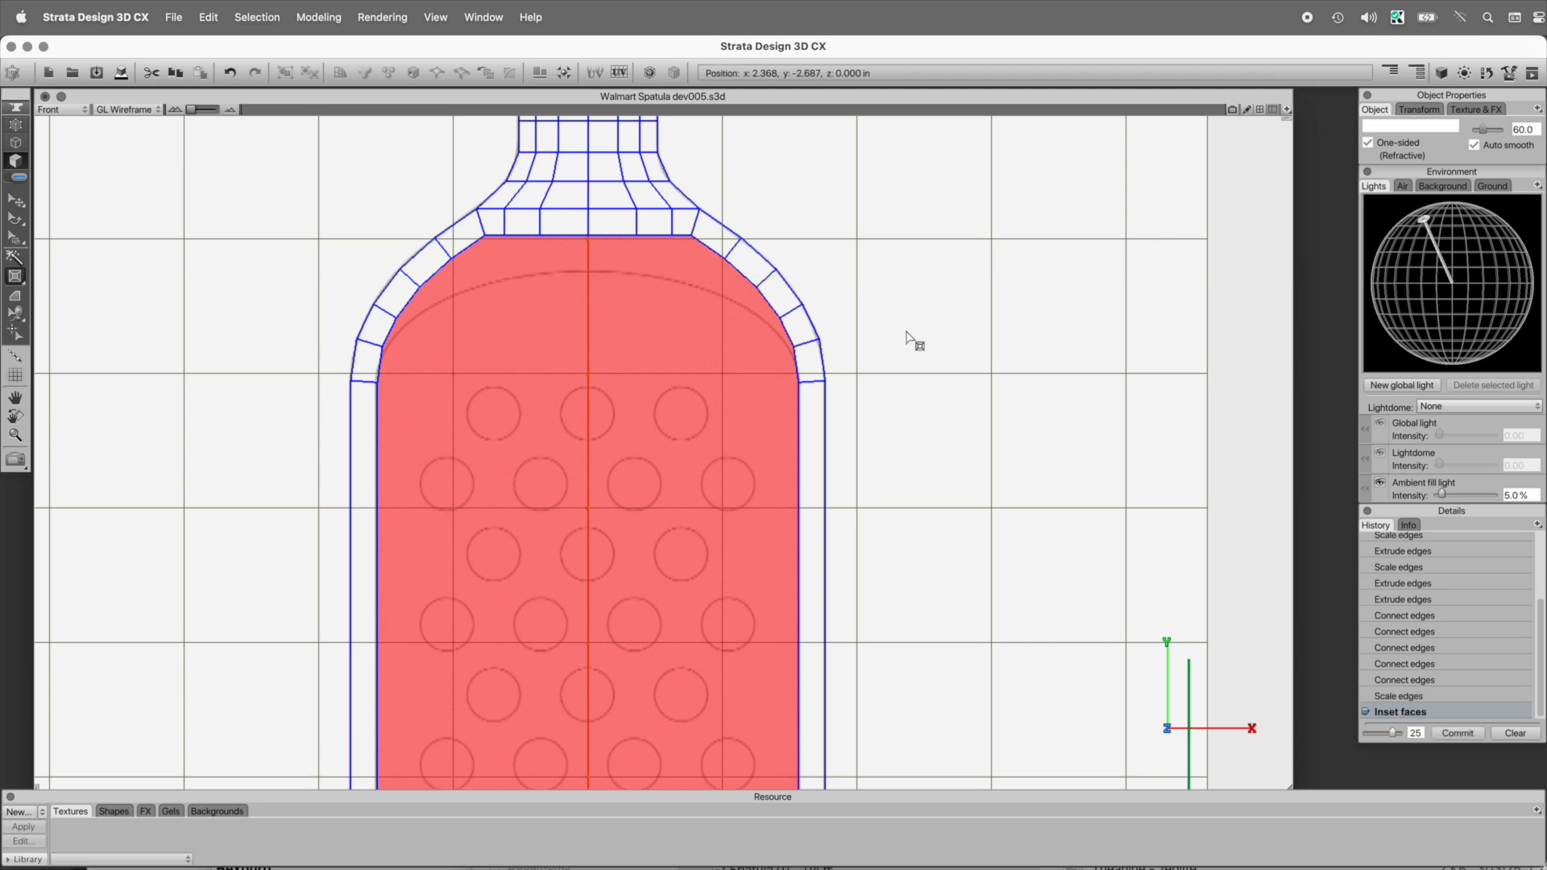
pyautogui.click(15, 141)
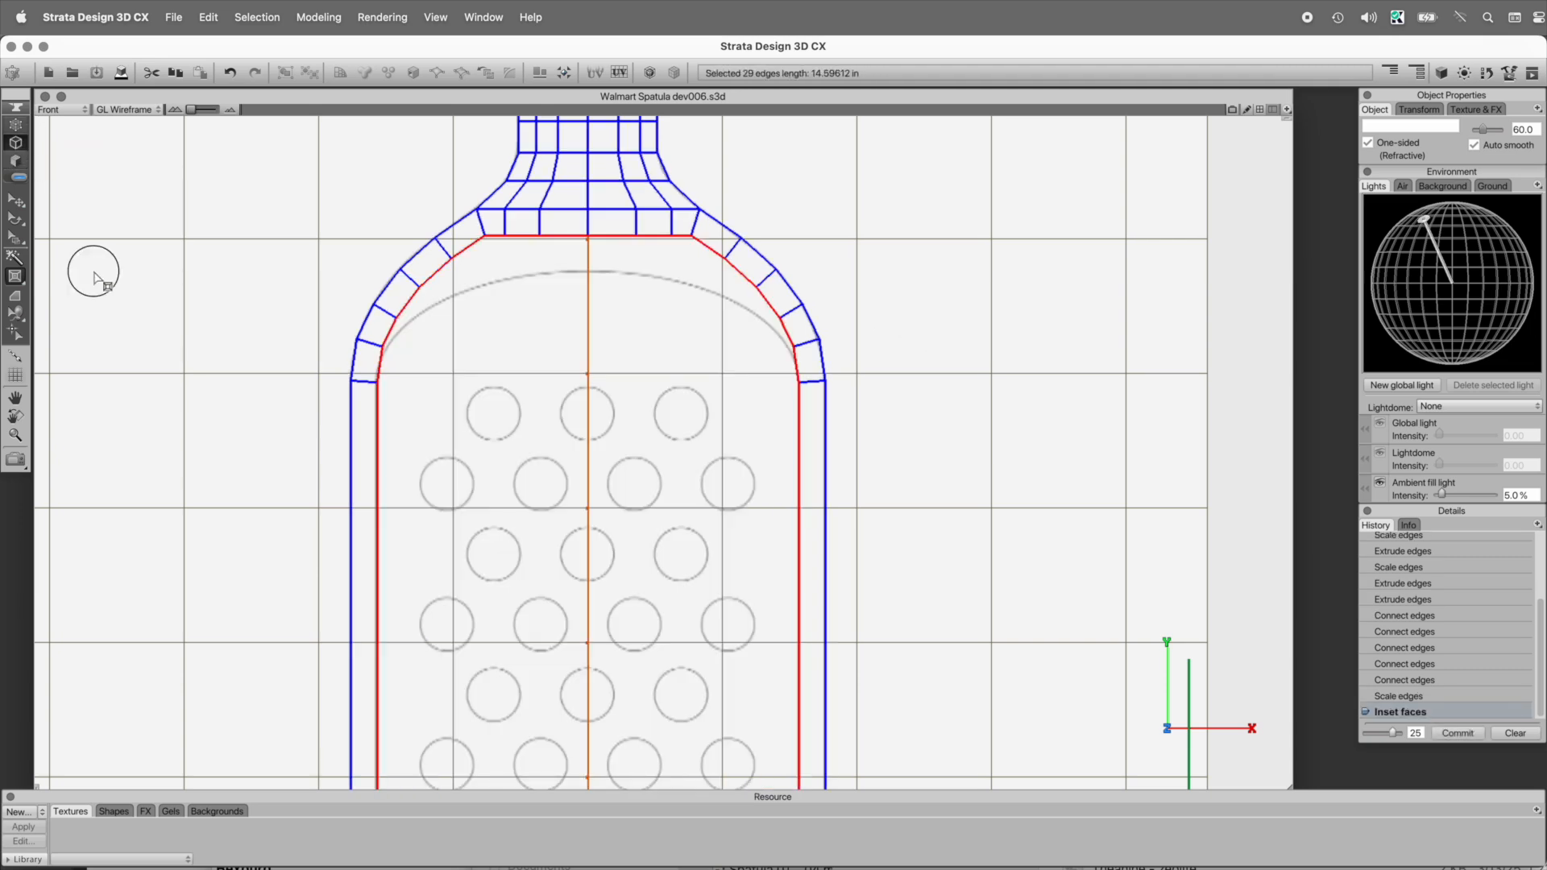
# - Select the long side edges on both sides of the blade and connect them with a horizontal edge line across its middle
pyautogui.press('space')
pyautogui.moveTo(307, 620); pyautogui.dragTo(281, 489)
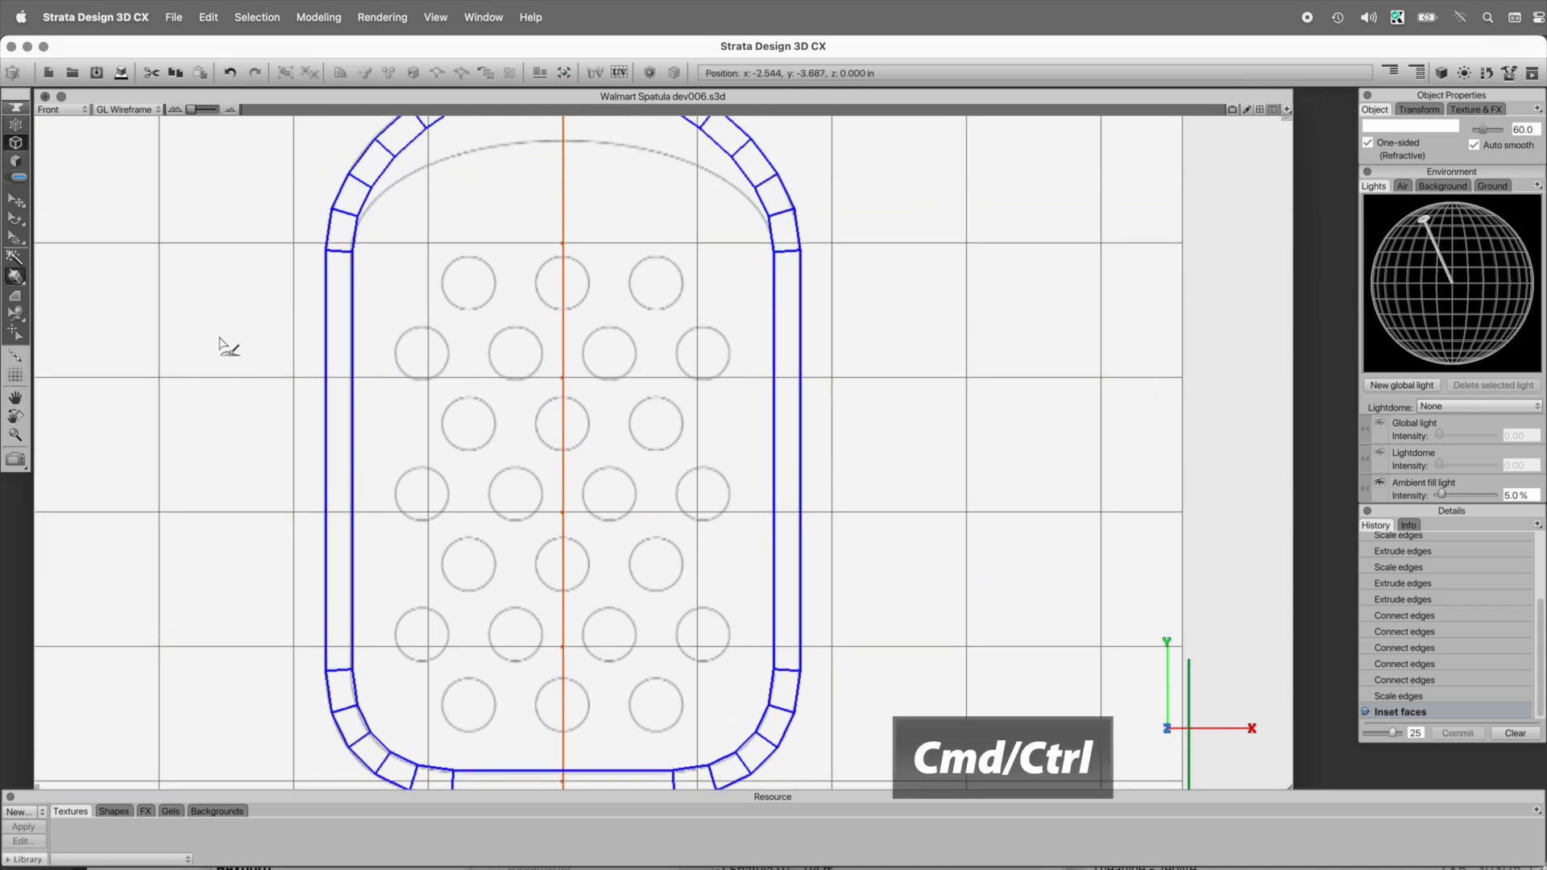
pyautogui.keyDown('super'); pyautogui.moveTo(190, 341); pyautogui.dragTo(1007, 453); pyautogui.keyUp('super')
pyautogui.press('c')
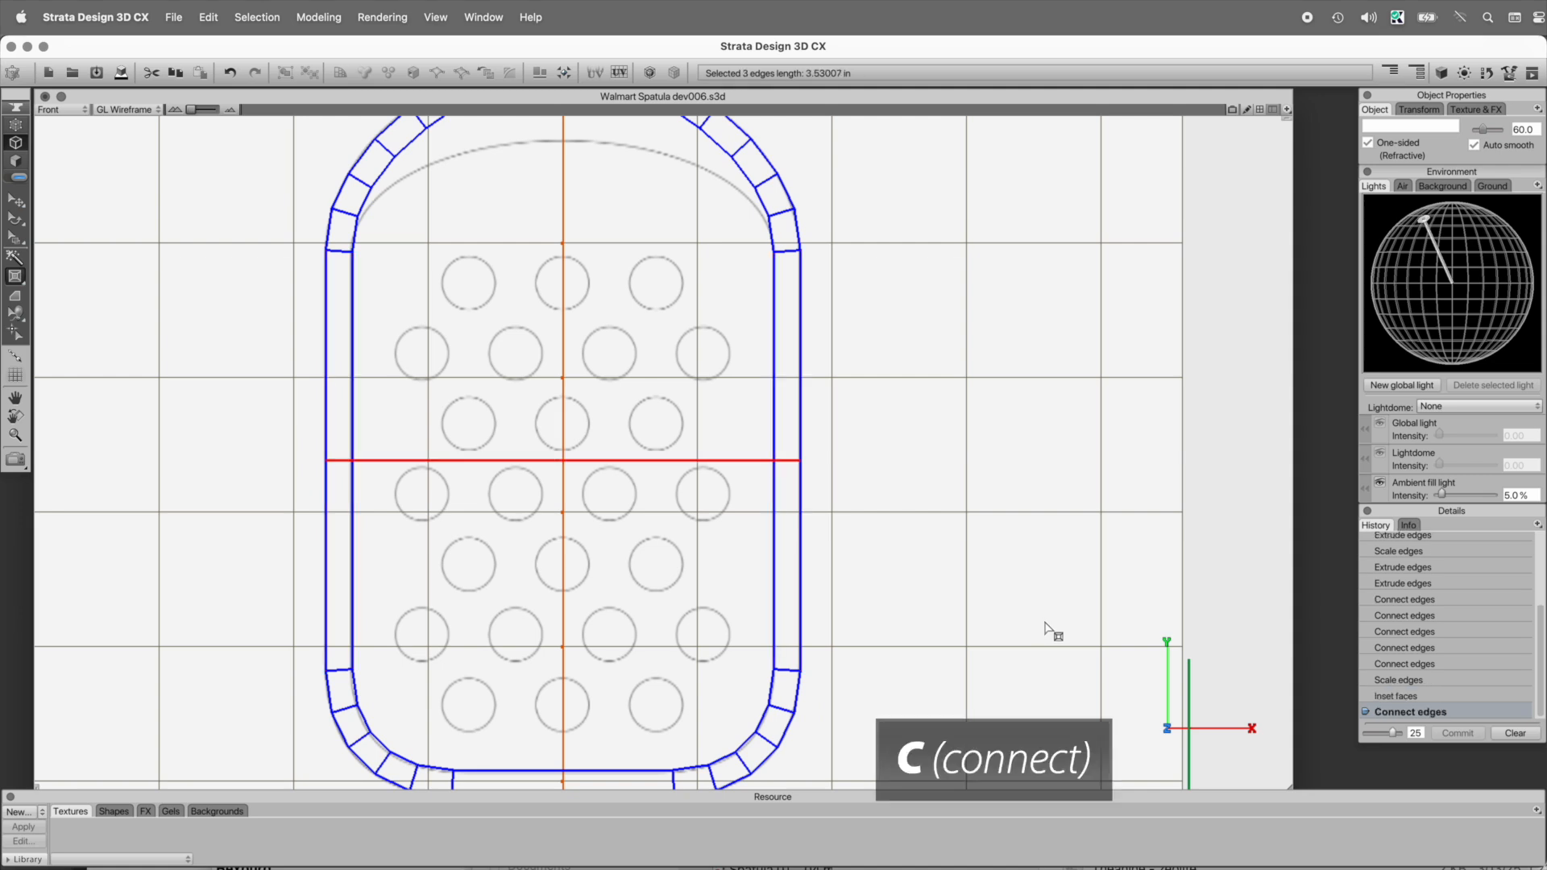
# - Inset the blade's middle horizontal edge line to add a parallel edge line above and below it
pyautogui.moveTo(818, 435); pyautogui.dragTo(1060, 479, button='middle')
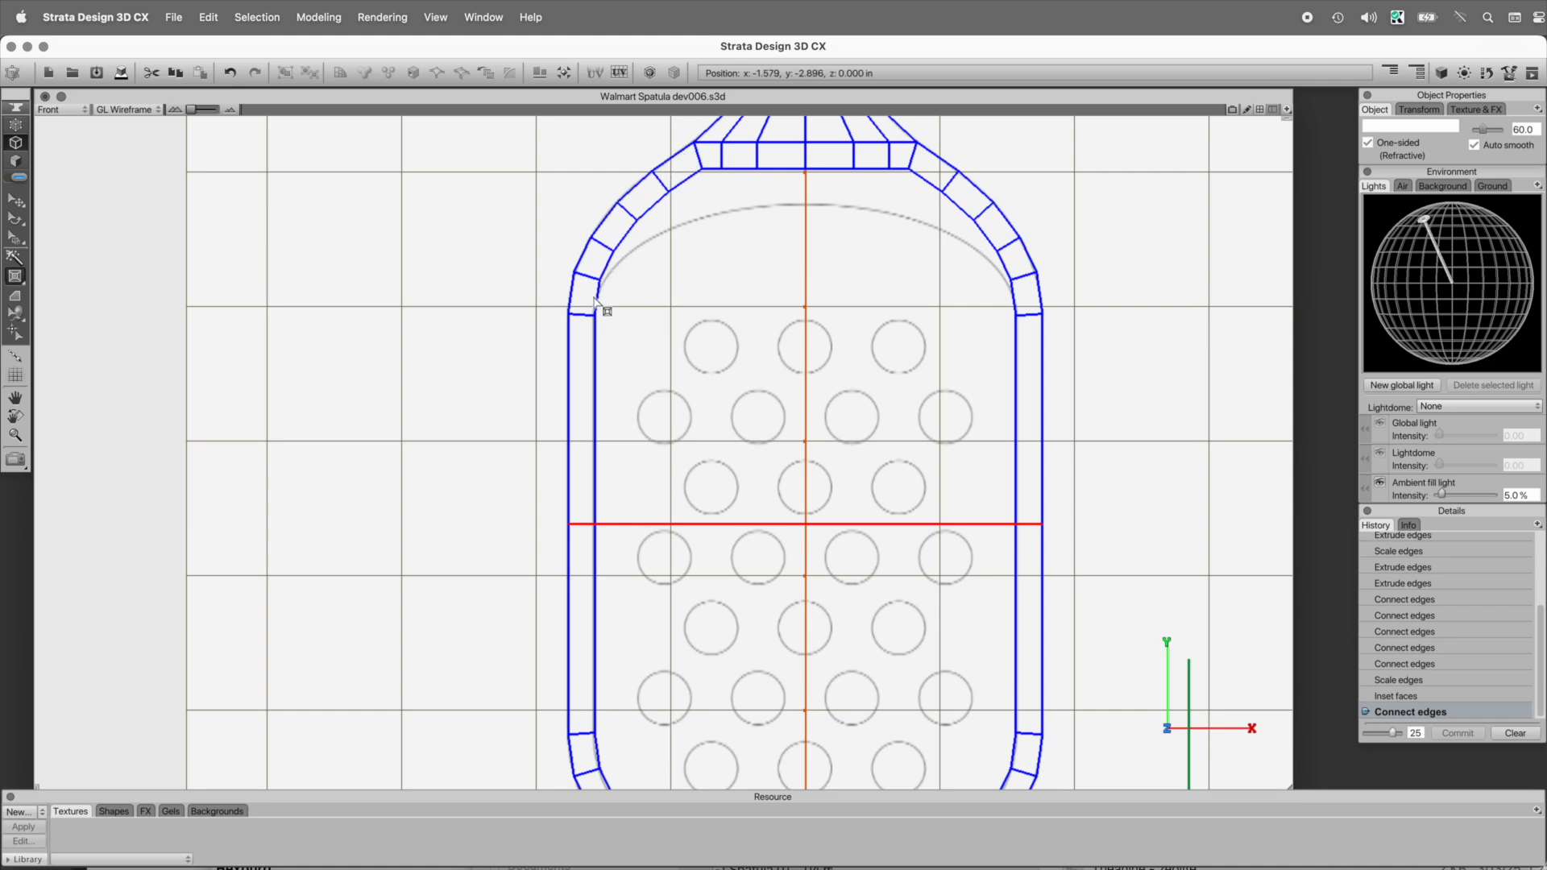
pyautogui.scroll(-5, 575, 372)
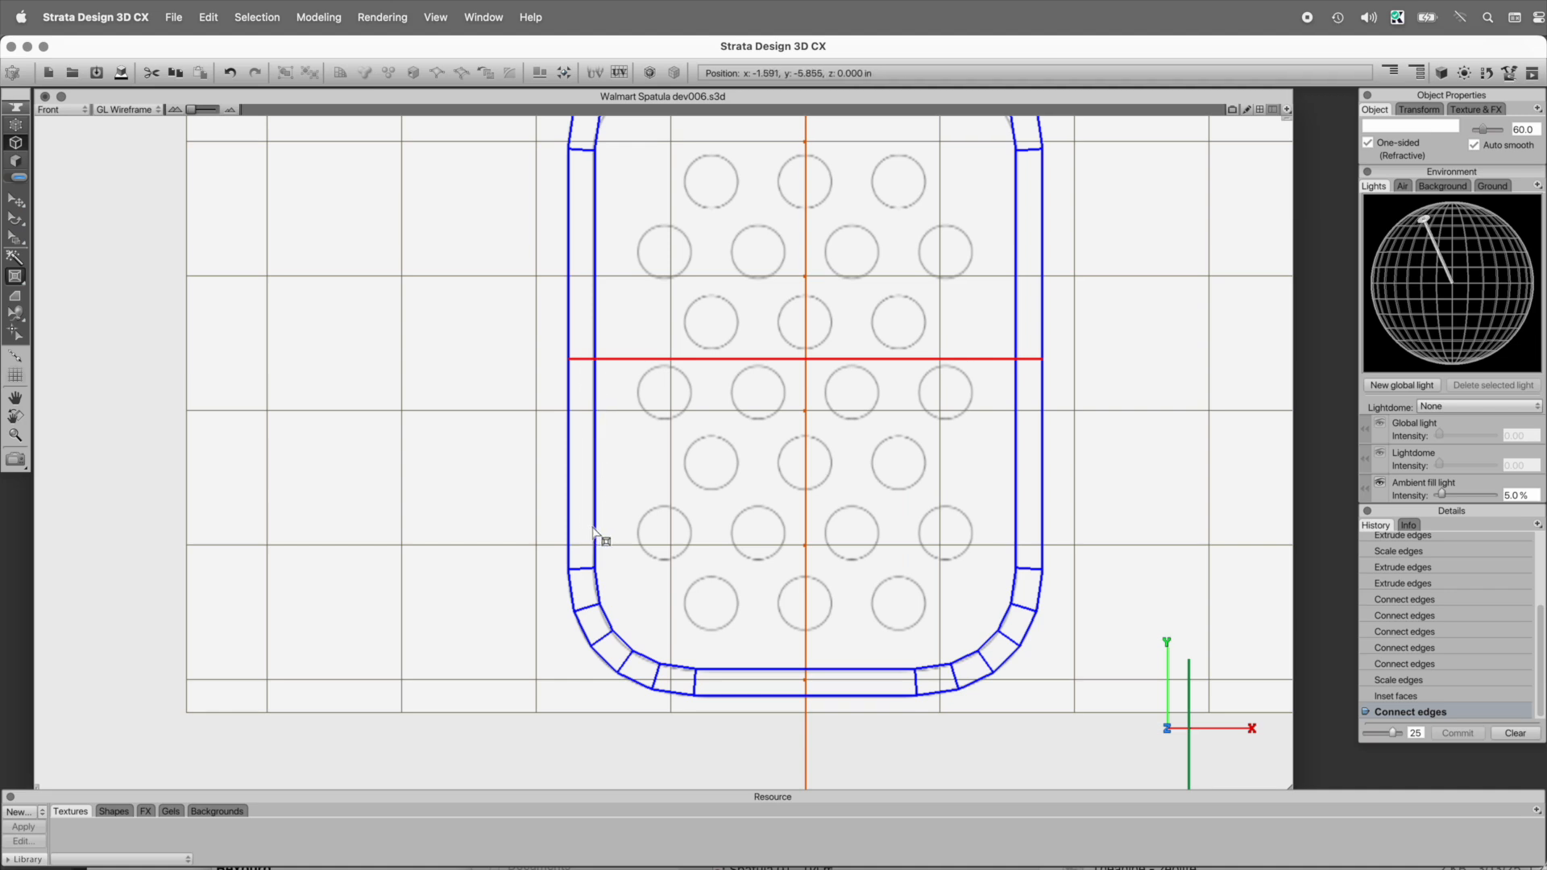
pyautogui.moveTo(702, 360); pyautogui.dragTo(553, 459)
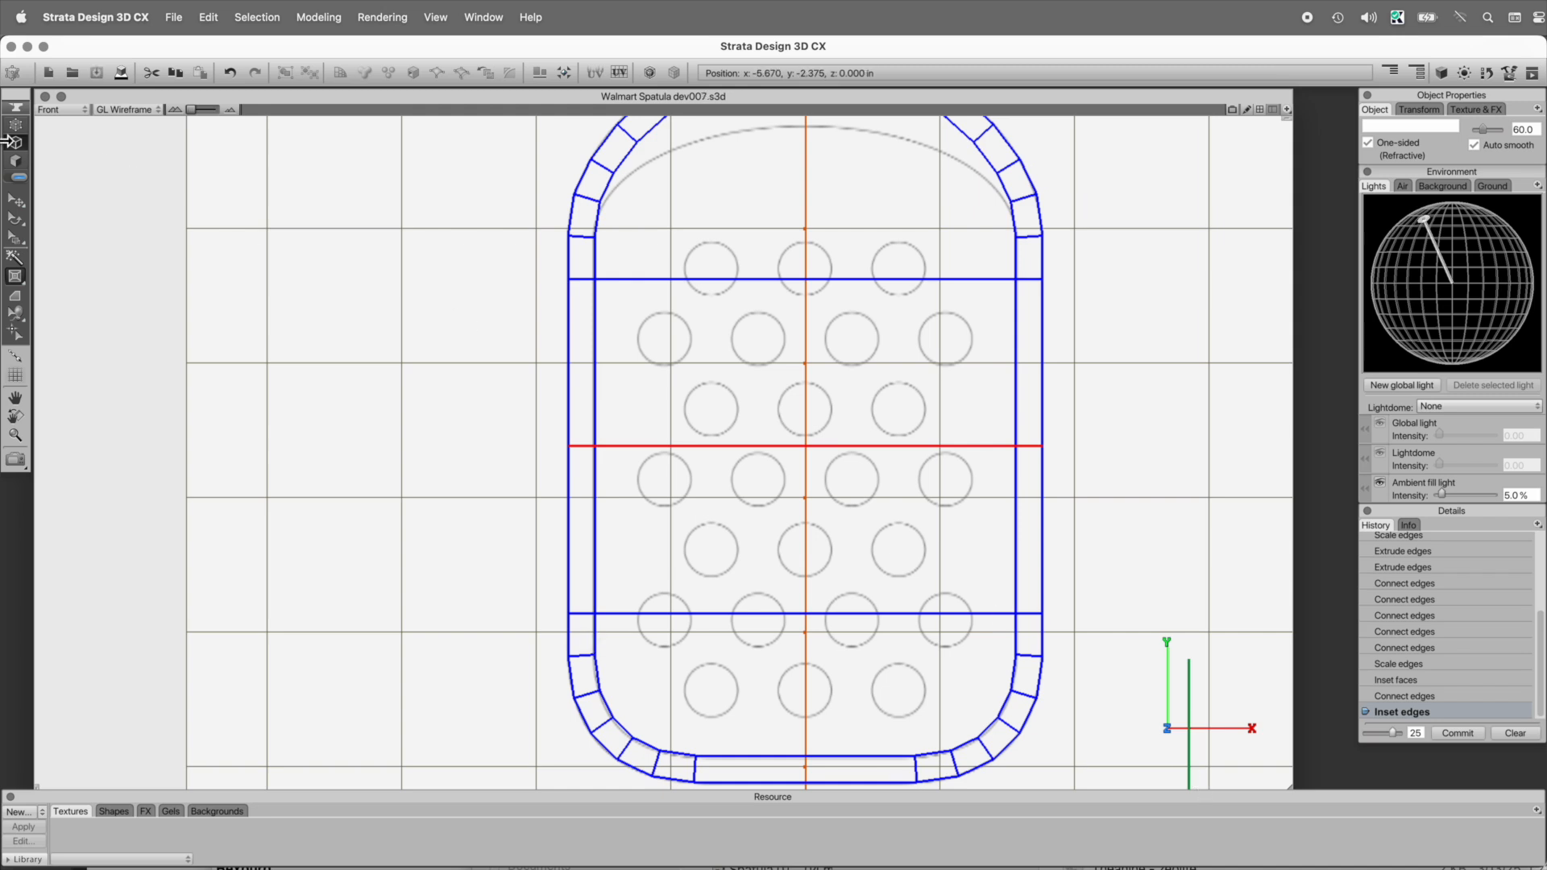
# - Switch to vertex editing and move the upper center vertex of the inner blade outline down about 0.27 in onto the template's arc
pyautogui.click(14, 125)
pyautogui.click(15, 199)
pyautogui.press('space')
pyautogui.moveTo(532, 244); pyautogui.dragTo(408, 494)
pyautogui.press('super+space')
pyautogui.moveTo(374, 199); pyautogui.dragTo(1089, 678)
pyautogui.press('space')
pyautogui.moveTo(806, 441); pyautogui.dragTo(915, 478)
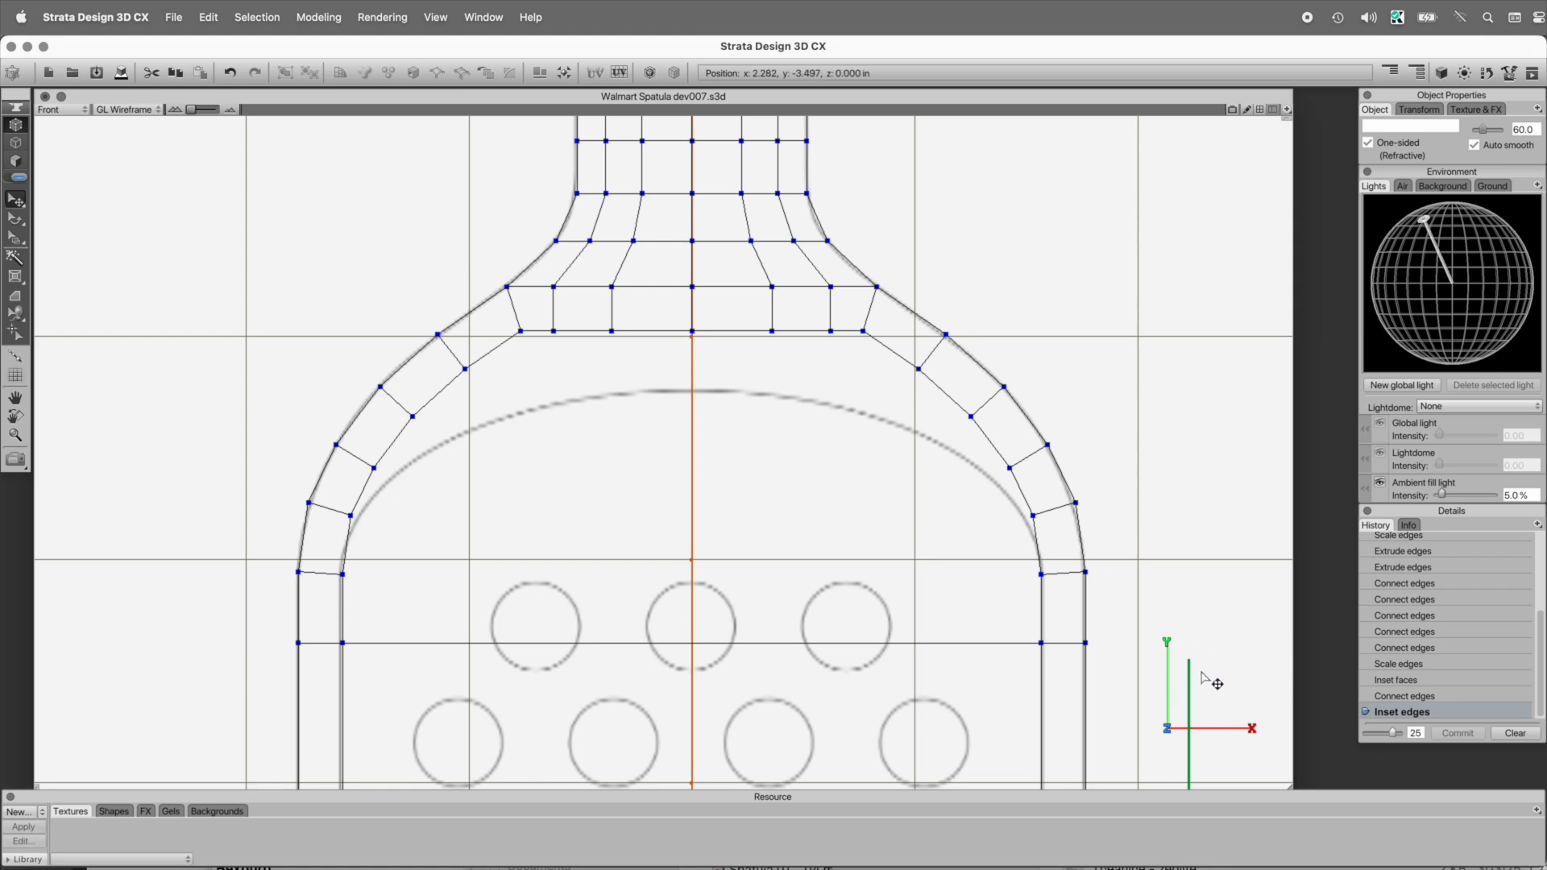
pyautogui.moveTo(695, 335); pyautogui.dragTo(696, 395)
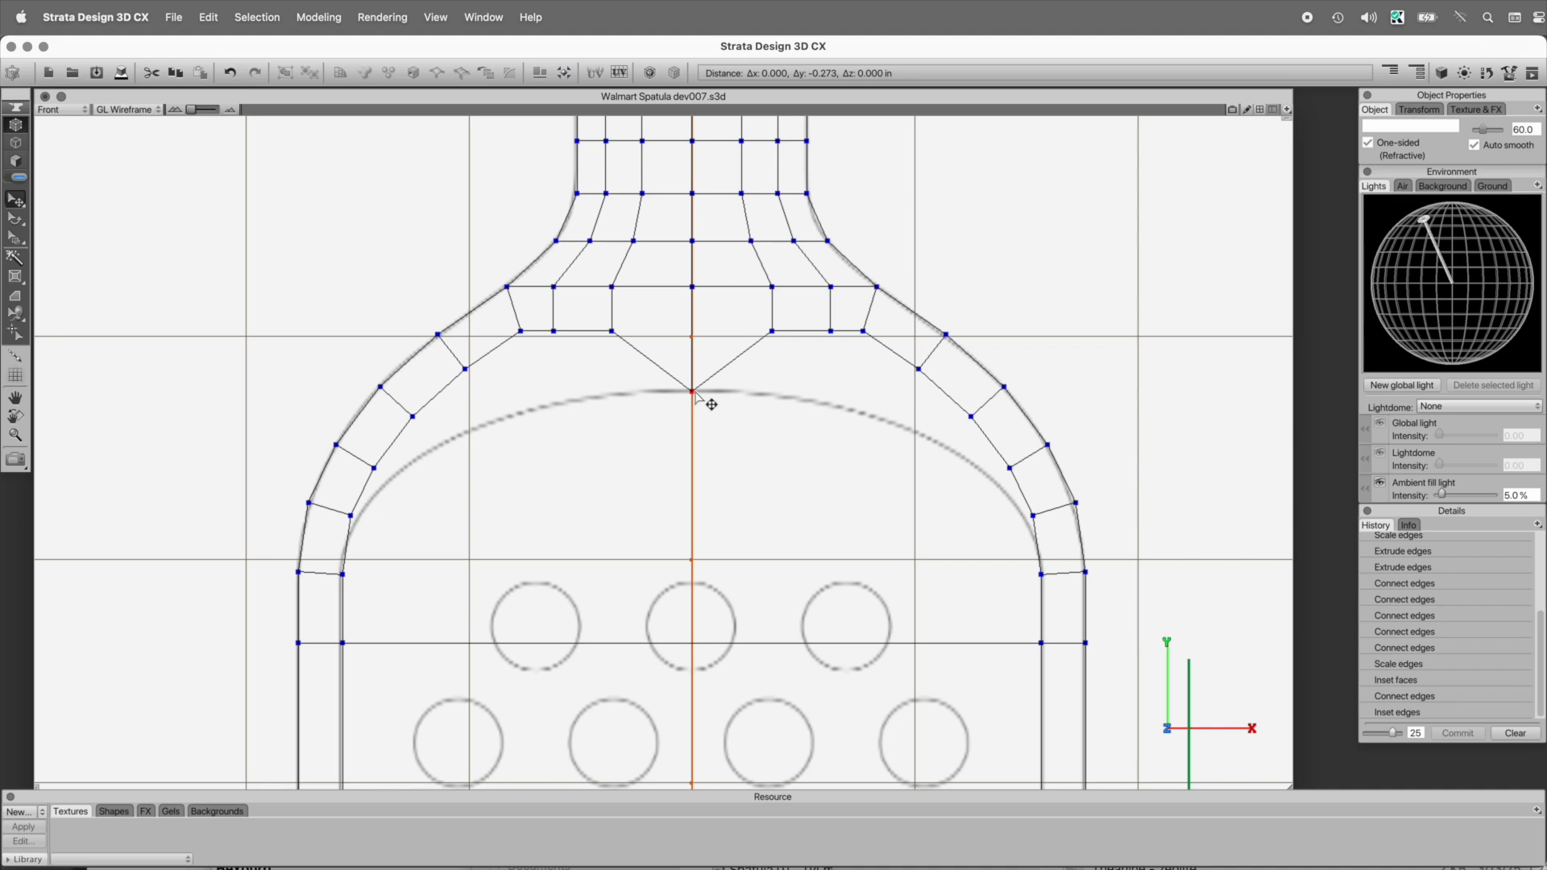
pyautogui.moveTo(662, 442); pyautogui.dragTo(843, 455)
pyautogui.press(';')
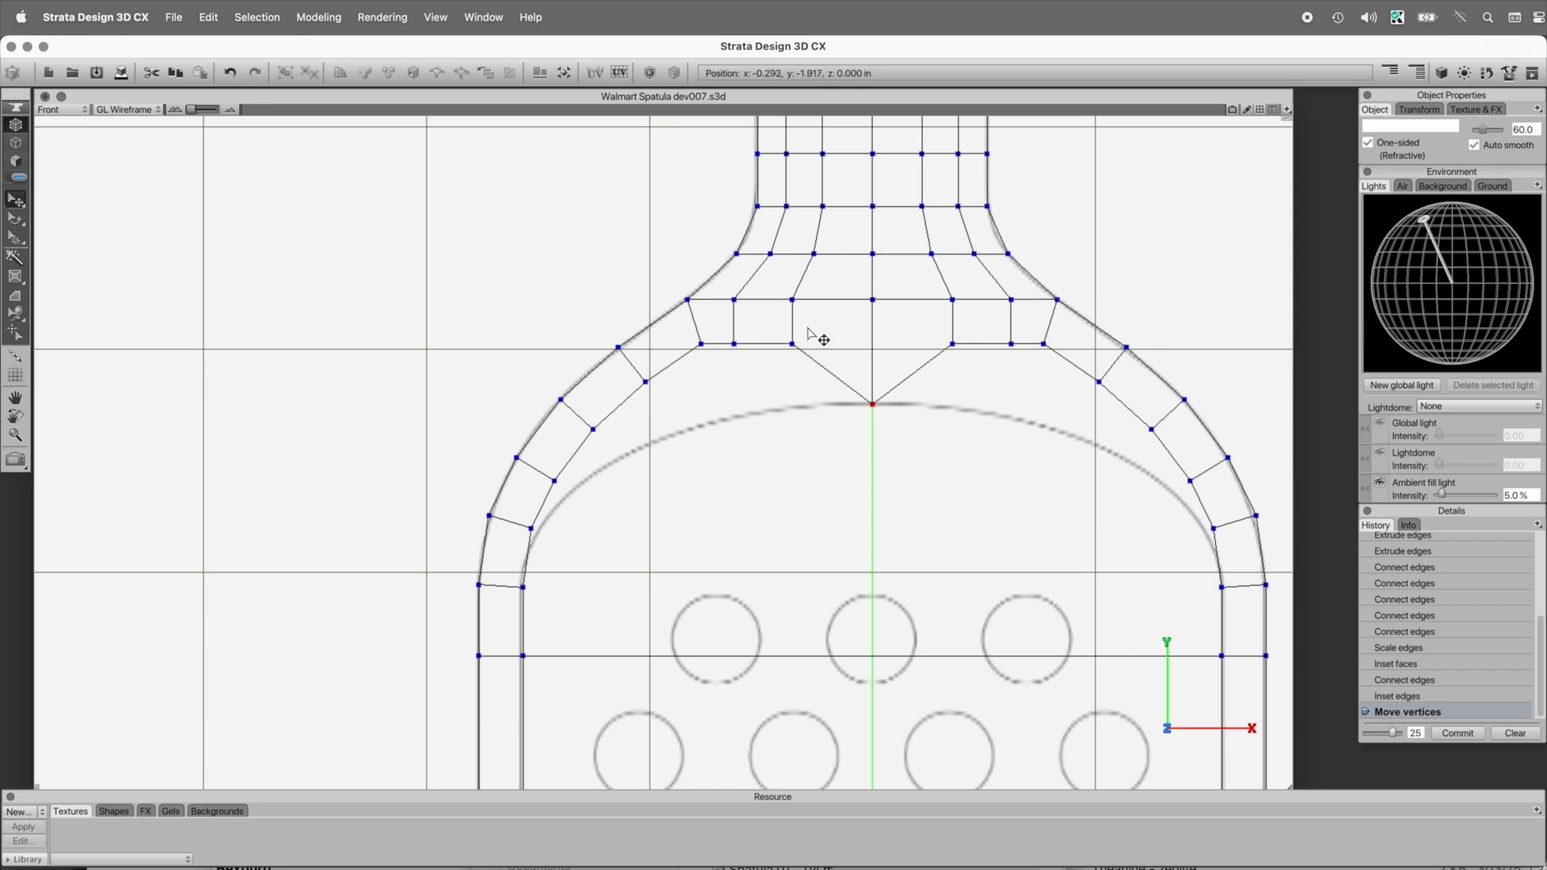
# - Move the left-half vertices of the inner blade outline one by one onto the template's inner arc
pyautogui.moveTo(794, 345); pyautogui.dragTo(803, 407)
pyautogui.press('z')
pyautogui.moveTo(313, 188); pyautogui.dragTo(980, 750)
pyautogui.moveTo(815, 258); pyautogui.dragTo(839, 372)
pyautogui.moveTo(761, 258); pyautogui.dragTo(758, 394)
pyautogui.moveTo(673, 323); pyautogui.dragTo(681, 423)
pyautogui.moveTo(581, 402); pyautogui.dragTo(530, 515)
pyautogui.moveTo(482, 562); pyautogui.dragTo(481, 572)
# - Nudge the three inner arc vertices just left of the center line slightly toward the center, keeping them on the template curve
pyautogui.press('space')
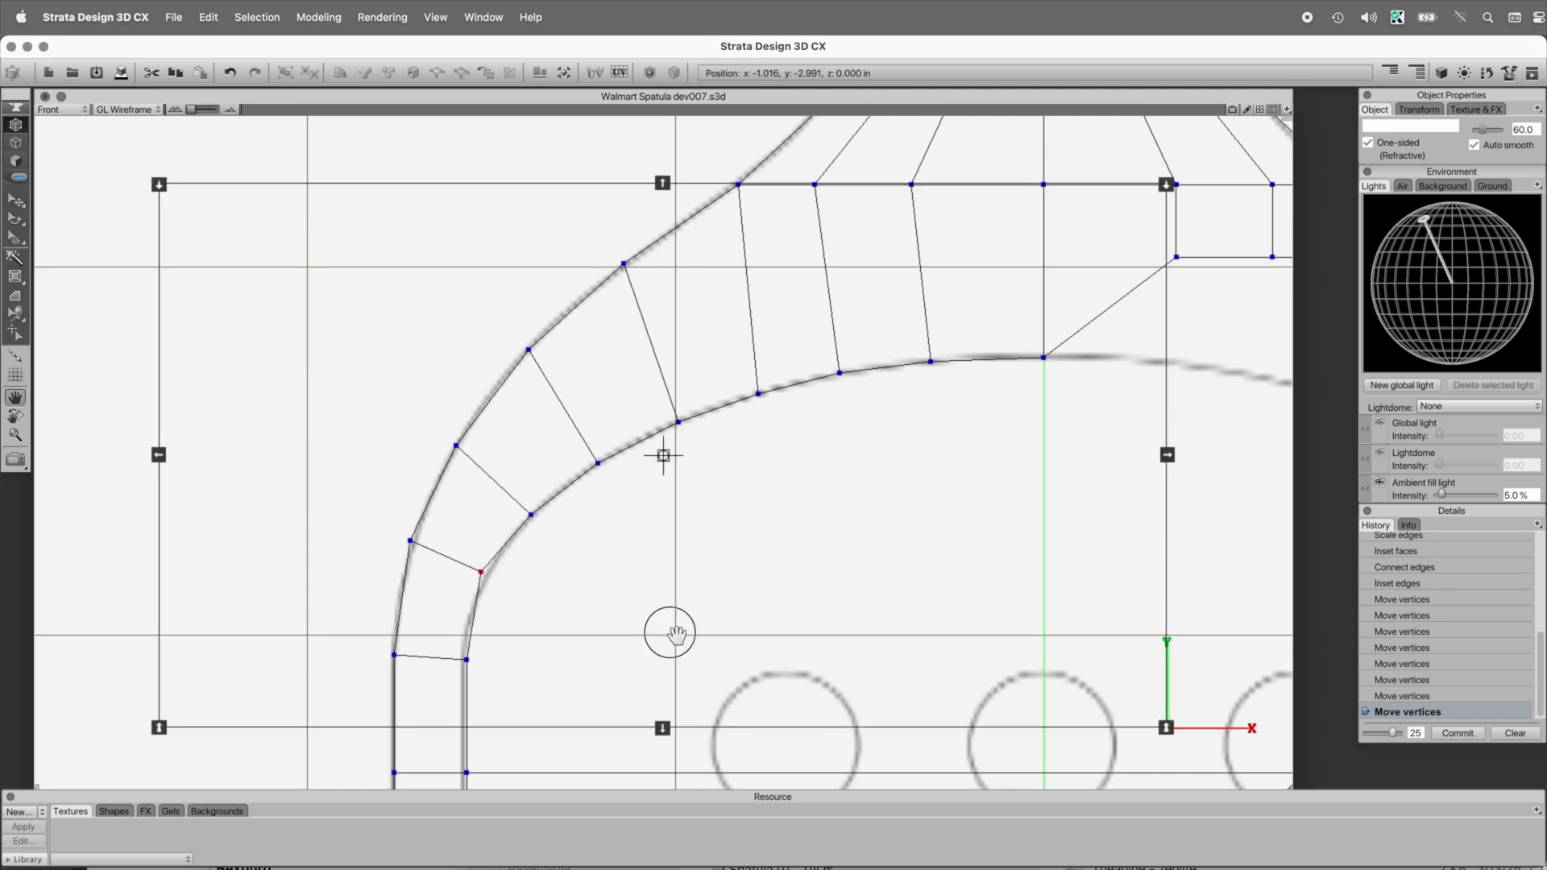
pyautogui.moveTo(676, 635); pyautogui.dragTo(638, 544)
pyautogui.press('super+alt+space')
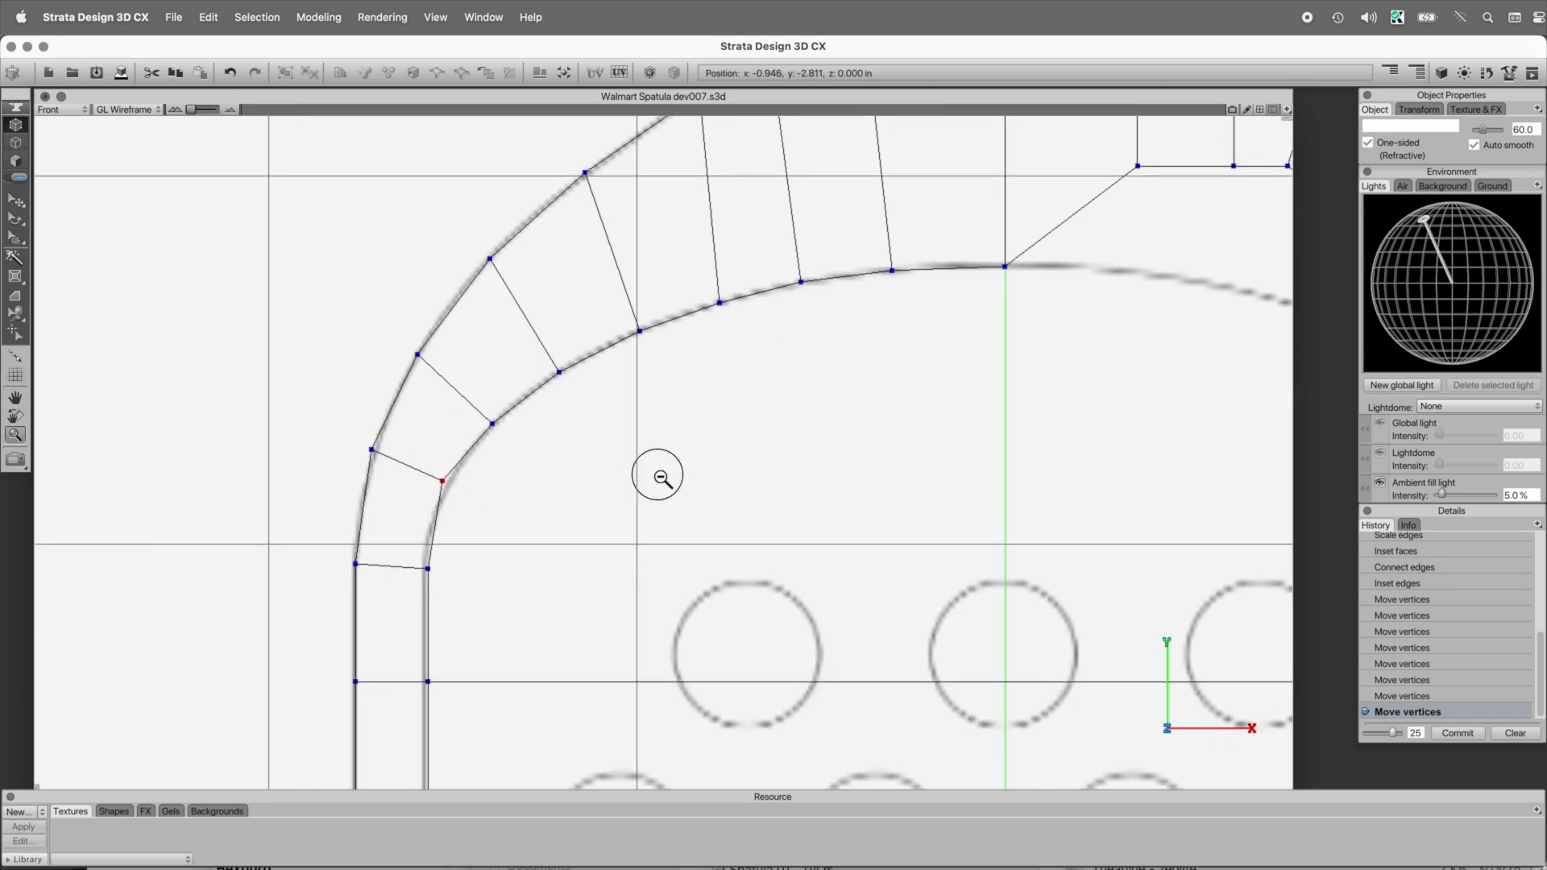
pyautogui.click(662, 478)
pyautogui.moveTo(335, 190); pyautogui.dragTo(1111, 556)
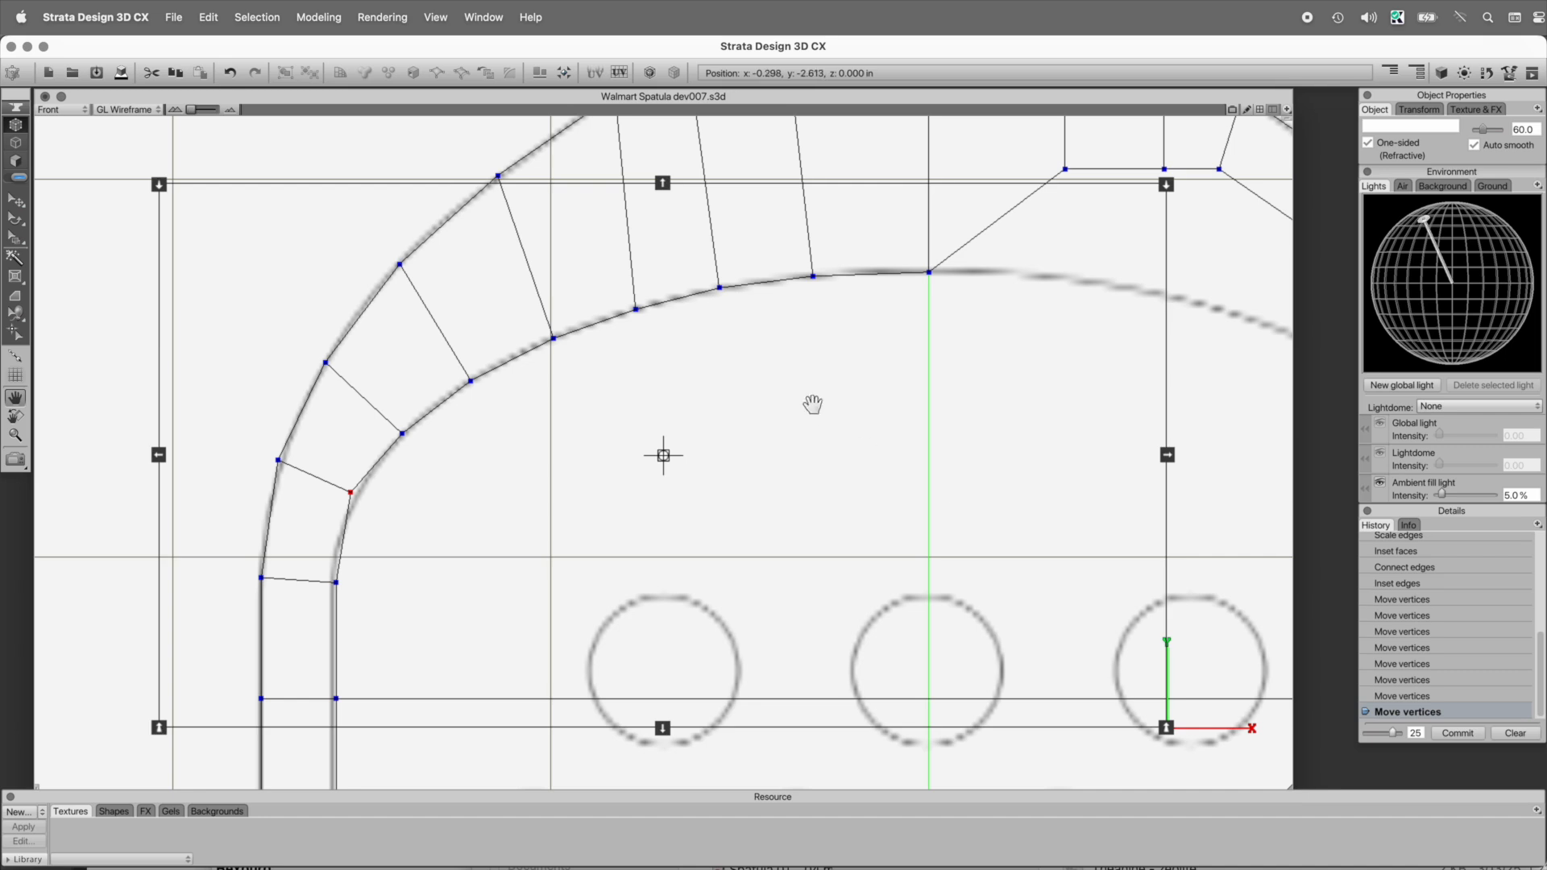
pyautogui.moveTo(812, 276); pyautogui.dragTo(828, 275)
pyautogui.moveTo(718, 288); pyautogui.dragTo(730, 287)
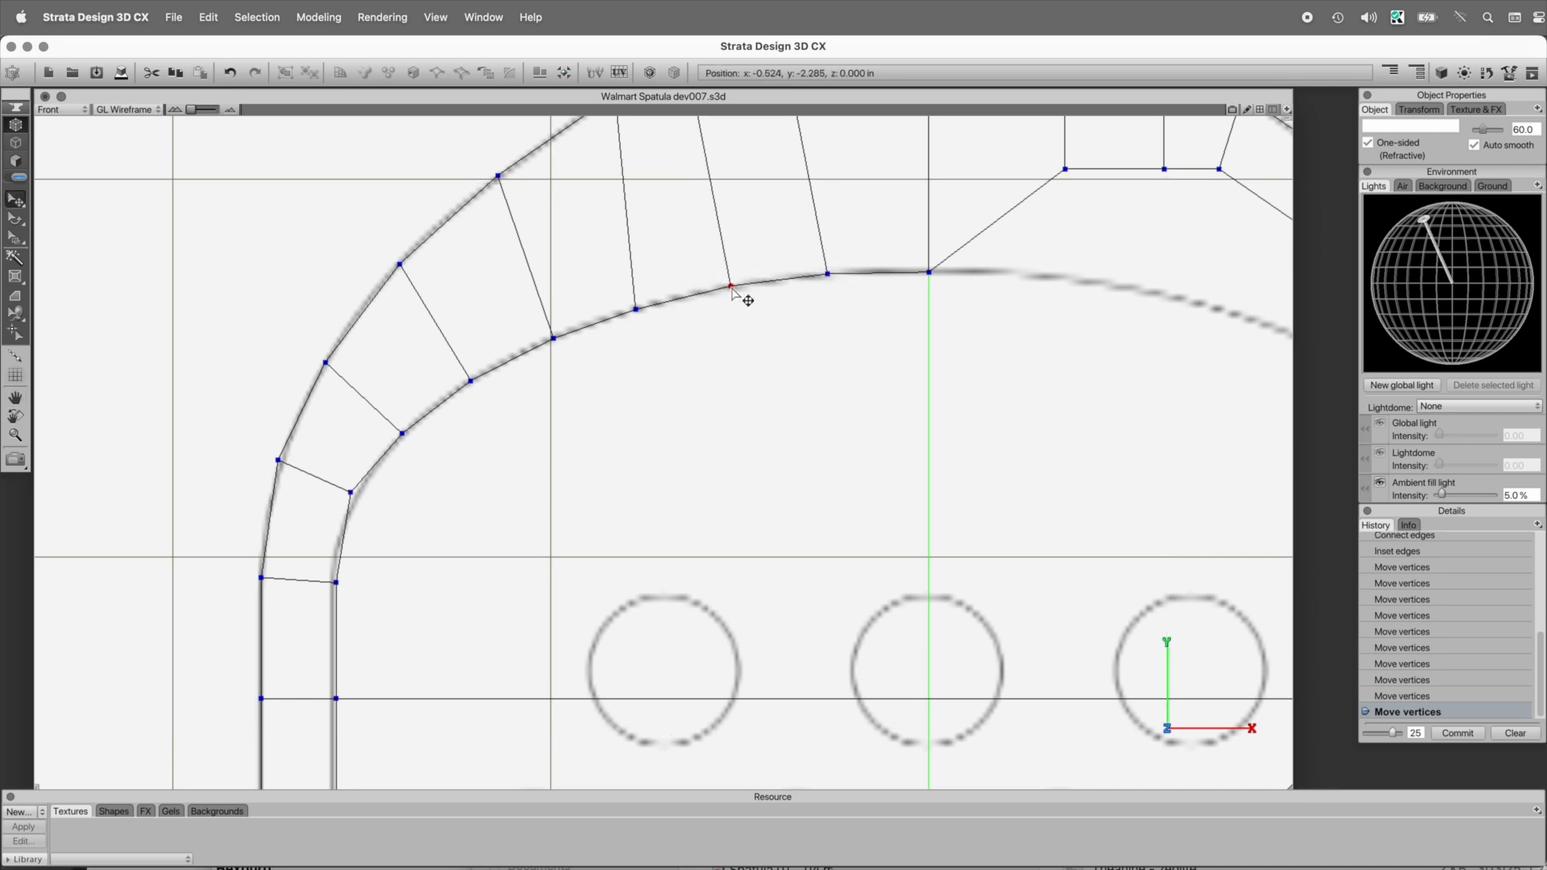
pyautogui.moveTo(636, 310); pyautogui.dragTo(643, 306)
pyautogui.click(311, 193)
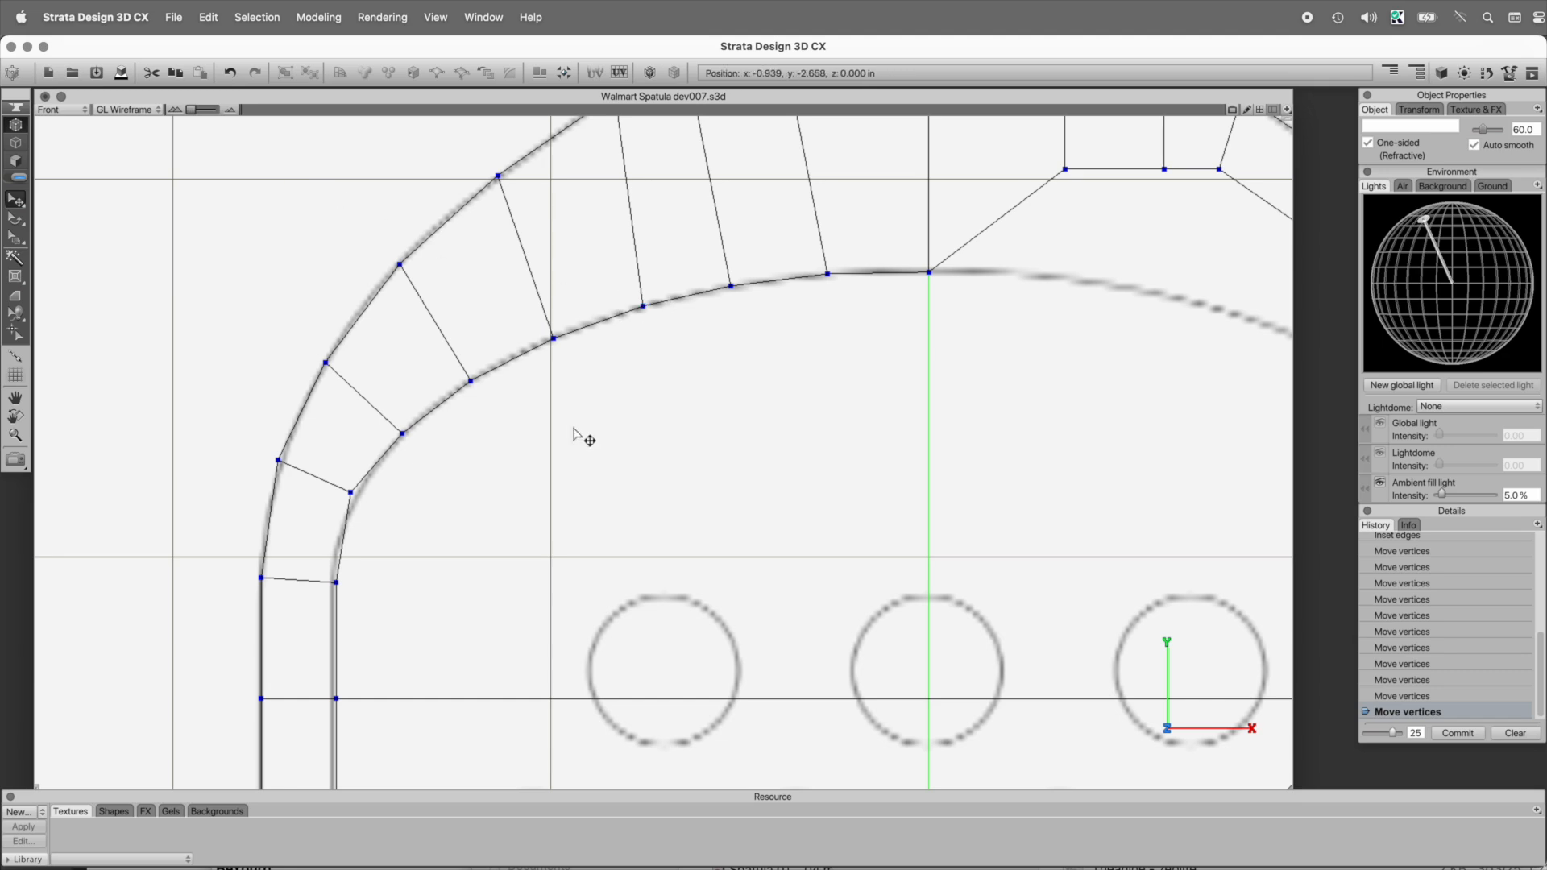
pyautogui.moveTo(738, 417); pyautogui.dragTo(614, 548)
pyautogui.keyDown('alt'); pyautogui.keyDown('super'); pyautogui.click(628, 532); pyautogui.keyUp('super'); pyautogui.keyUp('alt')
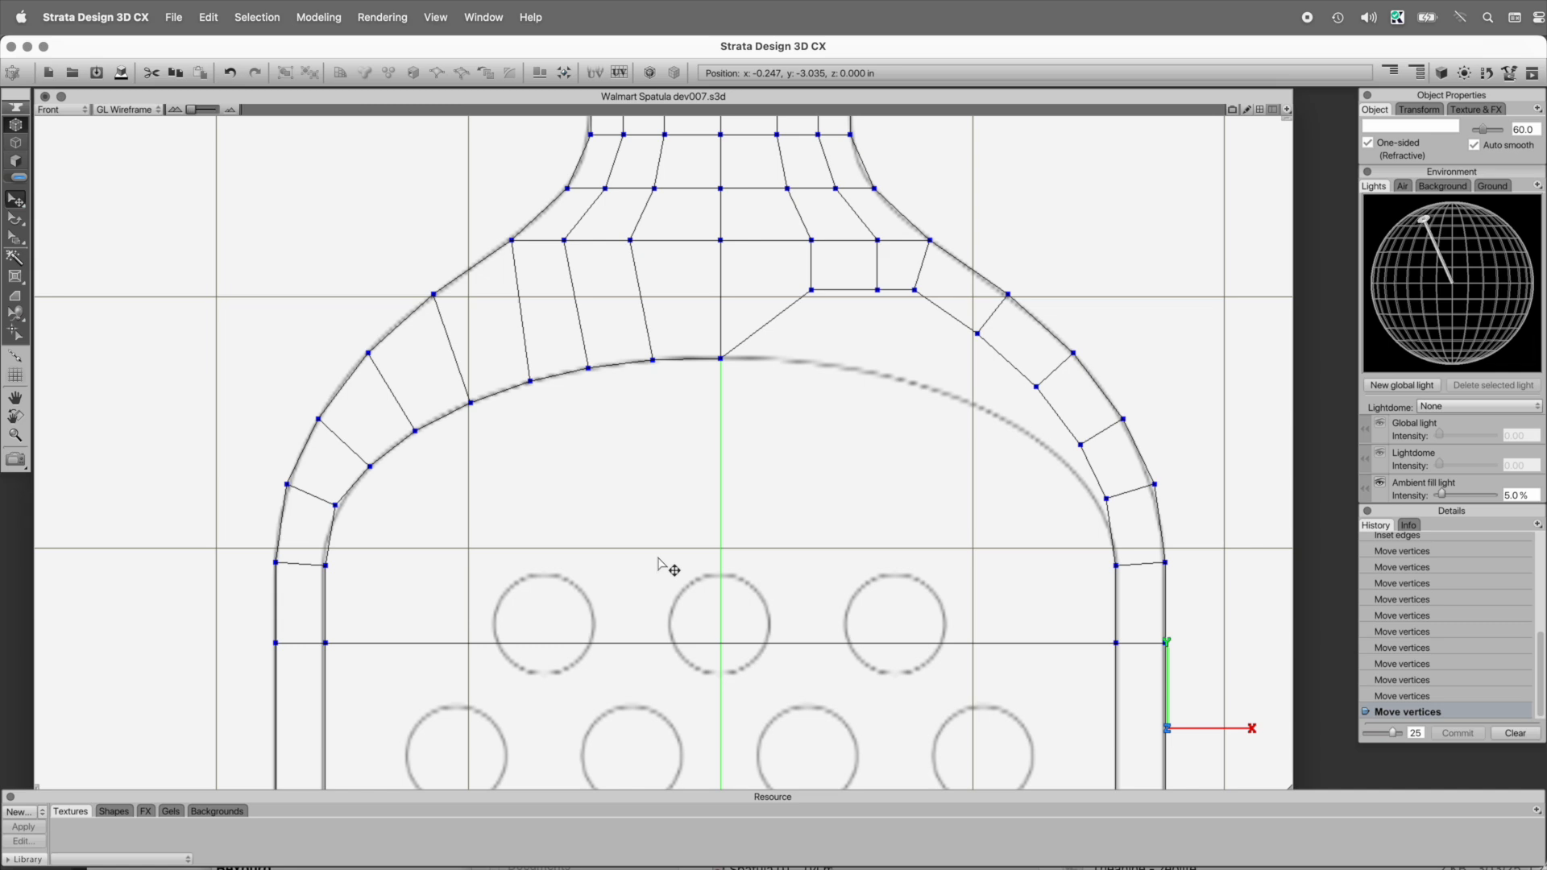
# - Switch to face editing and check the large inner blade faces by selecting them in turn, ending with nothing selected
pyautogui.click(16, 160)
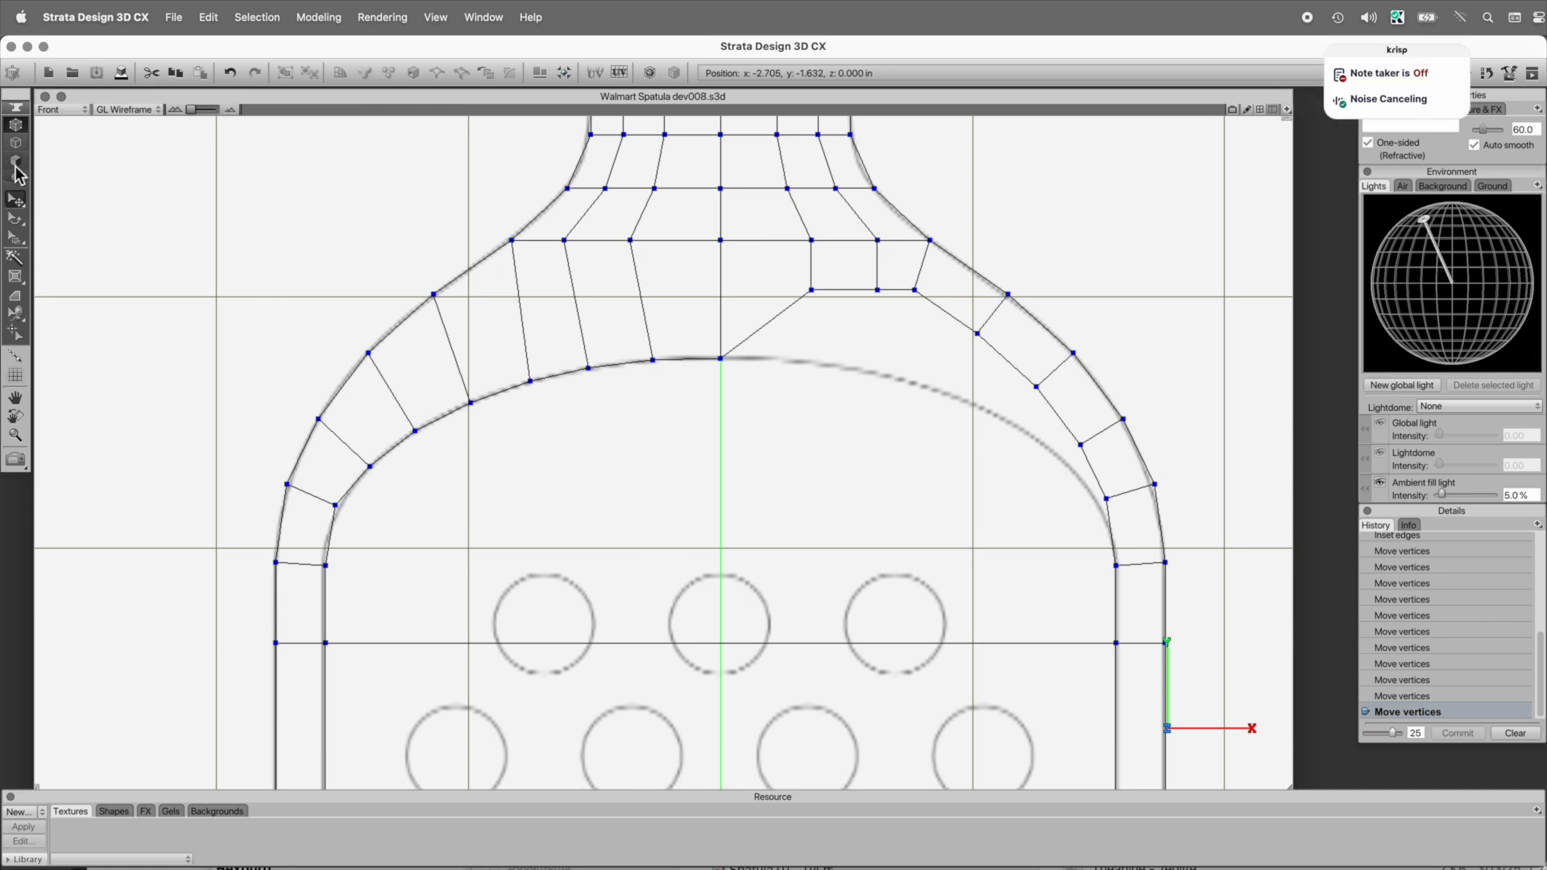
pyautogui.click(687, 482)
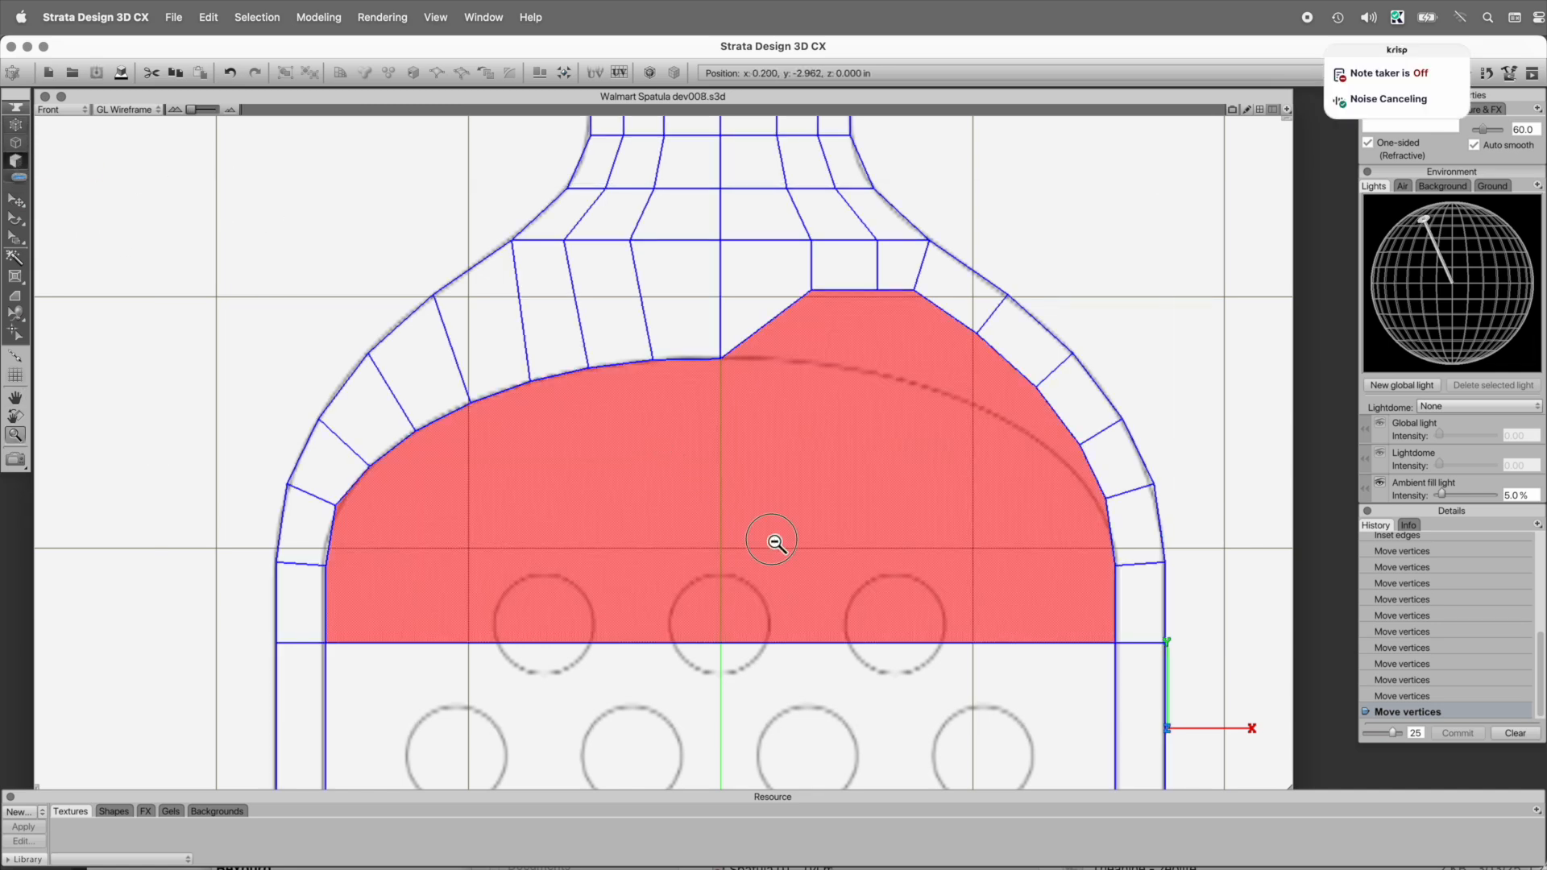
pyautogui.keyDown('alt'); pyautogui.keyDown('super'); pyautogui.click(770, 538); pyautogui.keyUp('super'); pyautogui.keyUp('alt')
pyautogui.moveTo(698, 609); pyautogui.dragTo(771, 455)
pyautogui.click(762, 487)
pyautogui.click(801, 692)
pyautogui.moveTo(804, 677); pyautogui.dragTo(808, 571)
pyautogui.keyDown('alt'); pyautogui.keyDown('super'); pyautogui.click(788, 533); pyautogui.keyUp('super'); pyautogui.keyUp('alt')
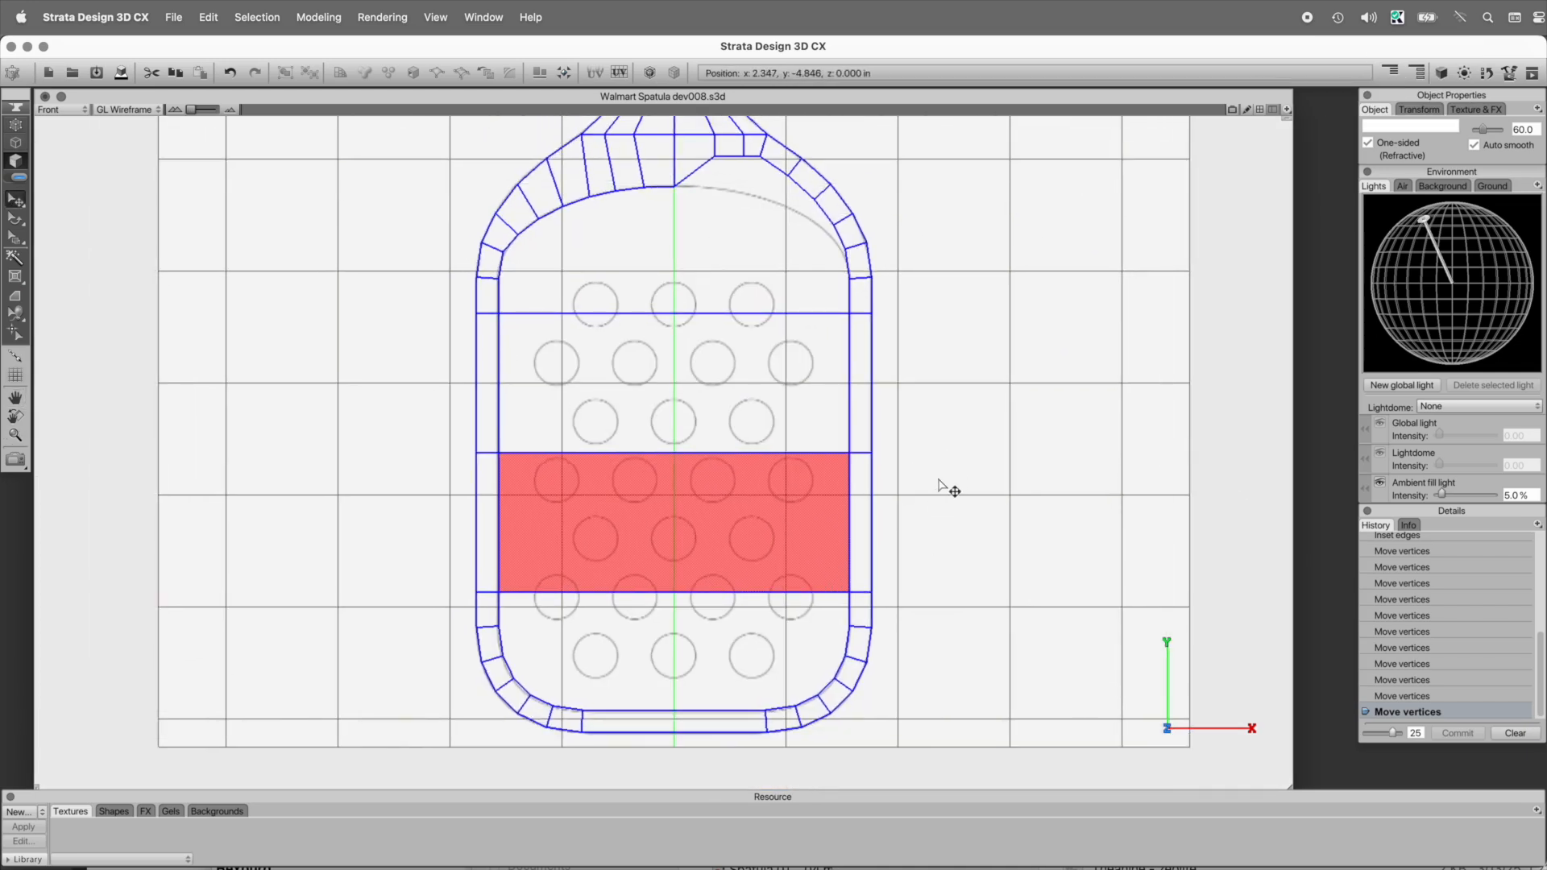
pyautogui.click(938, 483)
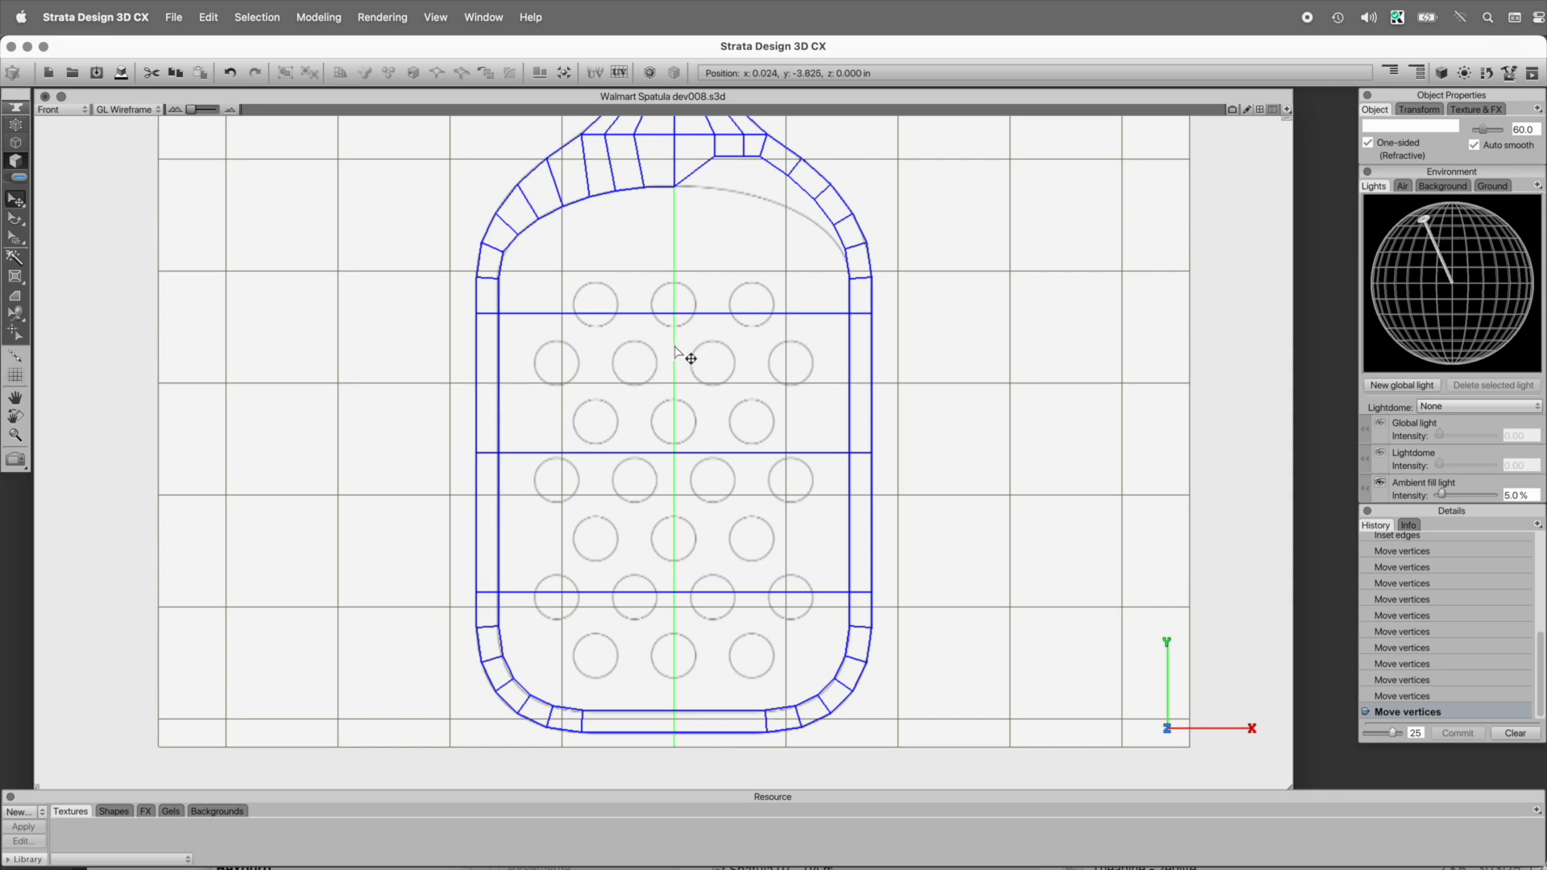
# - Connect the horizontal edges along the blade's middle to extend a center line from the upper cross line to the lower border
pyautogui.click(18, 143)
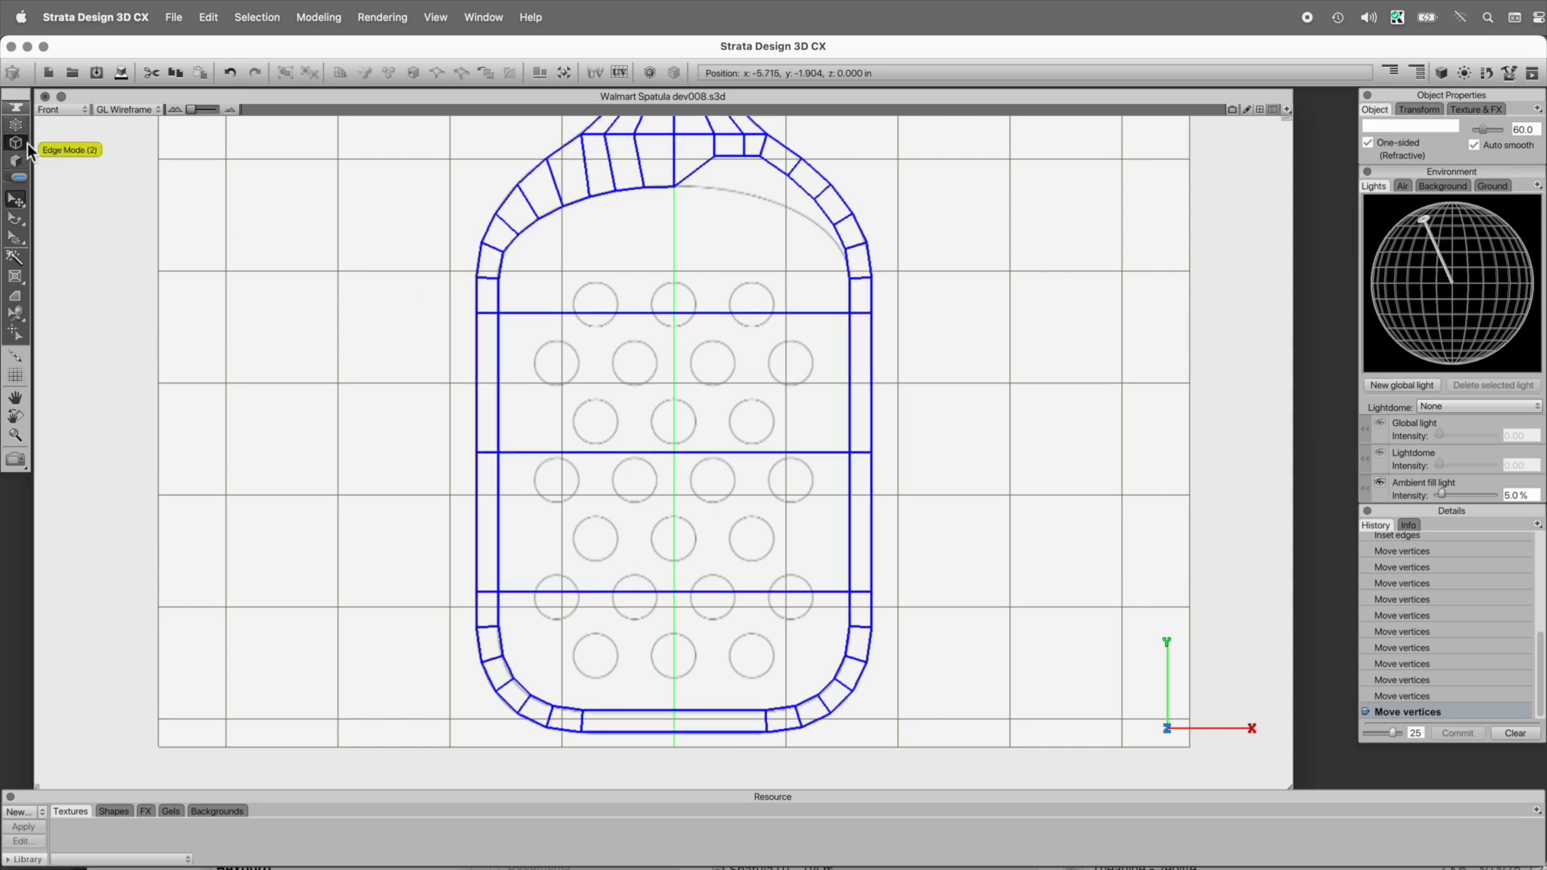
pyautogui.press('super')
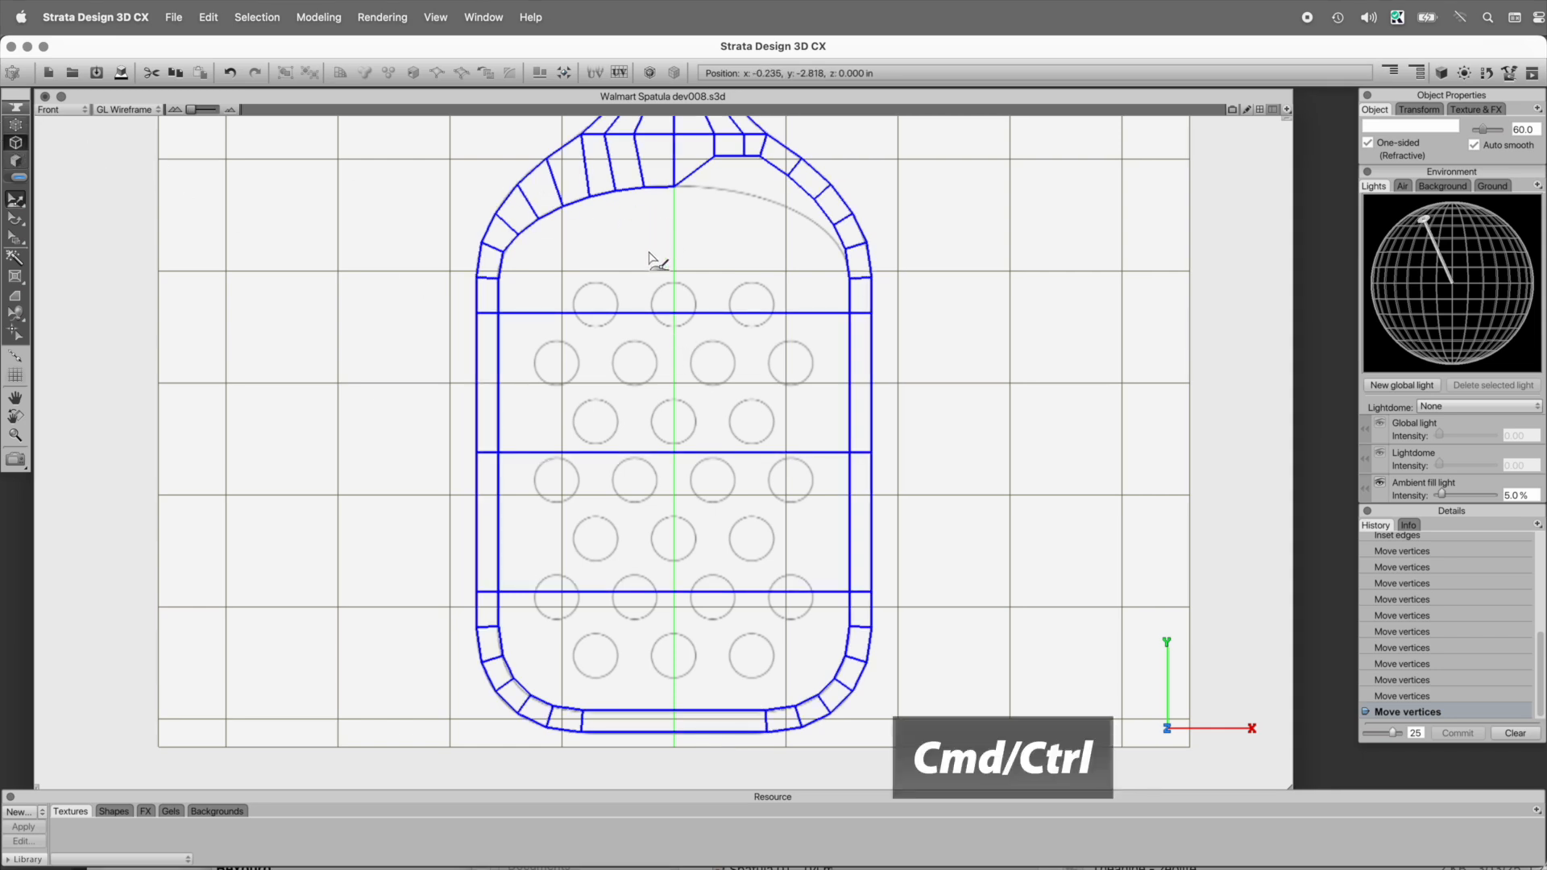
pyautogui.keyDown('super'); pyautogui.moveTo(652, 258); pyautogui.dragTo(701, 798); pyautogui.keyUp('super')
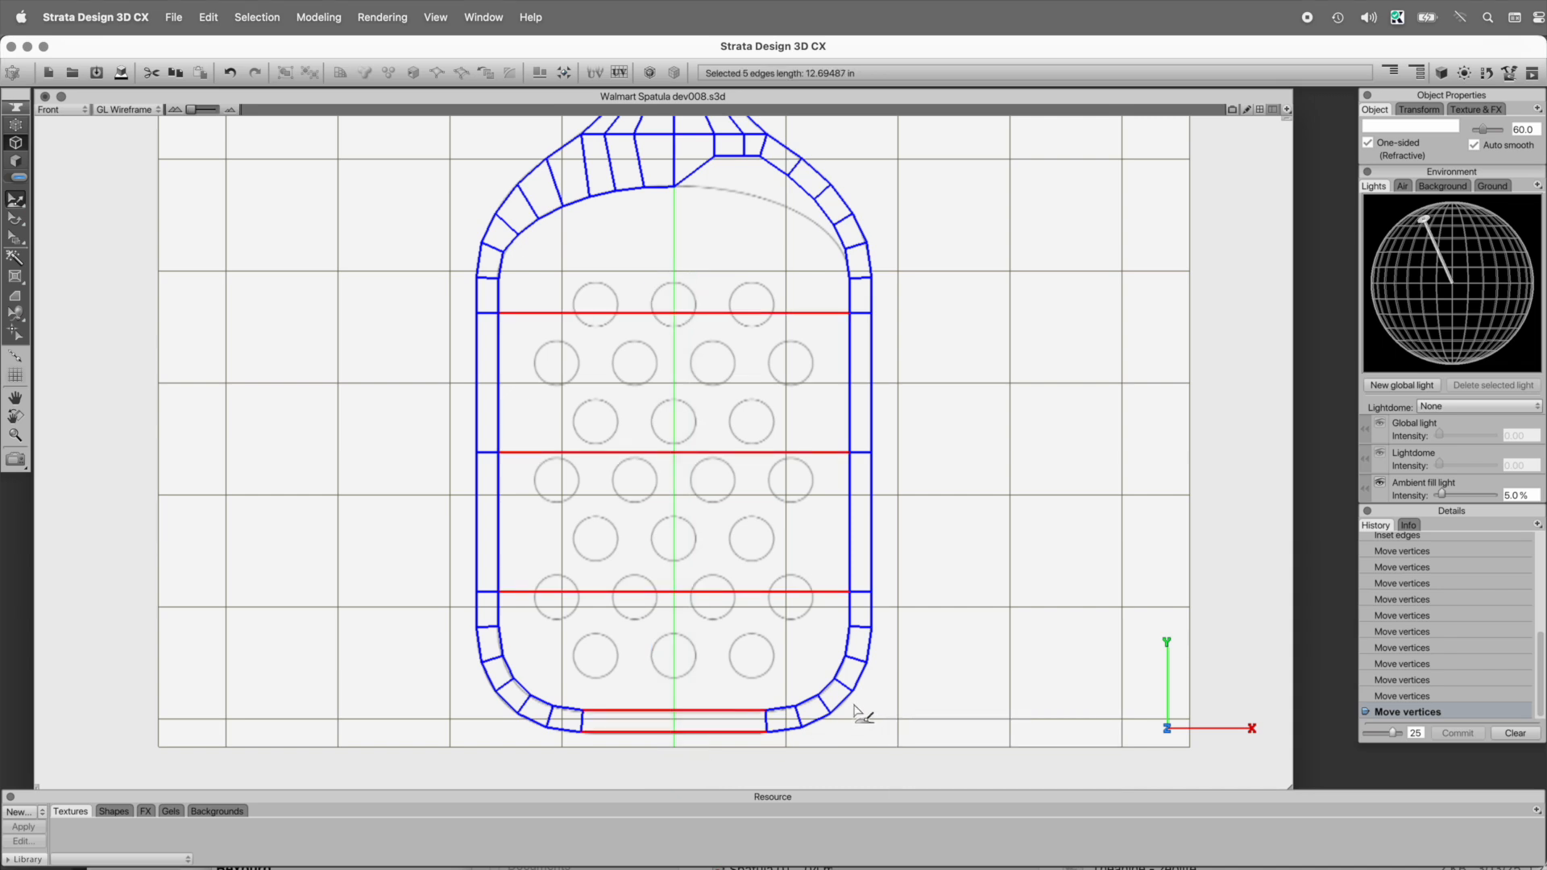
pyautogui.press('c')
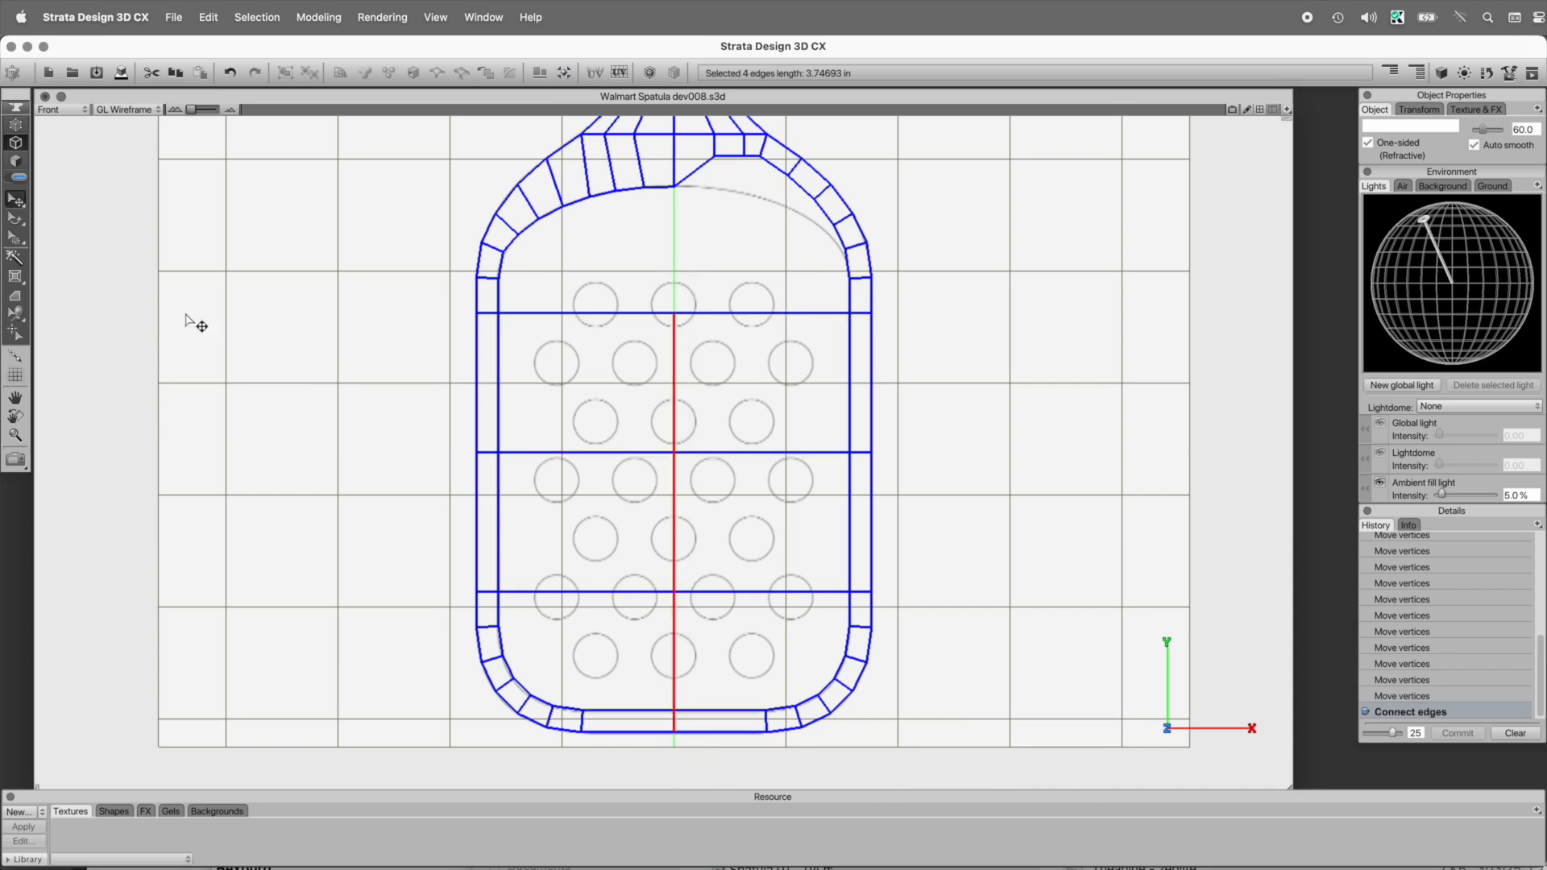
# - Connect the arc's center vertex to the center vertex of the upper cross line to split the top blade face
pyautogui.click(16, 125)
pyautogui.moveTo(677, 153); pyautogui.dragTo(695, 354)
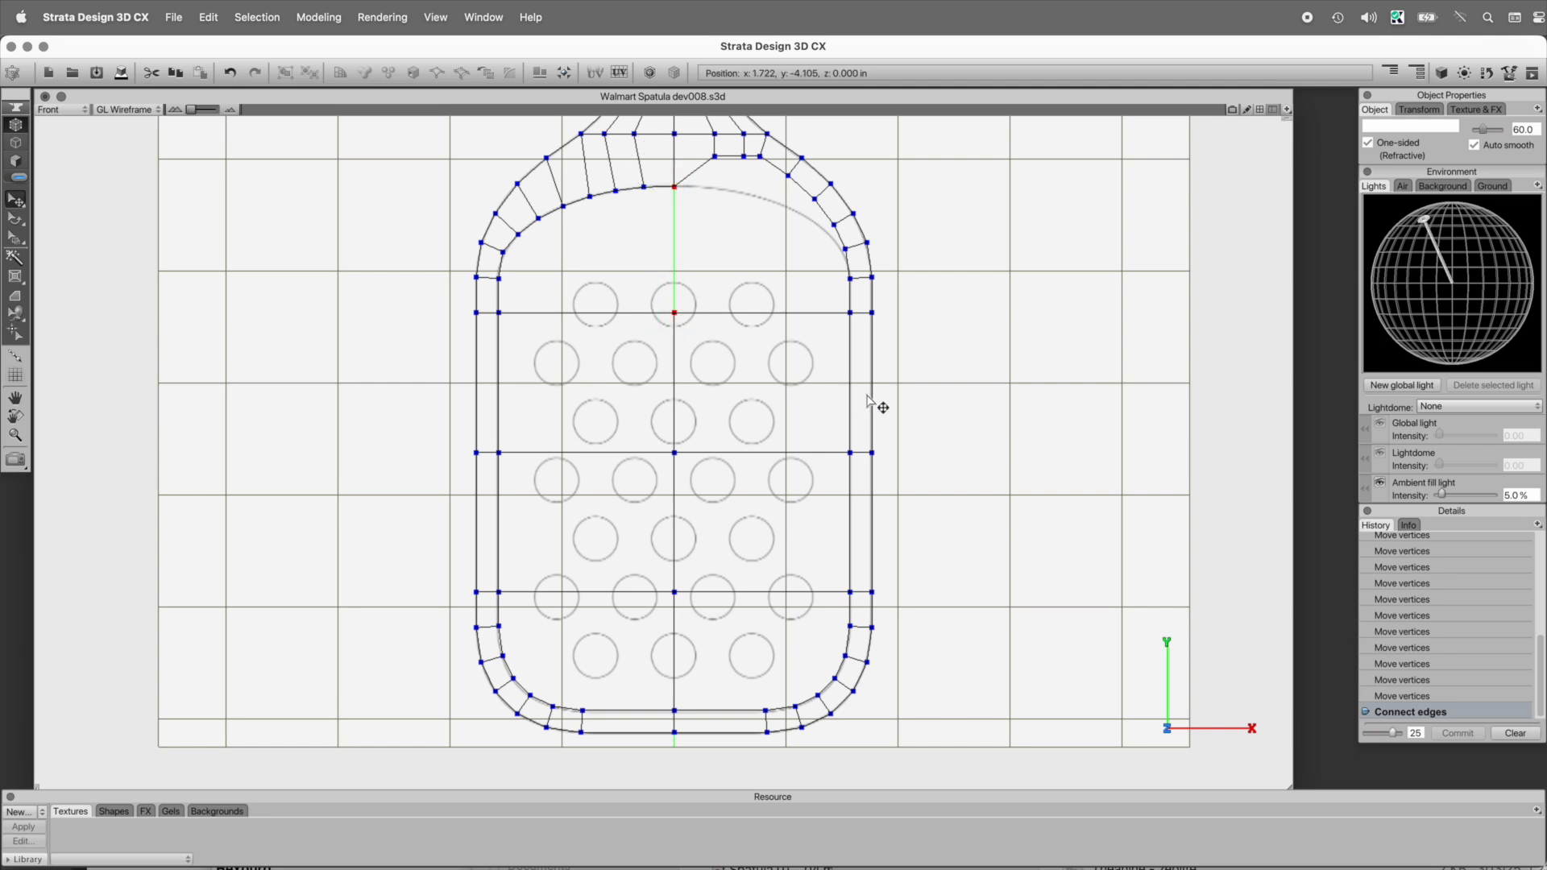
pyautogui.press('c')
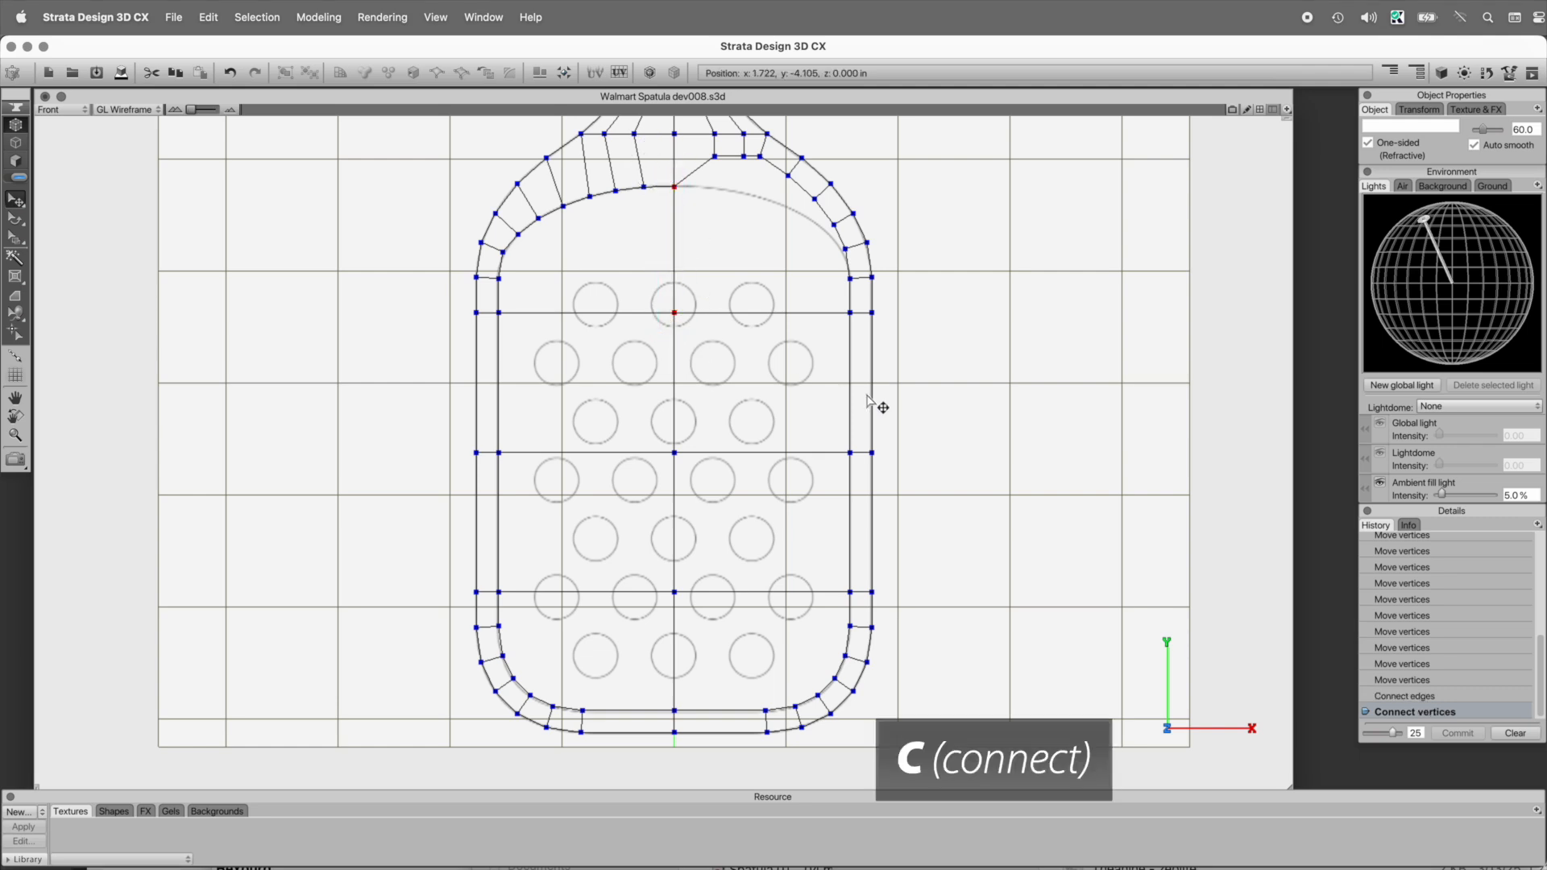
pyautogui.click(941, 385)
# - Select the right-half faces of the blade's shoulder and lower neck above the upper cross line and delete them
pyautogui.moveTo(920, 418); pyautogui.dragTo(880, 604)
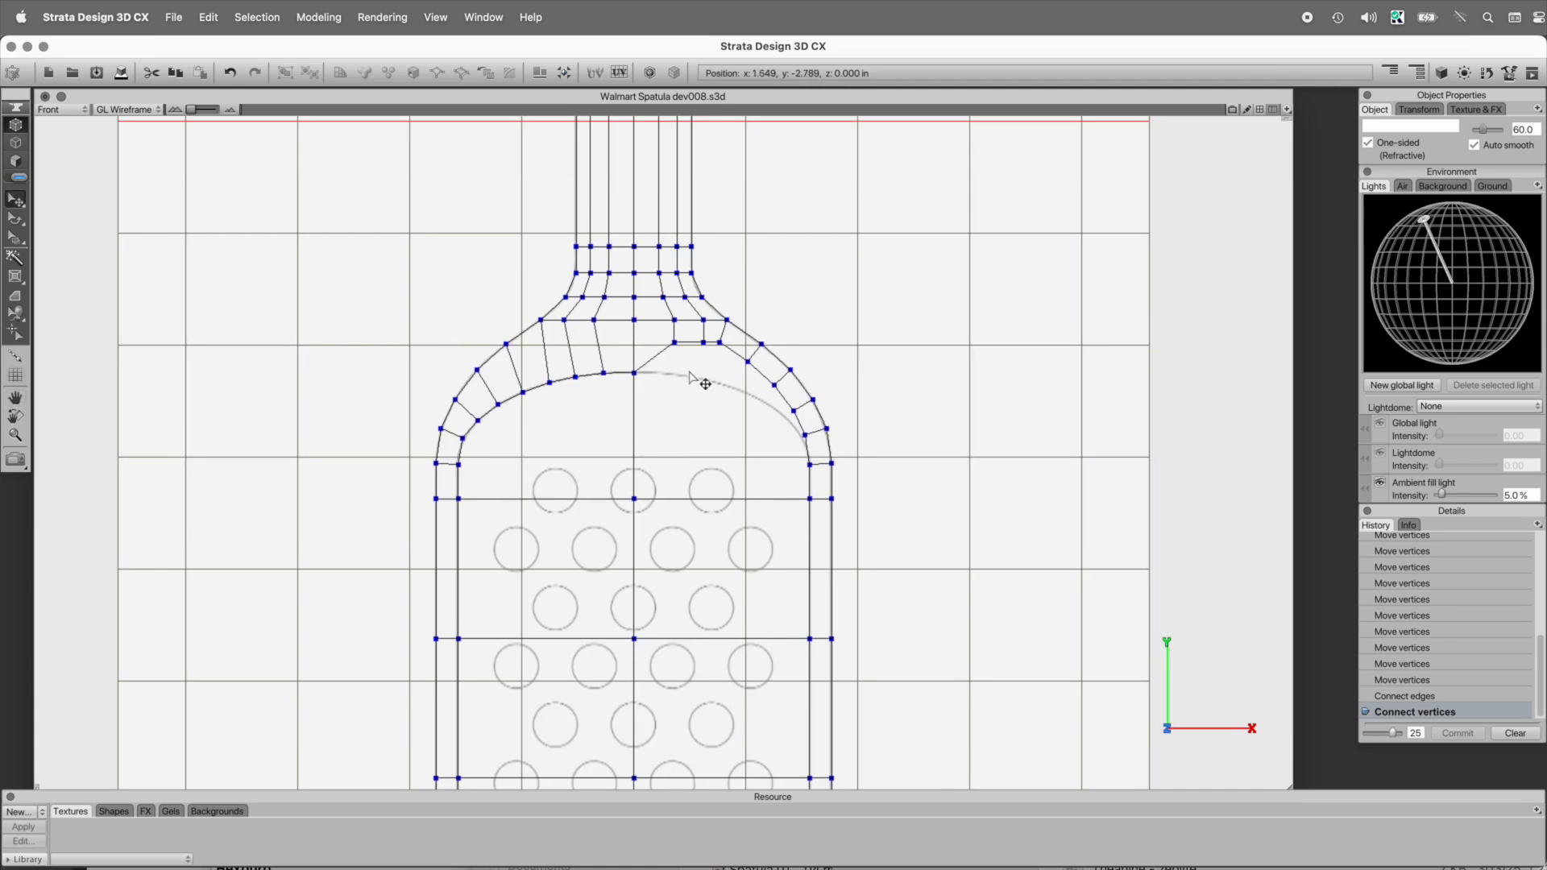
pyautogui.click(15, 161)
pyautogui.moveTo(942, 194); pyautogui.dragTo(633, 524)
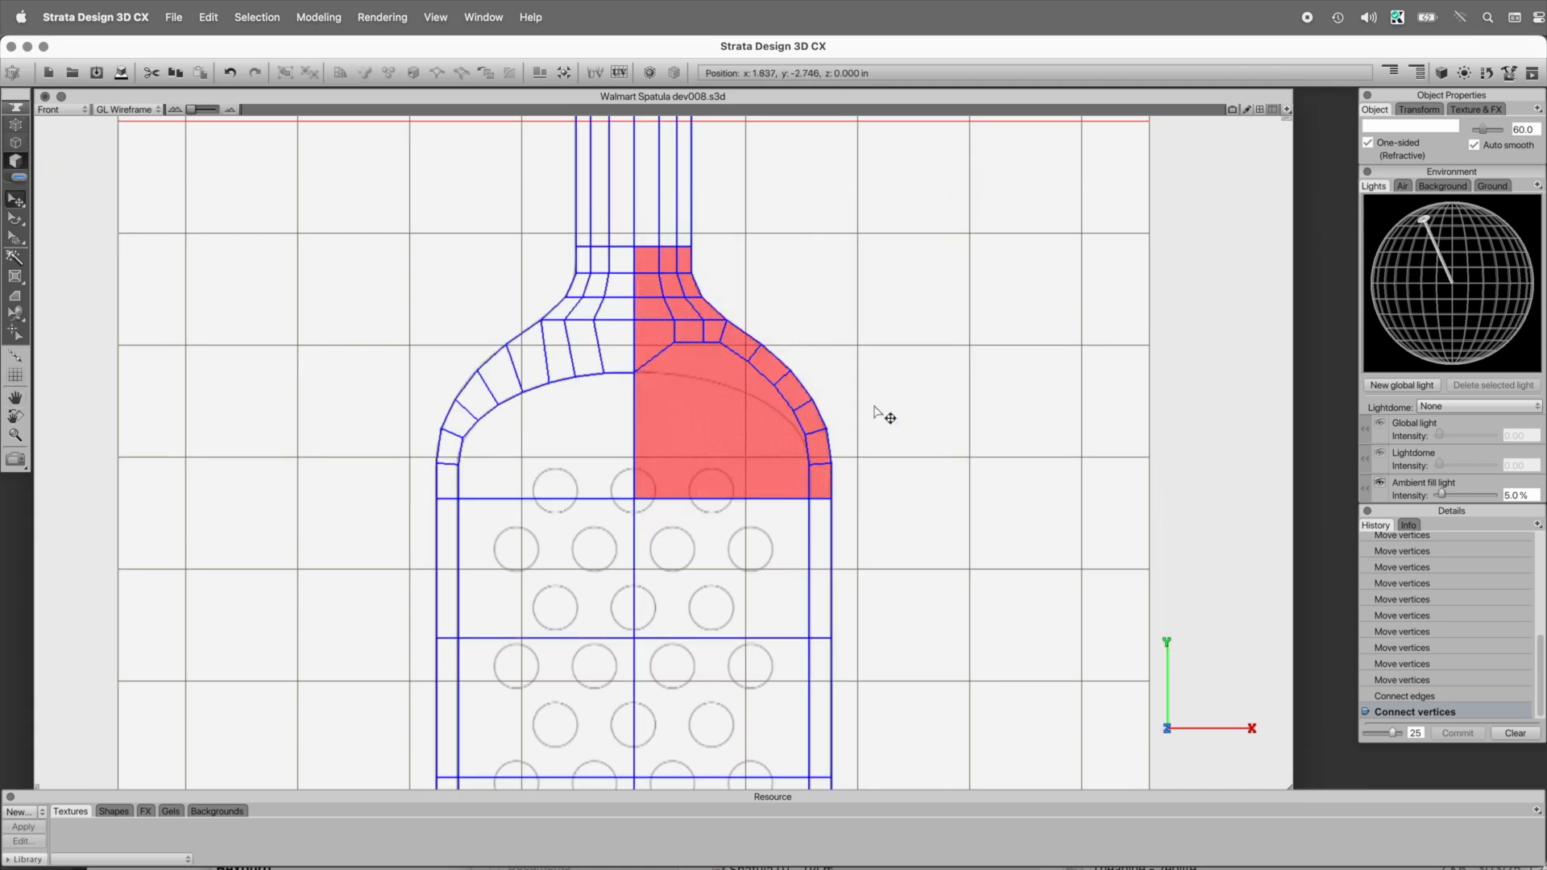
pyautogui.rightClick(908, 364)
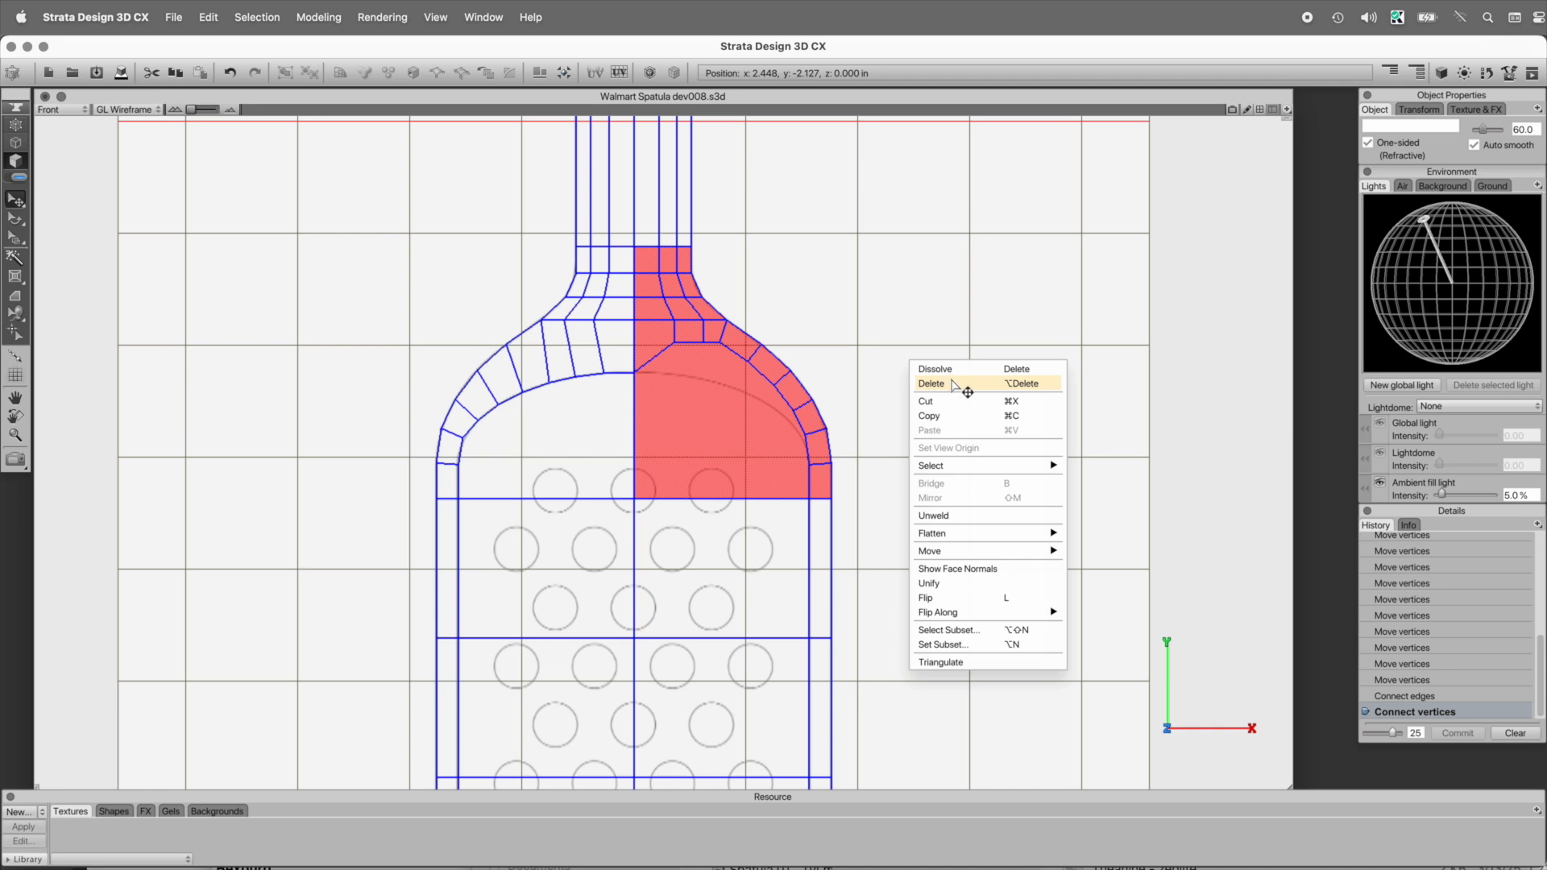
pyautogui.click(952, 384)
# - Select the matching left-half faces of the blade's shoulder and lower neck and copy them
pyautogui.moveTo(314, 211); pyautogui.dragTo(649, 523)
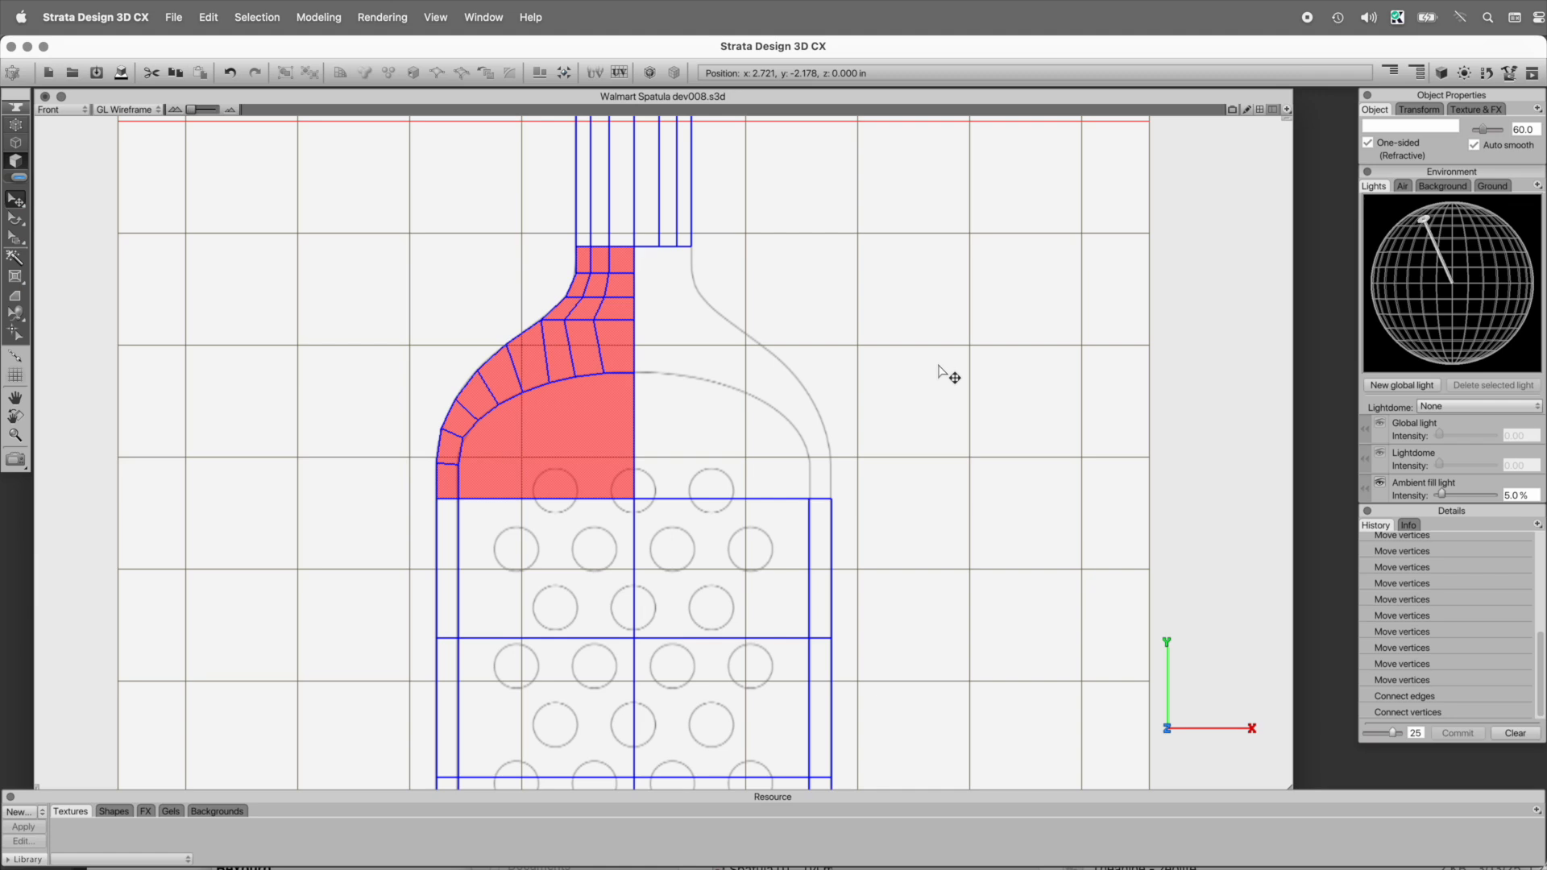
pyautogui.rightClick(939, 367)
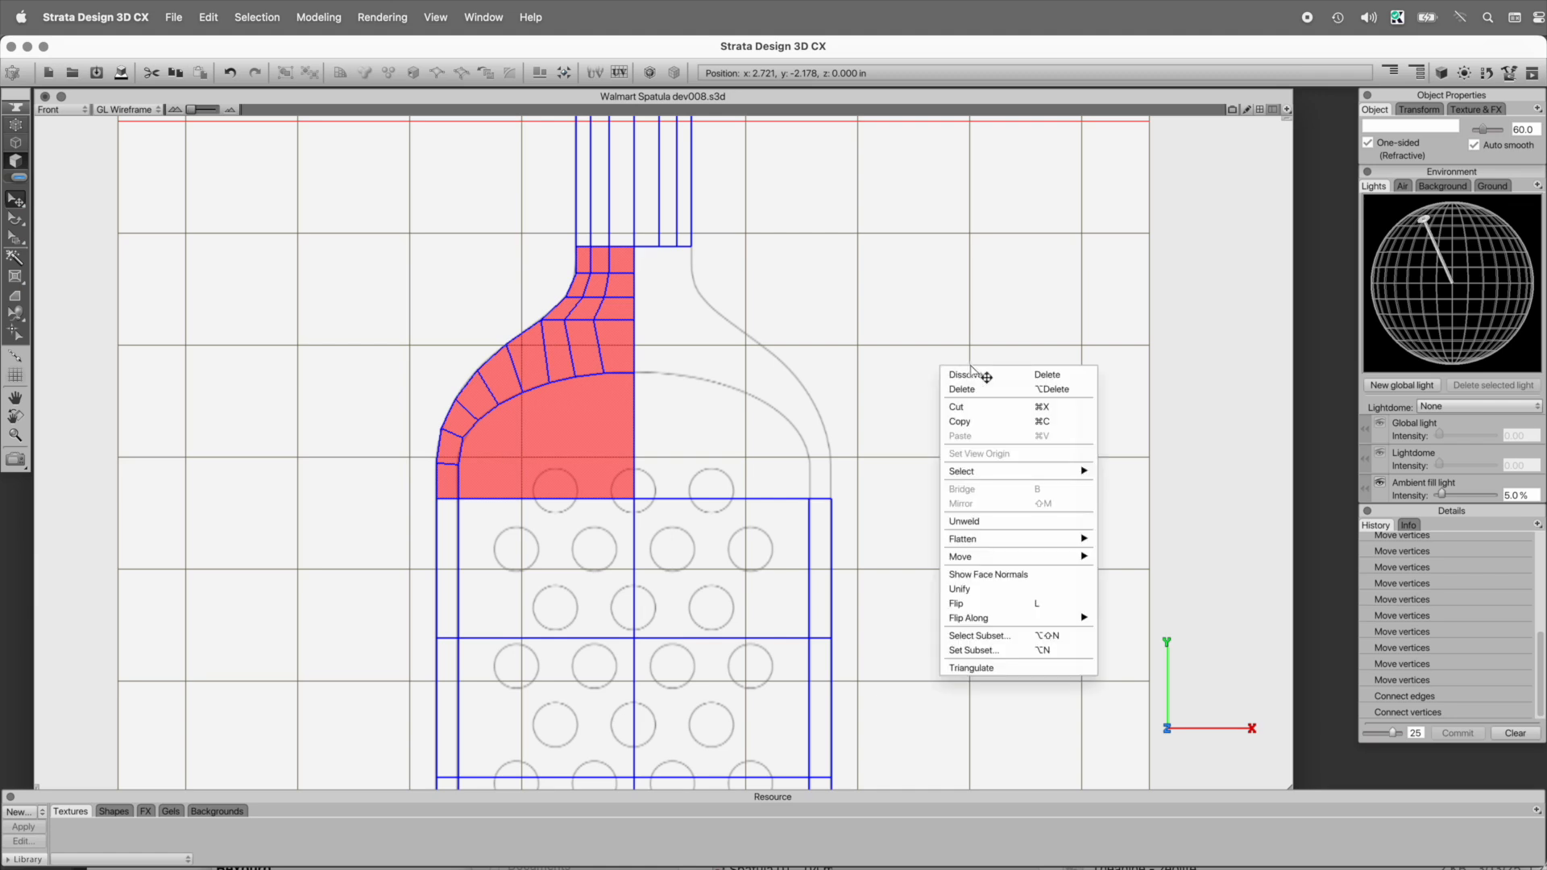
pyautogui.click(989, 428)
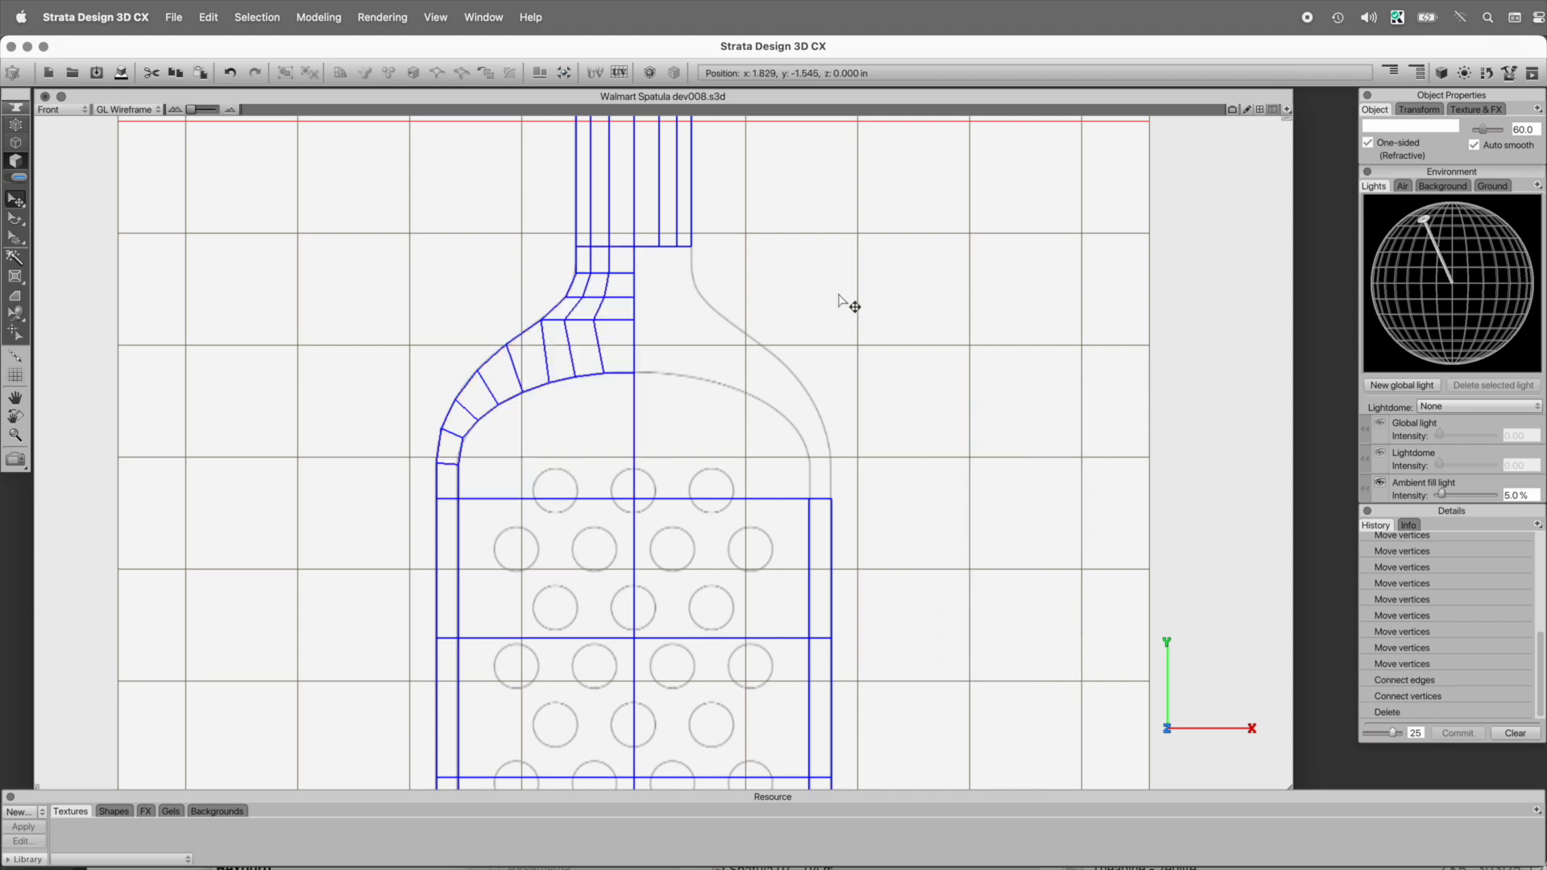
pyautogui.press('super+c')
# - Activate the X grid, turn the view slightly off front, and paste the copied left-half faces
pyautogui.press('x')
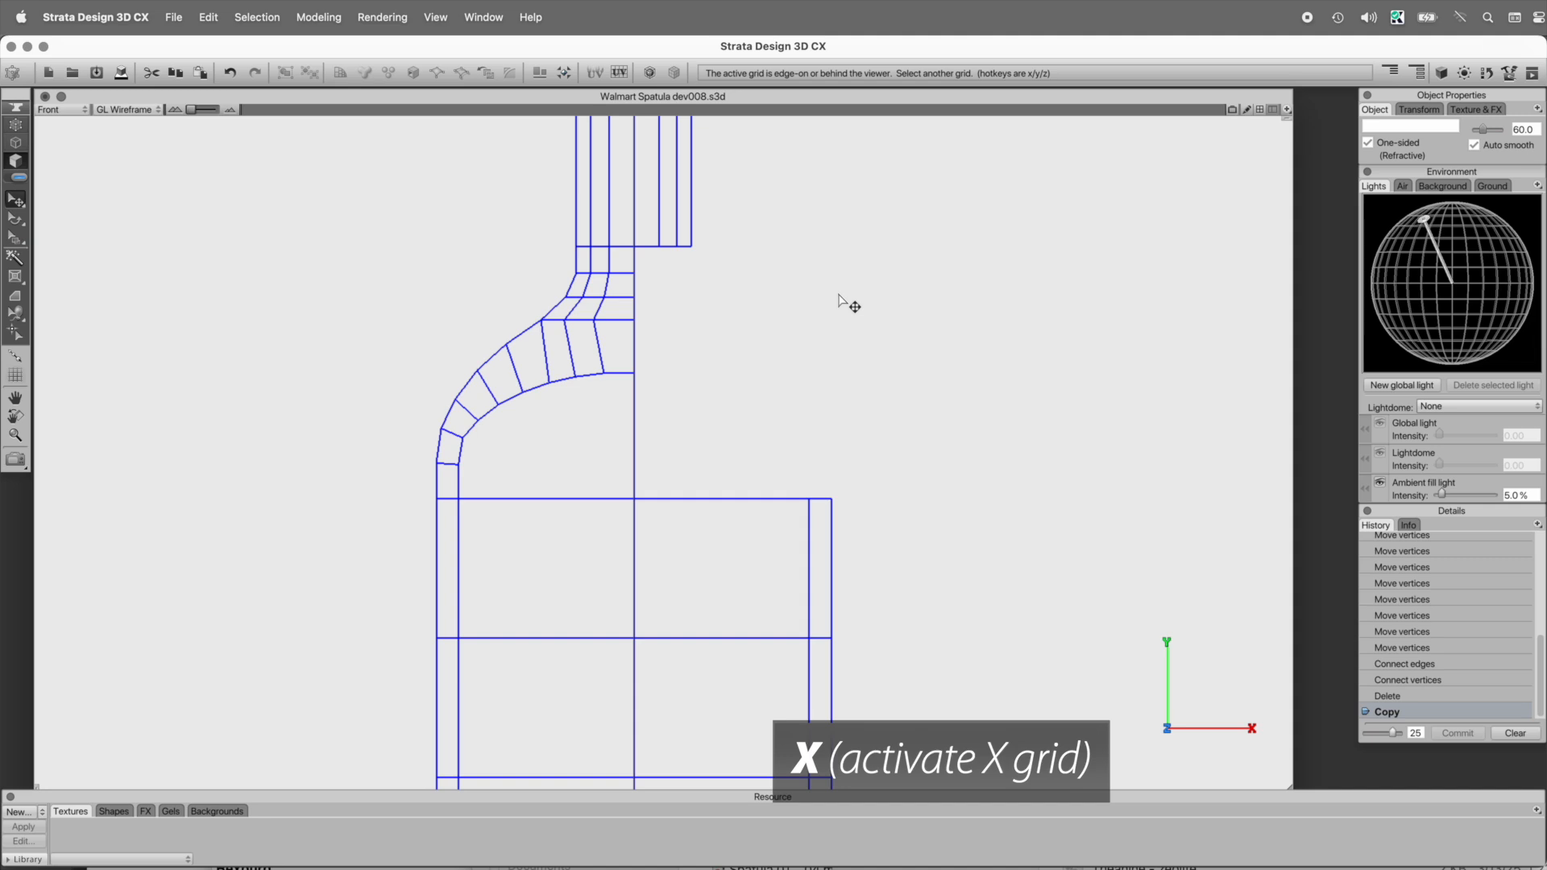
pyautogui.moveTo(838, 300); pyautogui.dragTo(817, 311, button='middle')
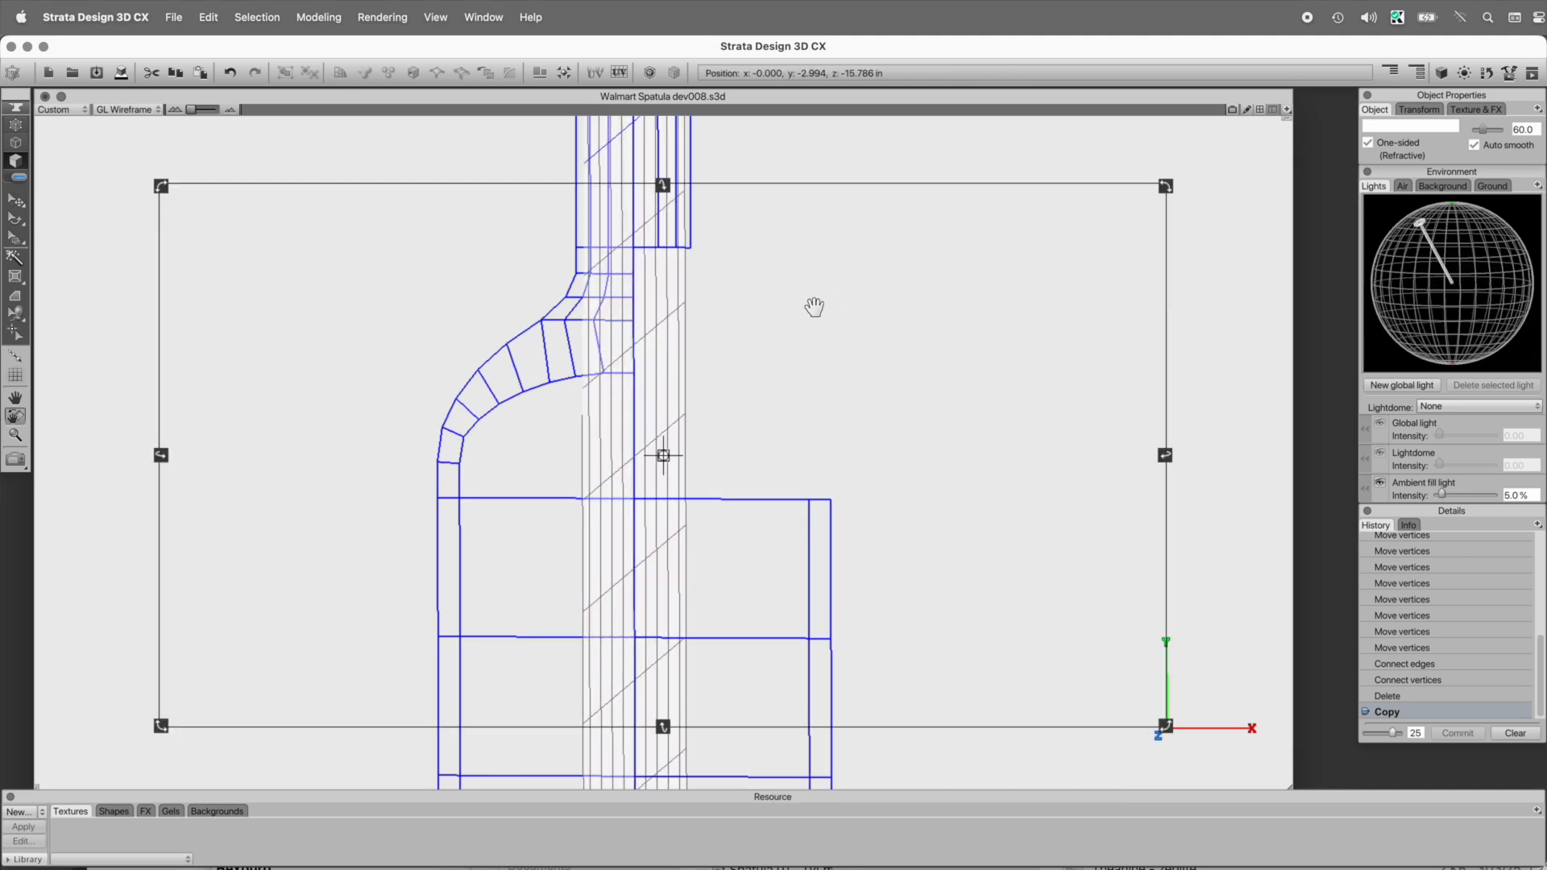
pyautogui.rightClick(814, 306)
pyautogui.click(857, 376)
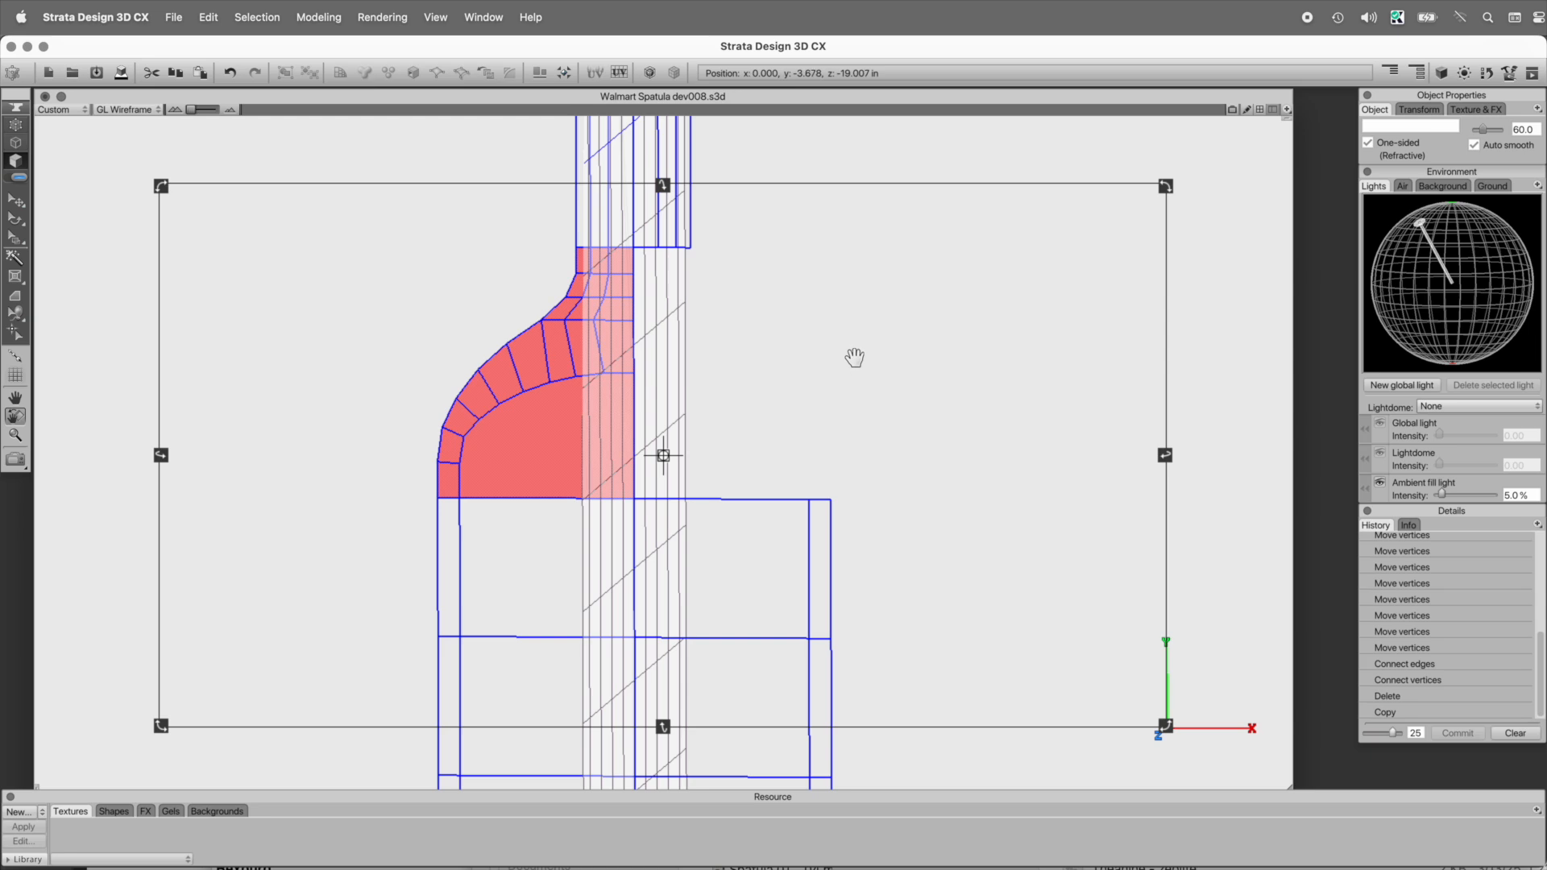
# - Flip the pasted left-half shoulder faces perpendicular to the X grid to form the right half
pyautogui.rightClick(851, 353)
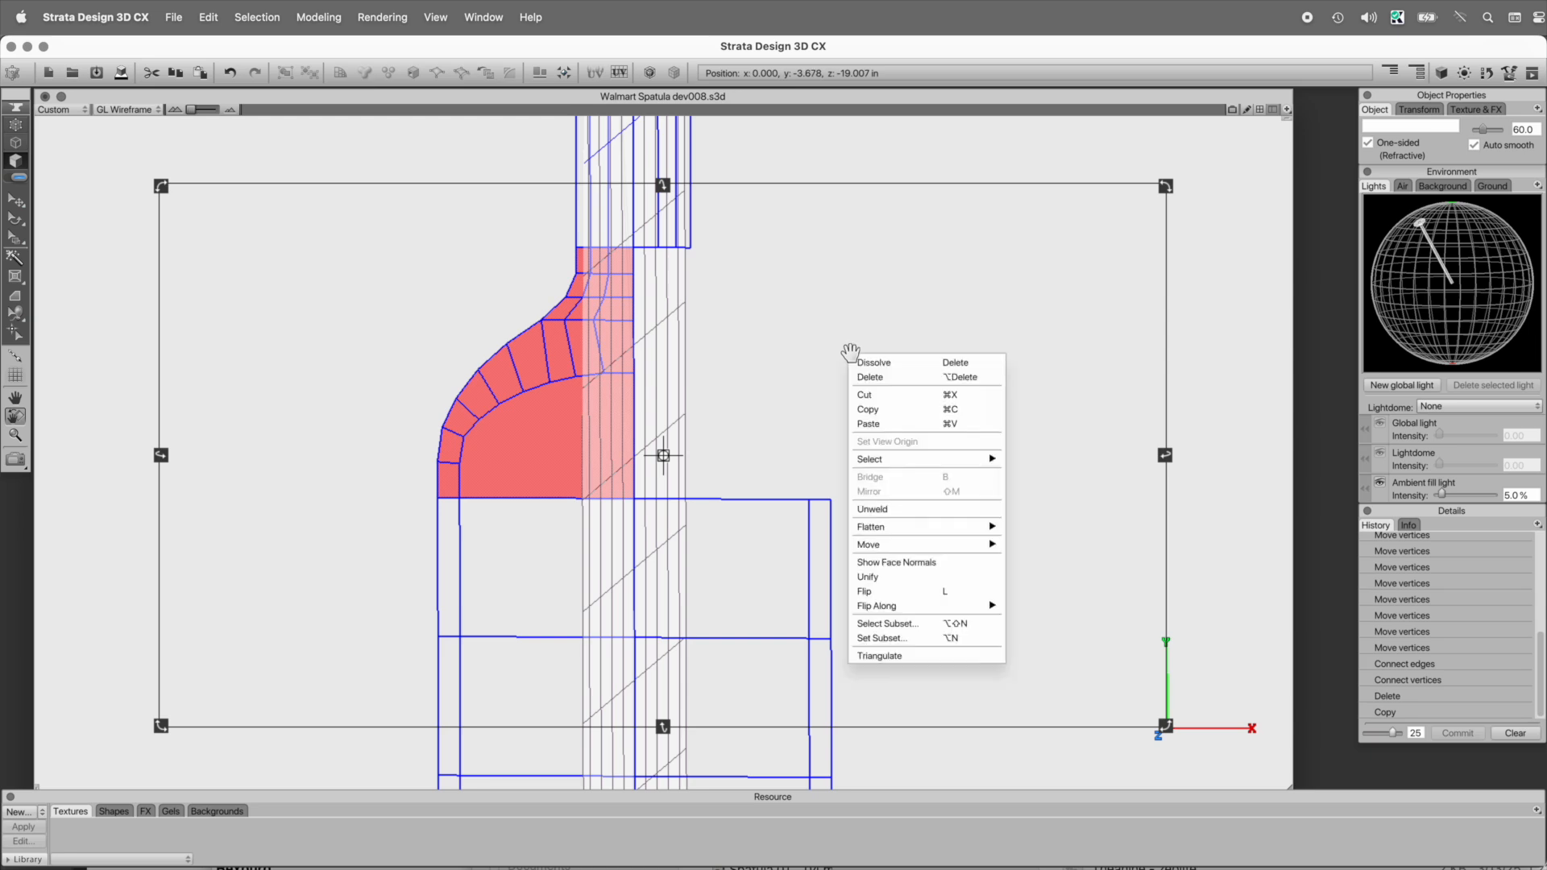
pyautogui.moveTo(925, 612)
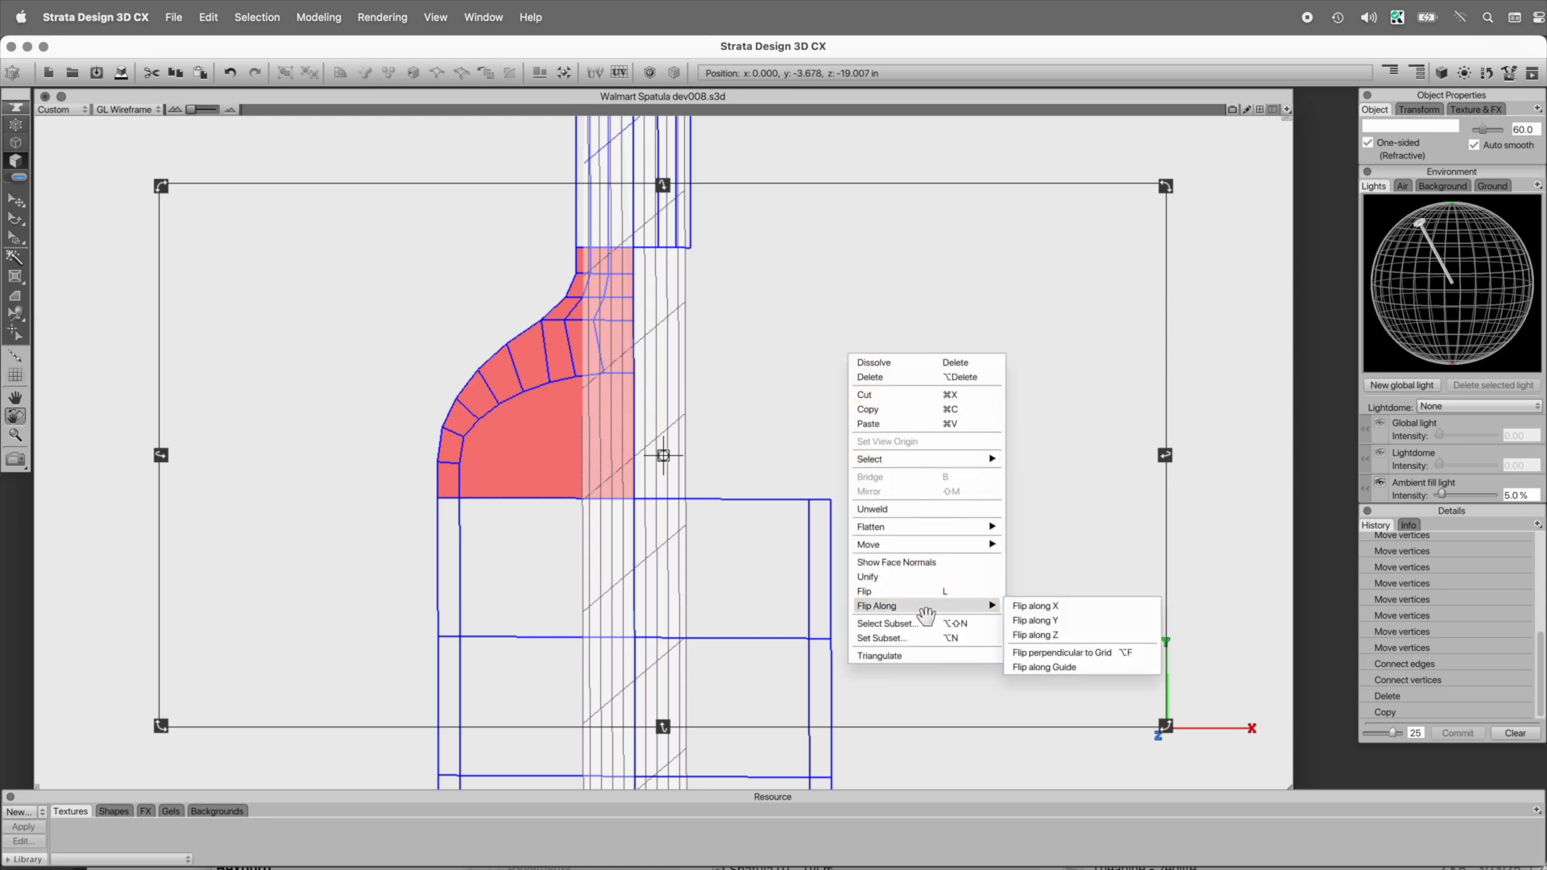
pyautogui.click(1067, 653)
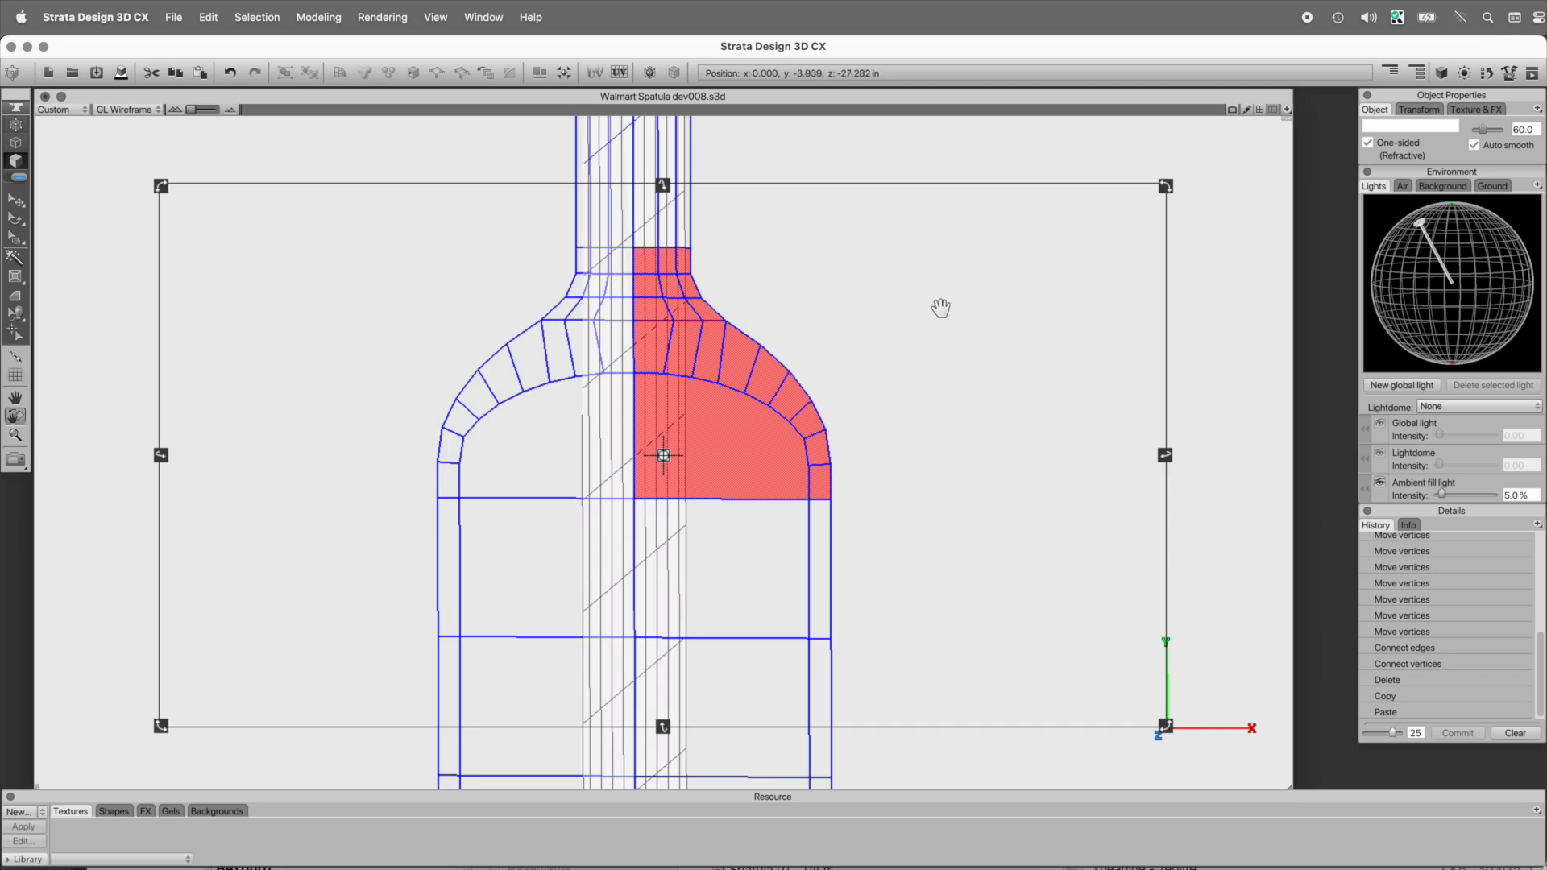
# - Flip the normals of the mirrored right-half faces in hidden-line shading and return to outline display
pyautogui.press('space')
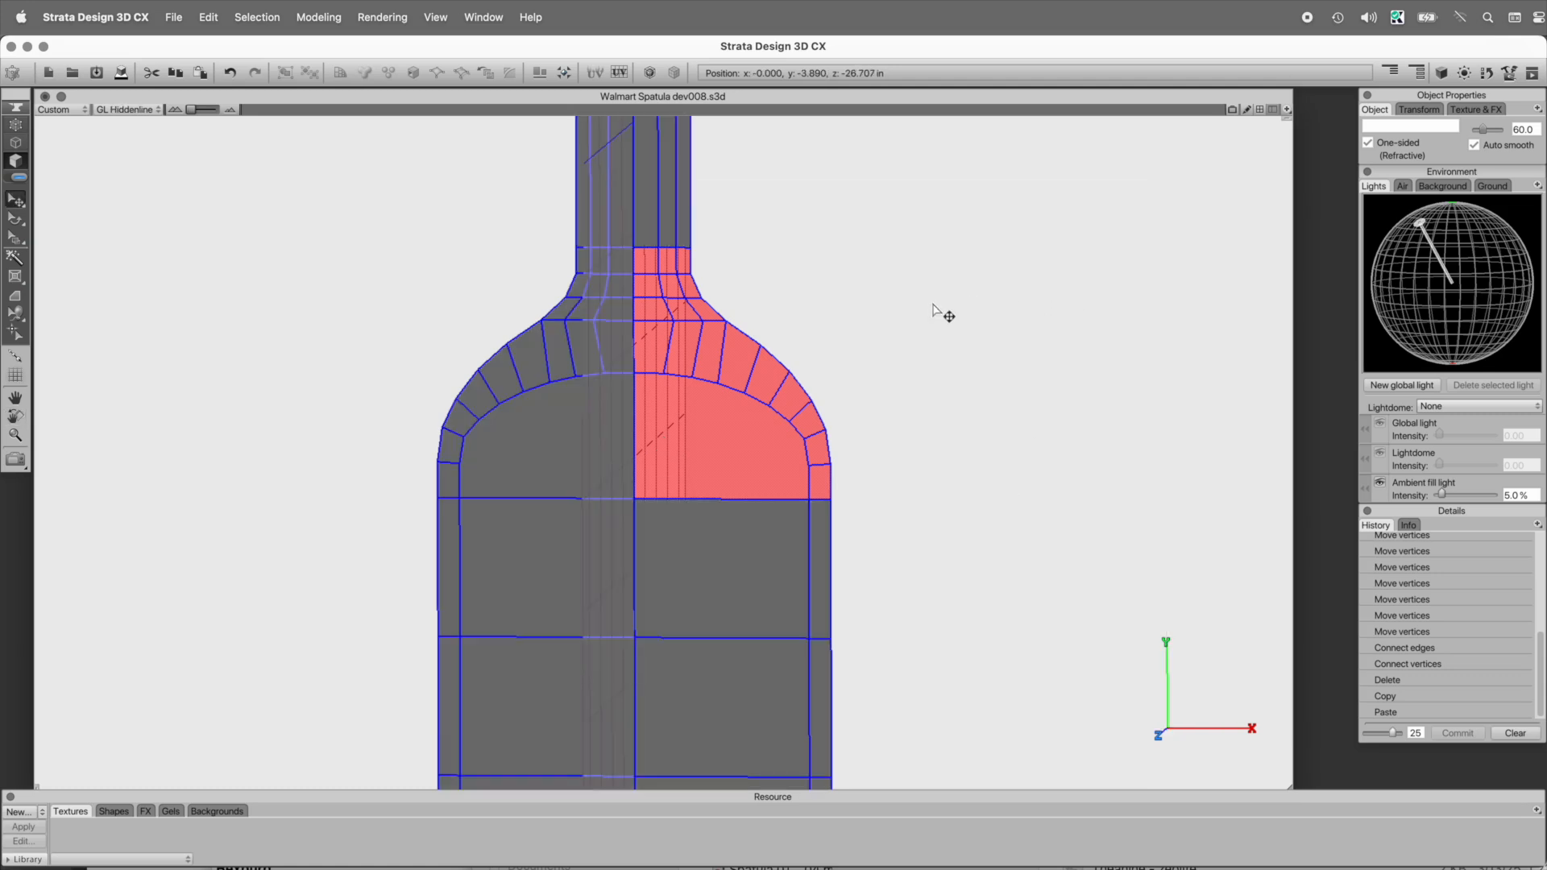
pyautogui.press('l')
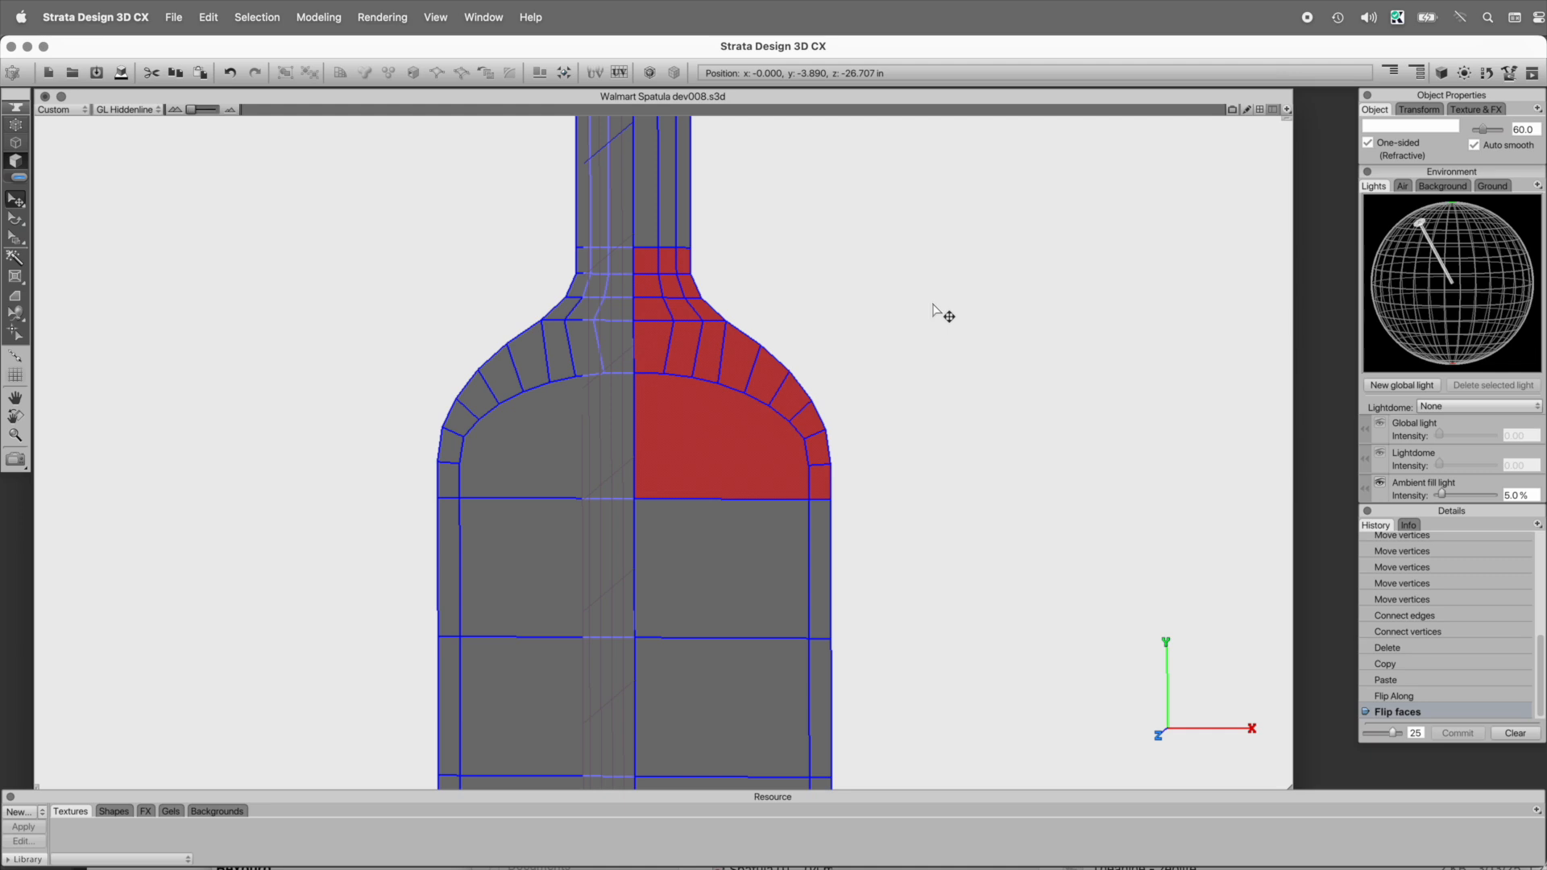
pyautogui.press('super+y')
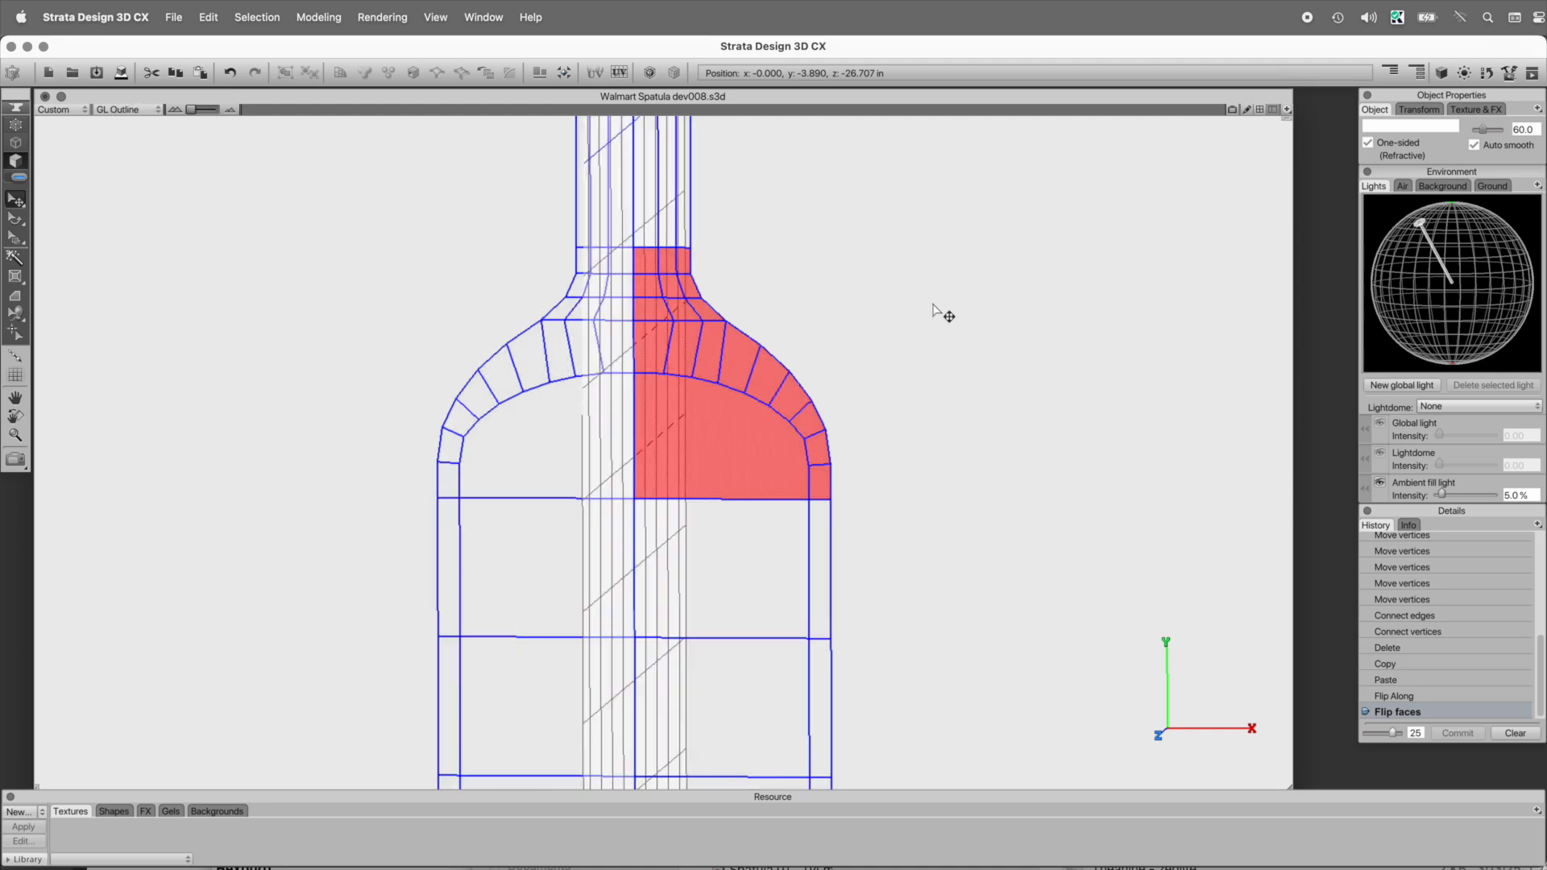
# - In front view, select the vertices along the center seam, neck joint and cross line, and tolerance-weld them at 0.0010 in
pyautogui.press('super+1')
pyautogui.click(15, 125)
pyautogui.moveTo(716, 238); pyautogui.dragTo(634, 621)
pyautogui.keyDown('shift'); pyautogui.moveTo(586, 476); pyautogui.dragTo(889, 534); pyautogui.keyUp('shift')
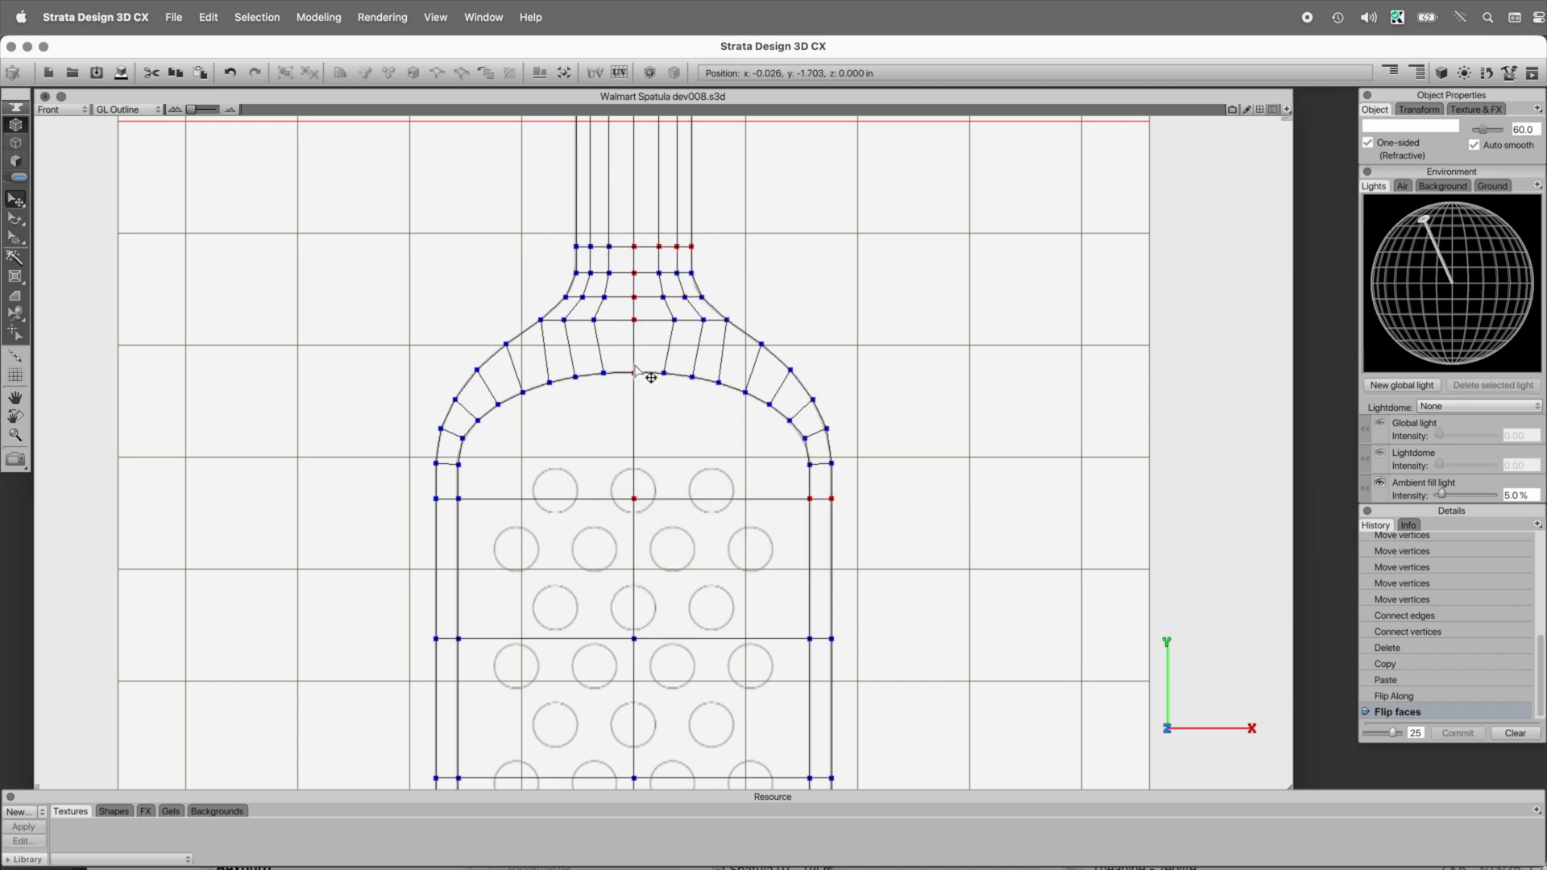
pyautogui.rightClick(950, 354)
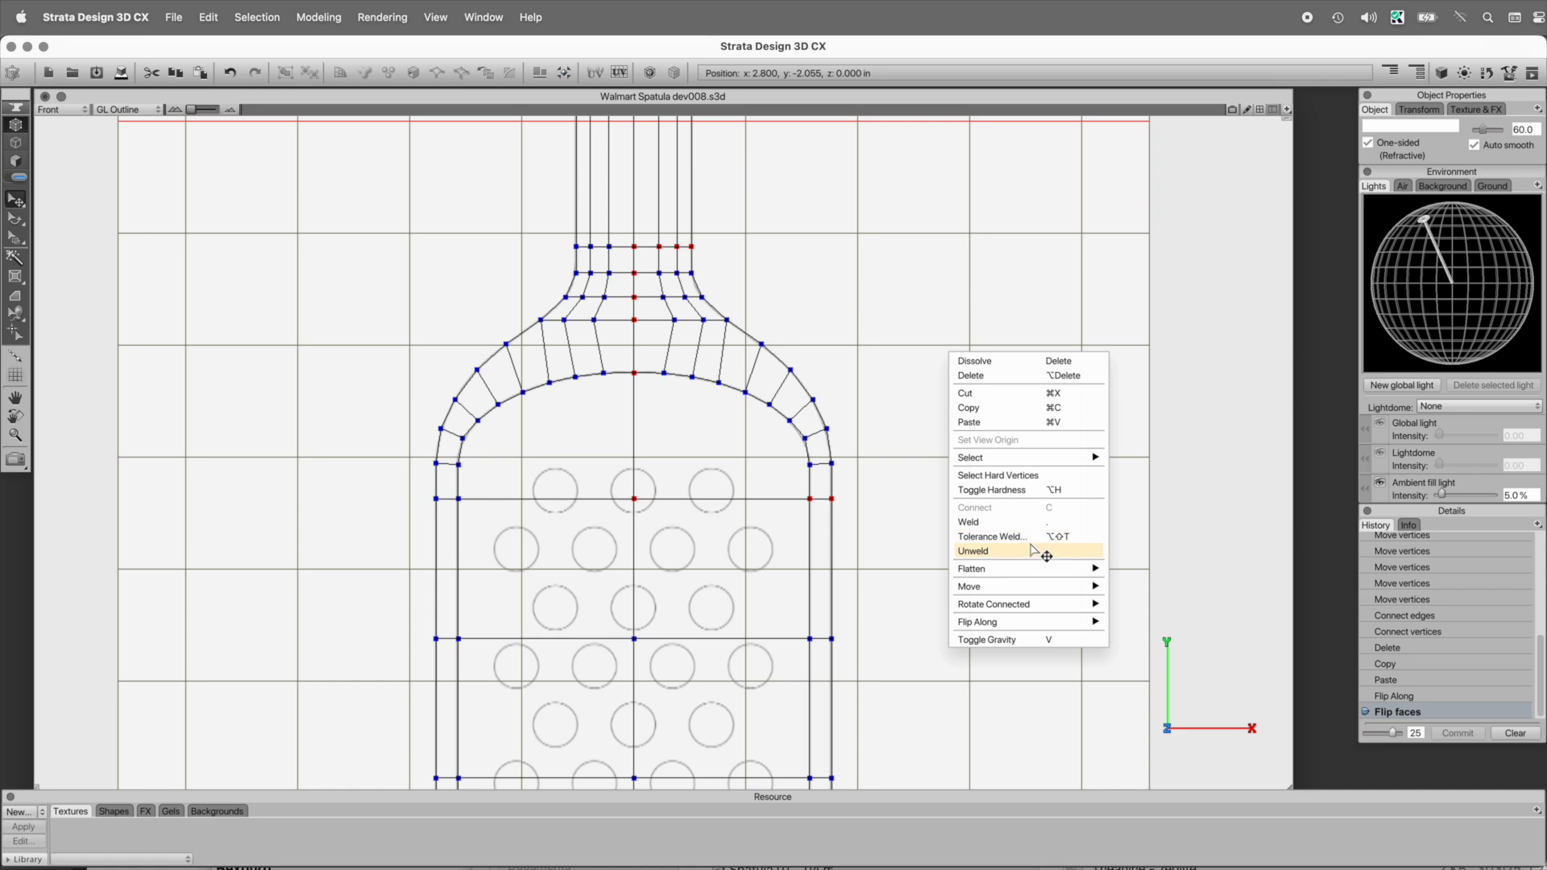
pyautogui.click(993, 537)
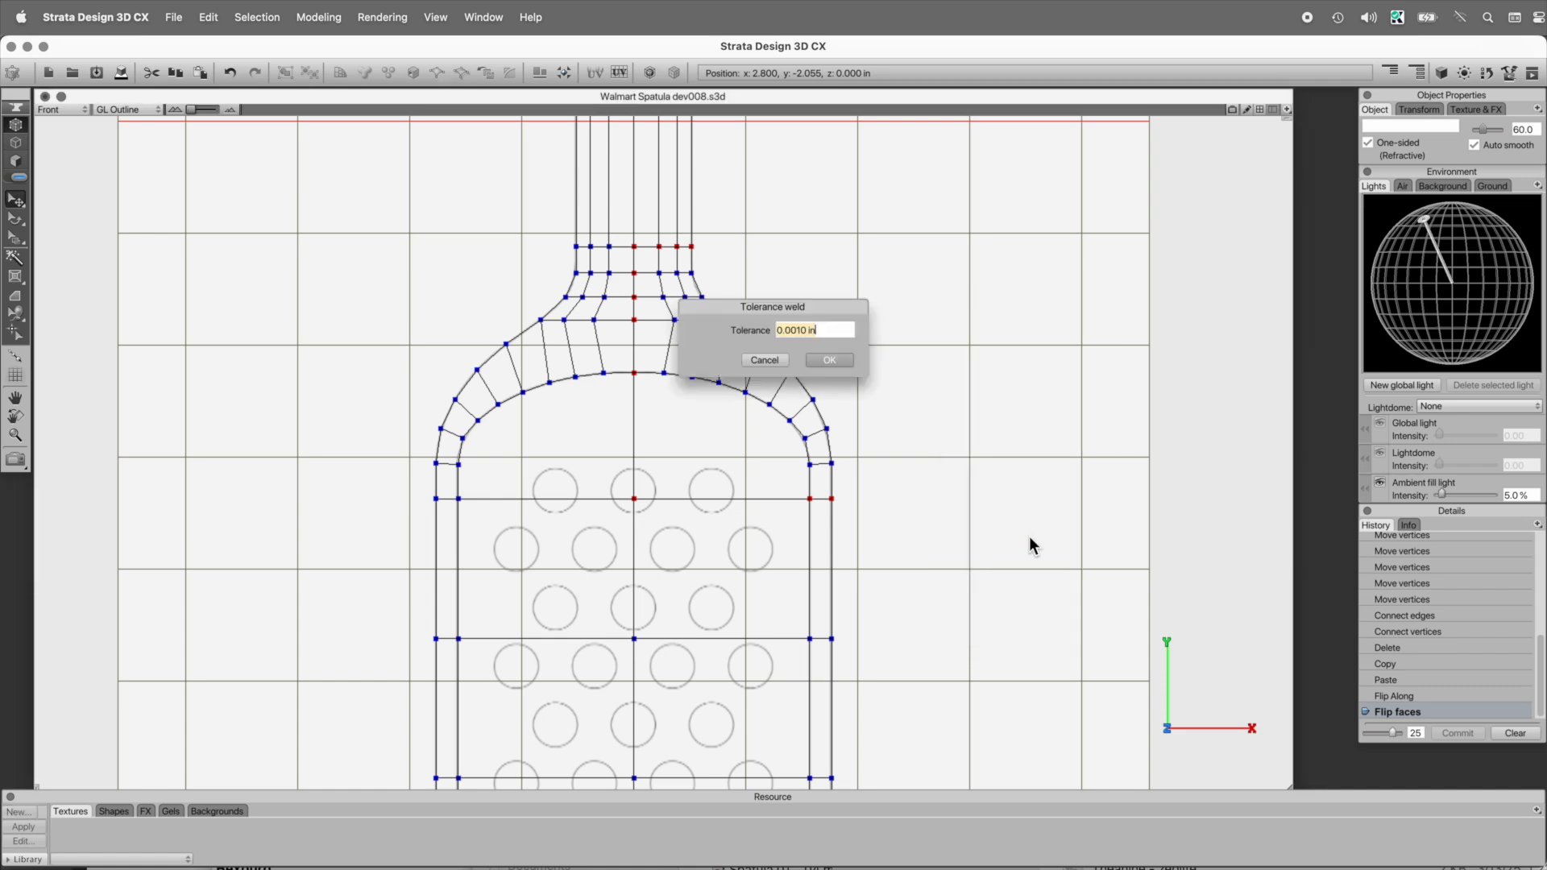
pyautogui.click(840, 360)
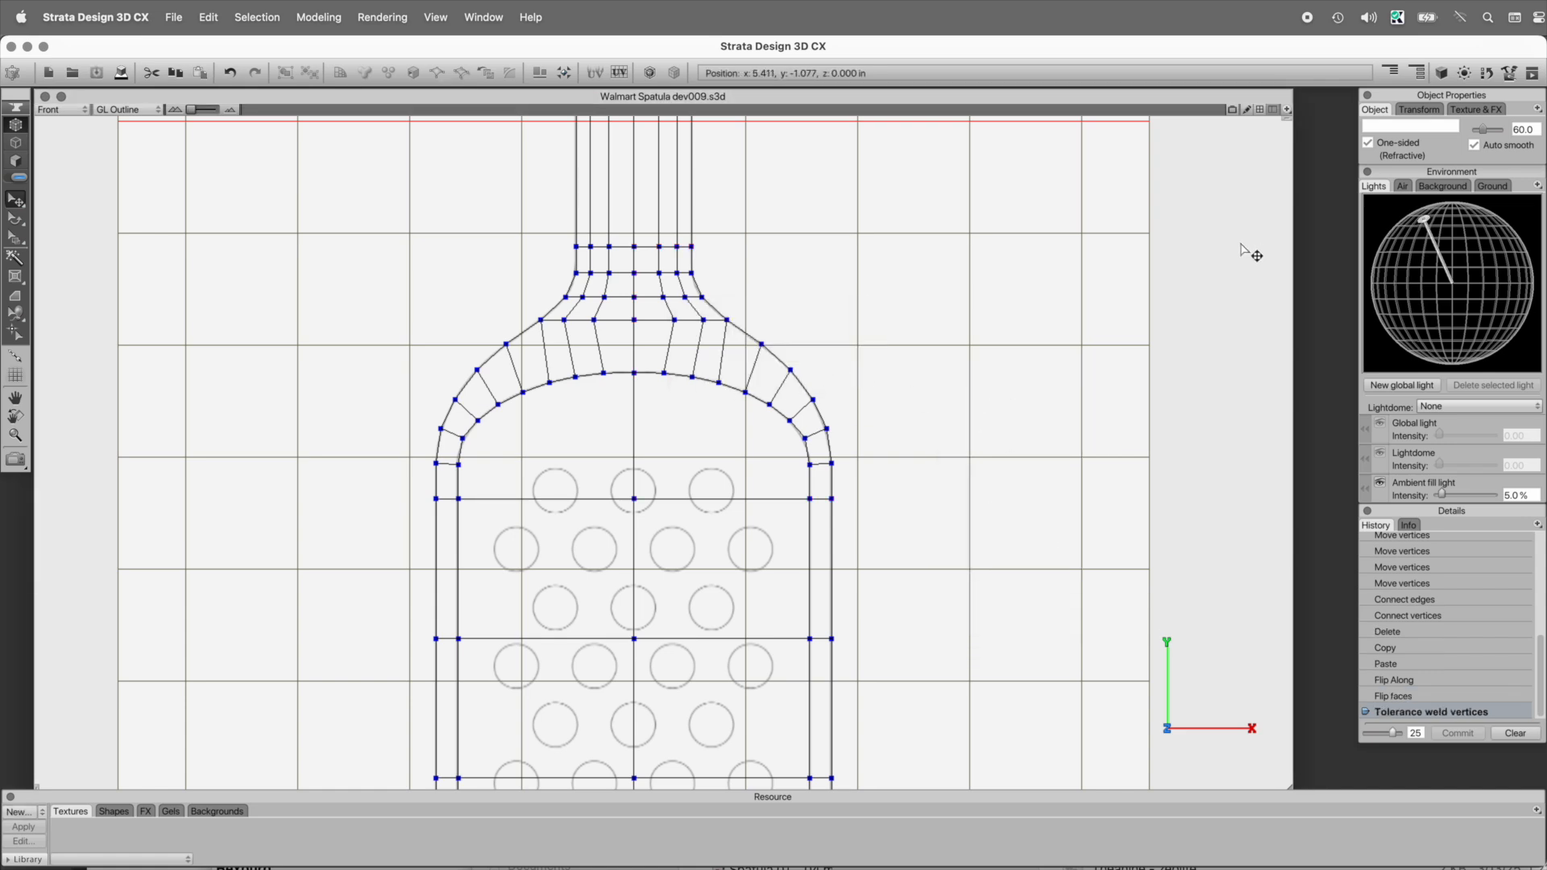
# - Examine how closely the mirrored shoulder outline follows the front template image
pyautogui.moveTo(318, 242); pyautogui.dragTo(979, 620)
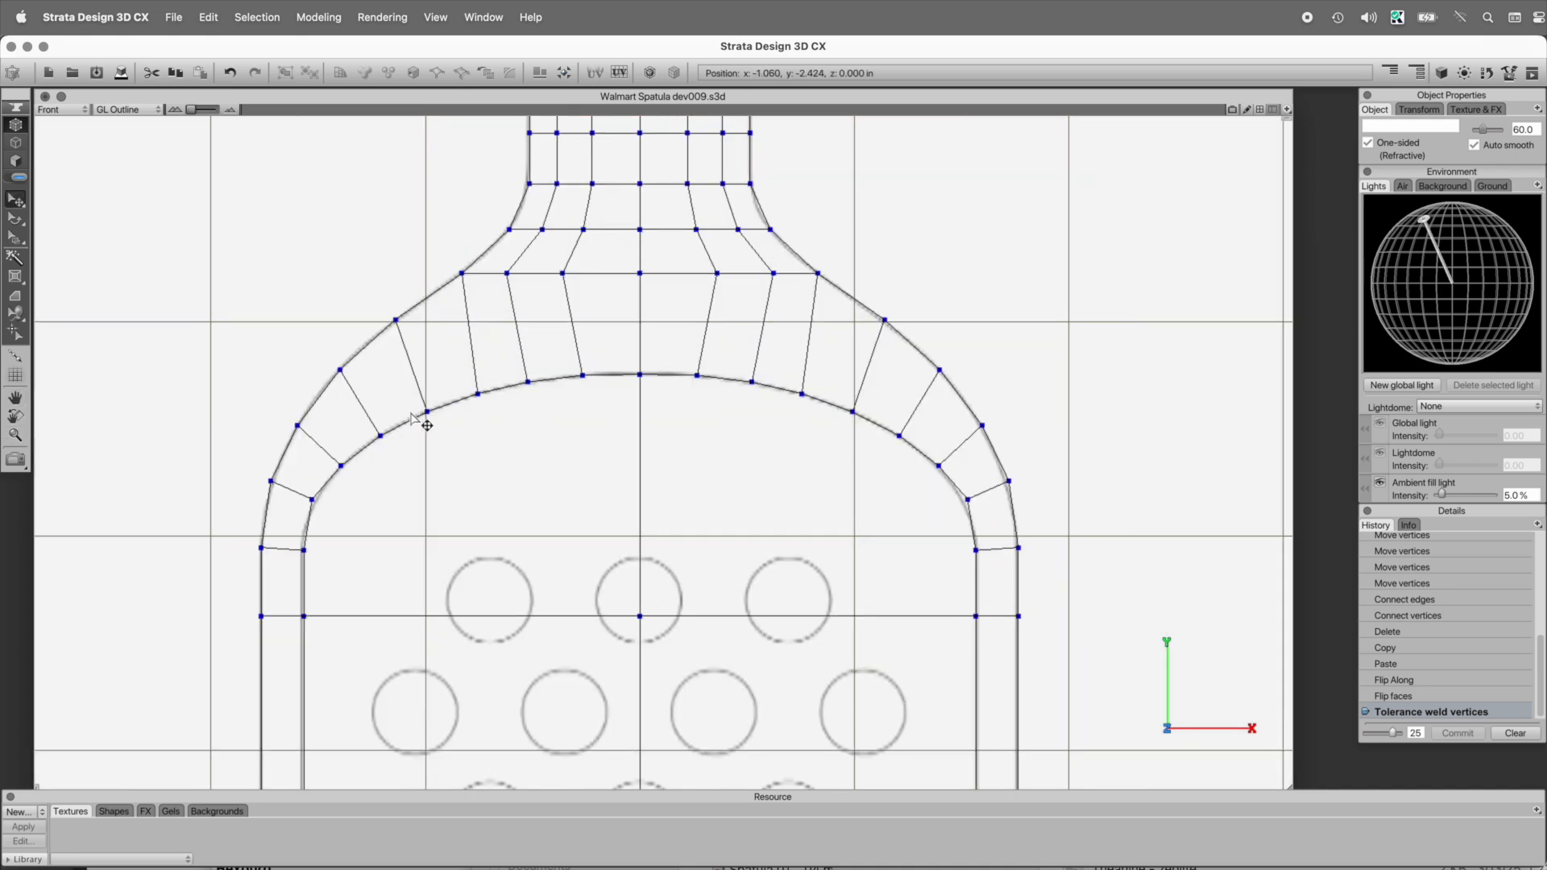
pyautogui.press('alt+super+space')
pyautogui.keyDown('alt'); pyautogui.keyDown('super'); pyautogui.click(716, 371); pyautogui.keyUp('super'); pyautogui.keyUp('alt')
pyautogui.press('space')
pyautogui.press('alt+super+space')
pyautogui.keyDown('alt'); pyautogui.keyDown('super'); pyautogui.click(745, 491); pyautogui.keyUp('super'); pyautogui.keyUp('alt')
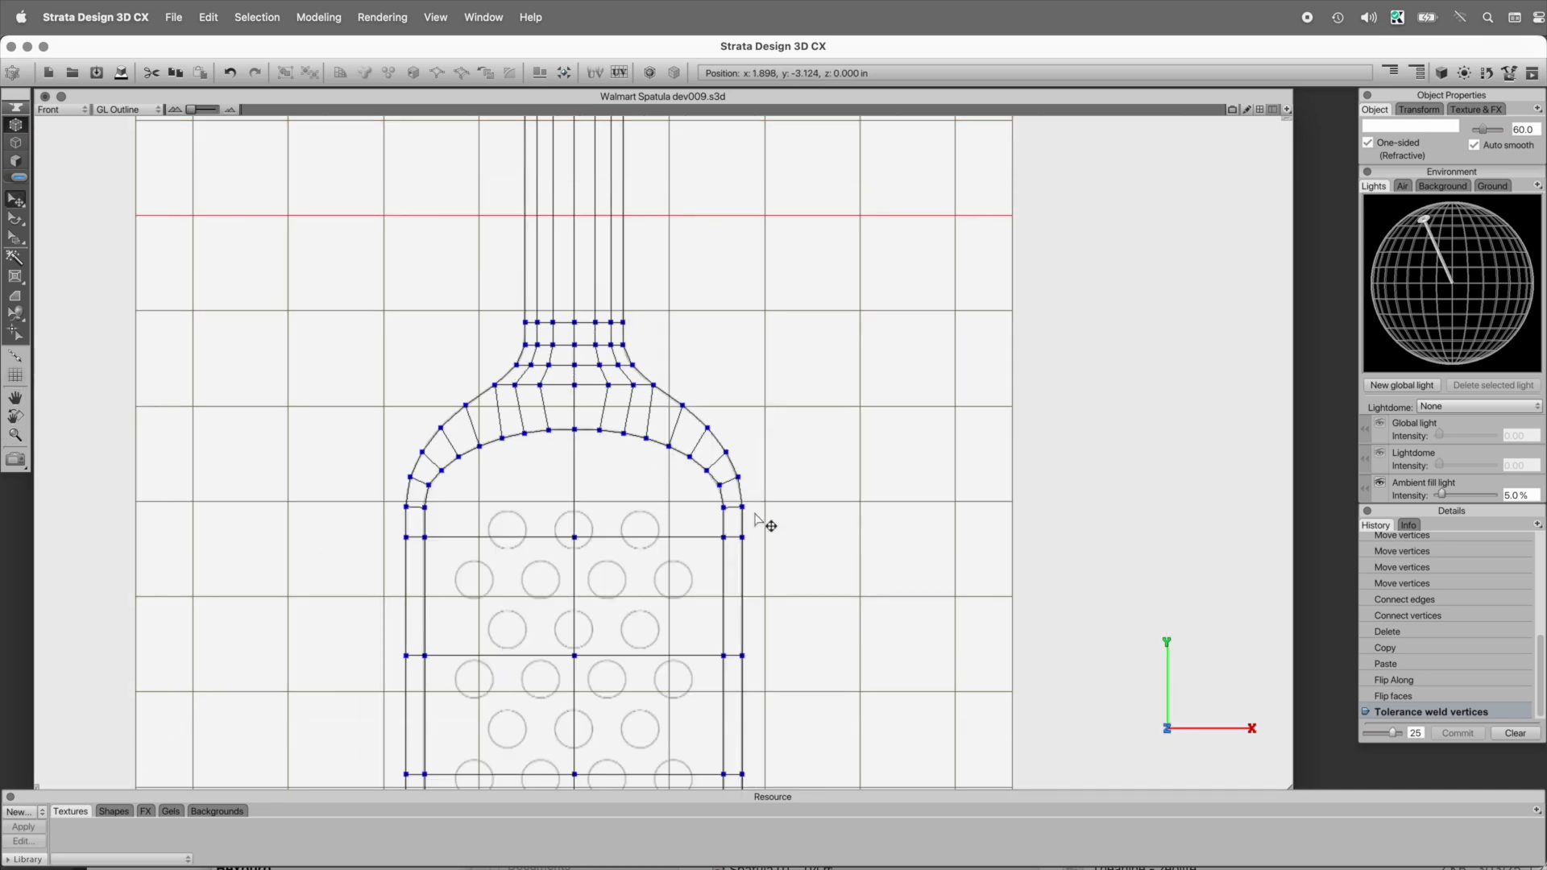
# - Inspect the X grid template's settings and side.psd image in right view, compare the flat mesh with the side profile, and return to front view
pyautogui.click(60, 110)
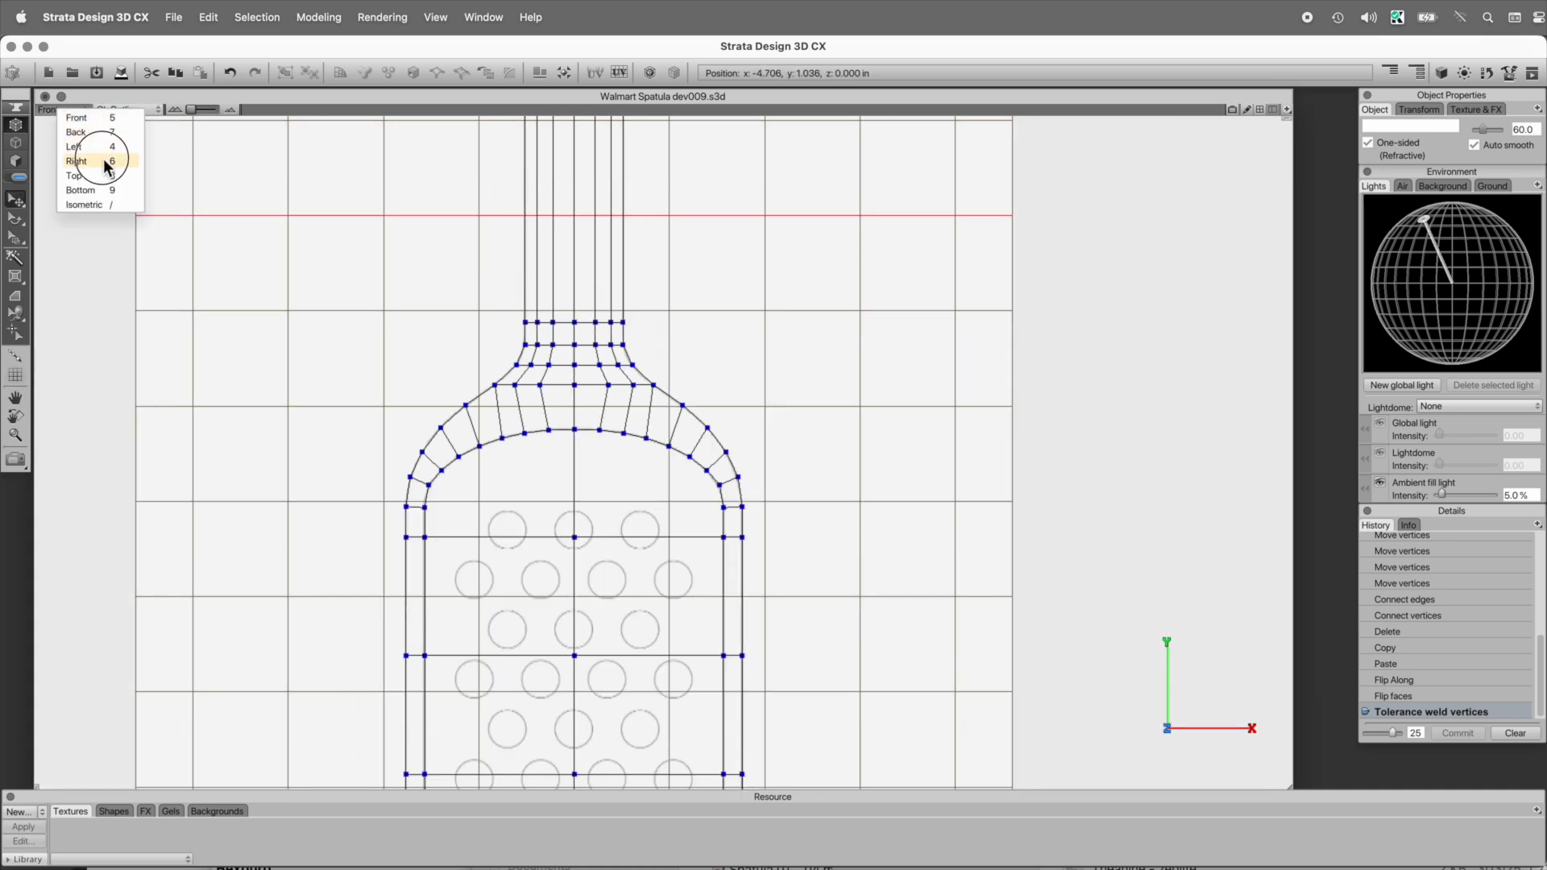
pyautogui.click(76, 161)
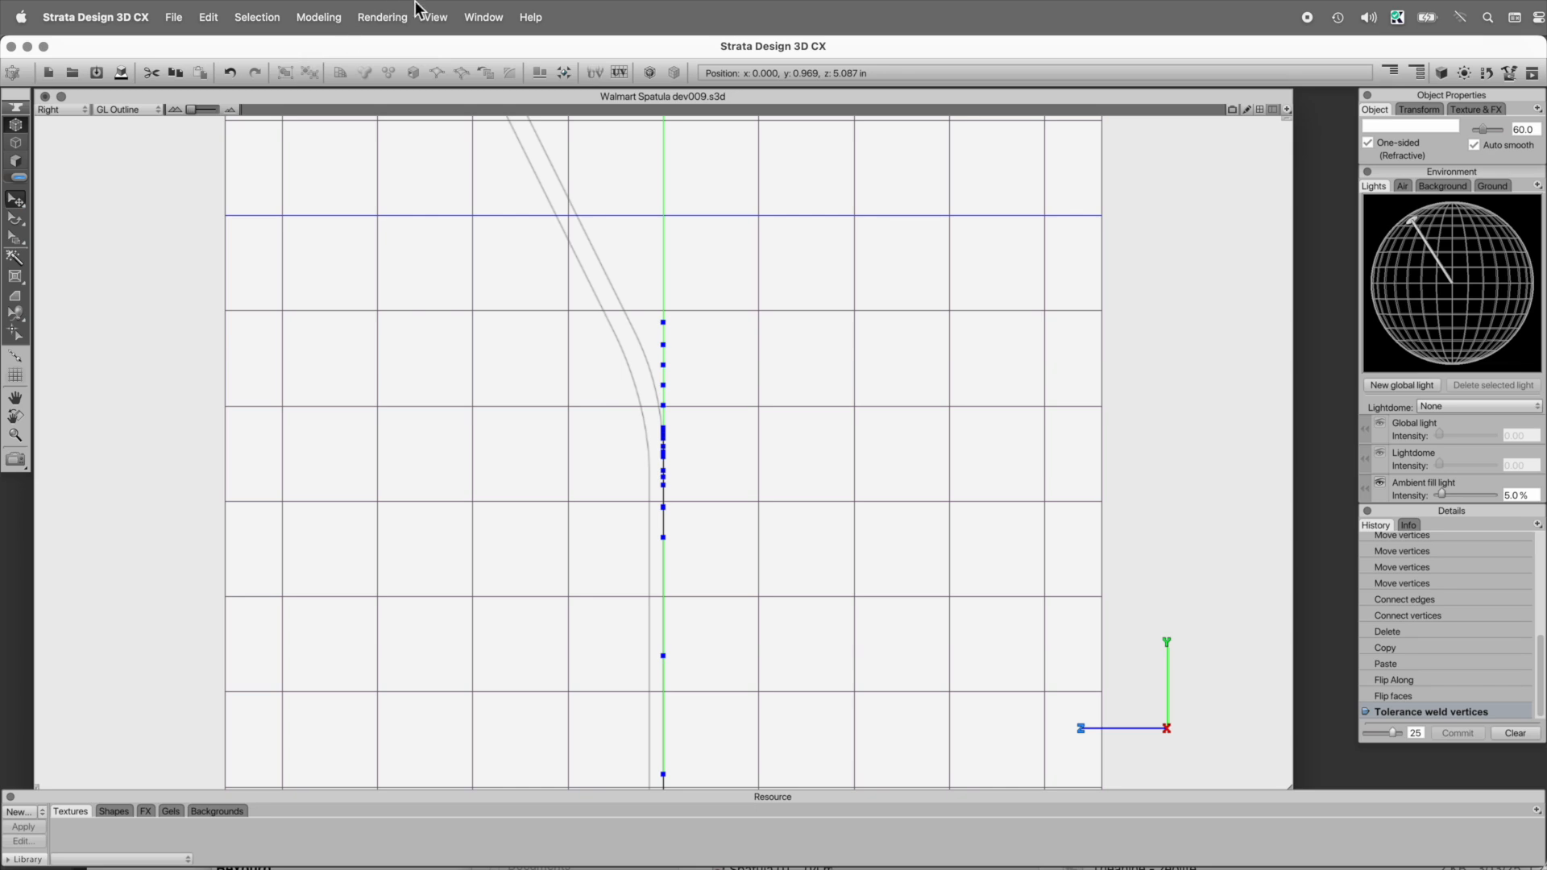
pyautogui.click(439, 13)
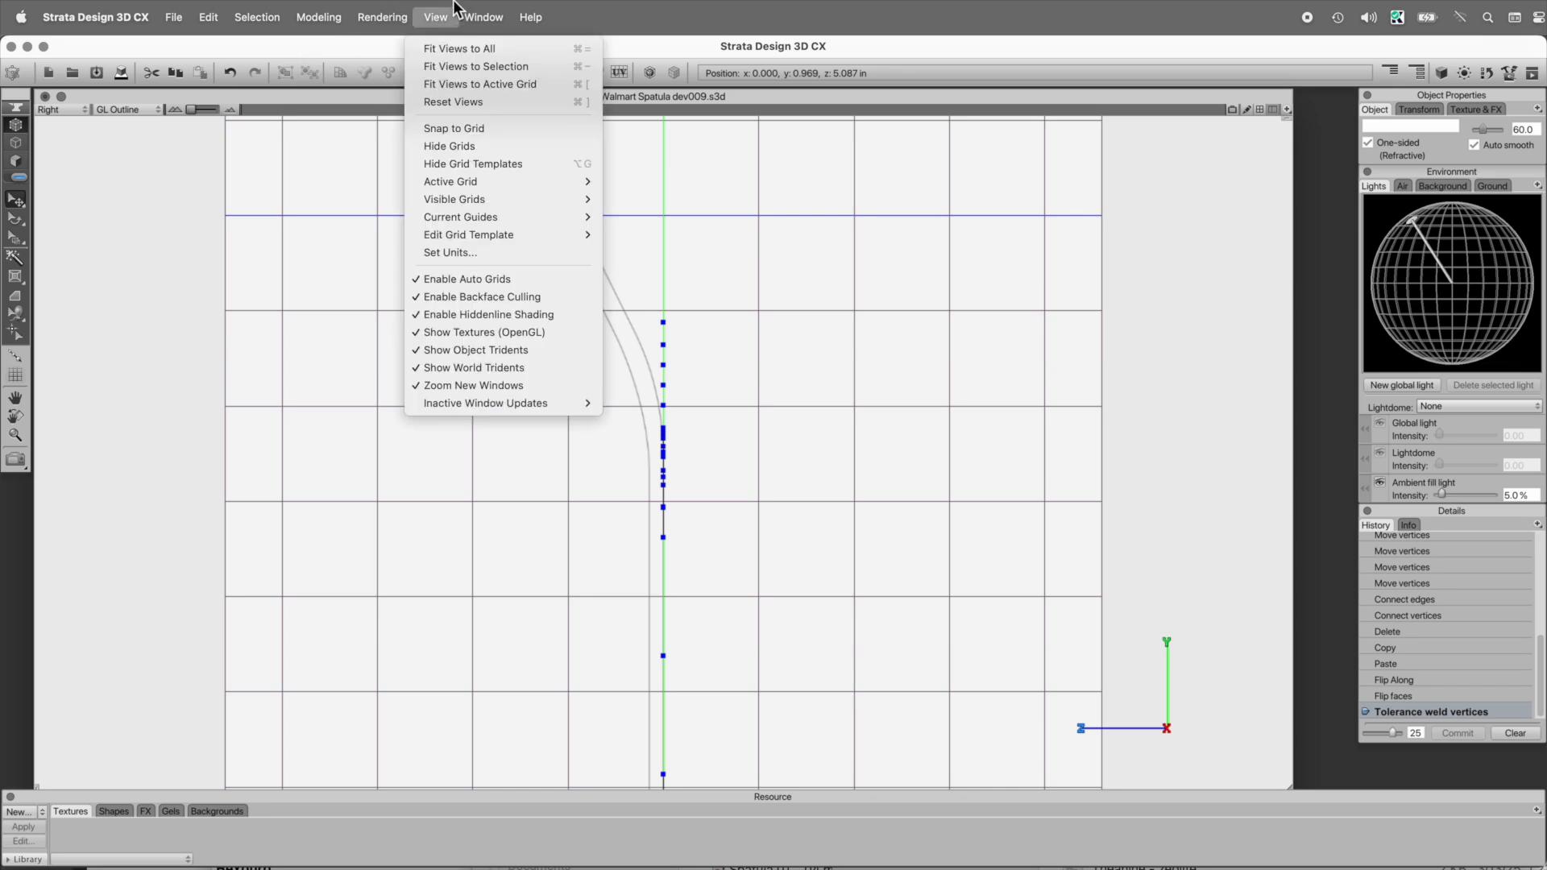
pyautogui.click(463, 235)
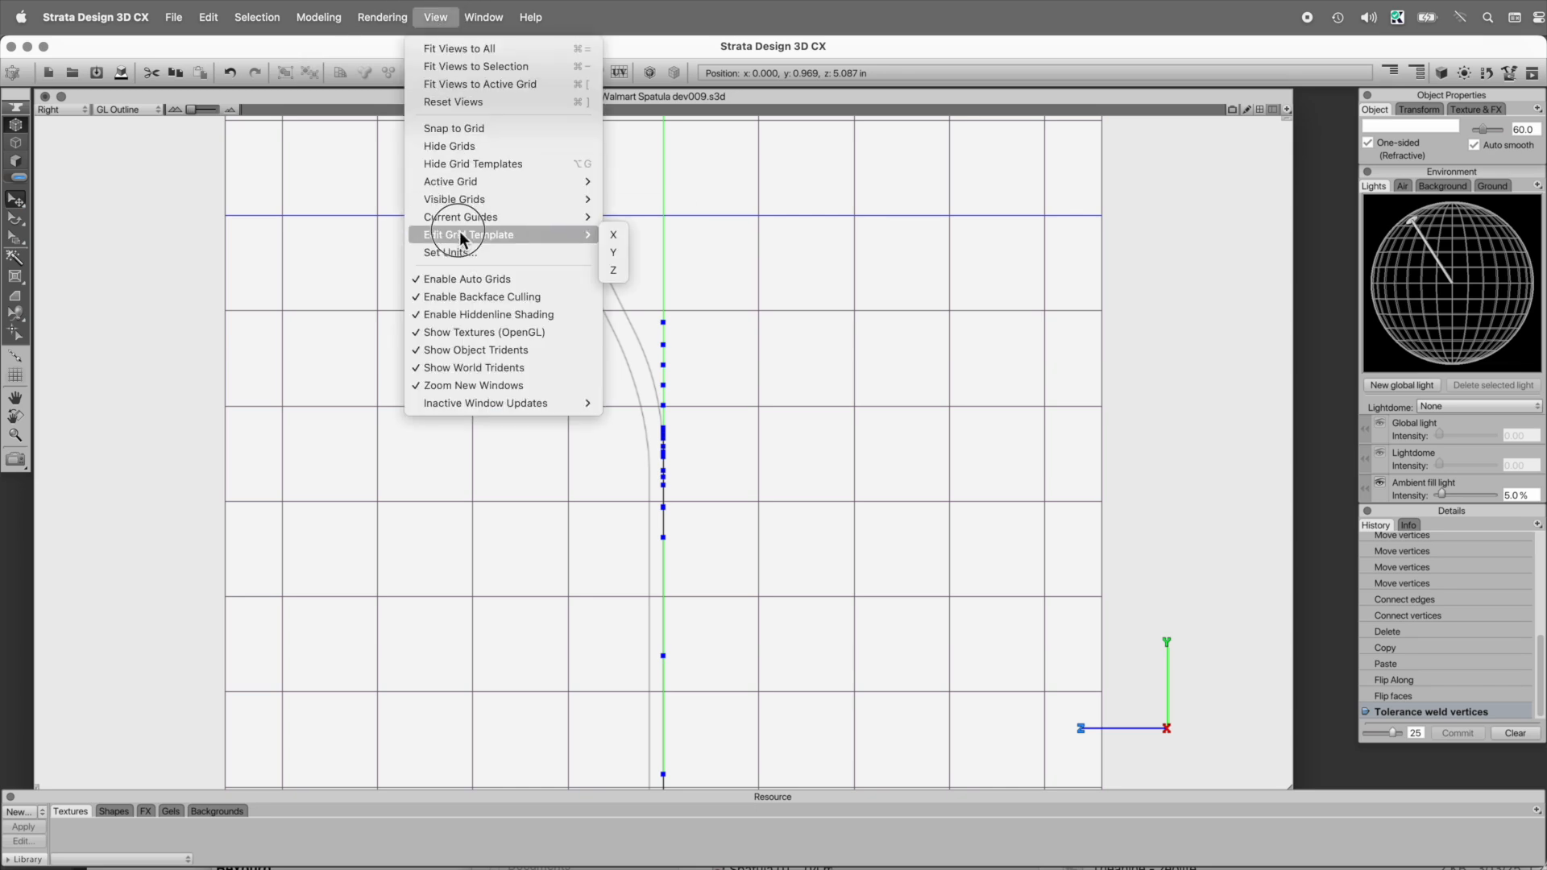
pyautogui.click(622, 229)
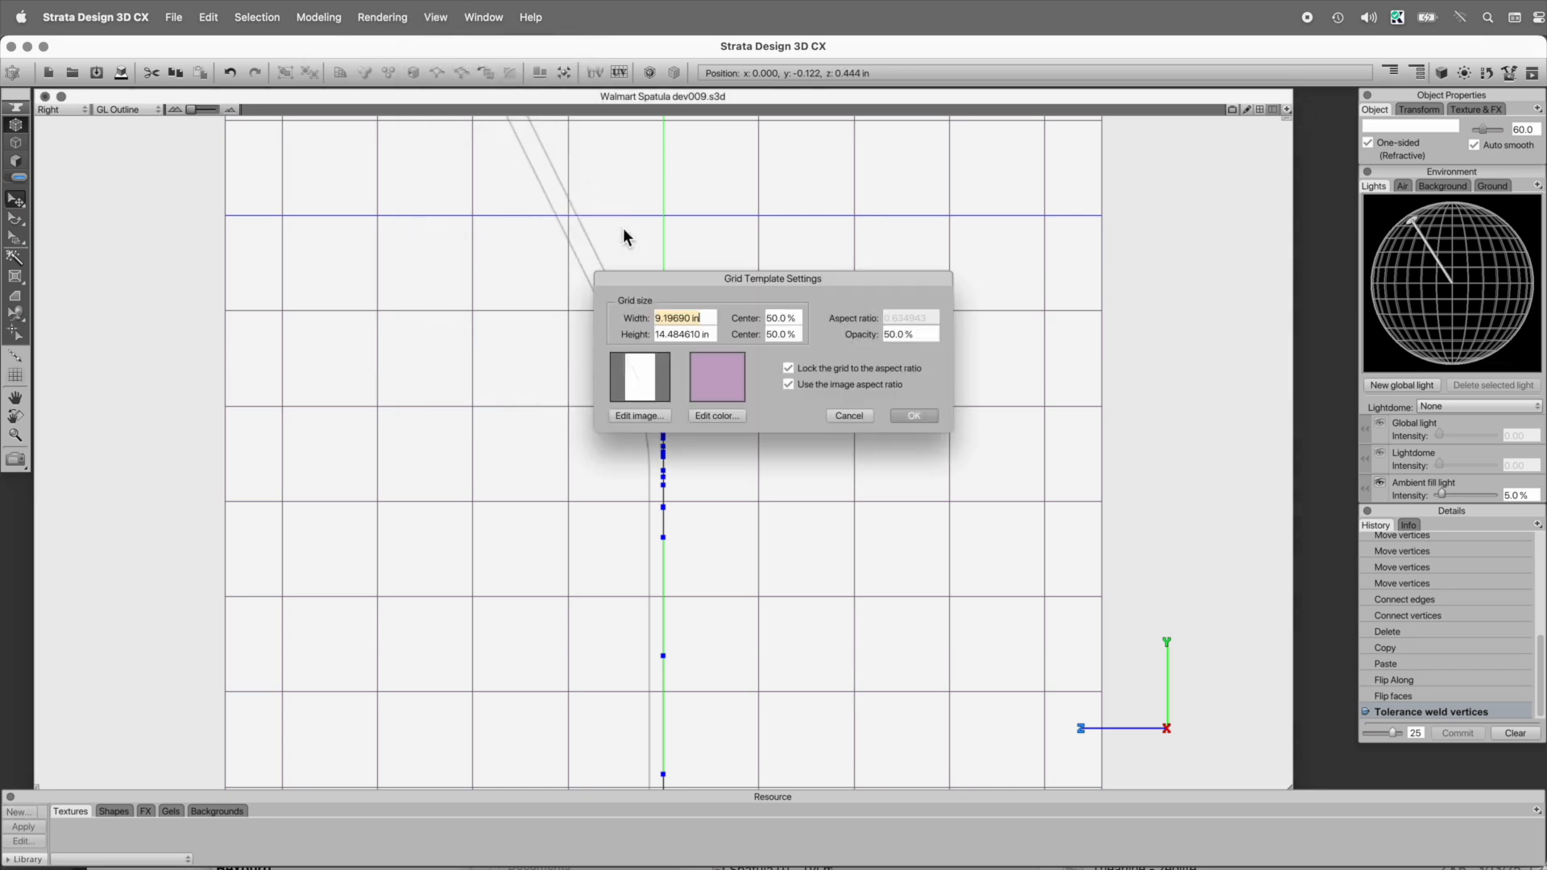
pyautogui.click(646, 371)
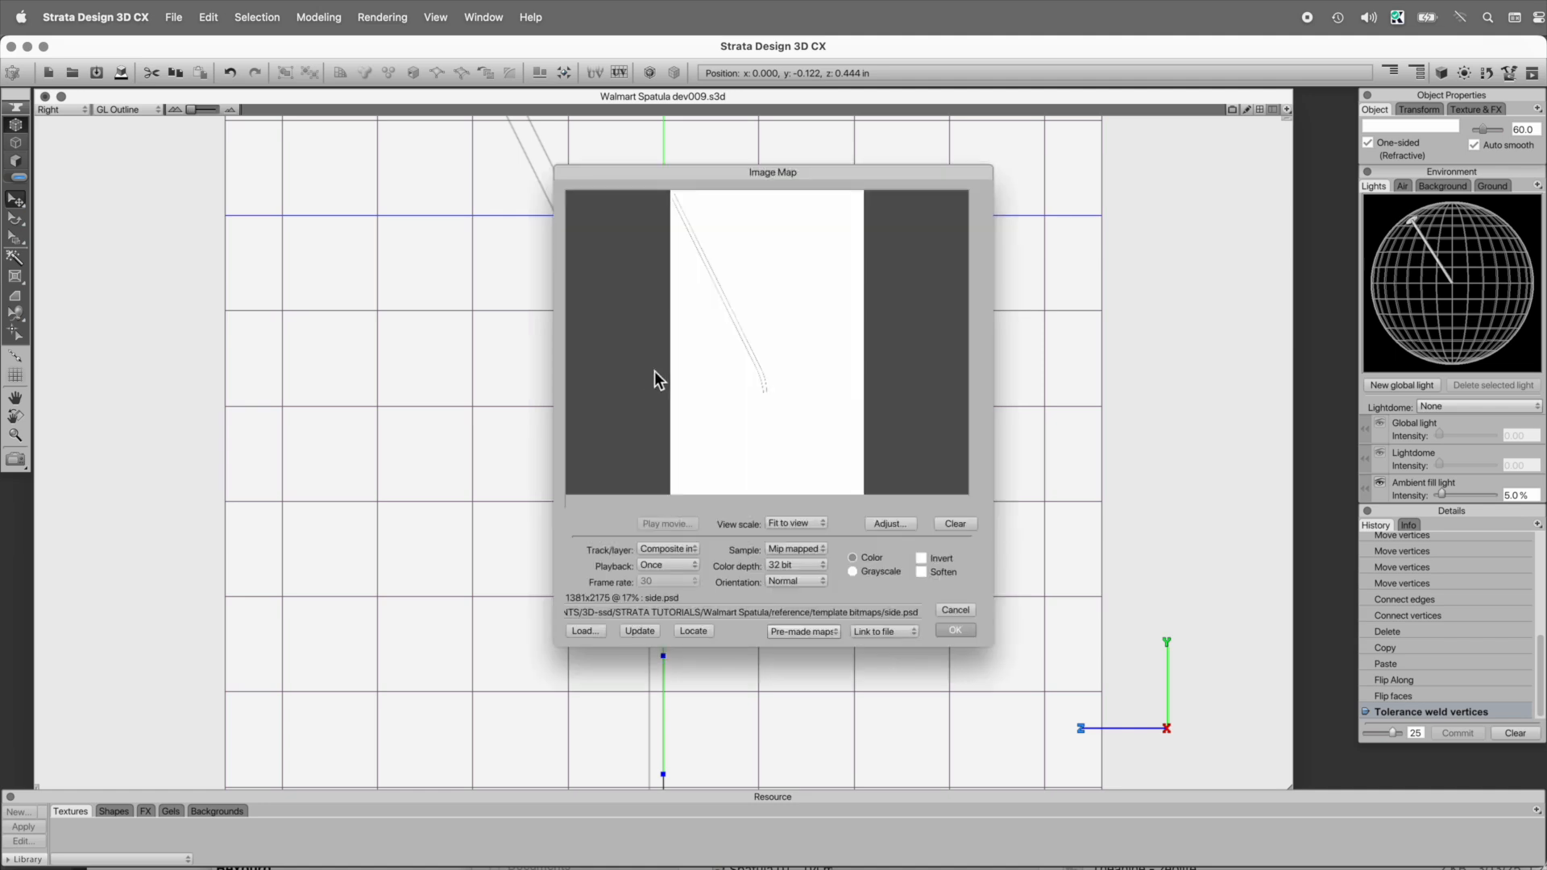
pyautogui.click(955, 611)
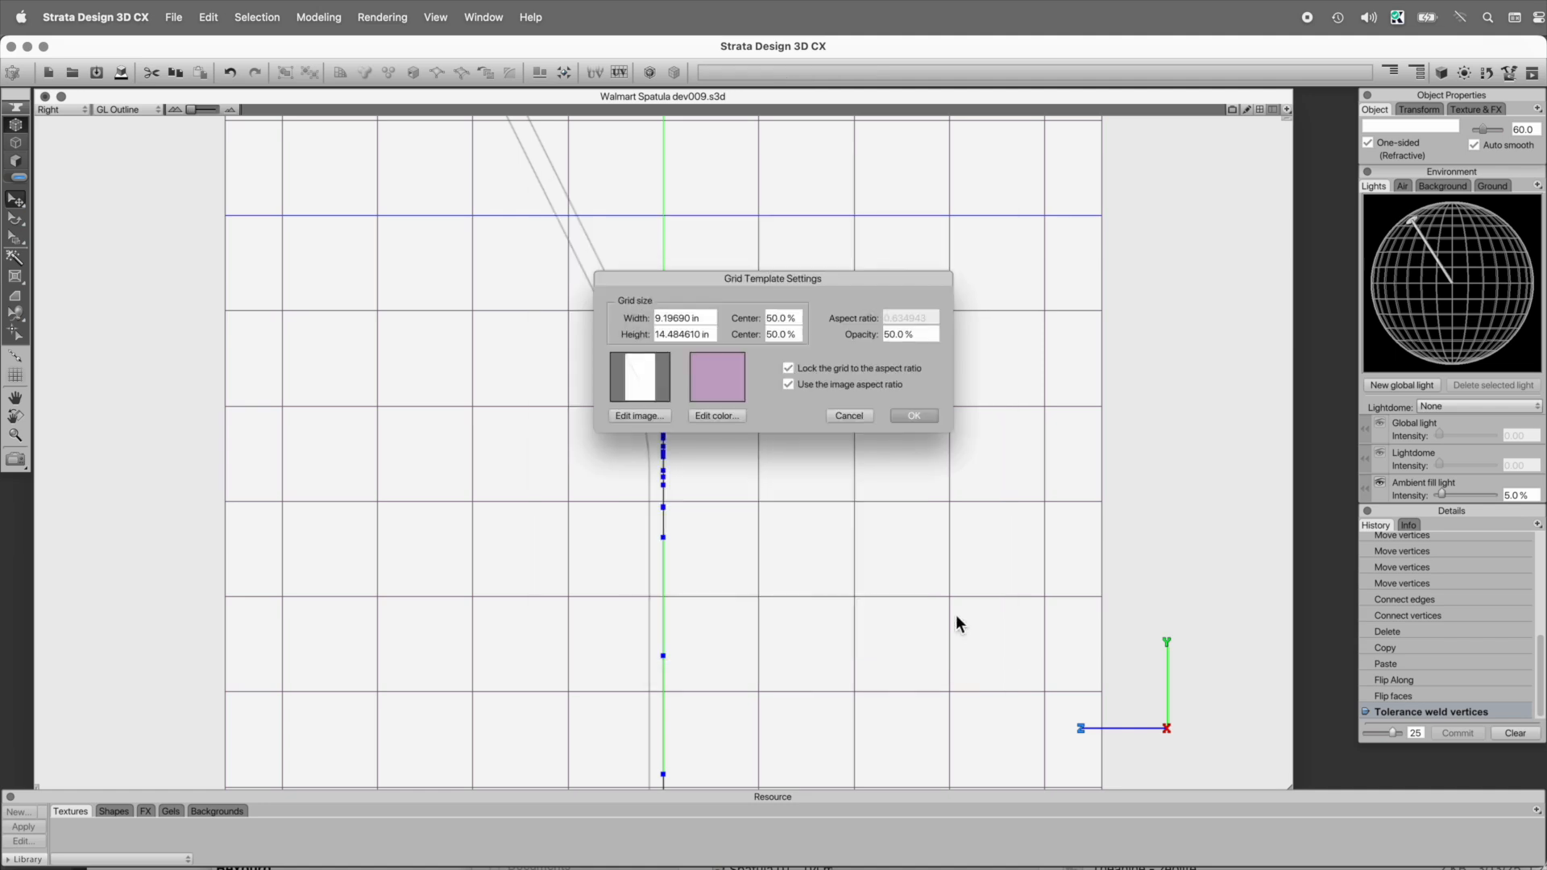
pyautogui.click(860, 416)
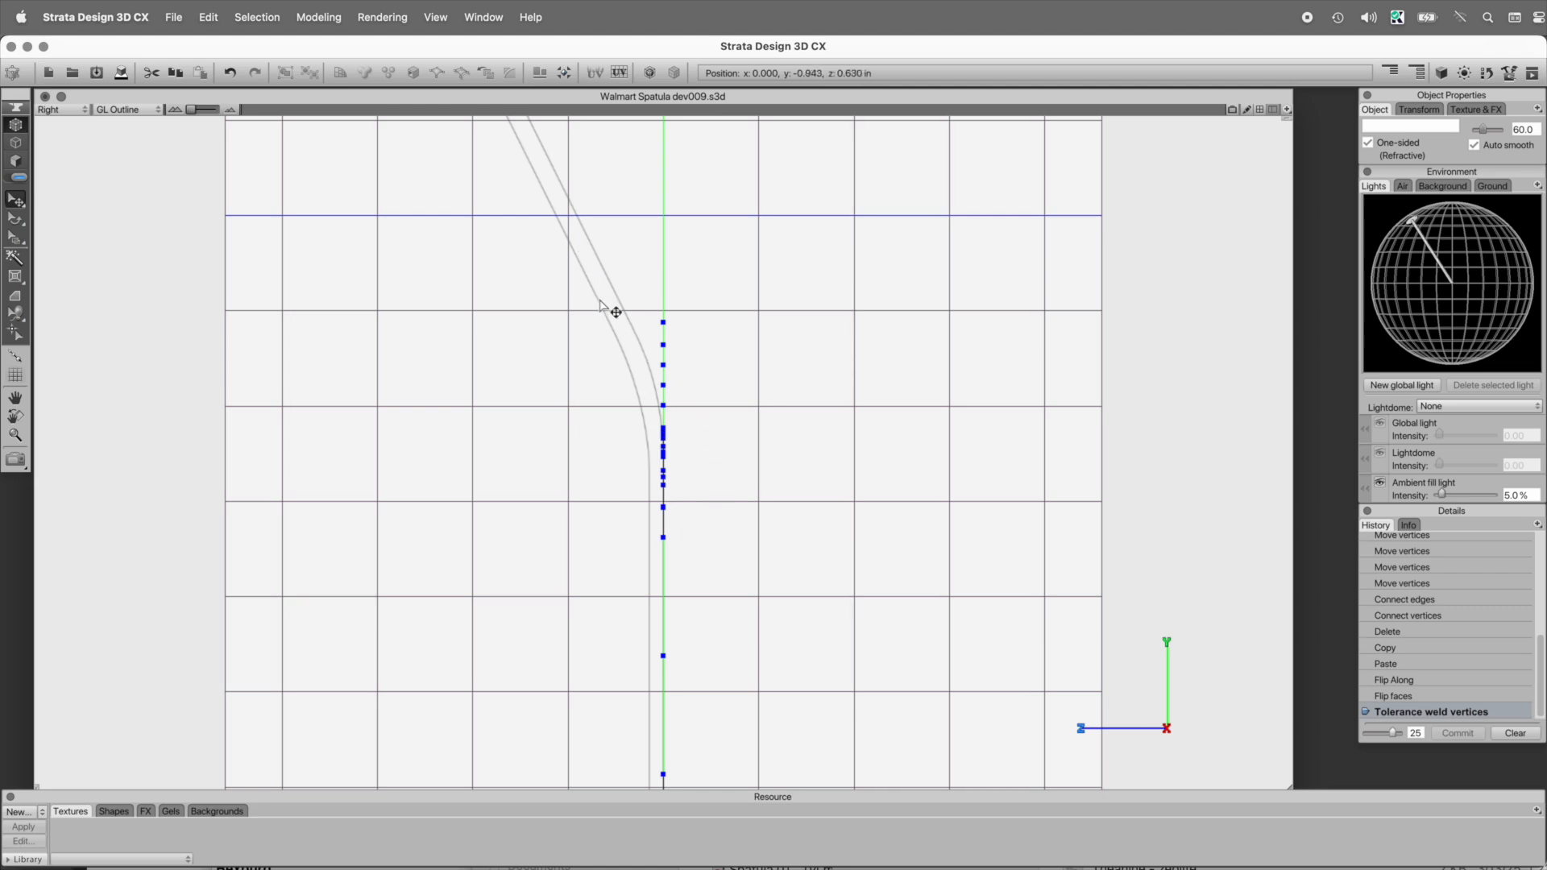
pyautogui.hotkey('alt', 'space')
pyautogui.moveTo(630, 557); pyautogui.dragTo(701, 545)
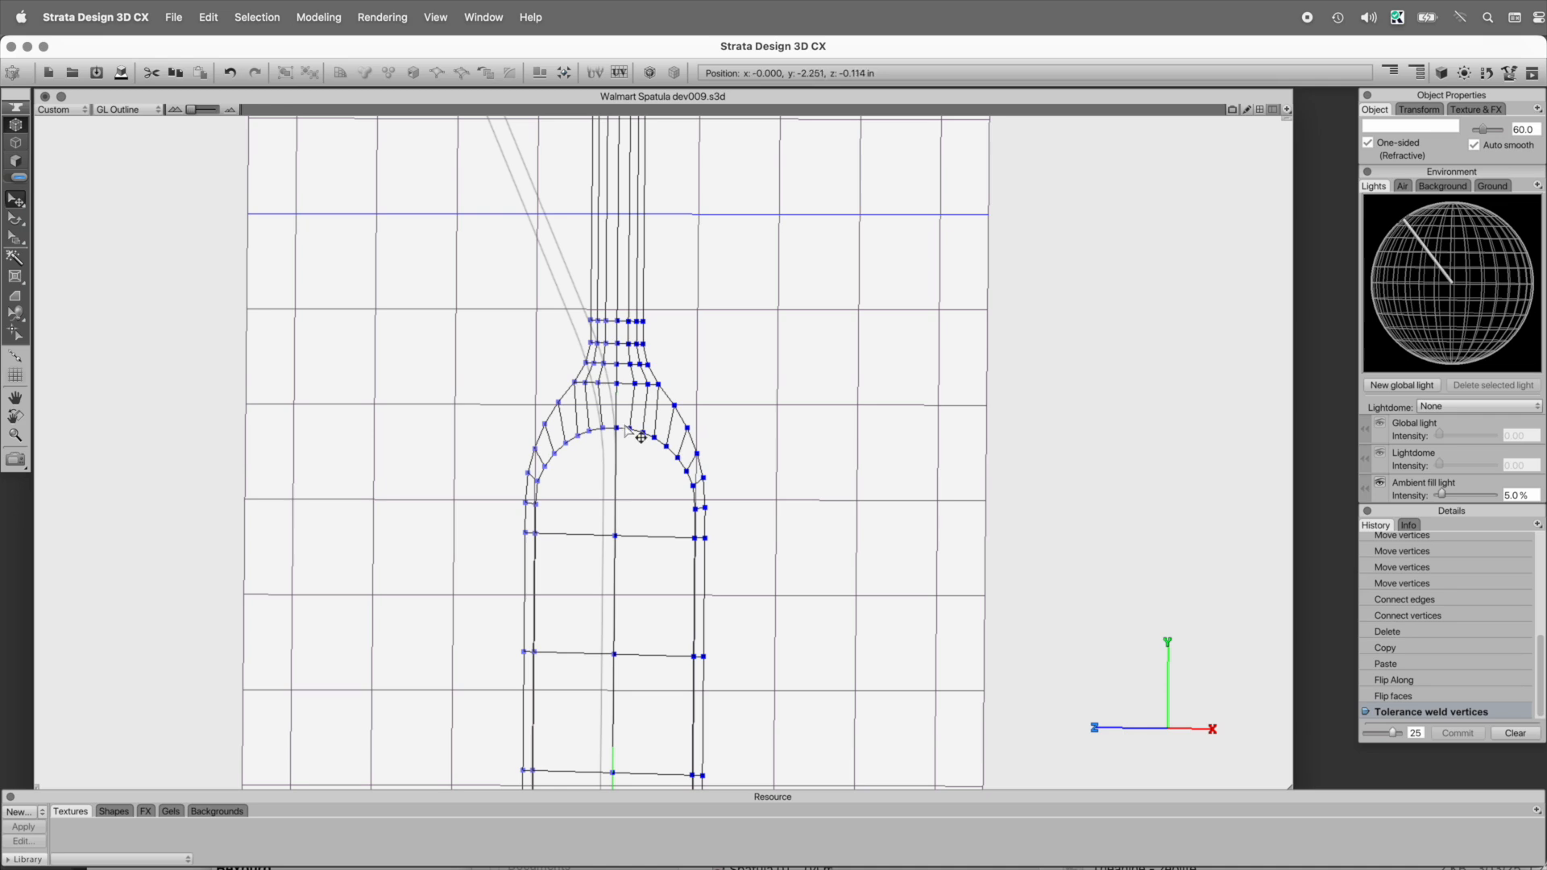
pyautogui.press('super+1')
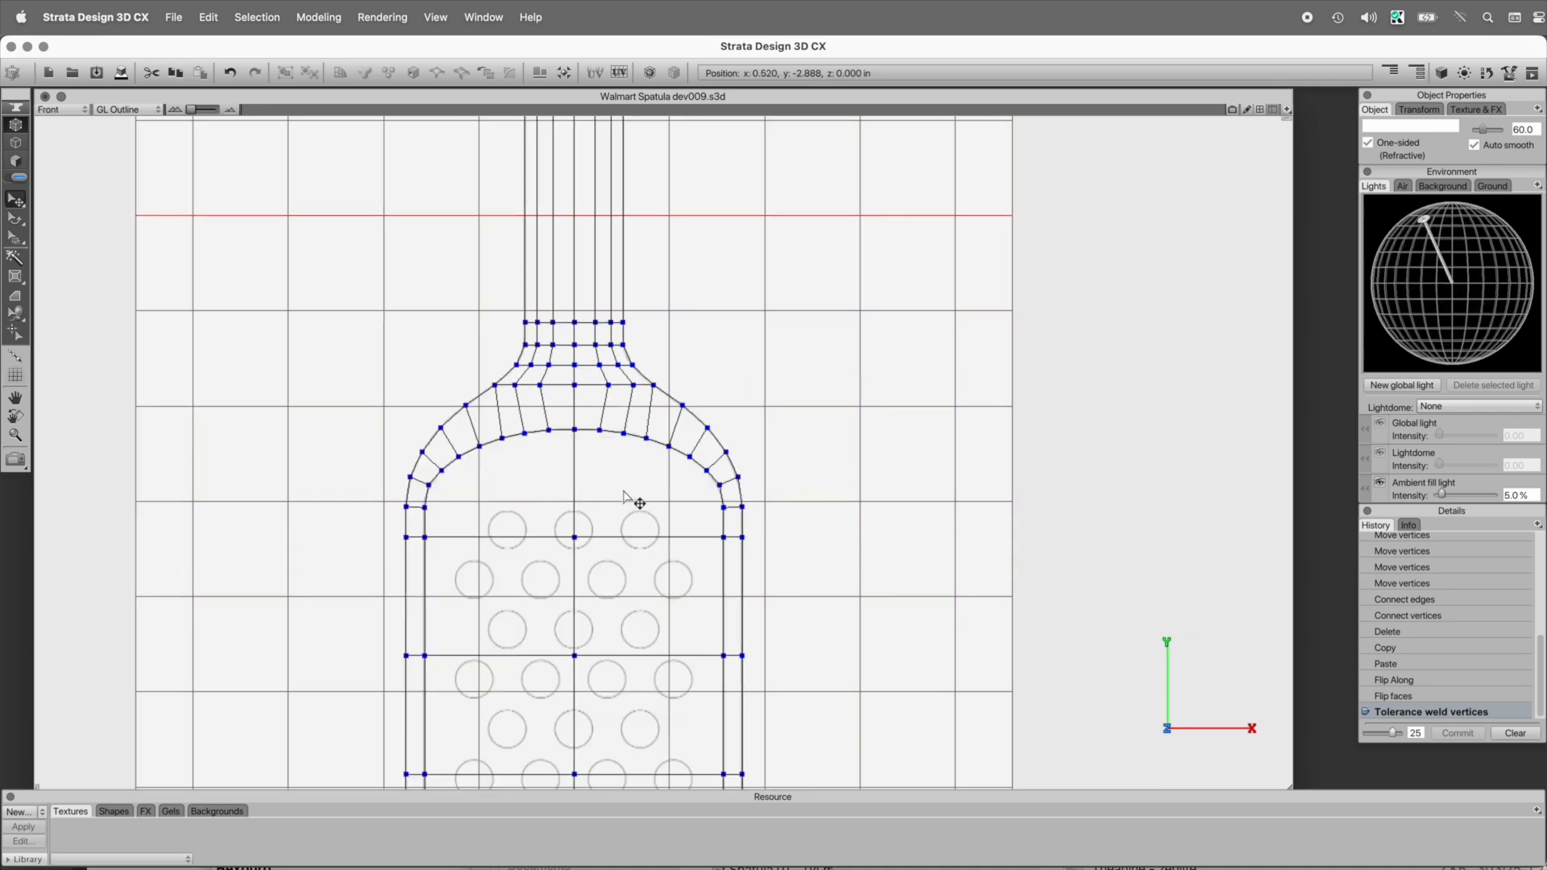
# - Select the two large faces between the blade's arc and the upper cross line and delete them
pyautogui.moveTo(306, 272); pyautogui.dragTo(883, 621)
pyautogui.click(16, 161)
pyautogui.click(473, 524)
pyautogui.click(777, 513)
pyautogui.keyDown('shift'); pyautogui.click(588, 516); pyautogui.keyUp('shift')
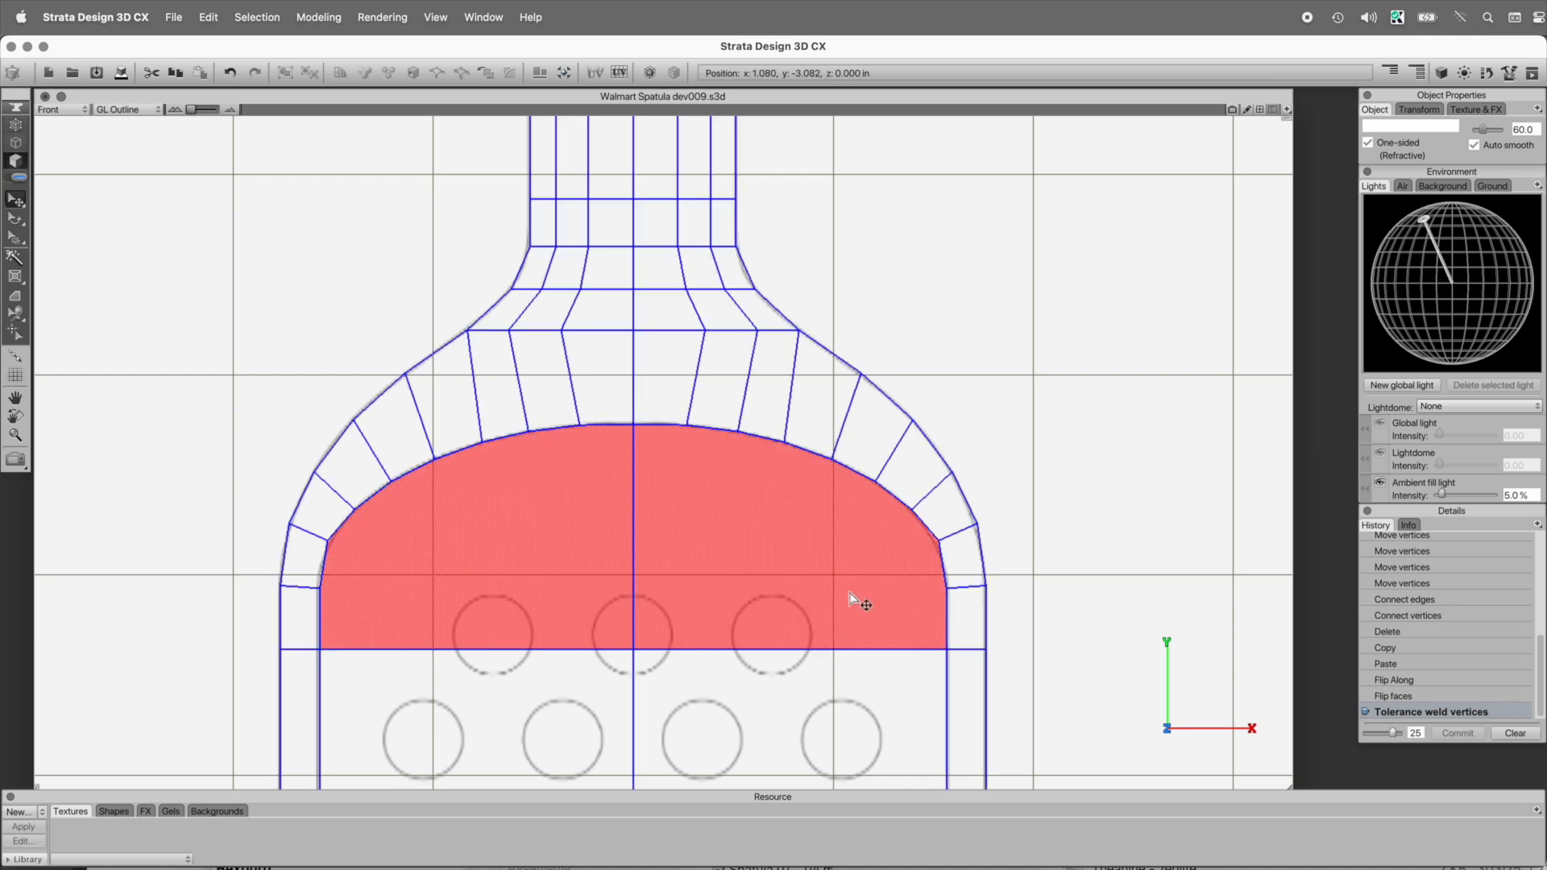
pyautogui.rightClick(849, 594)
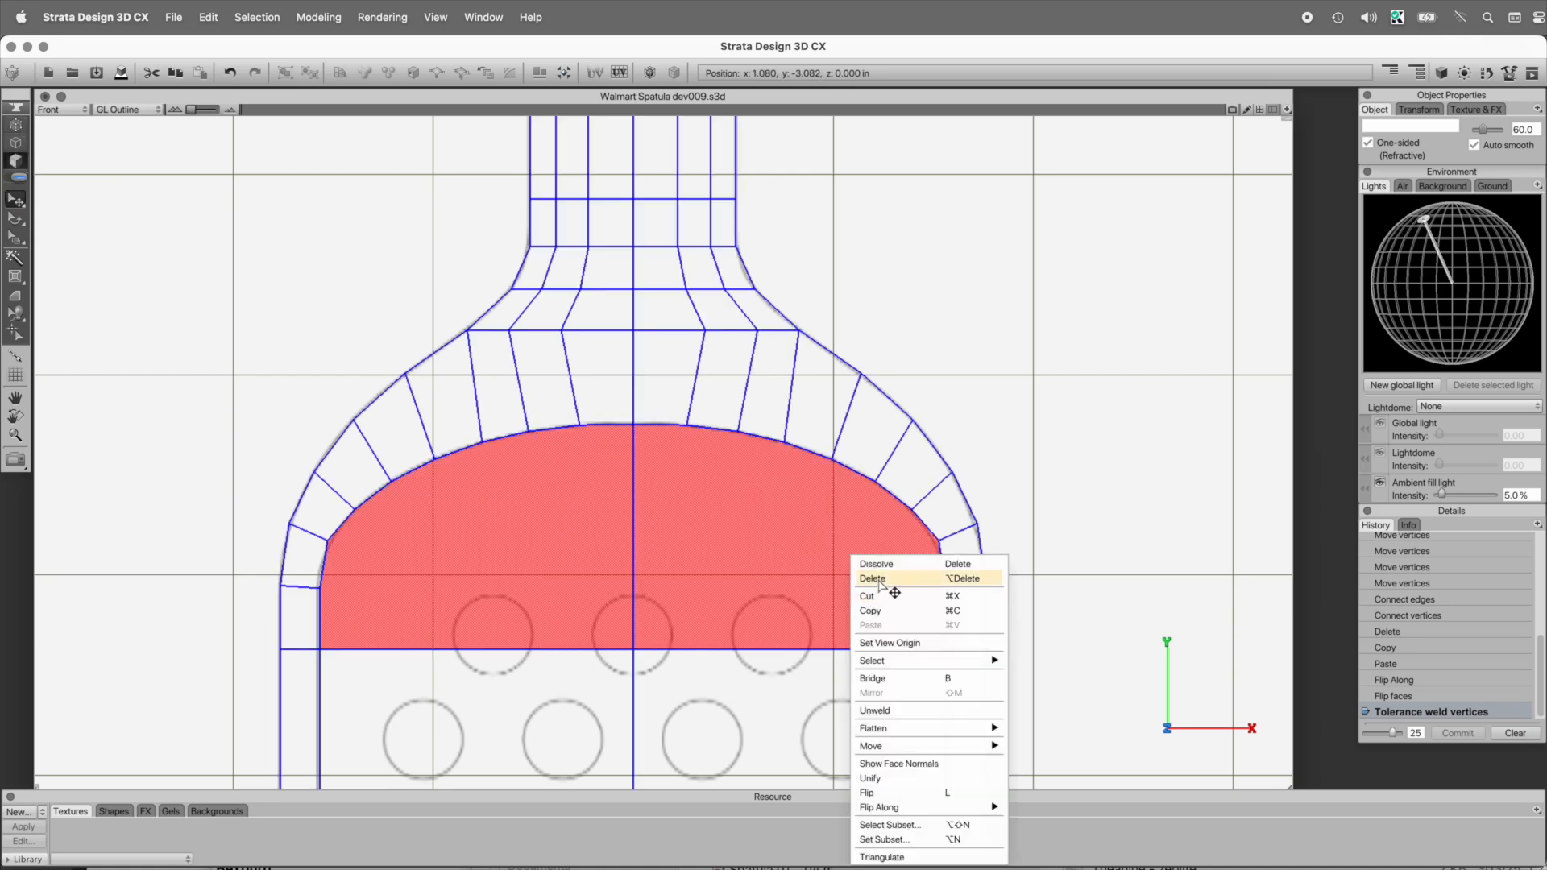
pyautogui.click(873, 578)
# - Display the mesh in hidden-line shading and turn the global light toward the front to brighten the faces
pyautogui.press('super+shift+h')
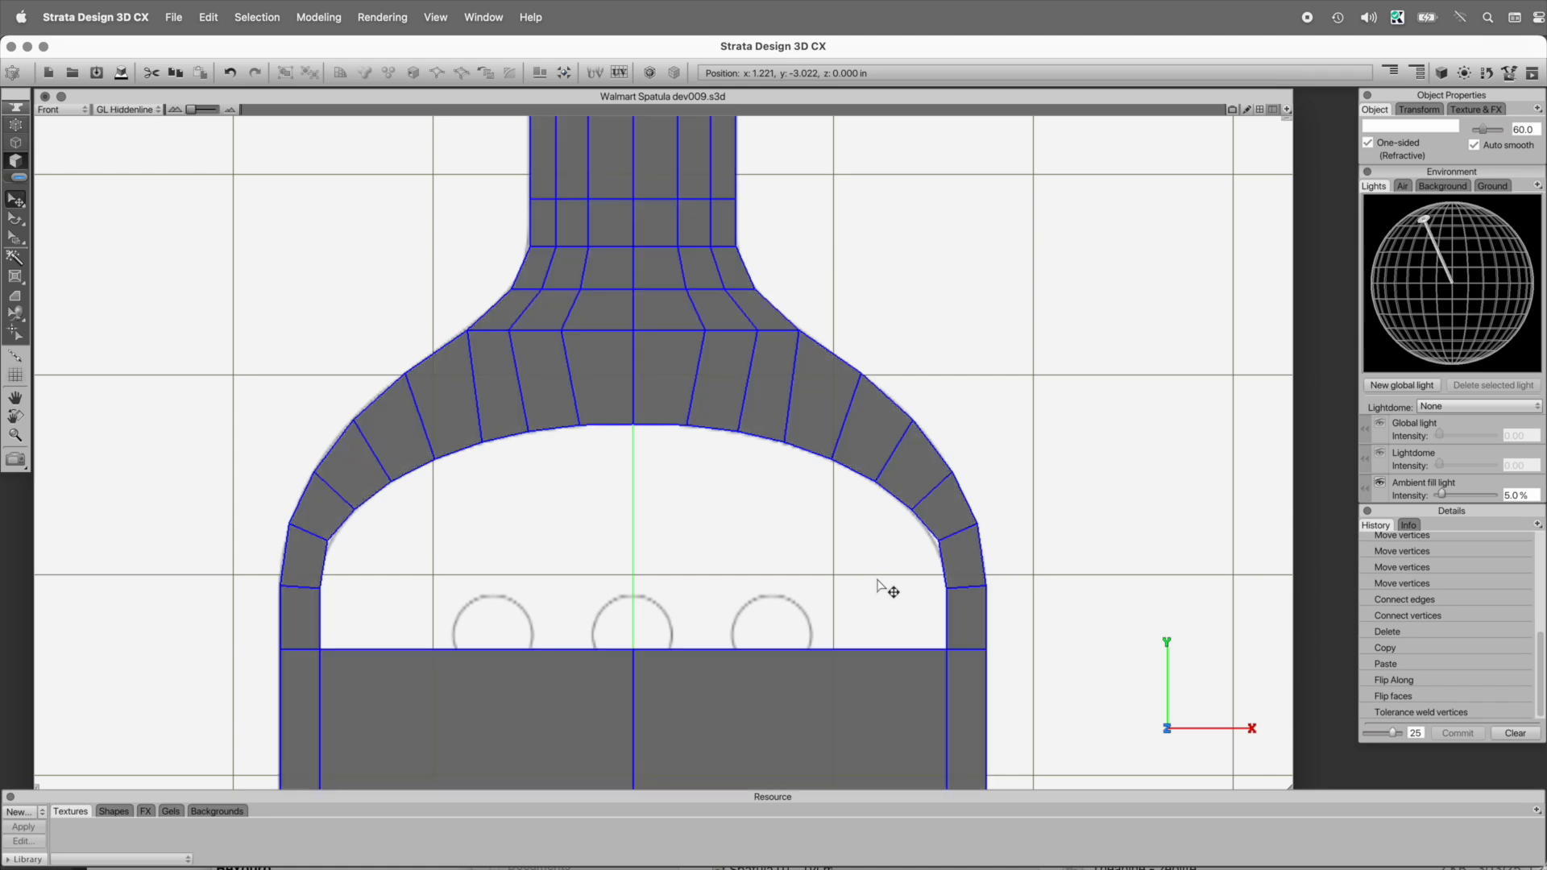
pyautogui.click(1424, 219)
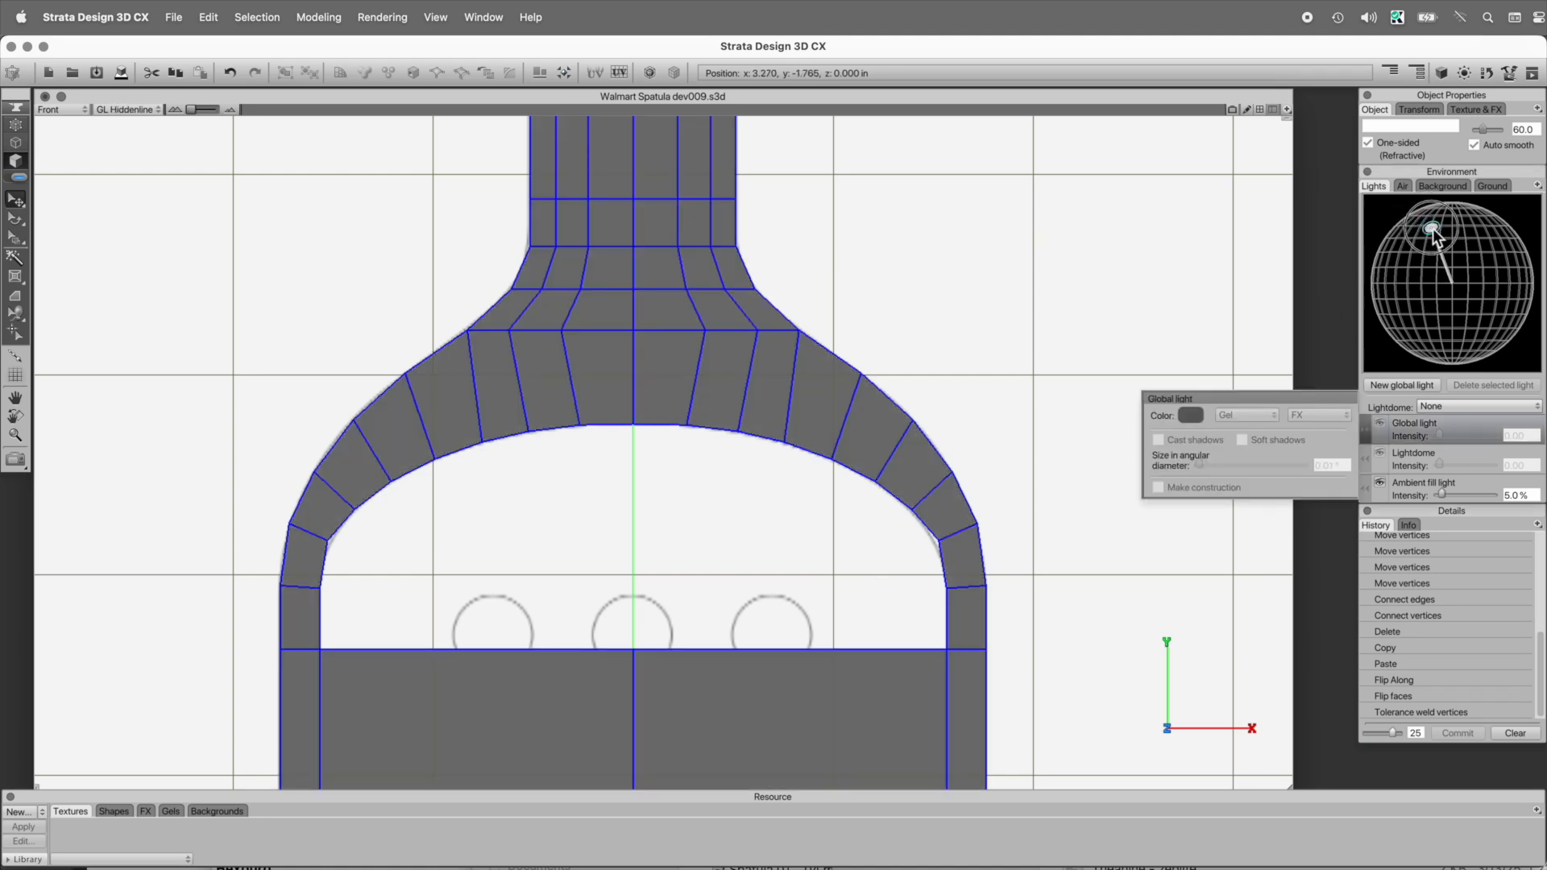
pyautogui.moveTo(1439, 240); pyautogui.dragTo(1445, 258)
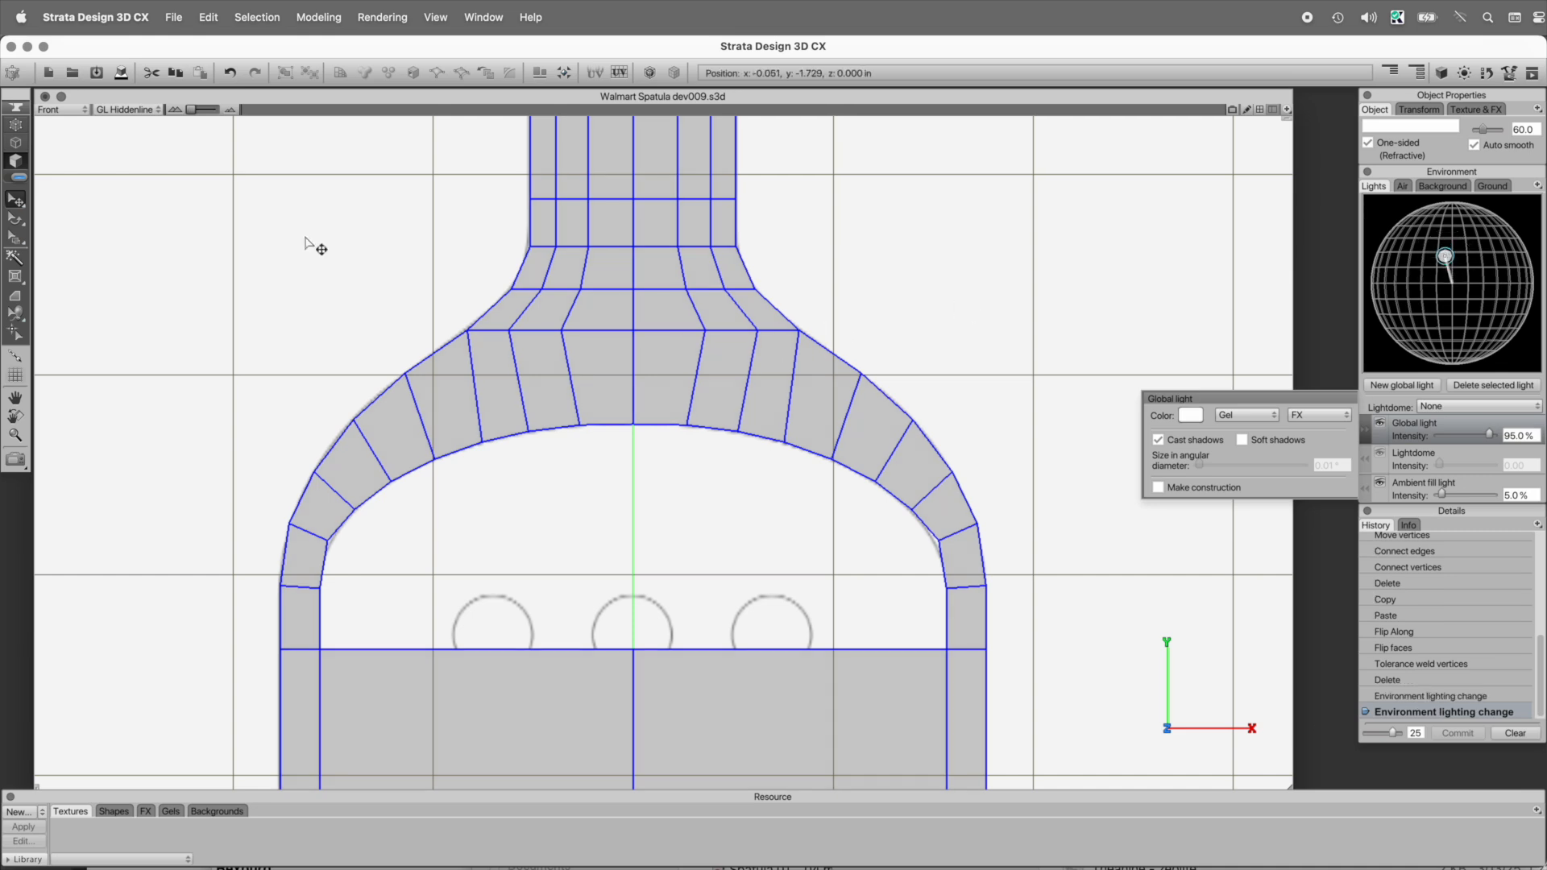
# - Select the opening's edge loop except the cross-line edges and the six central arc edges, and bridge the two sides
pyautogui.click(16, 143)
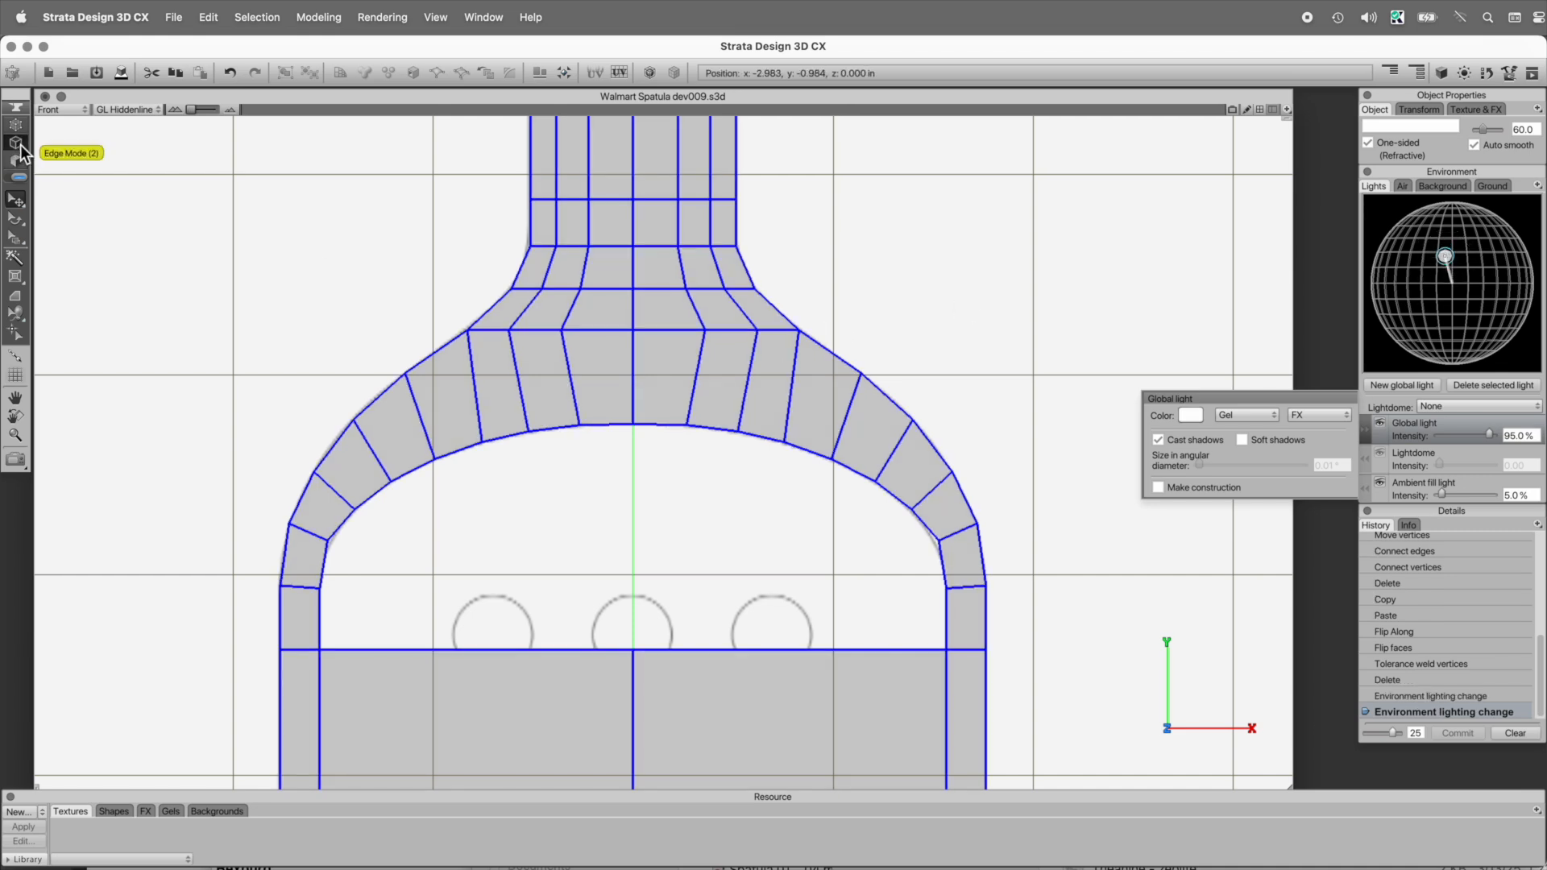
pyautogui.doubleClick(416, 476)
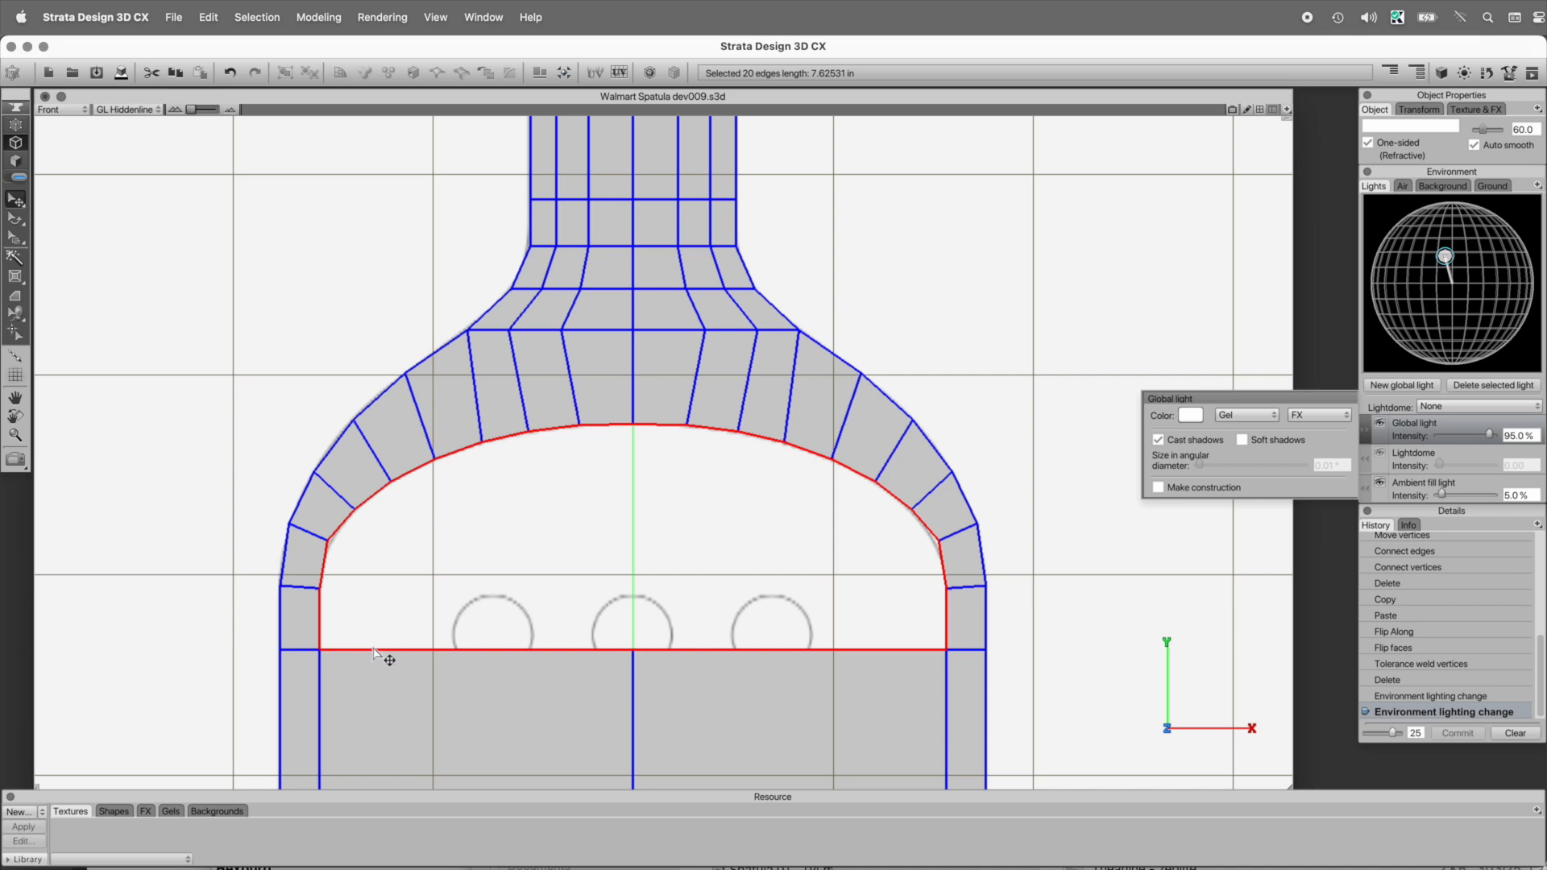
pyautogui.keyDown('shift'); pyautogui.click(569, 644); pyautogui.keyUp('shift')
pyautogui.keyDown('shift'); pyautogui.click(643, 649); pyautogui.keyUp('shift')
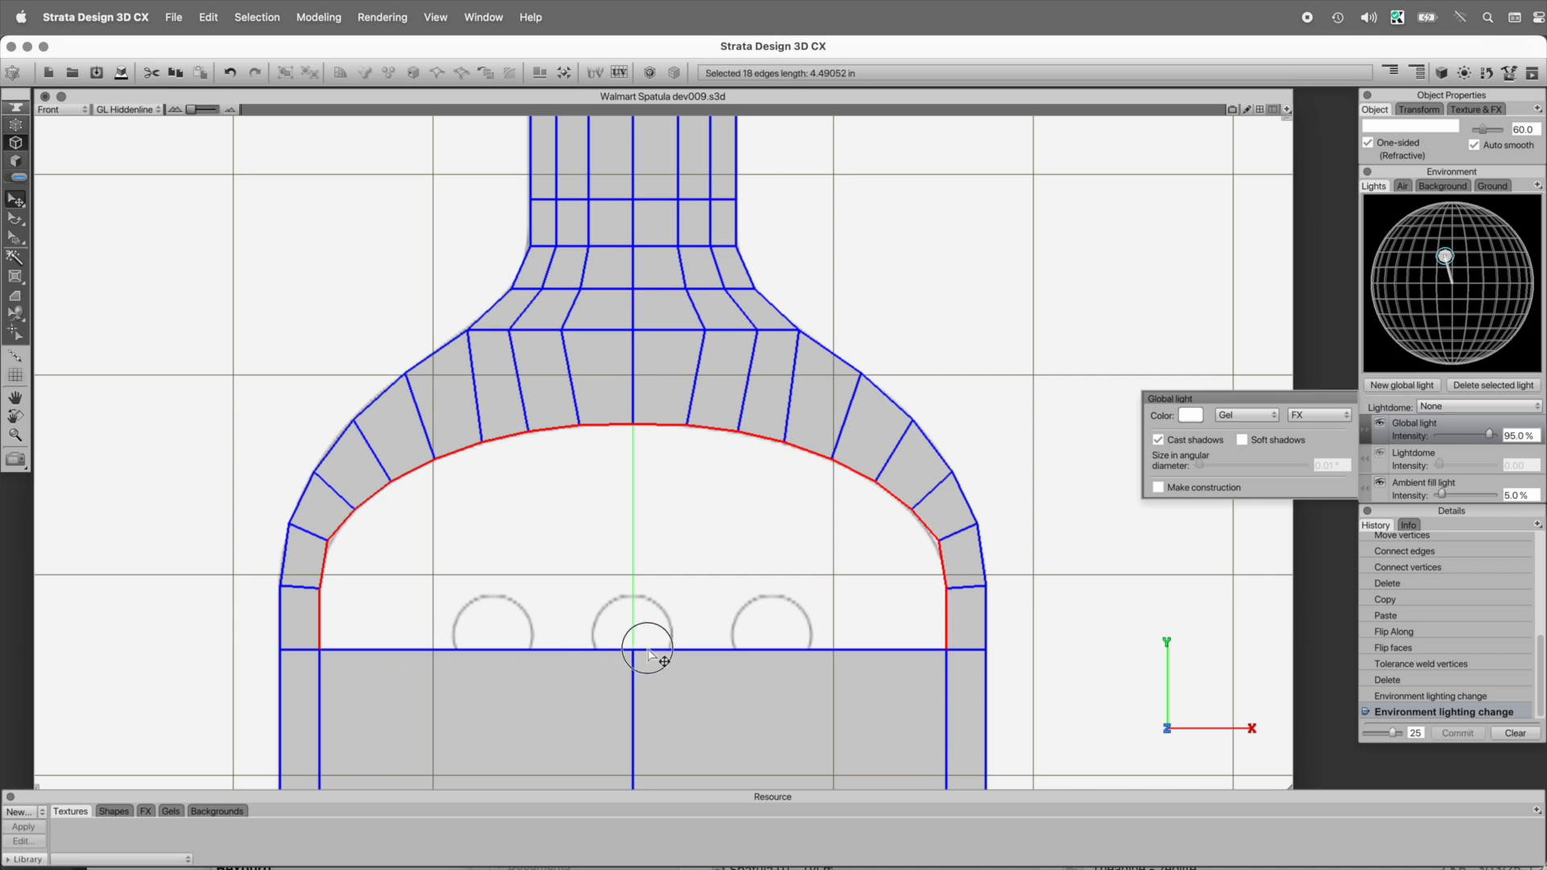
pyautogui.keyDown('shift'); pyautogui.click(603, 426); pyautogui.keyUp('shift')
pyautogui.keyDown('shift'); pyautogui.click(659, 425); pyautogui.keyUp('shift')
pyautogui.keyDown('shift'); pyautogui.click(709, 428); pyautogui.keyUp('shift')
pyautogui.keyDown('shift'); pyautogui.click(755, 436); pyautogui.keyUp('shift')
pyautogui.keyDown('shift'); pyautogui.click(554, 428); pyautogui.keyUp('shift')
pyautogui.keyDown('shift'); pyautogui.click(504, 436); pyautogui.keyUp('shift')
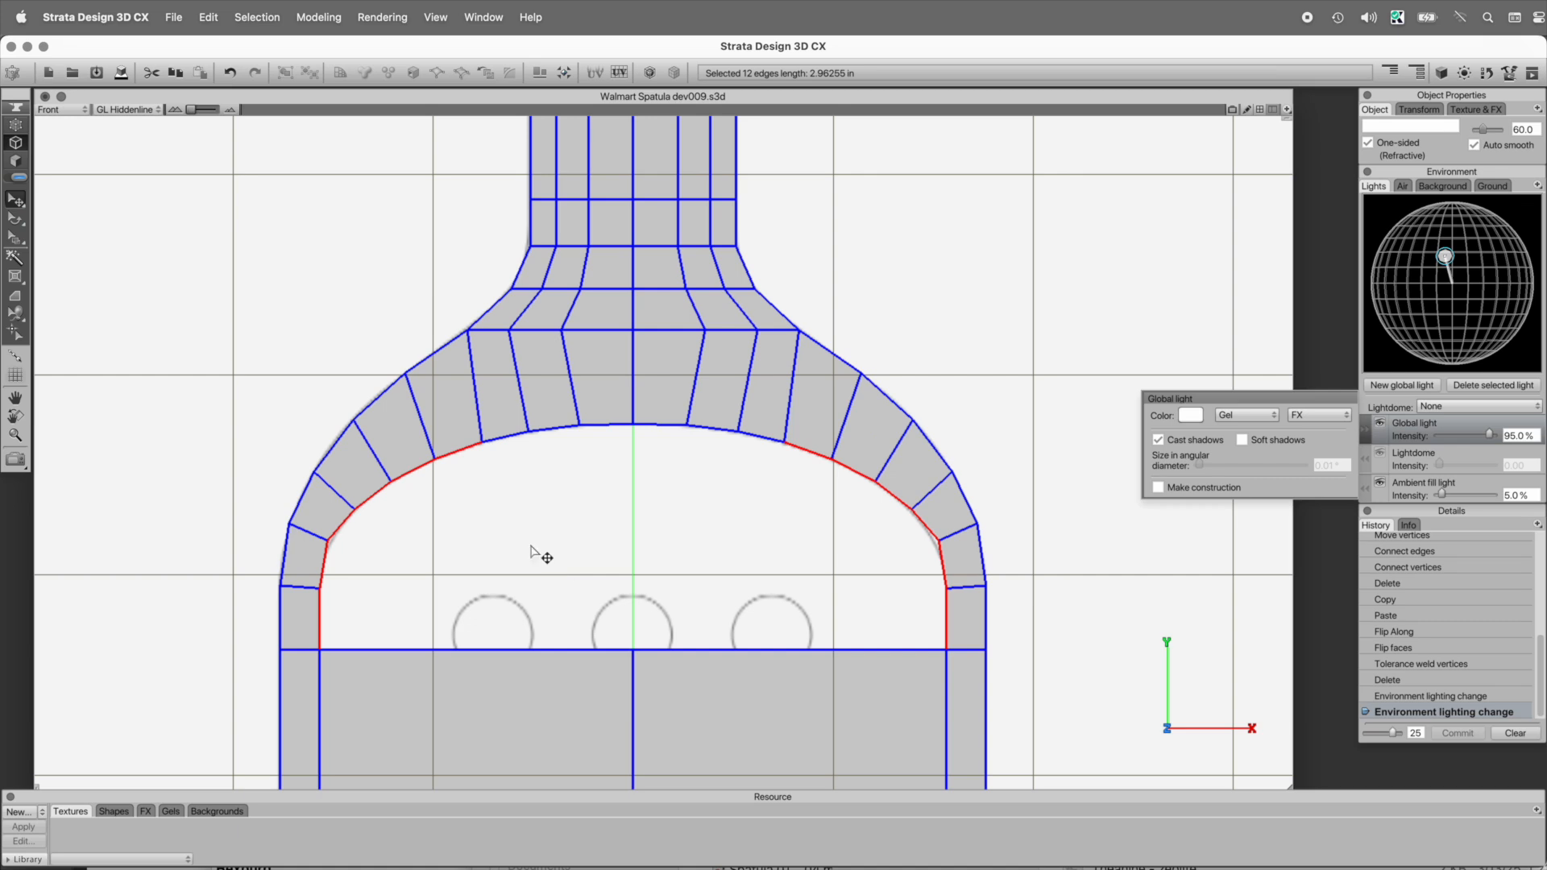
pyautogui.press('b')
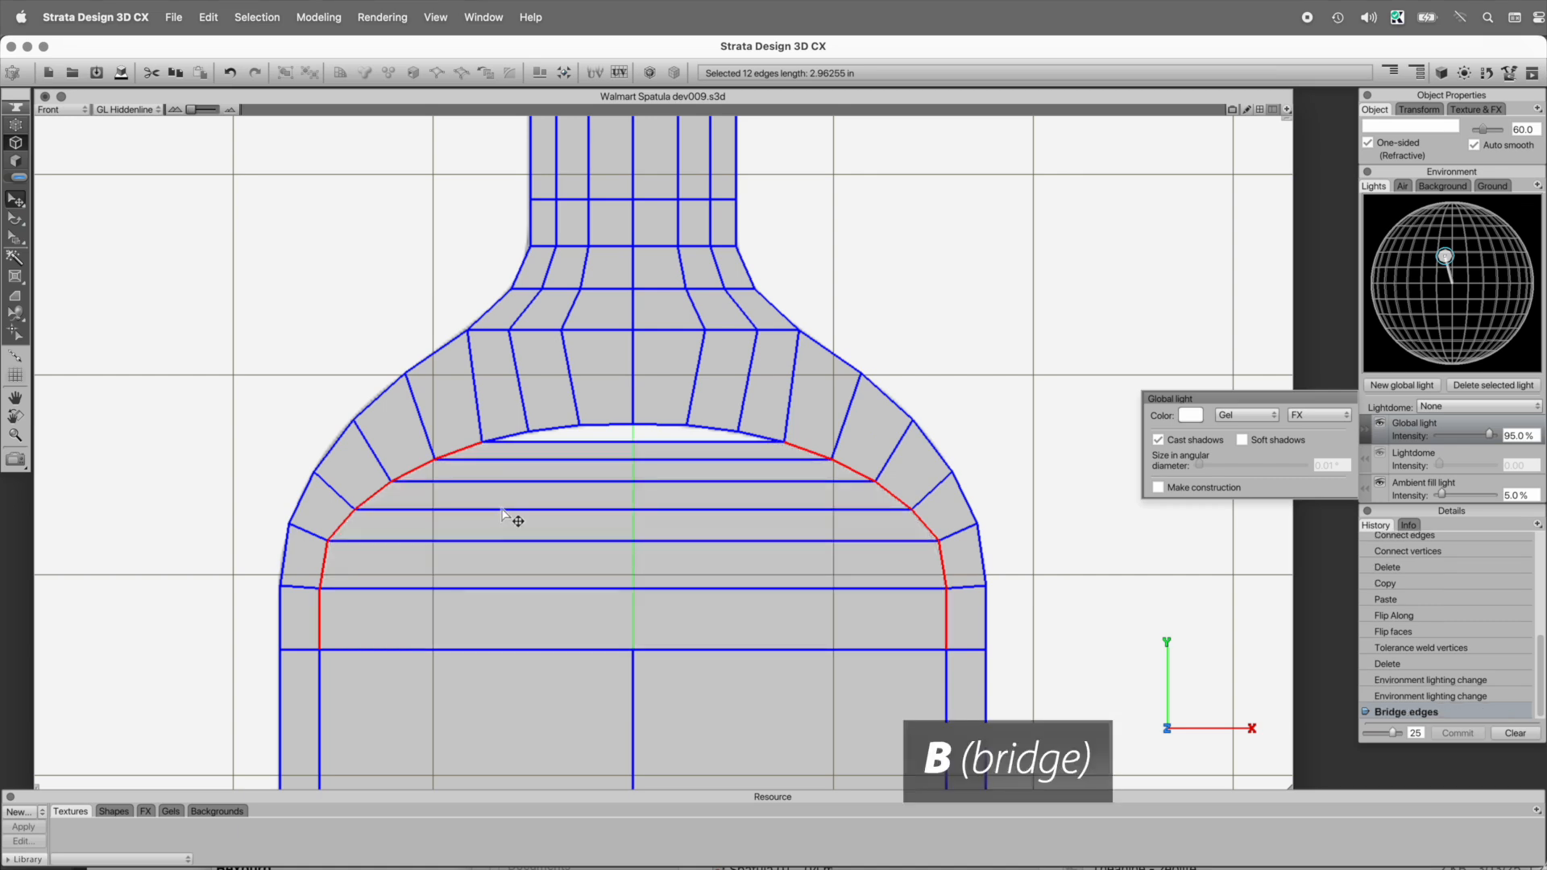
# - Ring-select the horizontal edges of the bridged area, connect them along the centerline, and switch to vertex editing
pyautogui.click(627, 443)
pyautogui.press('n')
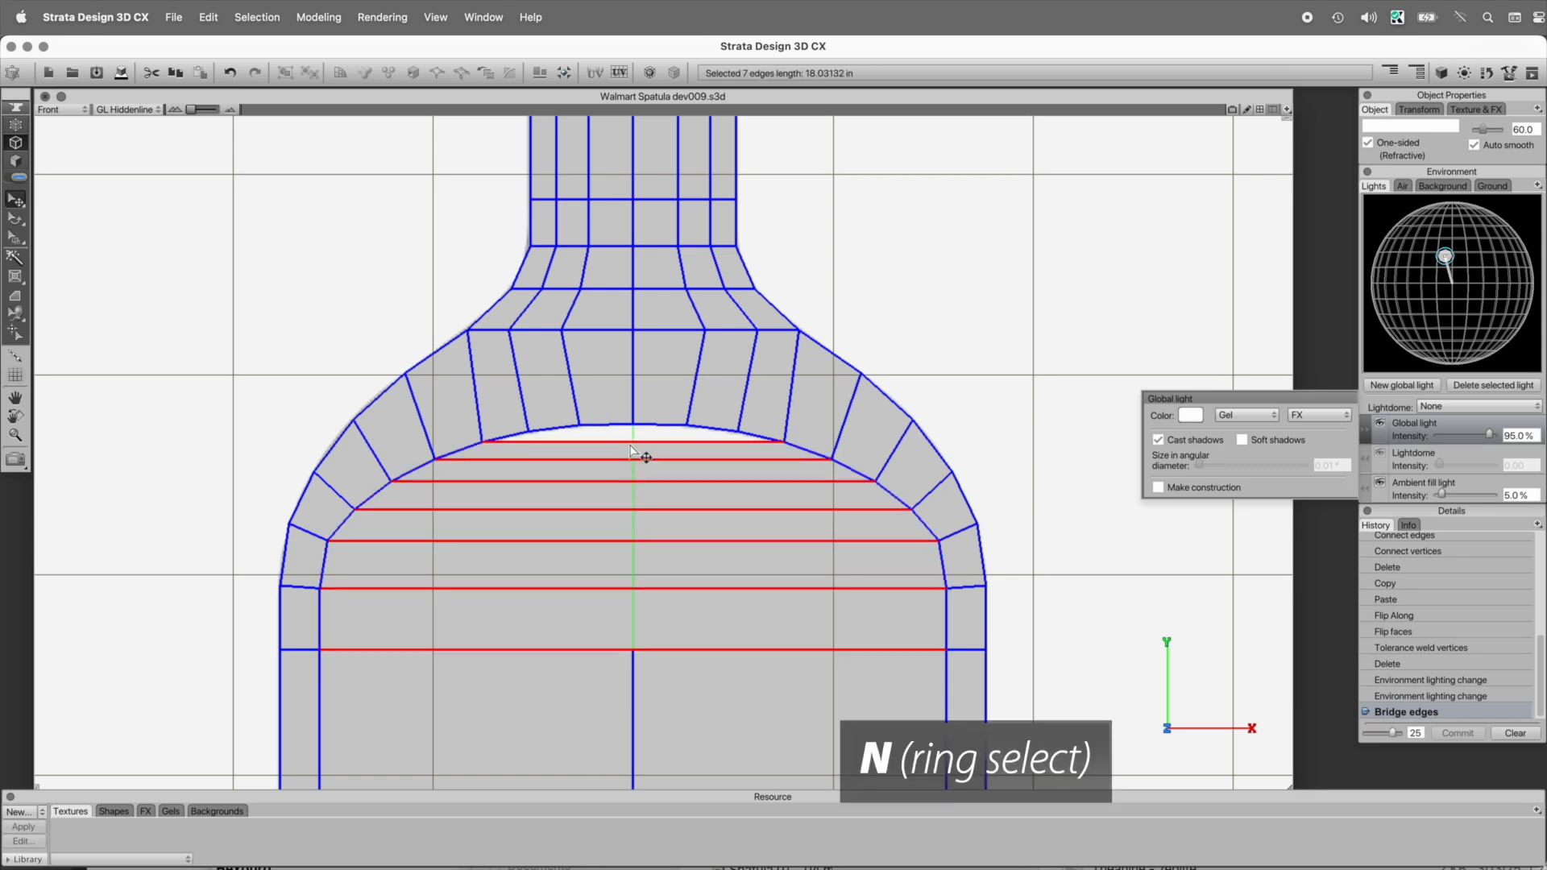
pyautogui.press('c')
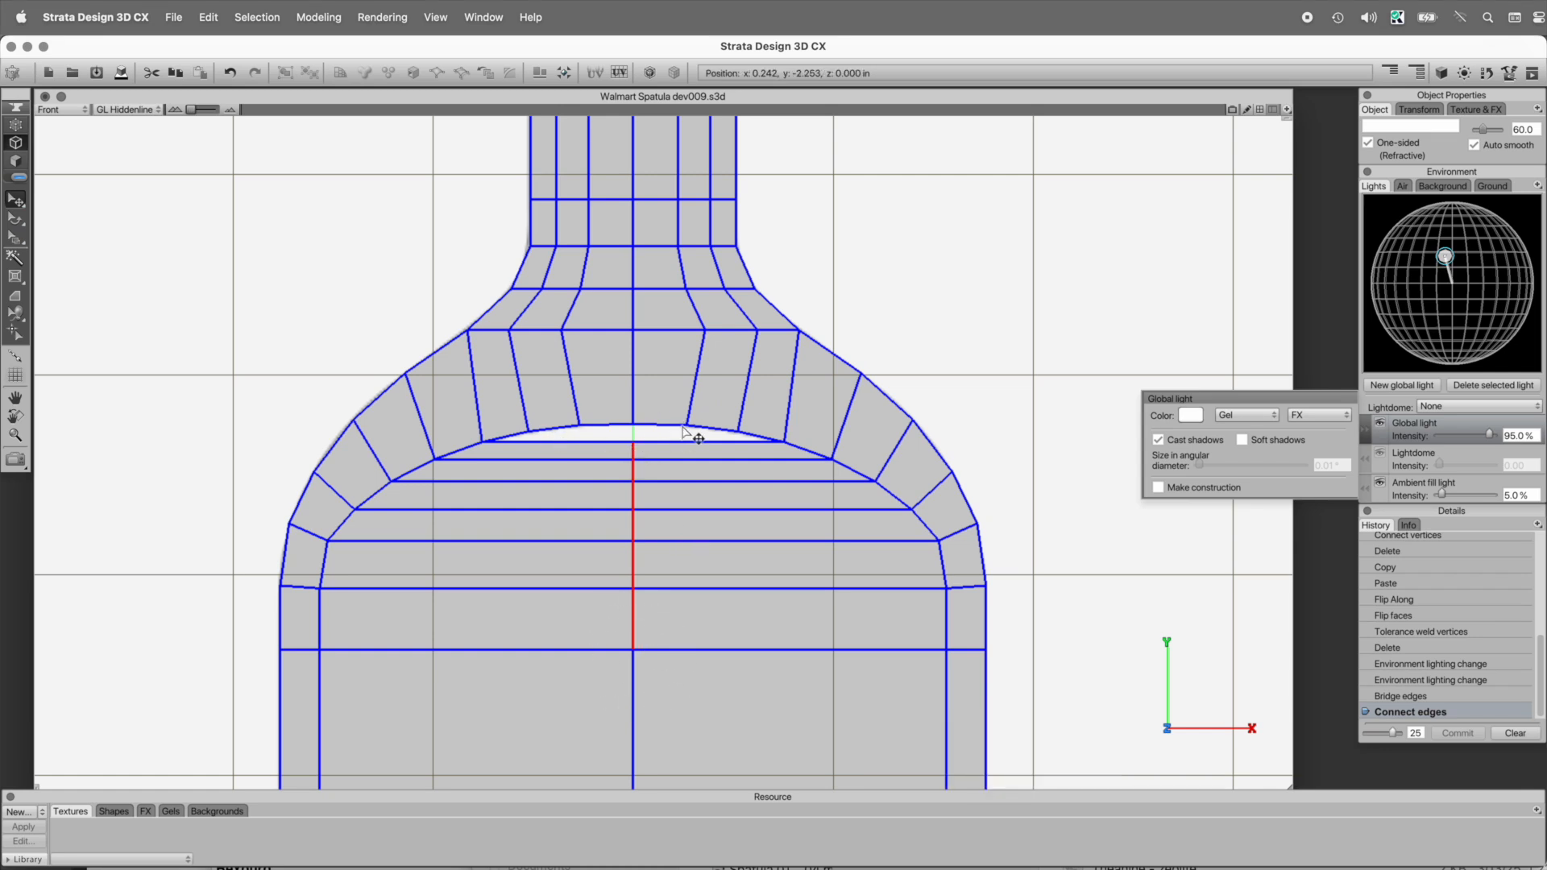
pyautogui.click(16, 125)
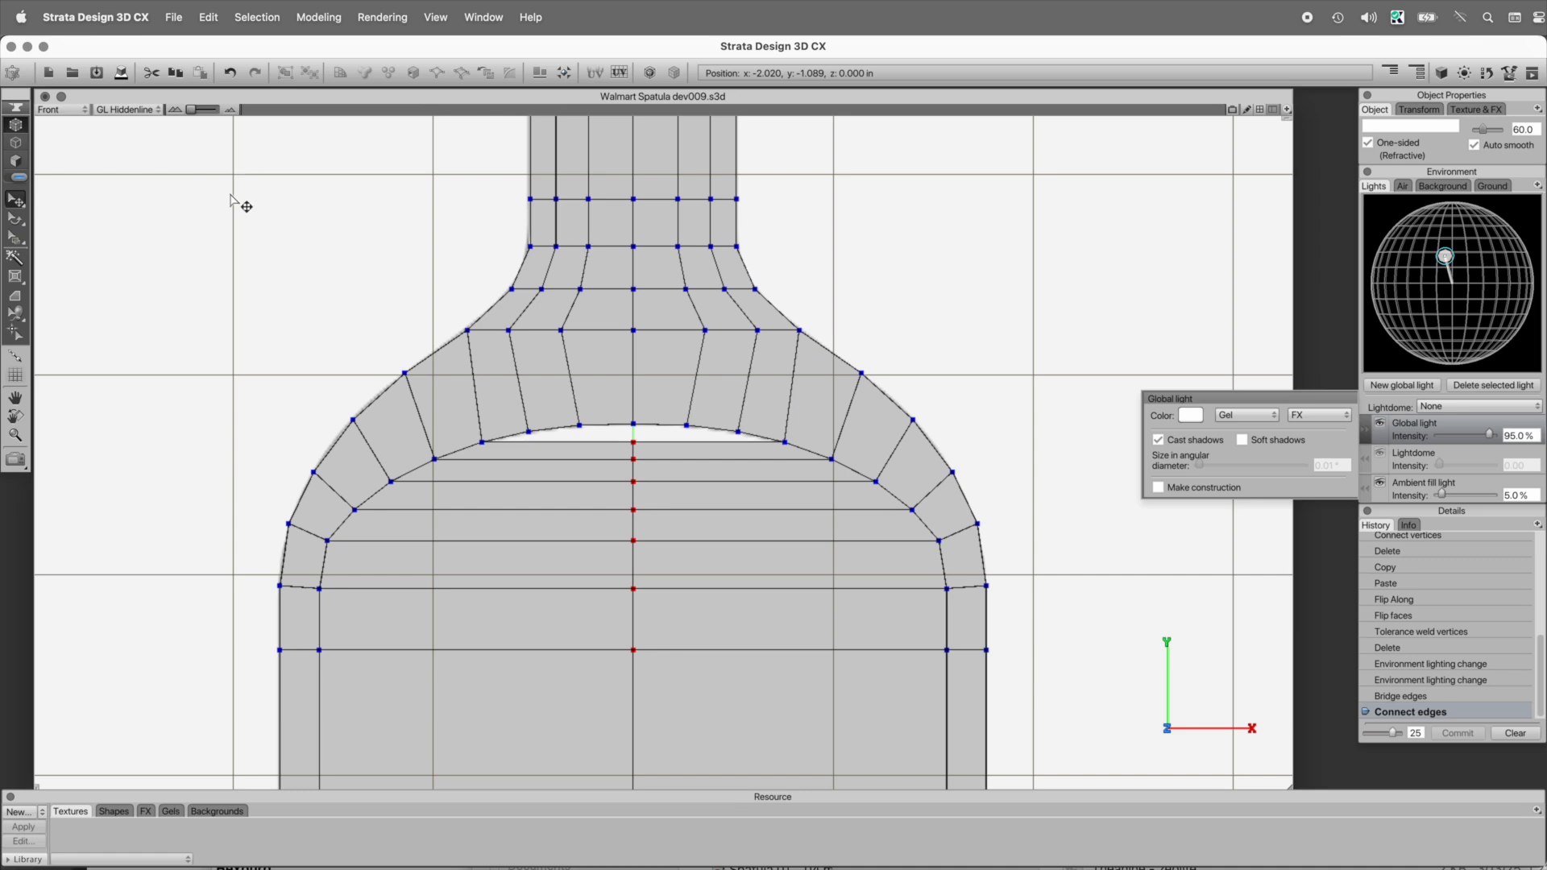
# - Weld the overlapping vertices where the centerline meets the bridged area's lowest cross line, and return to hidden-line shading
pyautogui.press('s')
pyautogui.click(633, 649)
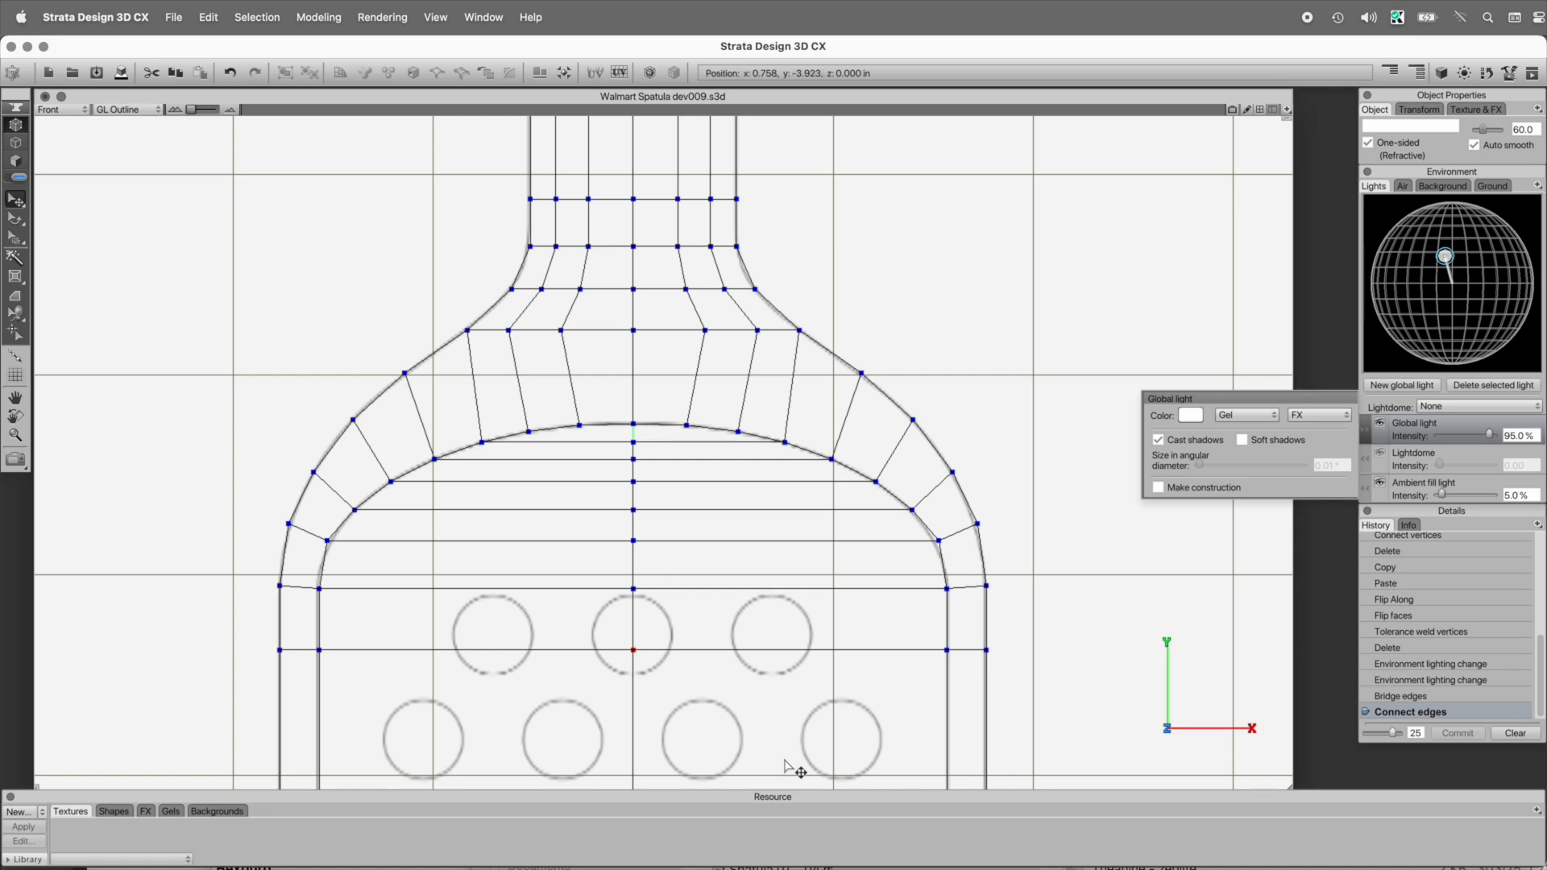
pyautogui.rightClick(793, 574)
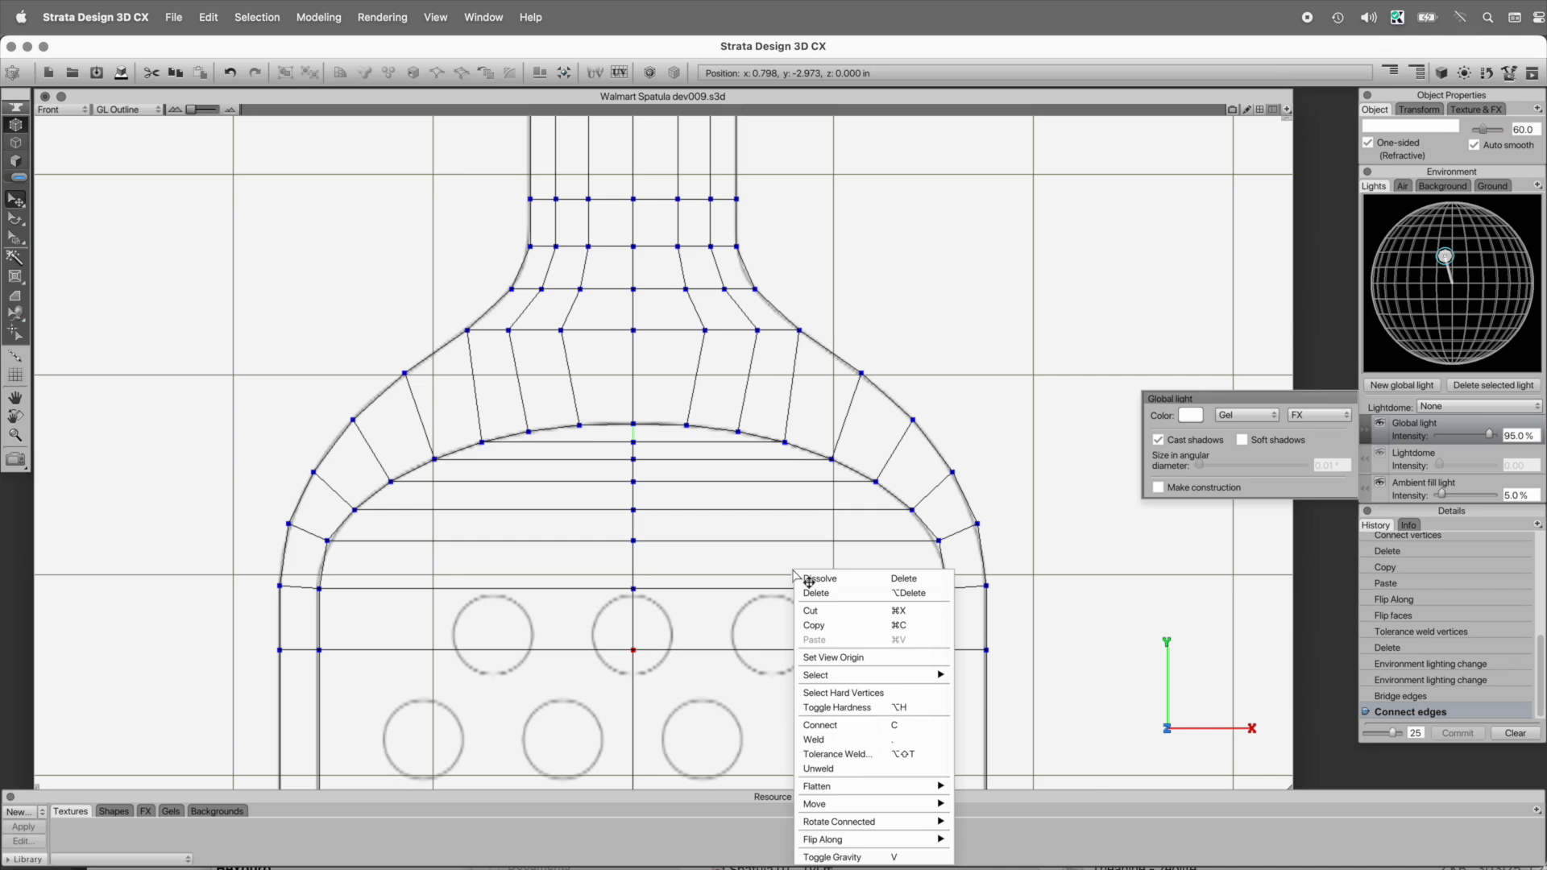
pyautogui.click(838, 739)
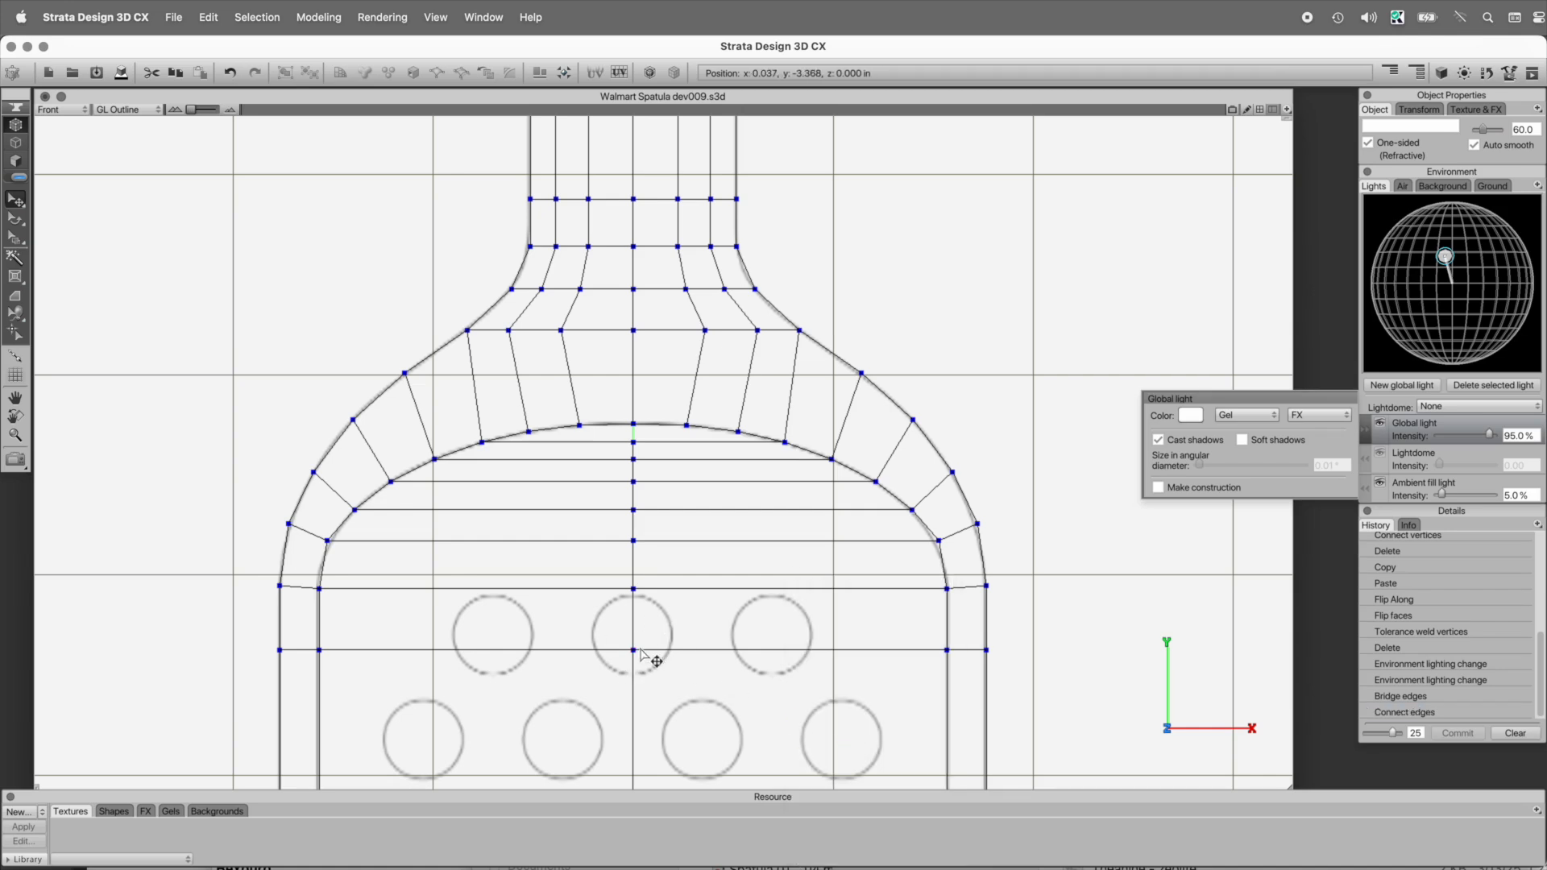
pyautogui.press('super+2')
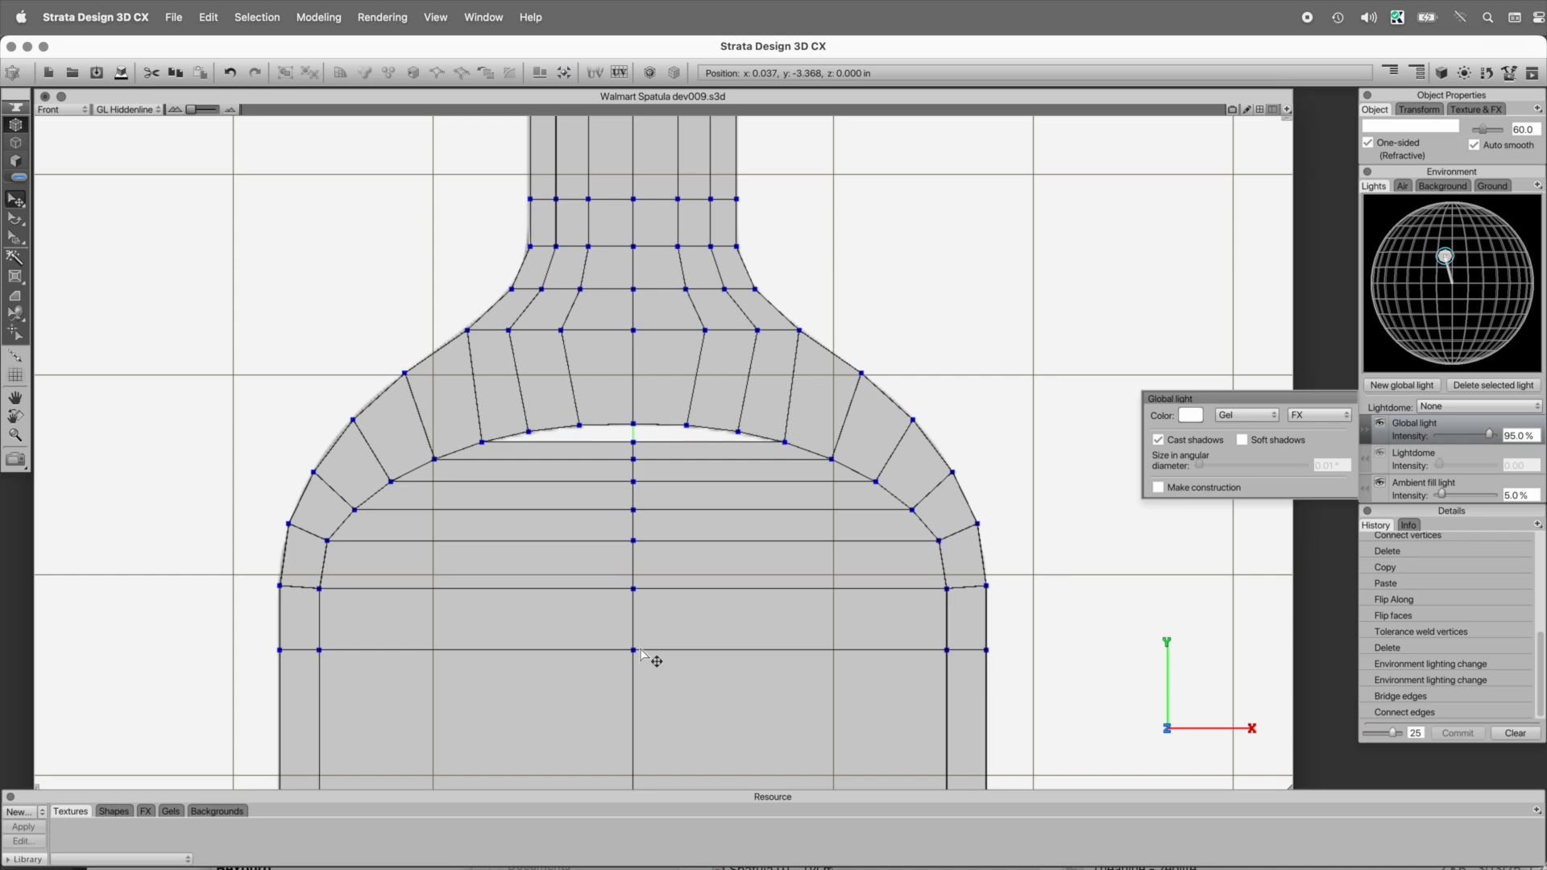
# - Select the edge loop around the open gap below the blade's arc and fill it with a face
pyautogui.press('s')
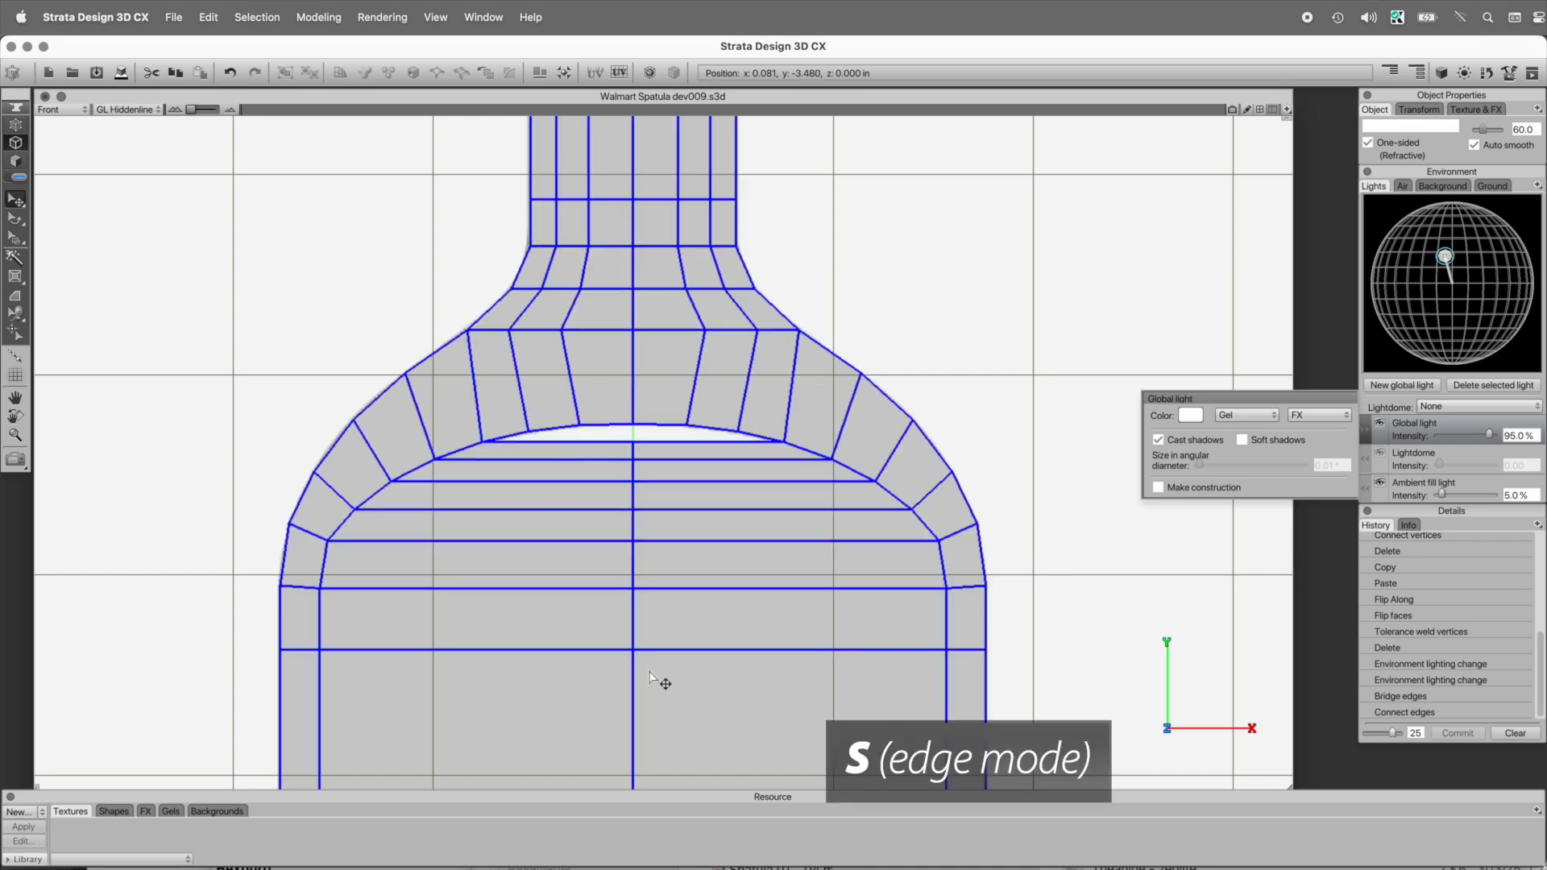
pyautogui.doubleClick(554, 442)
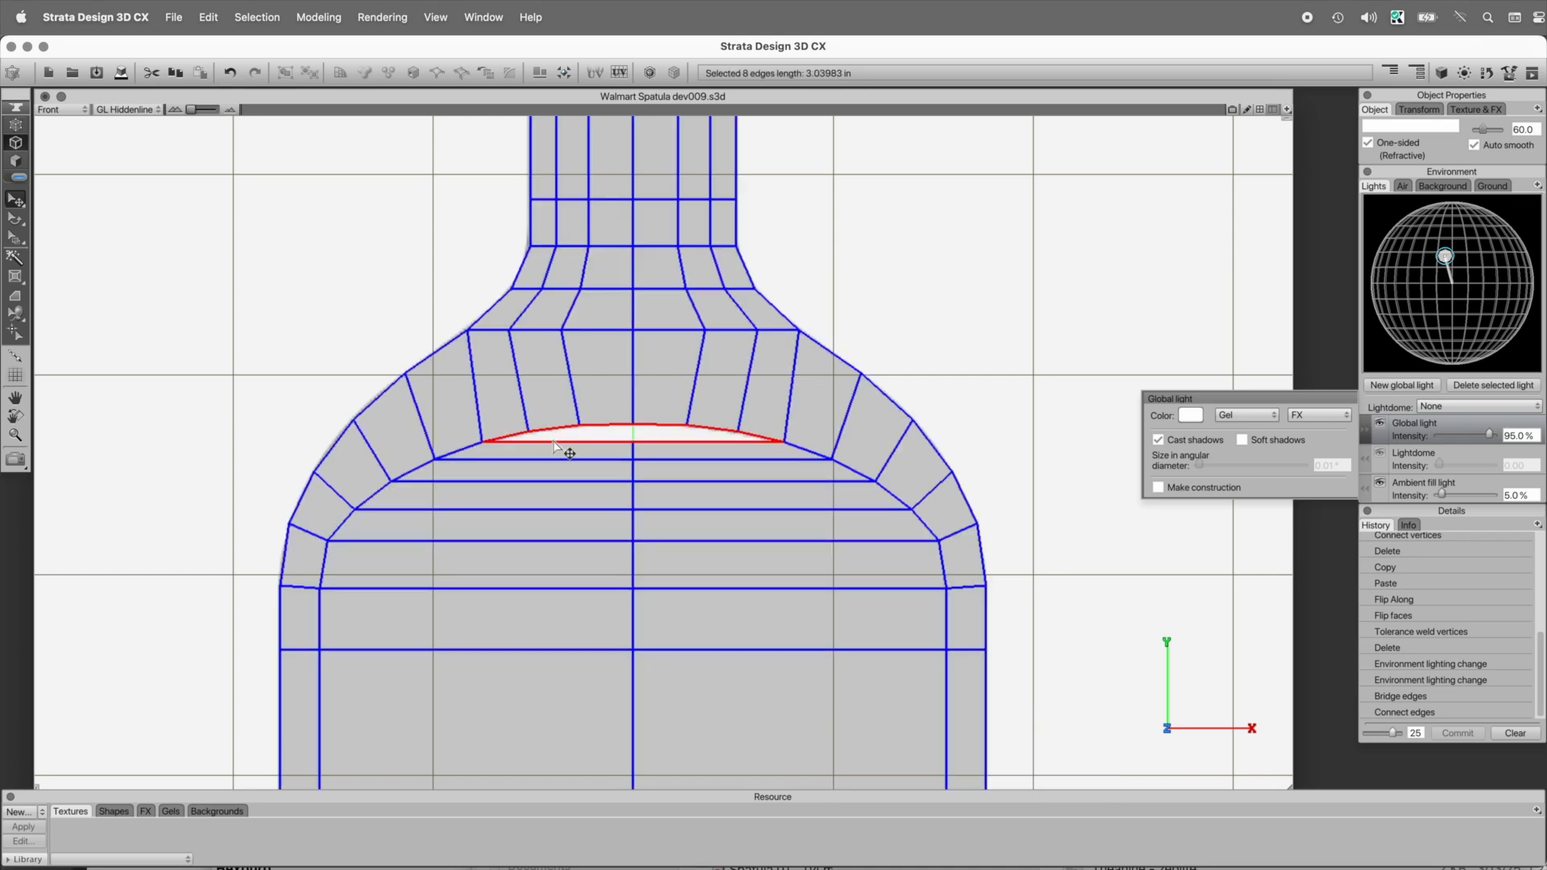
pyautogui.press('0')
pyautogui.click(886, 273)
pyautogui.press('super+space')
pyautogui.keyDown('super'); pyautogui.click(677, 449); pyautogui.keyUp('super')
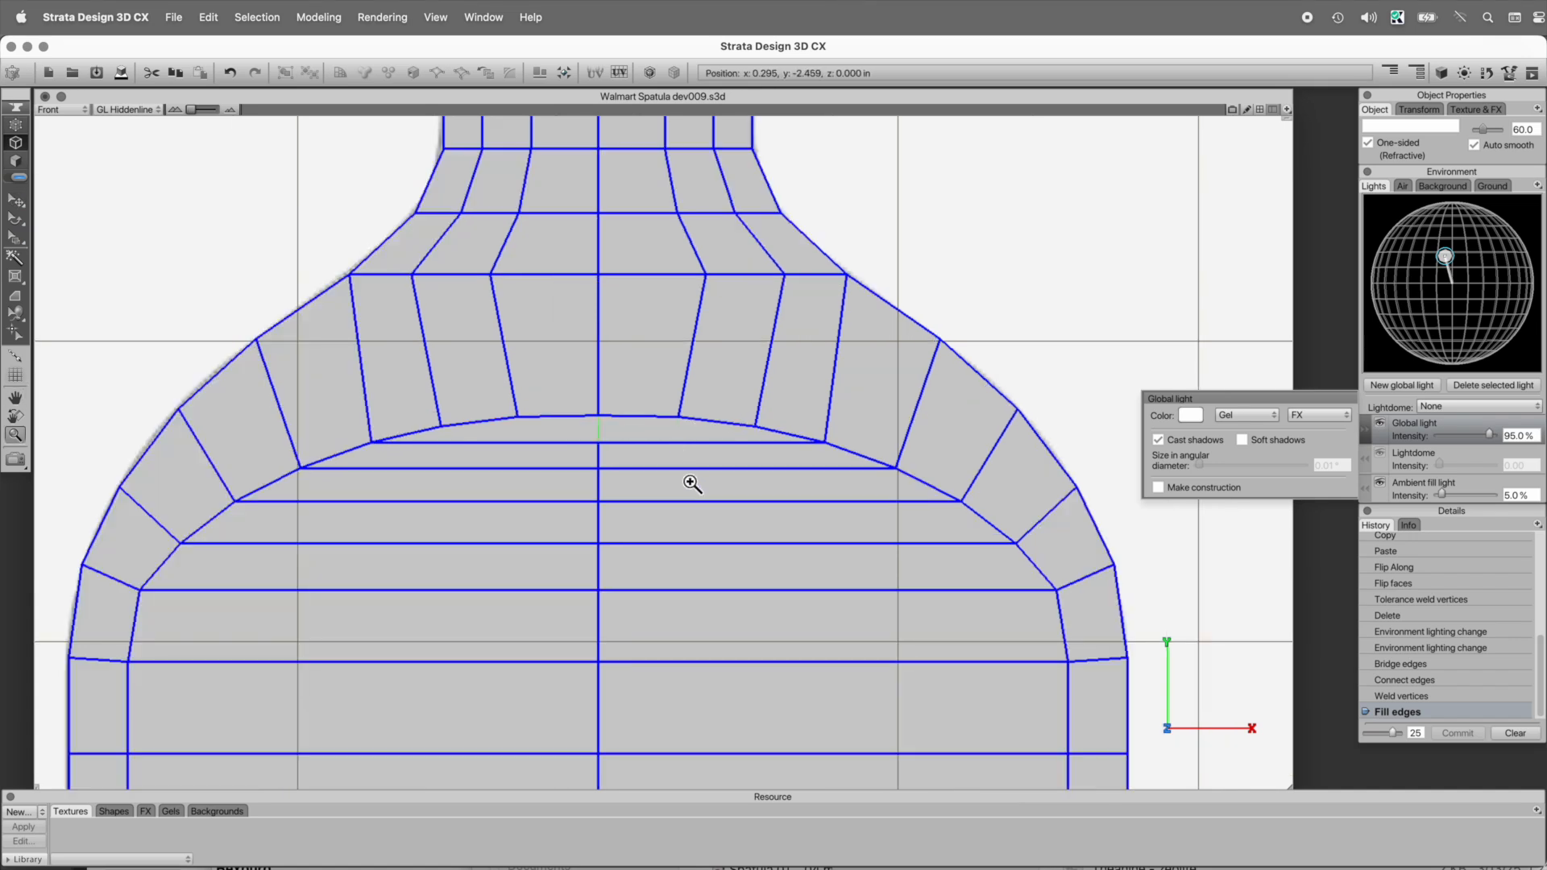
# - Connect the two centerline vertices above and below the filled gap with an edge
pyautogui.press('1')
pyautogui.click(598, 415)
pyautogui.keyDown('shift'); pyautogui.click(597, 441); pyautogui.keyUp('shift')
pyautogui.press('c')
pyautogui.click(973, 257)
# - Select the three central vertices on the shoulder's lower row and scale them horizontally toward the centerline
pyautogui.keyDown('alt'); pyautogui.keyDown('super'); pyautogui.click(673, 522); pyautogui.keyUp('super'); pyautogui.keyUp('alt')
pyautogui.moveTo(749, 590); pyautogui.dragTo(749, 567)
pyautogui.moveTo(852, 226); pyautogui.dragTo(868, 477)
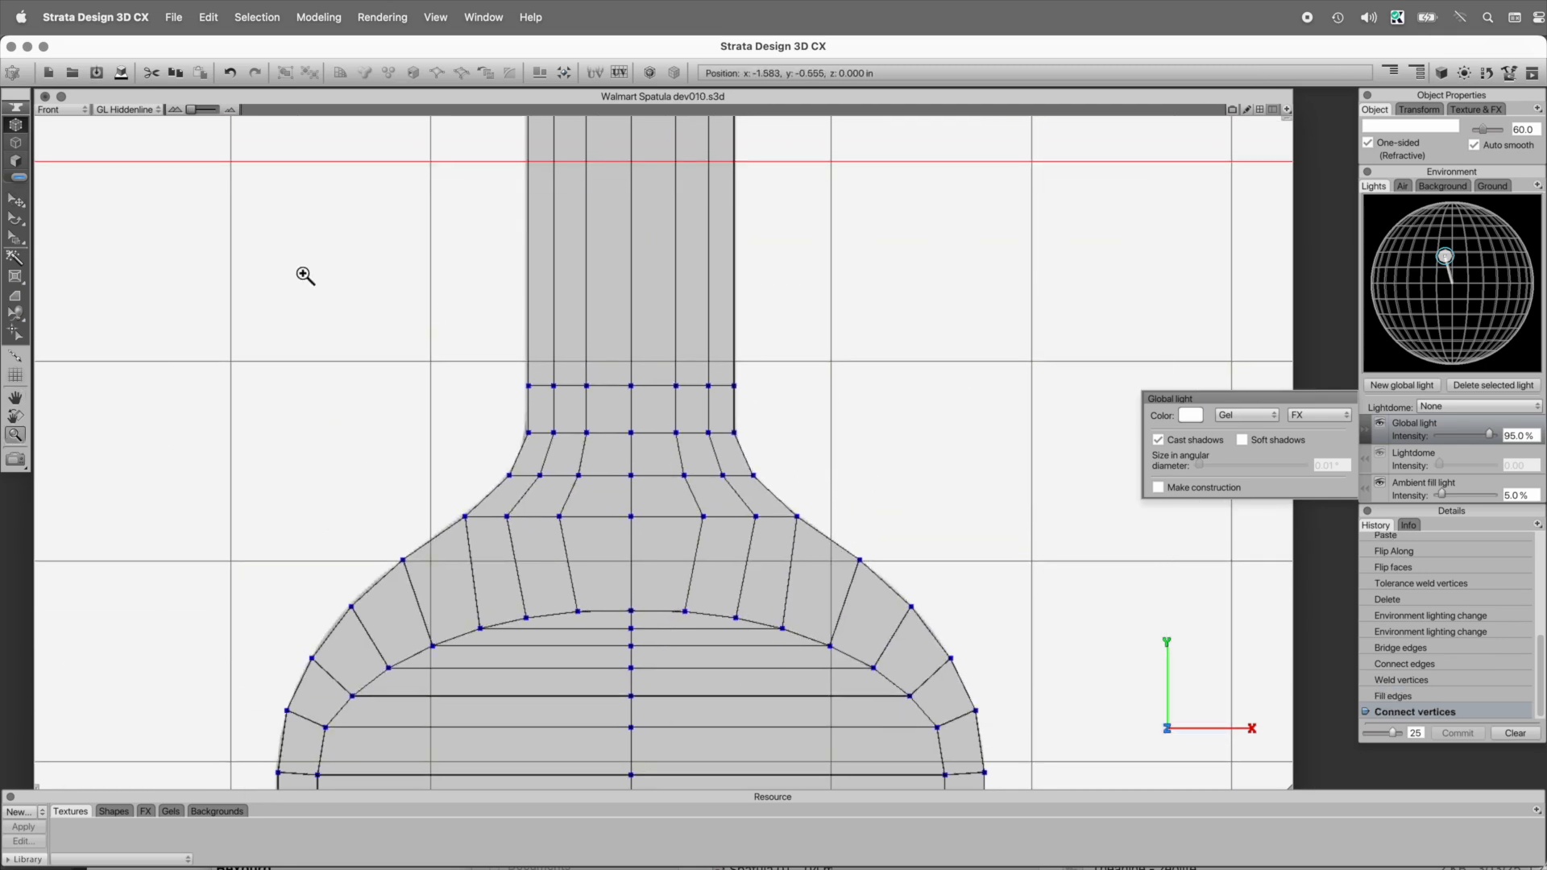
pyautogui.keyDown('super'); pyautogui.moveTo(249, 273); pyautogui.dragTo(932, 748); pyautogui.keyUp('super')
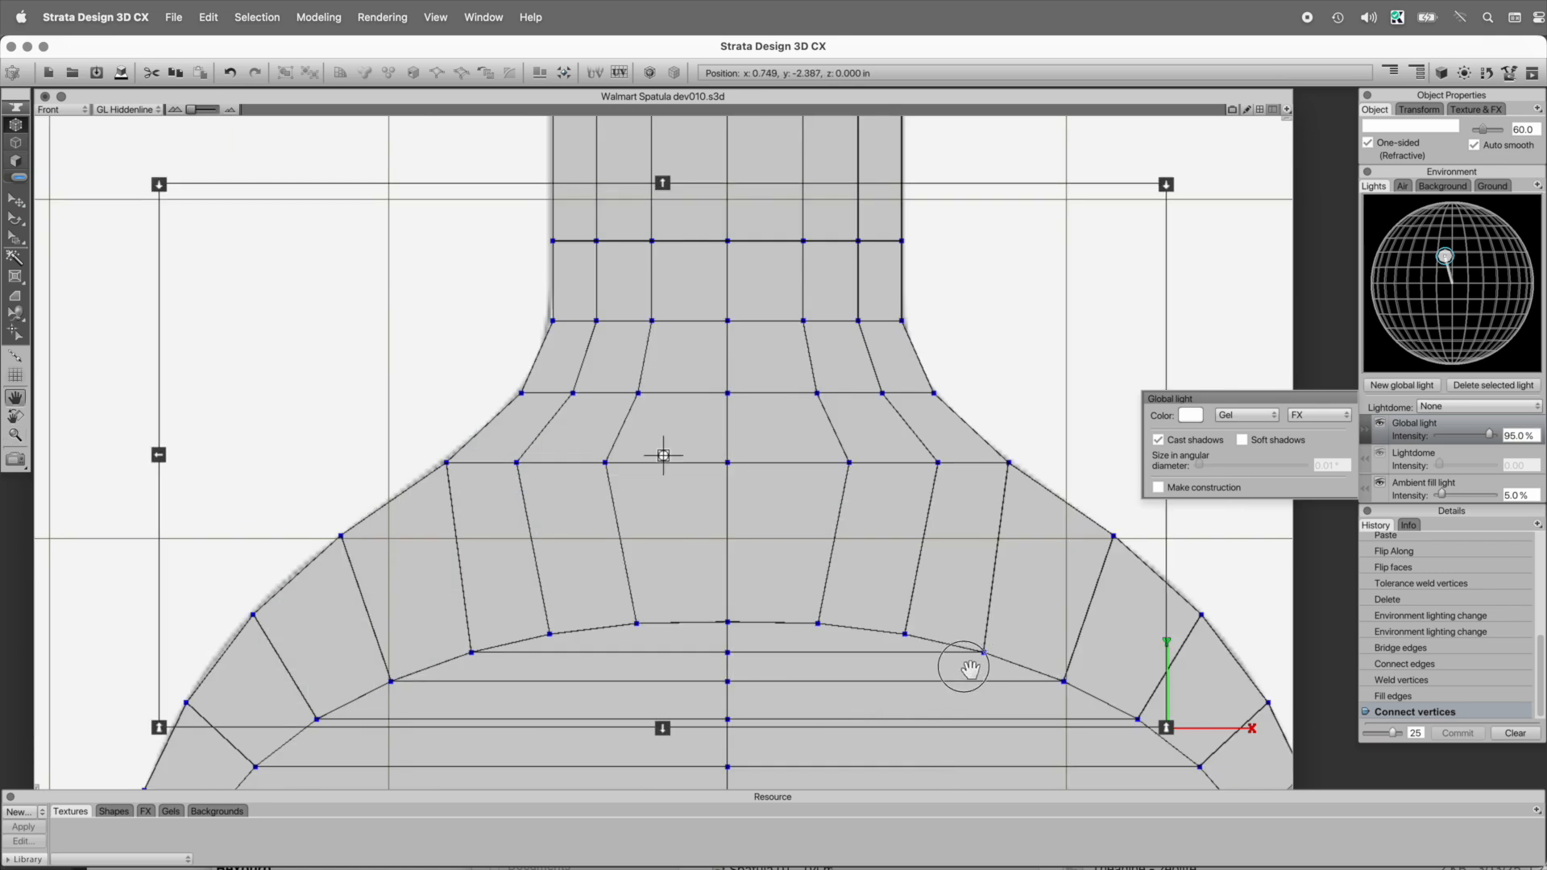
pyautogui.moveTo(985, 670); pyautogui.dragTo(890, 665)
pyautogui.moveTo(474, 432); pyautogui.dragTo(781, 491)
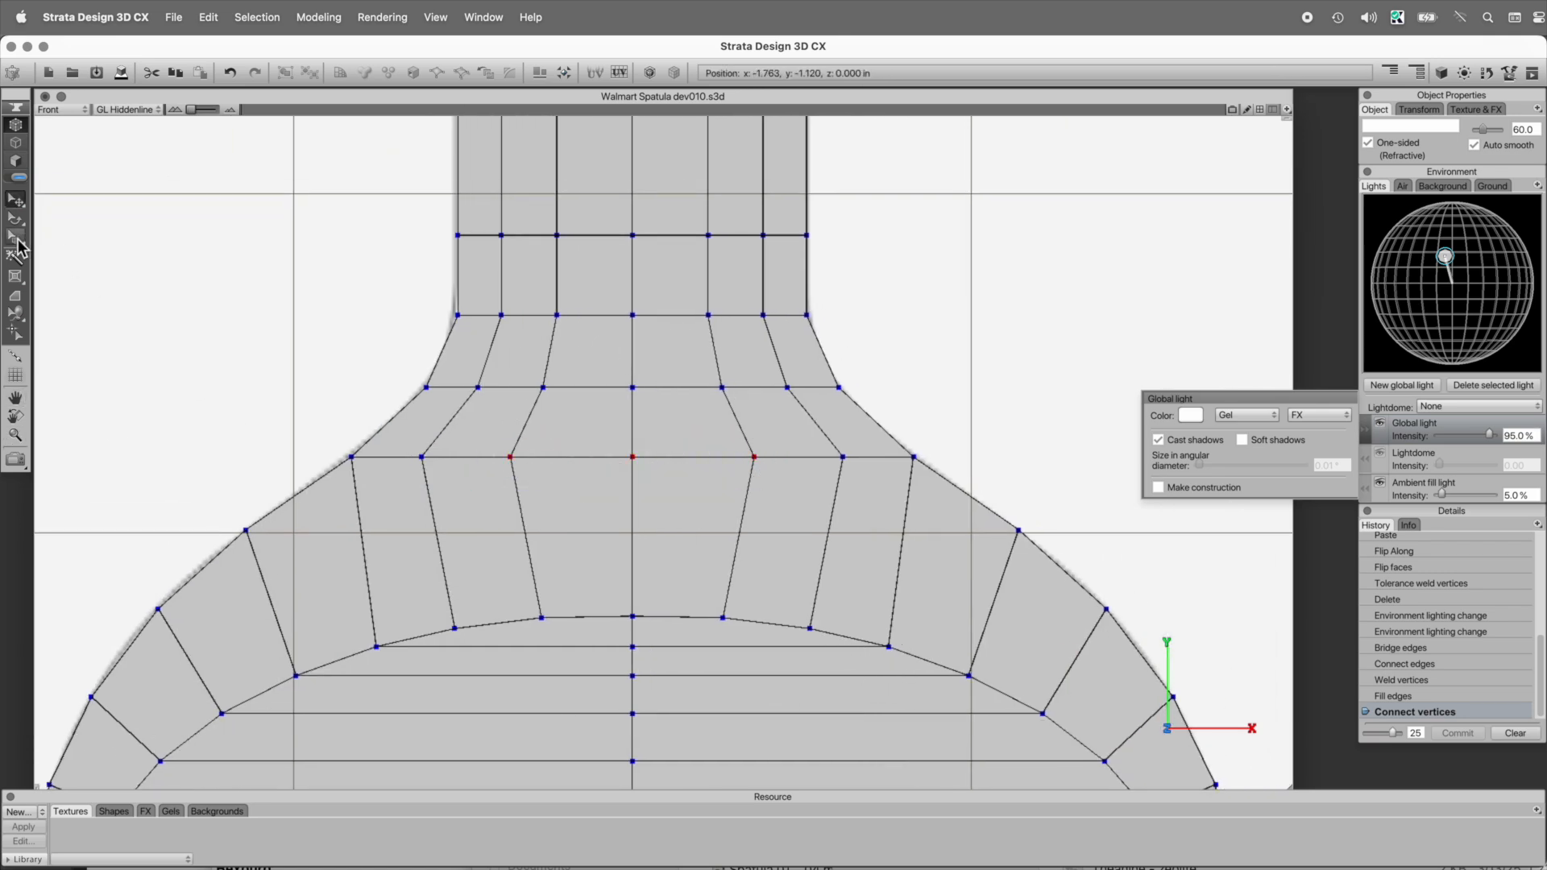
pyautogui.click(16, 240)
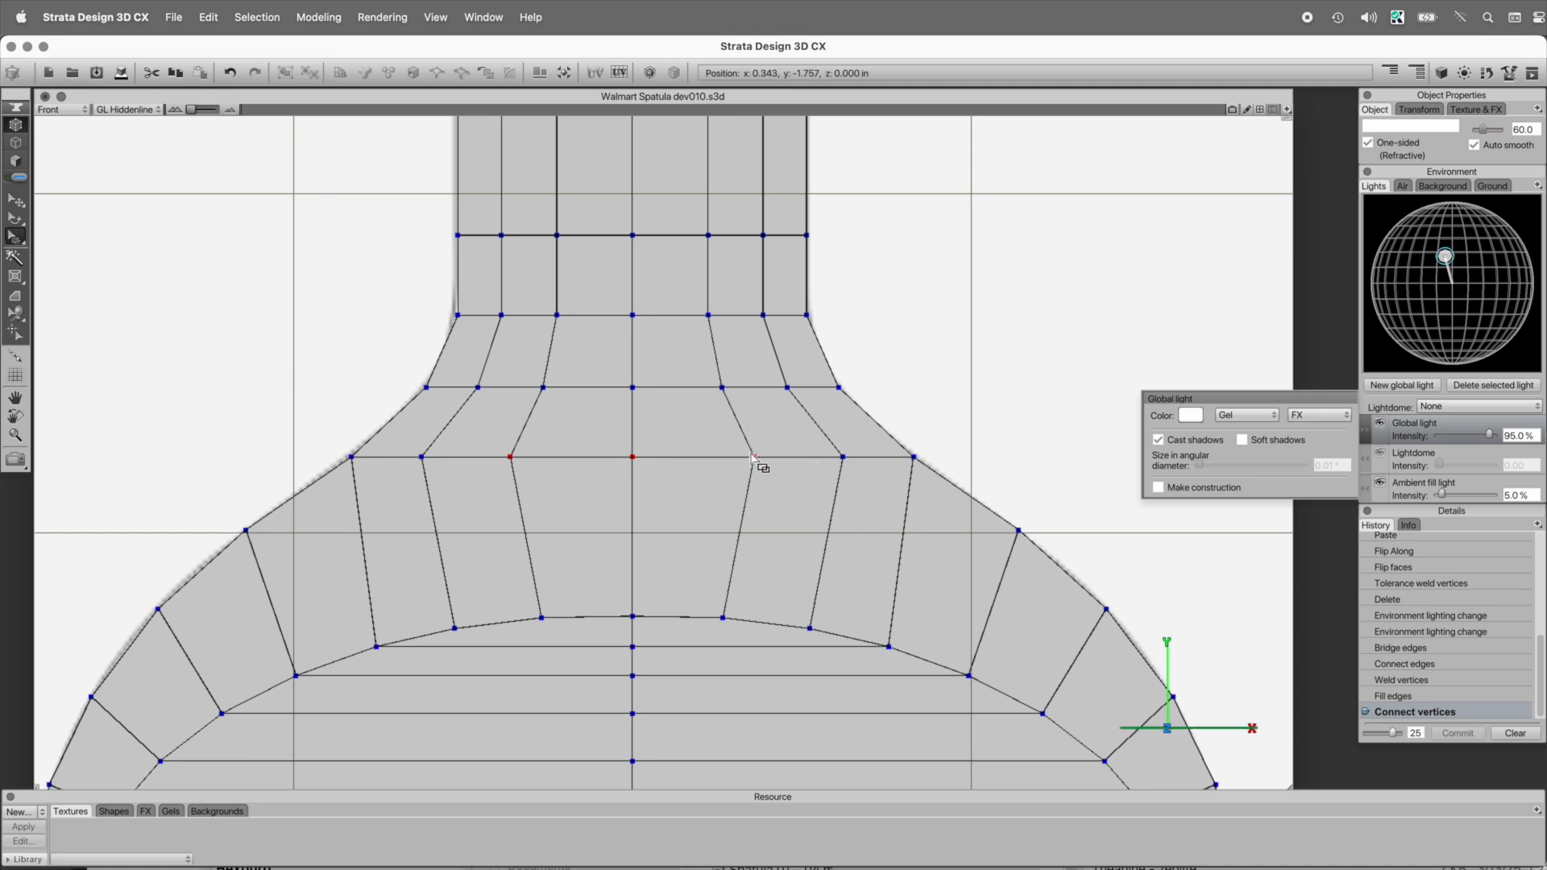
pyautogui.moveTo(753, 457); pyautogui.dragTo(729, 483)
# - Scale the next outer pair of vertices on the same shoulder row inward, above the arc vertices below them
pyautogui.click(421, 456)
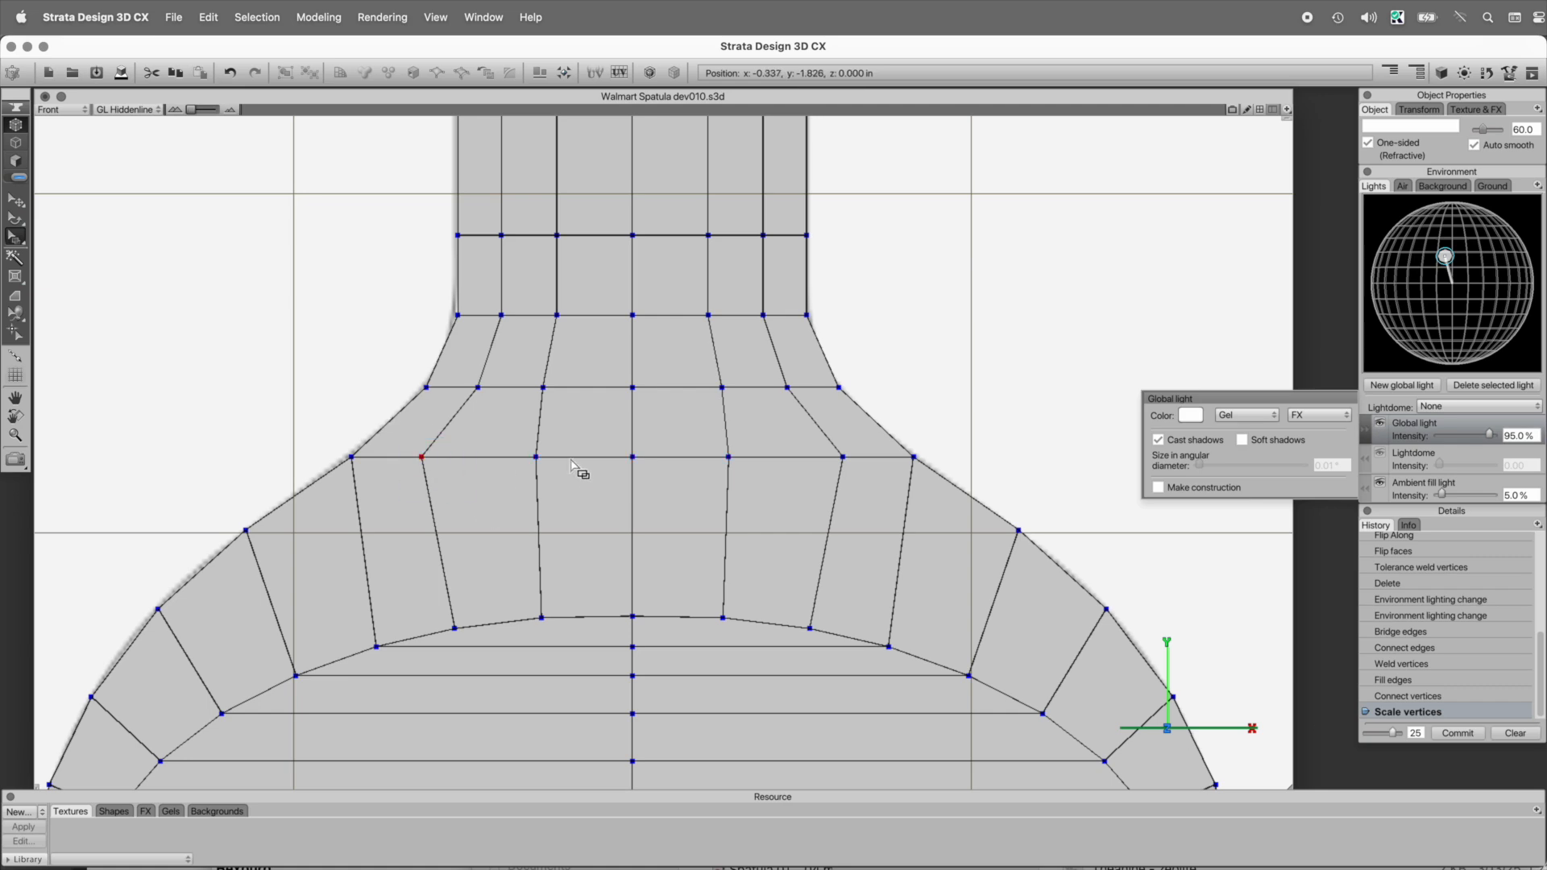
pyautogui.keyDown('shift'); pyautogui.click(843, 456); pyautogui.keyUp('shift')
pyautogui.moveTo(842, 457); pyautogui.dragTo(805, 464)
# - Scale the inner and outer vertex pairs on the shoulder row above horizontally inward to smooth the vertical edge flow
pyautogui.moveTo(521, 352); pyautogui.dragTo(574, 502)
pyautogui.keyDown('shift'); pyautogui.moveTo(663, 366); pyautogui.dragTo(755, 483); pyautogui.keyUp('shift')
pyautogui.moveTo(722, 387); pyautogui.dragTo(823, 415)
pyautogui.click(478, 387)
pyautogui.click(802, 377)
pyautogui.keyDown('shift'); pyautogui.click(482, 390); pyautogui.keyUp('shift')
pyautogui.moveTo(481, 387); pyautogui.dragTo(483, 388)
pyautogui.click(943, 282)
pyautogui.press('space')
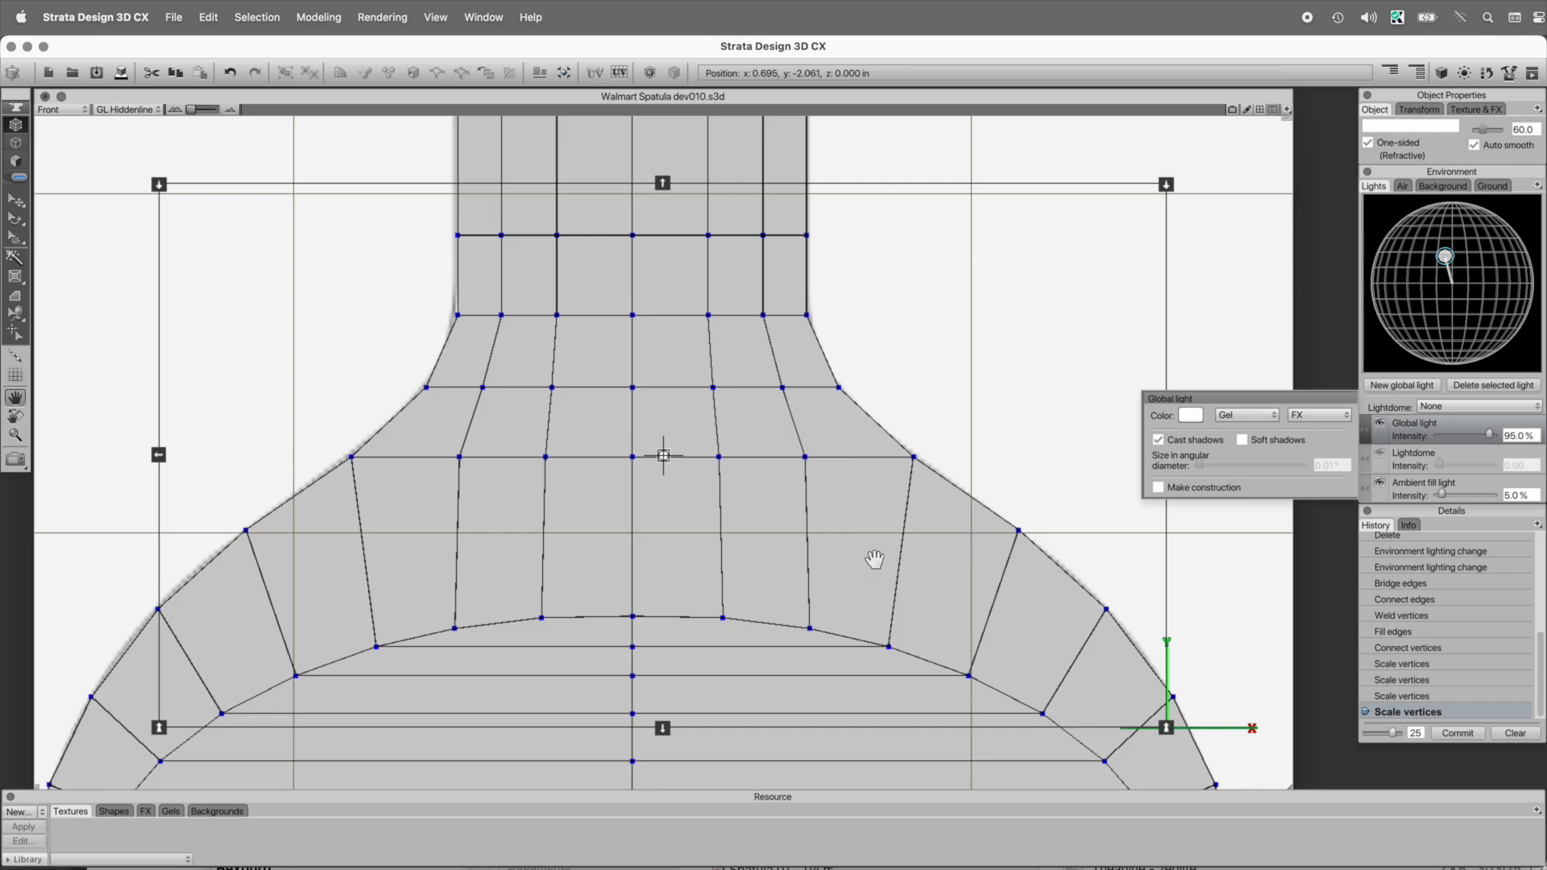
# - Switch to the right view and face editing, and set the Move tool's nudge amount to .1 in
pyautogui.moveTo(875, 555); pyautogui.dragTo(874, 435)
pyautogui.keyDown('alt'); pyautogui.keyDown('super'); pyautogui.click(796, 494); pyautogui.keyUp('super'); pyautogui.keyUp('alt')
pyautogui.moveTo(801, 497); pyautogui.dragTo(656, 449)
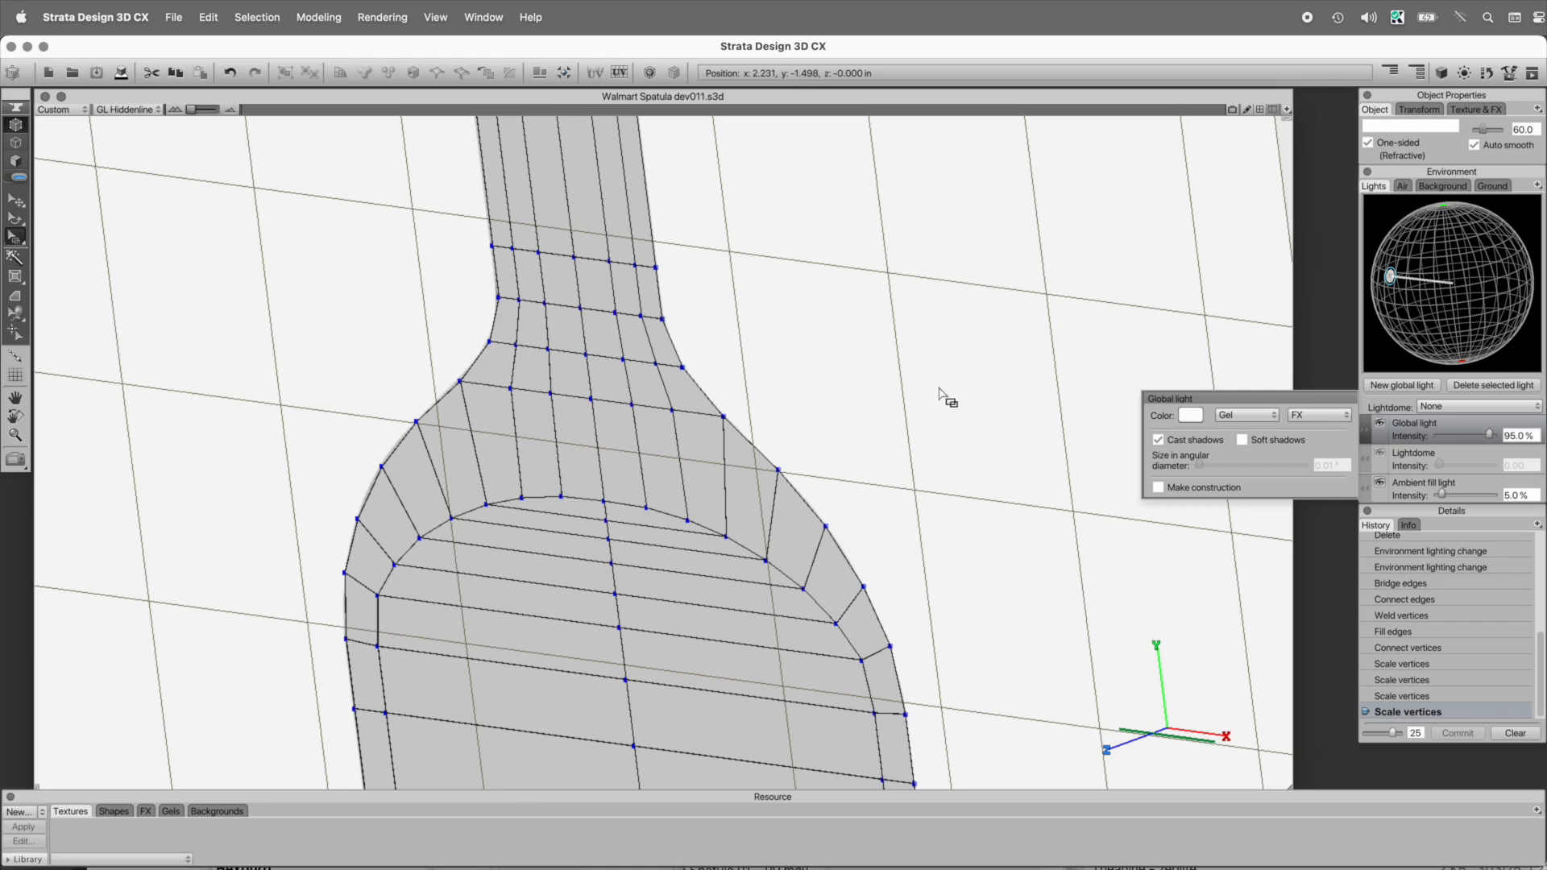
pyautogui.press('6')
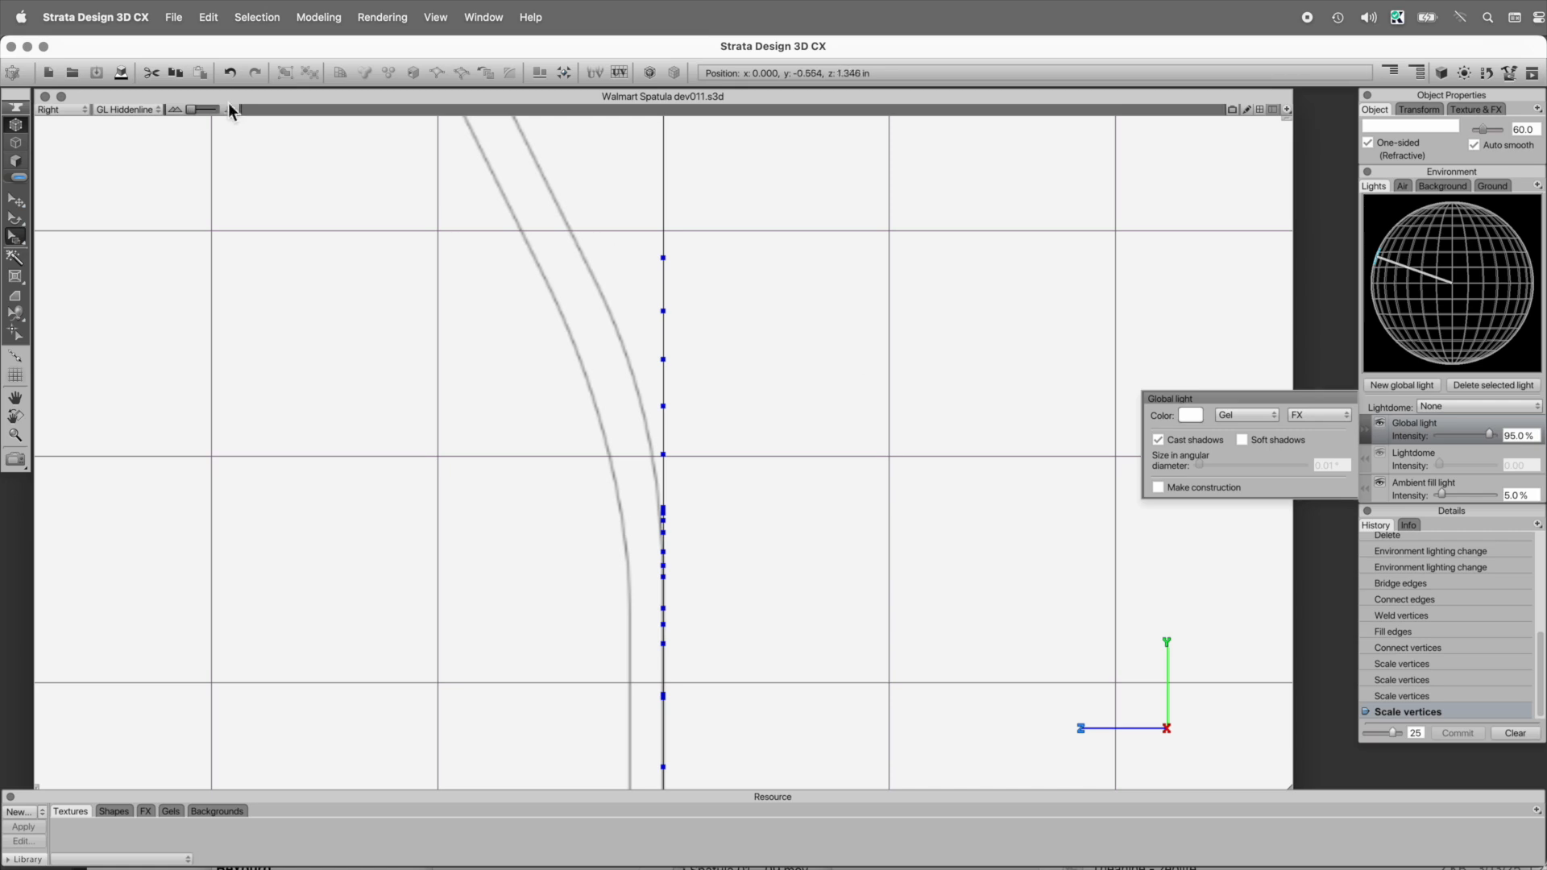
pyautogui.click(44, 110)
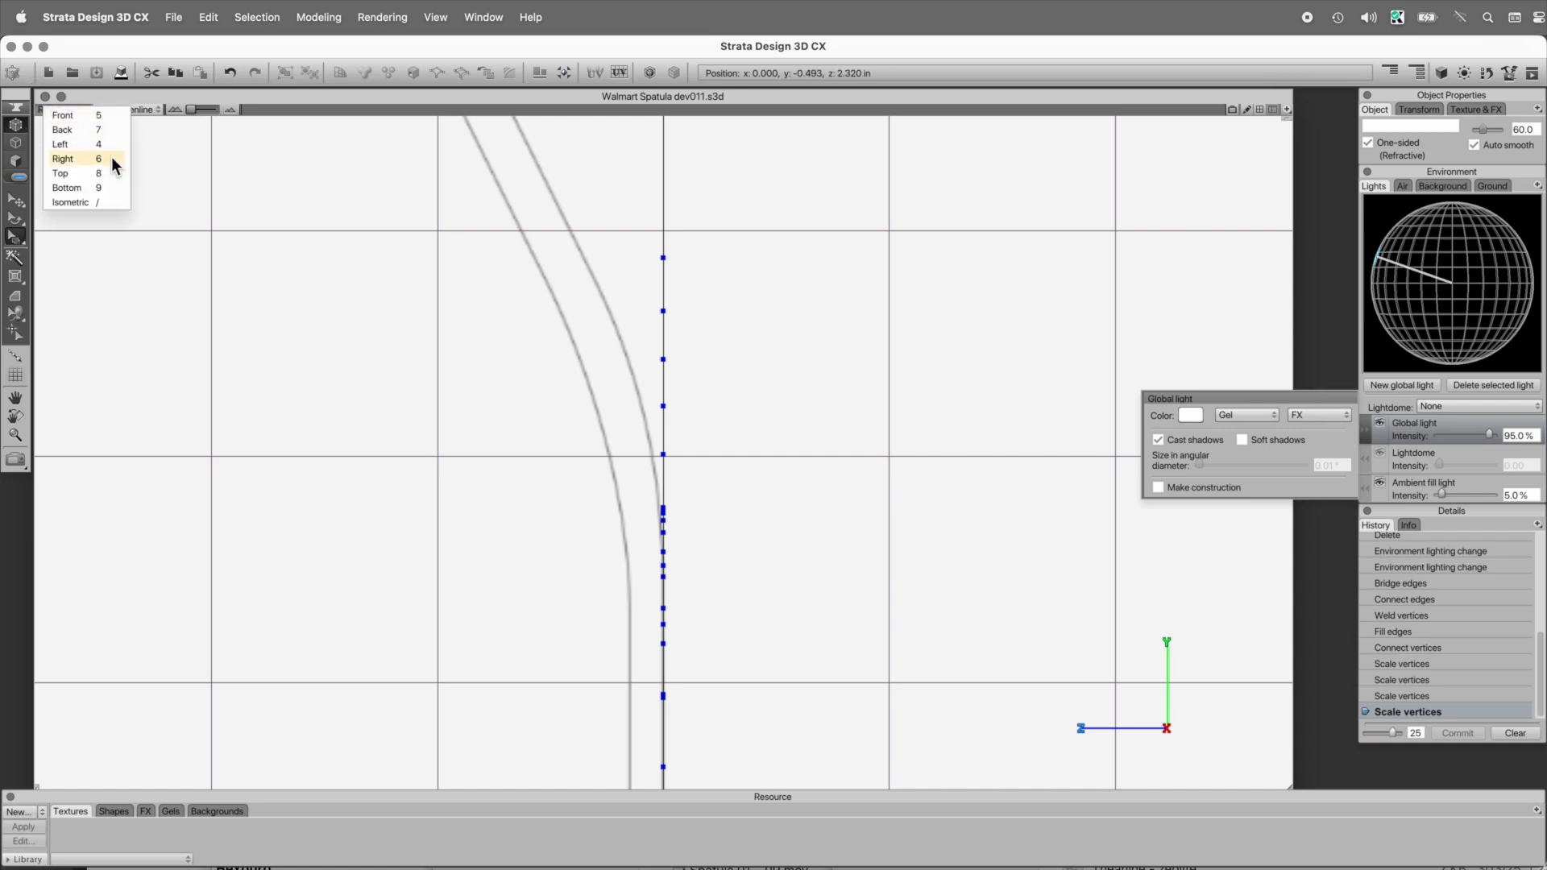
pyautogui.click(293, 228)
pyautogui.click(16, 160)
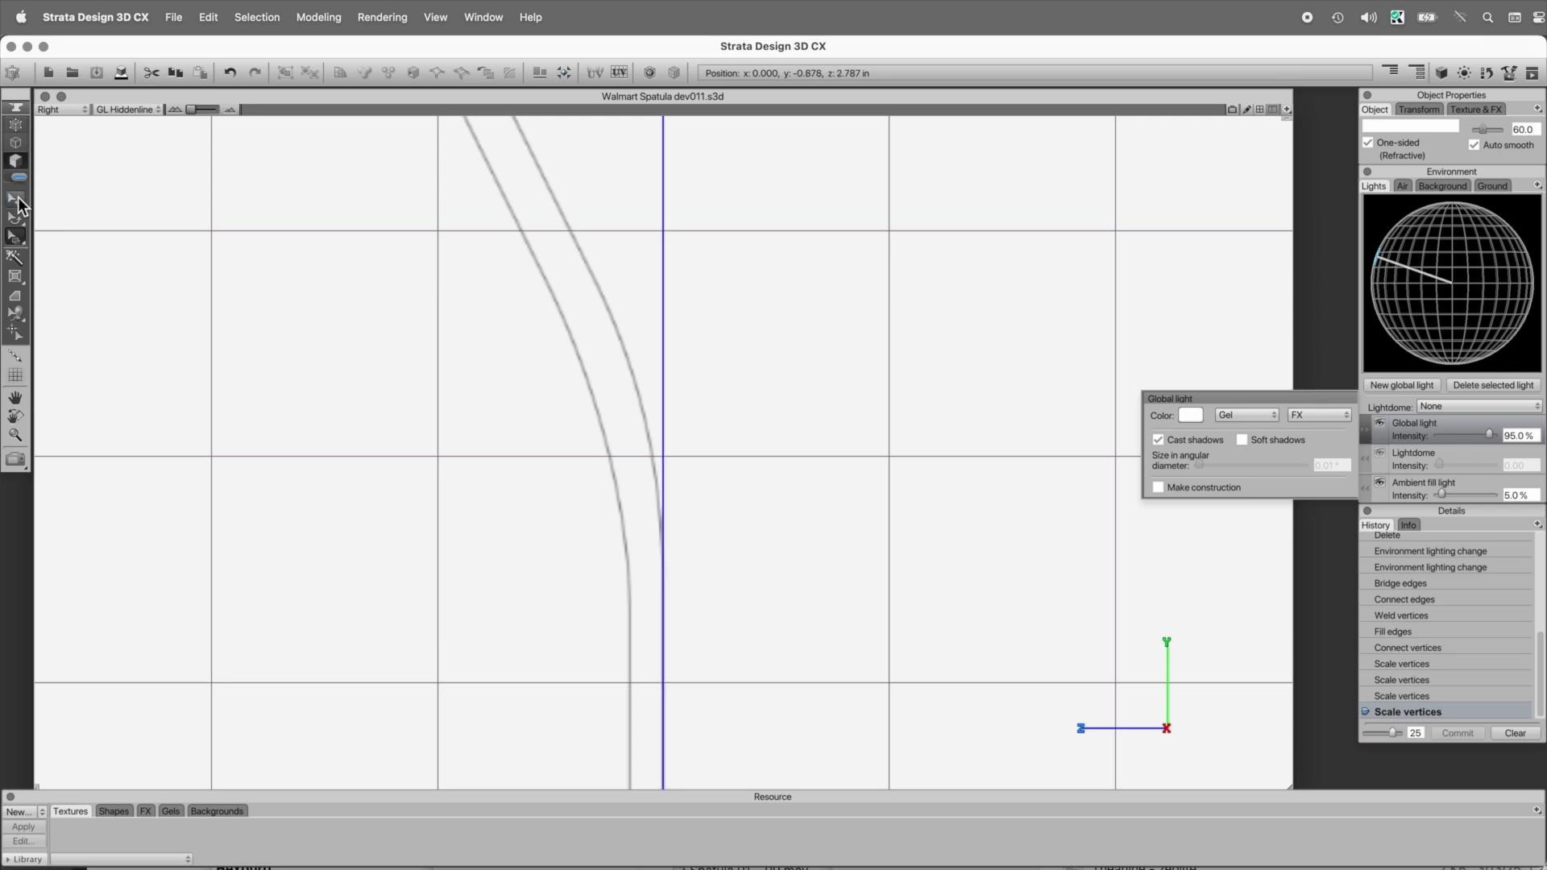
pyautogui.doubleClick(17, 199)
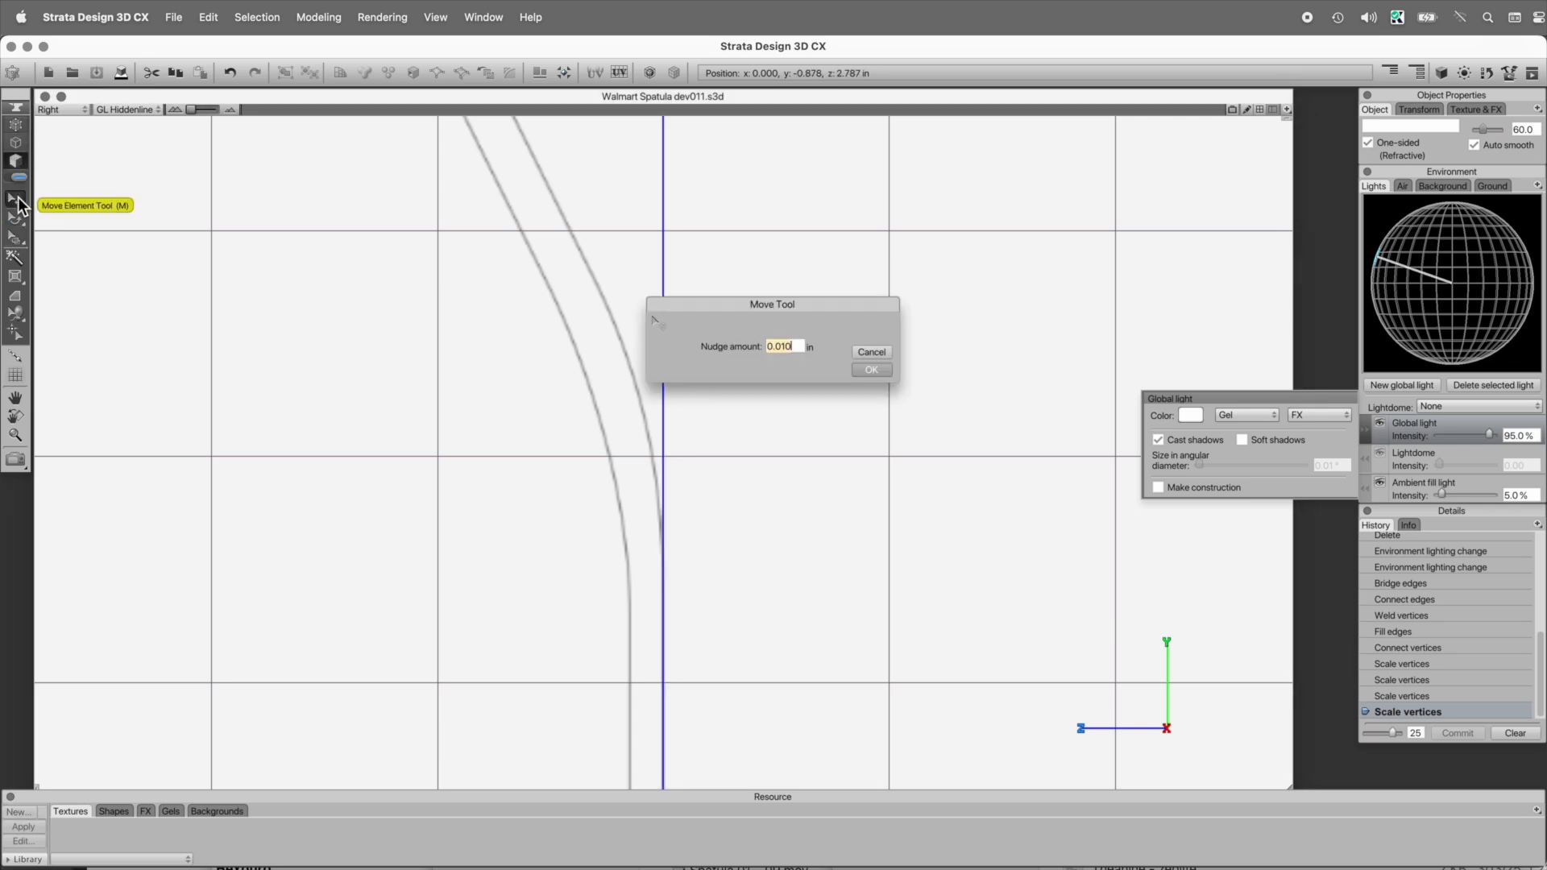
pyautogui.click(794, 346)
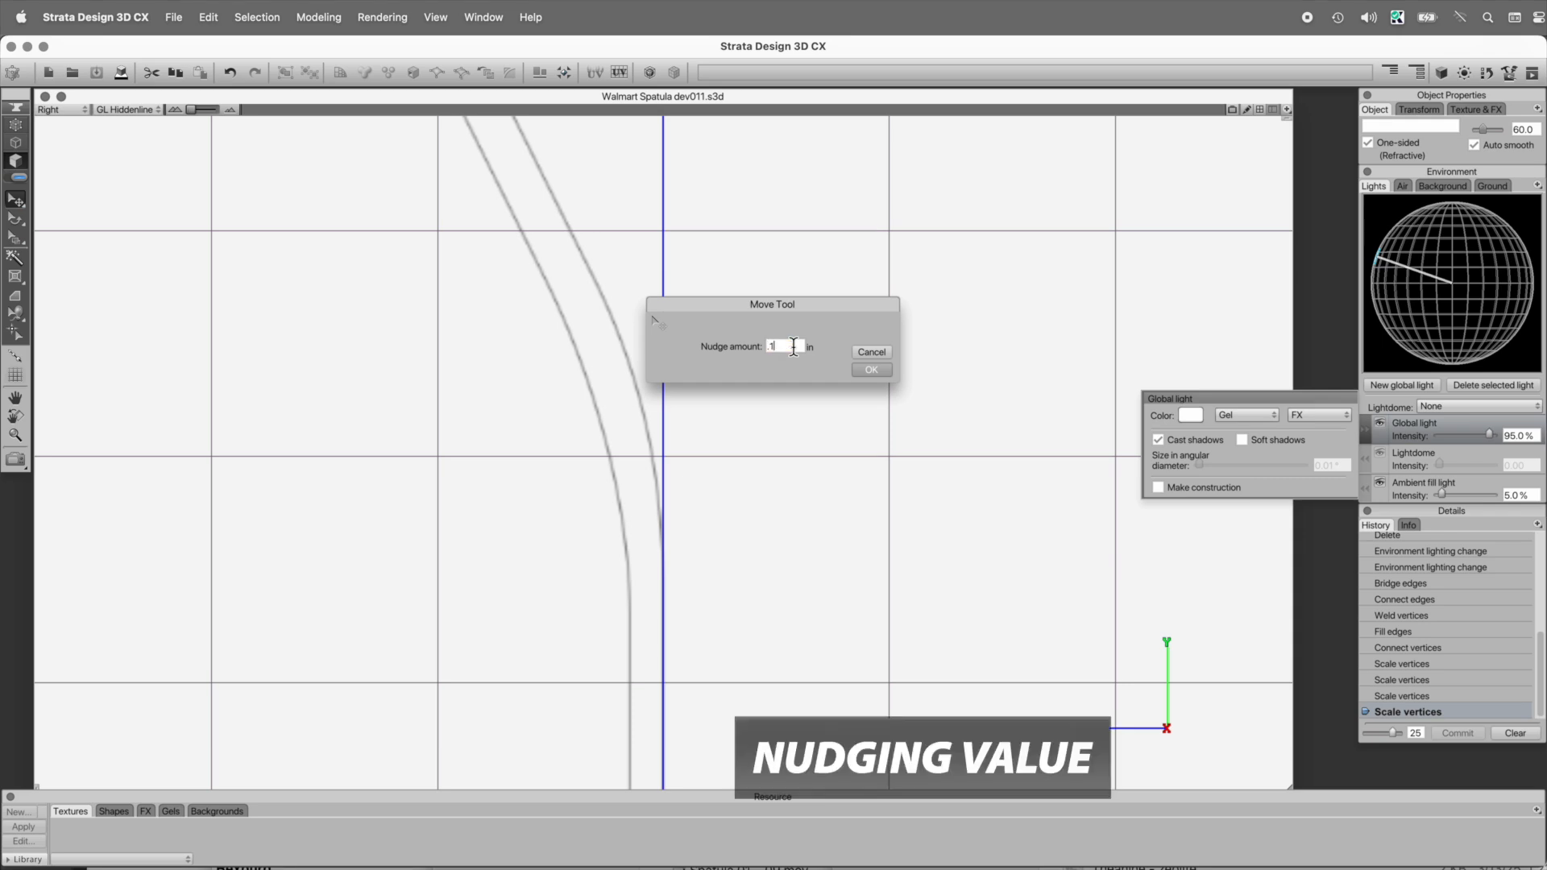
pyautogui.press('Return')
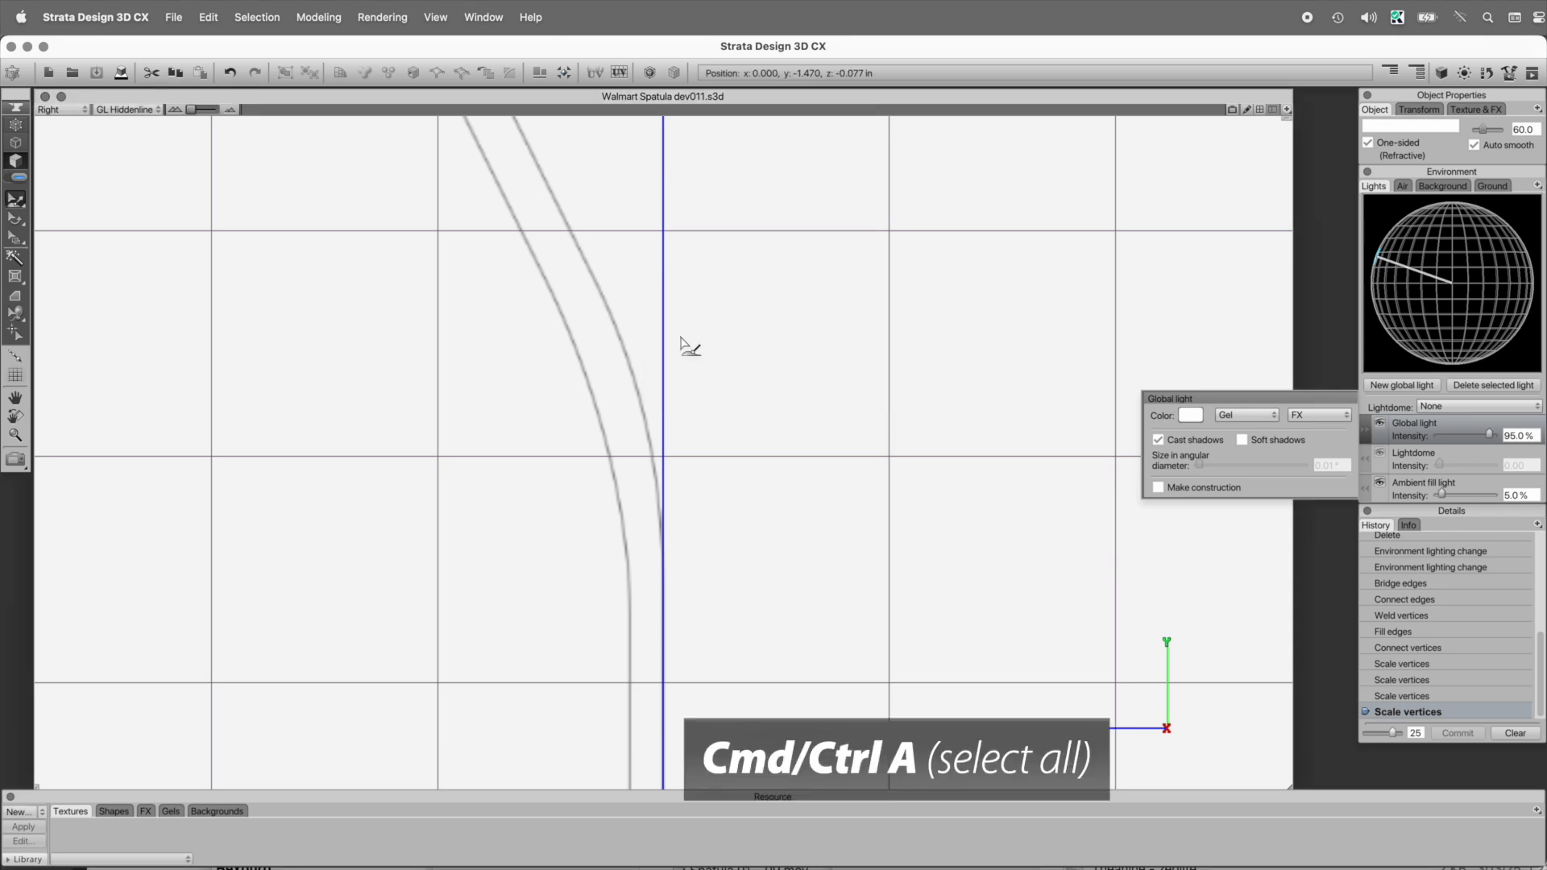
# - Select all faces of the mesh and extrude them along their normals by one .1 in nudge
pyautogui.press('super+a')
pyautogui.moveTo(685, 341); pyautogui.dragTo(708, 338, button='middle')
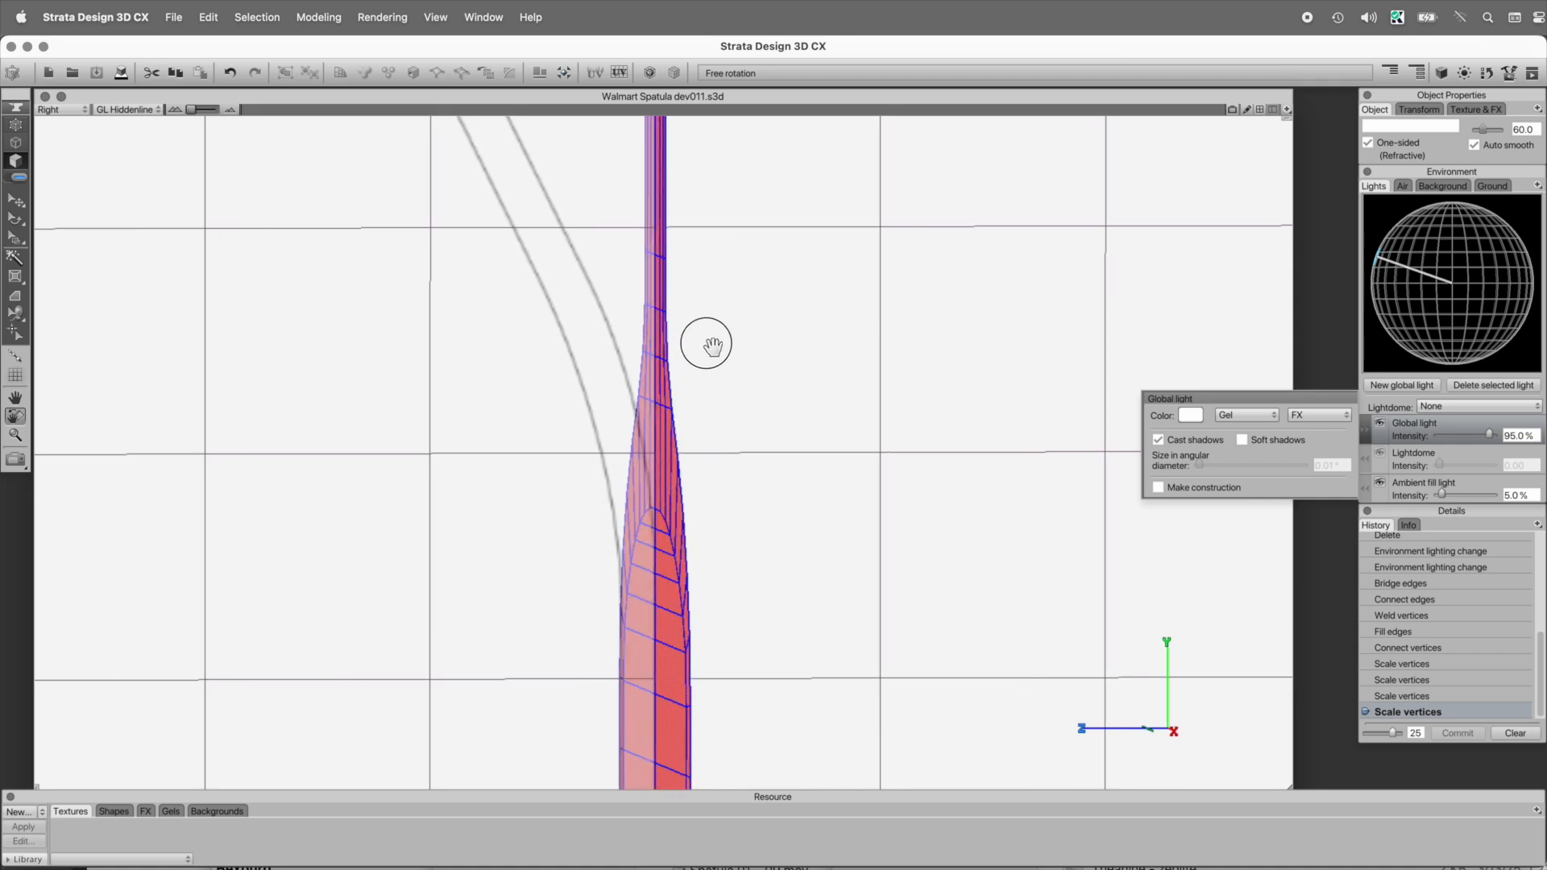
pyautogui.press('super+3')
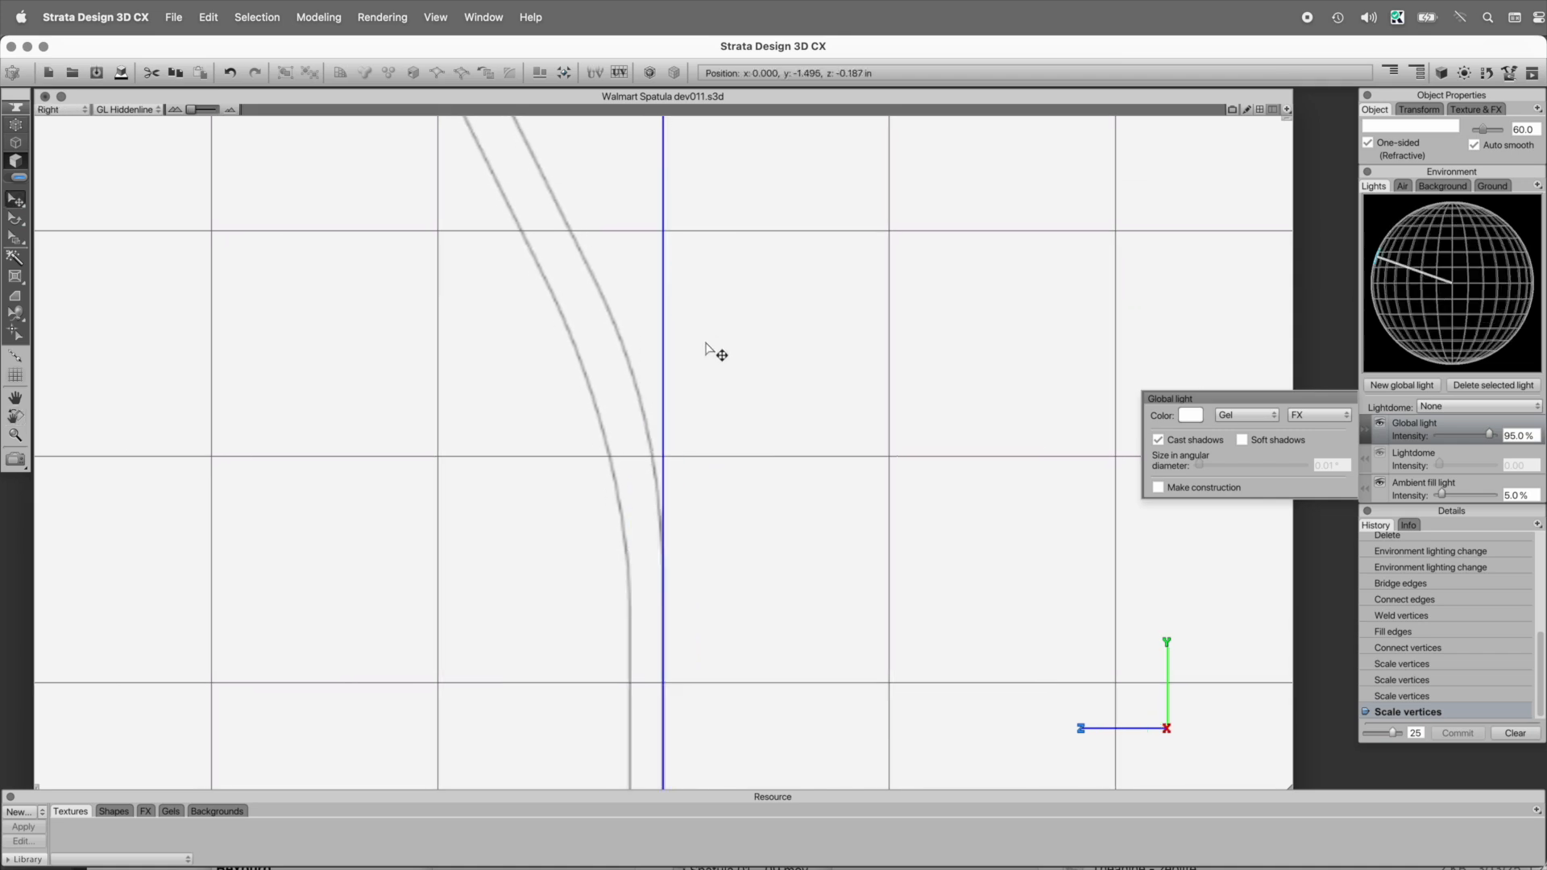
pyautogui.click(13, 276)
pyautogui.moveTo(13, 275); pyautogui.dragTo(114, 300)
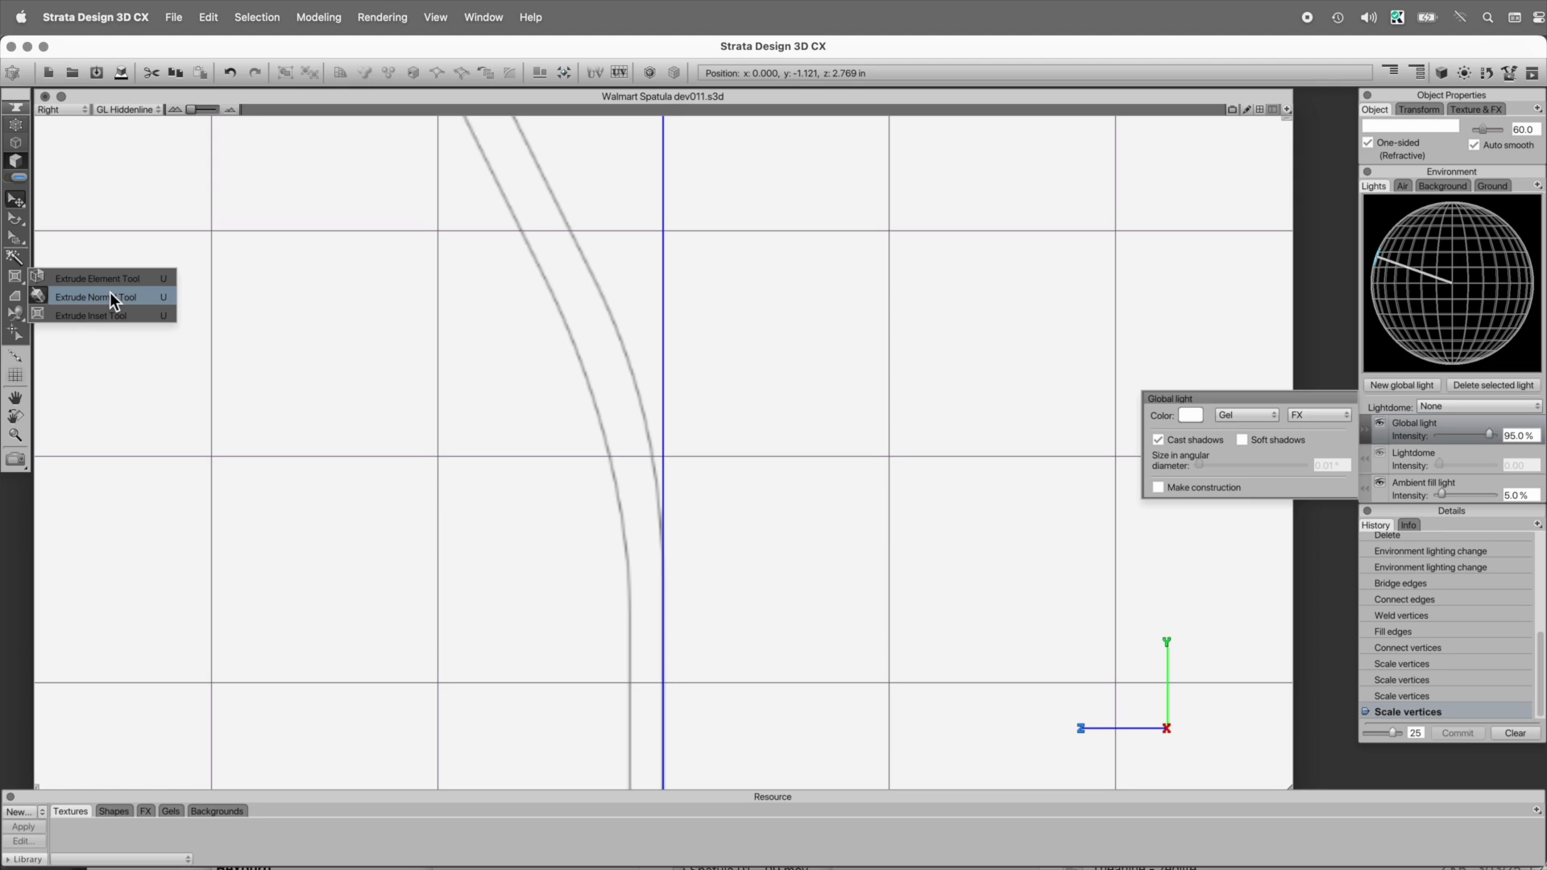
pyautogui.press('Up')
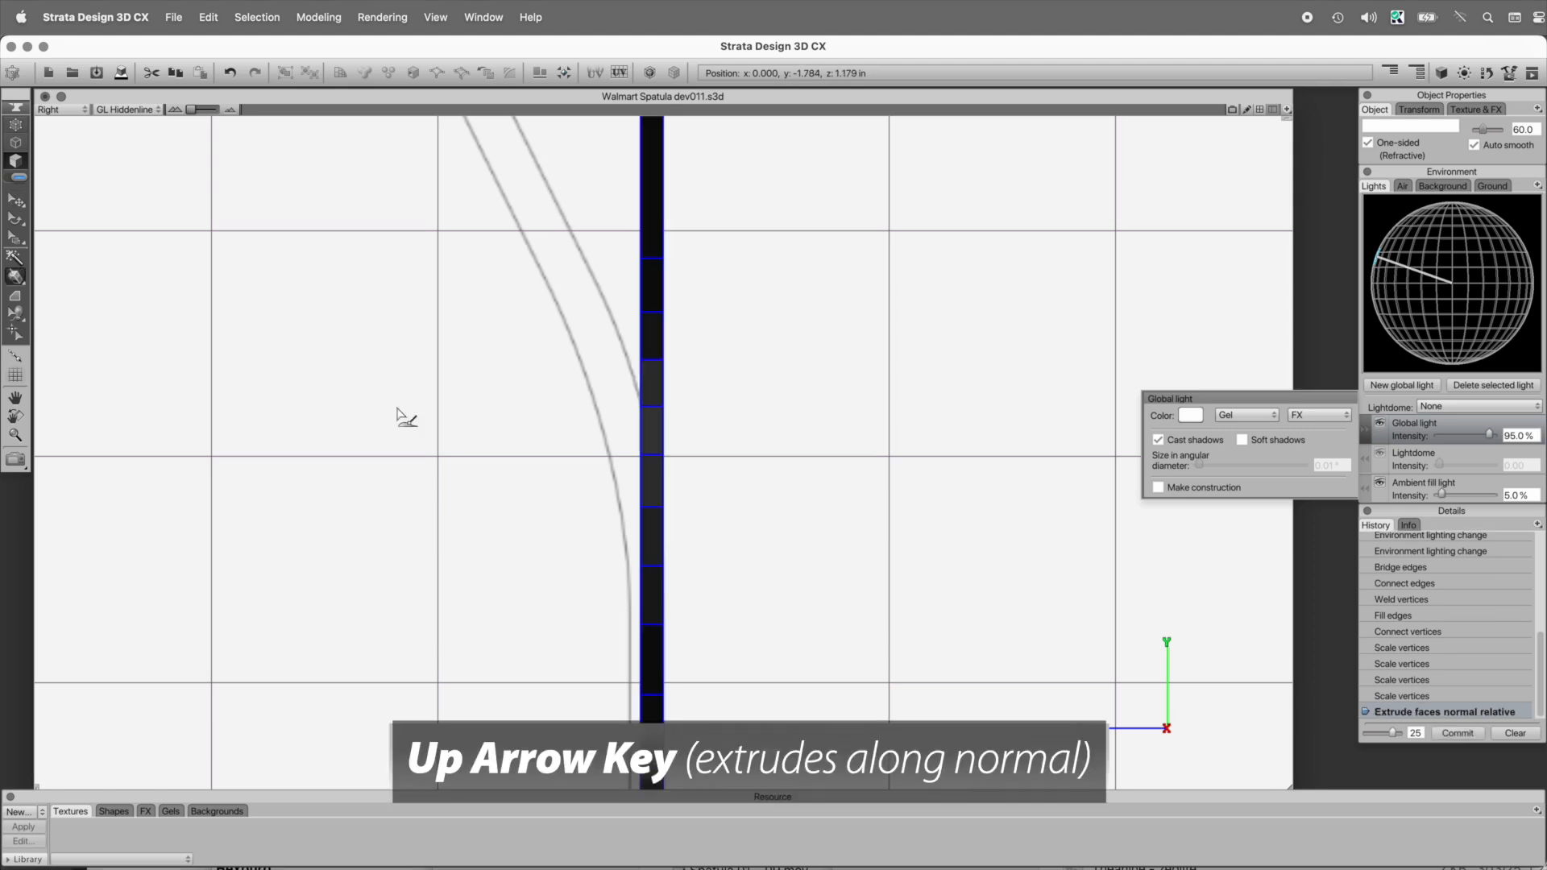
# - Create a new Horizon lightdome with its default colors and medium blend rate to light the extruded sides
pyautogui.hotkey('alt', 'space')
pyautogui.moveTo(571, 523); pyautogui.dragTo(646, 549)
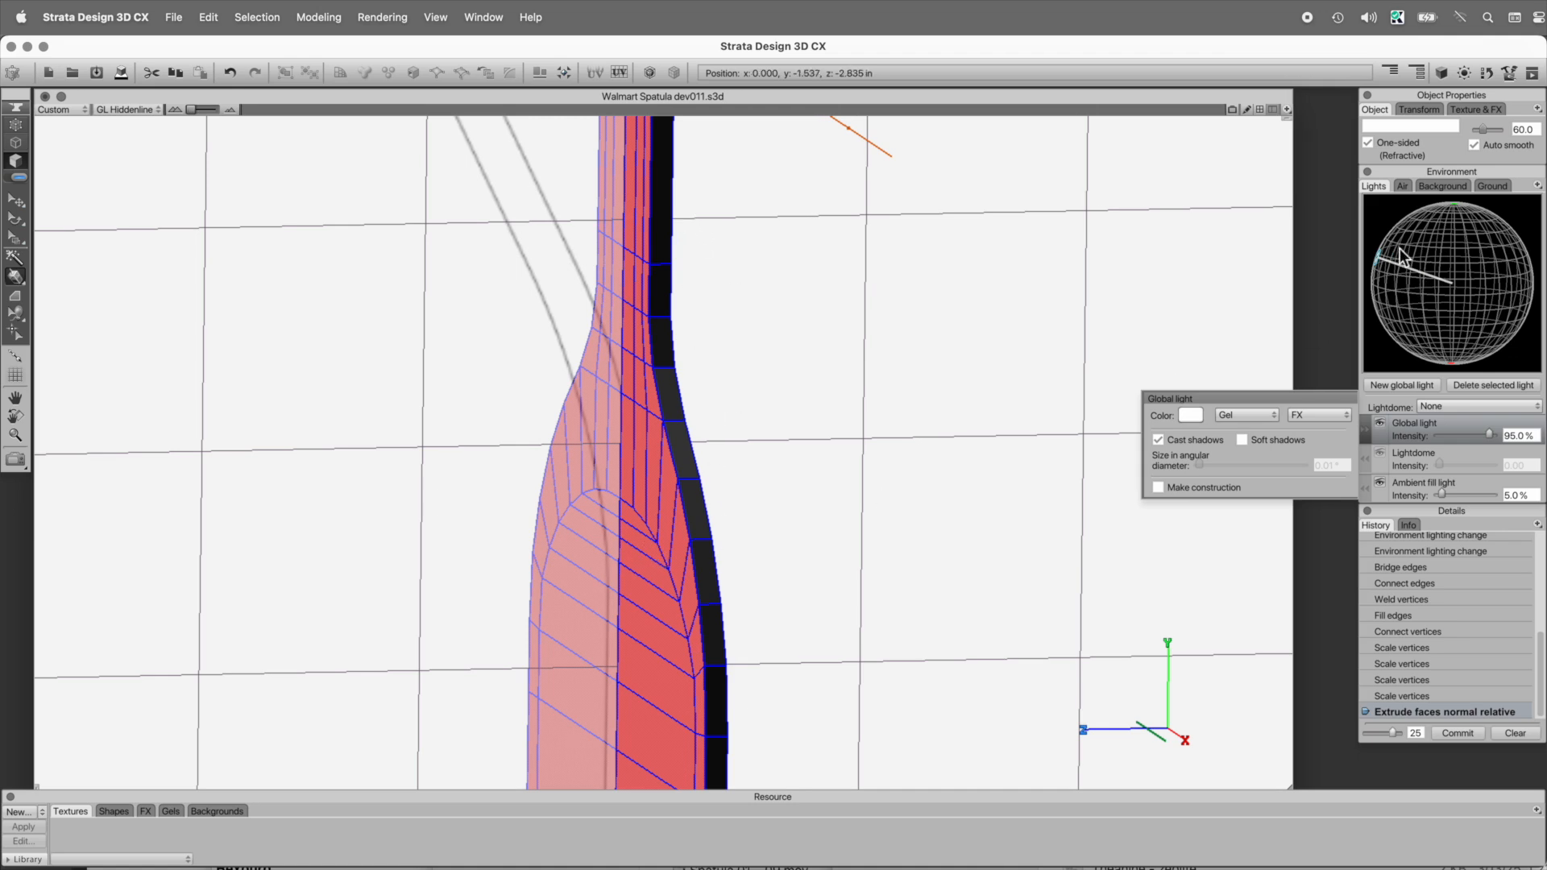
pyautogui.hotkey('alt', 'space')
pyautogui.moveTo(802, 463); pyautogui.dragTo(844, 471)
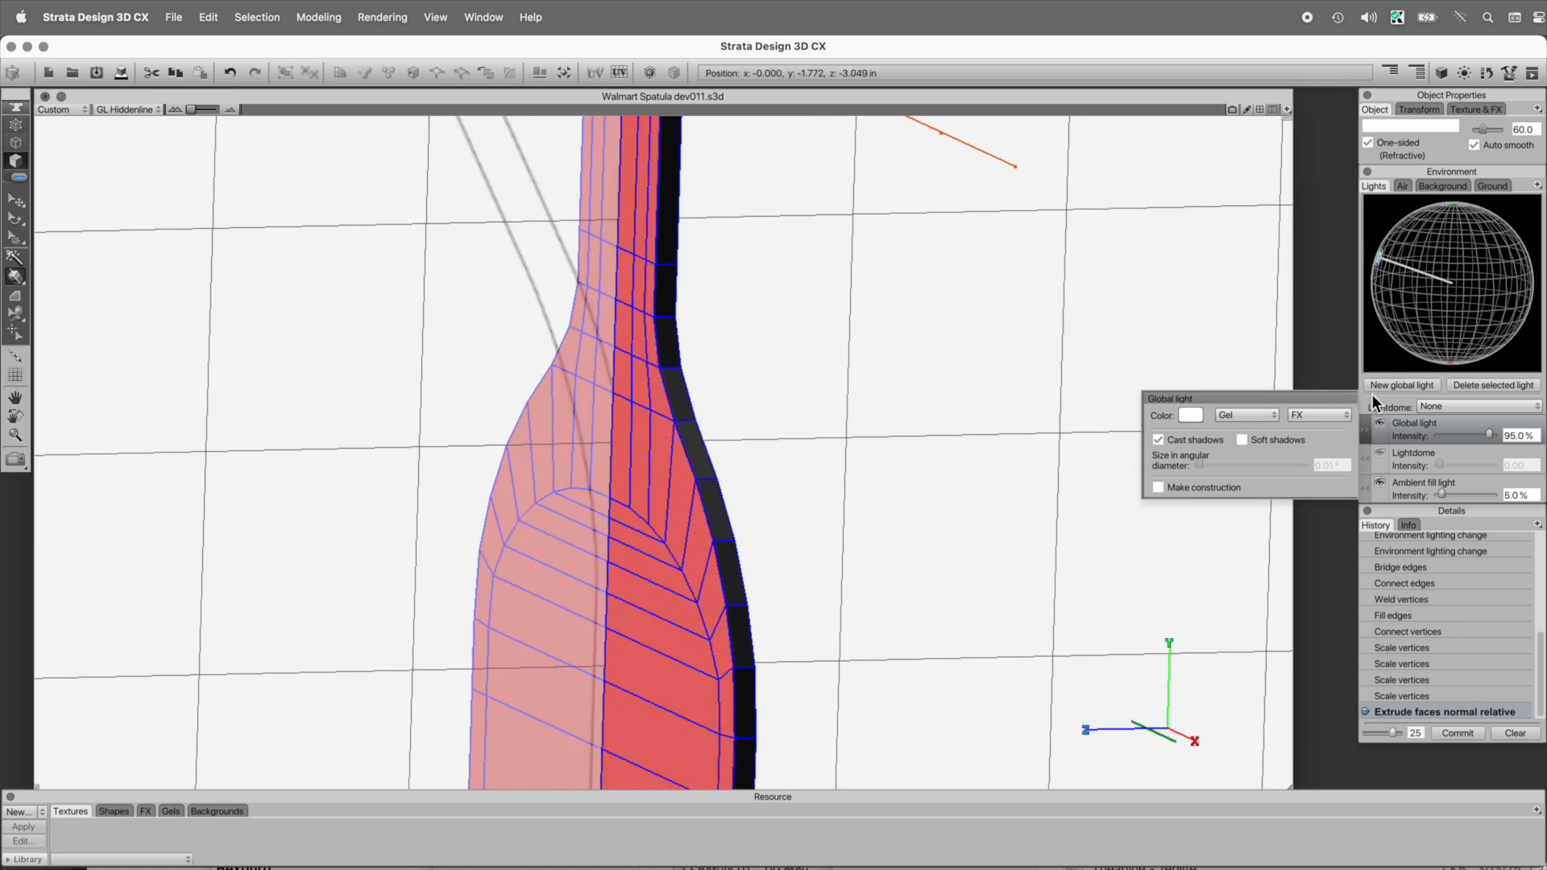
pyautogui.click(1470, 406)
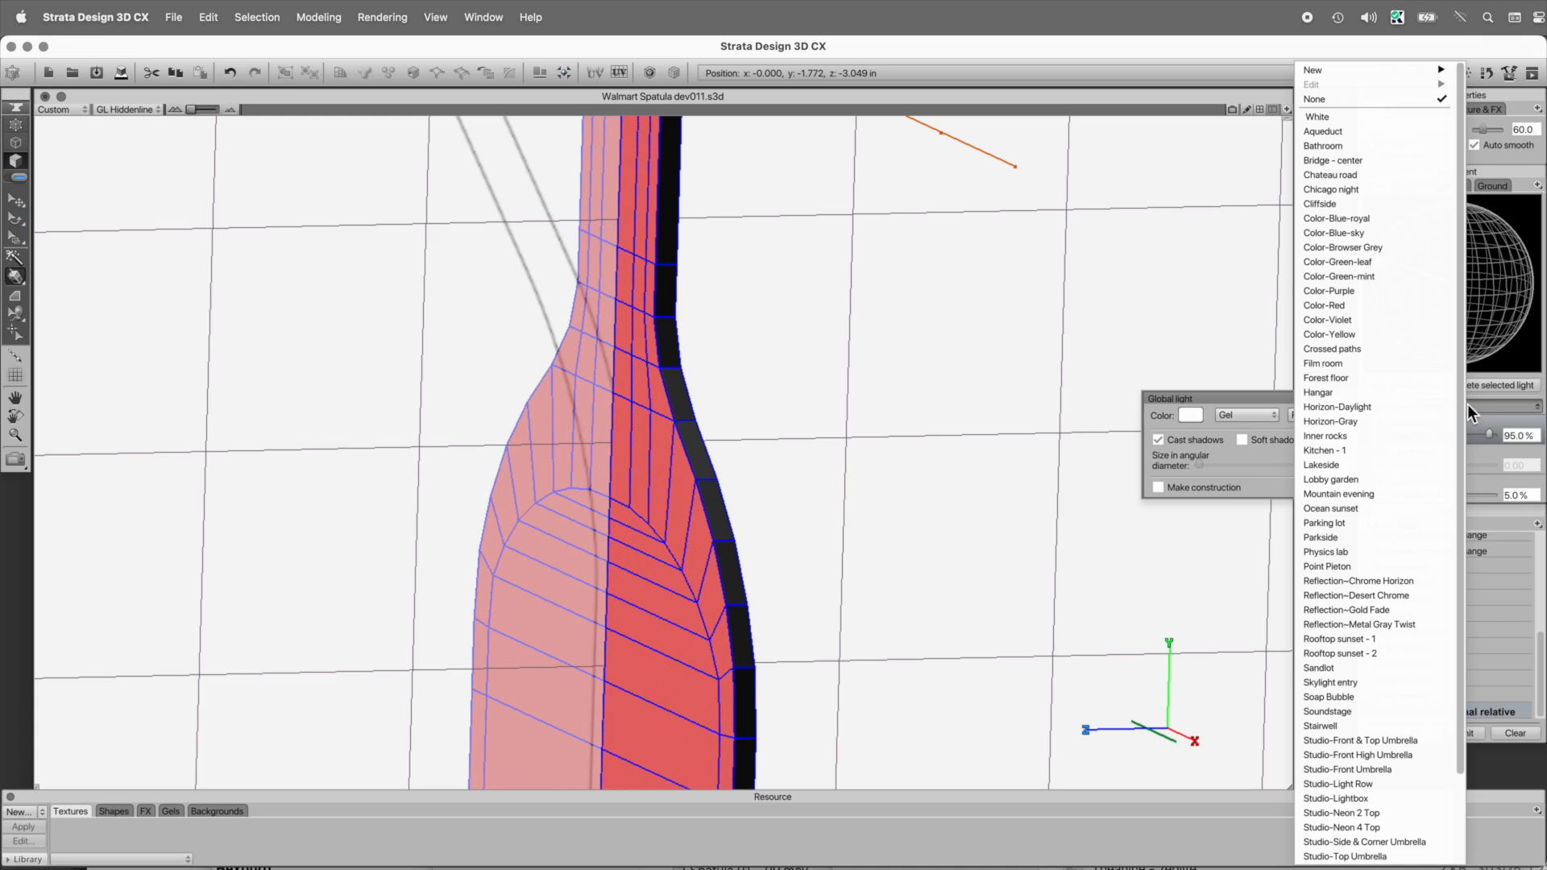
pyautogui.moveTo(1321, 64)
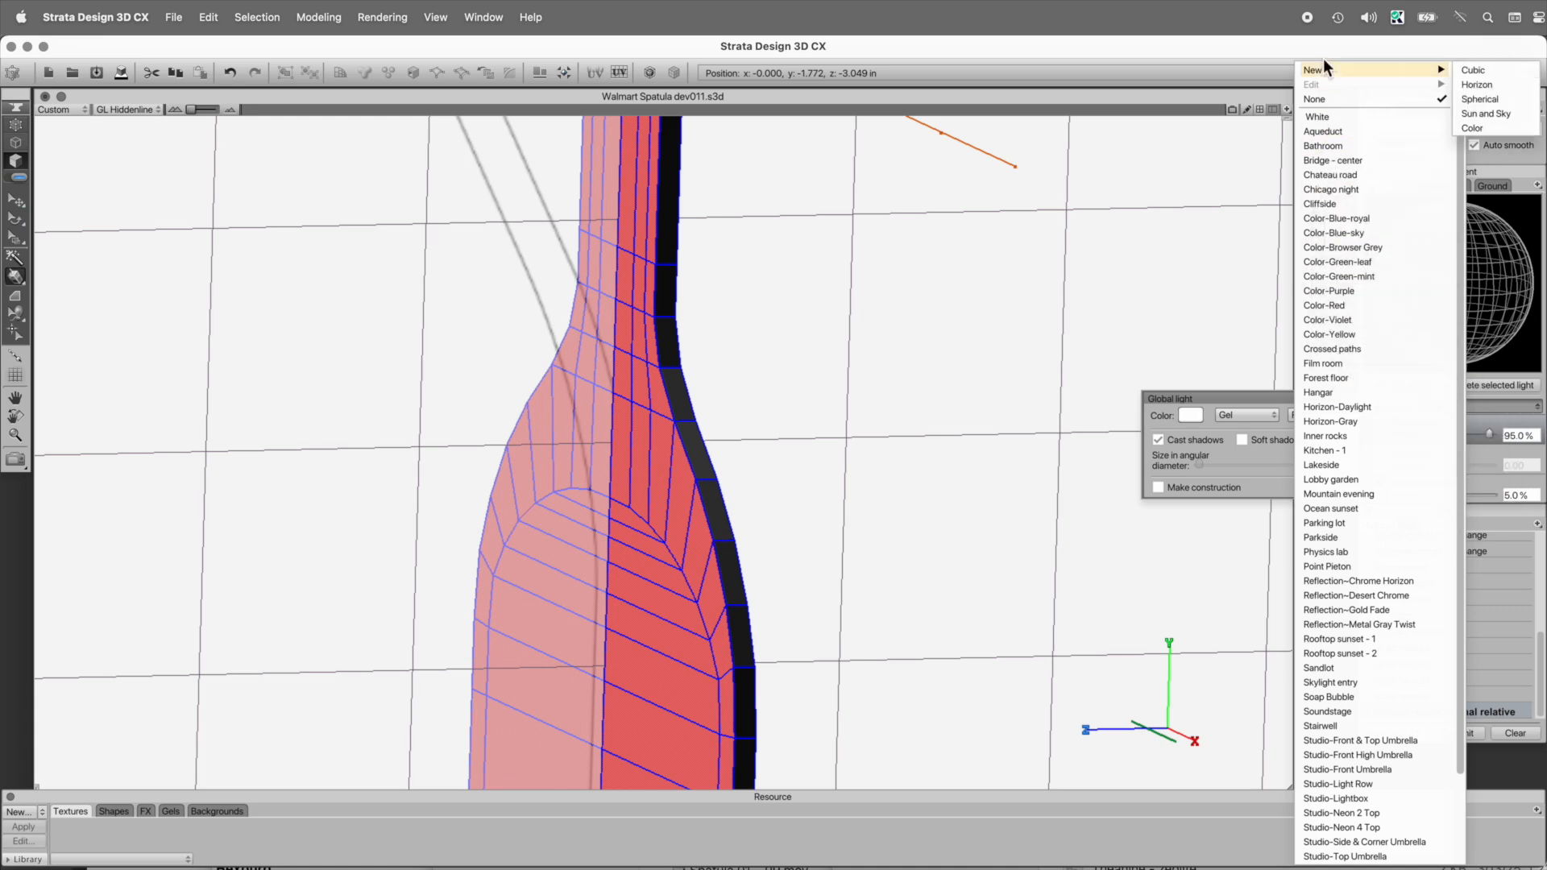
pyautogui.click(1485, 85)
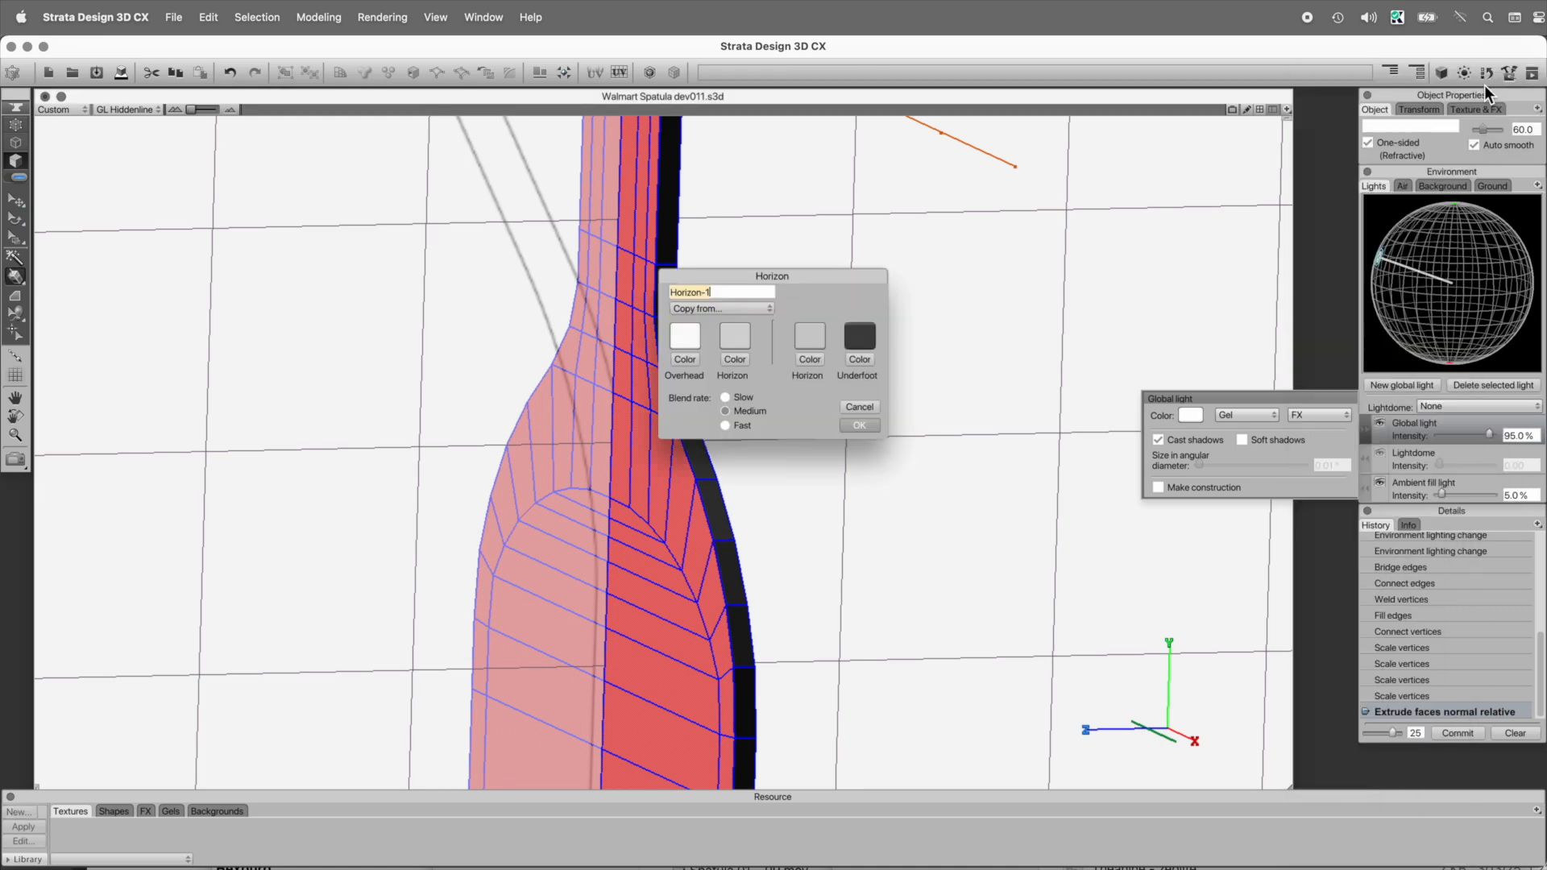
pyautogui.click(857, 425)
# - Turn off the ambient fill light and set the global light to 37% and the lightdome to 83% intensity
pyautogui.moveTo(827, 464)
pyautogui.mouseDown(button='middle')
pyautogui.moveTo(635, 464)
pyautogui.moveTo(806, 467)
pyautogui.moveTo(815, 442)
pyautogui.mouseUp(button='middle')
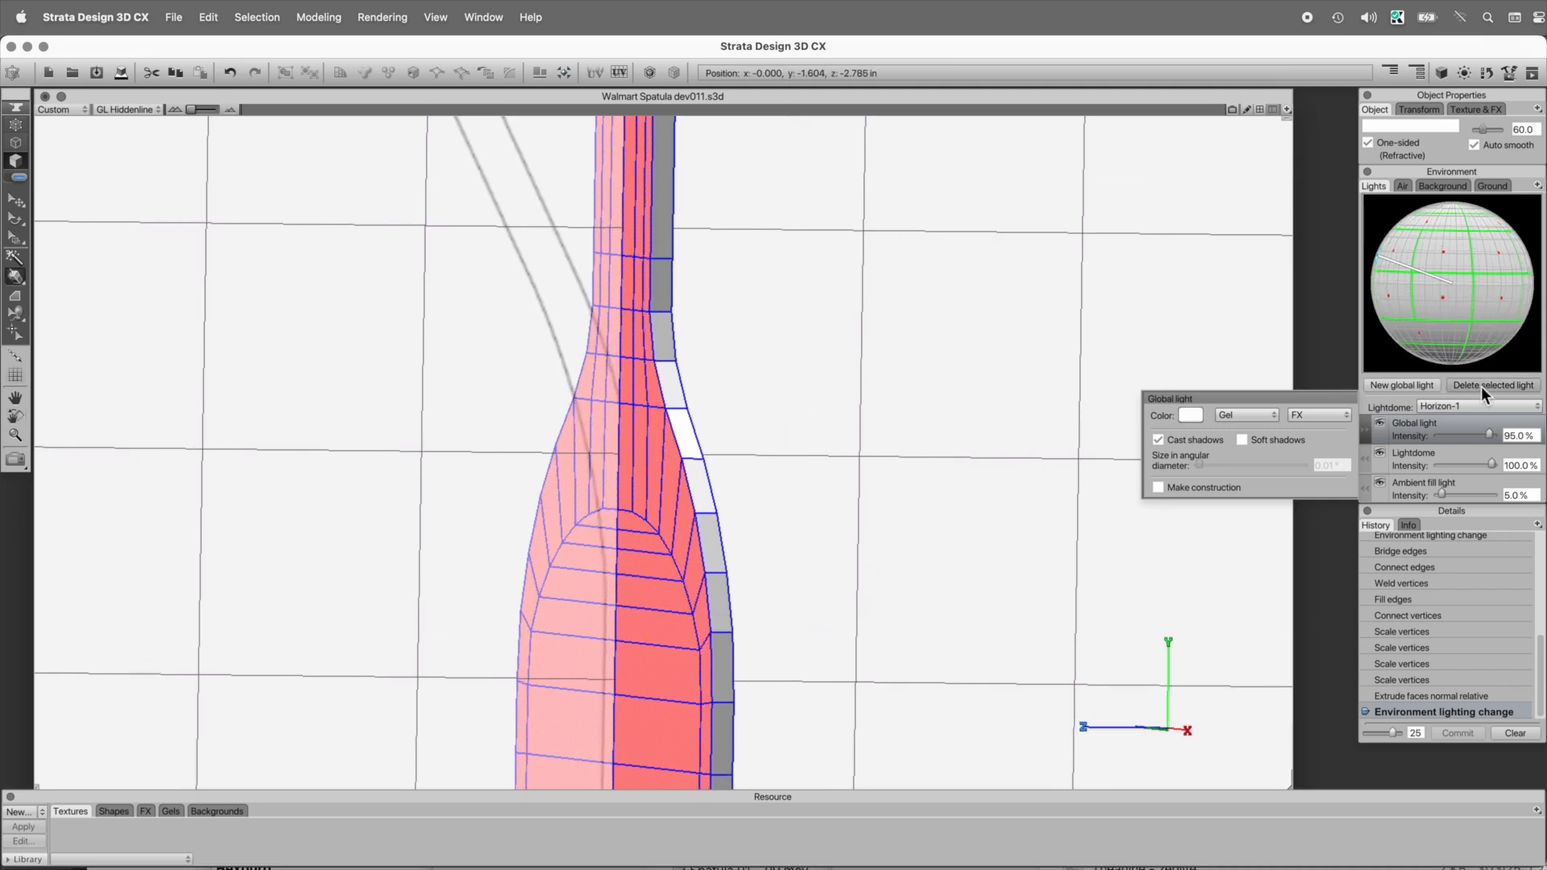
pyautogui.click(1380, 481)
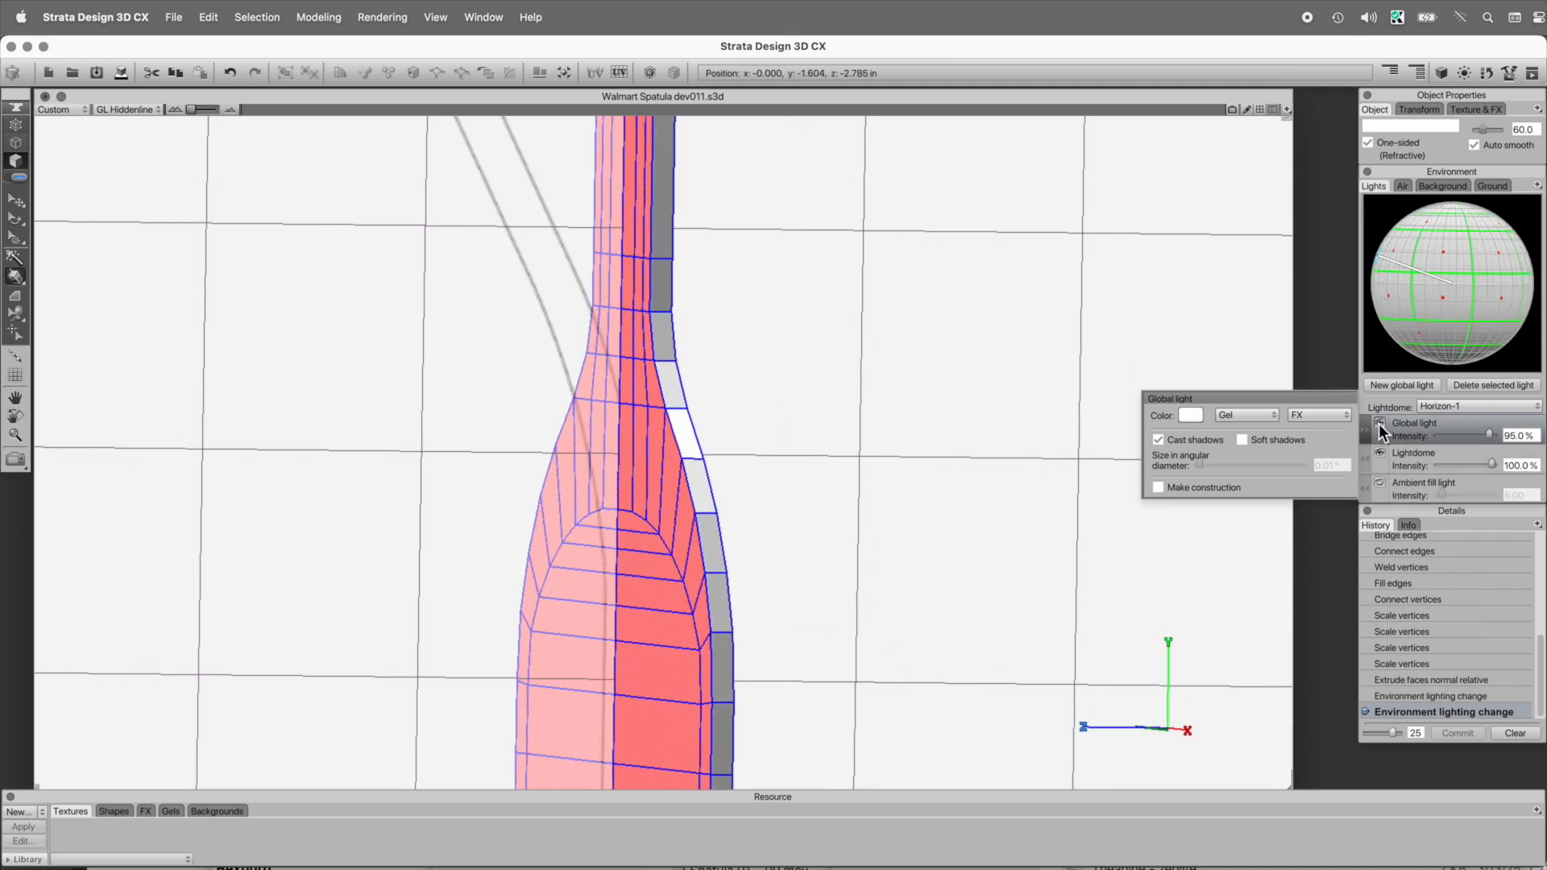
pyautogui.moveTo(1472, 433)
pyautogui.mouseDown()
pyautogui.moveTo(1460, 434)
pyautogui.moveTo(1482, 461)
pyautogui.mouseUp()
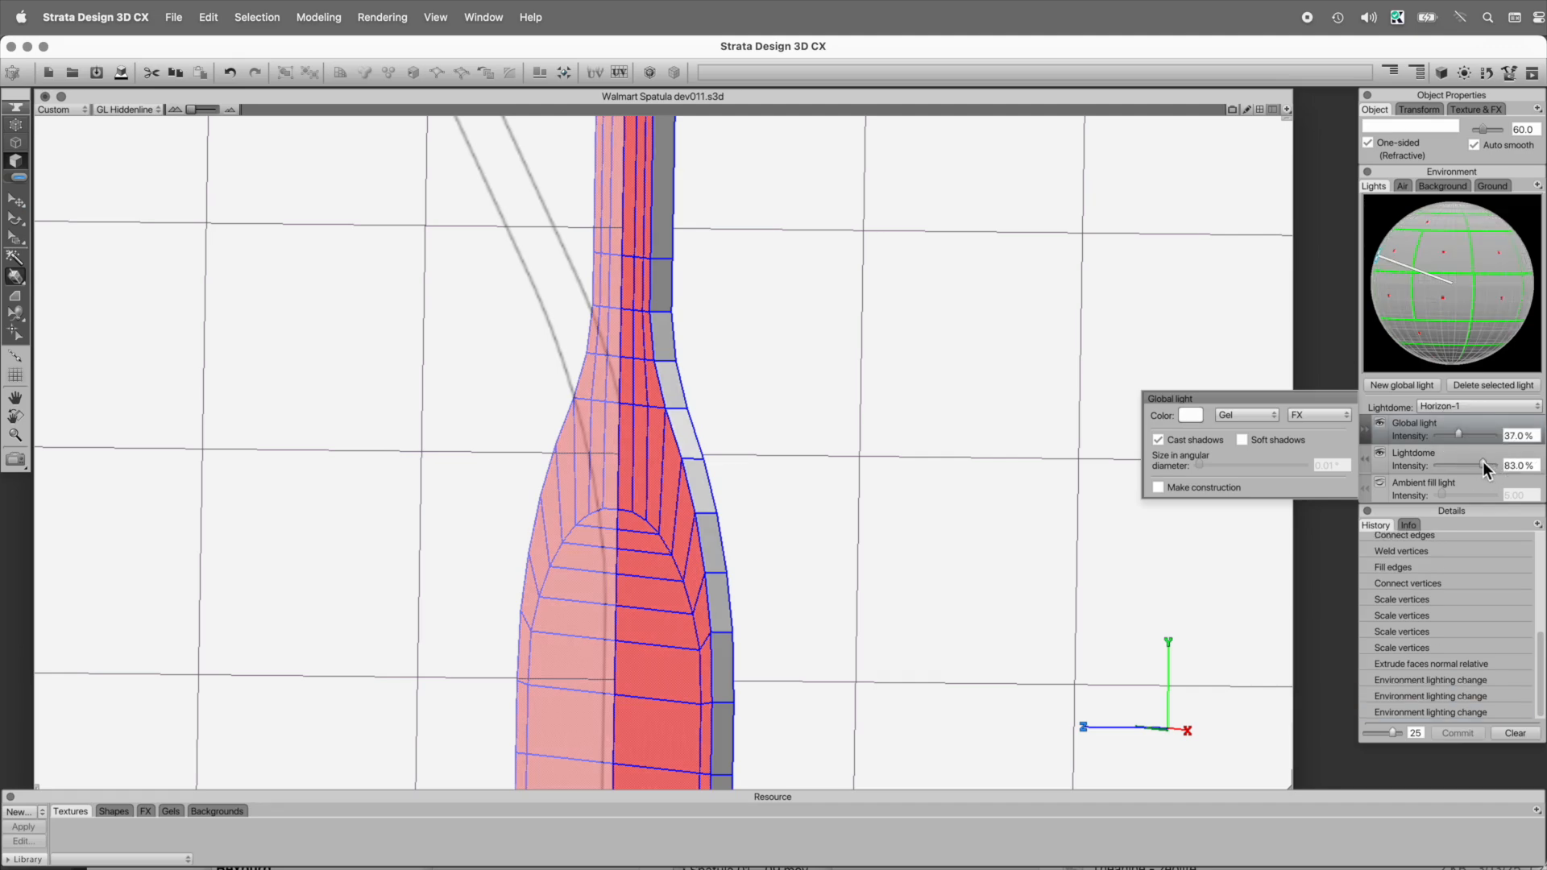
# - Copy the selected front faces of the extruded spatula mesh
pyautogui.moveTo(845, 511); pyautogui.dragTo(787, 355)
pyautogui.click(594, 577)
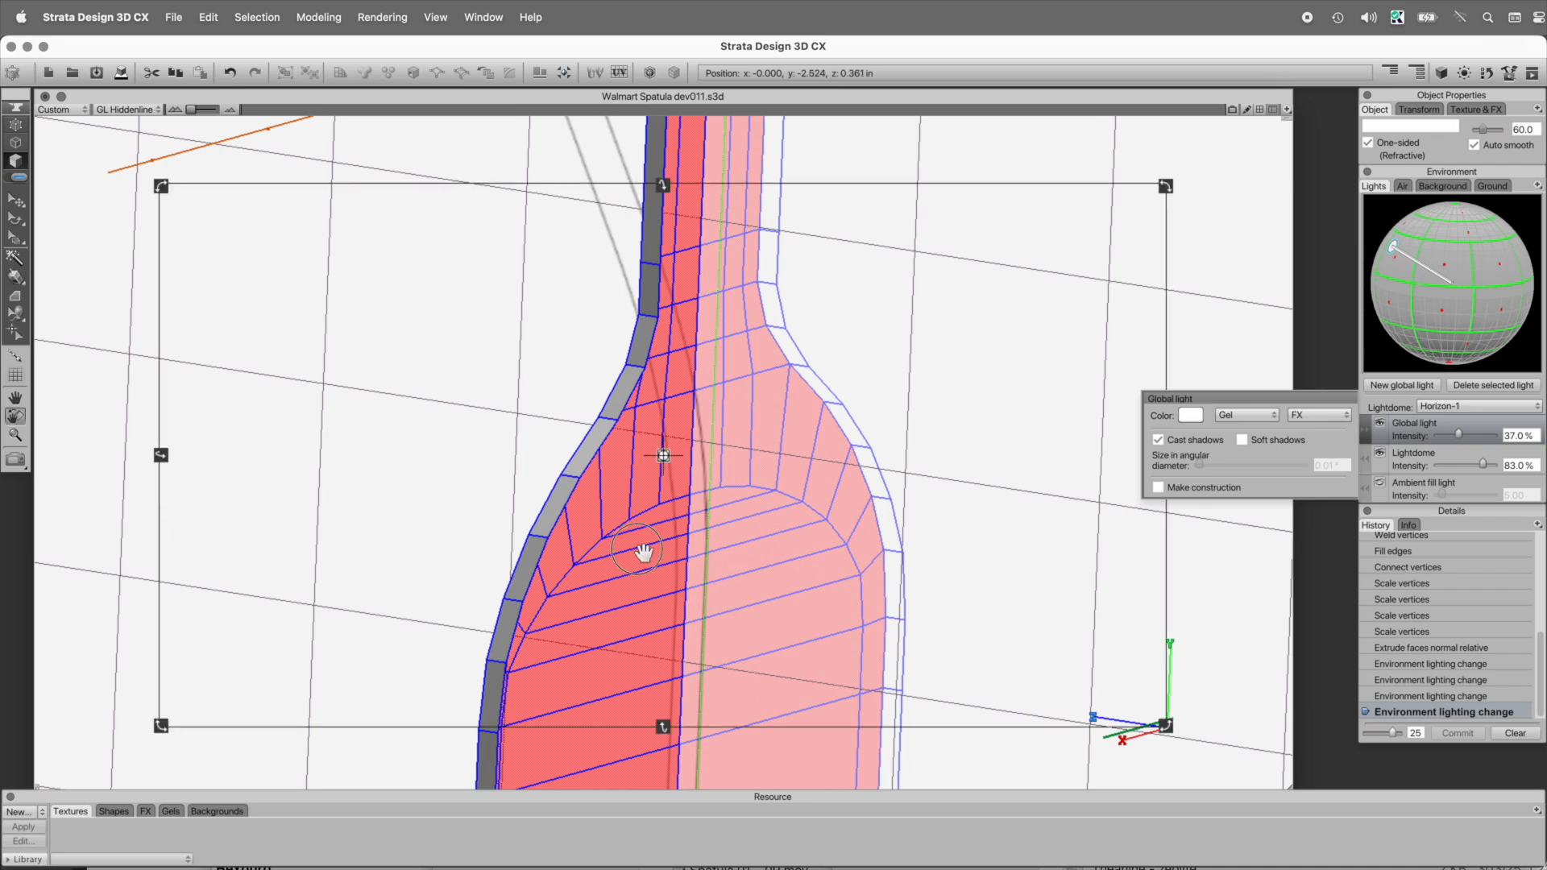
pyautogui.moveTo(642, 552); pyautogui.dragTo(677, 528)
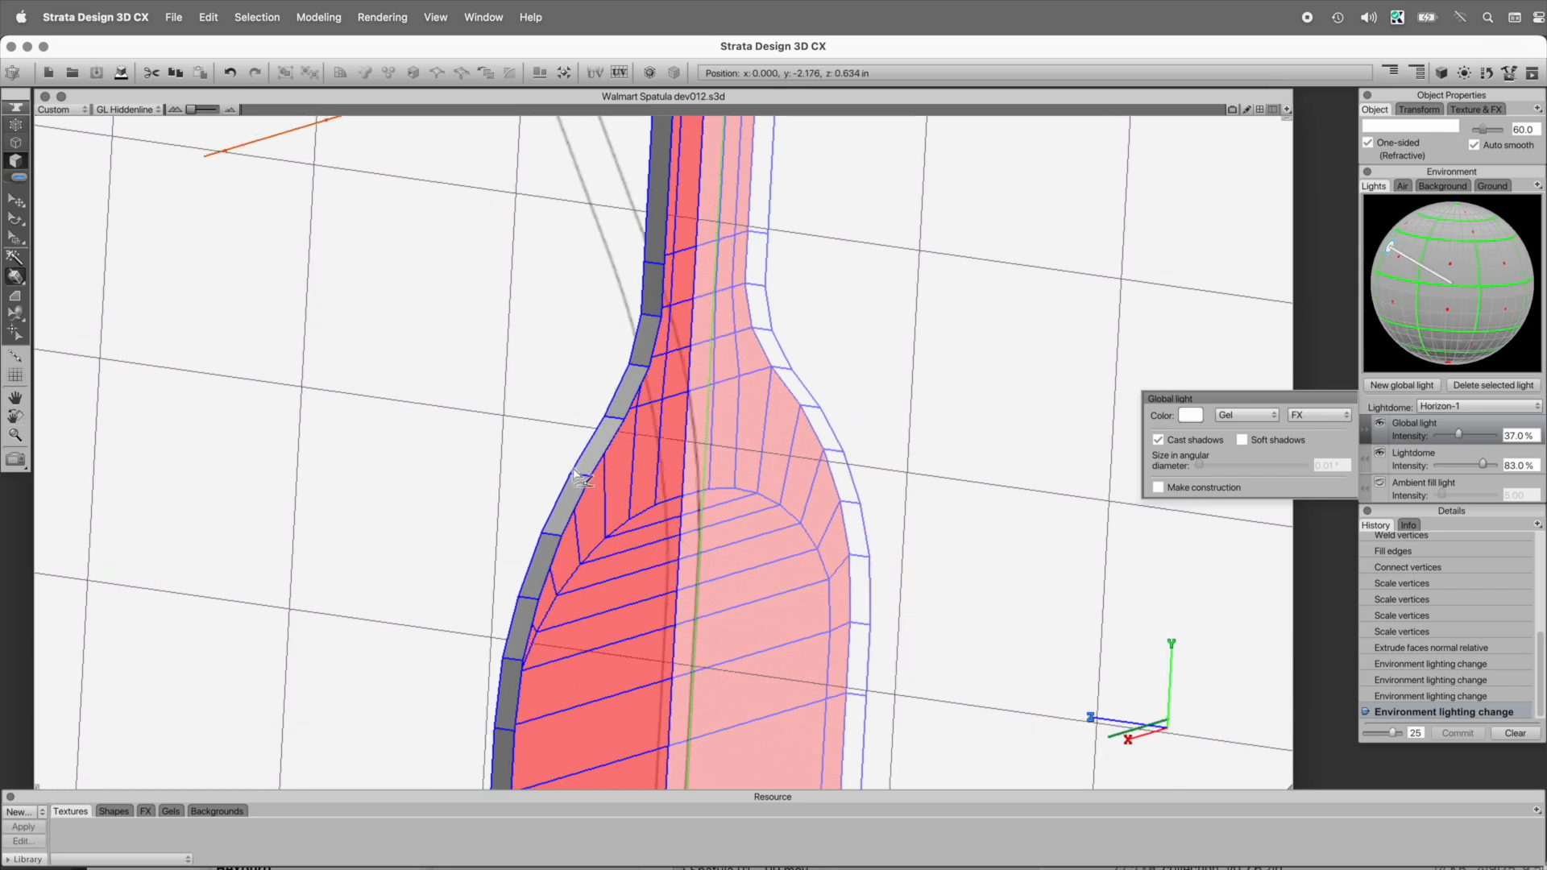
pyautogui.moveTo(553, 459); pyautogui.dragTo(829, 466)
pyautogui.moveTo(701, 442); pyautogui.dragTo(677, 494)
pyautogui.rightClick(663, 492)
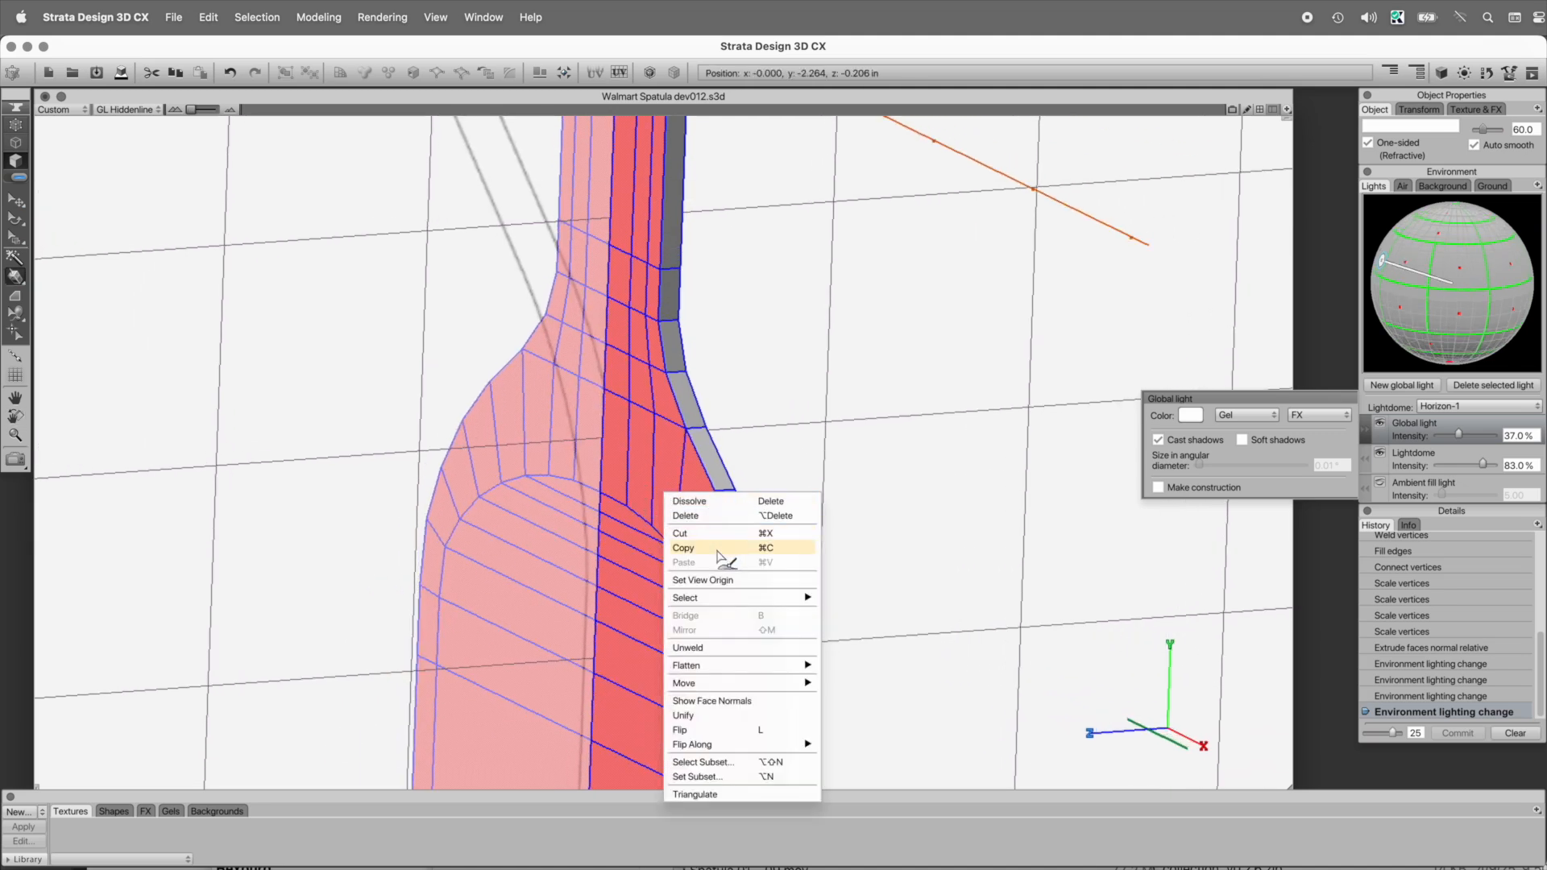
pyautogui.click(719, 555)
# - Keep the document units in inches and set the grid lines to every .25 units
pyautogui.press('z')
pyautogui.moveTo(578, 421); pyautogui.dragTo(913, 668)
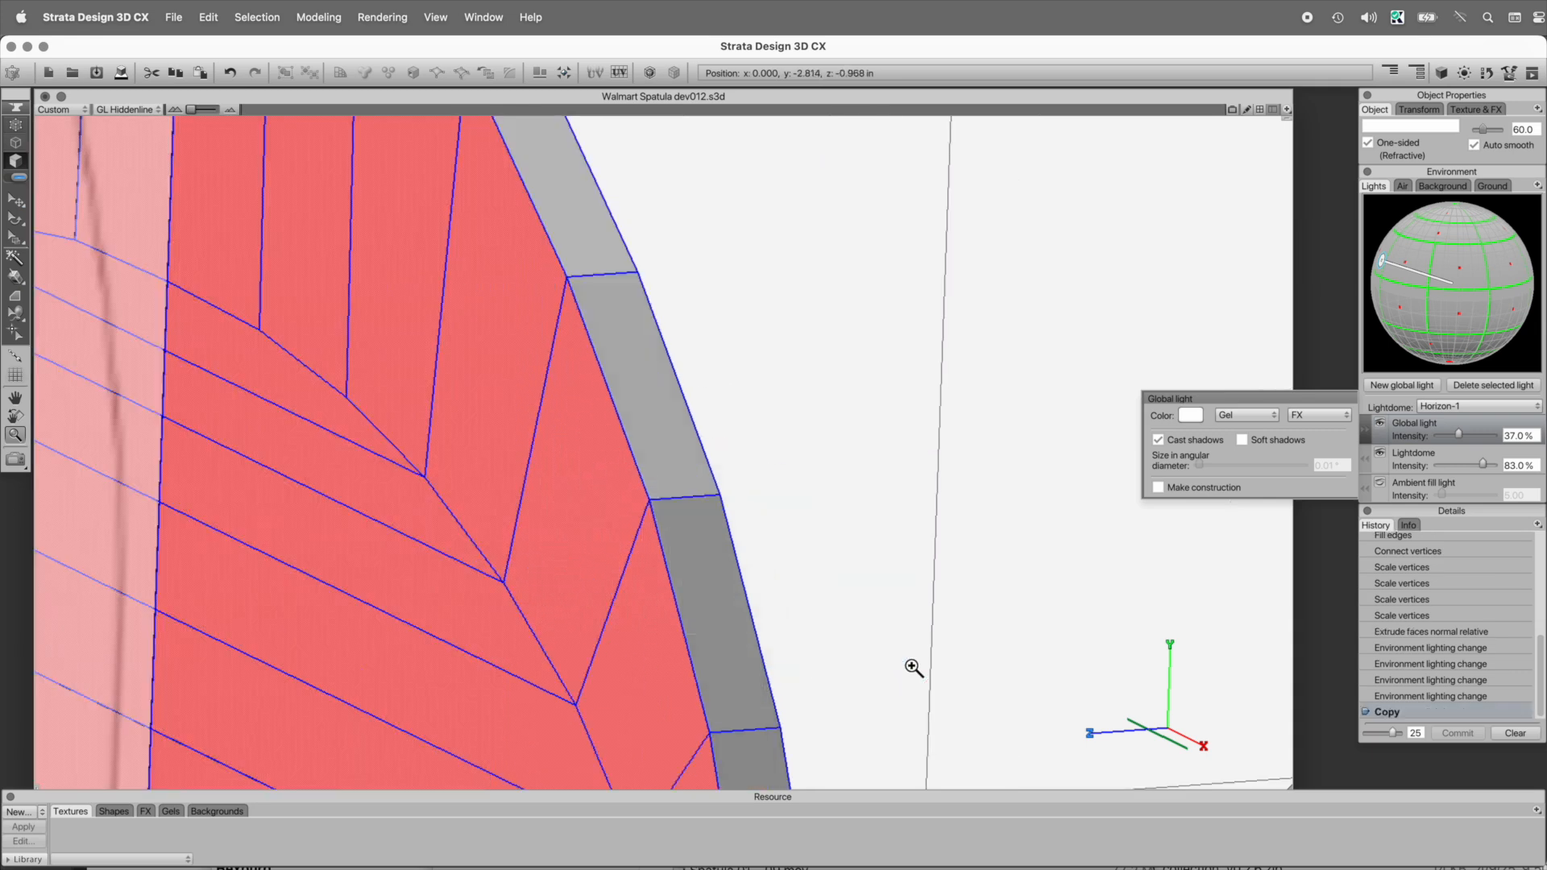
pyautogui.press('k')
pyautogui.click(17, 377)
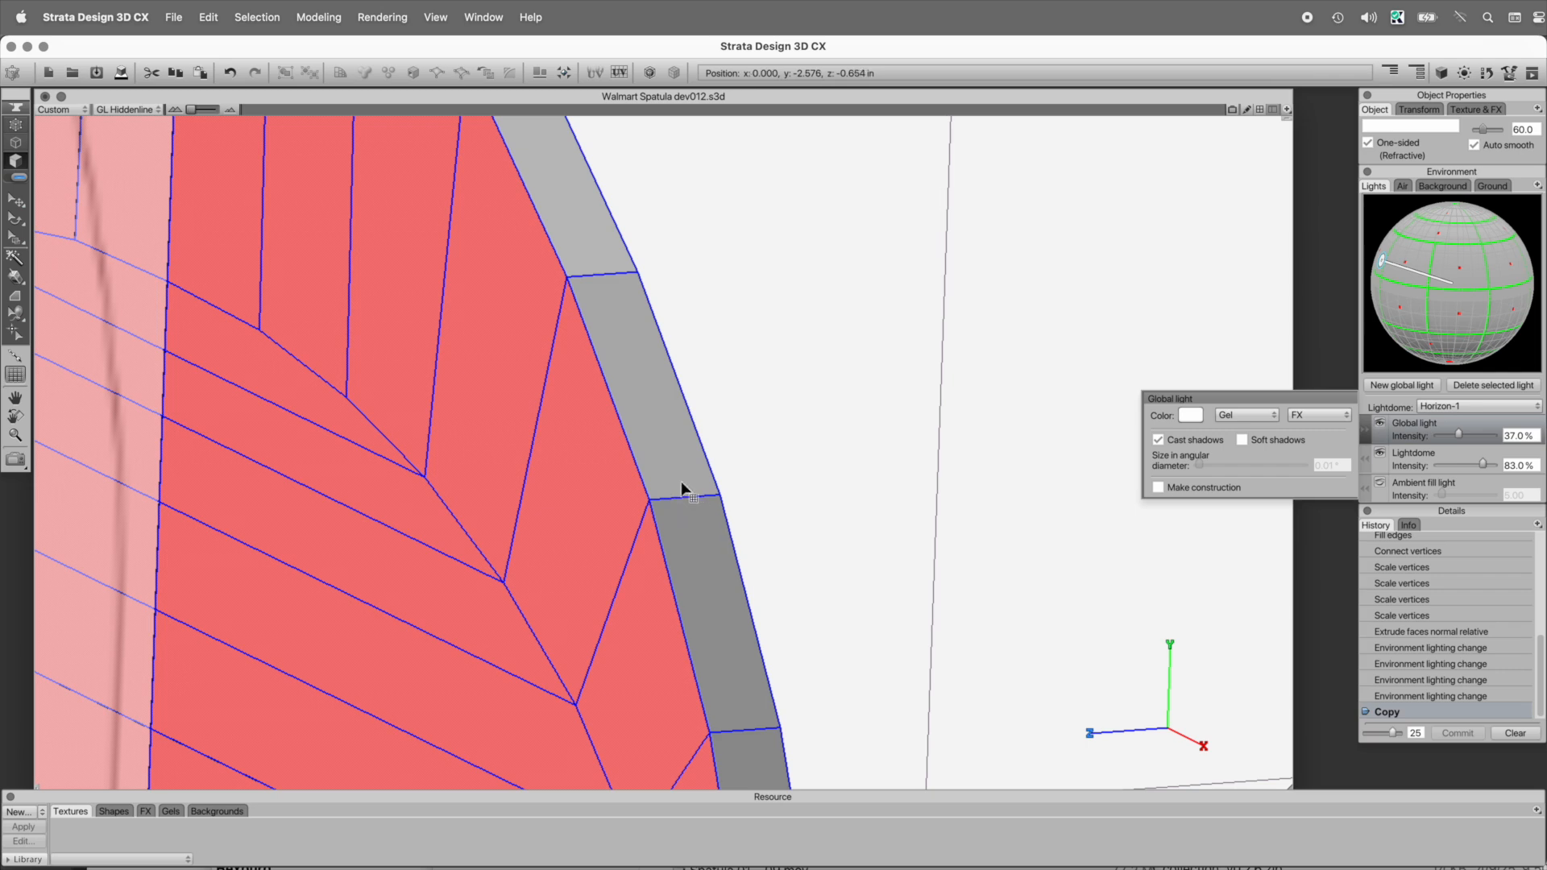
pyautogui.click(383, 16)
pyautogui.moveTo(439, 20)
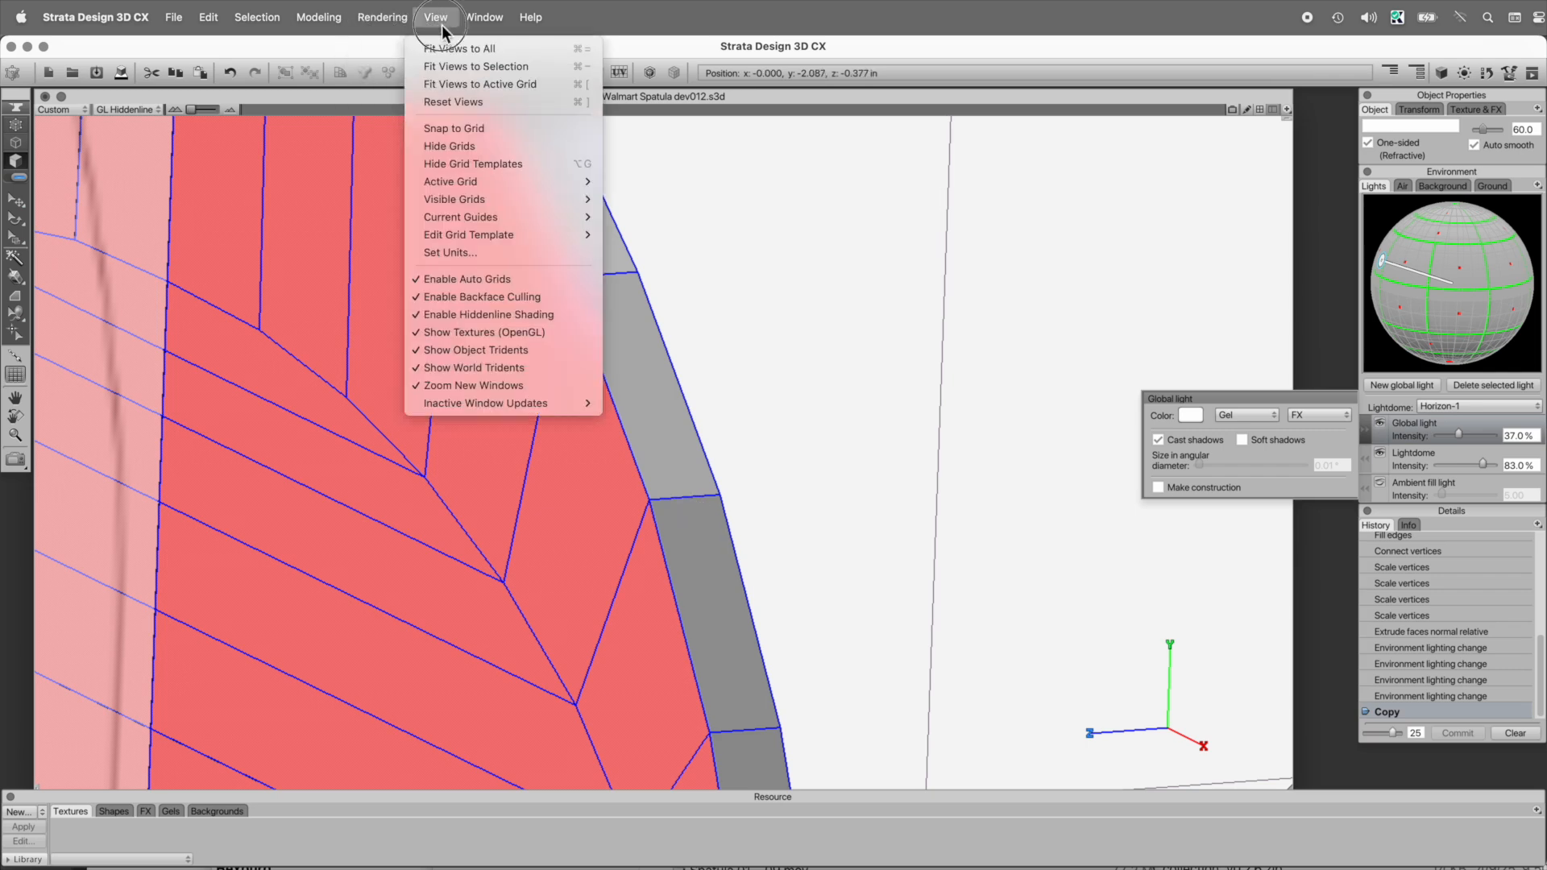
pyautogui.click(464, 253)
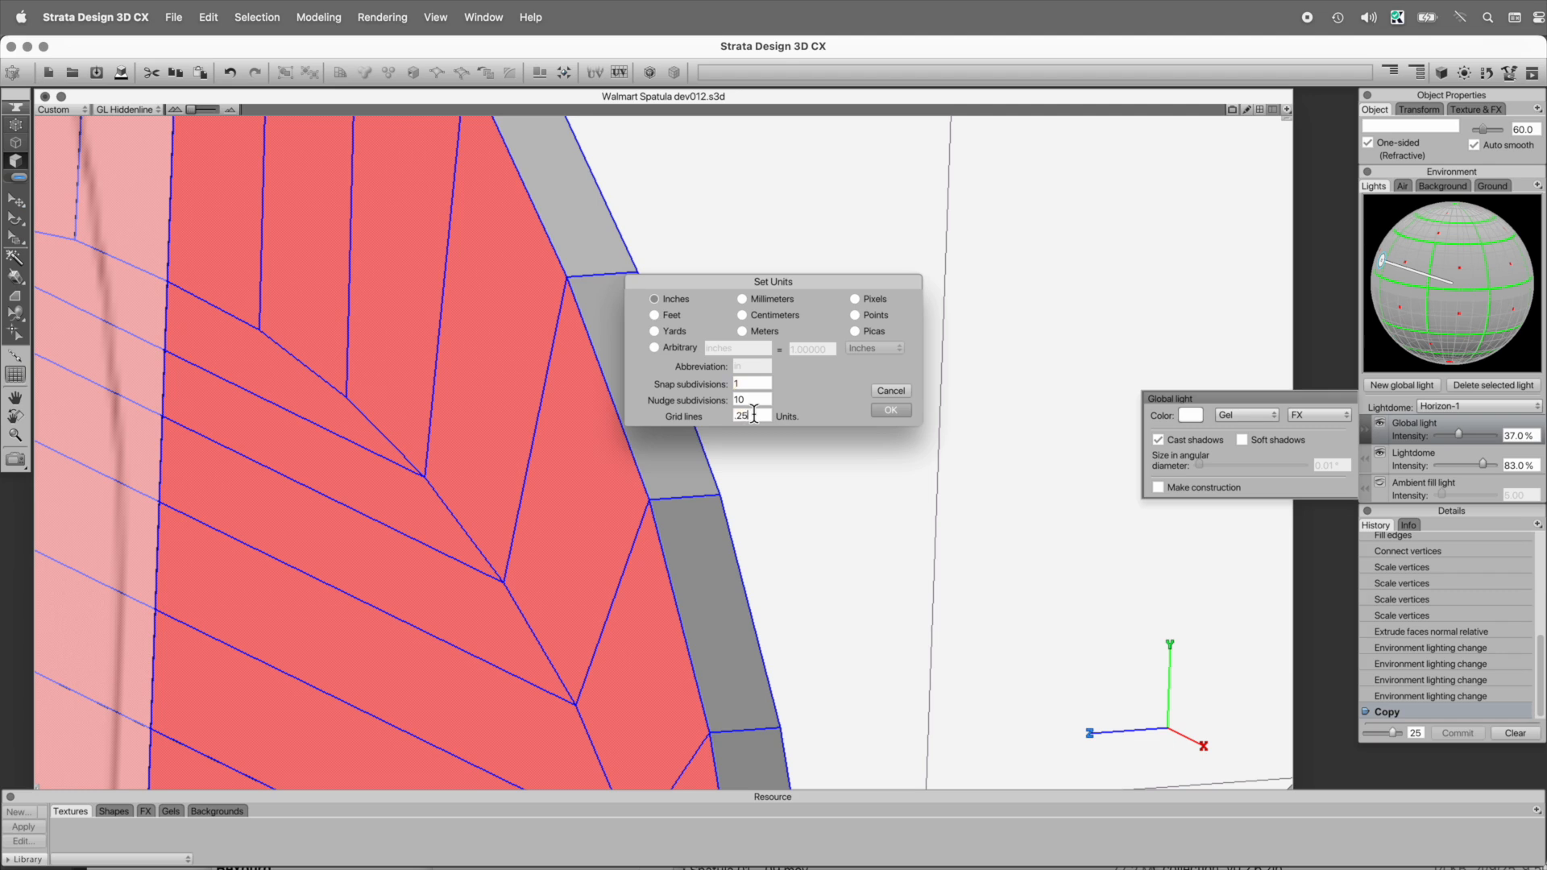
pyautogui.press('Return')
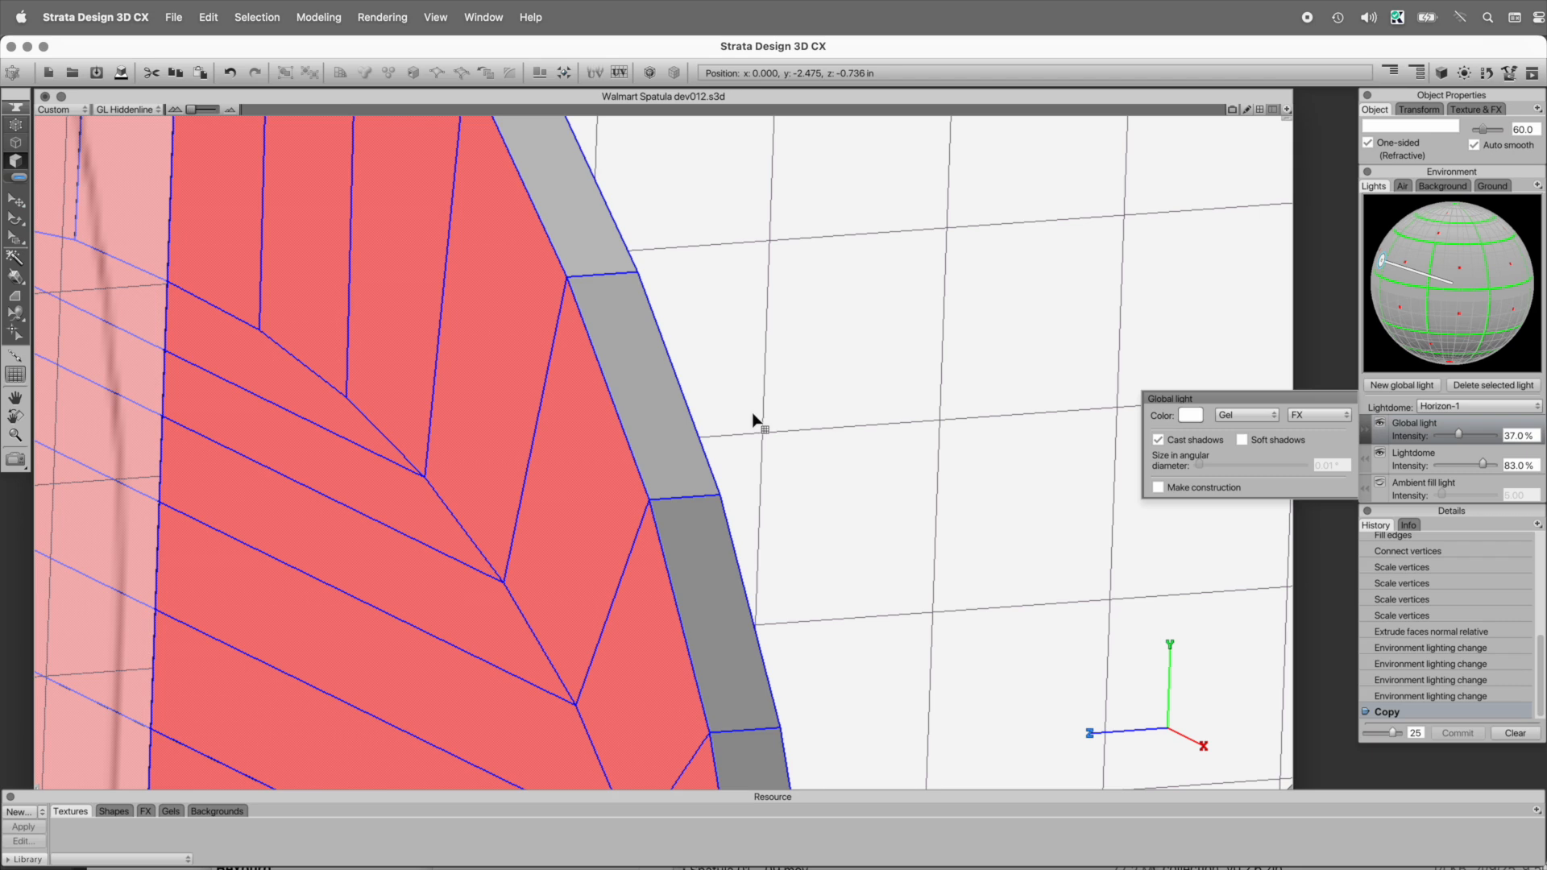
# - Add a custom grid parallel to the front faces, centered on the midpoint of a thickness edge at the shoulder
pyautogui.hotkey('shift', 'alt')
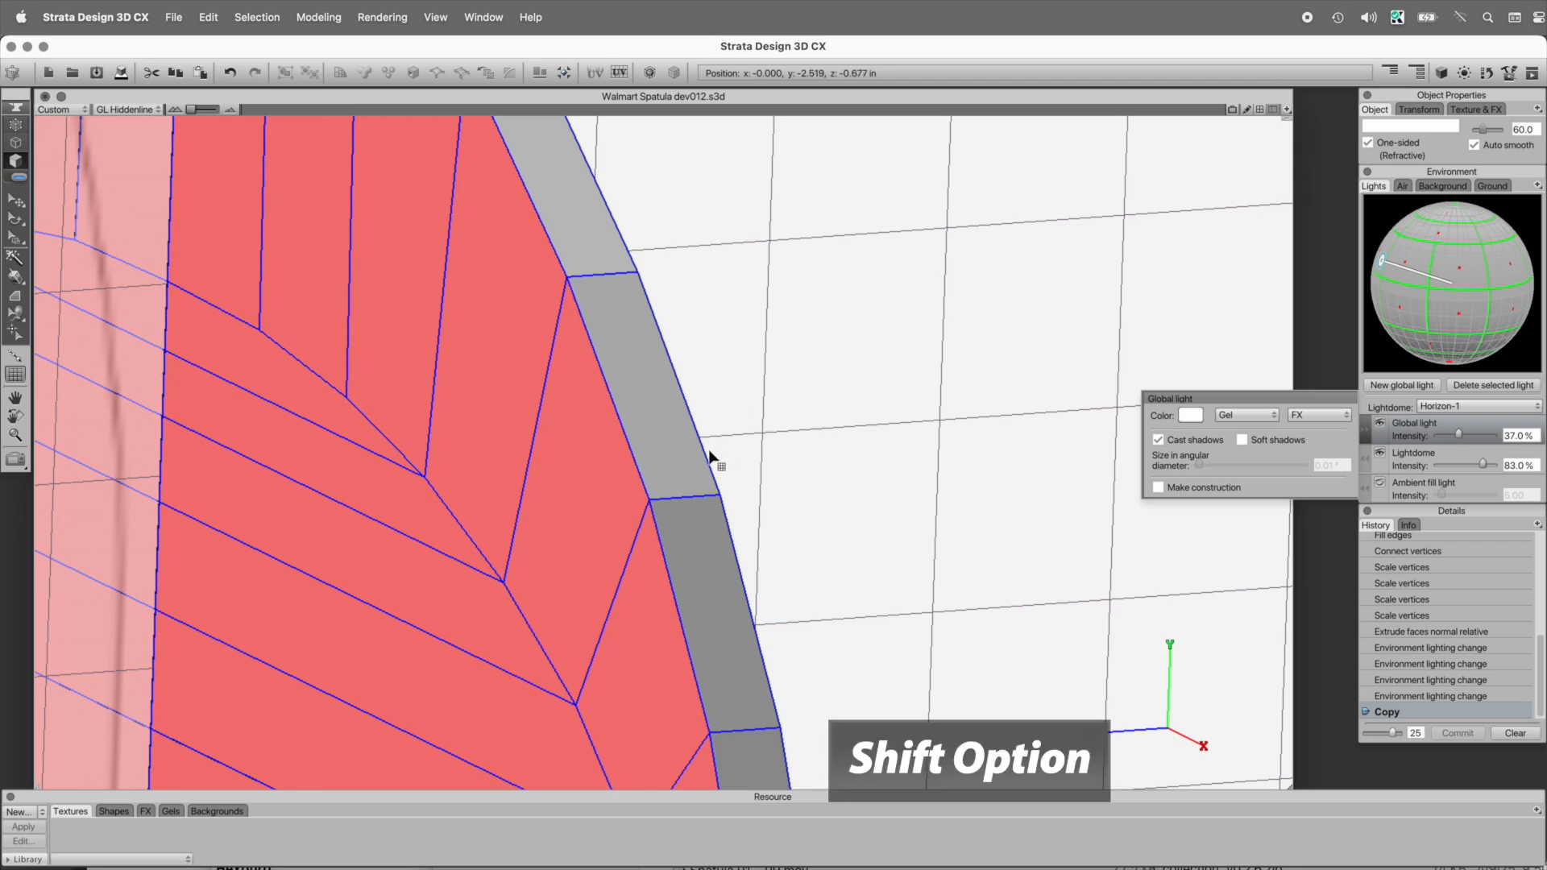
pyautogui.click(673, 497)
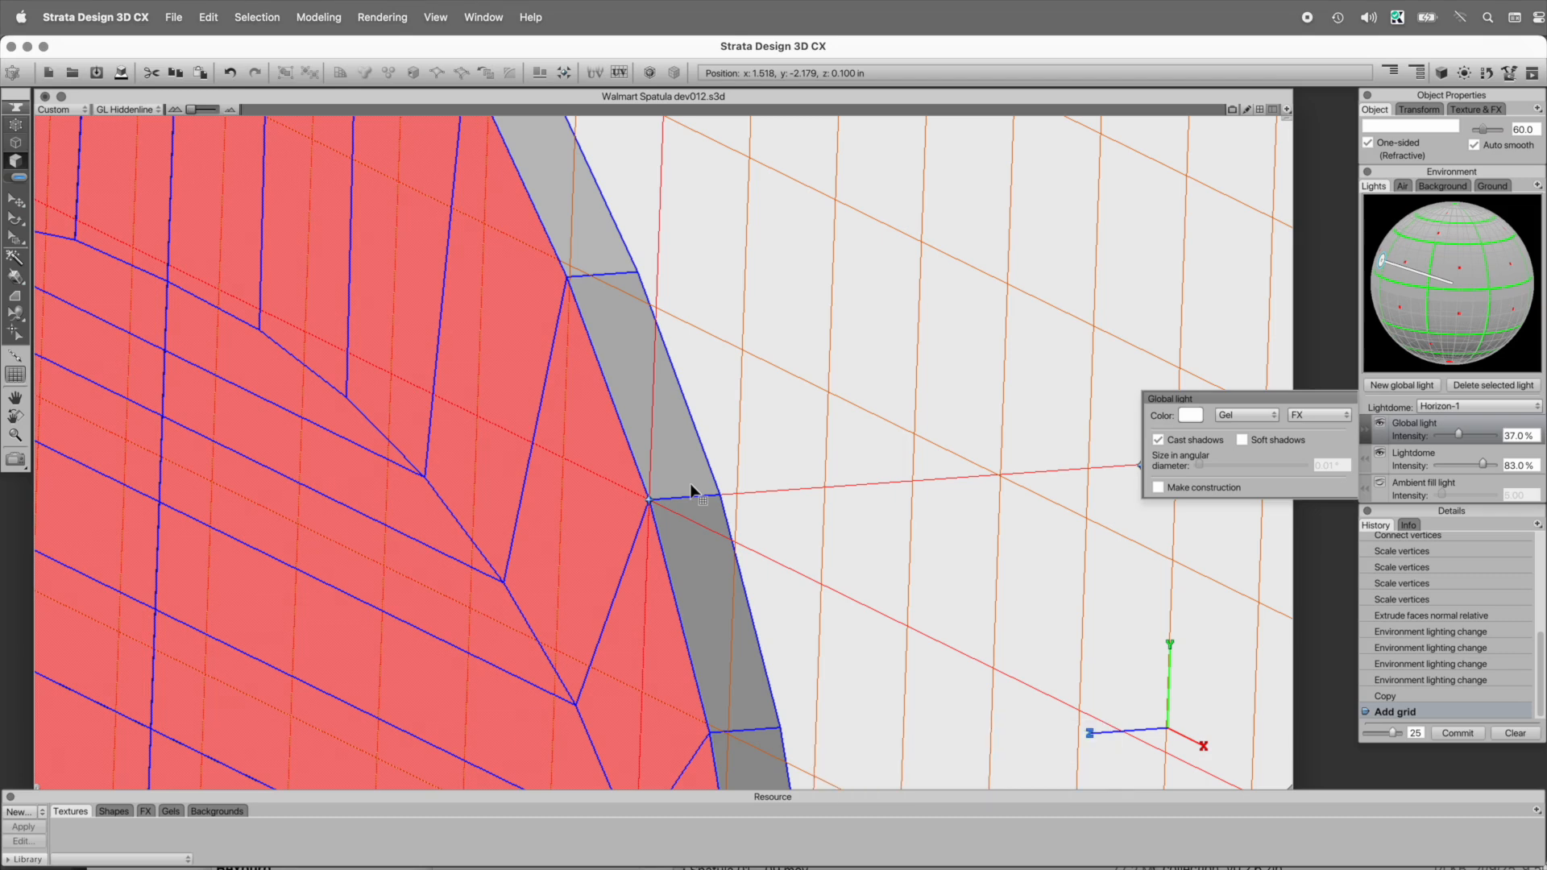
pyautogui.keyDown('shift'); pyautogui.click(694, 496); pyautogui.keyUp('shift')
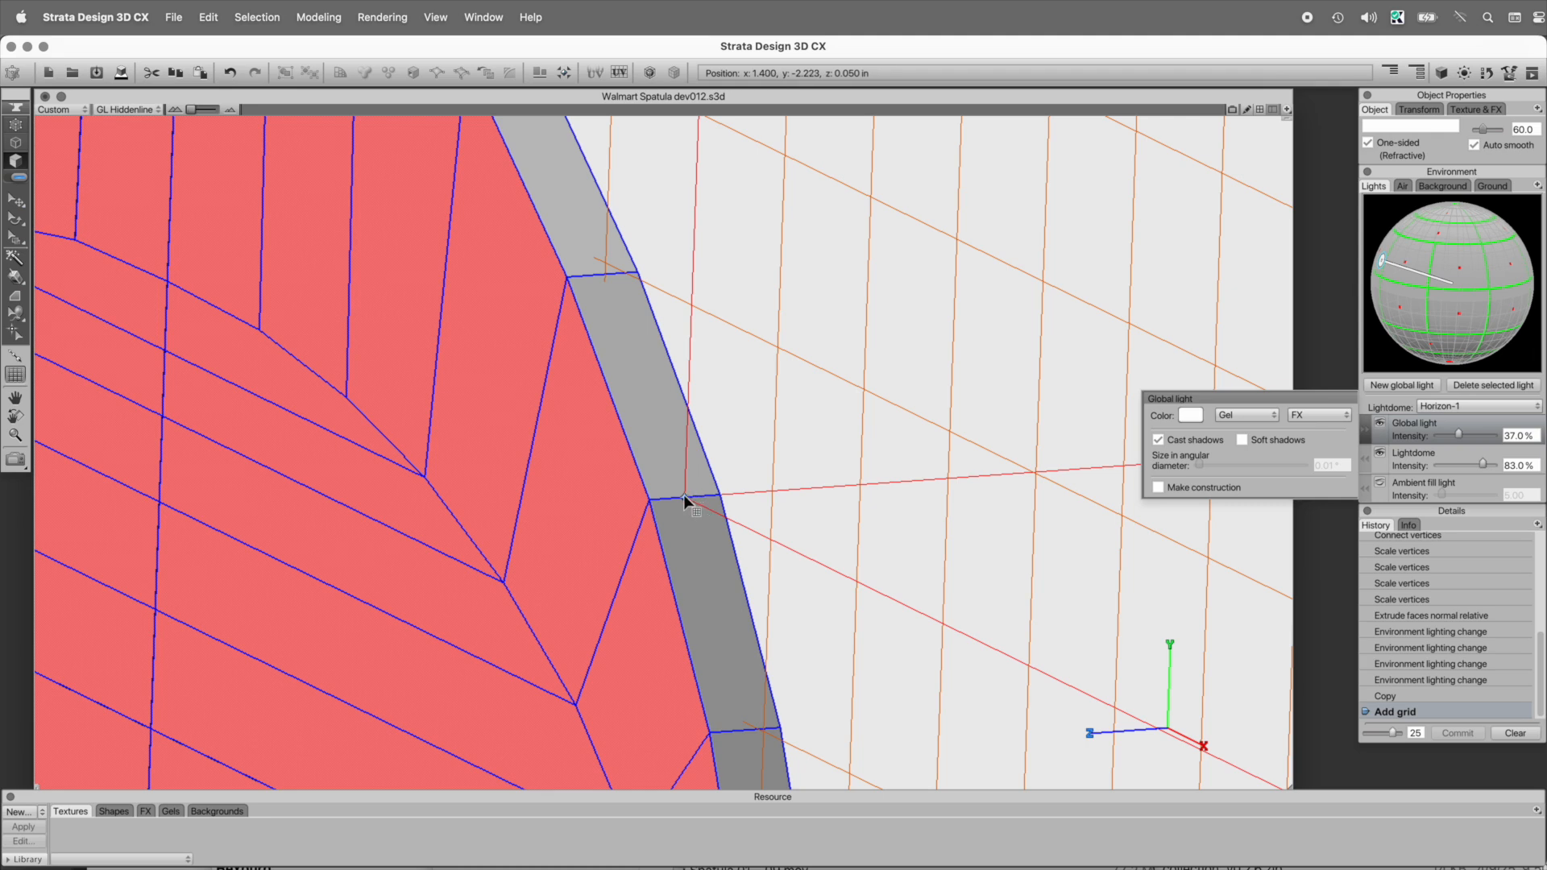
# - Clear the face selection and paste the copied faces into the mesh
pyautogui.click(16, 201)
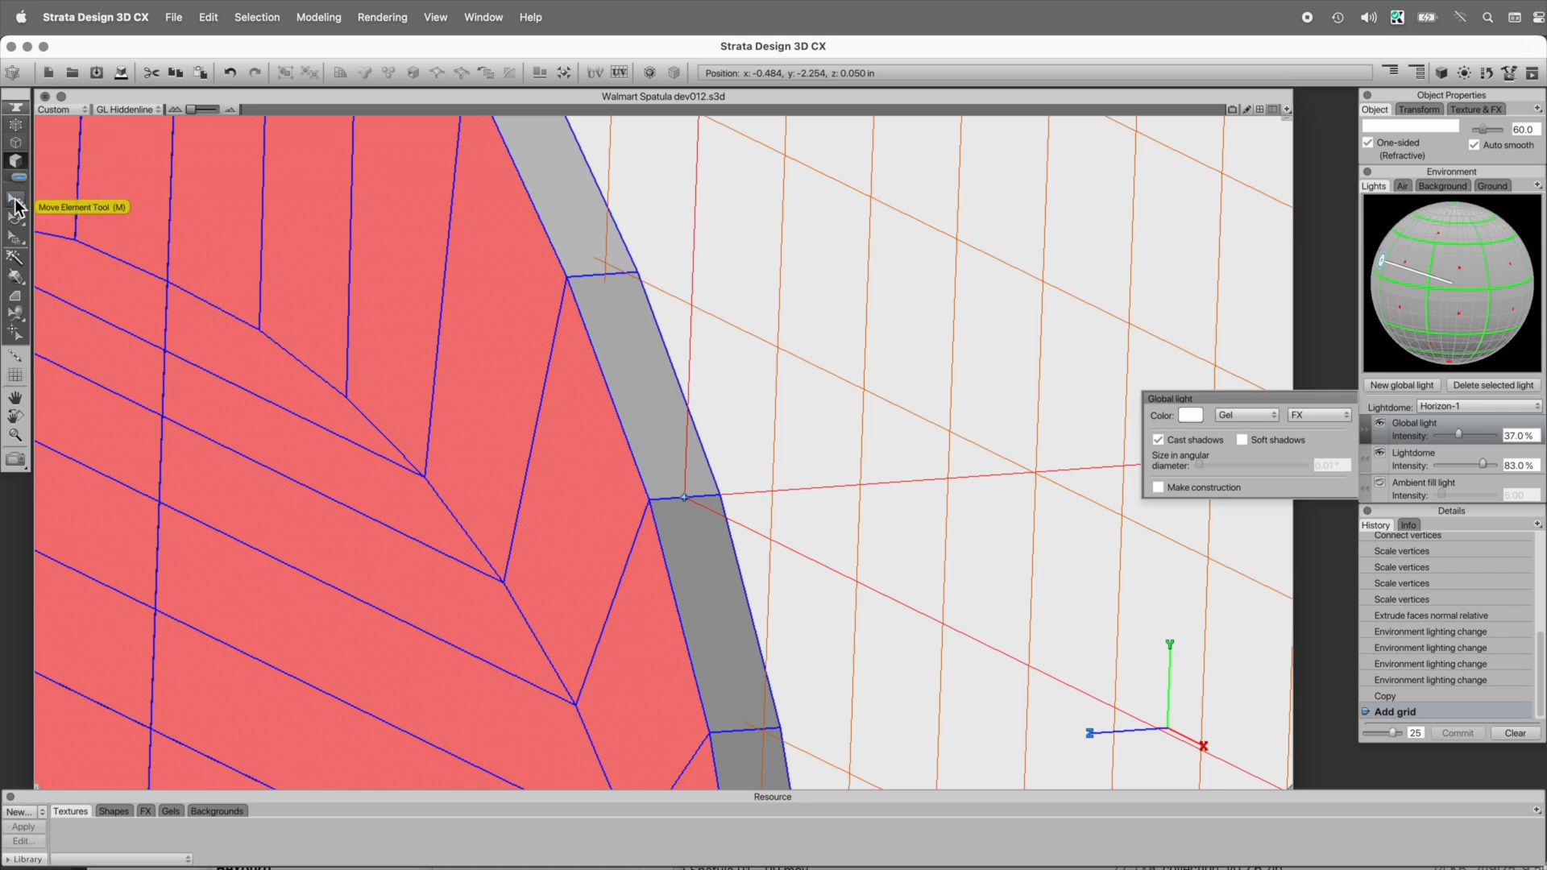
pyautogui.click(835, 305)
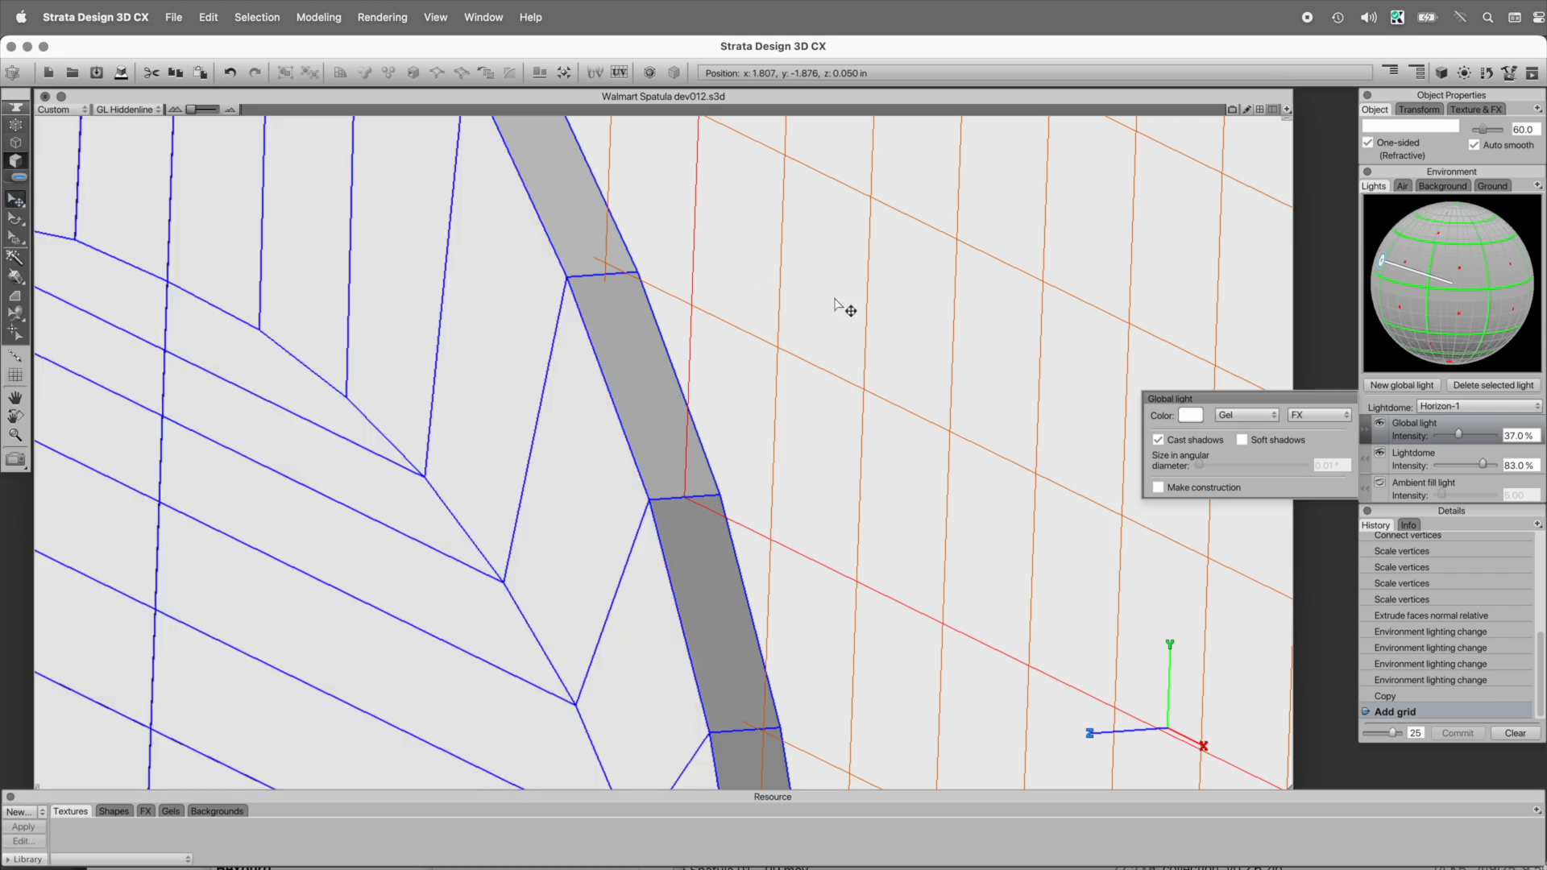
pyautogui.keyDown('alt'); pyautogui.keyDown('super'); pyautogui.click(748, 341); pyautogui.keyUp('super'); pyautogui.keyUp('alt')
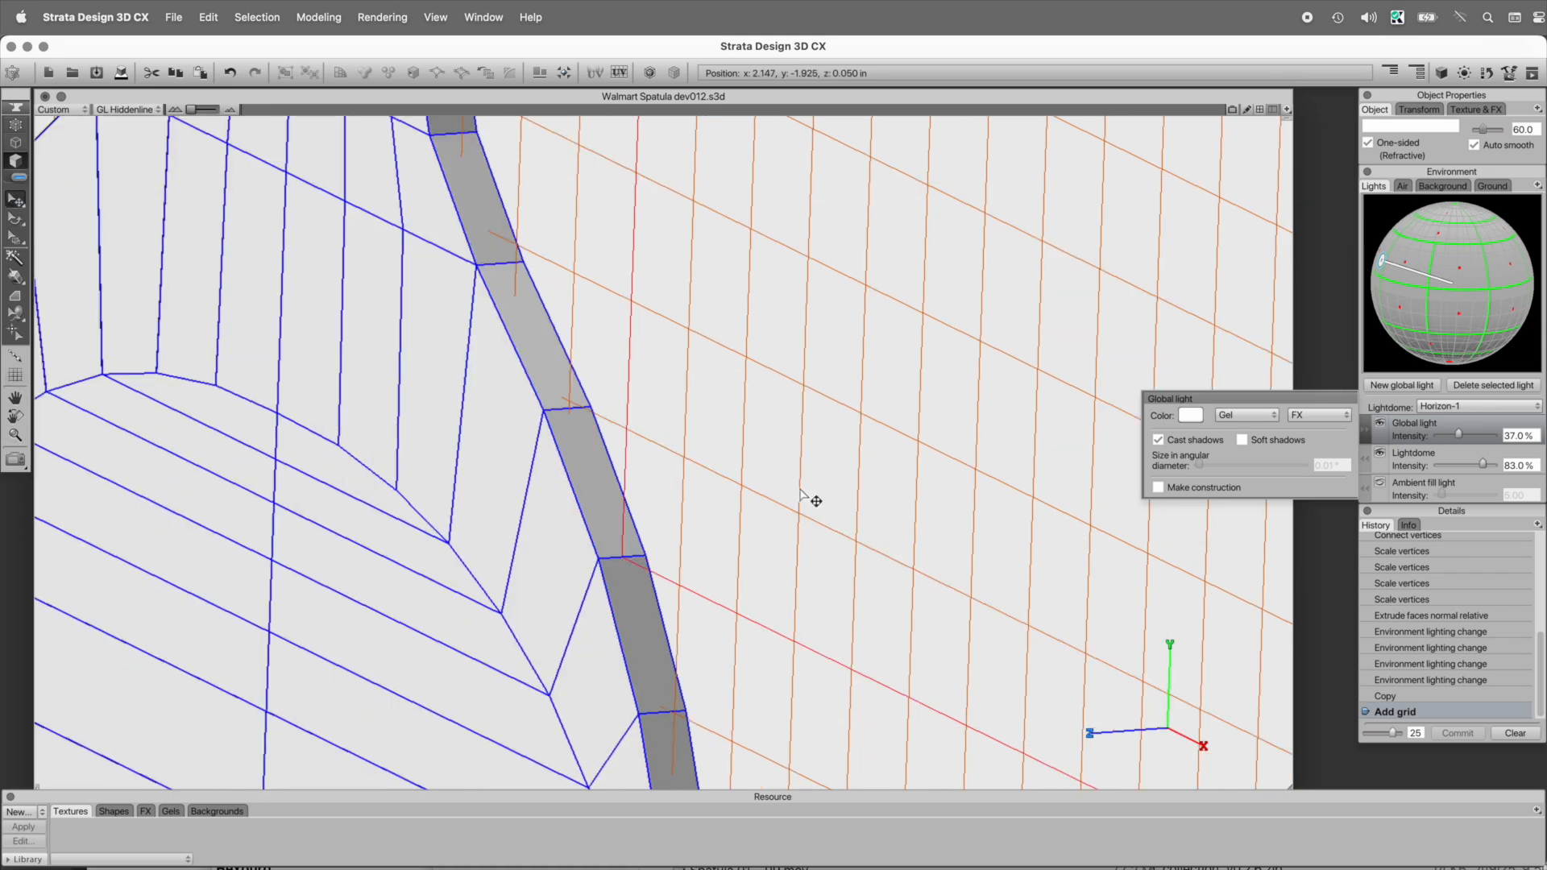
pyautogui.rightClick(801, 491)
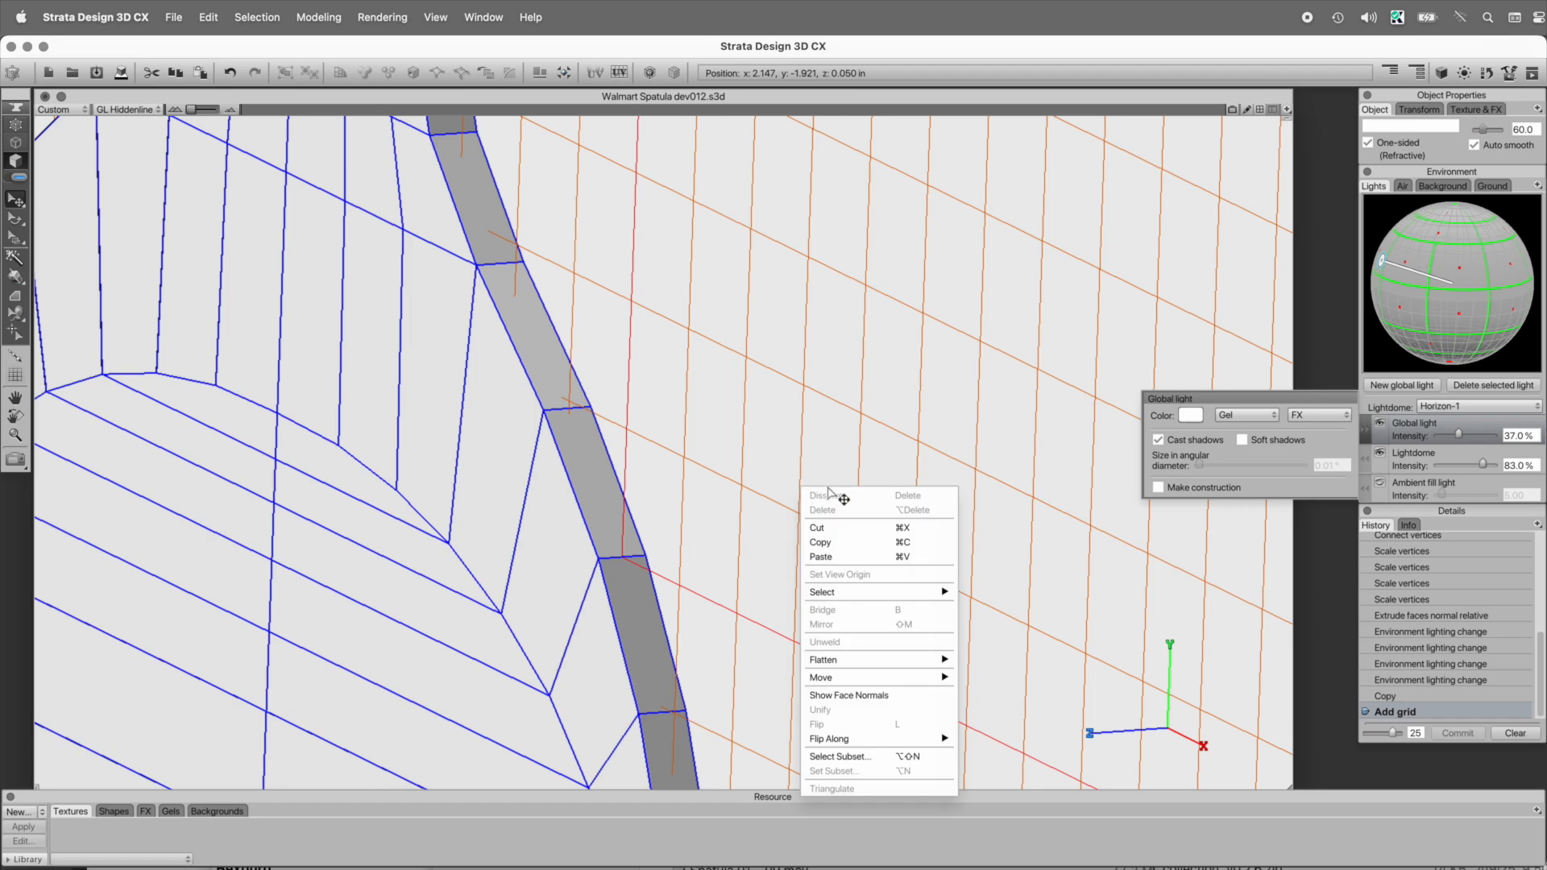
pyautogui.click(866, 557)
# - Flip the pasted faces perpendicular to the grid onto the open back side, and reverse their normals to face outward
pyautogui.rightClick(776, 406)
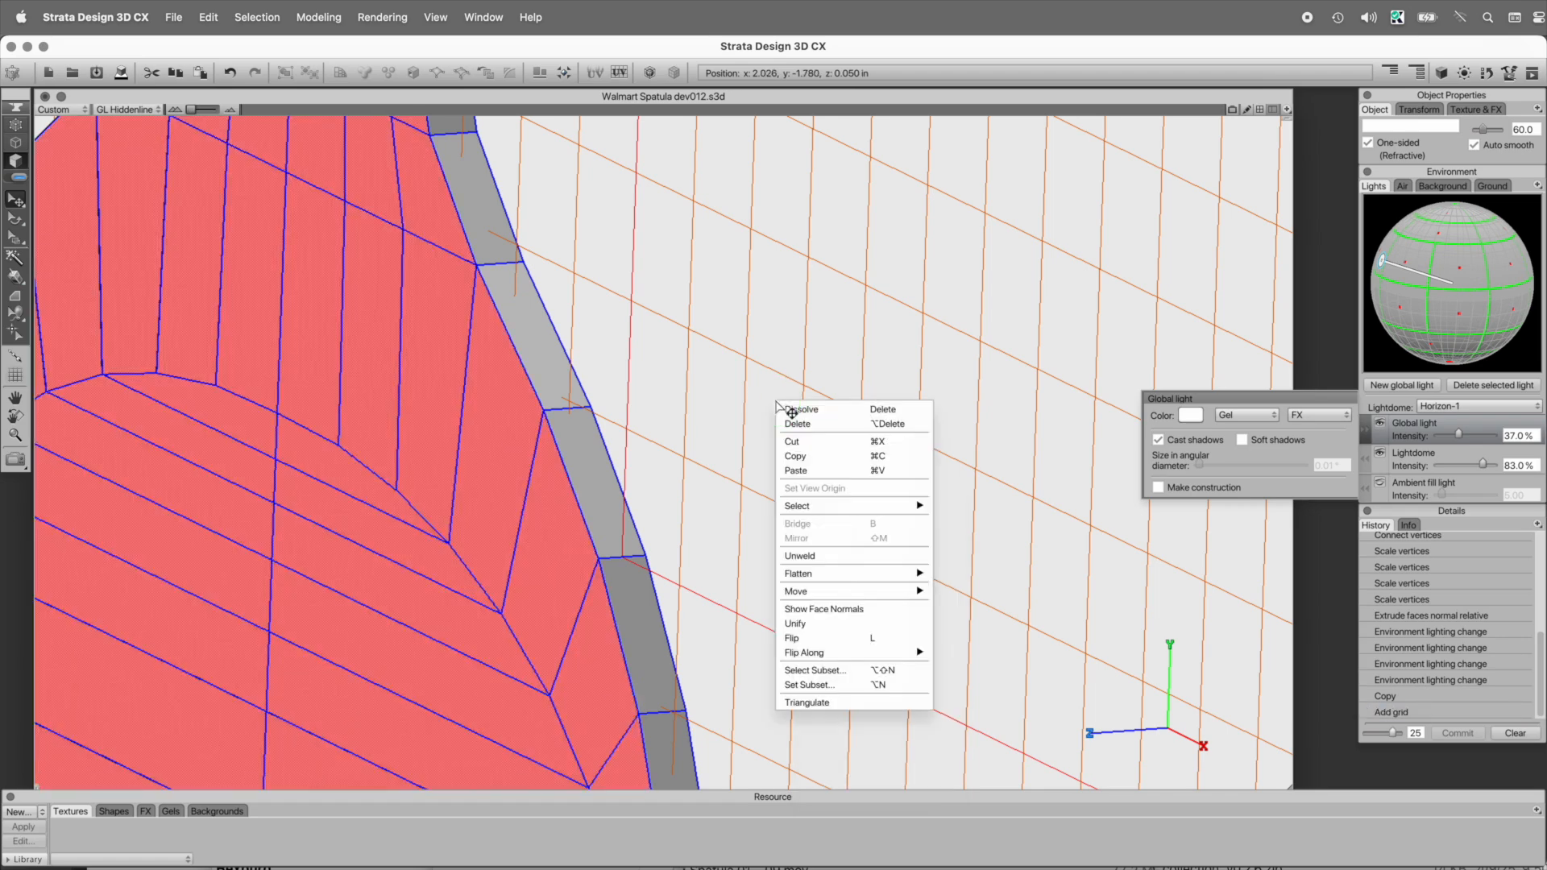
pyautogui.moveTo(824, 654)
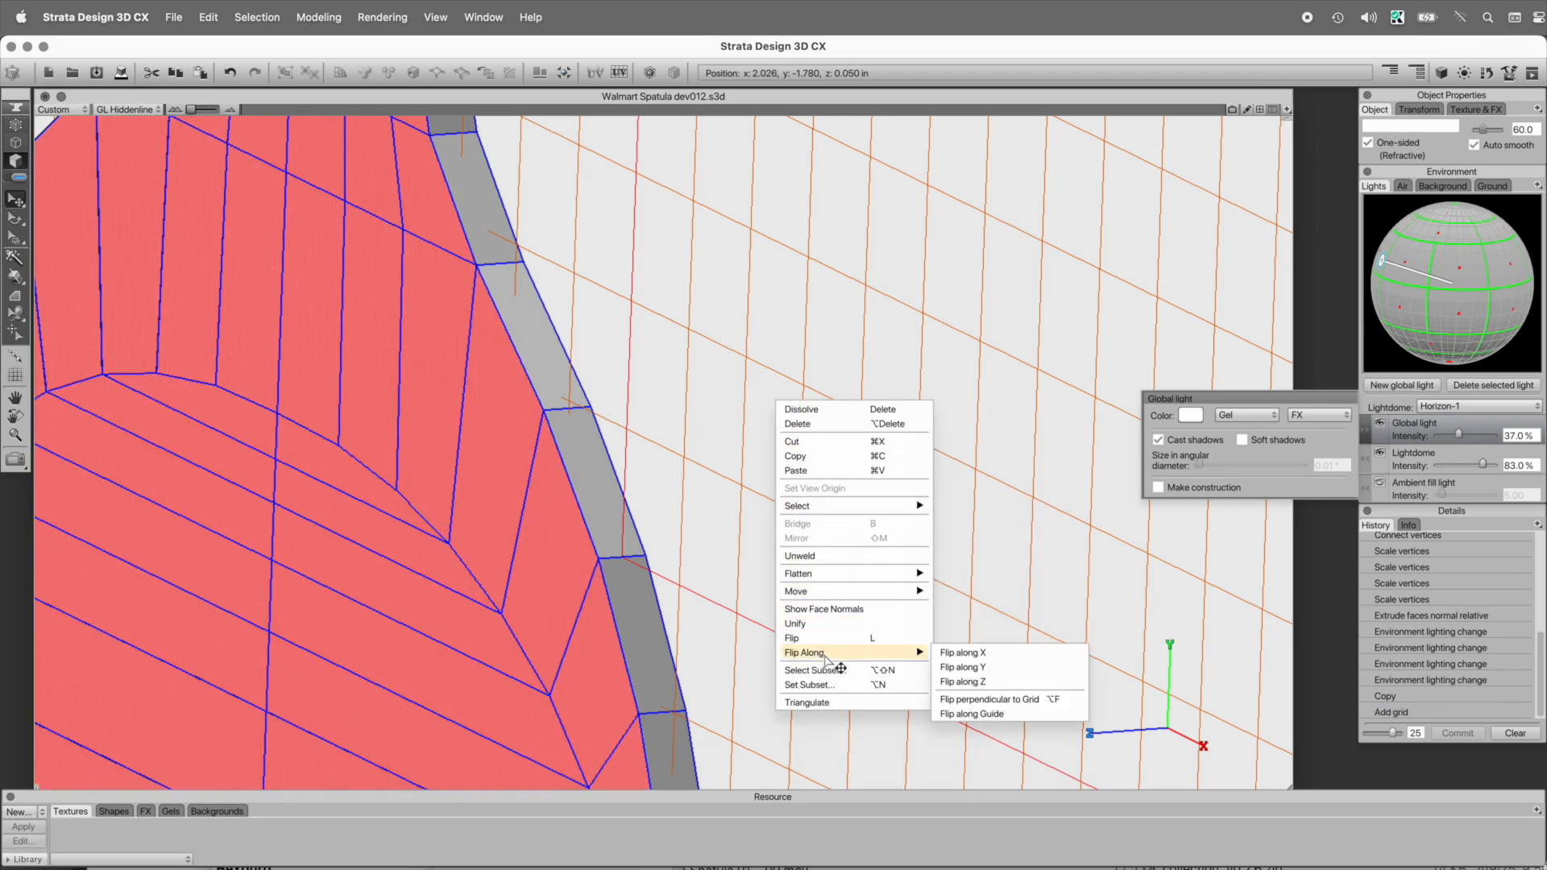
pyautogui.click(1013, 699)
pyautogui.moveTo(666, 529); pyautogui.dragTo(448, 522)
pyautogui.rightClick(875, 241)
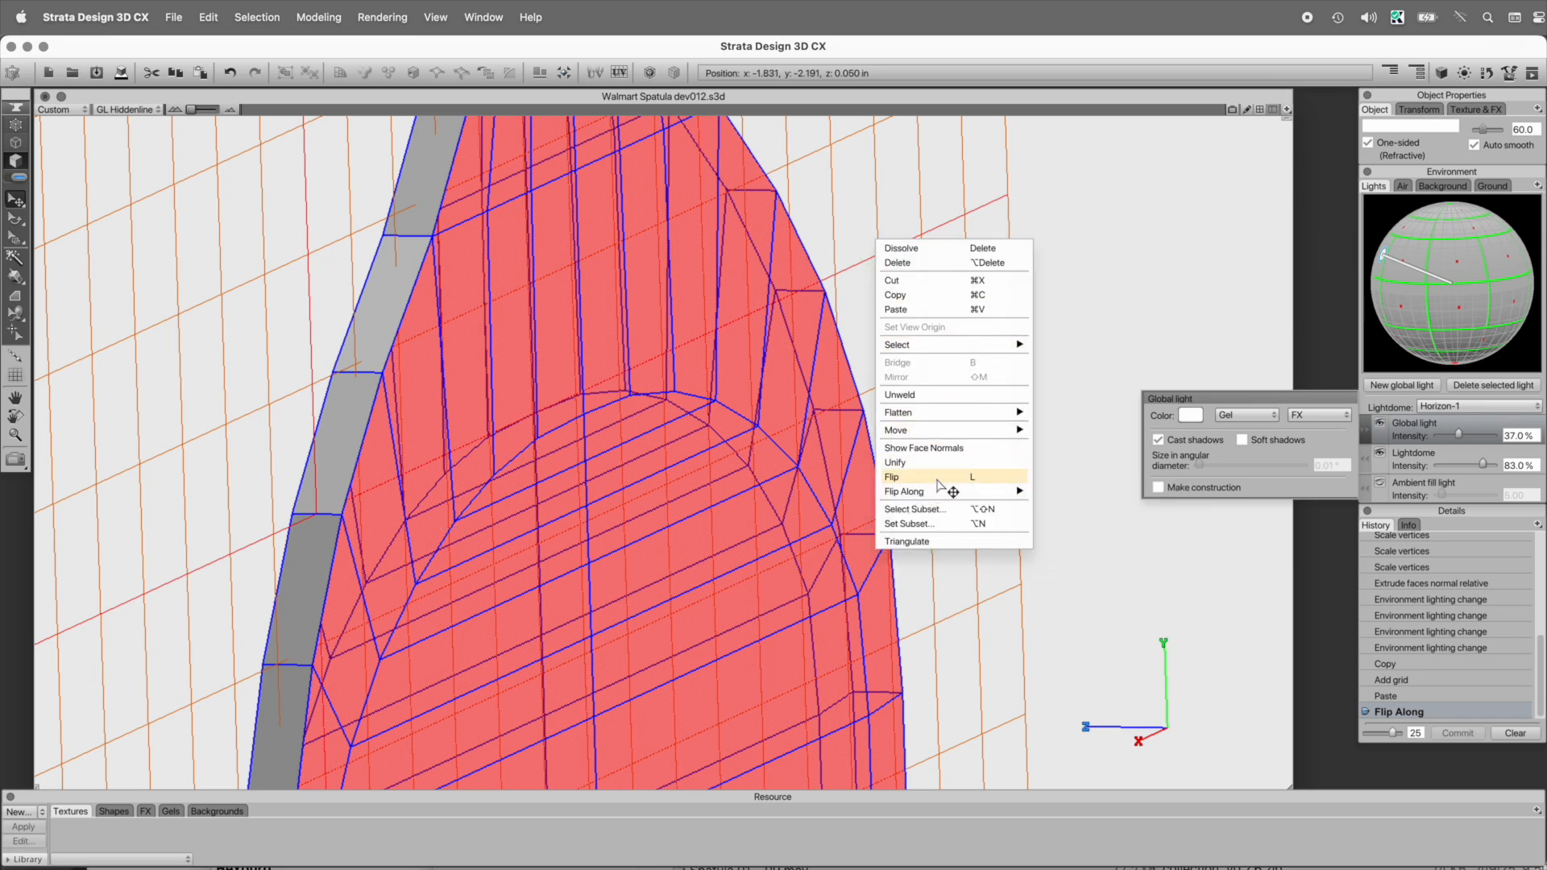
pyautogui.click(974, 479)
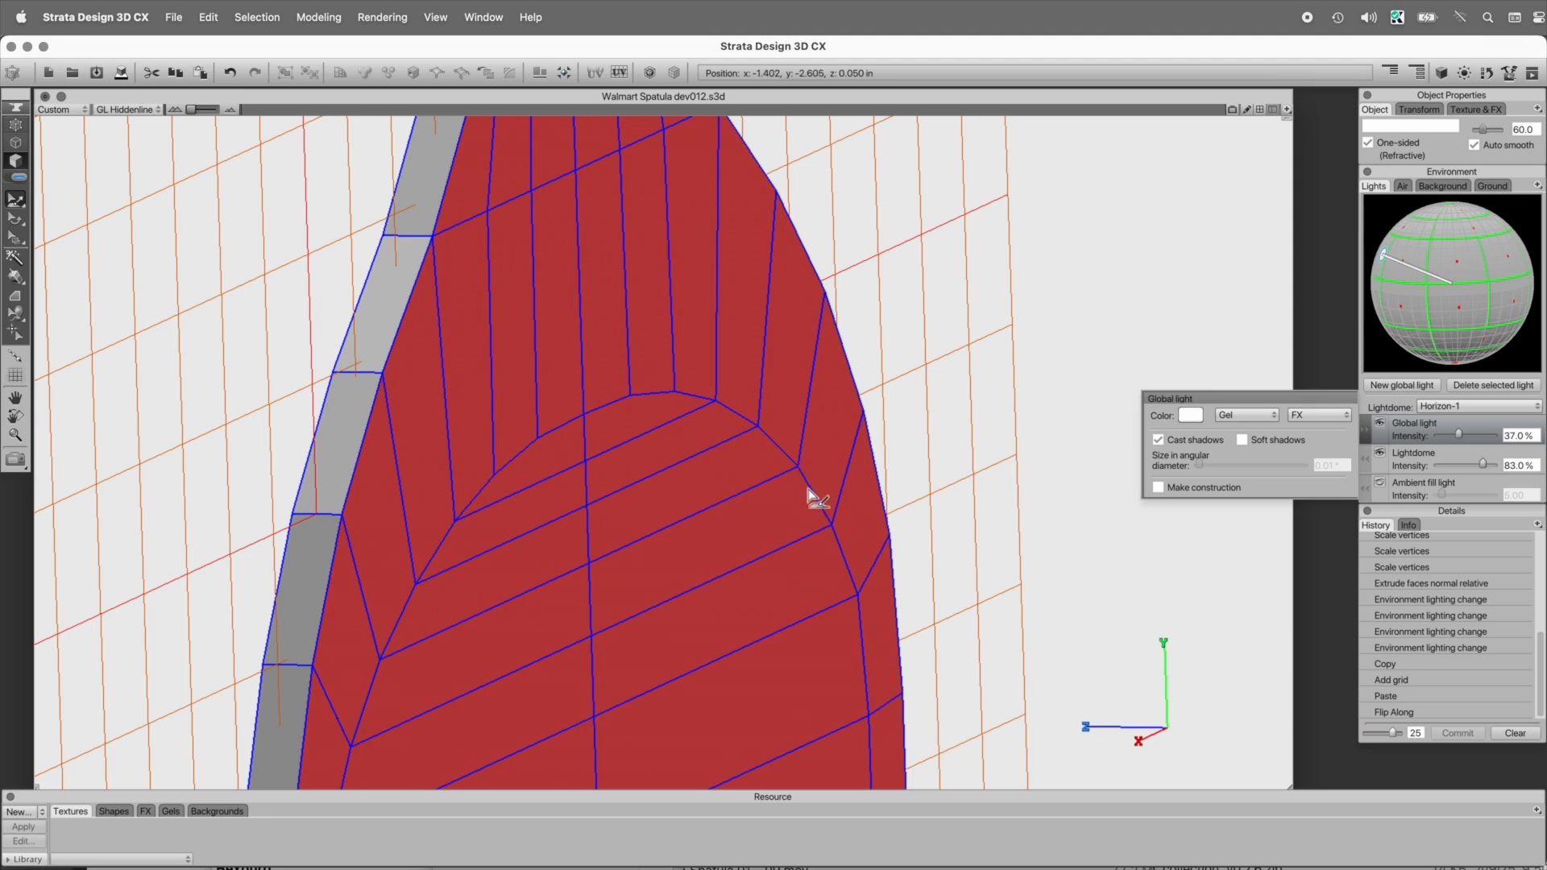
# - Select the whole mesh as vertices and weld the coincident ones with a 0.0010 in tolerance
pyautogui.press('super+a')
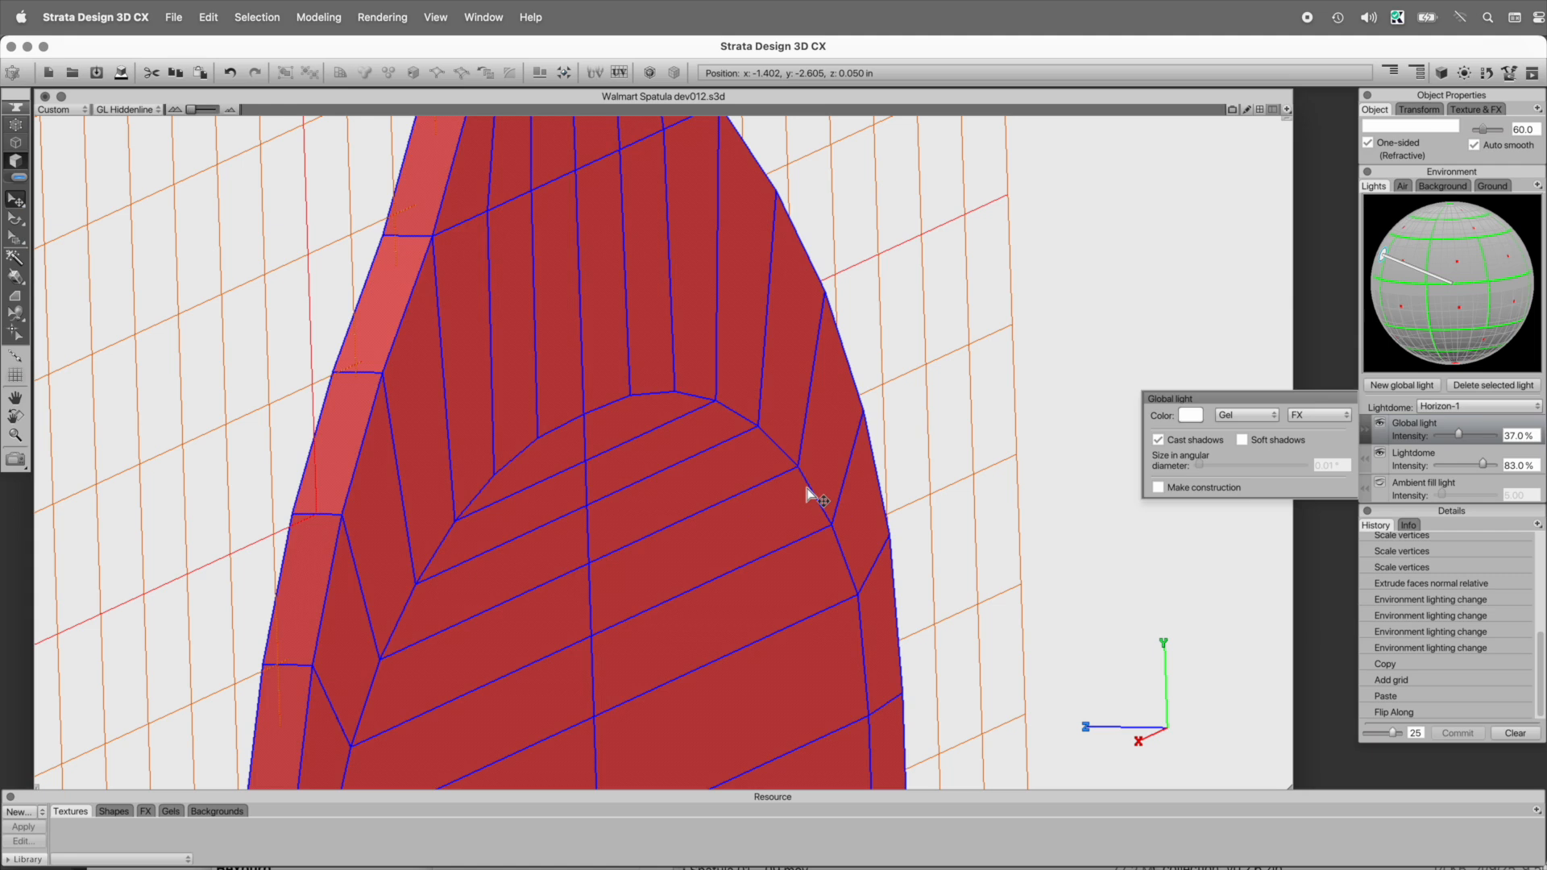
pyautogui.press('1')
pyautogui.rightClick(807, 489)
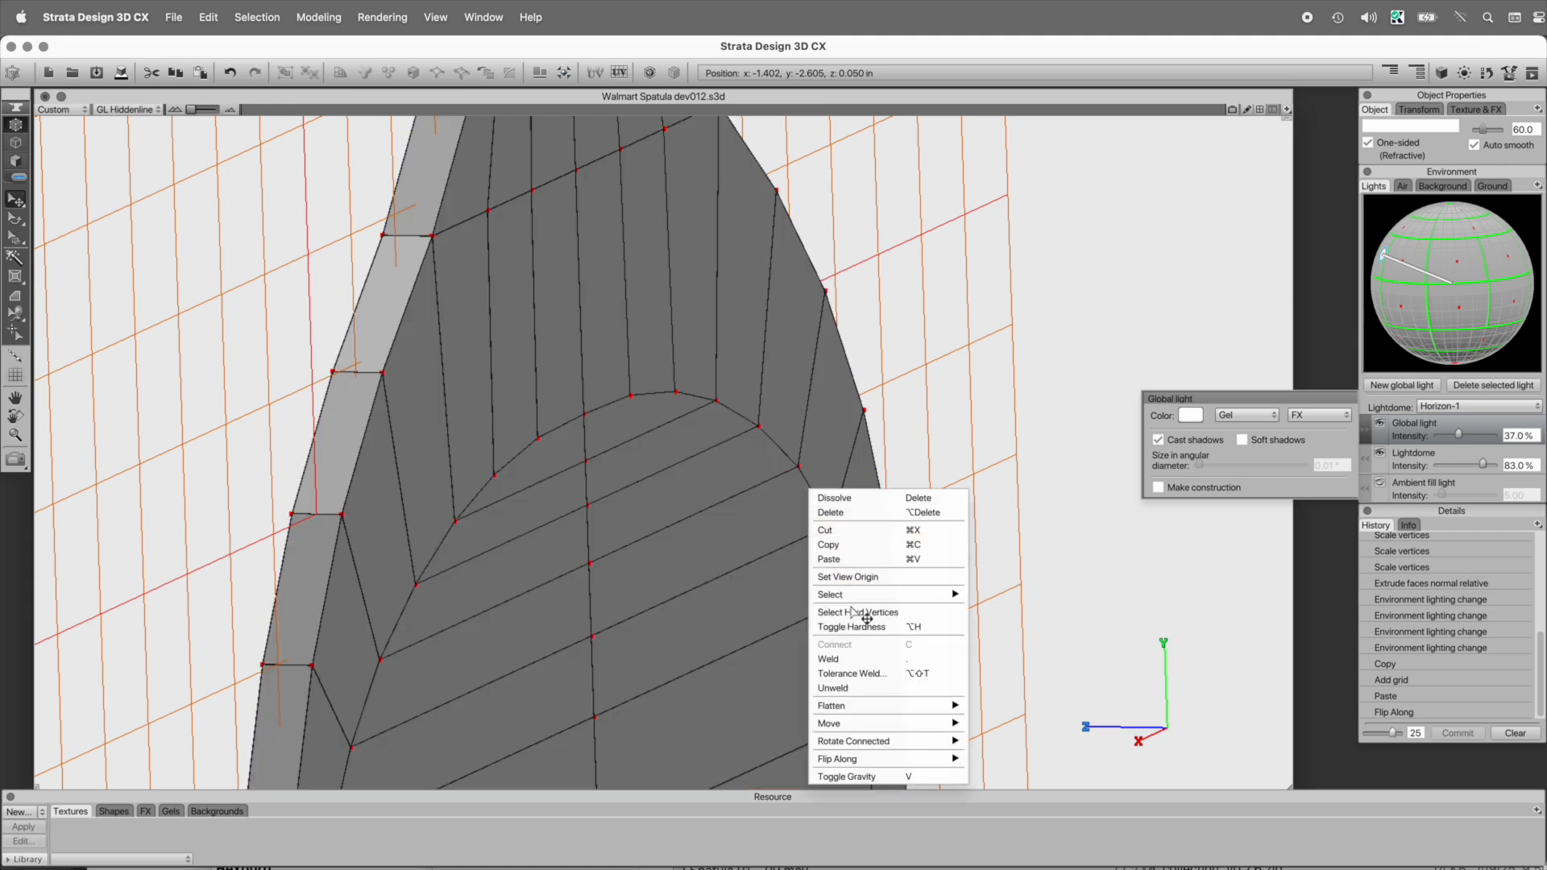
pyautogui.click(852, 673)
pyautogui.click(836, 362)
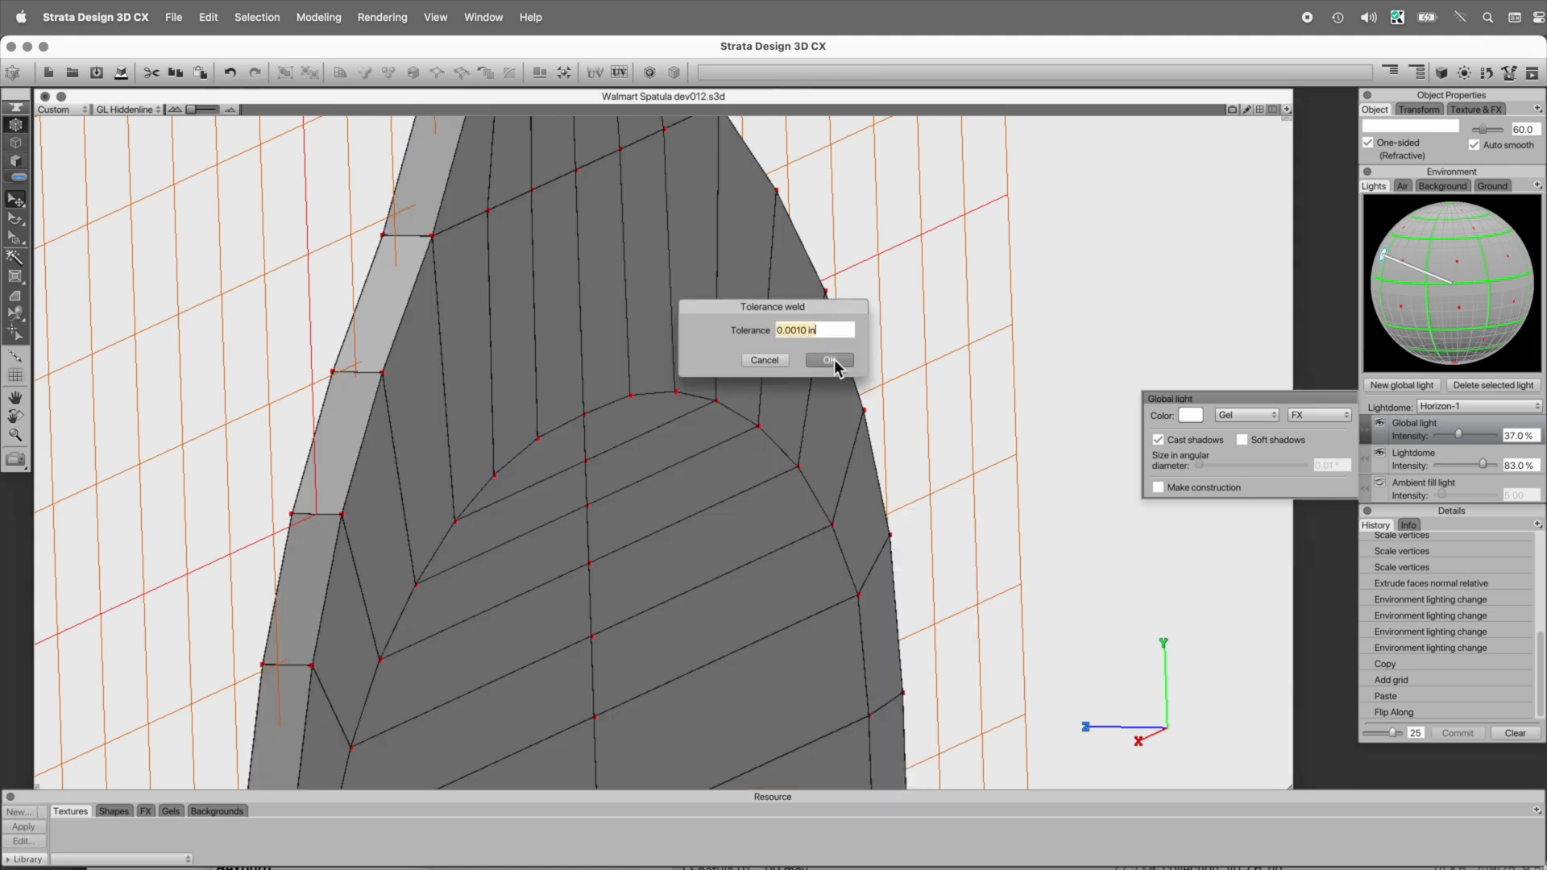
# - Select the front faces with the Magic Wand and convert the selection to vertices in the right view
pyautogui.moveTo(511, 445); pyautogui.dragTo(745, 480)
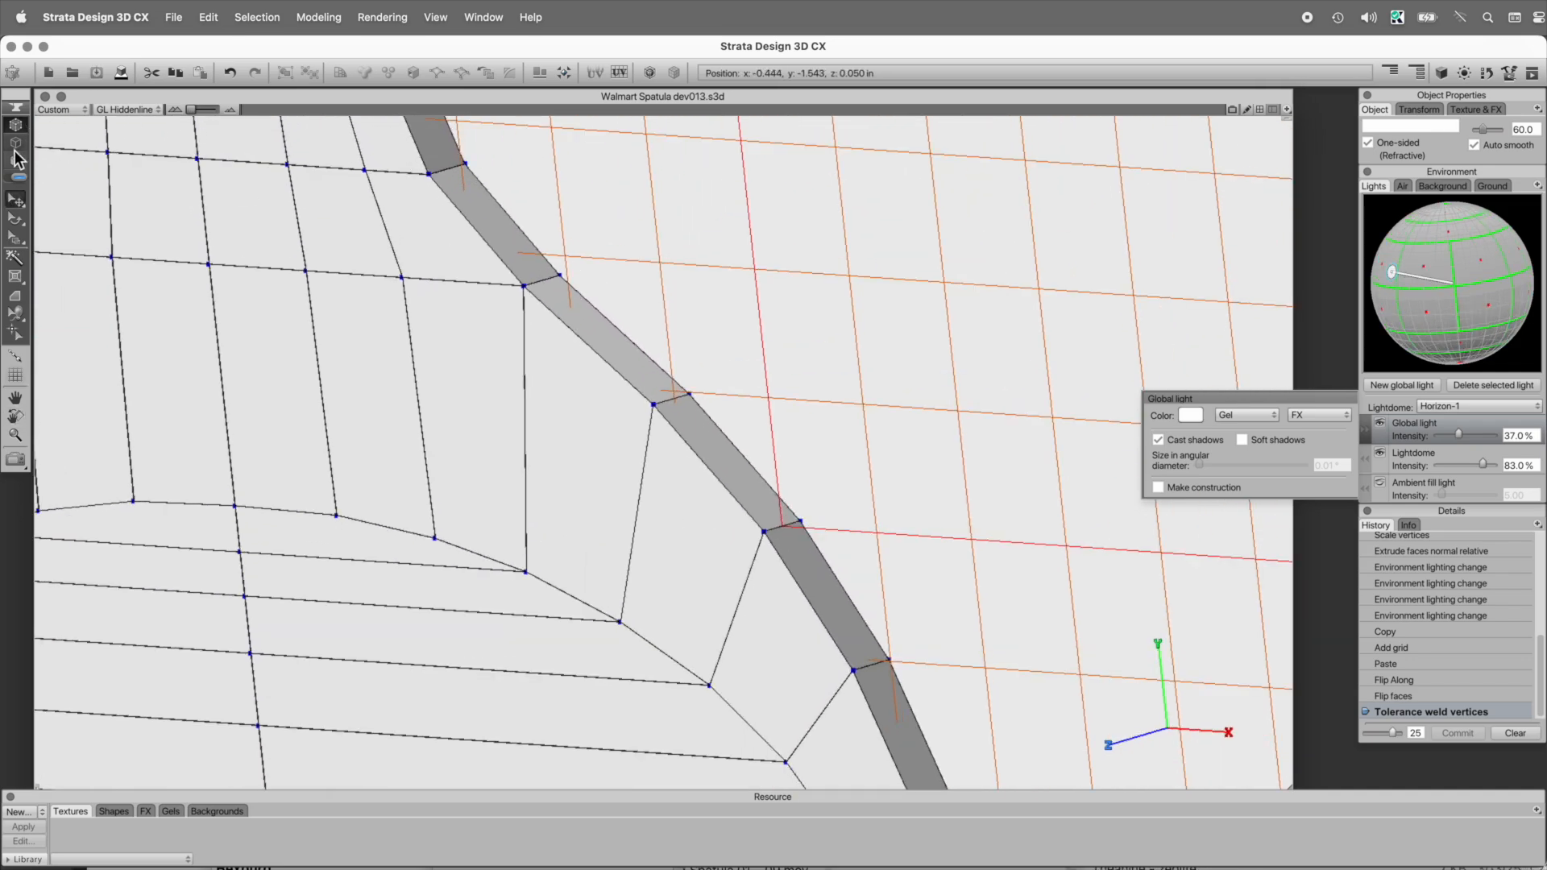
pyautogui.click(17, 163)
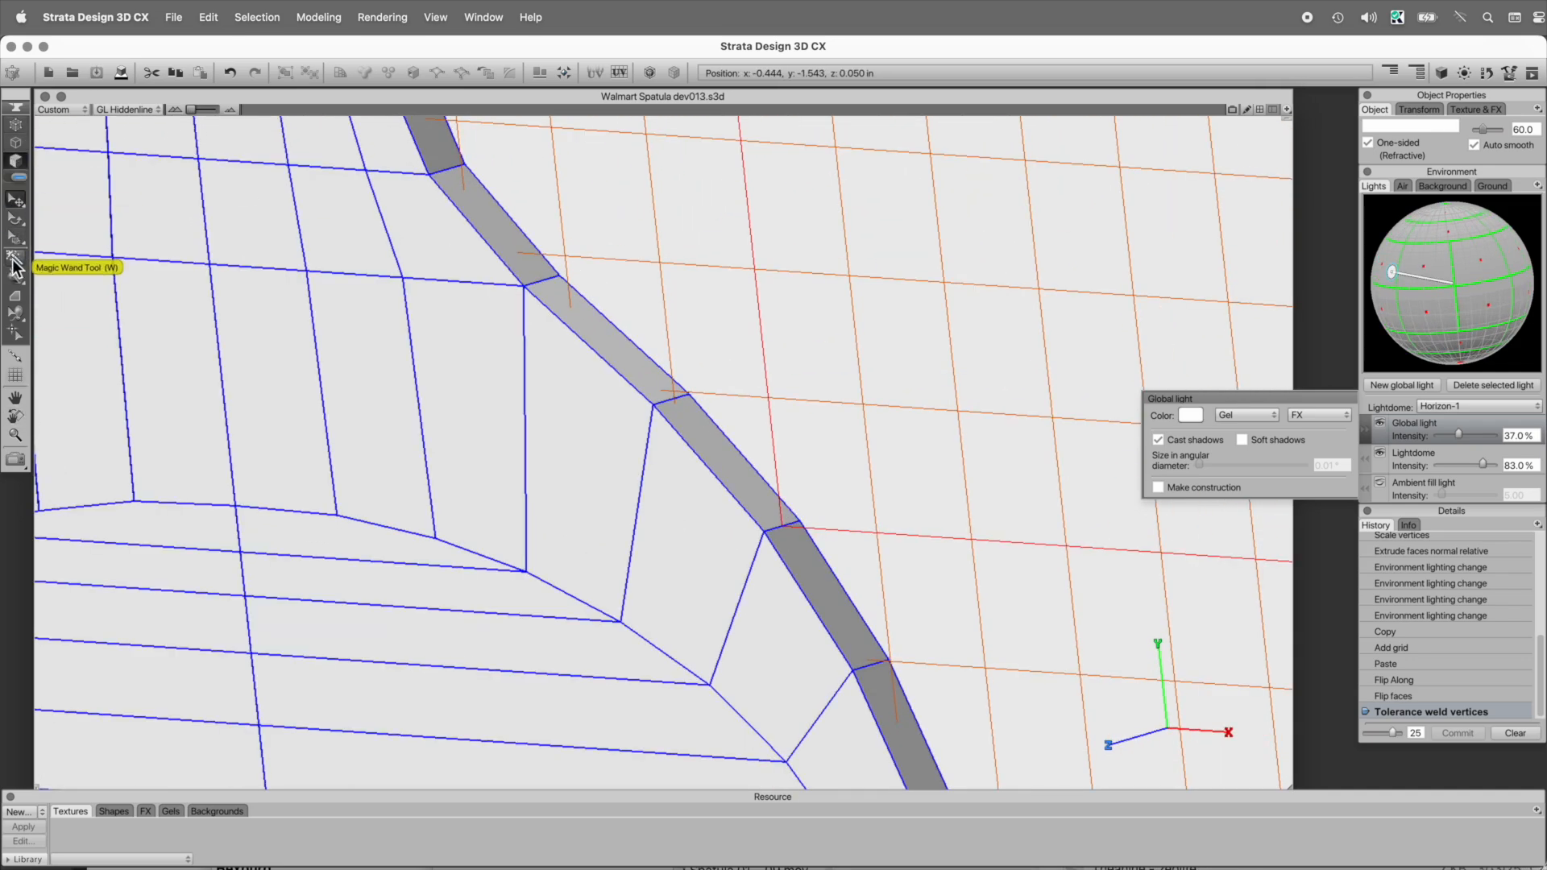
pyautogui.click(14, 259)
pyautogui.click(277, 287)
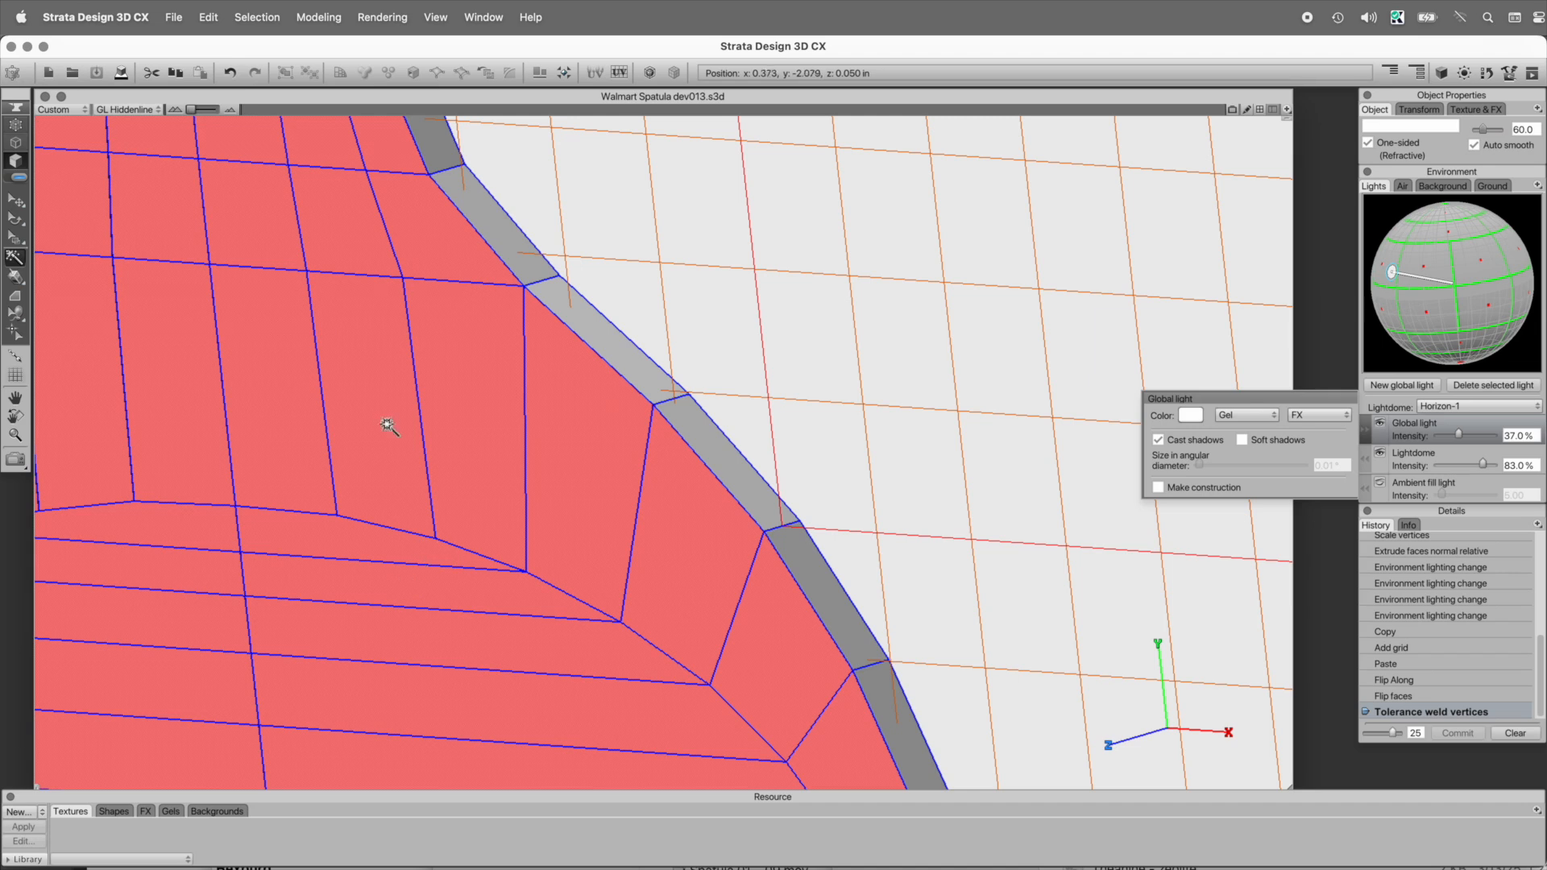
pyautogui.click(80, 109)
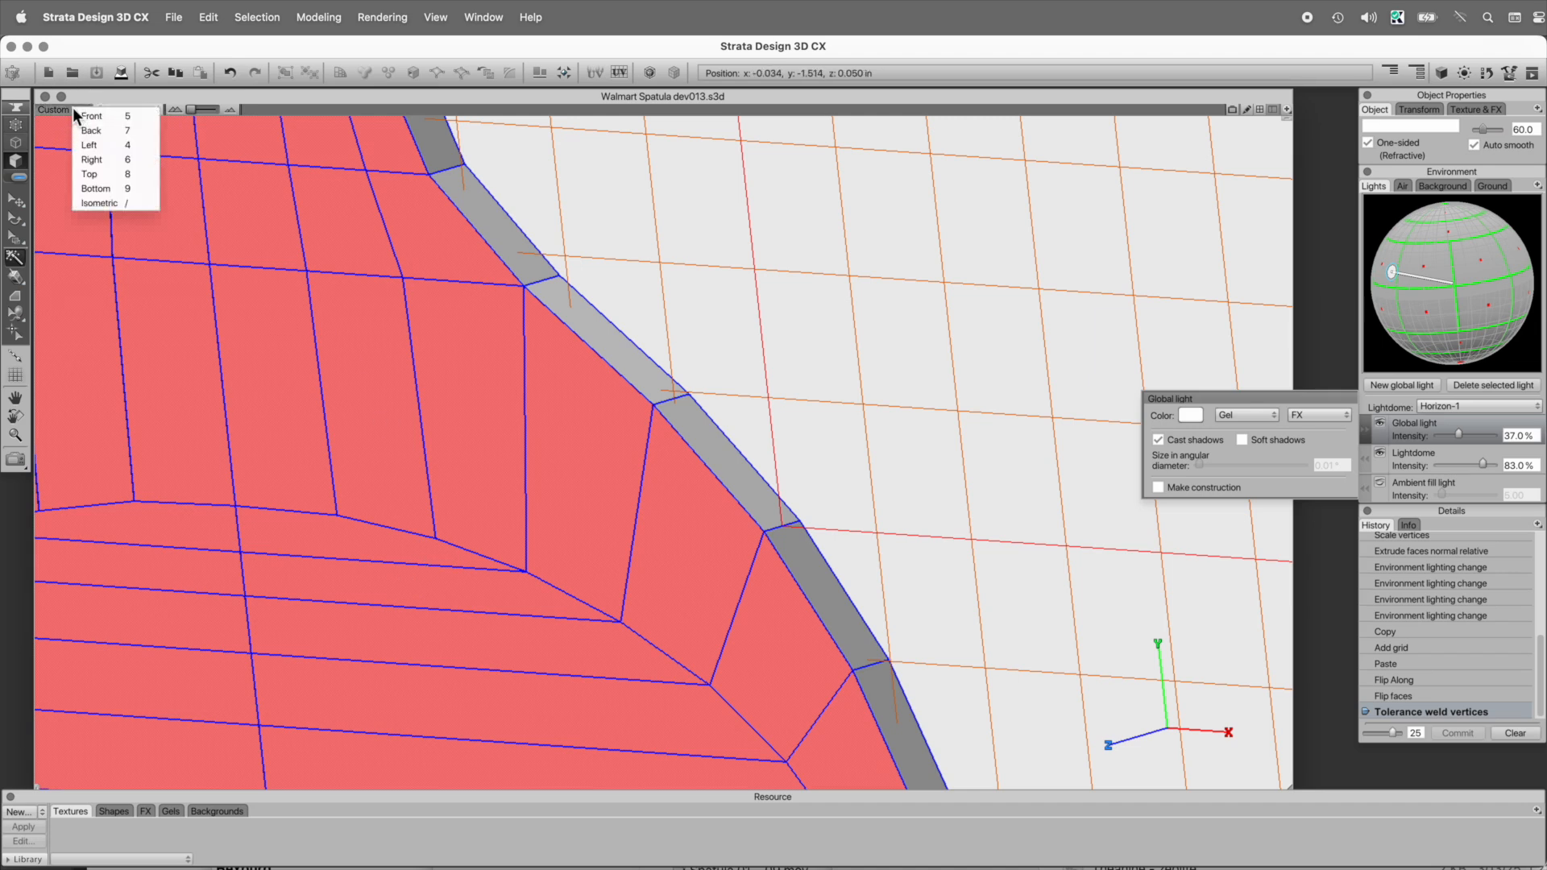
pyautogui.click(121, 160)
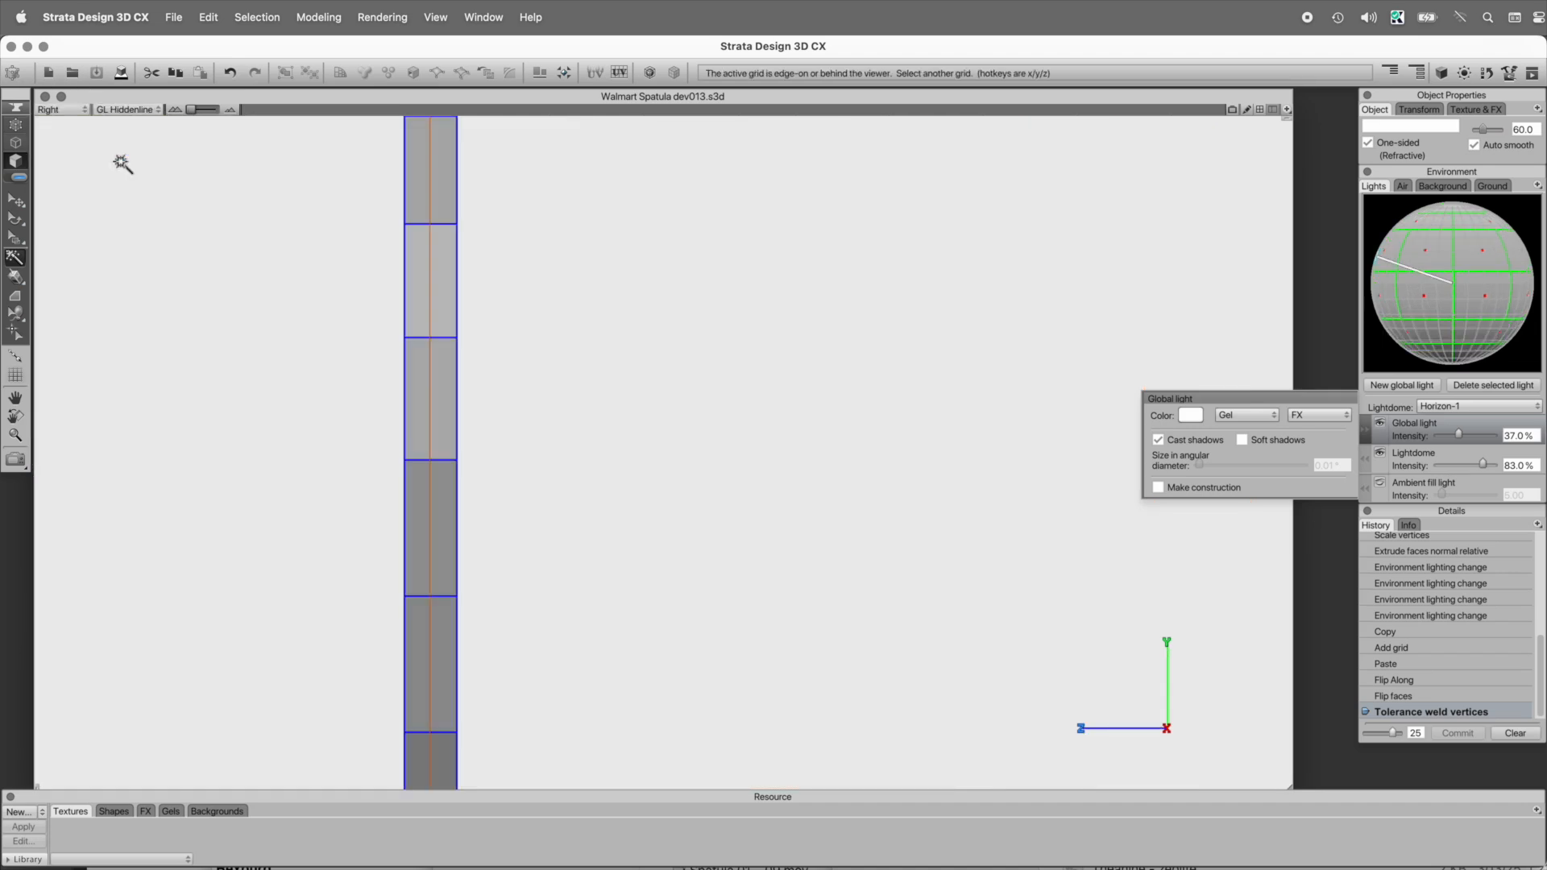
pyautogui.click(18, 128)
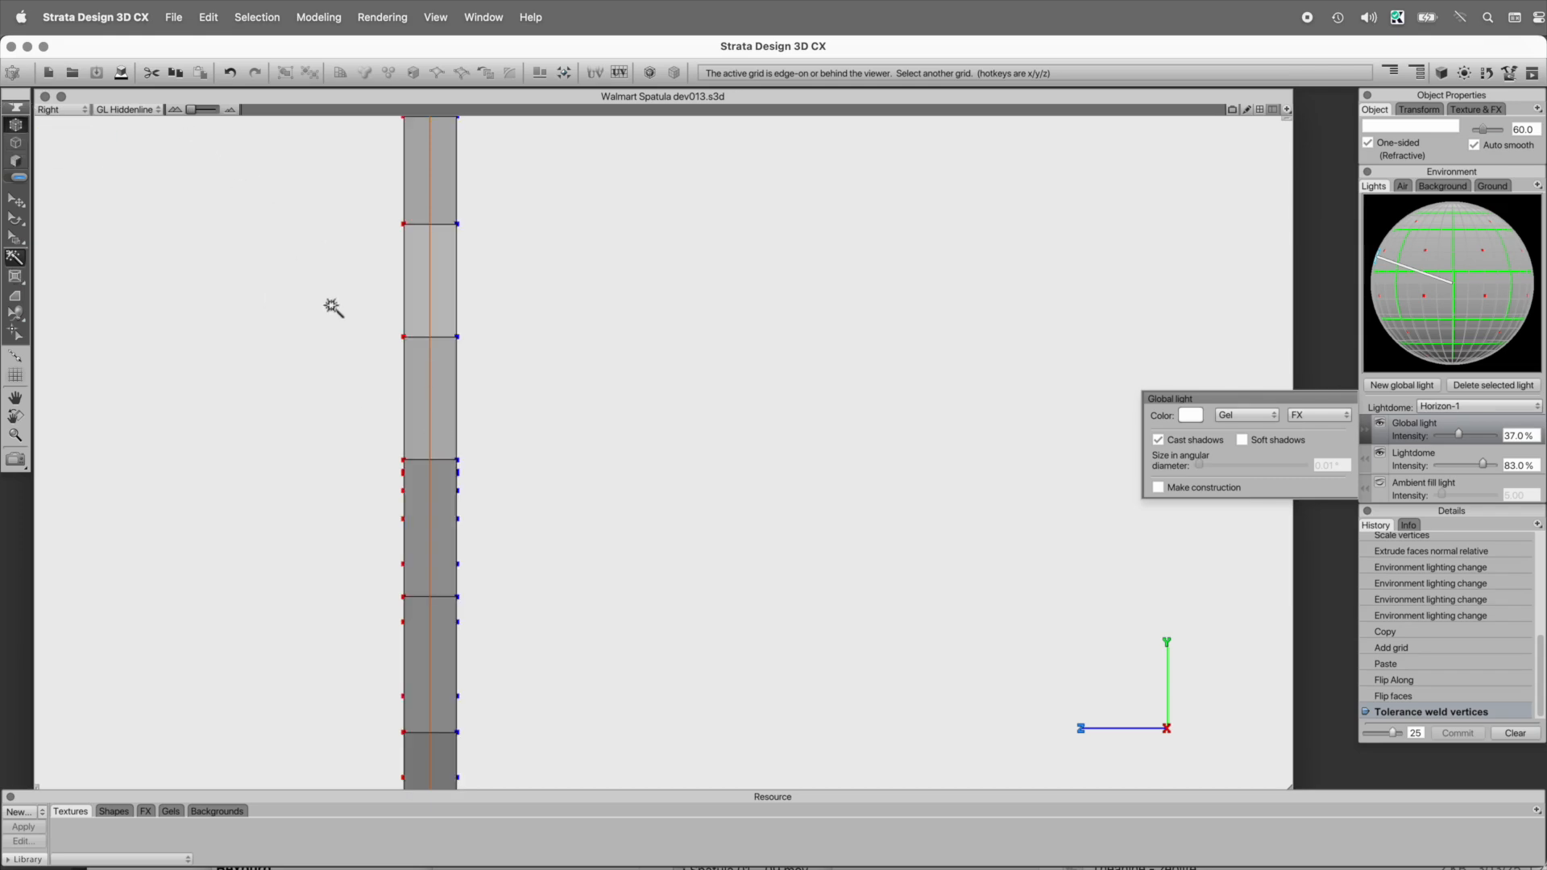
# - Activate the X grid, restore the front vertex selection, and move it about 0.035 in toward the back to thin the spatula
pyautogui.press('x')
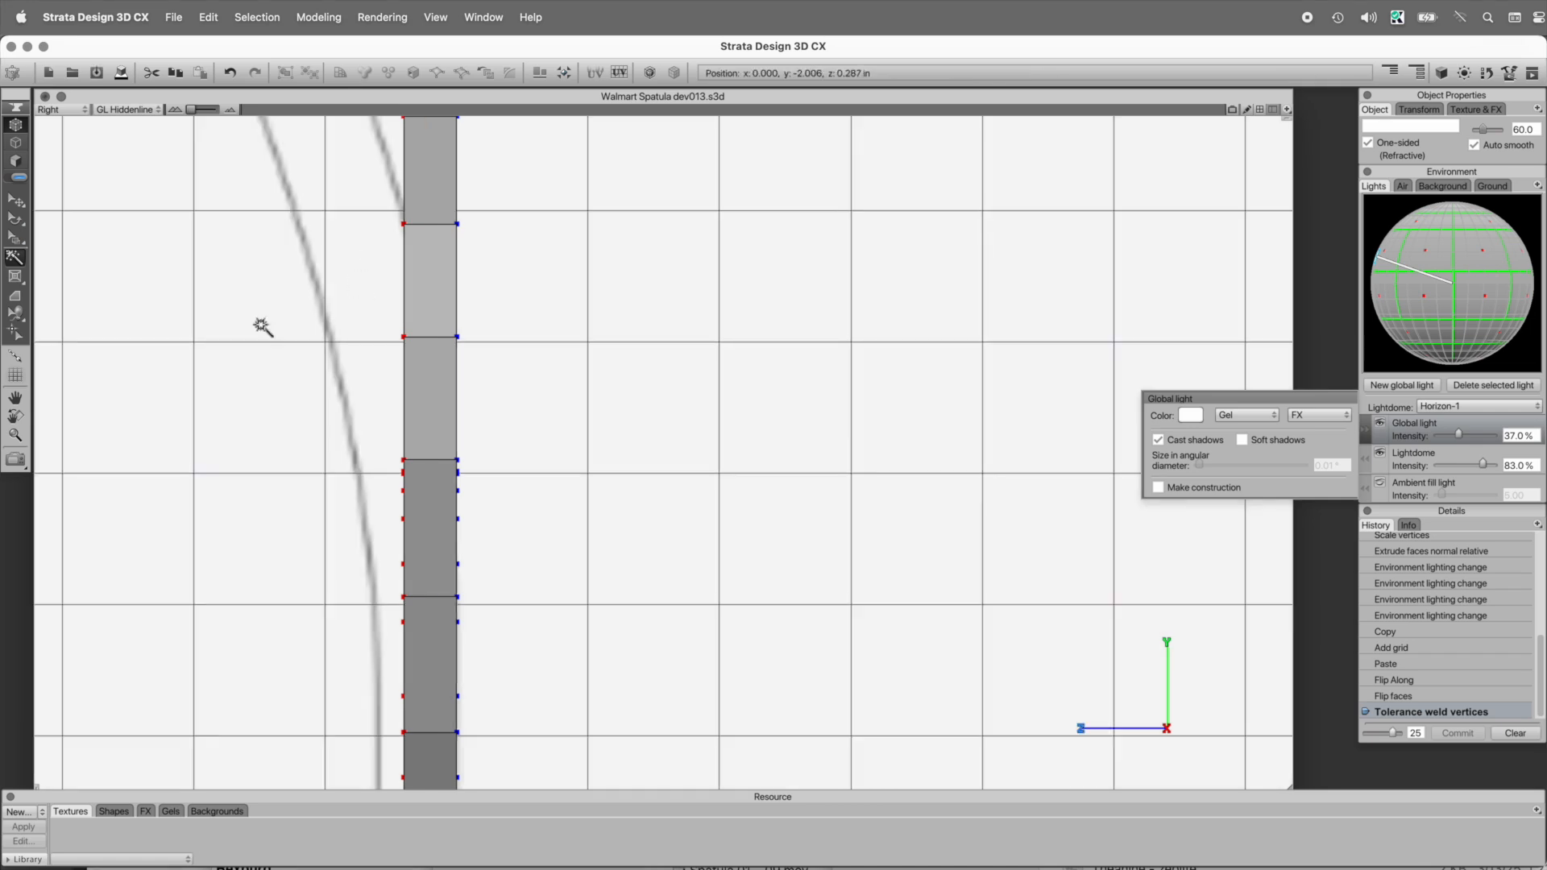
pyautogui.click(16, 199)
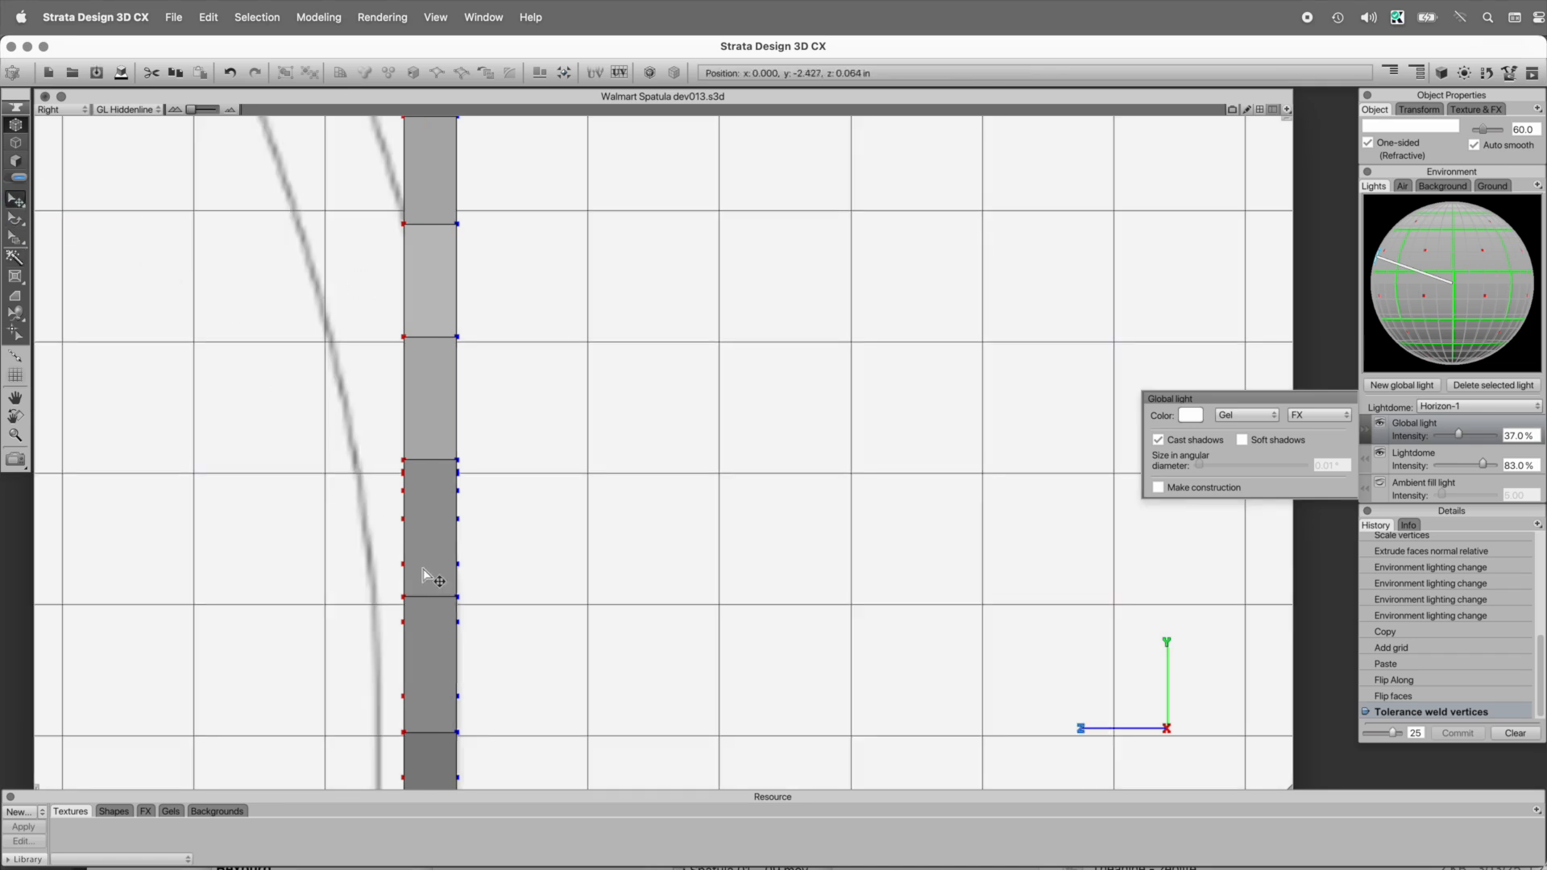
pyautogui.moveTo(391, 643); pyautogui.dragTo(494, 472, button='middle')
pyautogui.hotkey('shift', 'z')
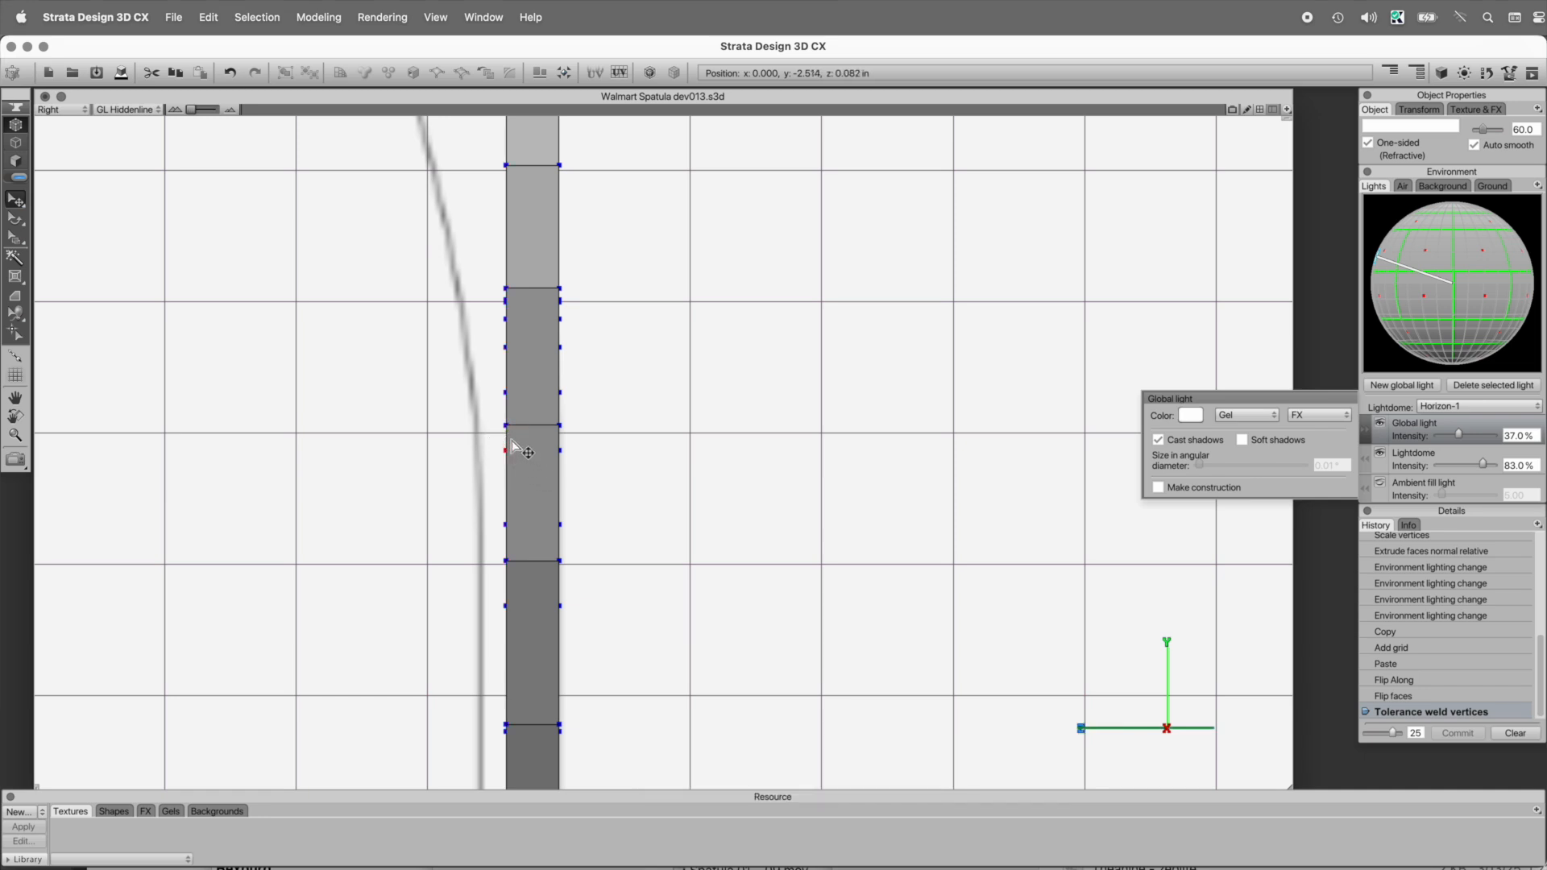
pyautogui.rightClick(634, 318)
pyautogui.moveTo(701, 420)
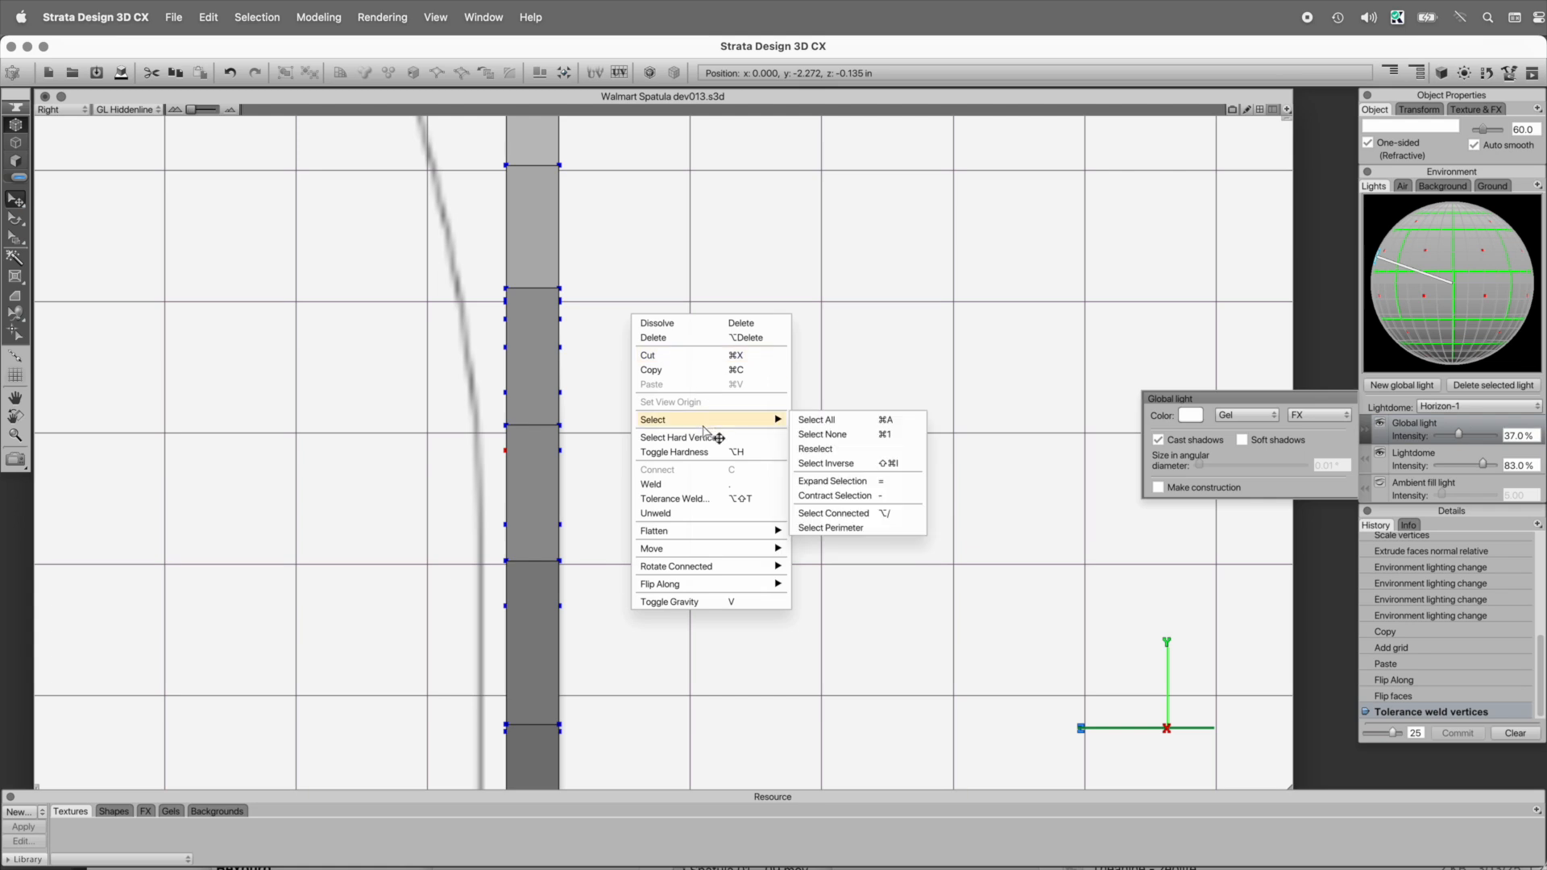
pyautogui.click(842, 449)
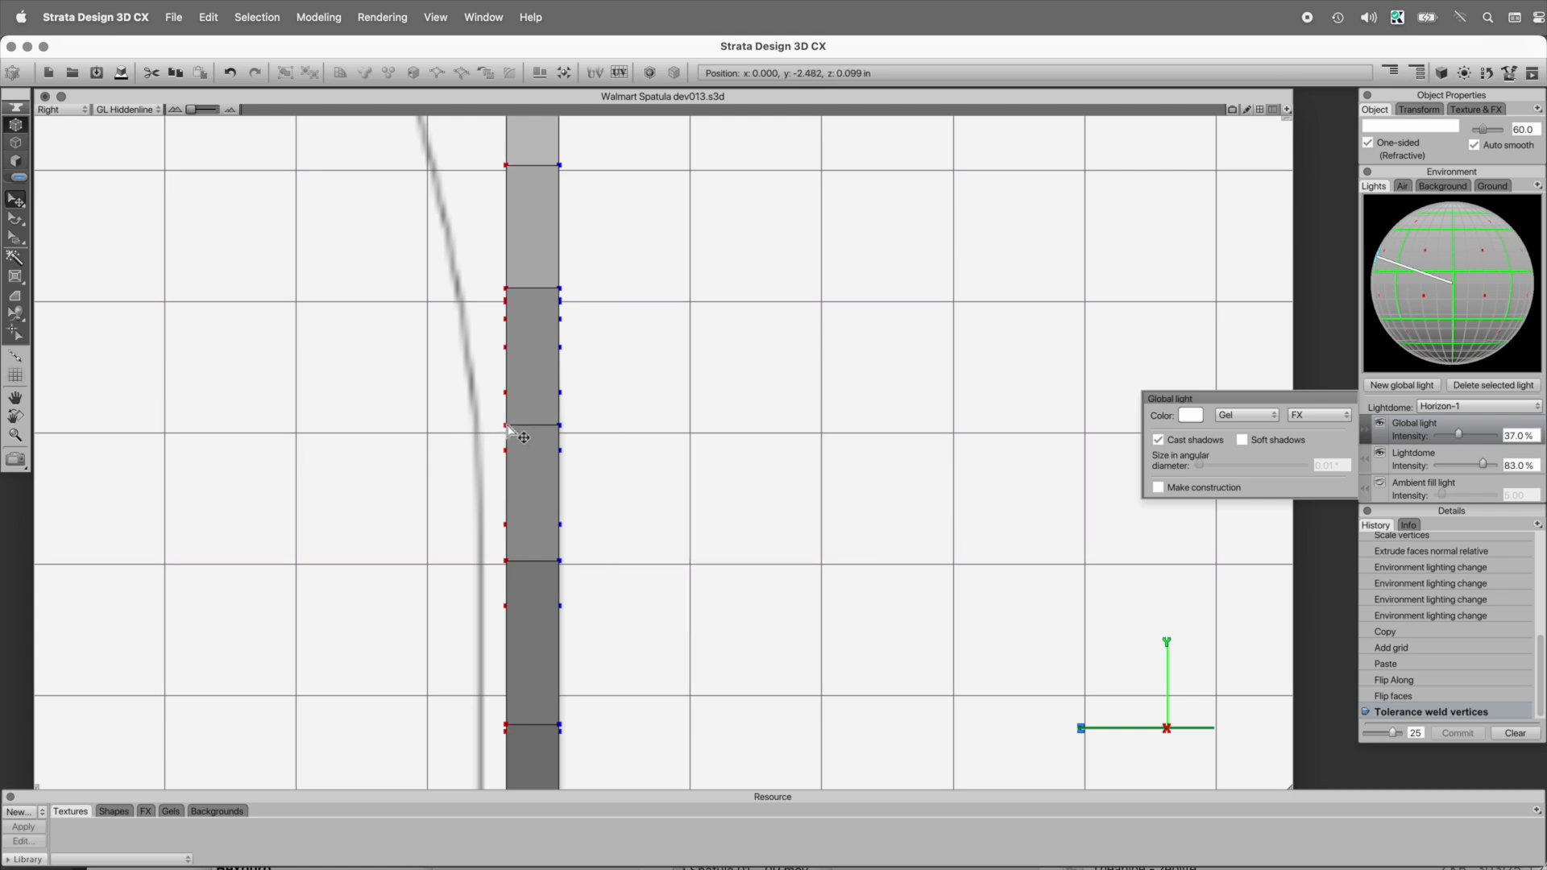
pyautogui.moveTo(508, 429); pyautogui.dragTo(526, 433)
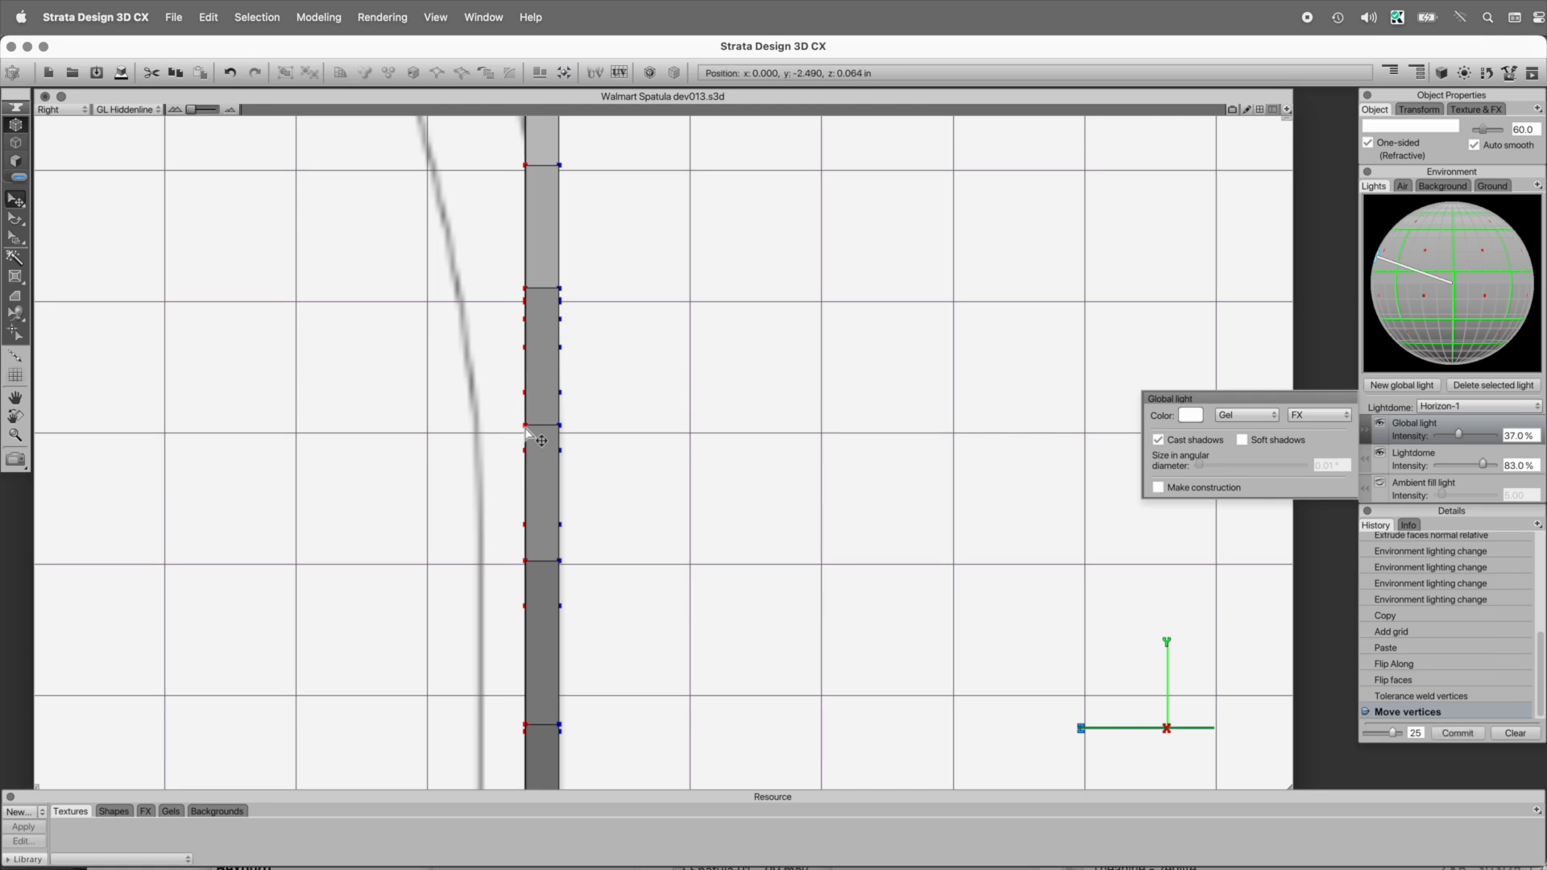
# - Switch the display to wireframe and select the front and back vertices from the lower neck through the shoulder to the upper blade
pyautogui.press('super+y')
pyautogui.keyDown('alt'); pyautogui.keyDown('super'); pyautogui.click(522, 473); pyautogui.keyUp('super'); pyautogui.keyUp('alt')
pyautogui.keyDown('alt'); pyautogui.keyDown('super'); pyautogui.click(522, 515); pyautogui.keyUp('super'); pyautogui.keyUp('alt')
pyautogui.moveTo(653, 539); pyautogui.dragTo(563, 615)
pyautogui.moveTo(583, 692); pyautogui.dragTo(708, 201)
pyautogui.moveTo(616, 468); pyautogui.dragTo(685, 475)
pyautogui.moveTo(645, 245); pyautogui.dragTo(705, 589)
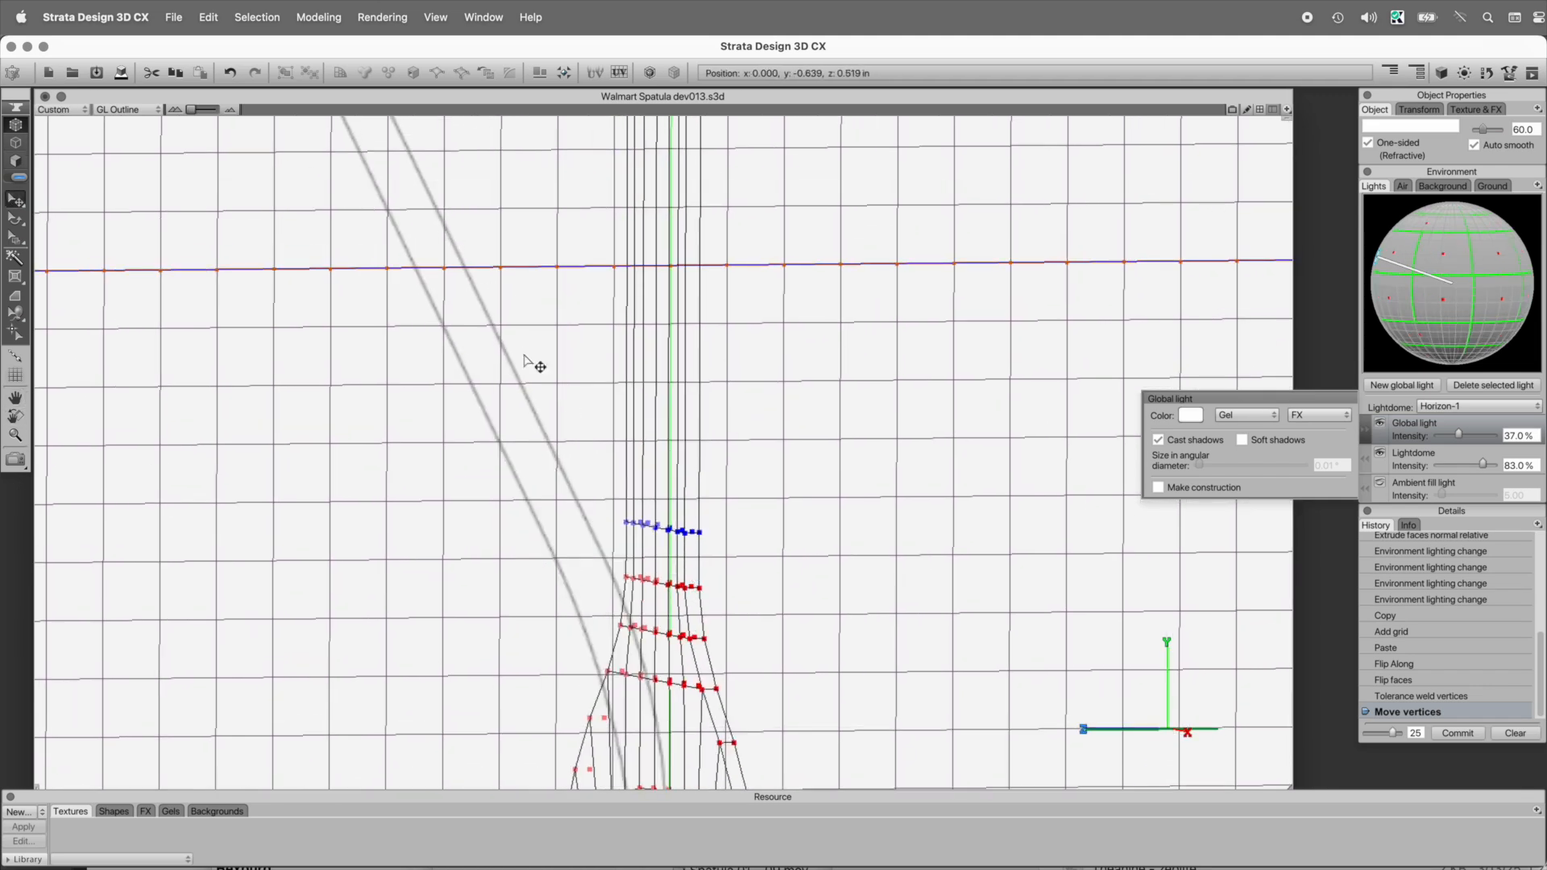
pyautogui.moveTo(676, 435); pyautogui.dragTo(669, 223)
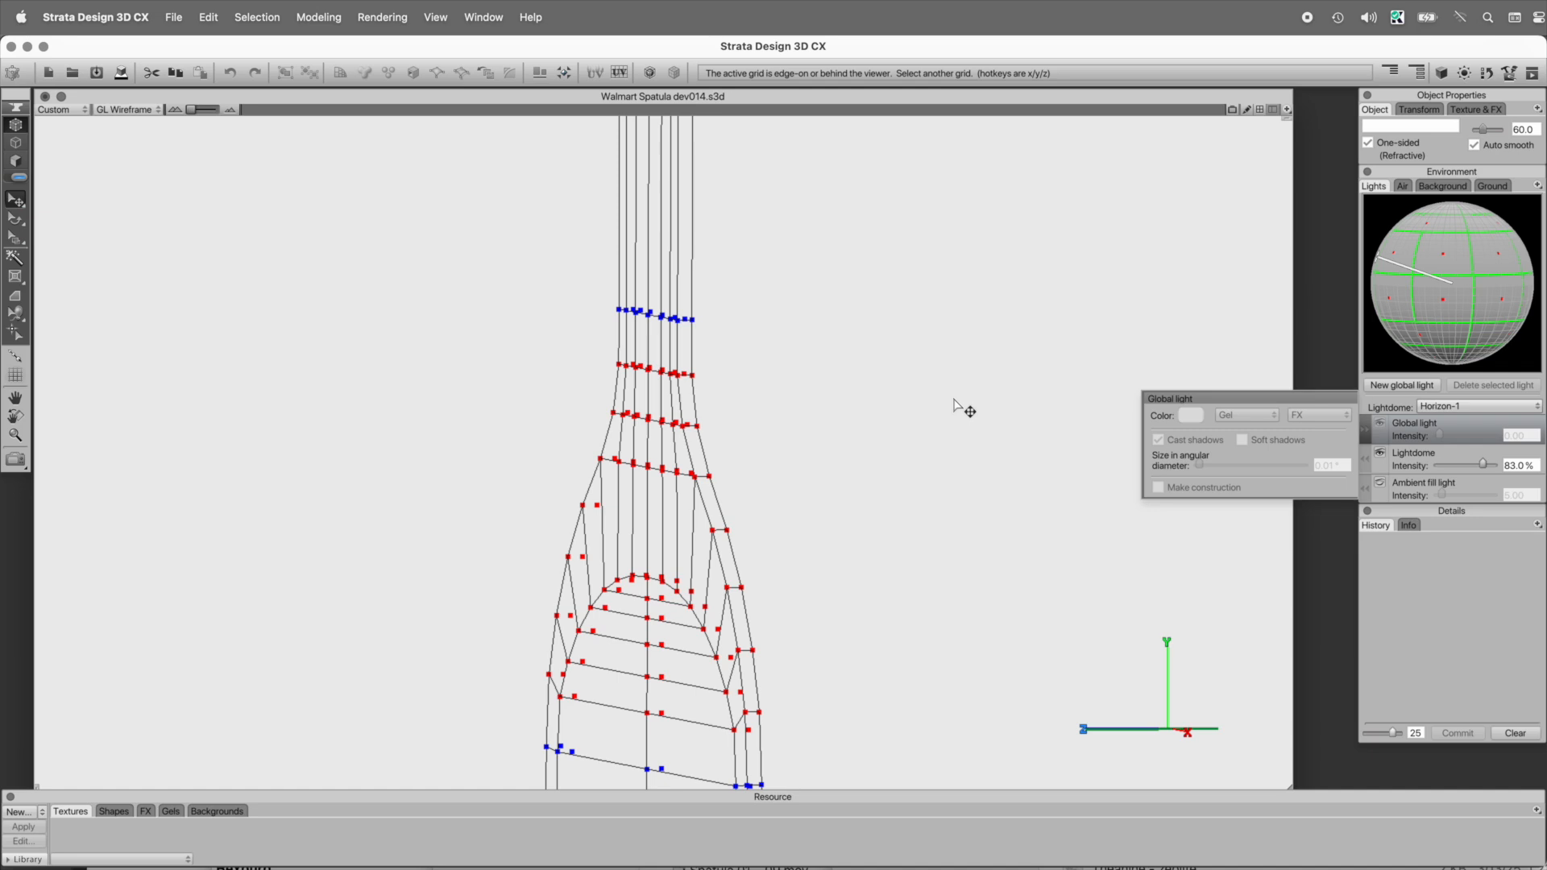
# - Return to the right view and frame the selected neck and shoulder vertices against the side-profile template
pyautogui.press('6')
pyautogui.press('space')
pyautogui.moveTo(832, 352); pyautogui.dragTo(851, 640)
pyautogui.press('super+space')
pyautogui.press('alt+super+space')
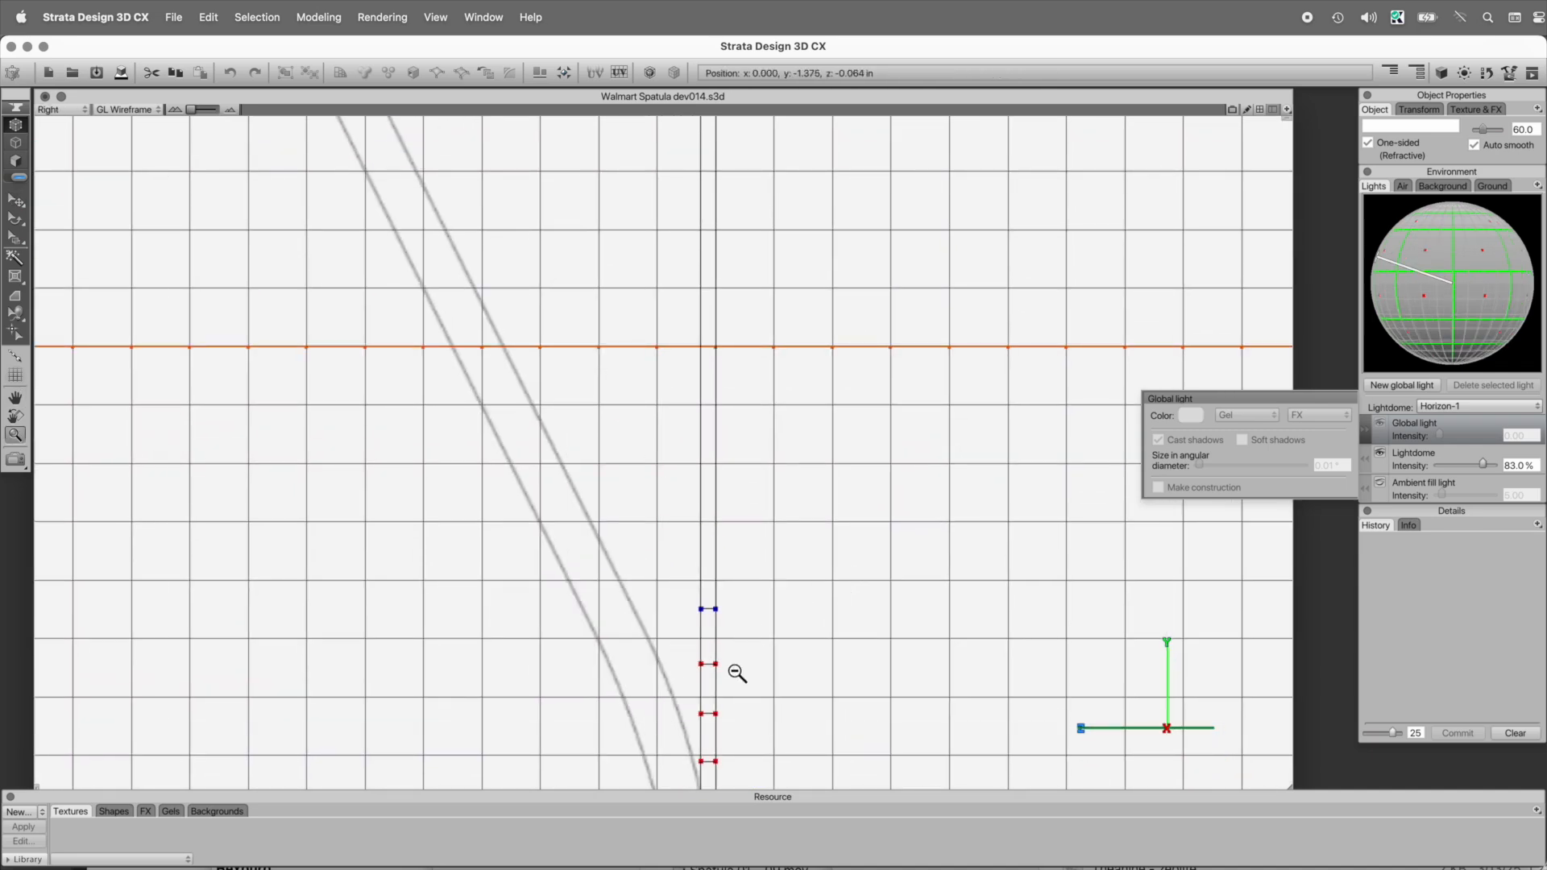
# - Select the handle's vertices at both its lower and upper ends in the right view
pyautogui.keyDown('alt'); pyautogui.keyDown('super'); pyautogui.click(734, 671); pyautogui.keyUp('super'); pyautogui.keyUp('alt')
pyautogui.press('space')
pyautogui.moveTo(804, 699); pyautogui.dragTo(815, 638)
pyautogui.press('space')
pyautogui.moveTo(647, 402); pyautogui.dragTo(757, 578)
pyautogui.press('space')
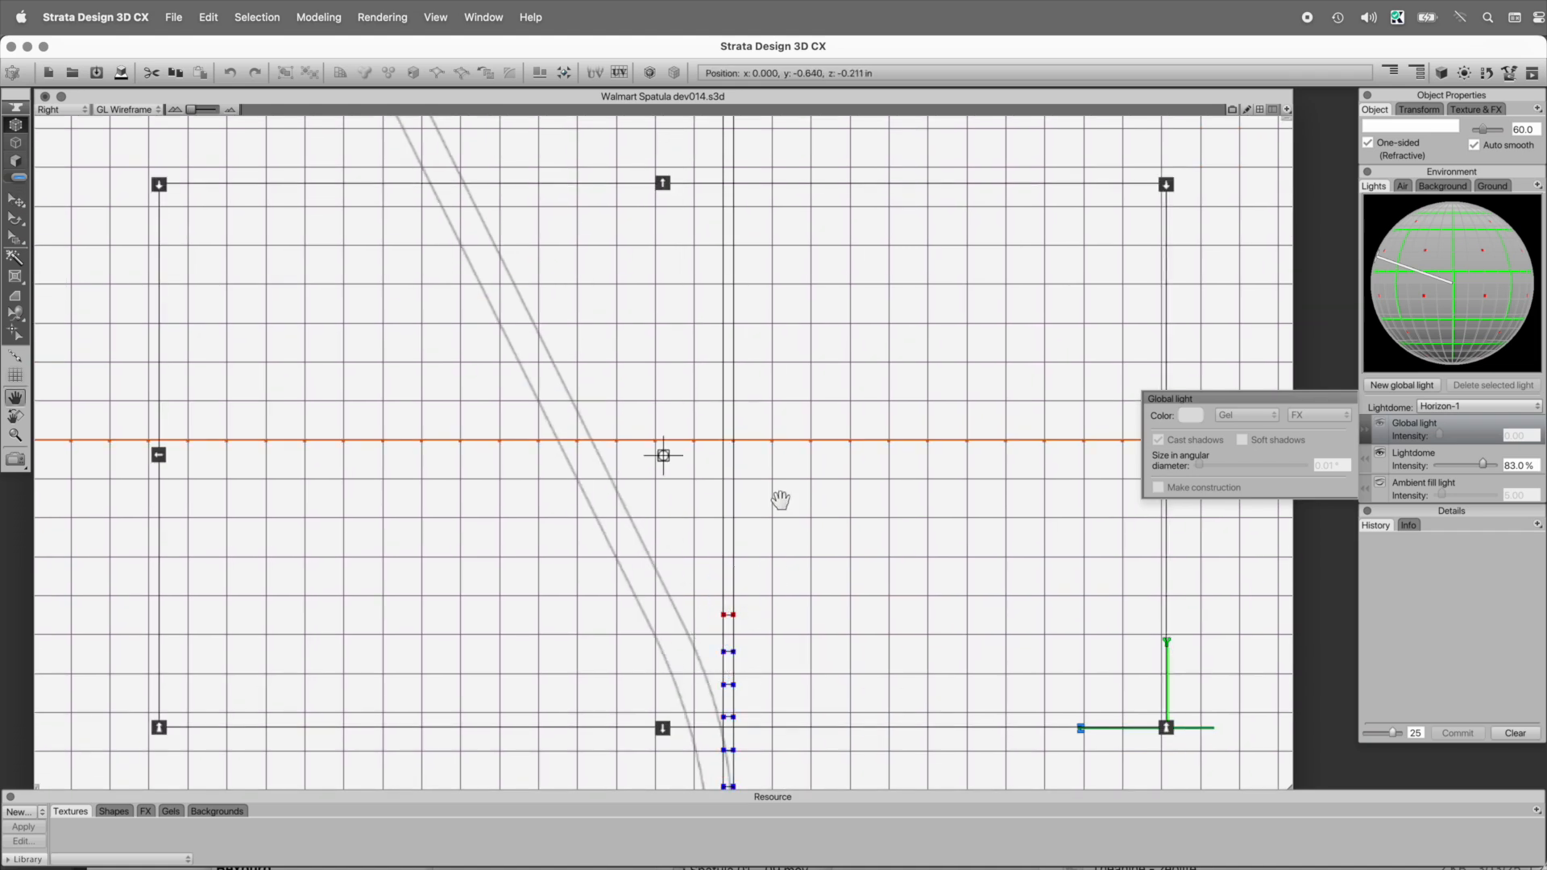
pyautogui.moveTo(794, 421); pyautogui.dragTo(785, 862)
pyautogui.moveTo(786, 393); pyautogui.dragTo(769, 862)
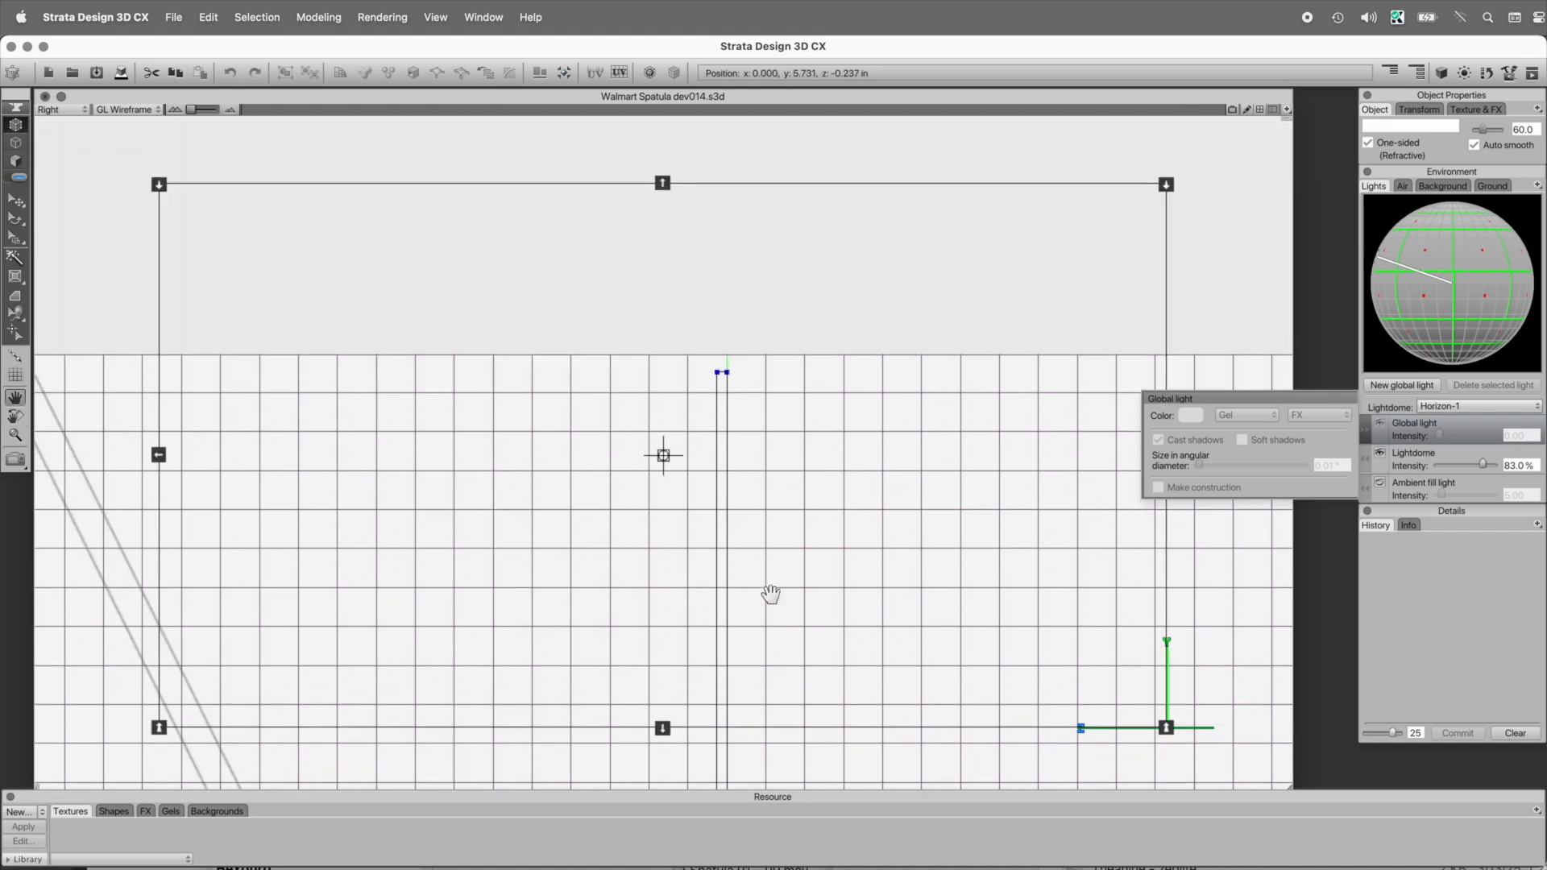
pyautogui.moveTo(646, 313); pyautogui.dragTo(818, 452)
pyautogui.press('space')
pyautogui.moveTo(853, 563); pyautogui.dragTo(853, 190)
pyautogui.moveTo(786, 708); pyautogui.dragTo(844, 121)
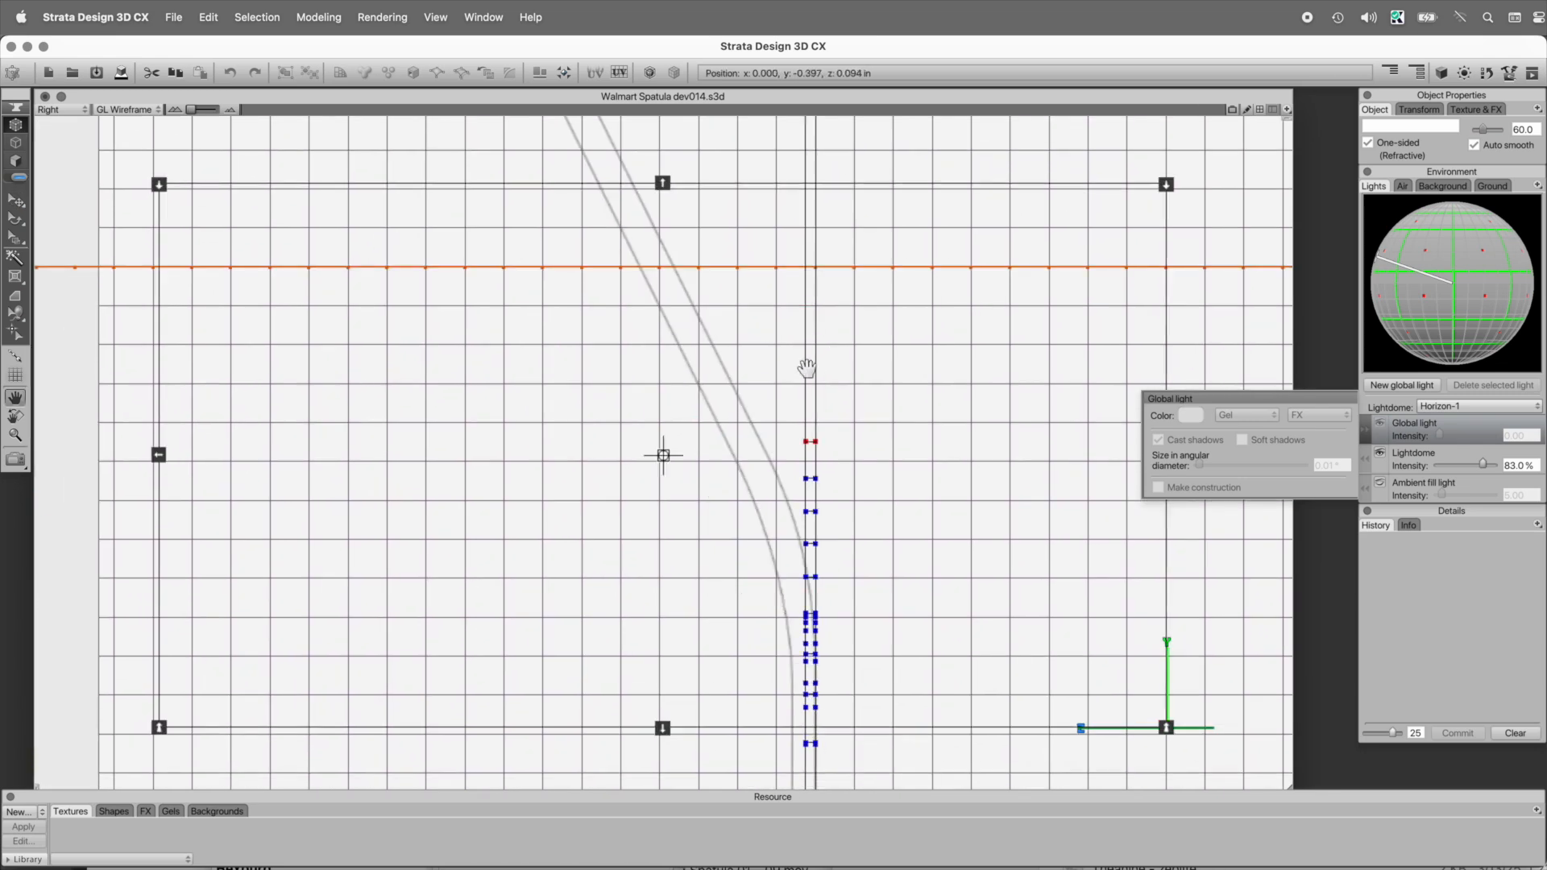
# - Move the selected handle vertices sideways so the lower outer corner sits on the reference outline's inner curve
pyautogui.press('super+space')
pyautogui.click(776, 488)
pyautogui.moveTo(724, 387); pyautogui.dragTo(642, 404)
pyautogui.press('super+space')
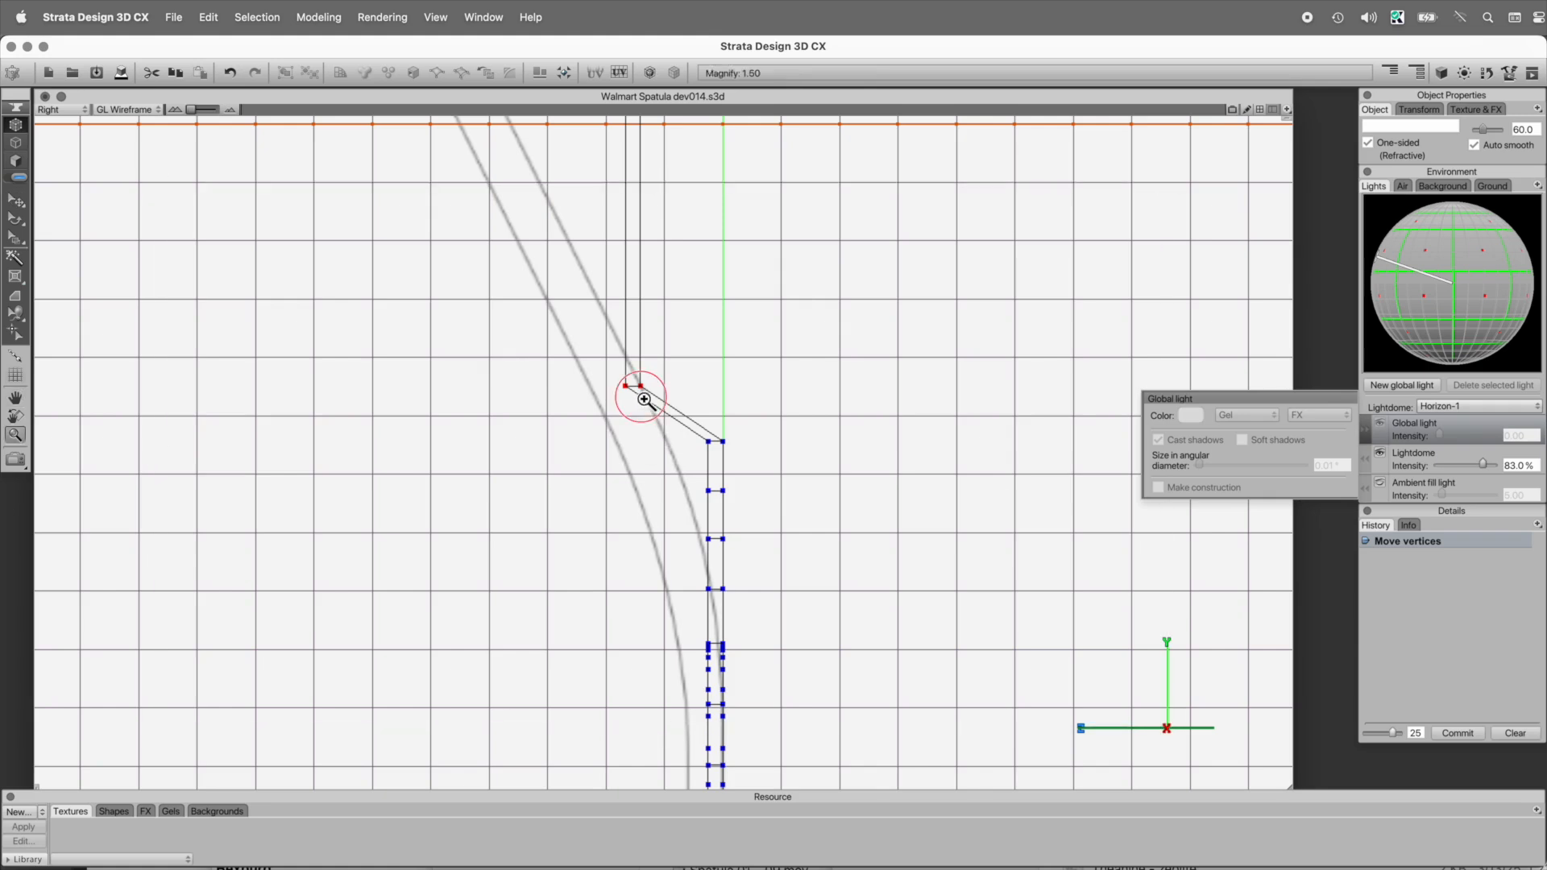
pyautogui.click(644, 399)
pyautogui.click(672, 453)
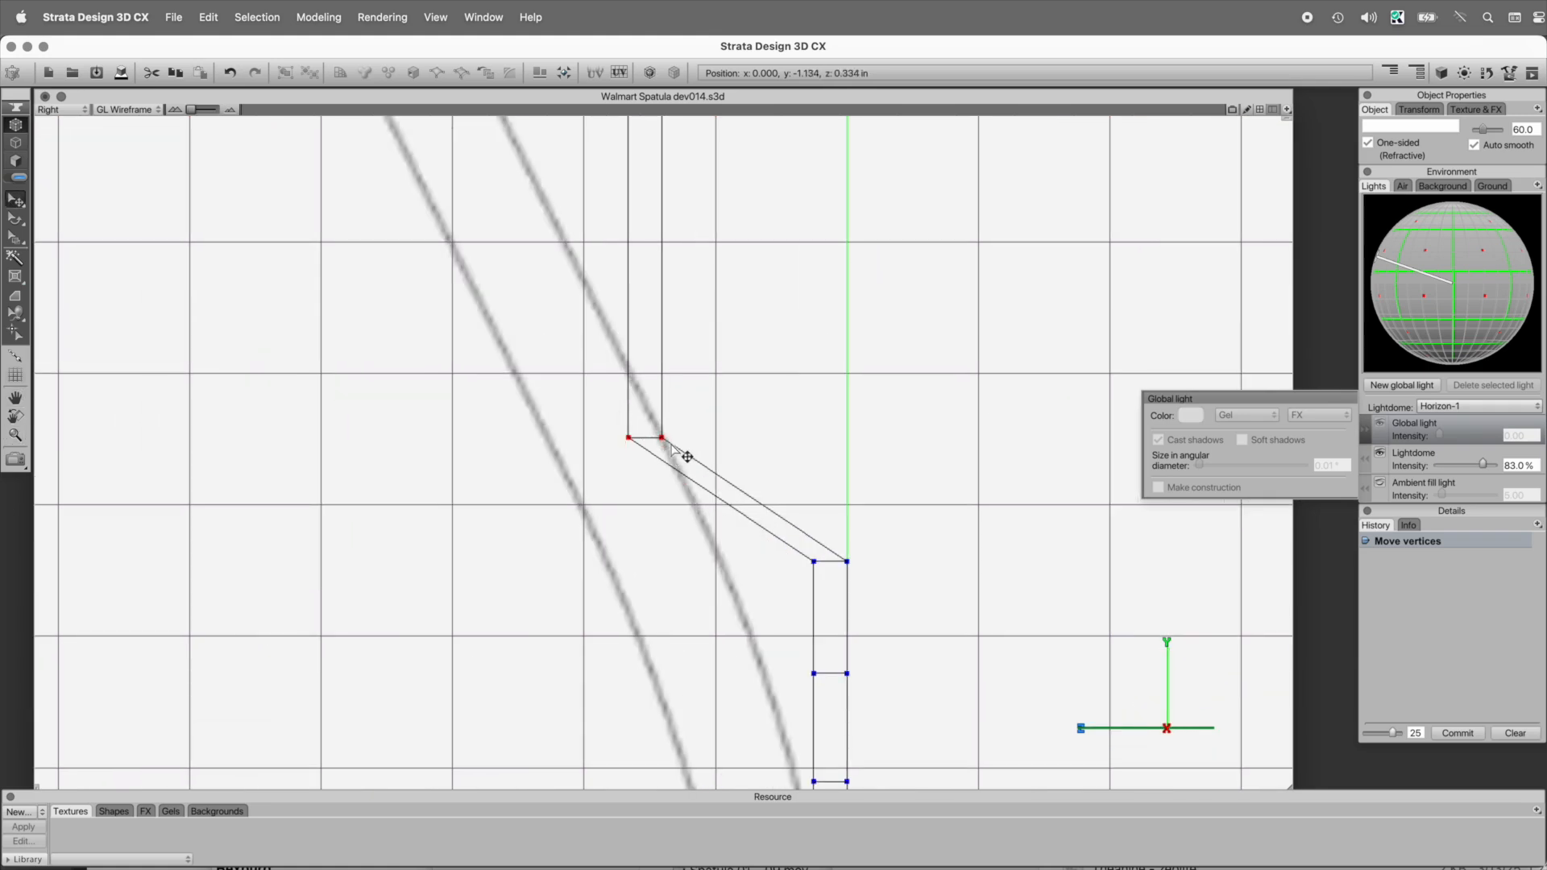
# - Orbit to an angled view and add a guide along the lower edge of the selected handle vertices
pyautogui.hotkey('alt', 'space')
pyautogui.moveTo(800, 390); pyautogui.dragTo(647, 416)
pyautogui.click(17, 356)
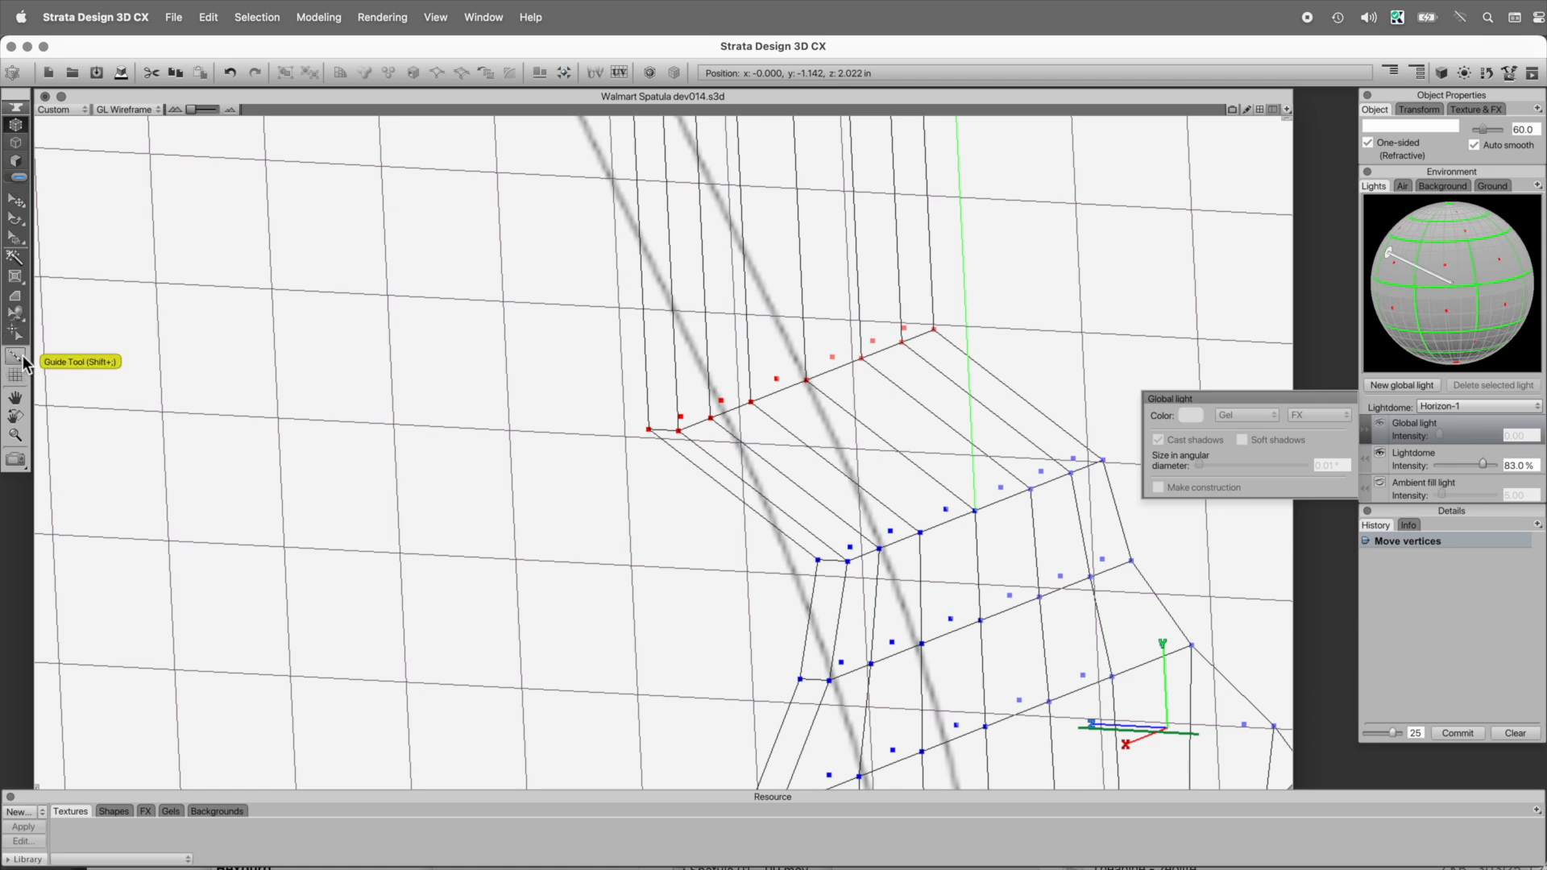
pyautogui.click(789, 390)
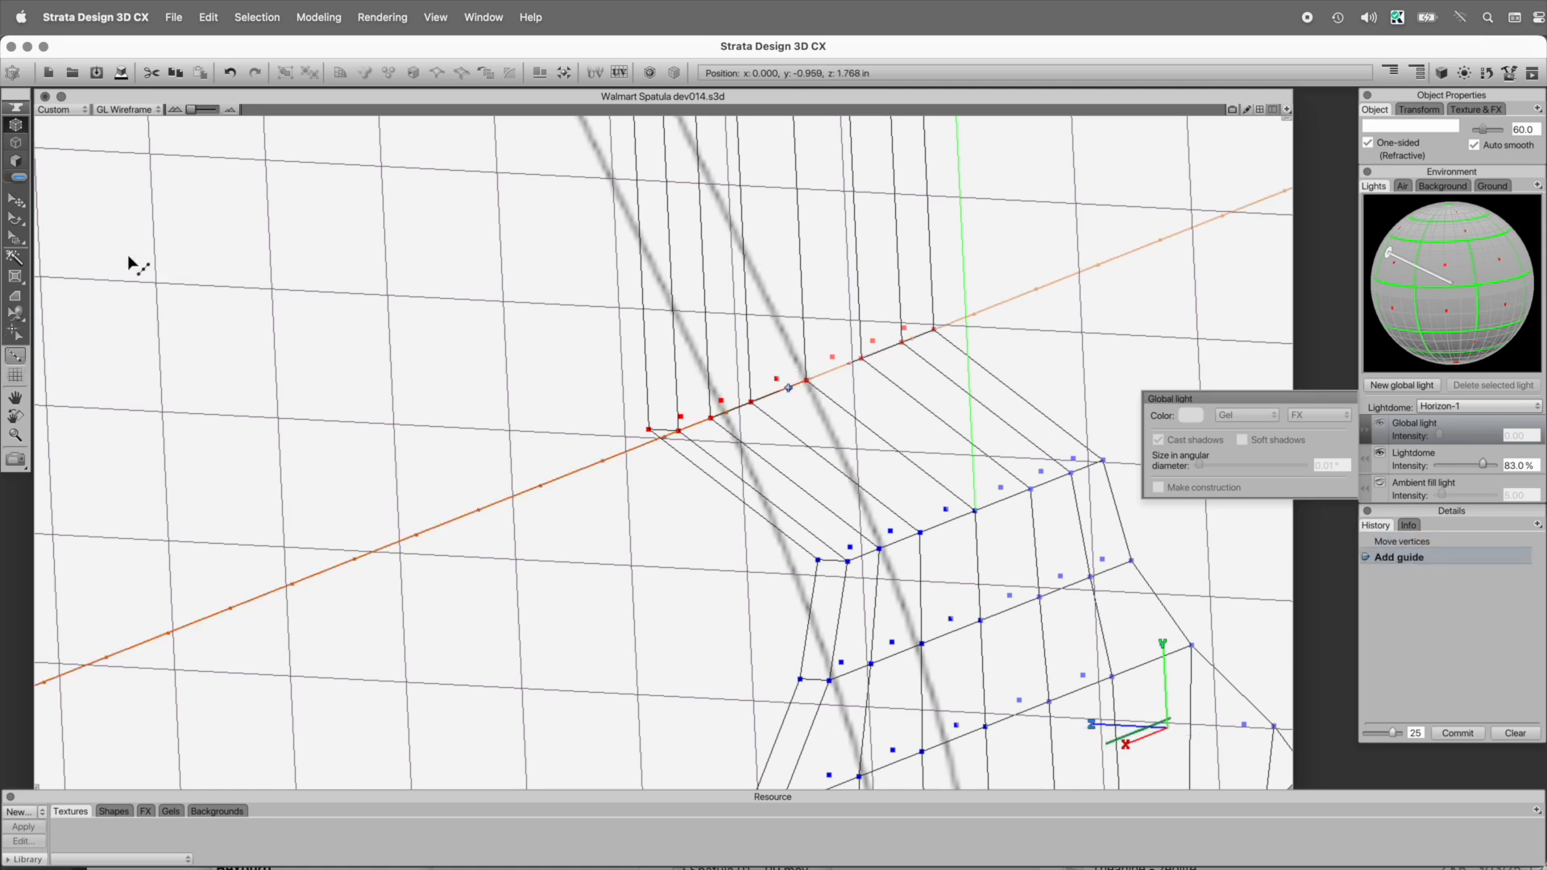
# - Rotate the selected handle vertices about 26.3° around the guide in the right view to follow the reference outline
pyautogui.click(19, 219)
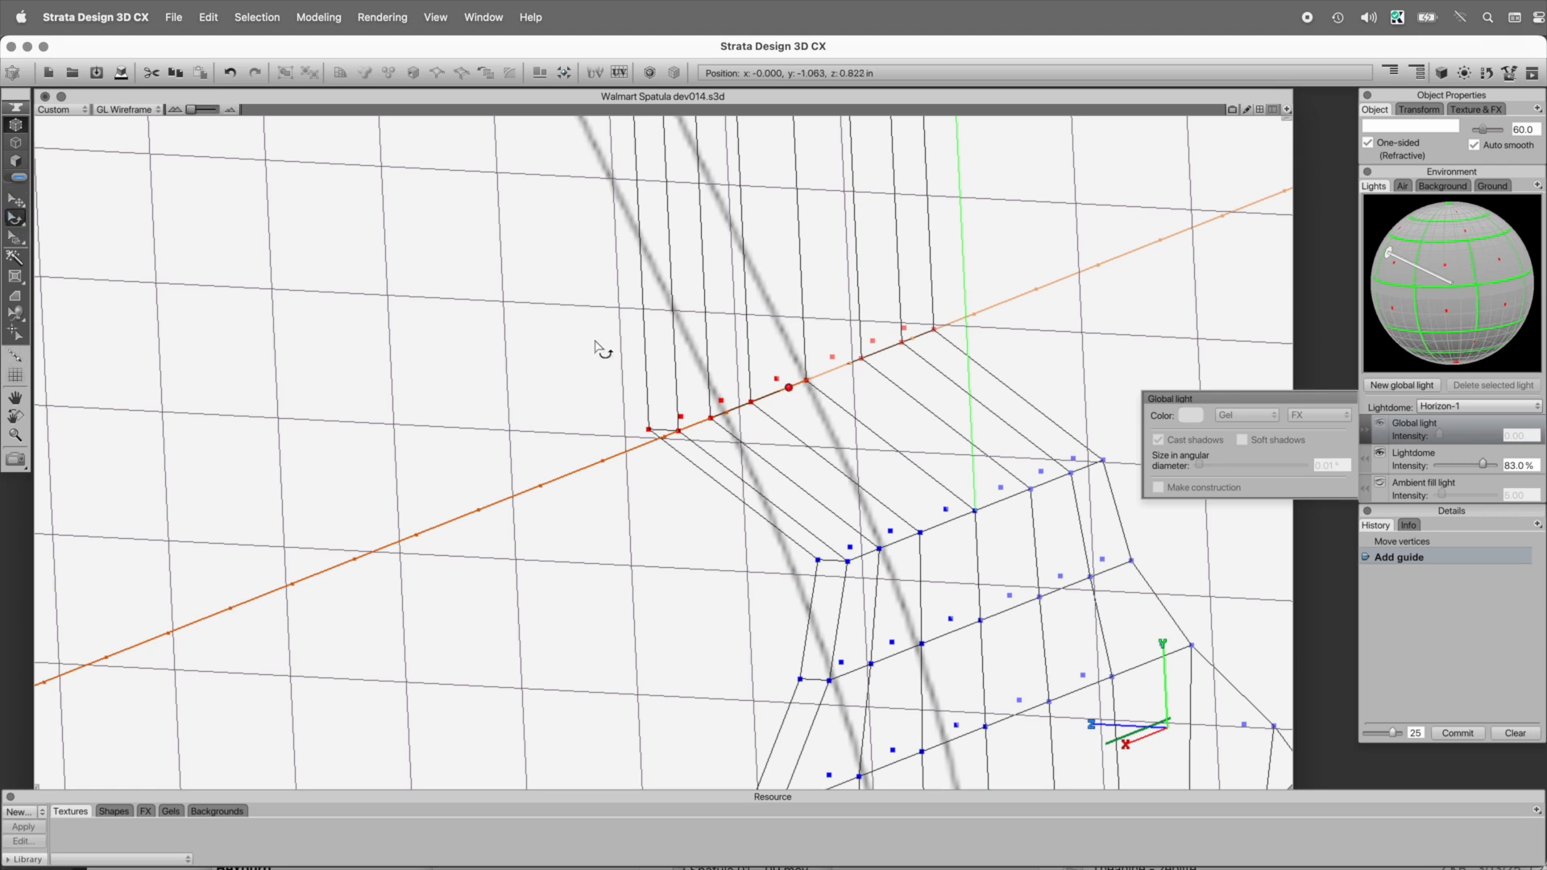
pyautogui.press('6')
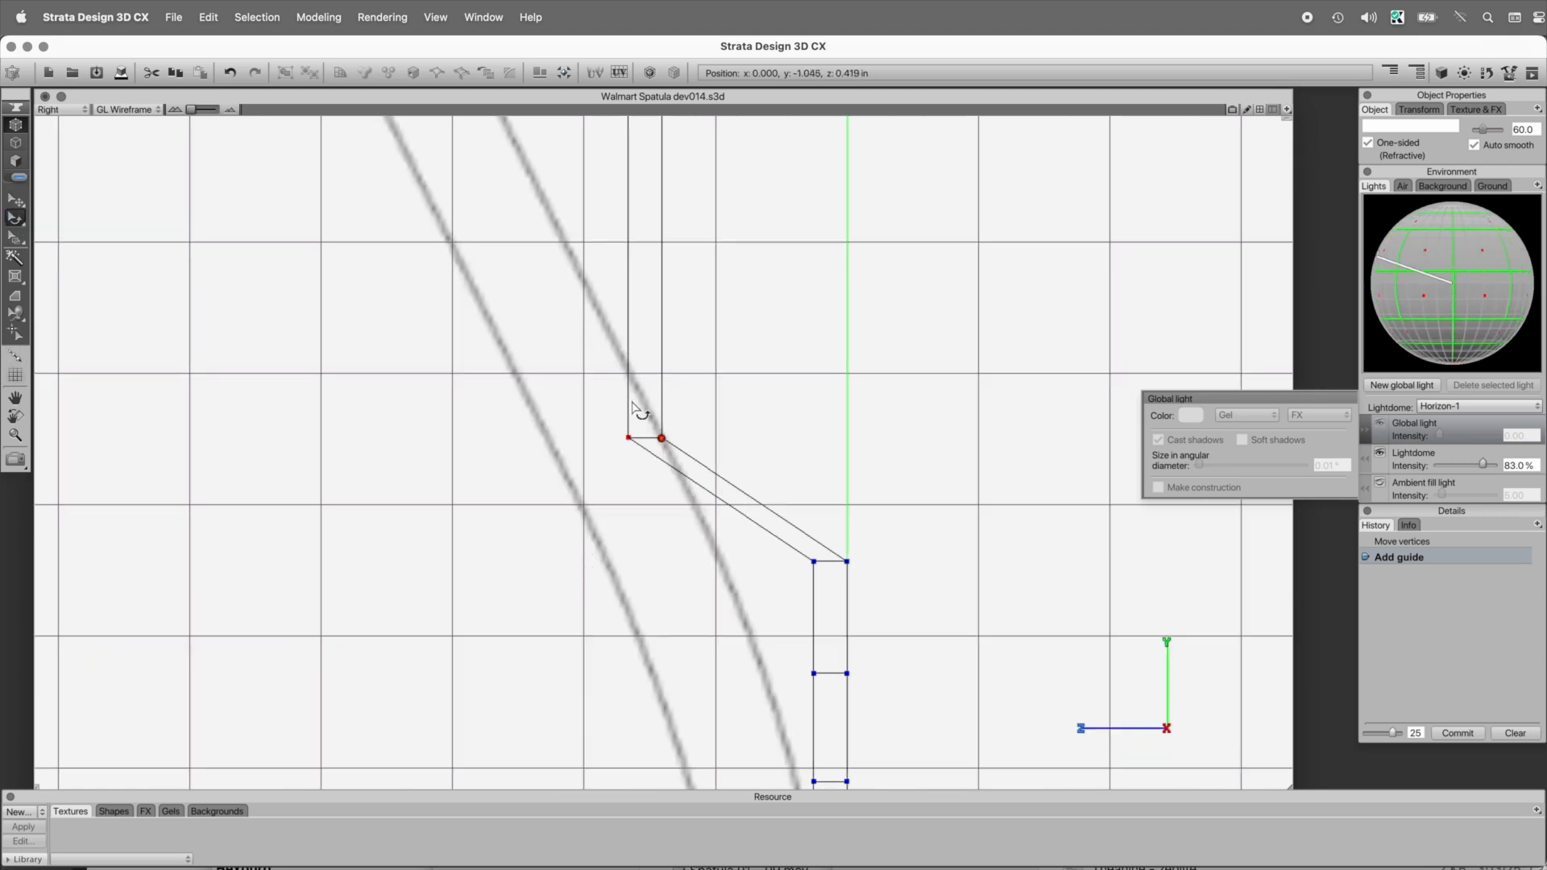
pyautogui.scroll(-4, 636, 427)
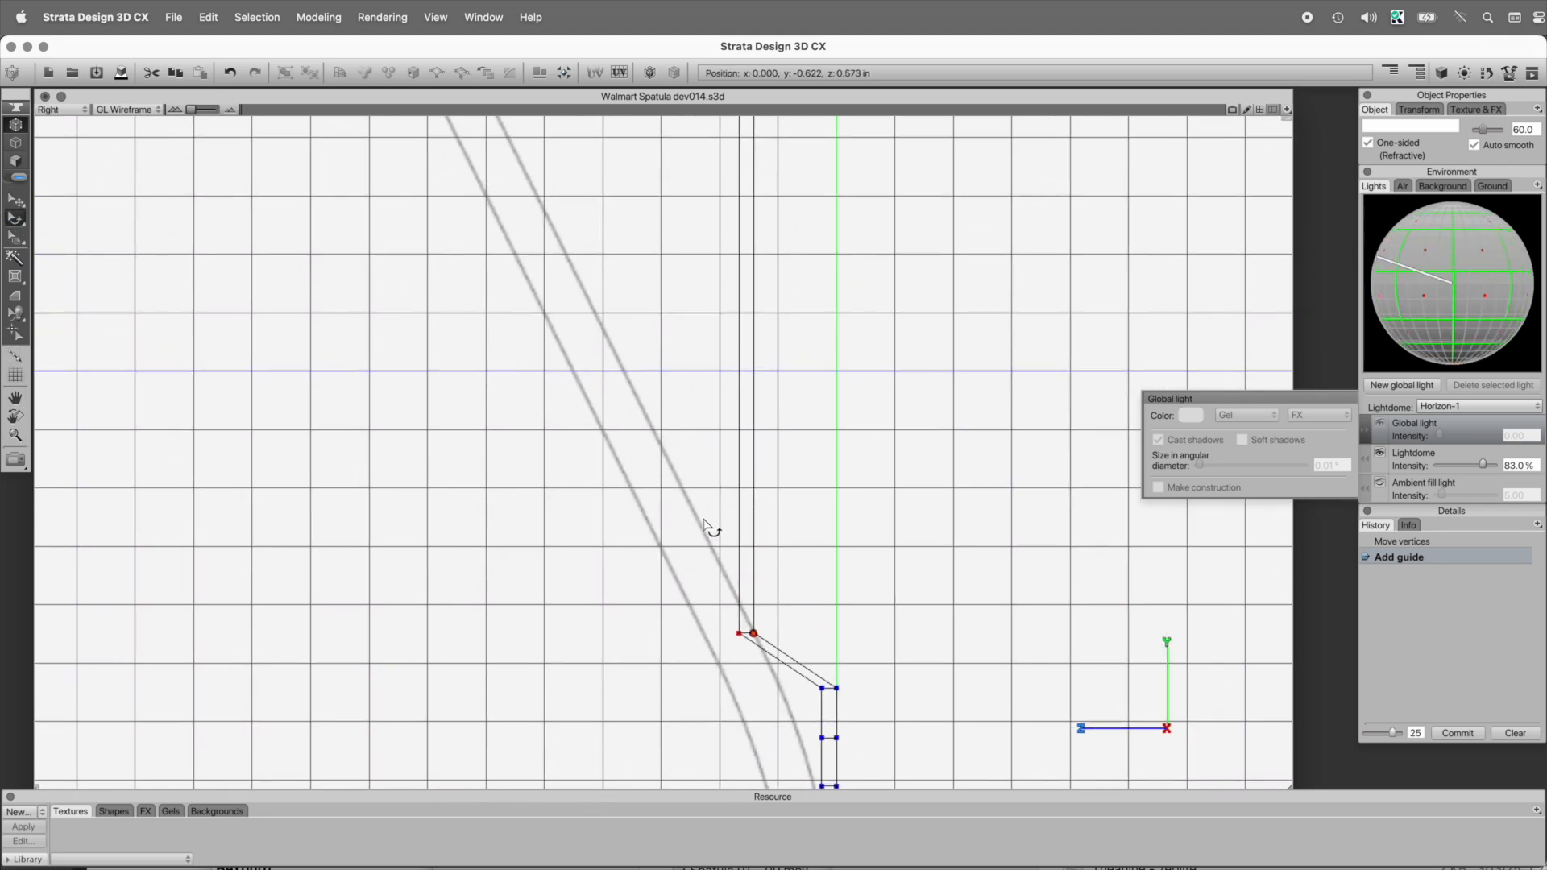
pyautogui.moveTo(747, 642); pyautogui.dragTo(421, 829)
# - Fine-tune the handle's rotation at its upper end so its edge lies exactly on the reference line
pyautogui.press('space')
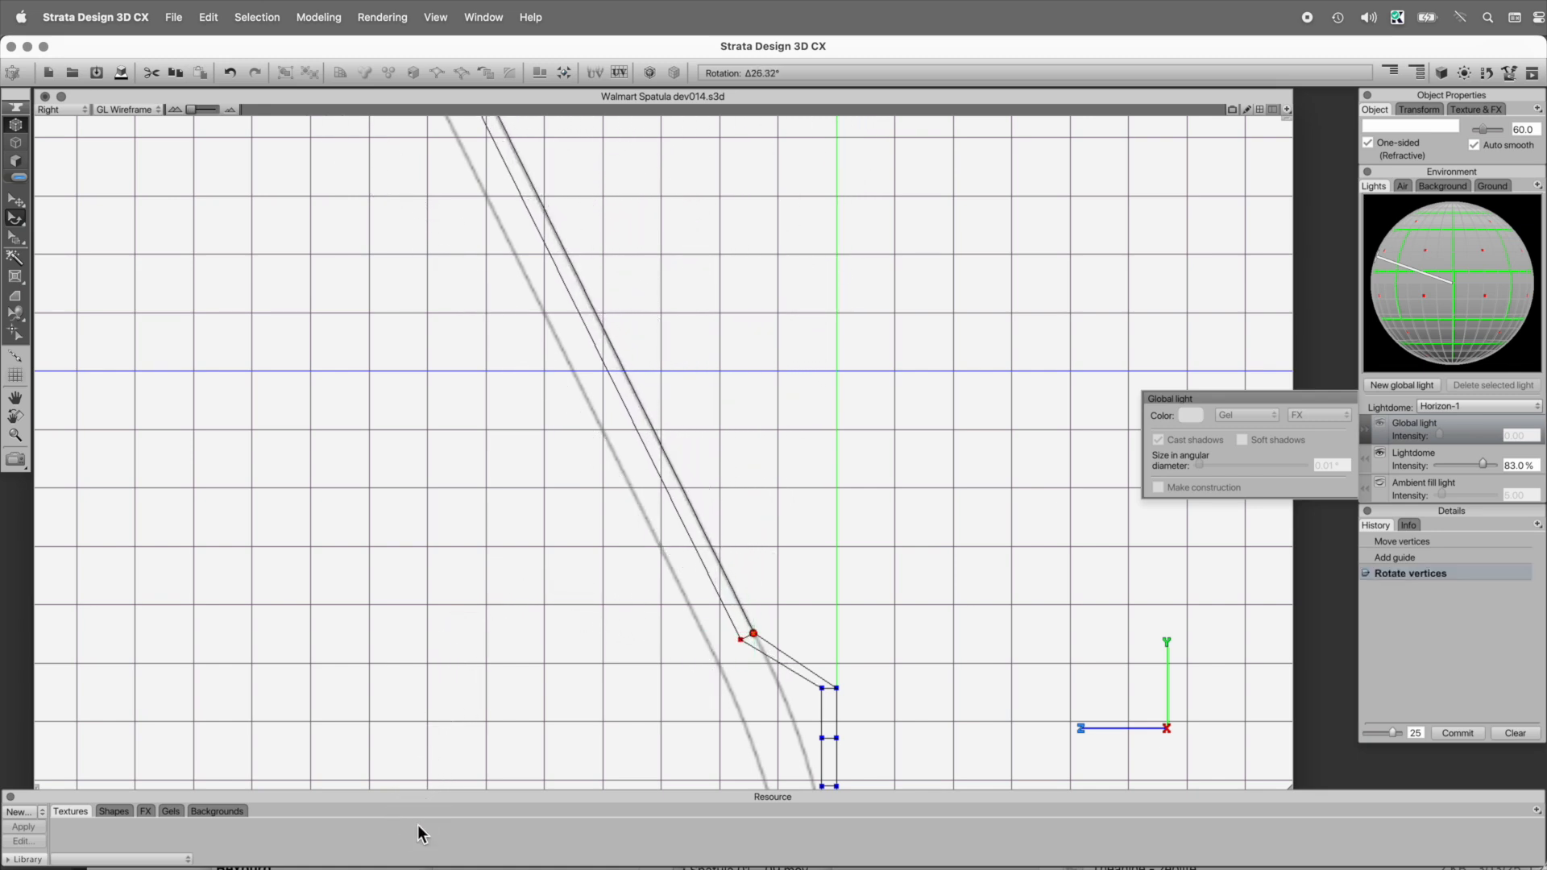
pyautogui.moveTo(735, 379); pyautogui.dragTo(797, 512)
pyautogui.moveTo(756, 445); pyautogui.dragTo(796, 441)
pyautogui.press('super+space')
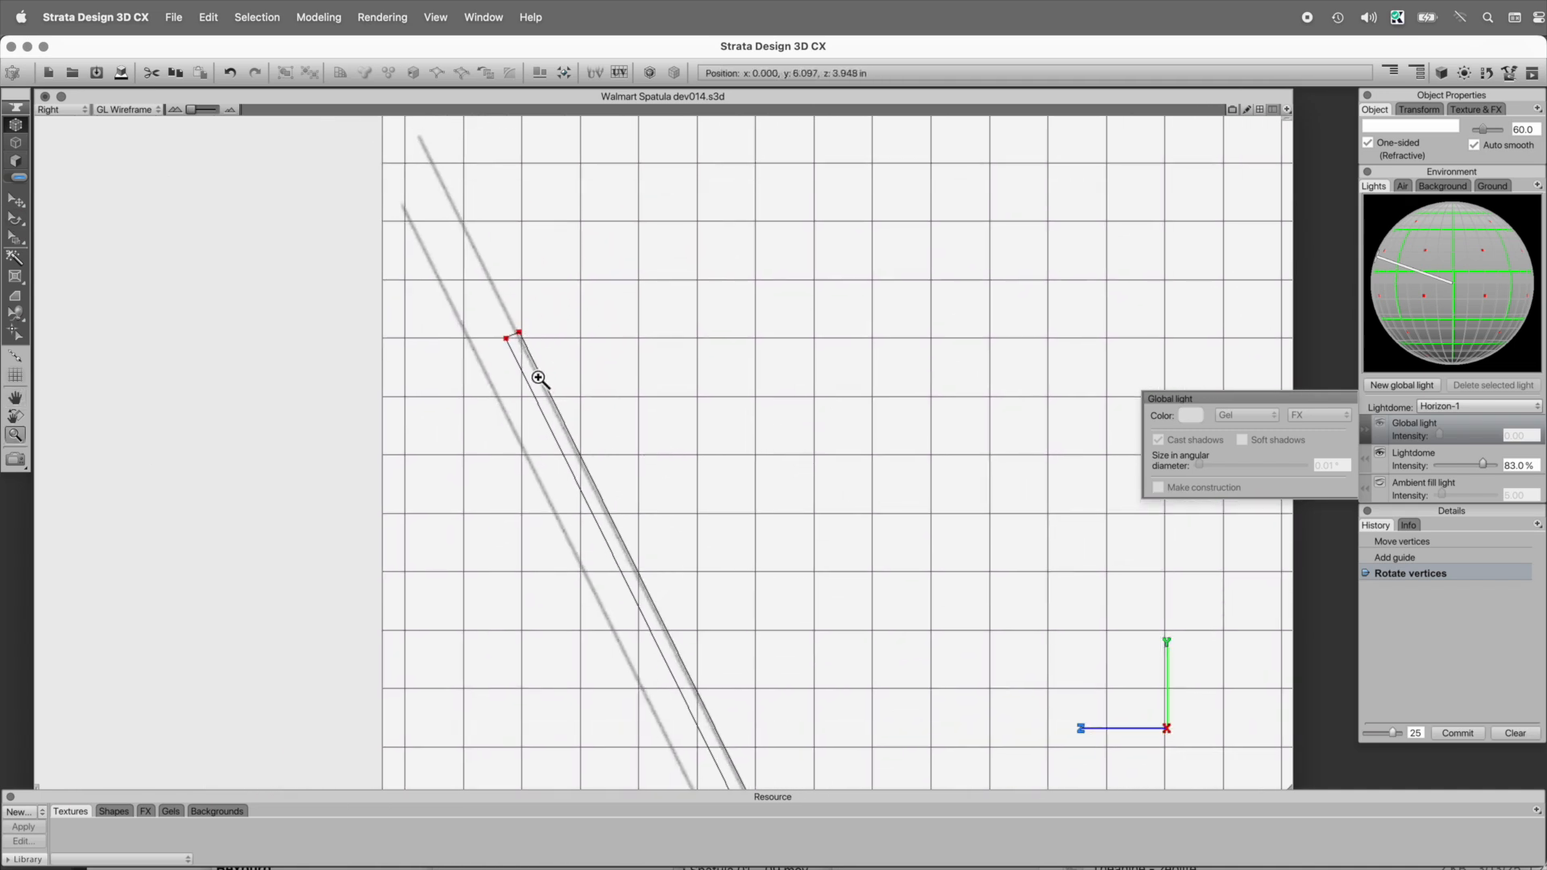
pyautogui.keyDown('super'); pyautogui.click(535, 373); pyautogui.keyUp('super')
pyautogui.keyDown('super'); pyautogui.click(591, 438); pyautogui.keyUp('super')
pyautogui.moveTo(741, 390); pyautogui.dragTo(736, 393)
# - Inspect the rotated handle from its upper end down to the bend, including the bend at an angle
pyautogui.press('super+alt+space')
pyautogui.keyDown('alt'); pyautogui.keyDown('super'); pyautogui.click(764, 495); pyautogui.keyUp('super'); pyautogui.keyUp('alt')
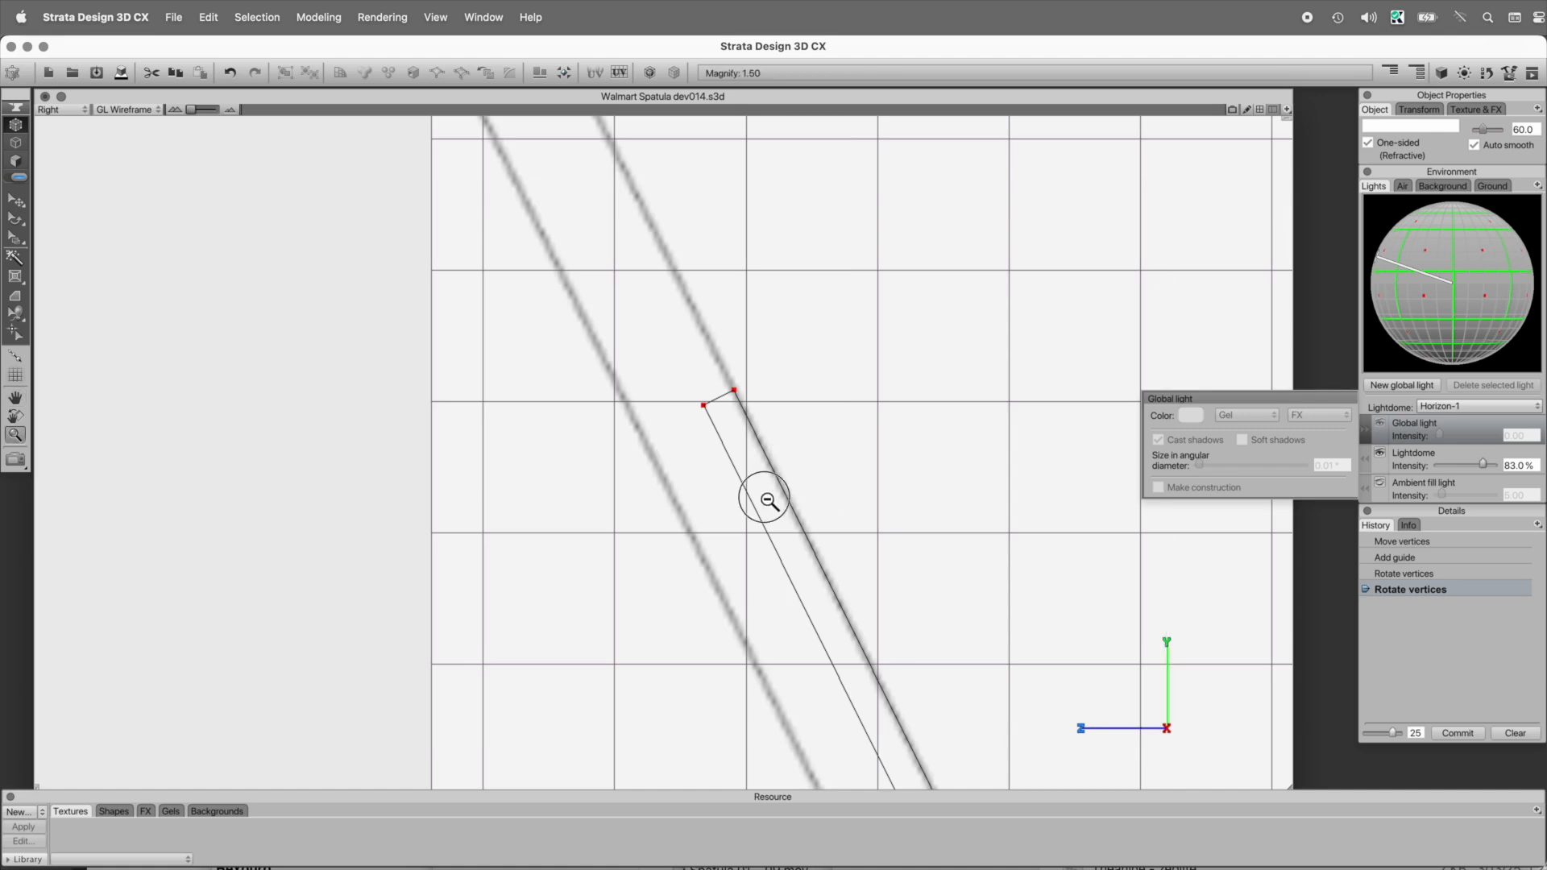
pyautogui.keyDown('alt'); pyautogui.keyDown('super'); pyautogui.click(833, 622); pyautogui.keyUp('super'); pyautogui.keyUp('alt')
pyautogui.keyDown('alt'); pyautogui.keyDown('super'); pyautogui.click(781, 608); pyautogui.keyUp('super'); pyautogui.keyUp('alt')
pyautogui.keyDown('alt'); pyautogui.keyDown('super'); pyautogui.click(806, 662); pyautogui.keyUp('super'); pyautogui.keyUp('alt')
pyautogui.moveTo(829, 709); pyautogui.dragTo(618, 290)
pyautogui.moveTo(659, 419); pyautogui.dragTo(645, 283)
pyautogui.press('super+space')
pyautogui.keyDown('super'); pyautogui.click(632, 411); pyautogui.keyUp('super')
pyautogui.keyDown('super'); pyautogui.click(616, 409); pyautogui.keyUp('super')
pyautogui.hotkey('alt', 'space')
pyautogui.keyDown('alt'); pyautogui.moveTo(755, 503); pyautogui.dragTo(722, 532); pyautogui.keyUp('alt')
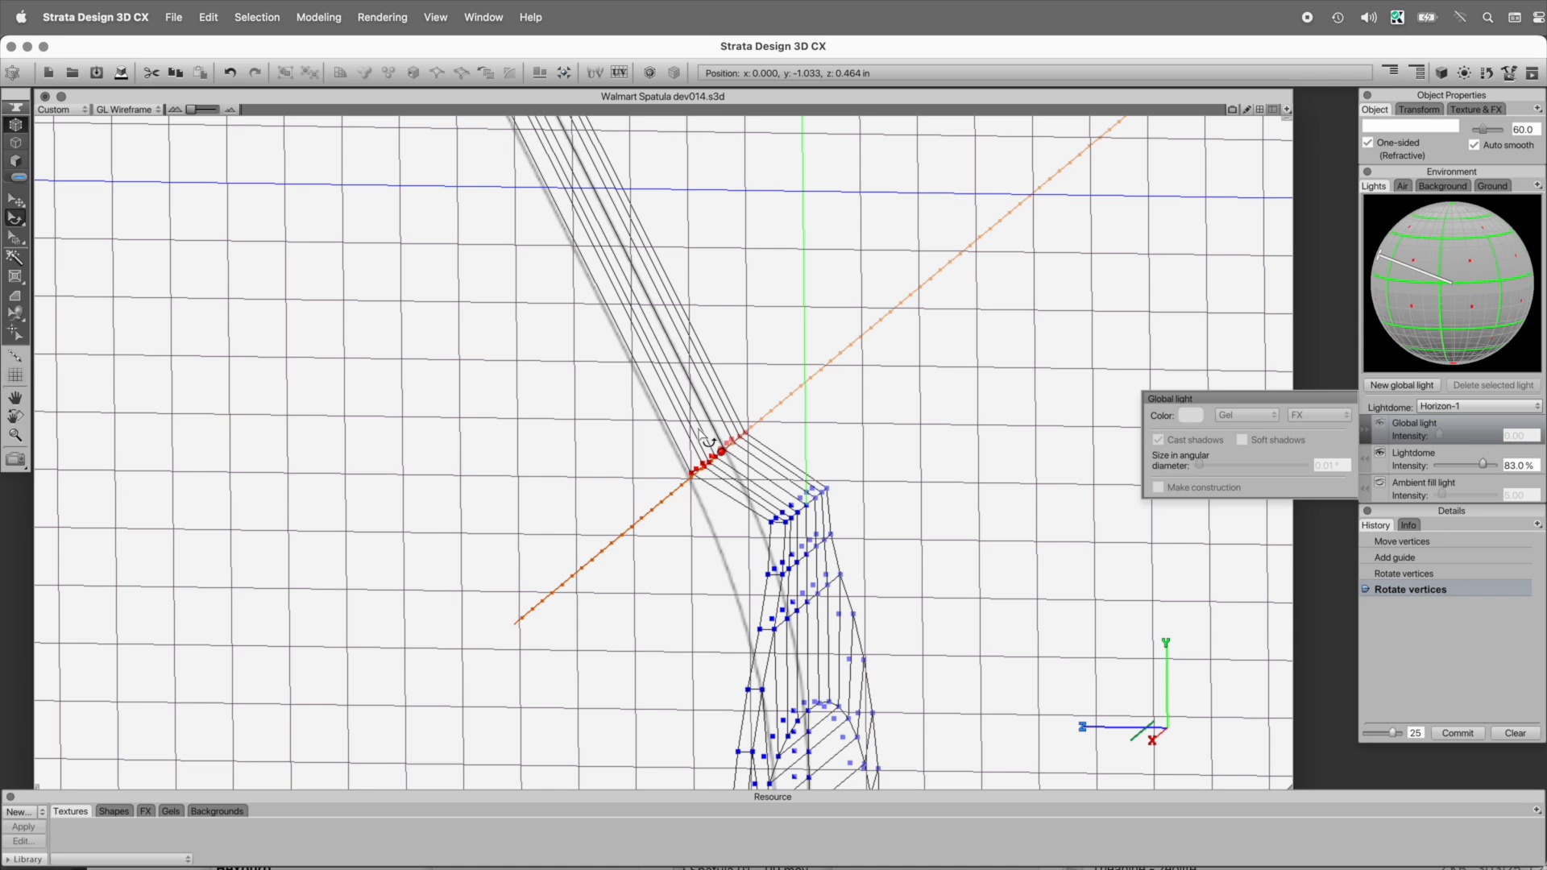
# - Select the vertices of the spatula's neck and shoulders in the front view
pyautogui.press('5')
pyautogui.press('space')
pyautogui.moveTo(728, 572); pyautogui.dragTo(929, 287)
pyautogui.moveTo(283, 667); pyautogui.dragTo(1209, 208)
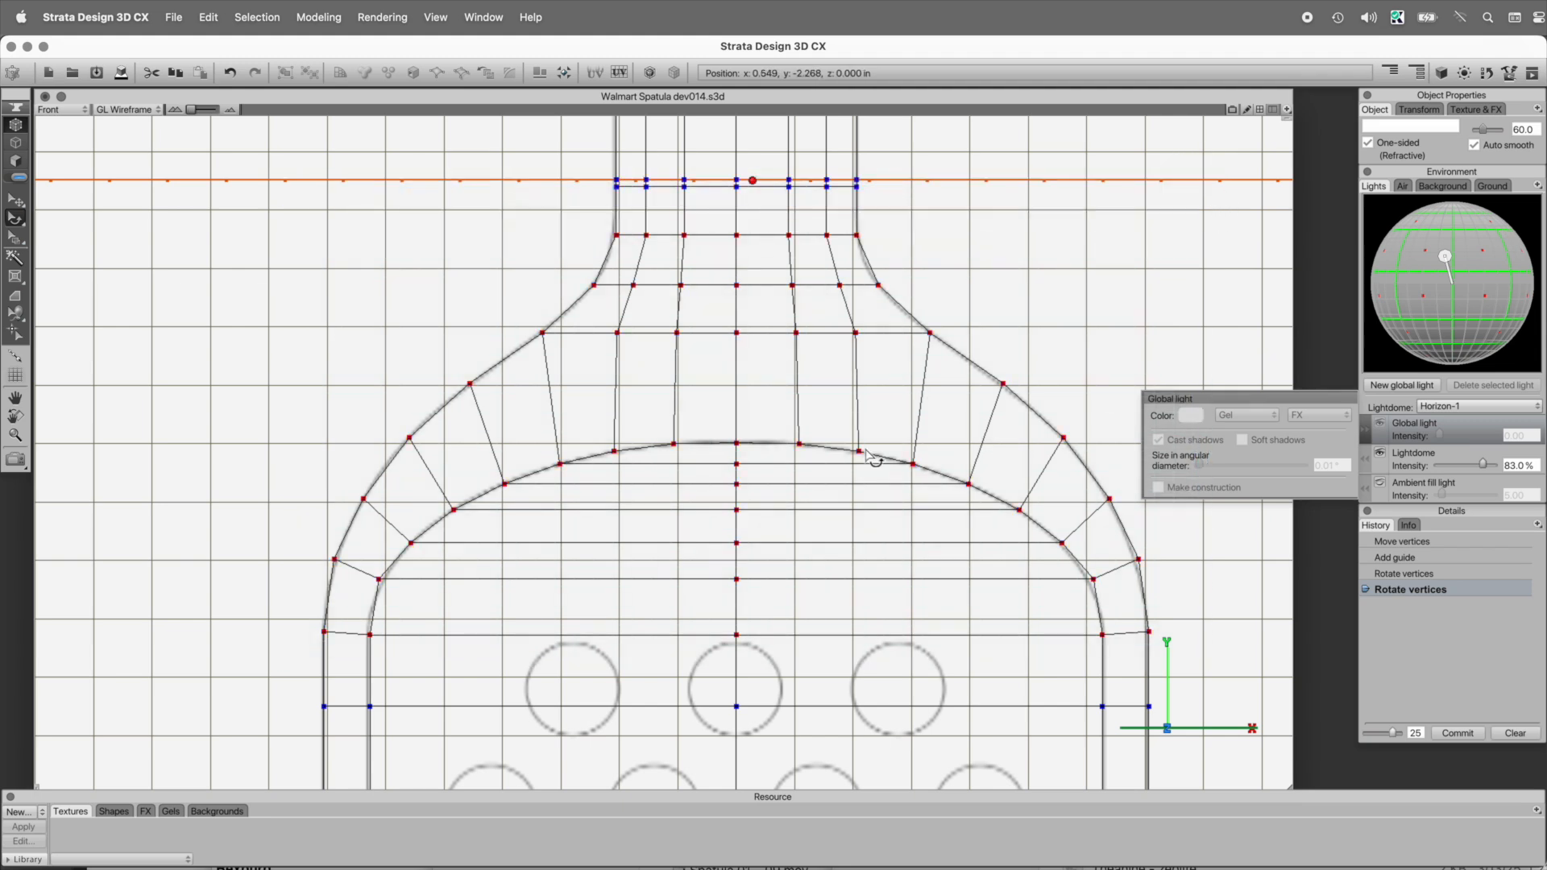
pyautogui.press('space')
pyautogui.moveTo(632, 704); pyautogui.dragTo(559, 589)
pyautogui.click(20, 170)
pyautogui.moveTo(162, 492); pyautogui.dragTo(1160, 627)
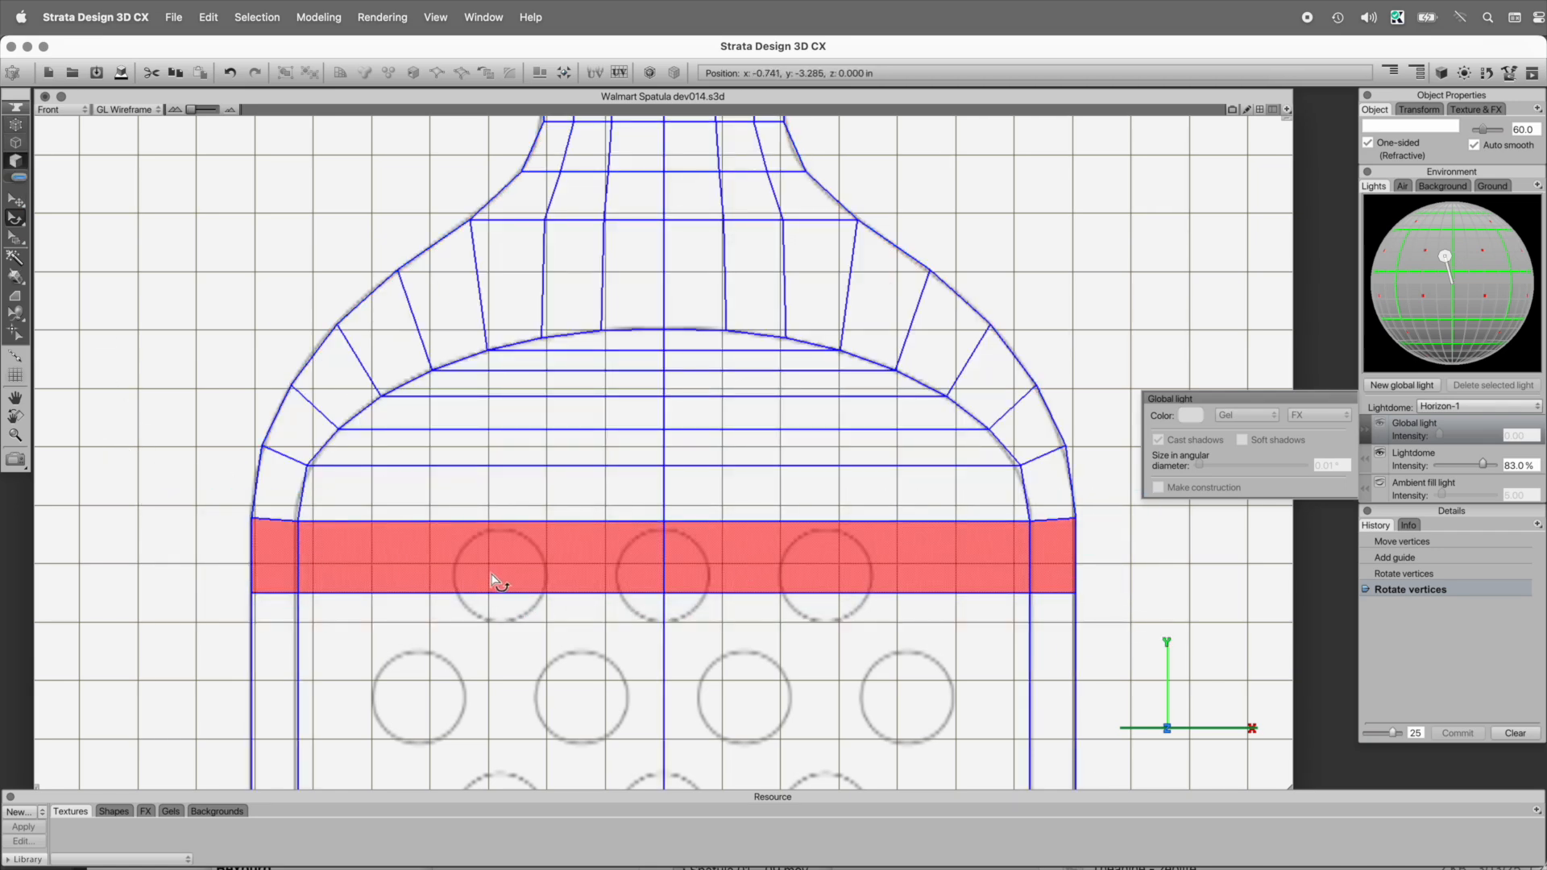
pyautogui.press('space')
pyautogui.moveTo(543, 650); pyautogui.dragTo(523, 442)
pyautogui.keyDown('shift'); pyautogui.click(525, 444); pyautogui.keyUp('shift')
pyautogui.keyDown('shift'); pyautogui.click(790, 504); pyautogui.keyUp('shift')
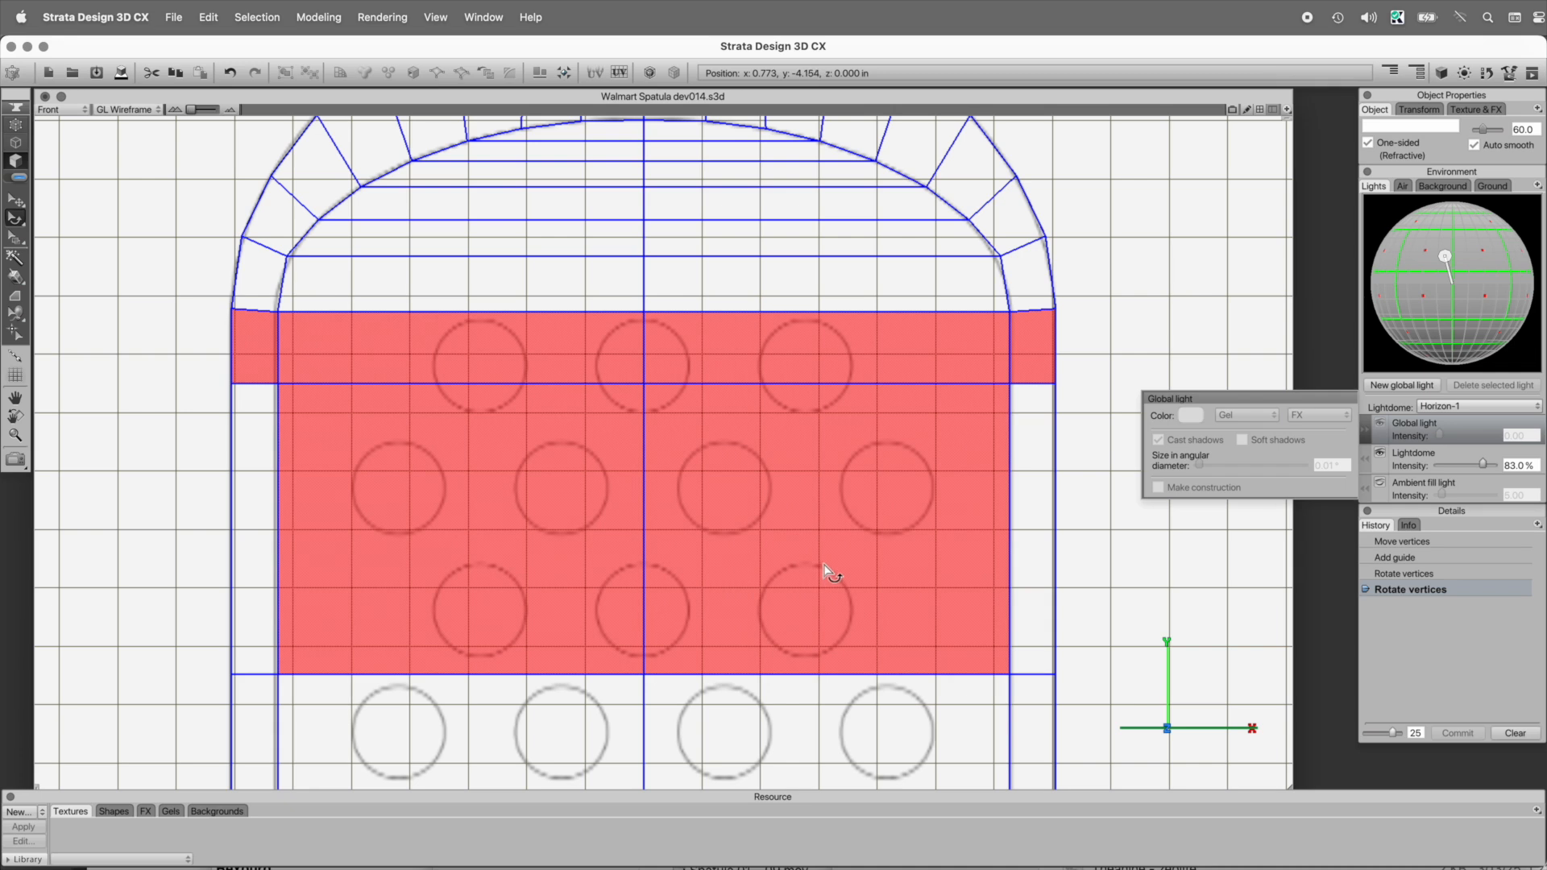
pyautogui.scroll(5, 619, 441)
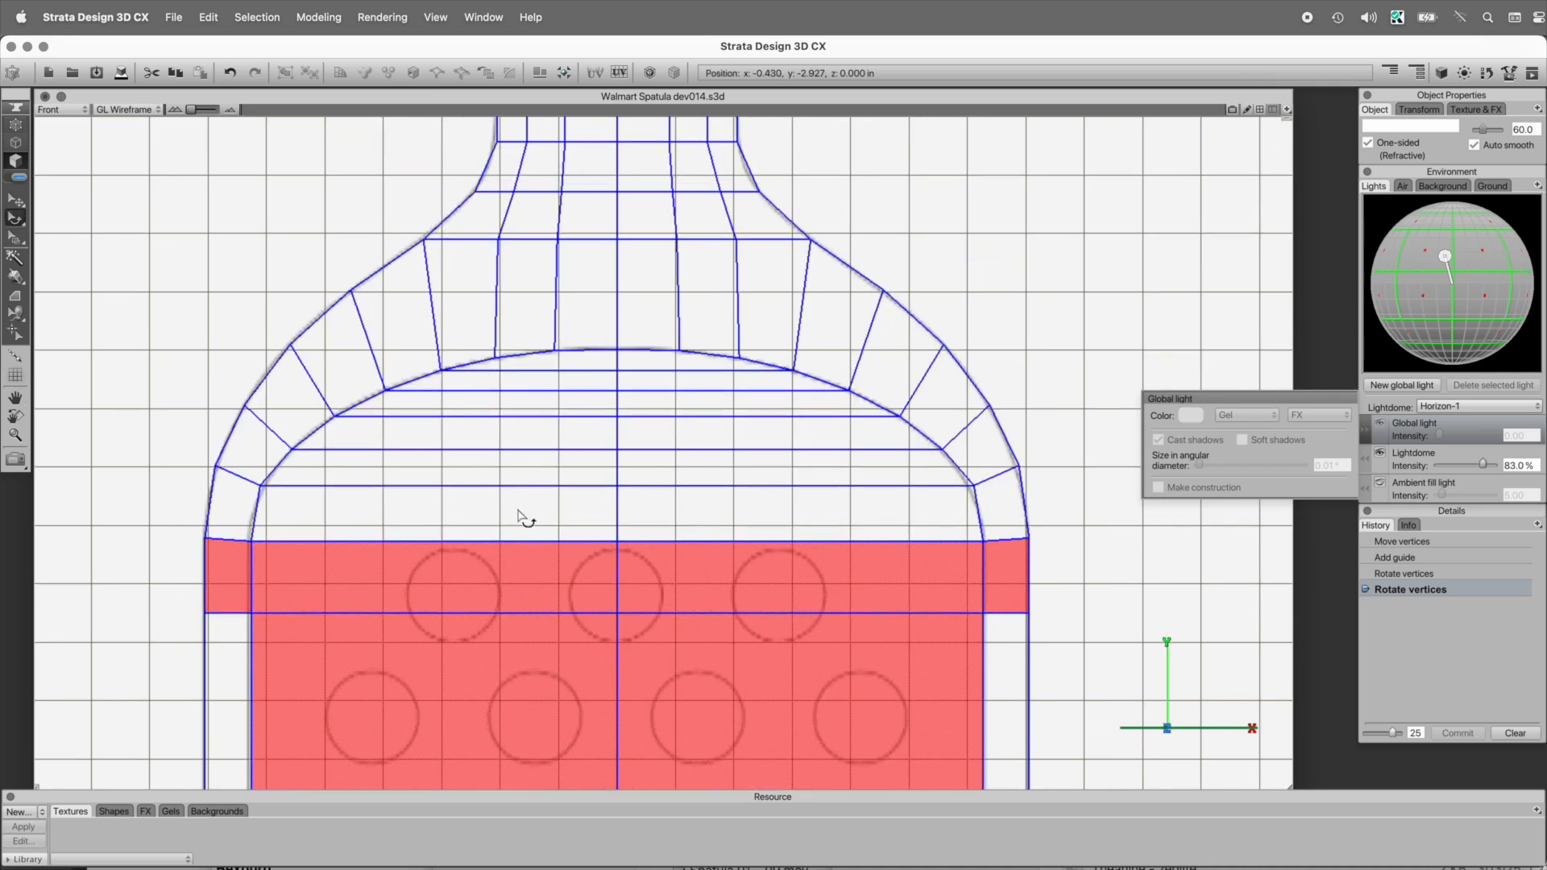
pyautogui.click(500, 510)
pyautogui.keyDown('shift'); pyautogui.click(694, 520); pyautogui.keyUp('shift')
pyautogui.moveTo(693, 516)
pyautogui.keyDown('shift'); pyautogui.mouseDown()
pyautogui.moveTo(711, 440)
pyautogui.moveTo(688, 260)
pyautogui.moveTo(649, 142)
pyautogui.mouseUp(); pyautogui.keyUp('shift')
pyautogui.click(964, 268)
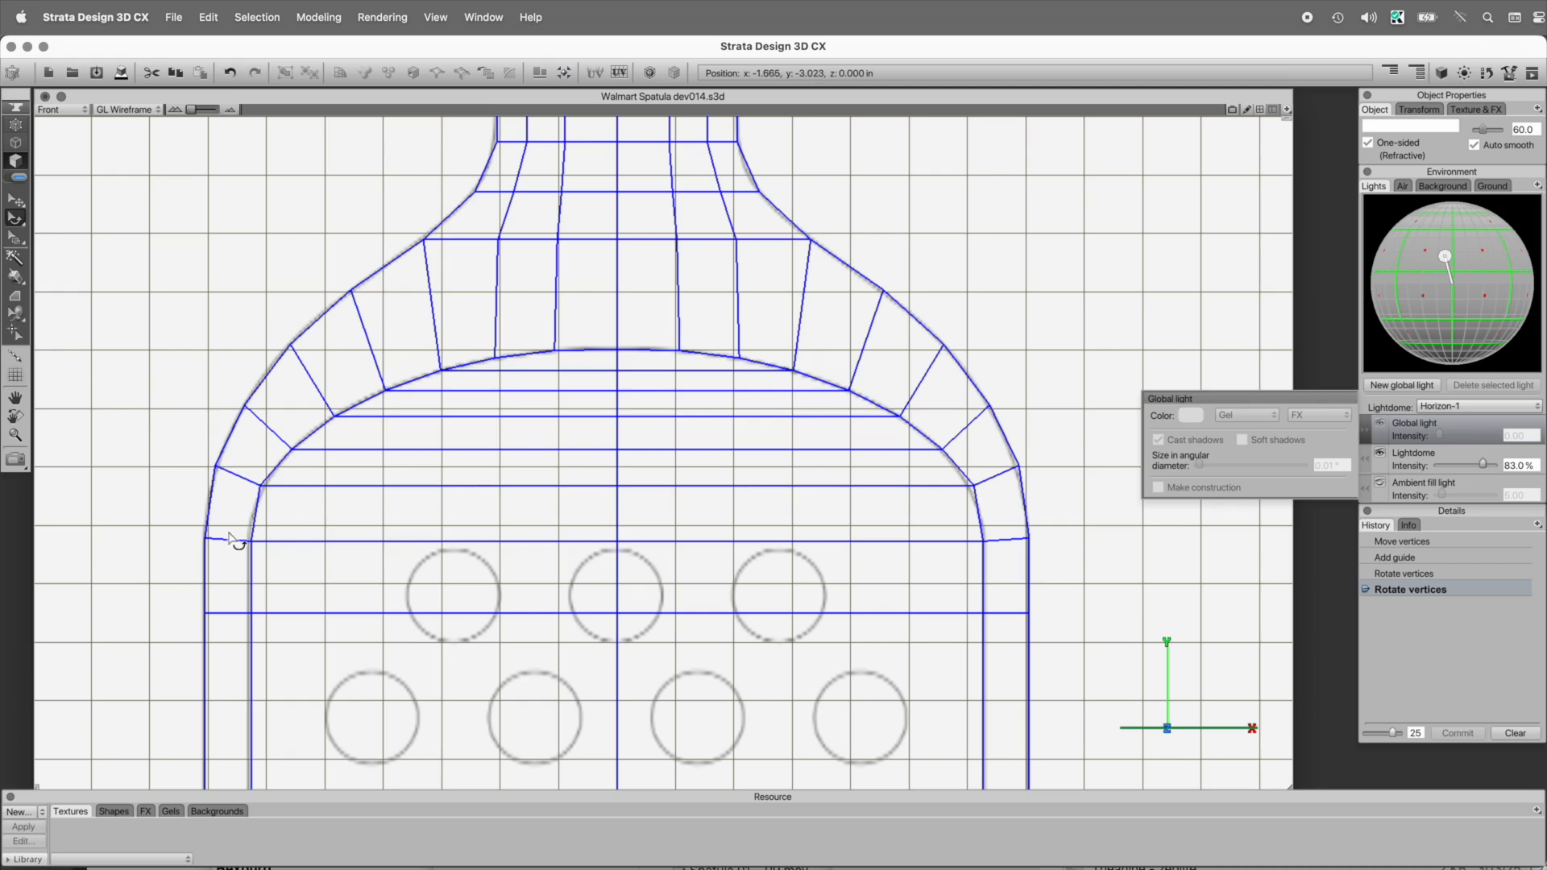
# - Return to vertex selection, reselect the neck and shoulder vertices, and show them in the right view with guides hidden
pyautogui.moveTo(299, 491); pyautogui.dragTo(279, 616)
pyautogui.click(15, 125)
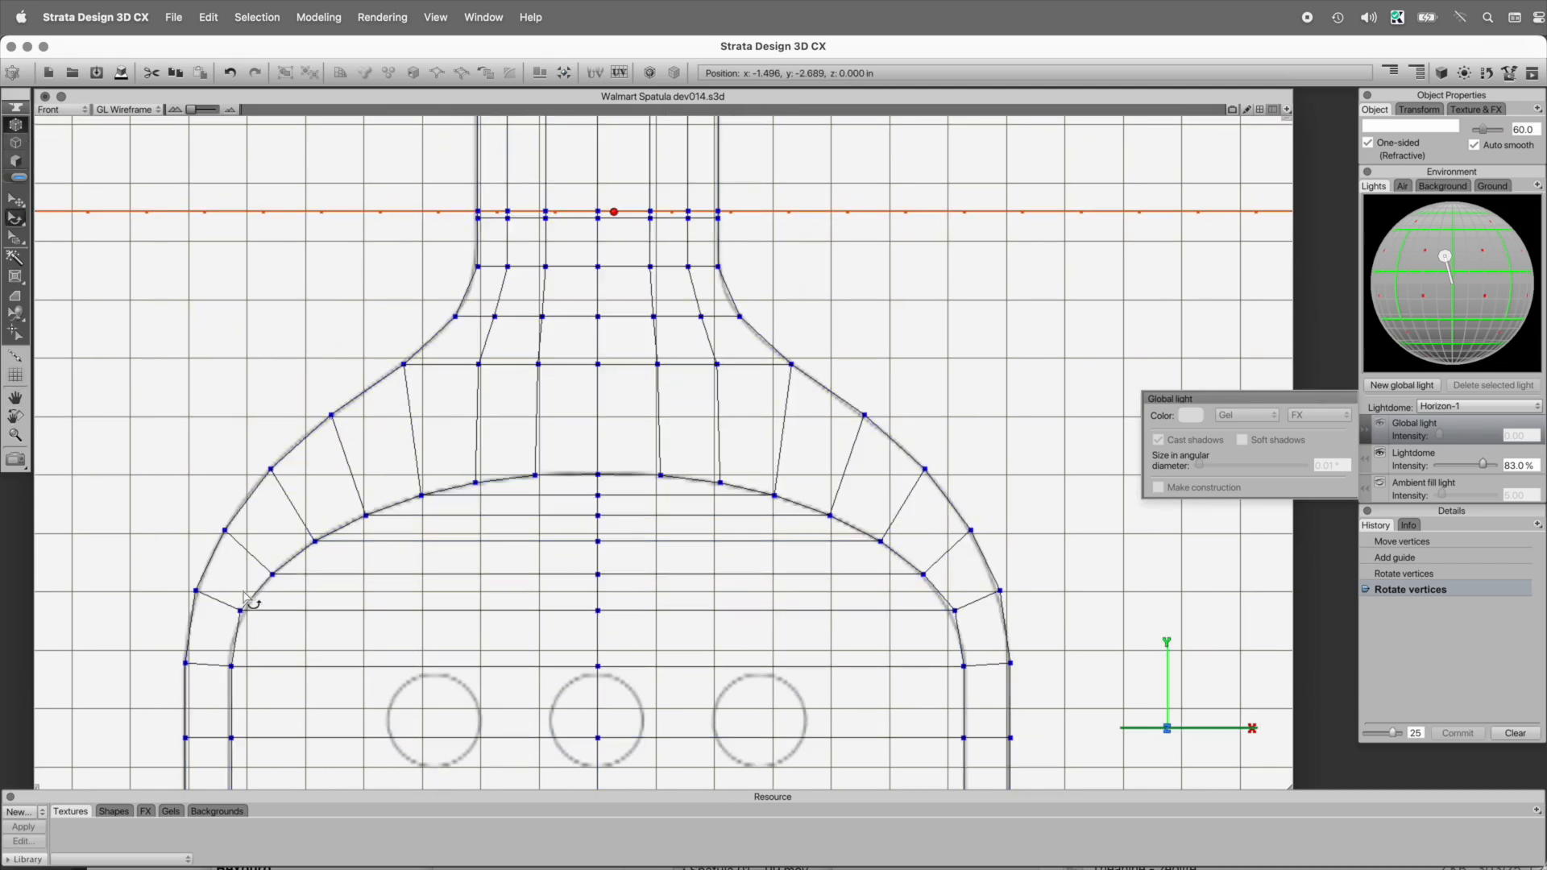
pyautogui.moveTo(158, 699); pyautogui.dragTo(1144, 246)
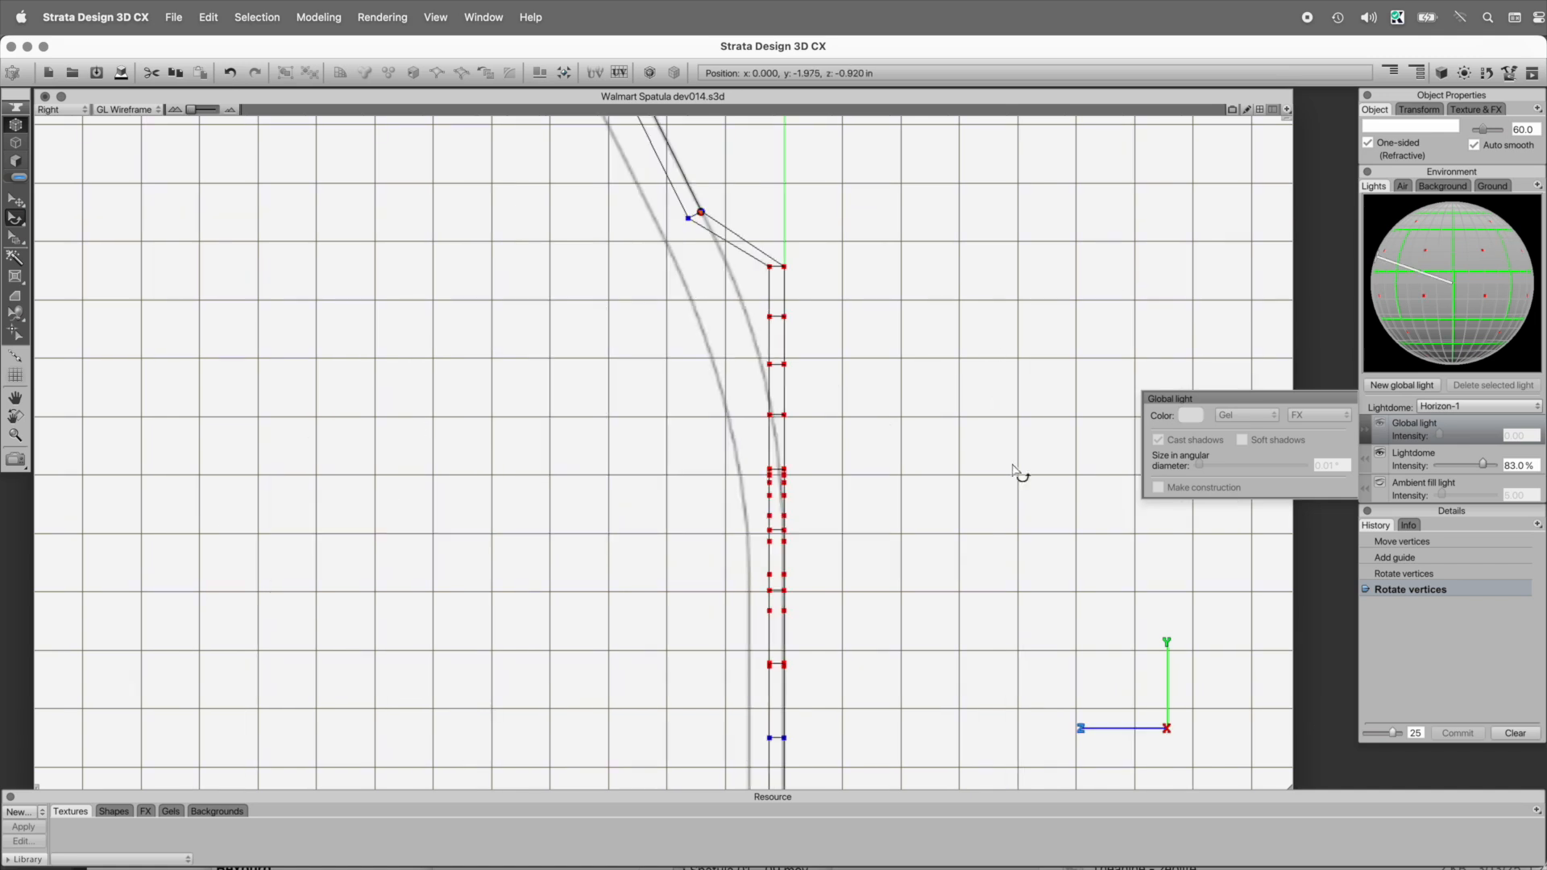
pyautogui.press(';')
pyautogui.keyDown('alt'); pyautogui.click(878, 621); pyautogui.keyUp('alt')
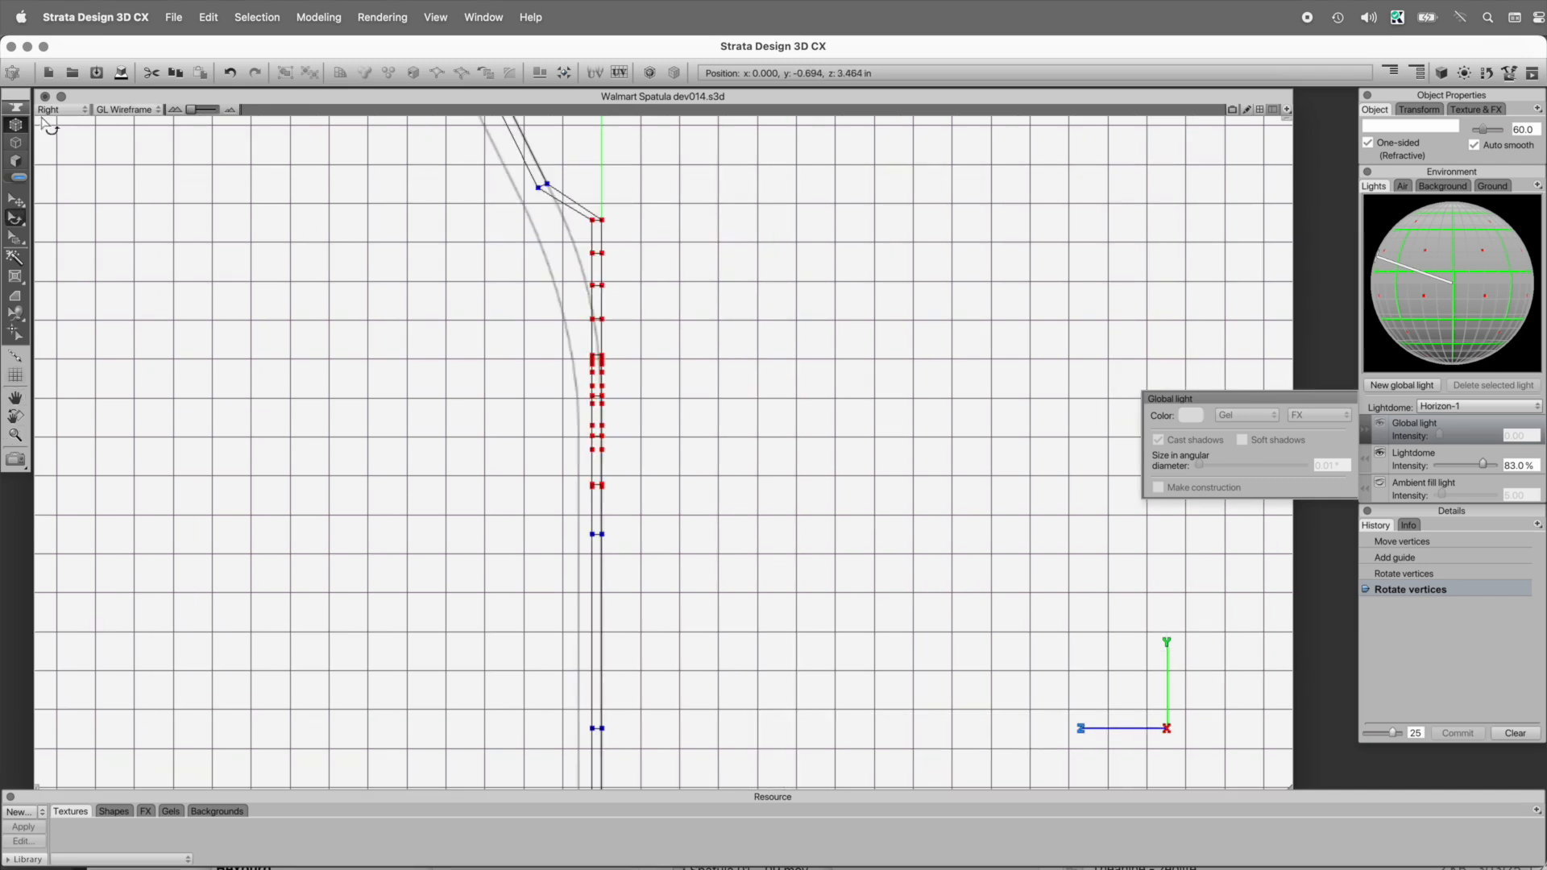
# - Leave mesh editing and add a deformation lattice with divisions X 4, Y 2, Z 4 to the spatula
pyautogui.click(17, 107)
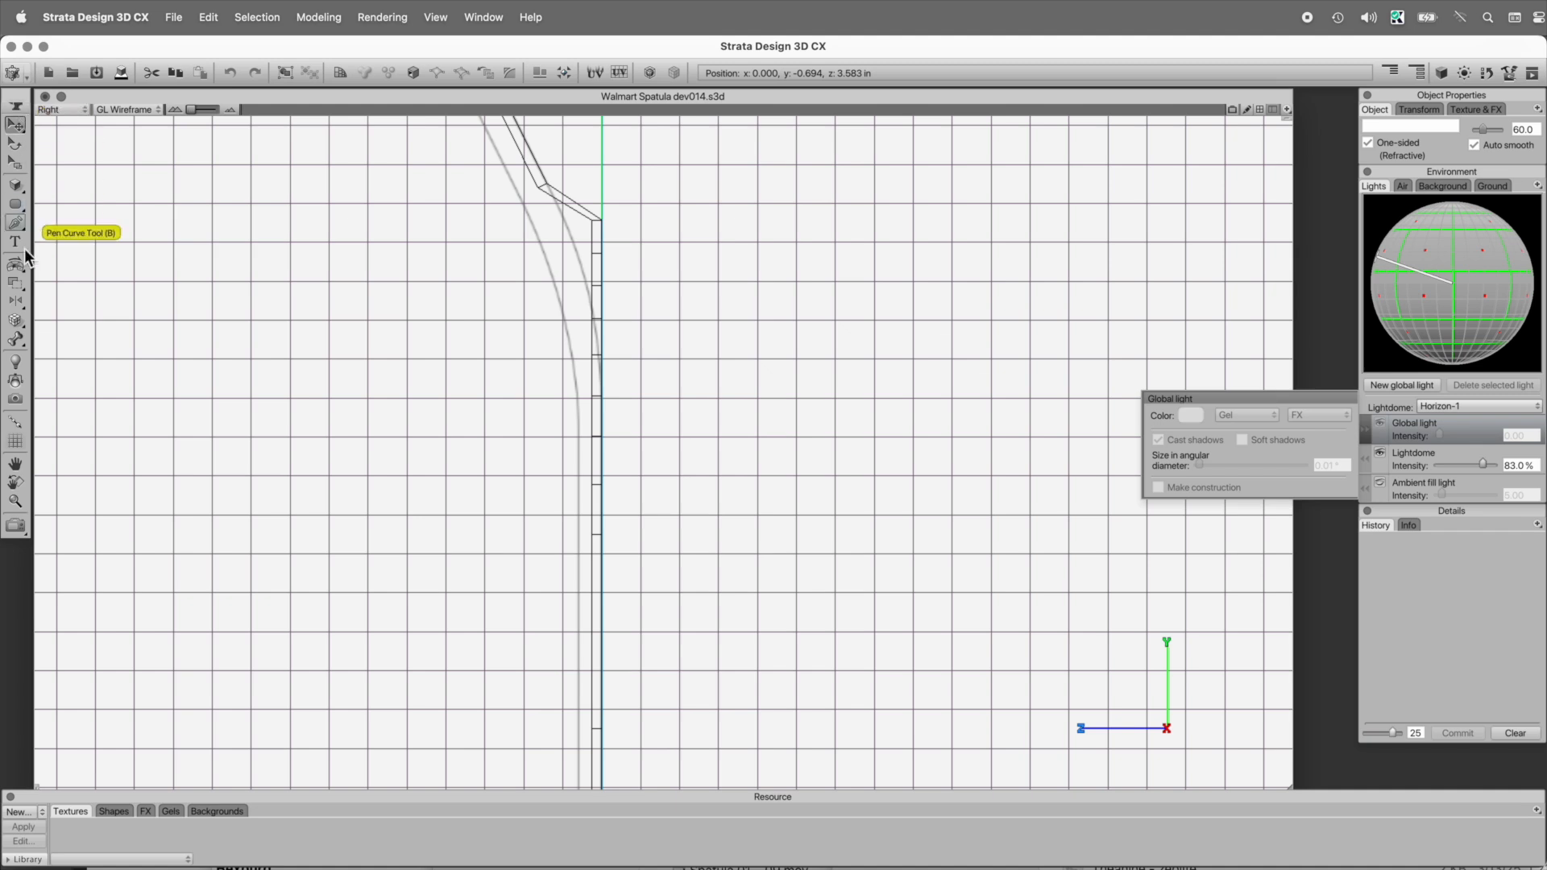
pyautogui.click(17, 321)
pyautogui.write('4')
pyautogui.write('2')
pyautogui.press('Tab')
pyautogui.write('4')
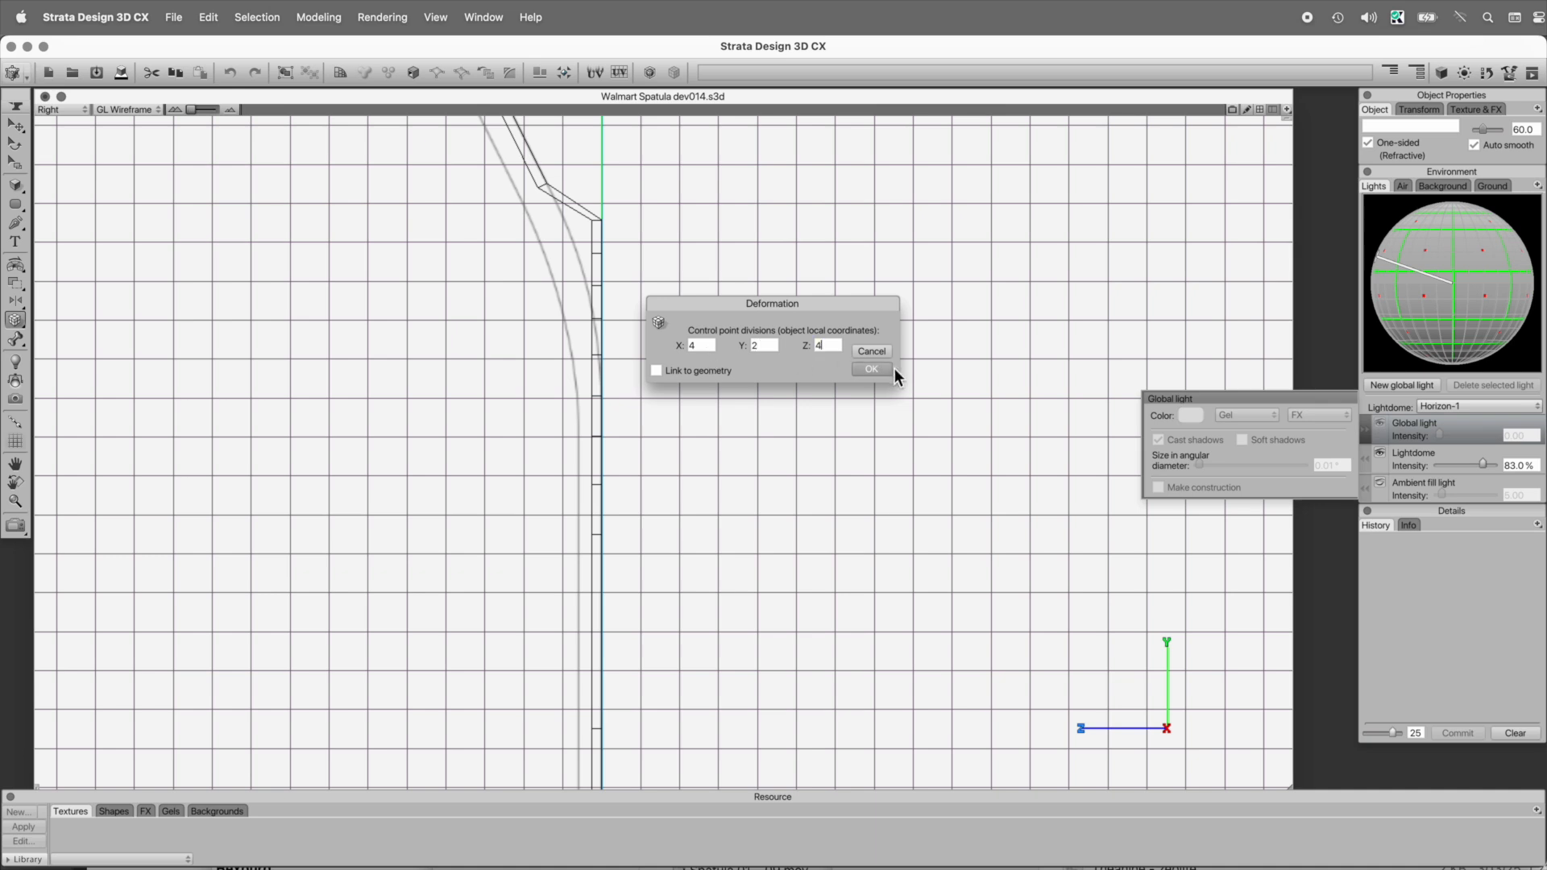
pyautogui.click(873, 370)
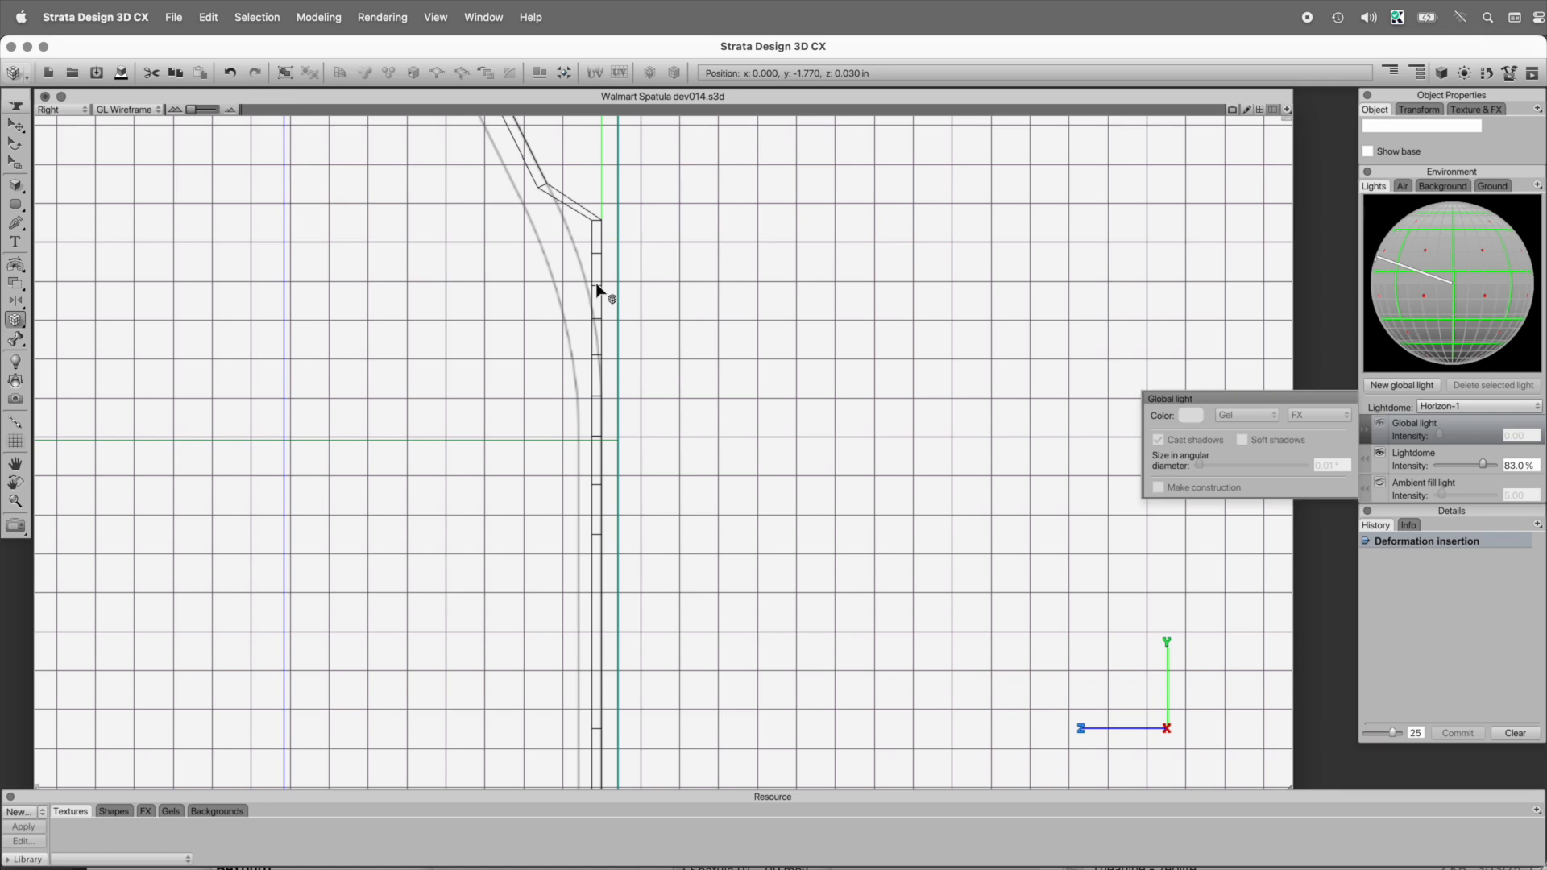
# - Scale the deformation lattice down from its upper and lower ends to surround the spatula's bend area
pyautogui.press('super+0')
pyautogui.click(14, 161)
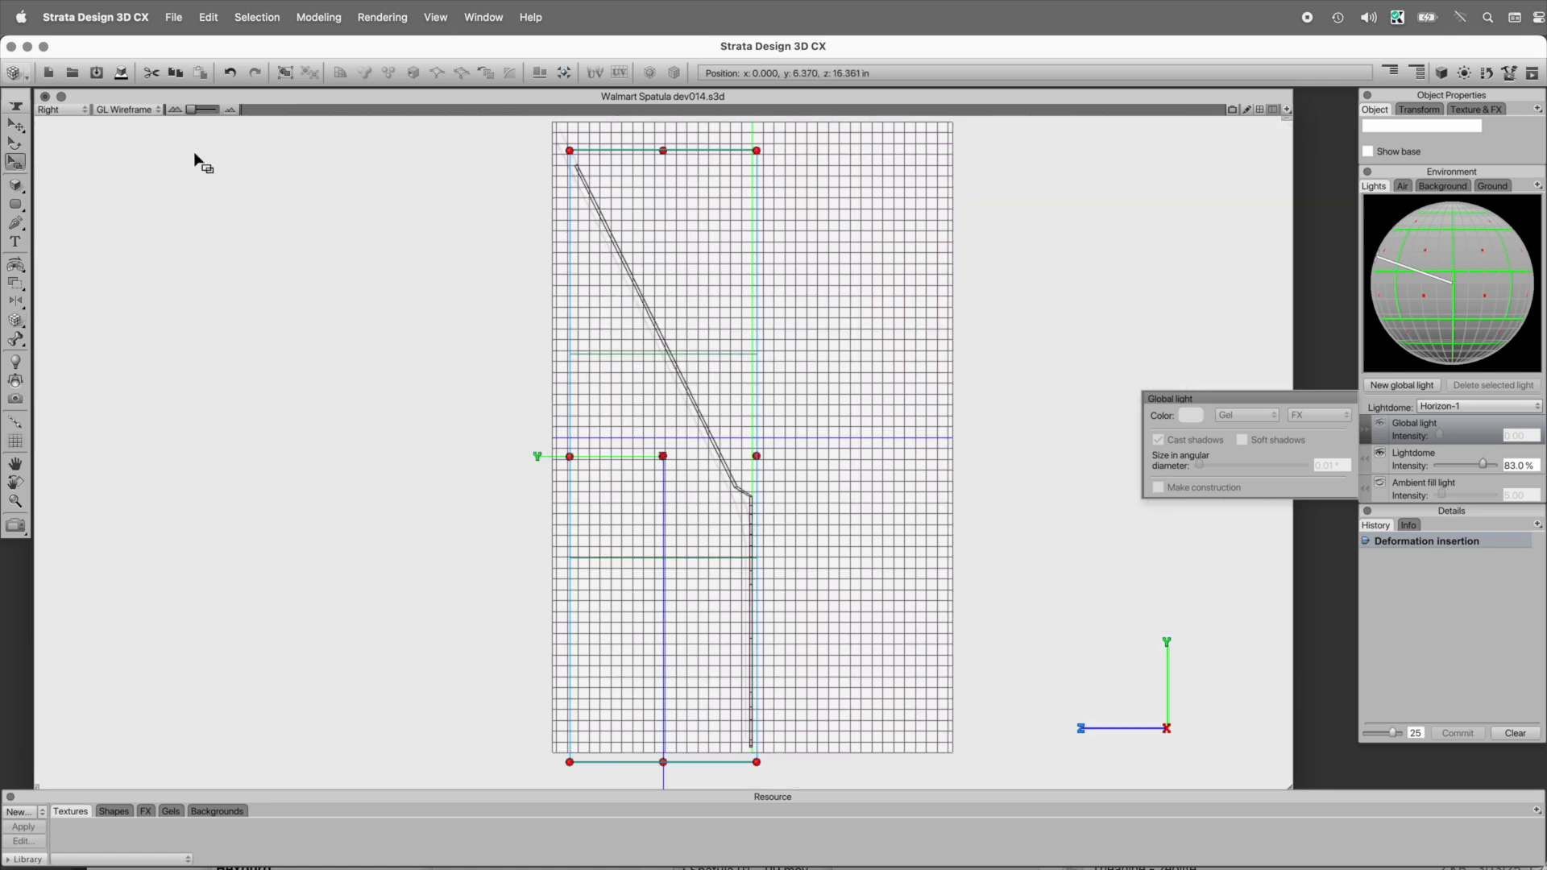
pyautogui.moveTo(570, 152); pyautogui.dragTo(725, 460)
pyautogui.moveTo(742, 761); pyautogui.dragTo(757, 608)
pyautogui.press('z')
pyautogui.moveTo(668, 382); pyautogui.dragTo(812, 656)
pyautogui.press('space')
pyautogui.moveTo(696, 616); pyautogui.dragTo(718, 468)
pyautogui.moveTo(692, 739); pyautogui.dragTo(719, 575)
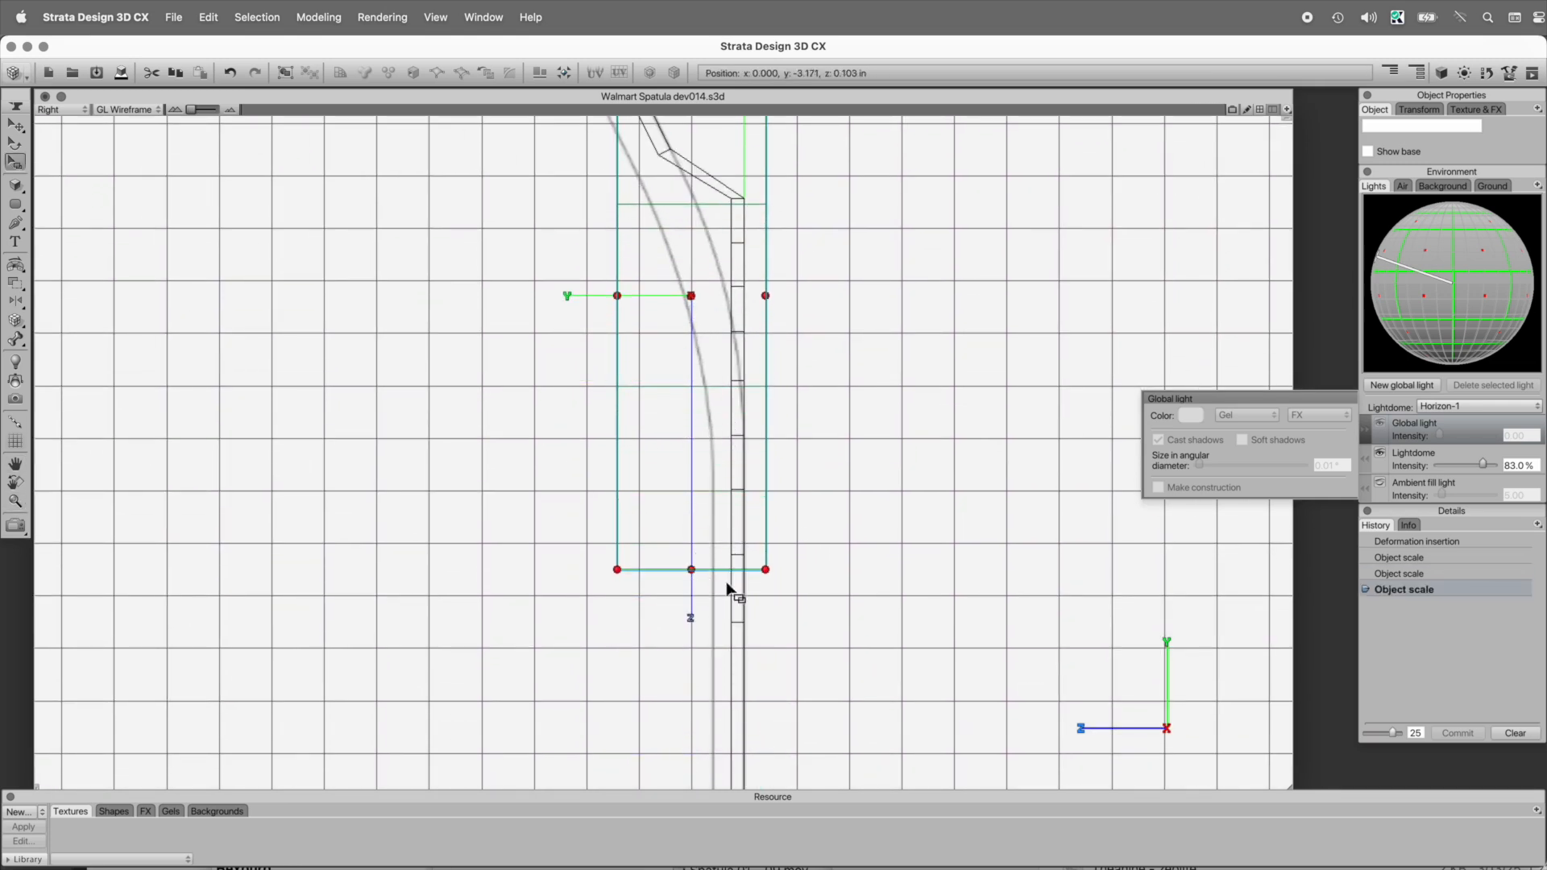
# - Adjust the lattice's lower end to just beyond the lowest row of shoulder vertices
pyautogui.press('space')
pyautogui.keyDown('super'); pyautogui.click(712, 573); pyautogui.keyUp('super')
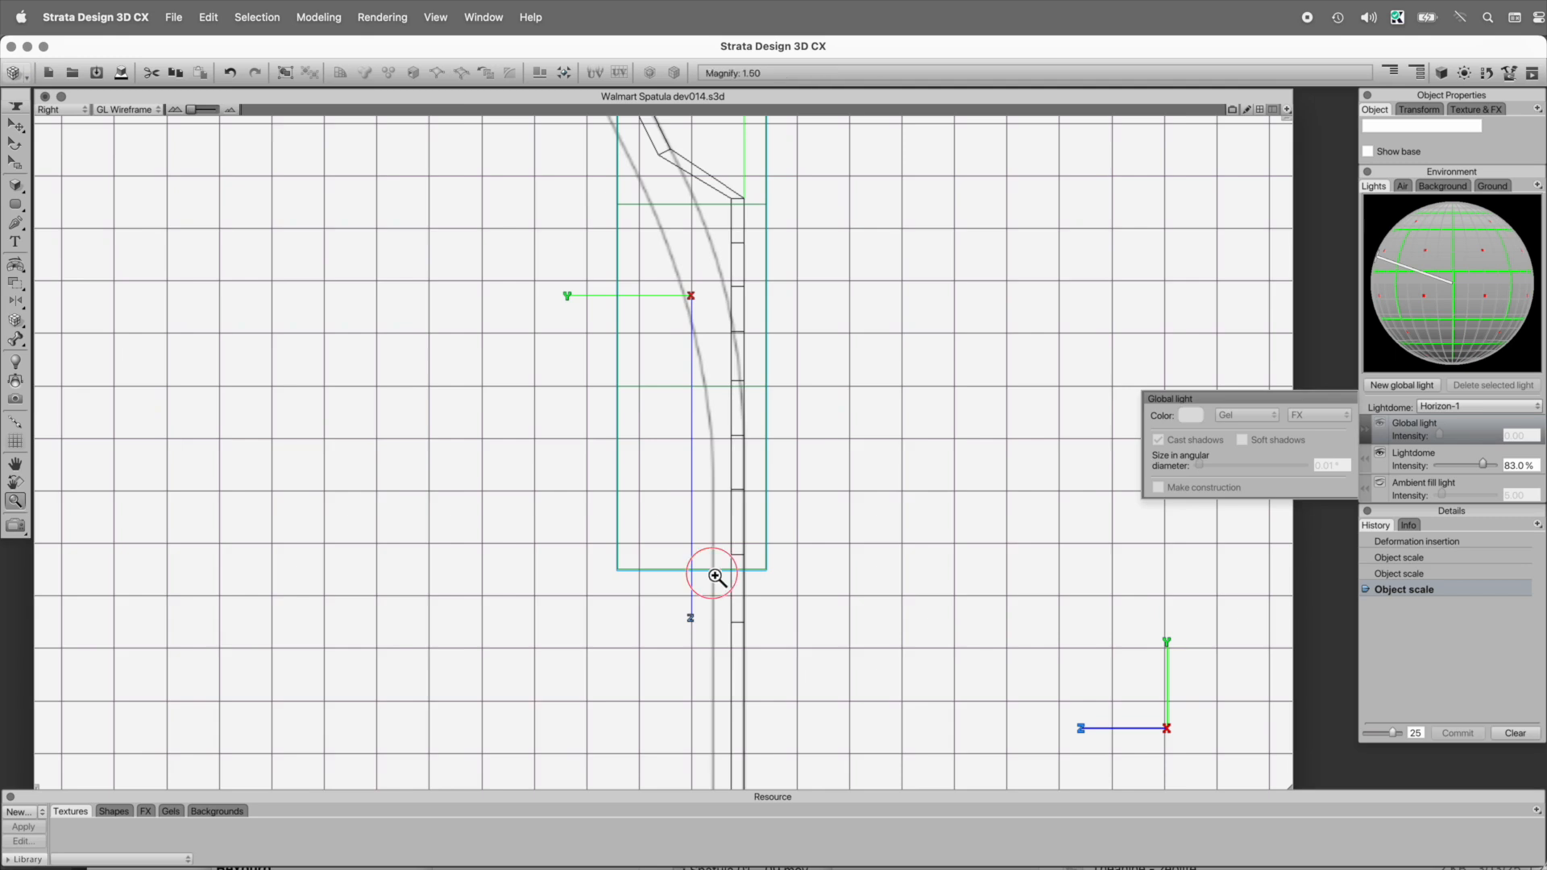
pyautogui.press('space')
pyautogui.moveTo(689, 553); pyautogui.dragTo(688, 747)
pyautogui.moveTo(626, 666); pyautogui.dragTo(624, 817)
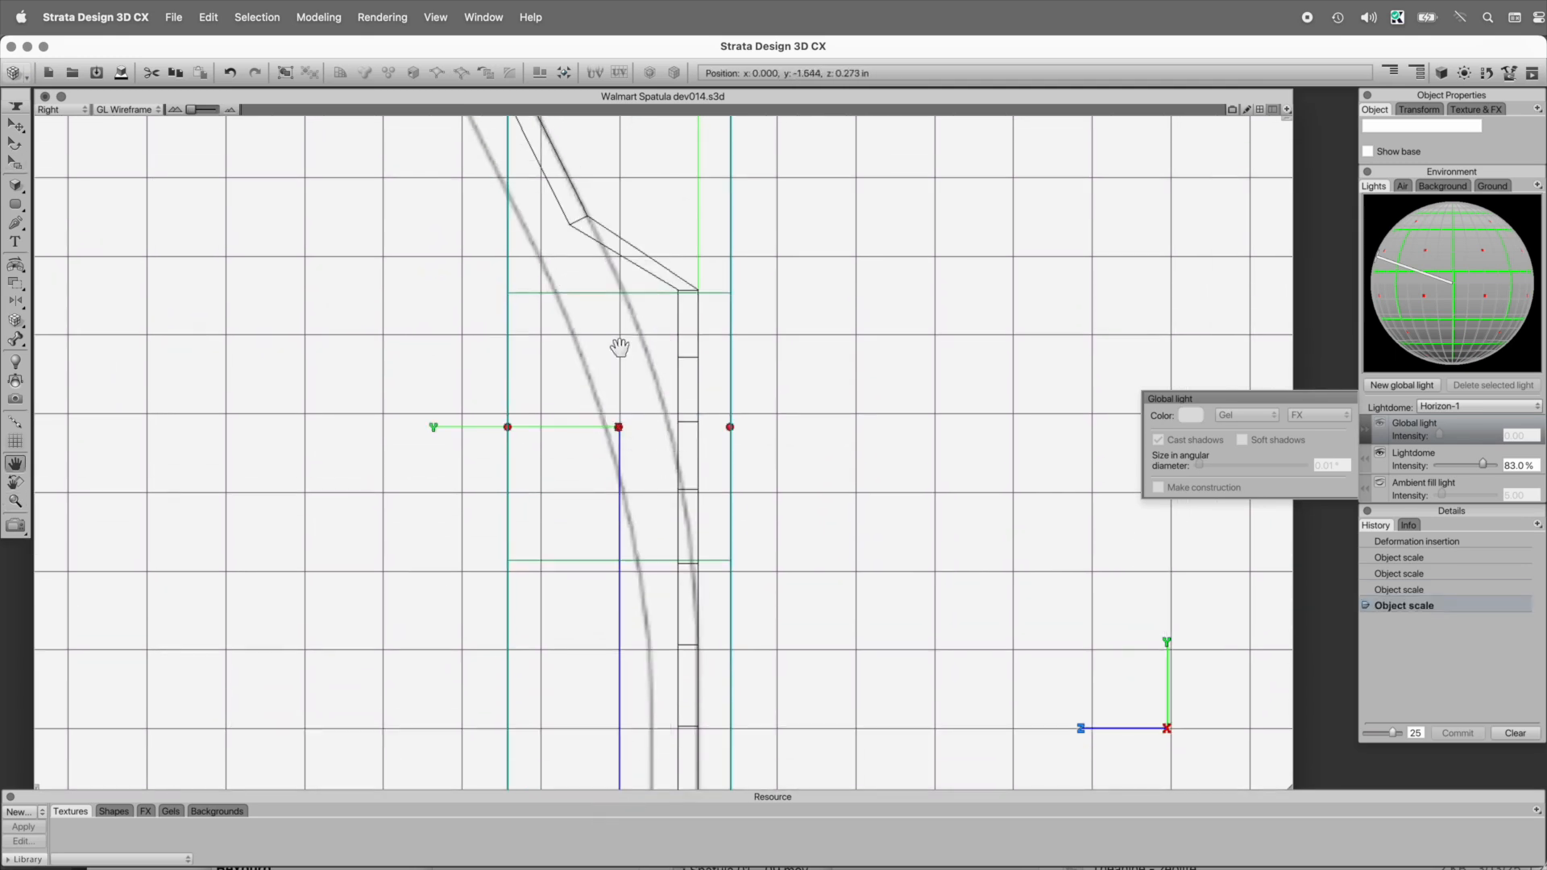
# - Fit the lattice's upper end just above the blade's top edge and narrow it around the blade's thickness
pyautogui.press('space')
pyautogui.moveTo(619, 298); pyautogui.dragTo(614, 459)
pyautogui.moveTo(507, 187); pyautogui.dragTo(706, 446)
pyautogui.moveTo(773, 271); pyautogui.dragTo(775, 229)
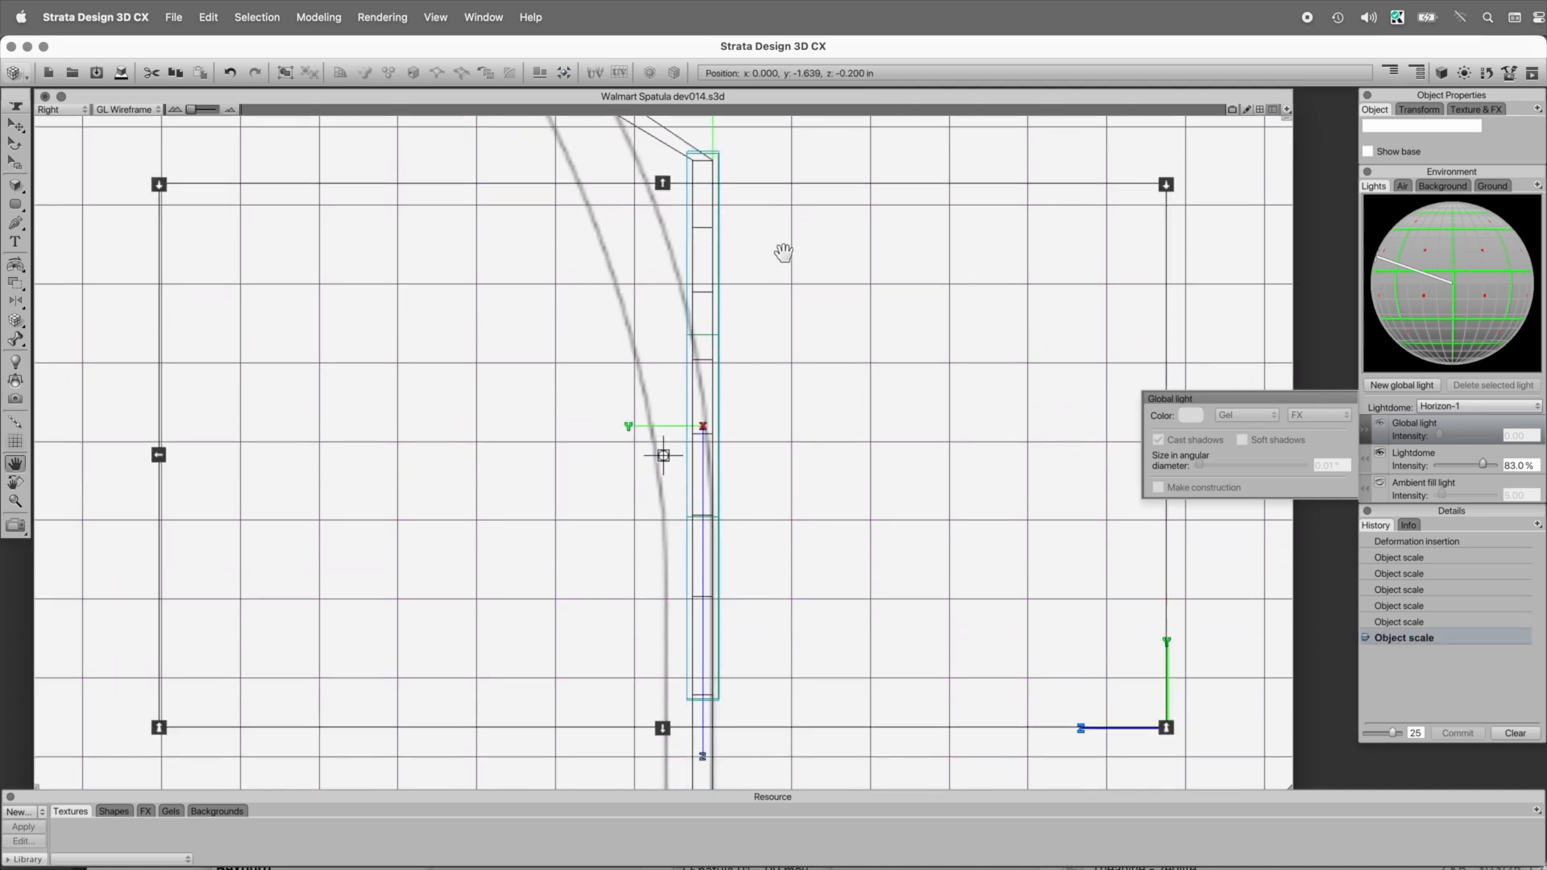
pyautogui.moveTo(794, 310); pyautogui.dragTo(794, 362)
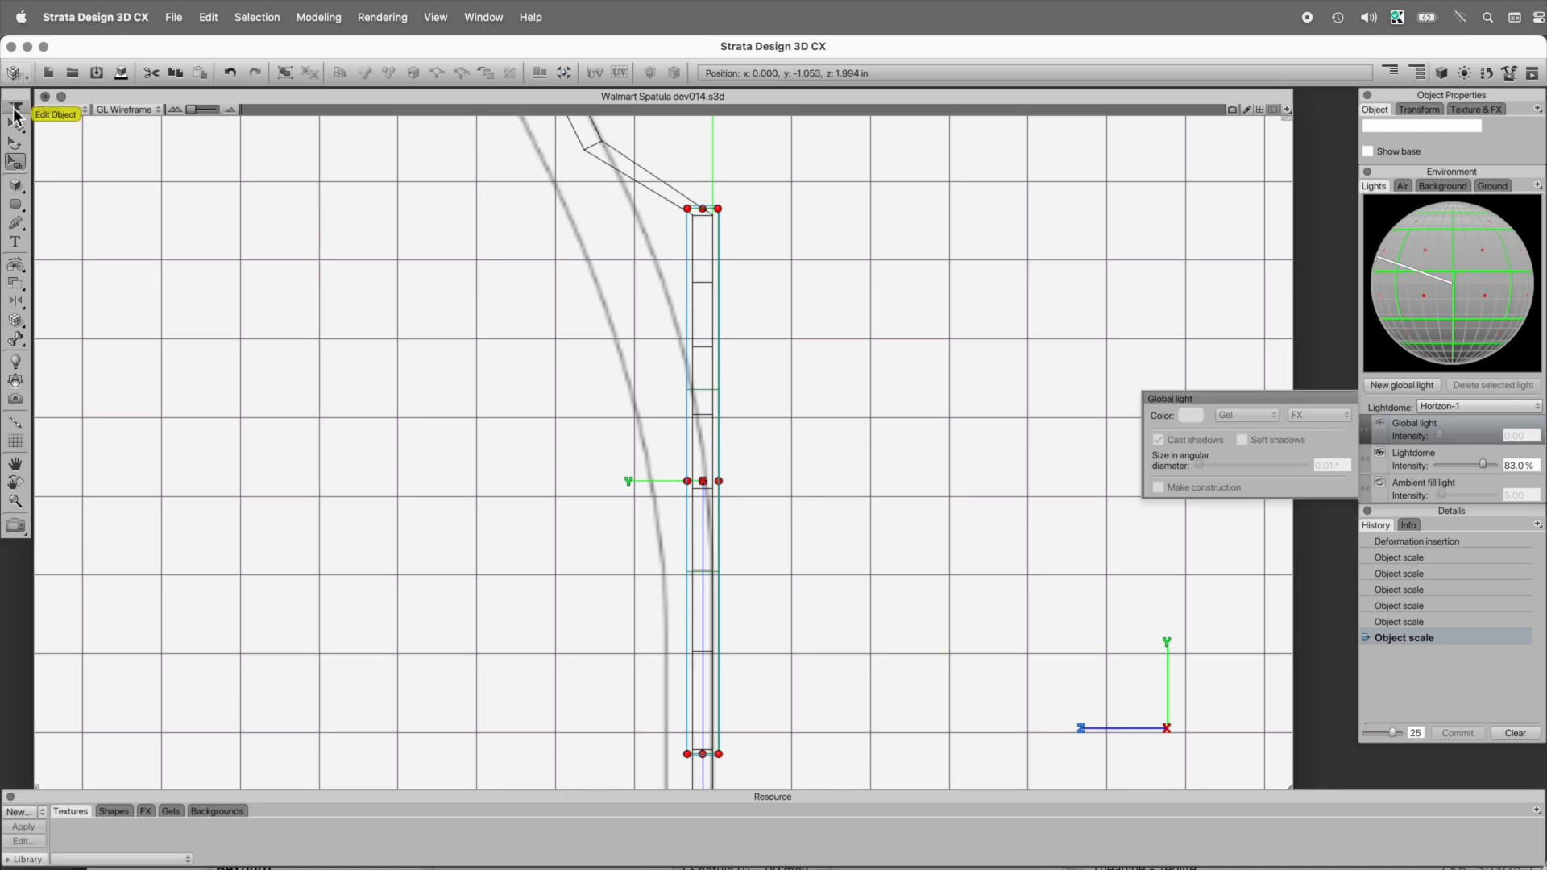
# - Edit the deformation lattice and move its uppermost control points sideways to bend the neck along the reference curve
pyautogui.click(14, 112)
pyautogui.moveTo(770, 192); pyautogui.dragTo(570, 262)
pyautogui.press('space')
pyautogui.moveTo(618, 460); pyautogui.dragTo(591, 595)
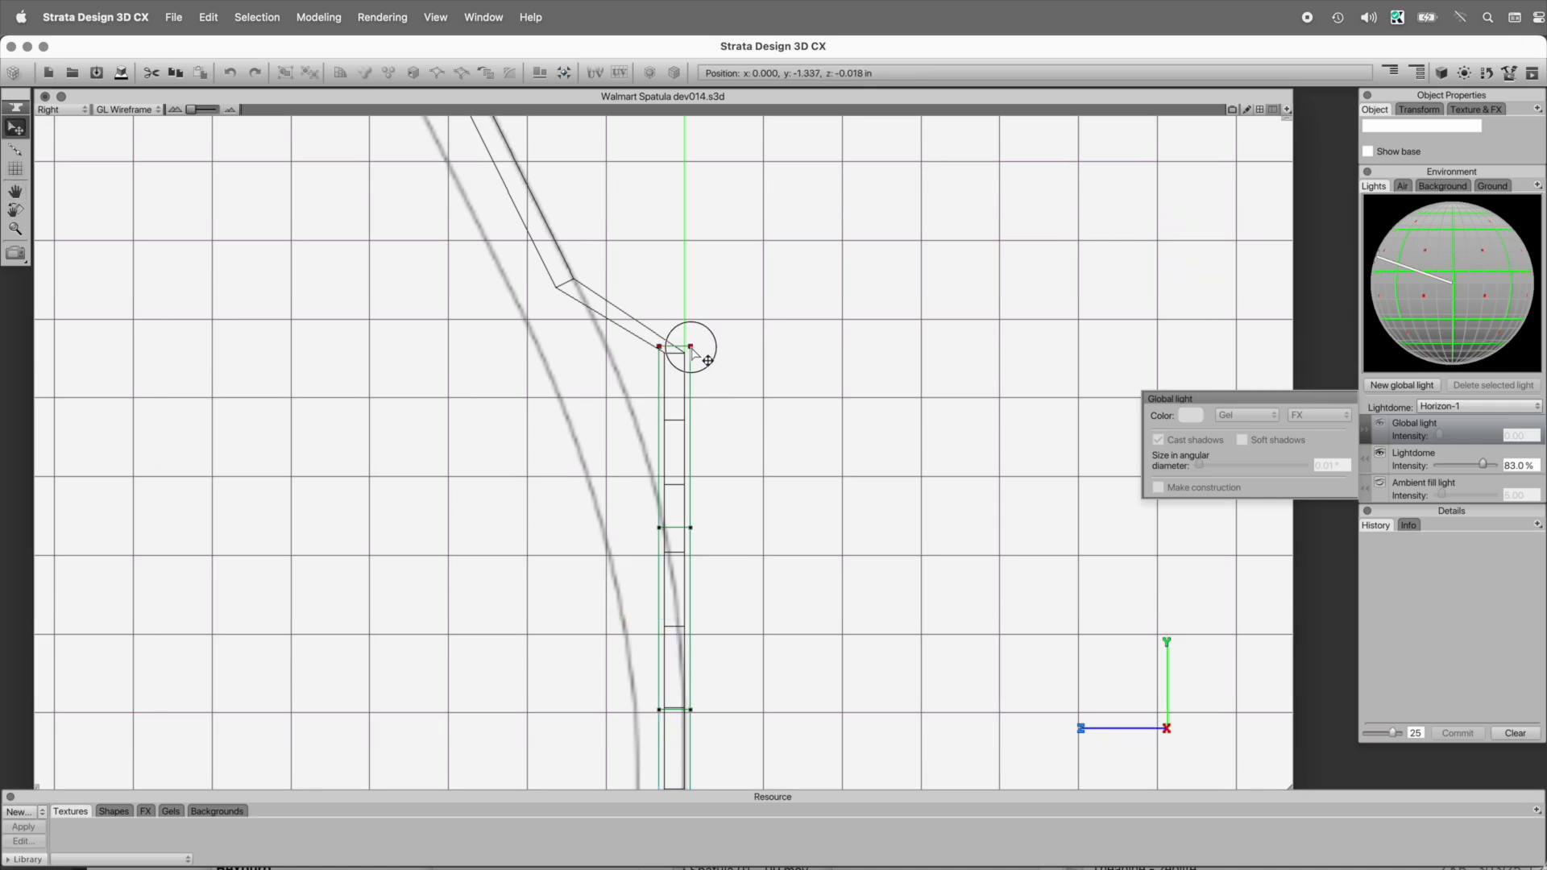
pyautogui.moveTo(691, 347); pyautogui.dragTo(617, 358)
# - Move the lattice's upper control point on the handle's outer side downward to square its end to the handle's slope
pyautogui.press('super+space')
pyautogui.click(711, 542)
pyautogui.click(677, 352)
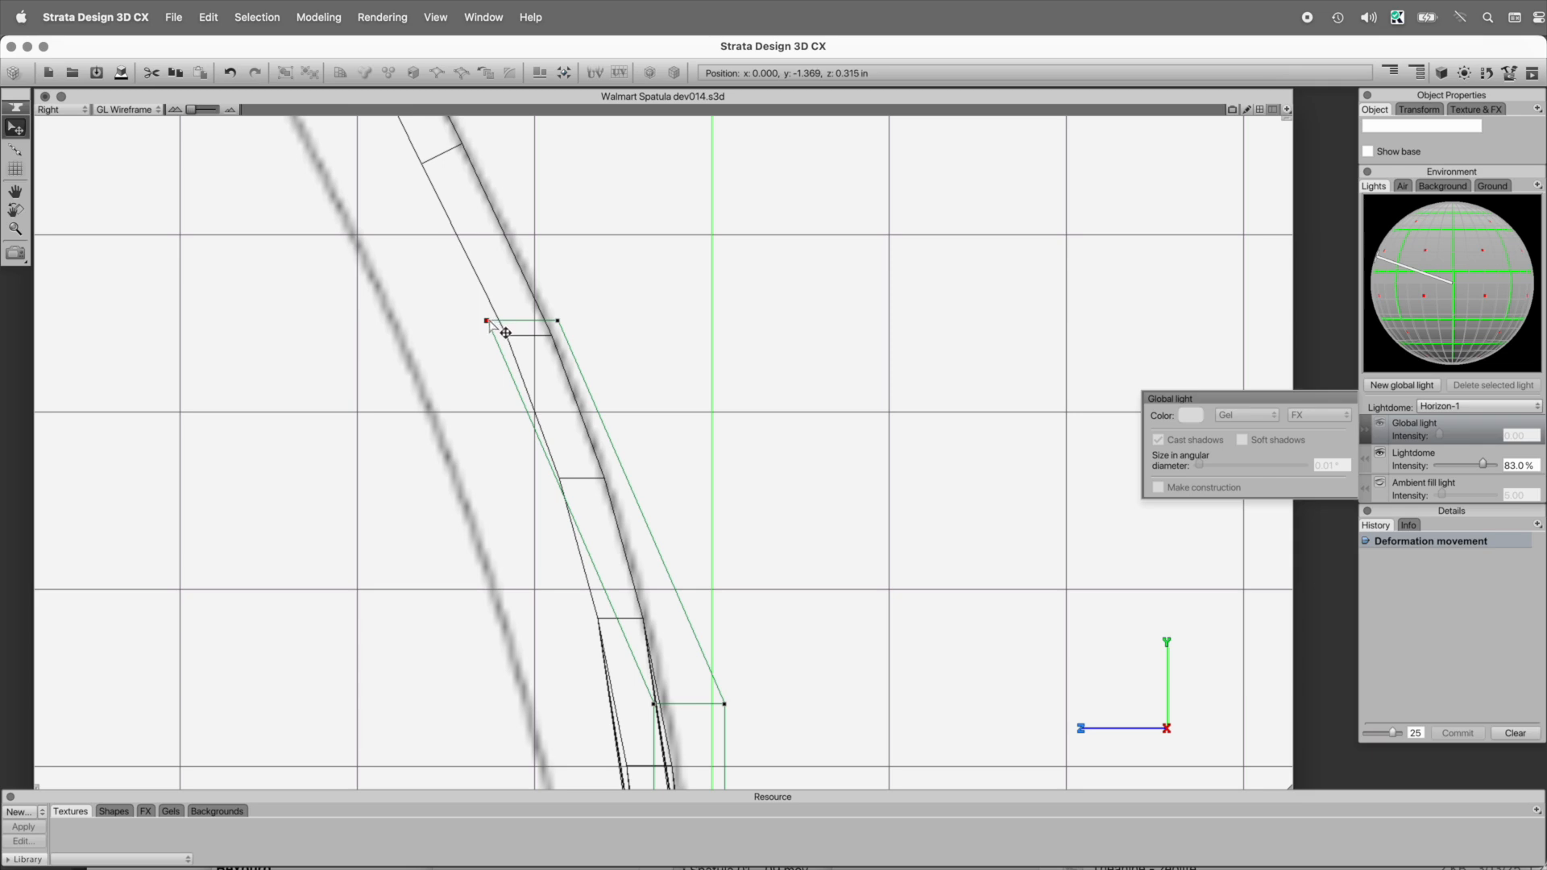
pyautogui.moveTo(488, 321); pyautogui.dragTo(499, 346)
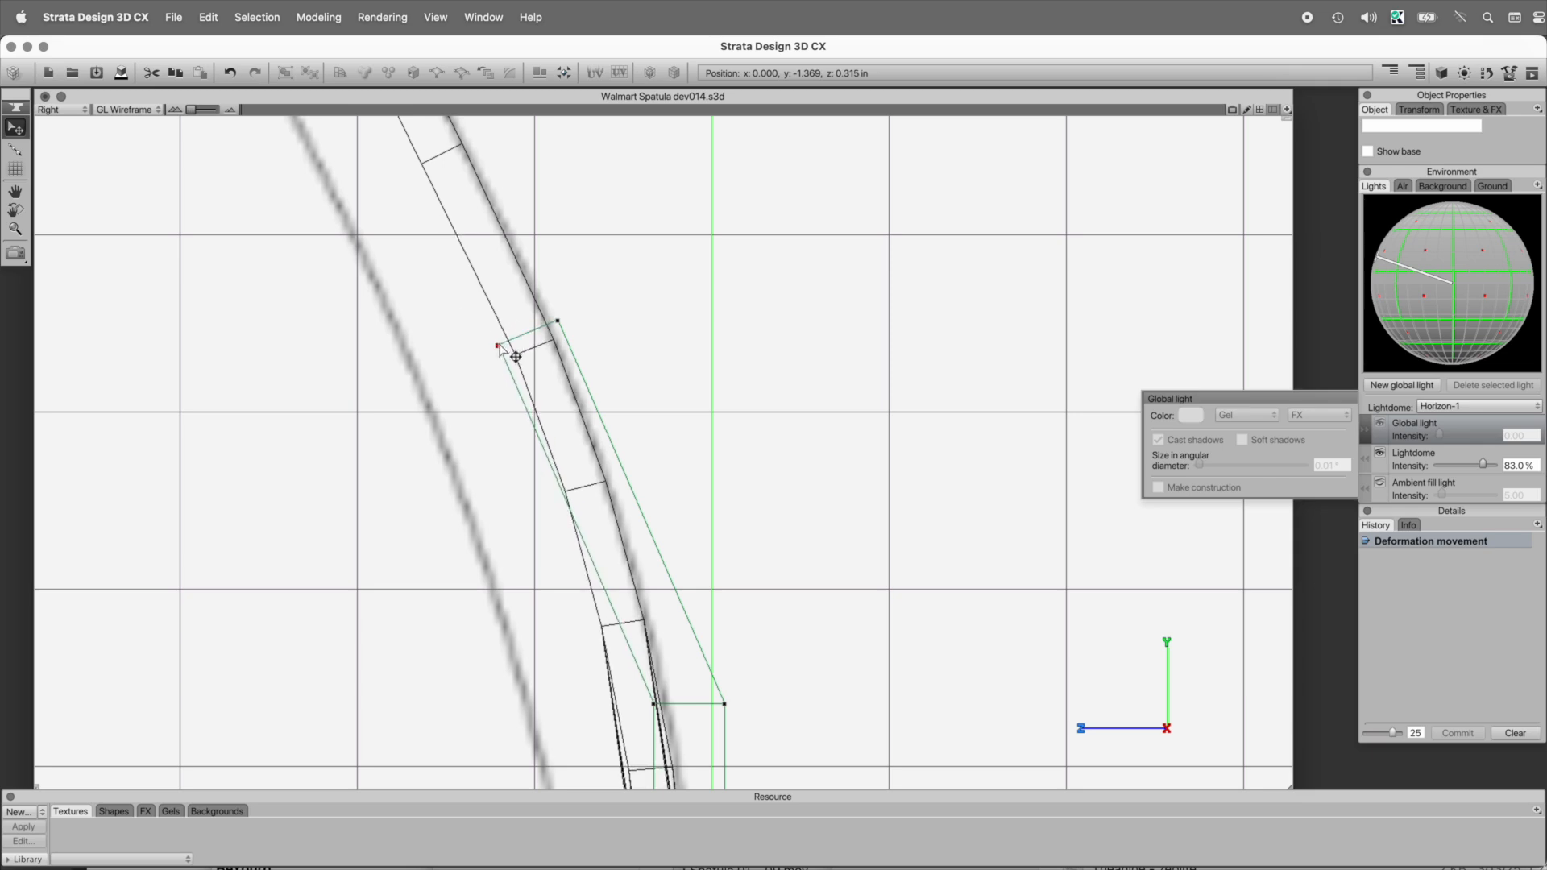
pyautogui.moveTo(744, 497); pyautogui.dragTo(747, 261)
pyautogui.keyDown('alt'); pyautogui.keyDown('super'); pyautogui.click(710, 431); pyautogui.keyUp('super'); pyautogui.keyUp('alt')
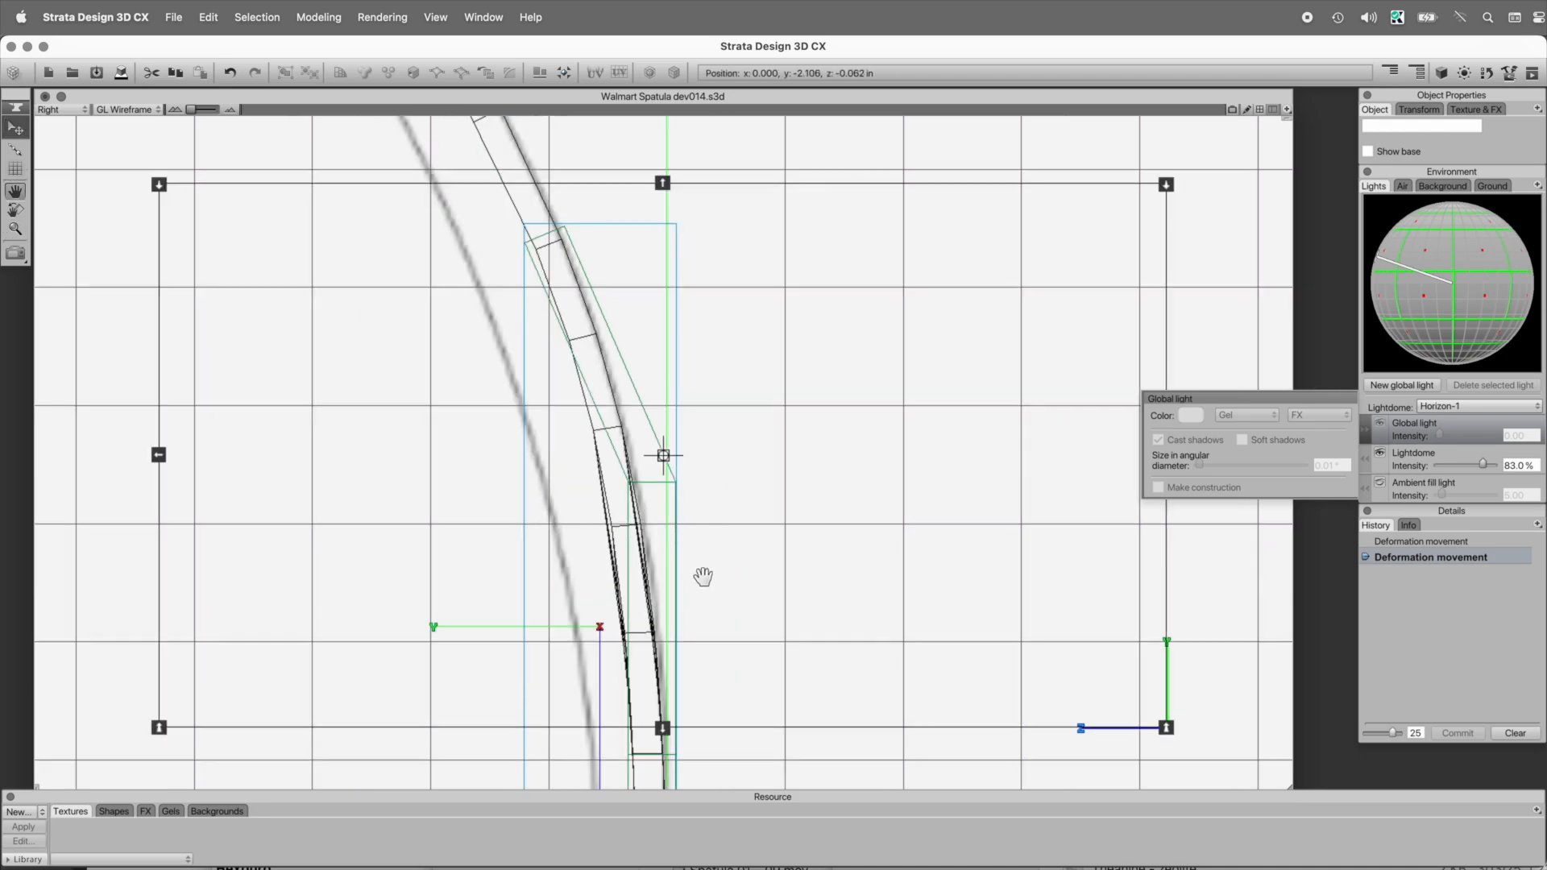
# - Check the bent neck from the front and finish editing the deformation lattice
pyautogui.keyDown('alt'); pyautogui.keyDown('super'); pyautogui.click(698, 574); pyautogui.keyUp('super'); pyautogui.keyUp('alt')
pyautogui.keyDown('alt'); pyautogui.moveTo(674, 589); pyautogui.dragTo(823, 615); pyautogui.keyUp('alt')
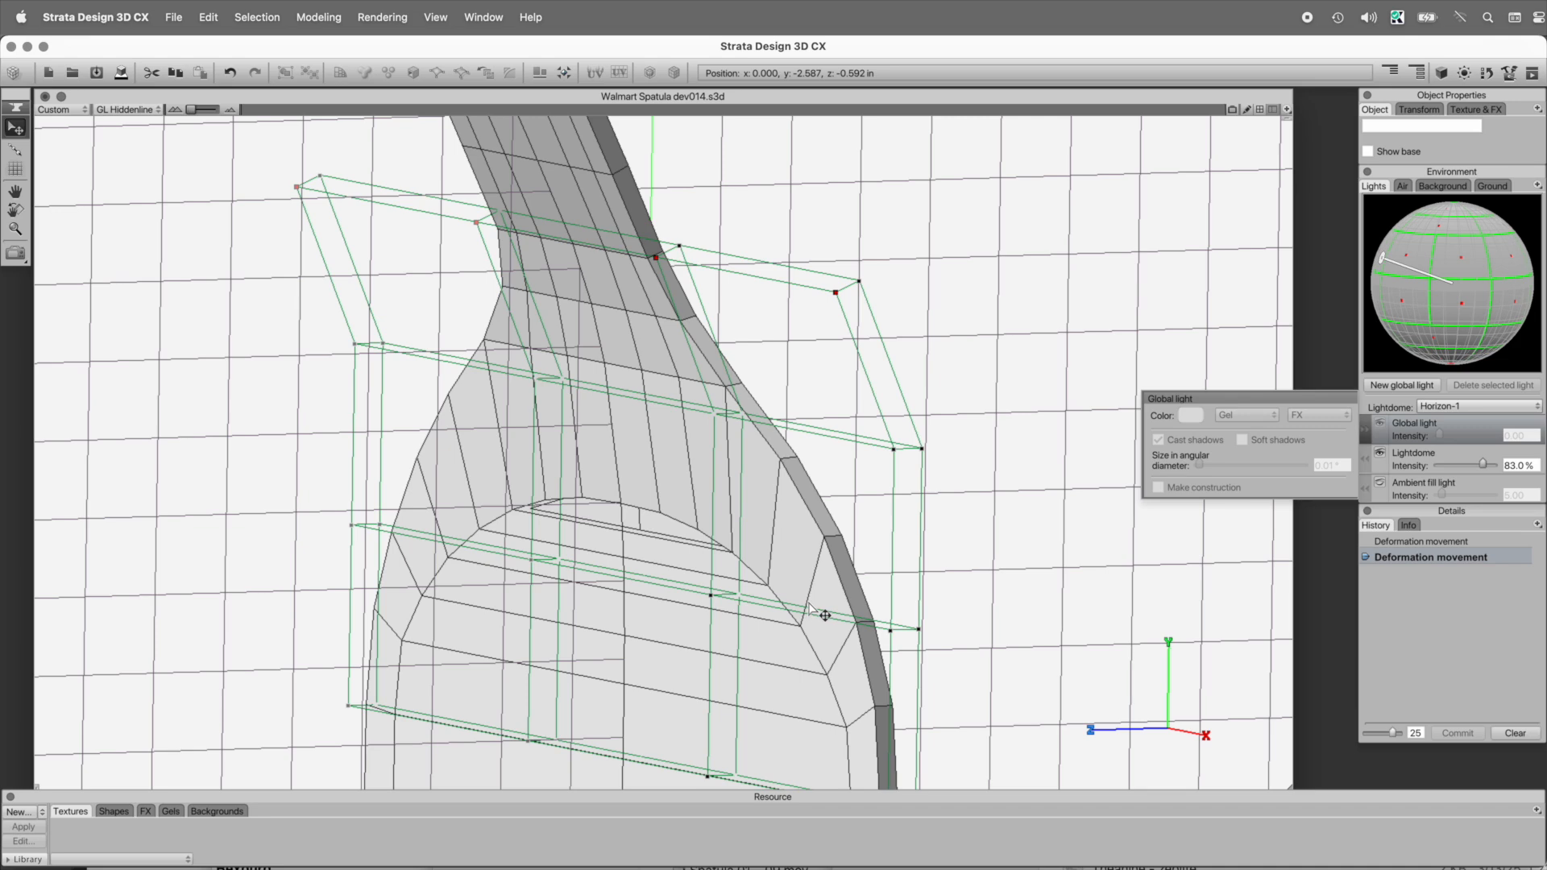
pyautogui.keyDown('alt'); pyautogui.moveTo(659, 453); pyautogui.dragTo(578, 440); pyautogui.keyUp('alt')
pyautogui.keyDown('alt'); pyautogui.moveTo(667, 470); pyautogui.dragTo(732, 649); pyautogui.keyUp('alt')
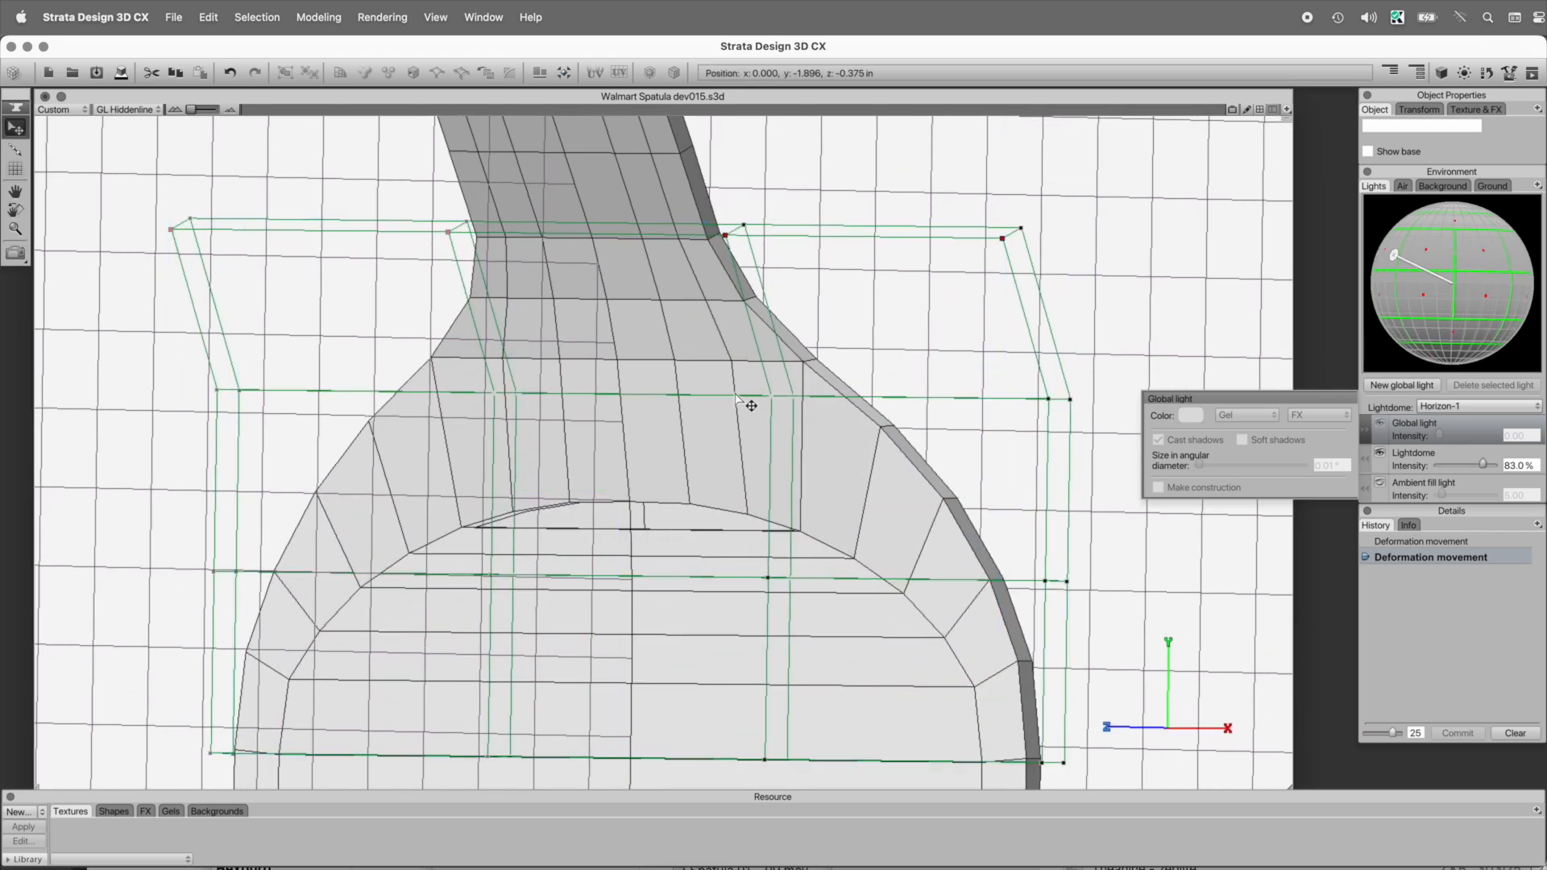
pyautogui.press('Return')
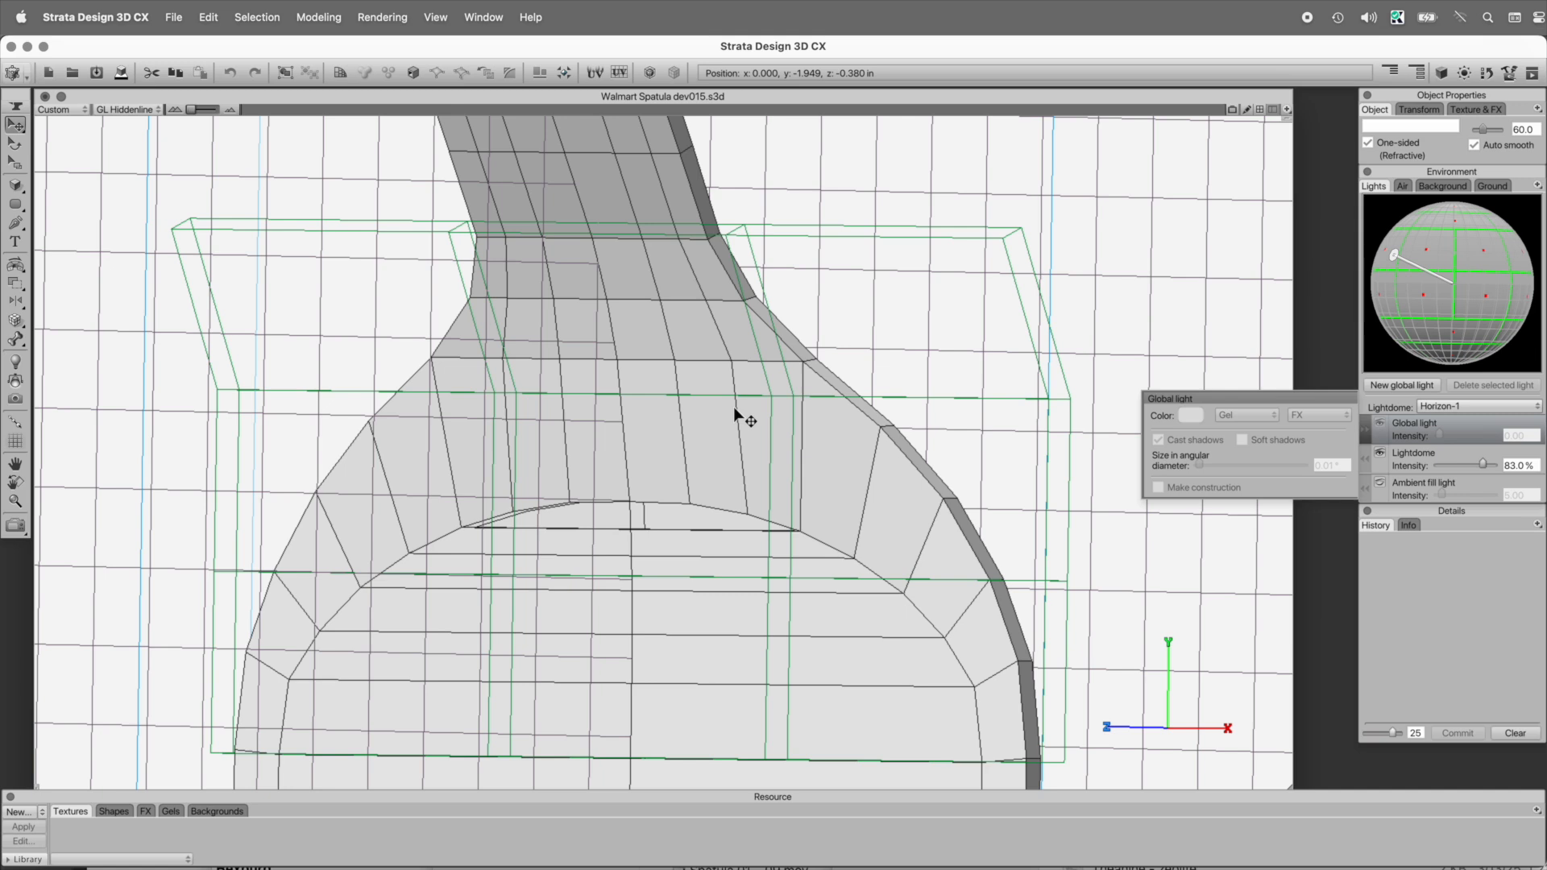
# - Edit the spatula mesh and connect the seven front-face edges above the blade's arch with a crosswise row of edges
pyautogui.click(14, 108)
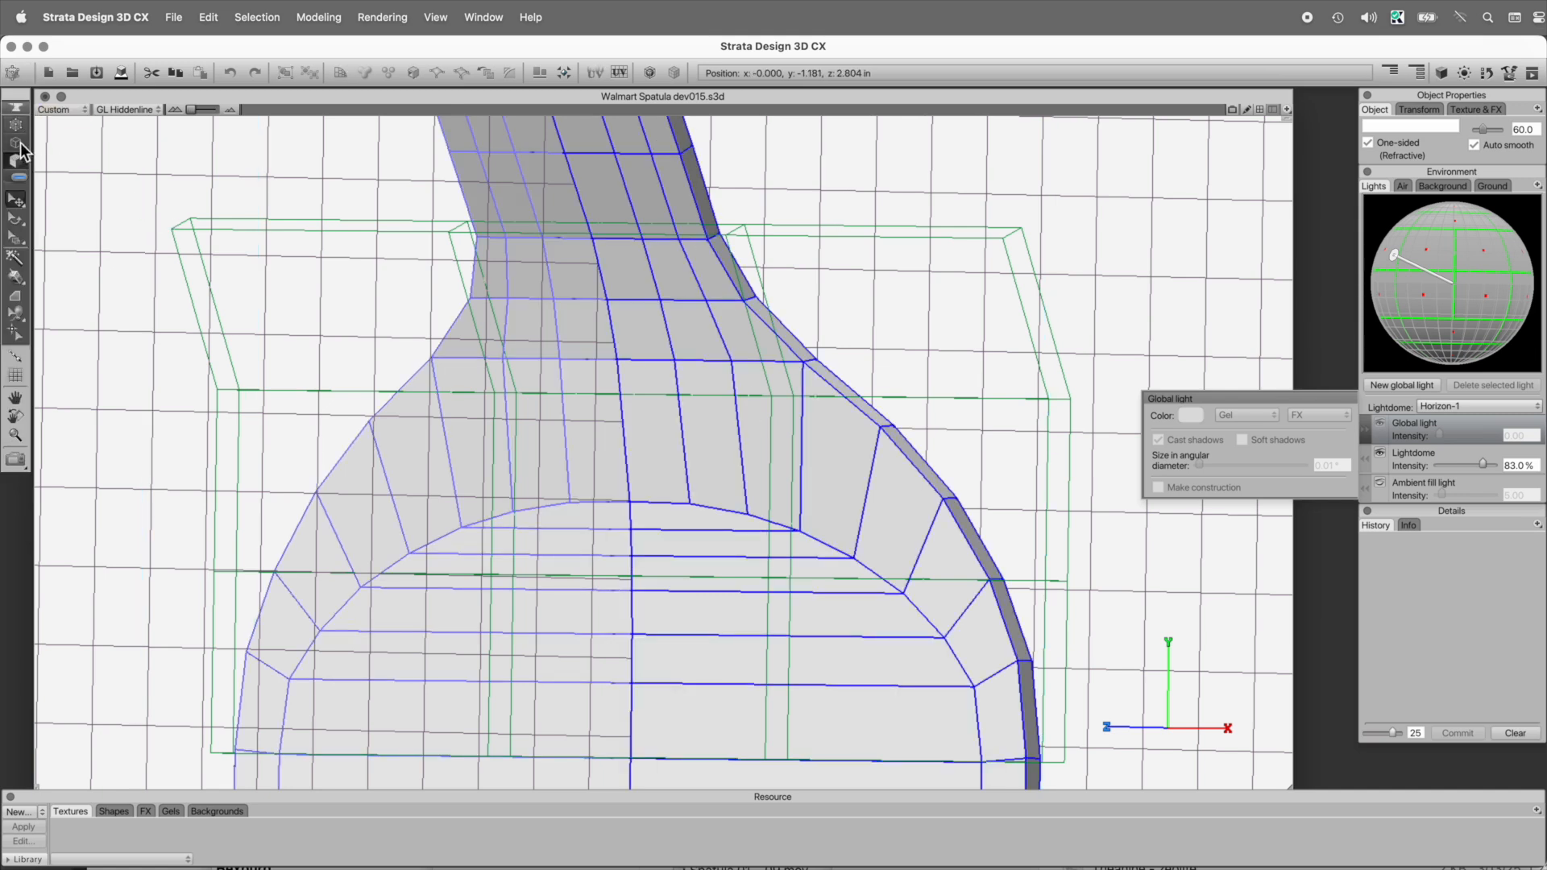
pyautogui.click(18, 142)
pyautogui.moveTo(741, 419); pyautogui.dragTo(445, 435)
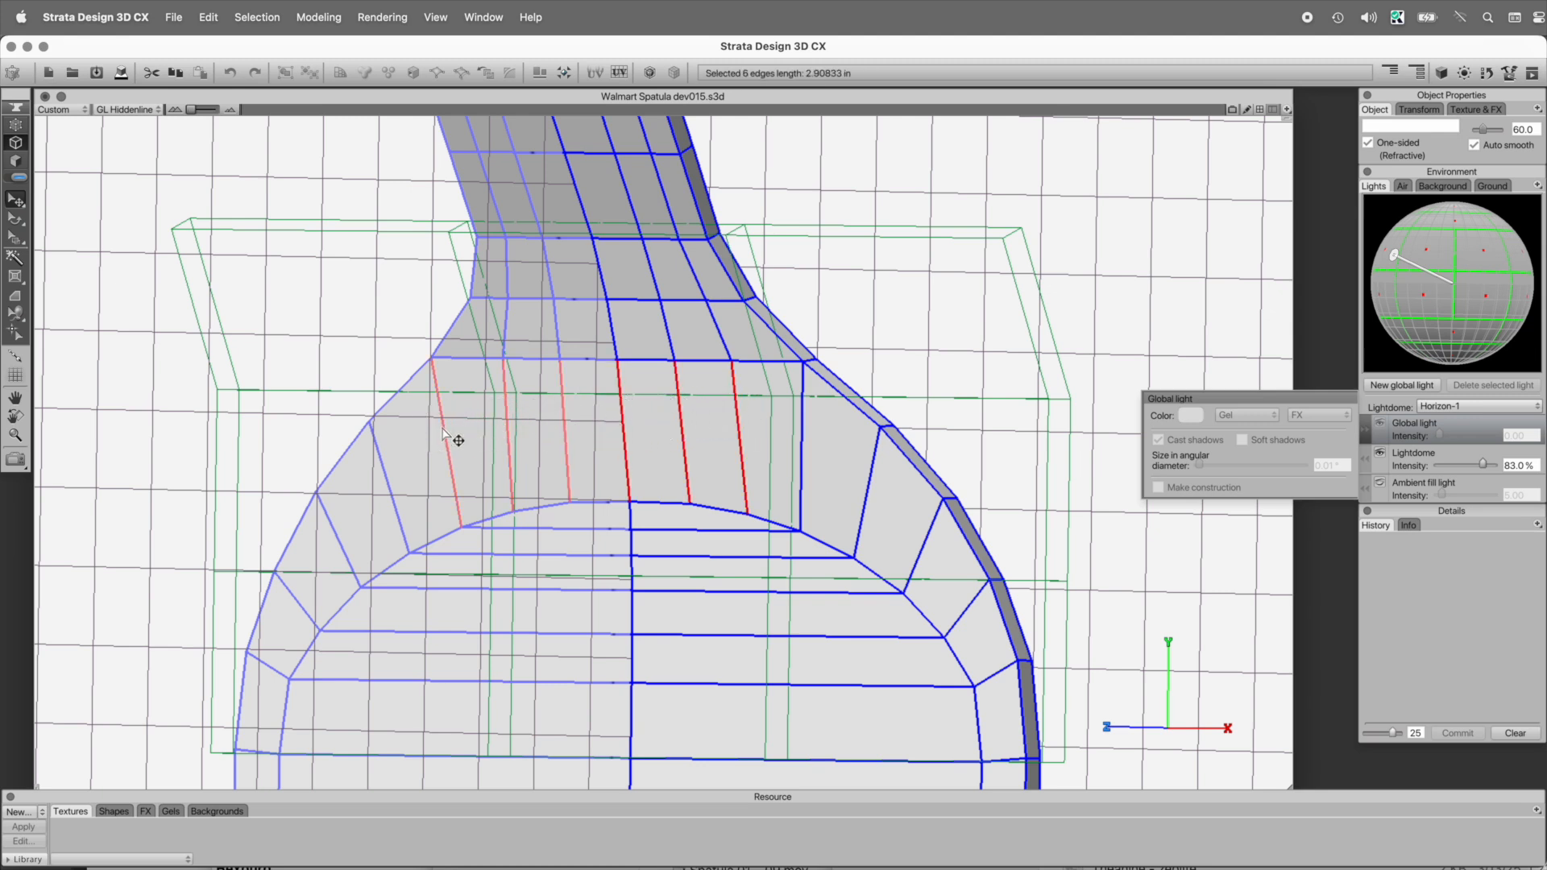
pyautogui.keyDown('shift'); pyautogui.click(801, 423); pyautogui.keyUp('shift')
pyautogui.press('c')
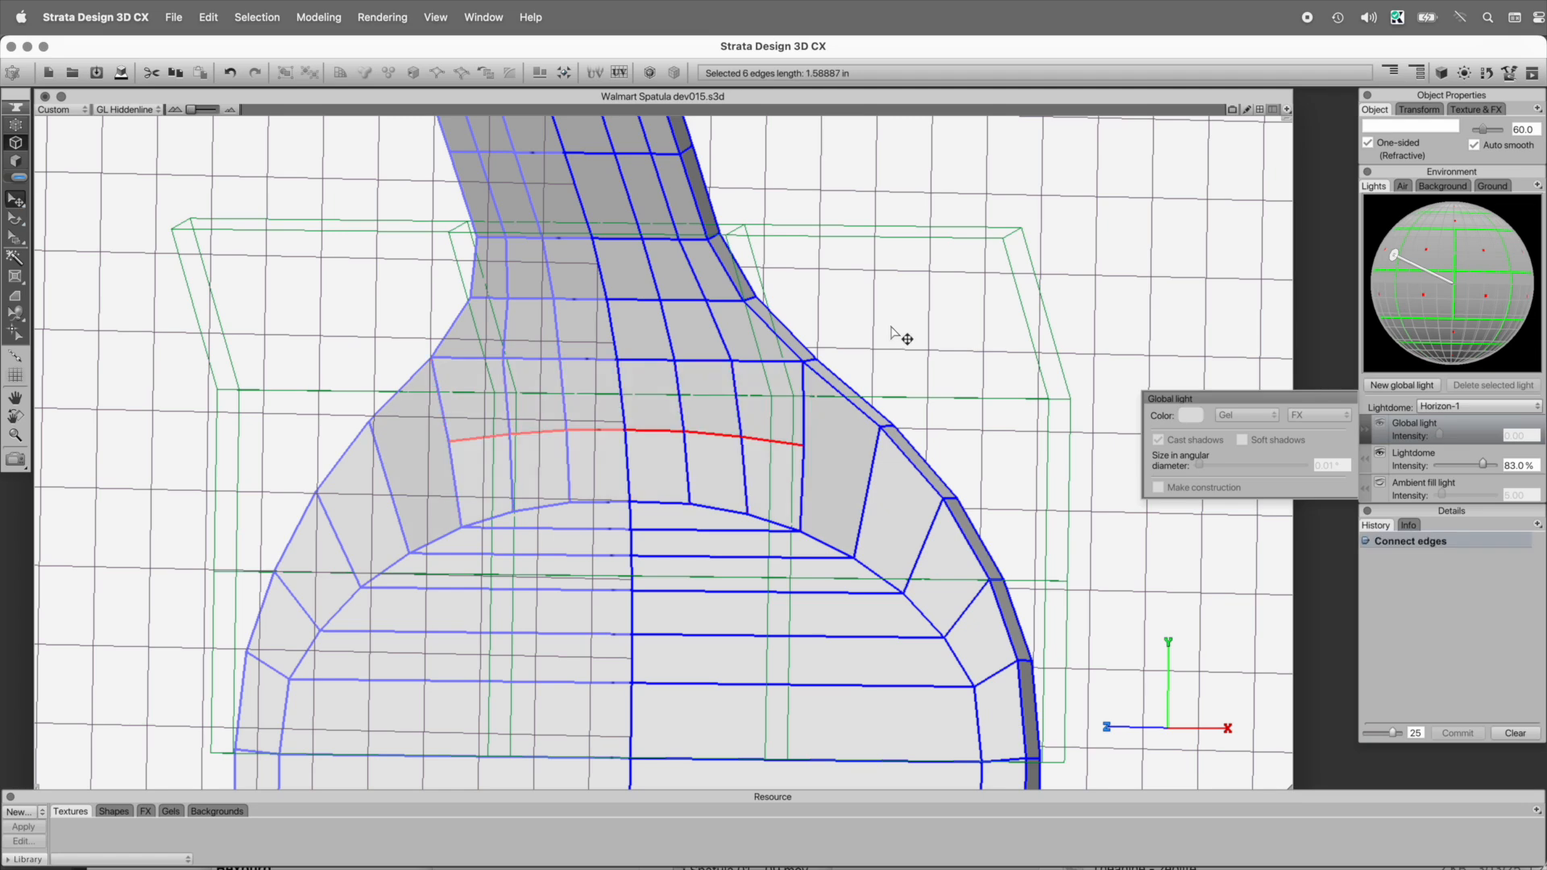
# - Connect both end vertices of the front face's new crosswise edge row to the nearest shoulder outline vertices
pyautogui.moveTo(908, 440); pyautogui.dragTo(692, 463, button='middle')
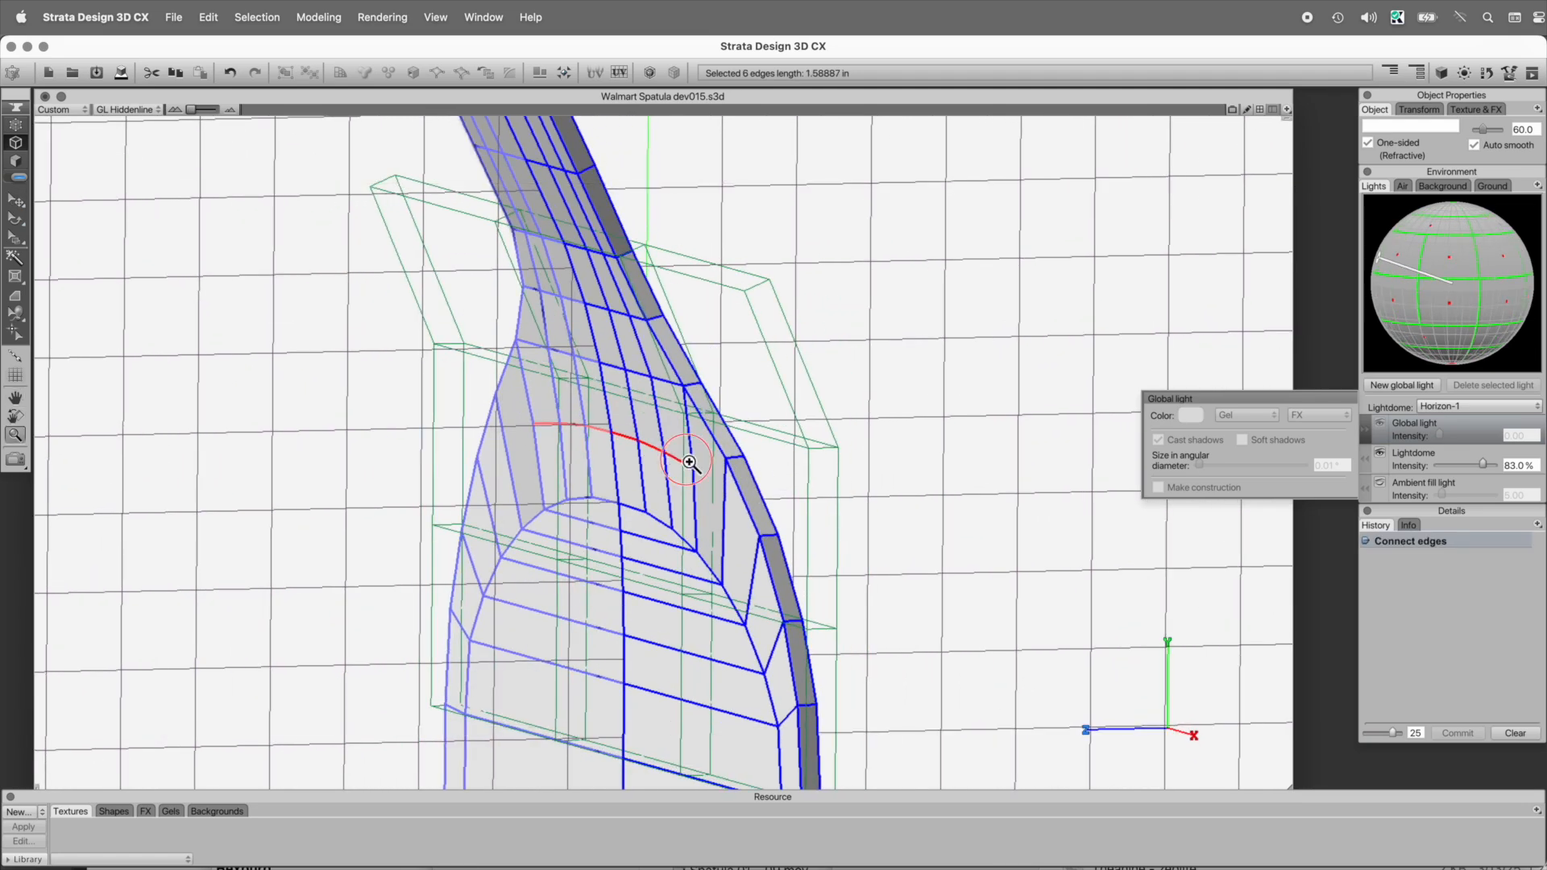
pyautogui.scroll(3, 695, 464)
pyautogui.moveTo(698, 535); pyautogui.dragTo(648, 523, button='middle')
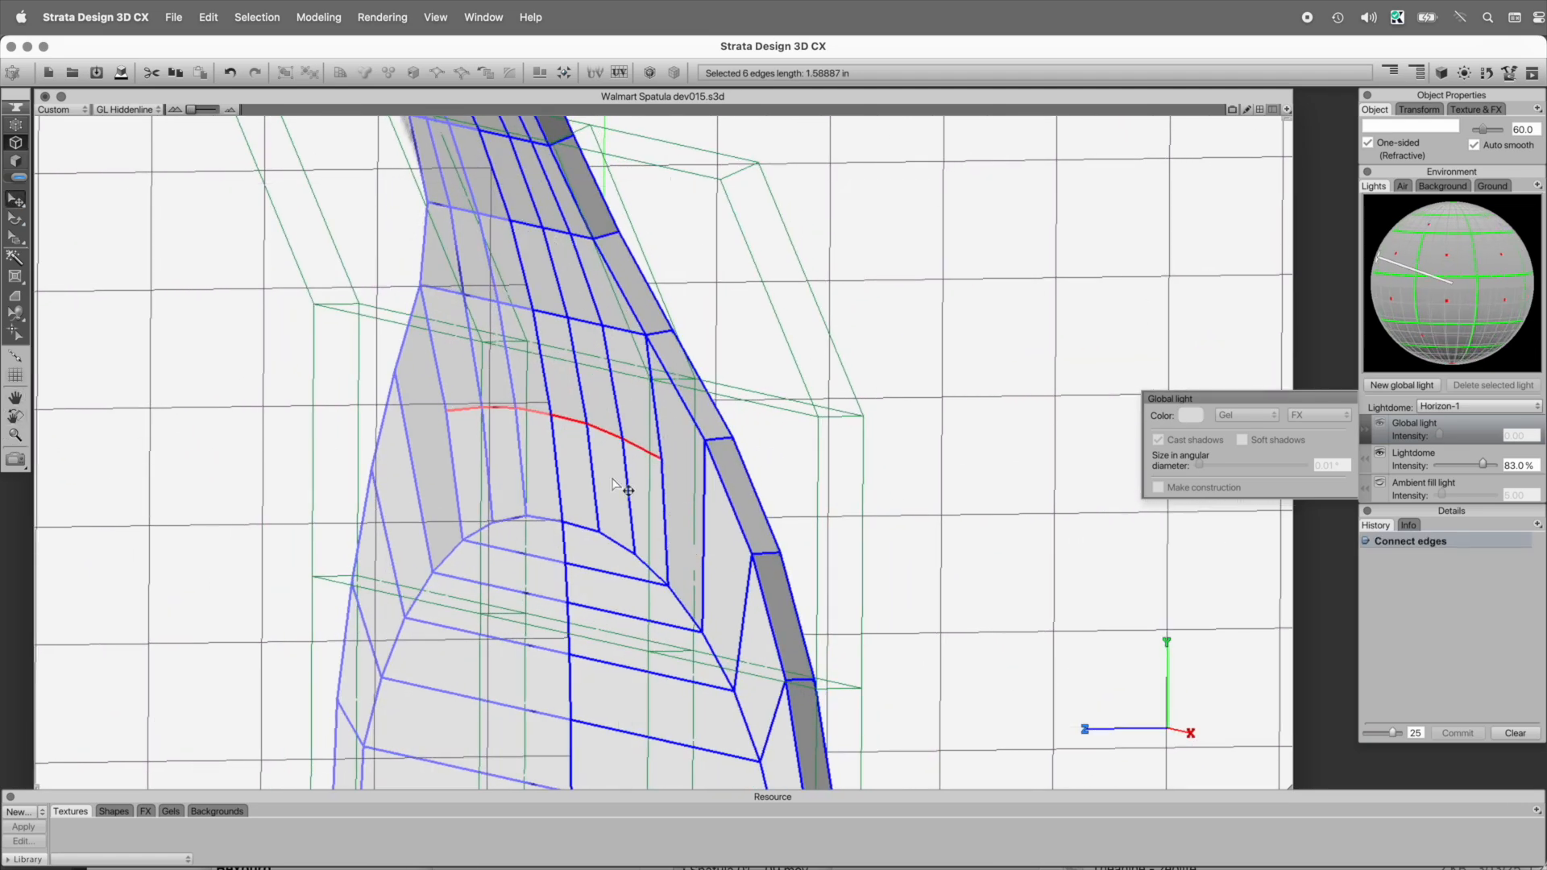
pyautogui.scroll(5, 612, 483)
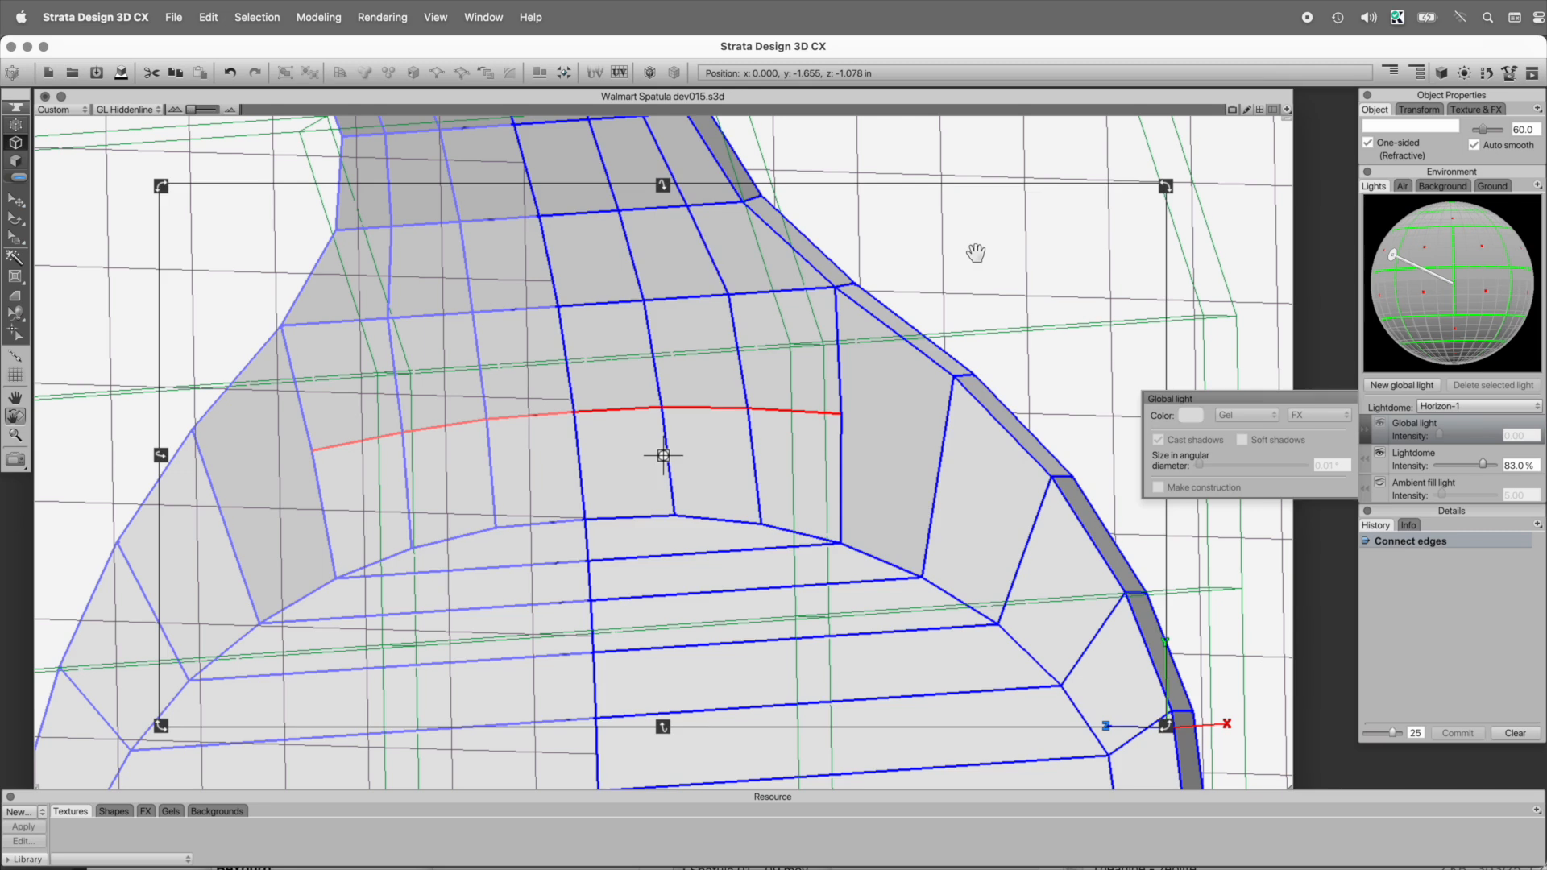
pyautogui.press('1')
pyautogui.click(954, 376)
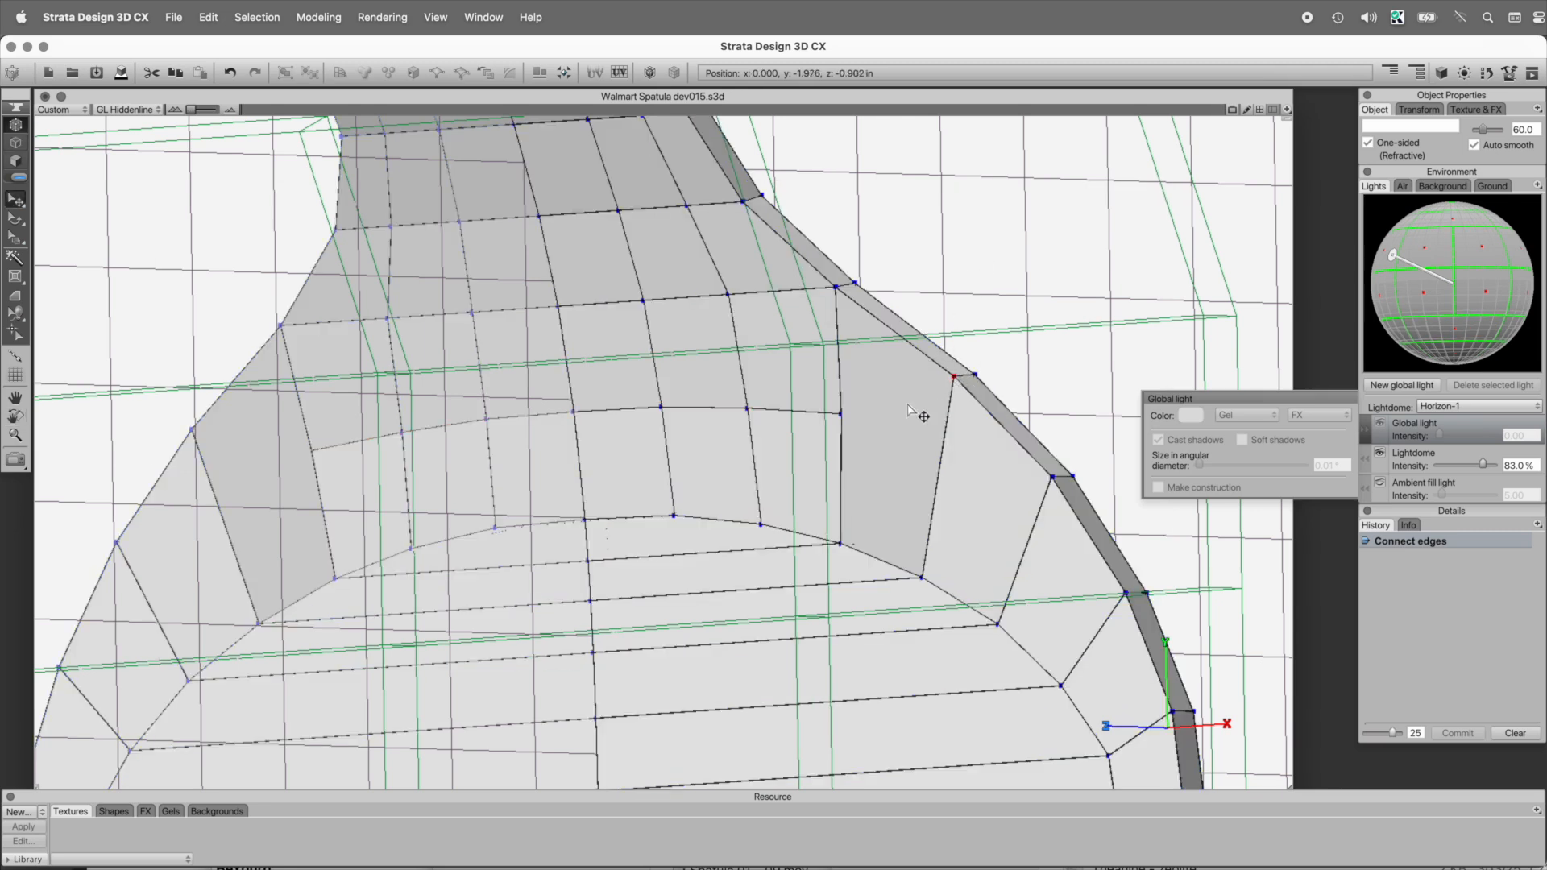
pyautogui.keyDown('shift'); pyautogui.click(840, 413); pyautogui.keyUp('shift')
pyautogui.press('c')
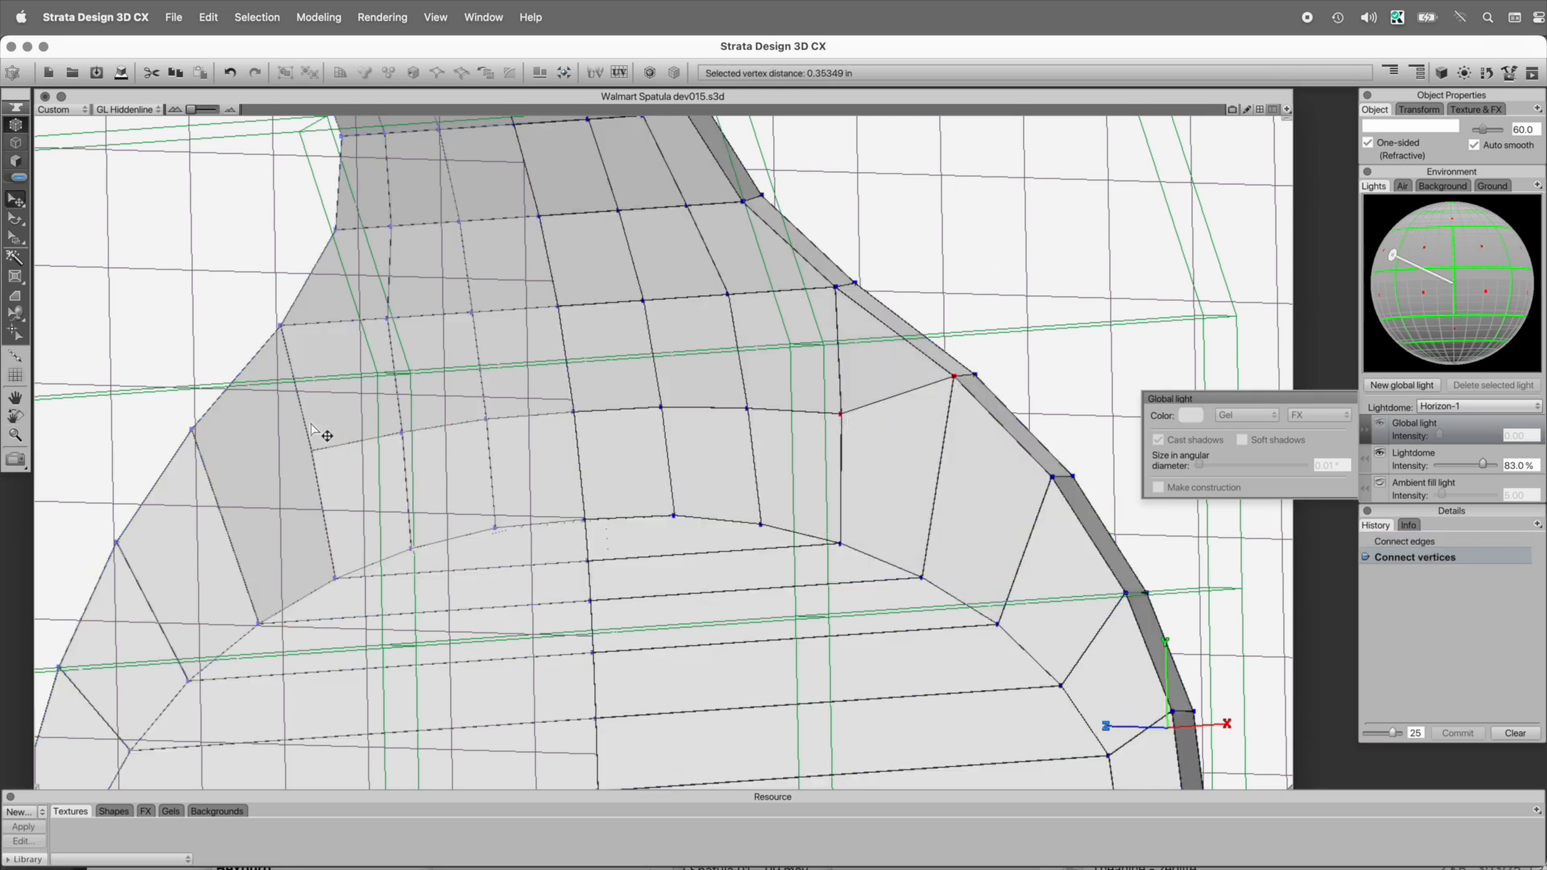
pyautogui.click(192, 429)
pyautogui.keyDown('shift'); pyautogui.click(313, 450); pyautogui.keyUp('shift')
pyautogui.press('c')
# - Connect the seven matching edges above the arch on the spatula's back face with a crosswise row of edges
pyautogui.hotkey('alt', 'space')
pyautogui.moveTo(974, 303); pyautogui.dragTo(600, 363)
pyautogui.click(16, 144)
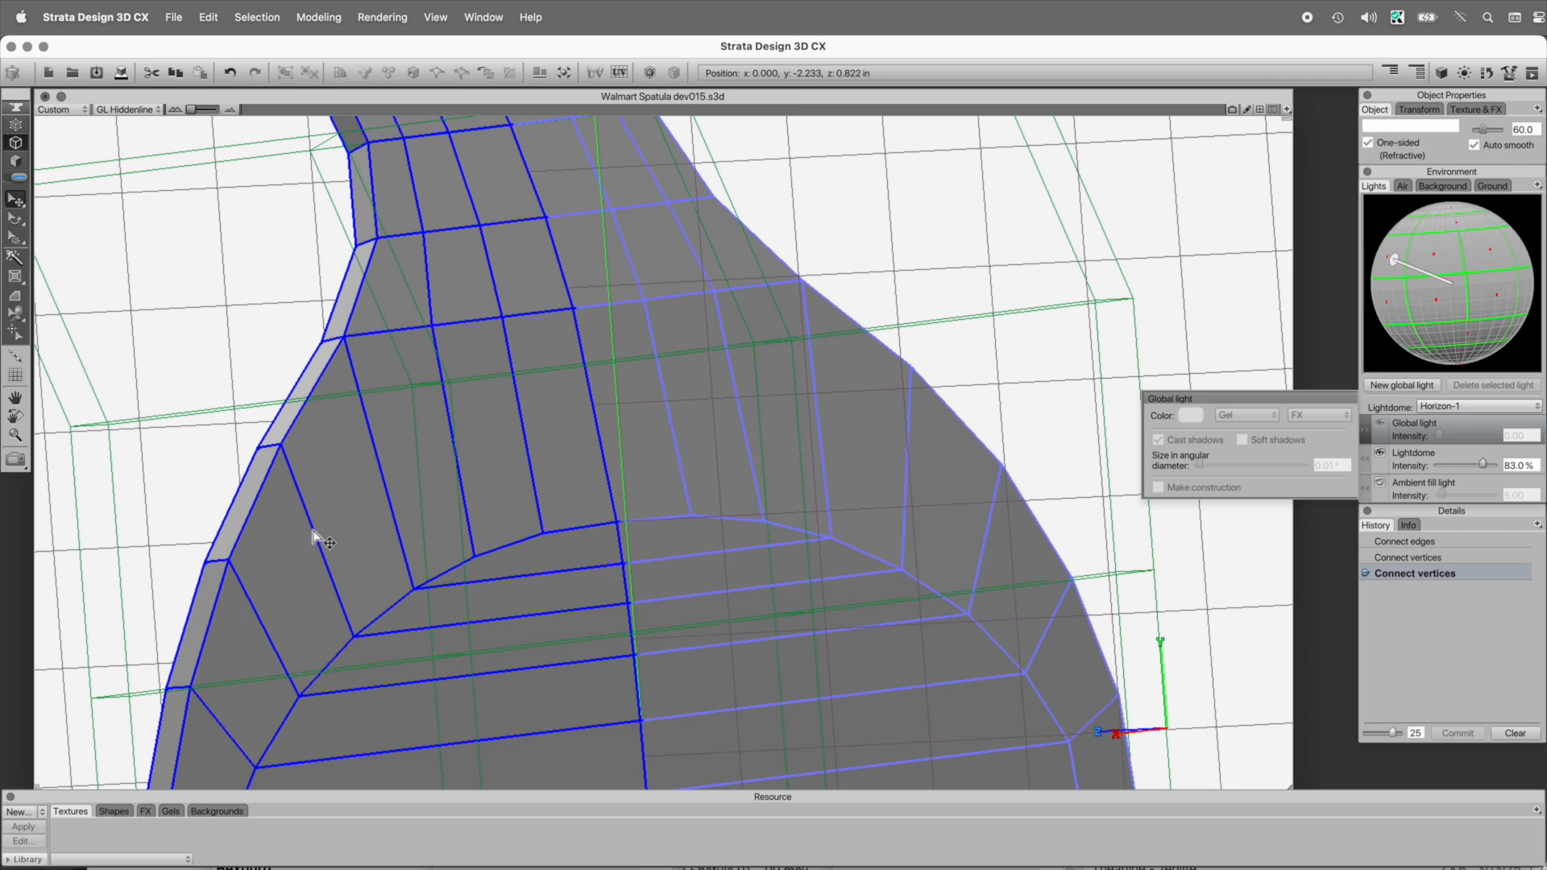
pyautogui.click(314, 534)
pyautogui.moveTo(398, 483); pyautogui.dragTo(339, 504)
pyautogui.click(339, 498)
pyautogui.moveTo(435, 477)
pyautogui.mouseDown()
pyautogui.moveTo(753, 380)
pyautogui.moveTo(888, 361)
pyautogui.mouseUp()
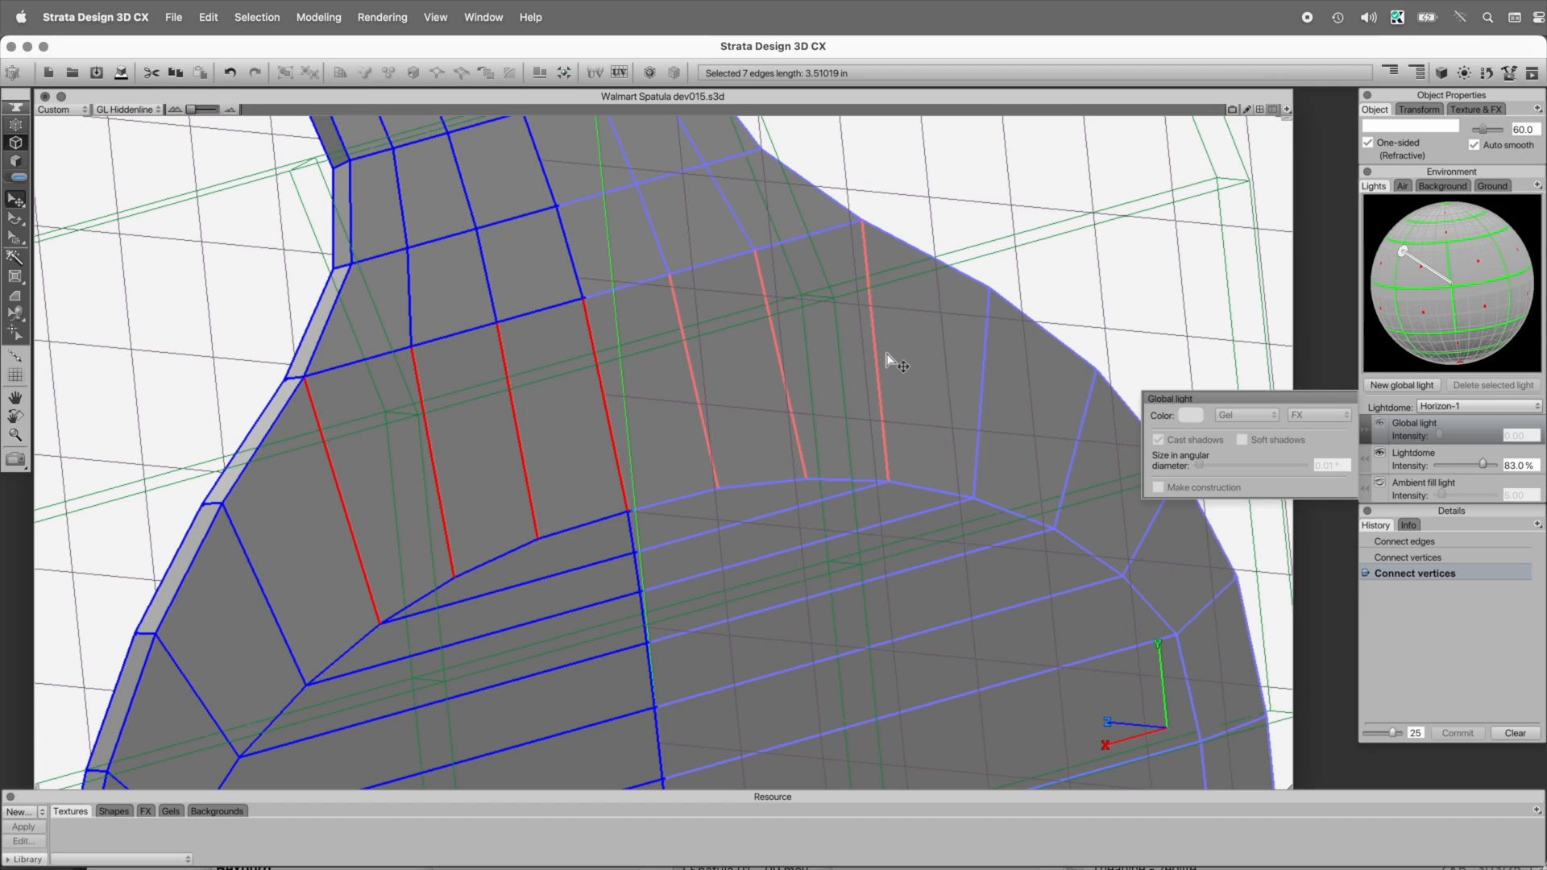
pyautogui.press('c')
# - Connect both ends of the back face's crosswise edge row to the shoulder outline vertices and finish editing the mesh
pyautogui.moveTo(607, 410); pyautogui.dragTo(551, 435)
pyautogui.press('1')
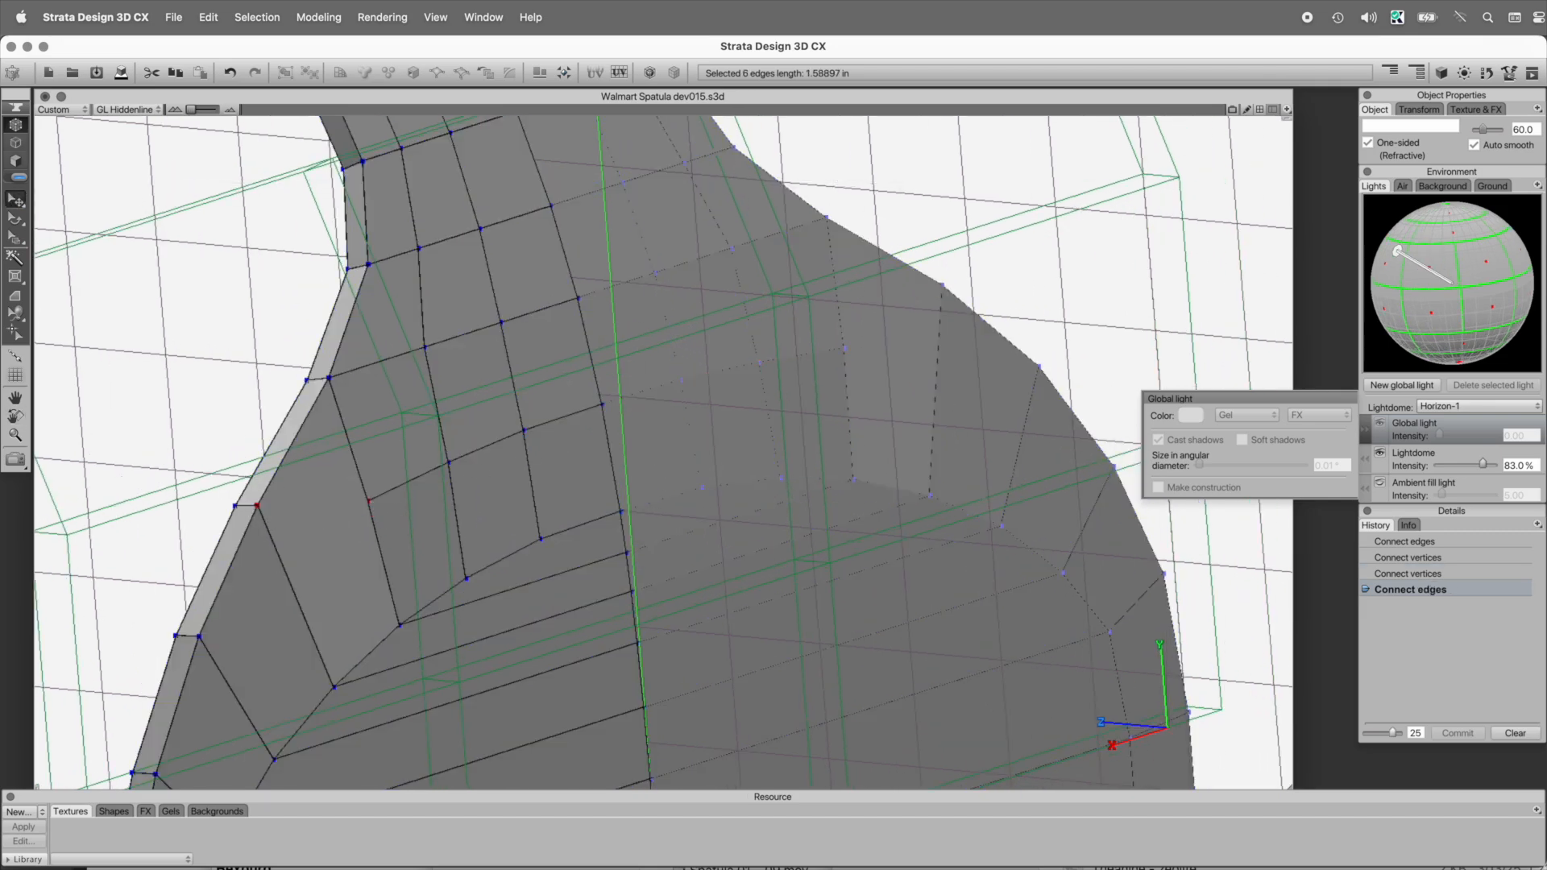
pyautogui.press('c')
pyautogui.click(845, 349)
pyautogui.keyDown('shift'); pyautogui.click(942, 285); pyautogui.keyUp('shift')
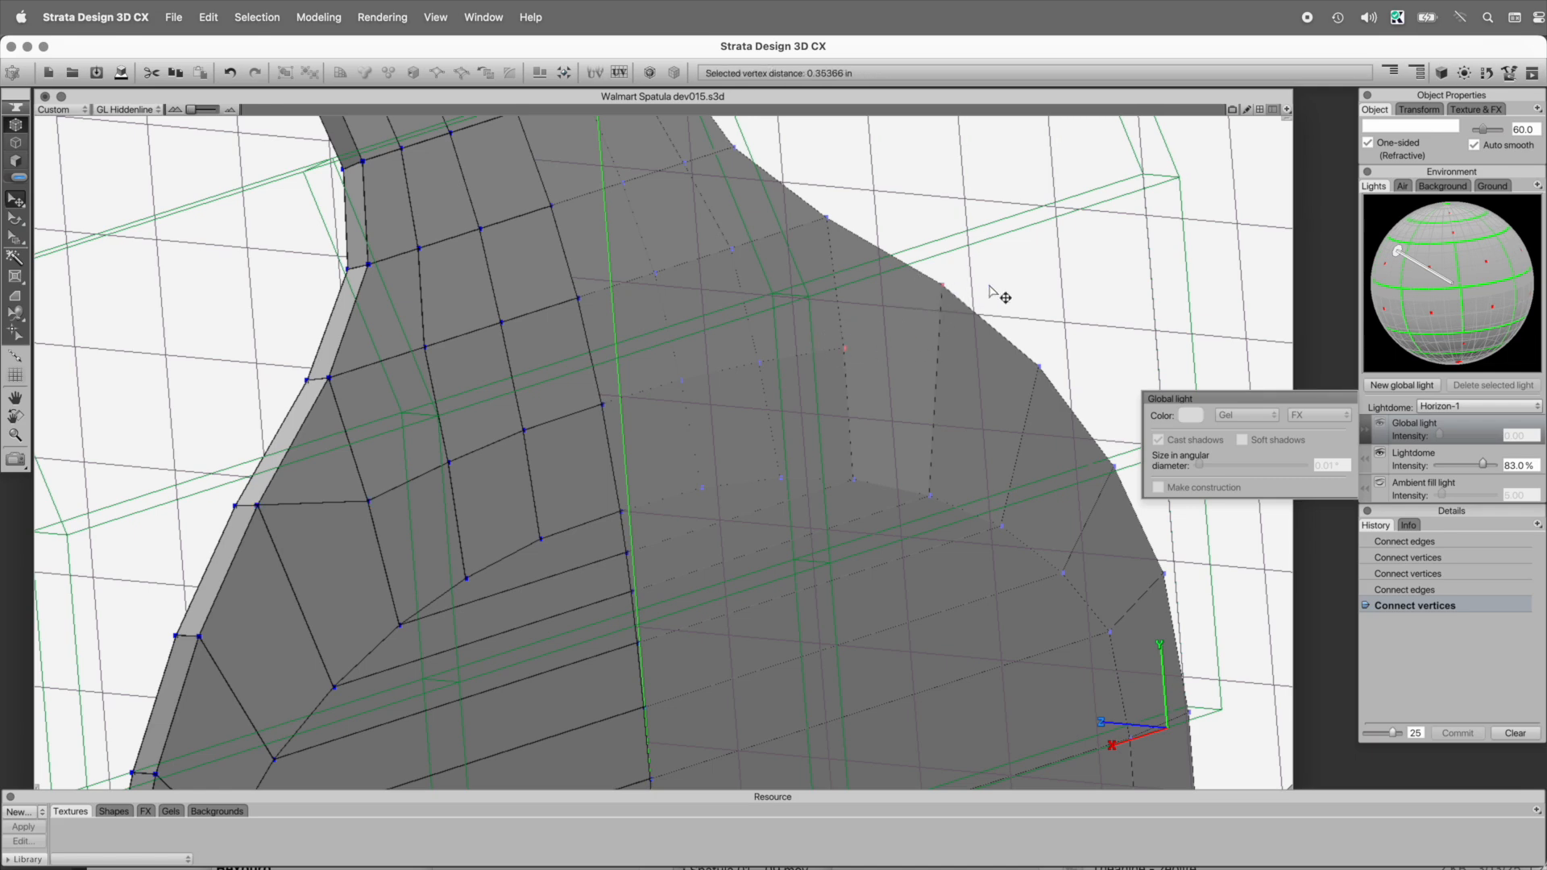
pyautogui.press('c')
pyautogui.moveTo(728, 448); pyautogui.dragTo(949, 437)
pyautogui.press('Return')
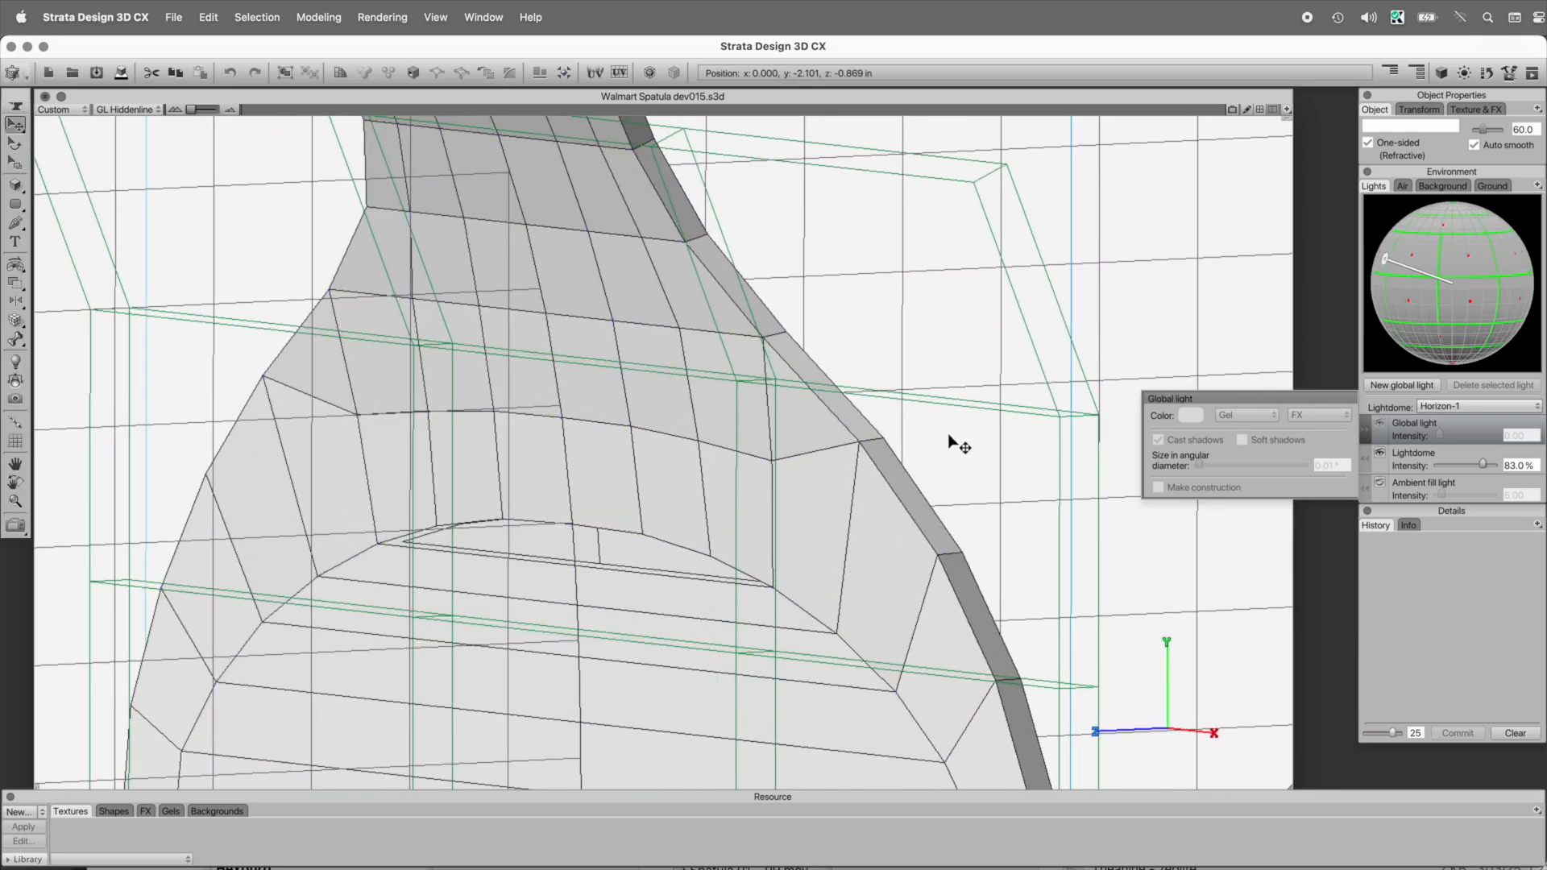
# - Group the spatula mesh with the deformation lattice and convert the group to a one-sided polygon mesh
pyautogui.keyDown('alt'); pyautogui.click(694, 451); pyautogui.keyUp('alt')
pyautogui.keyDown('alt'); pyautogui.click(675, 582); pyautogui.keyUp('alt')
pyautogui.moveTo(864, 482); pyautogui.dragTo(885, 558)
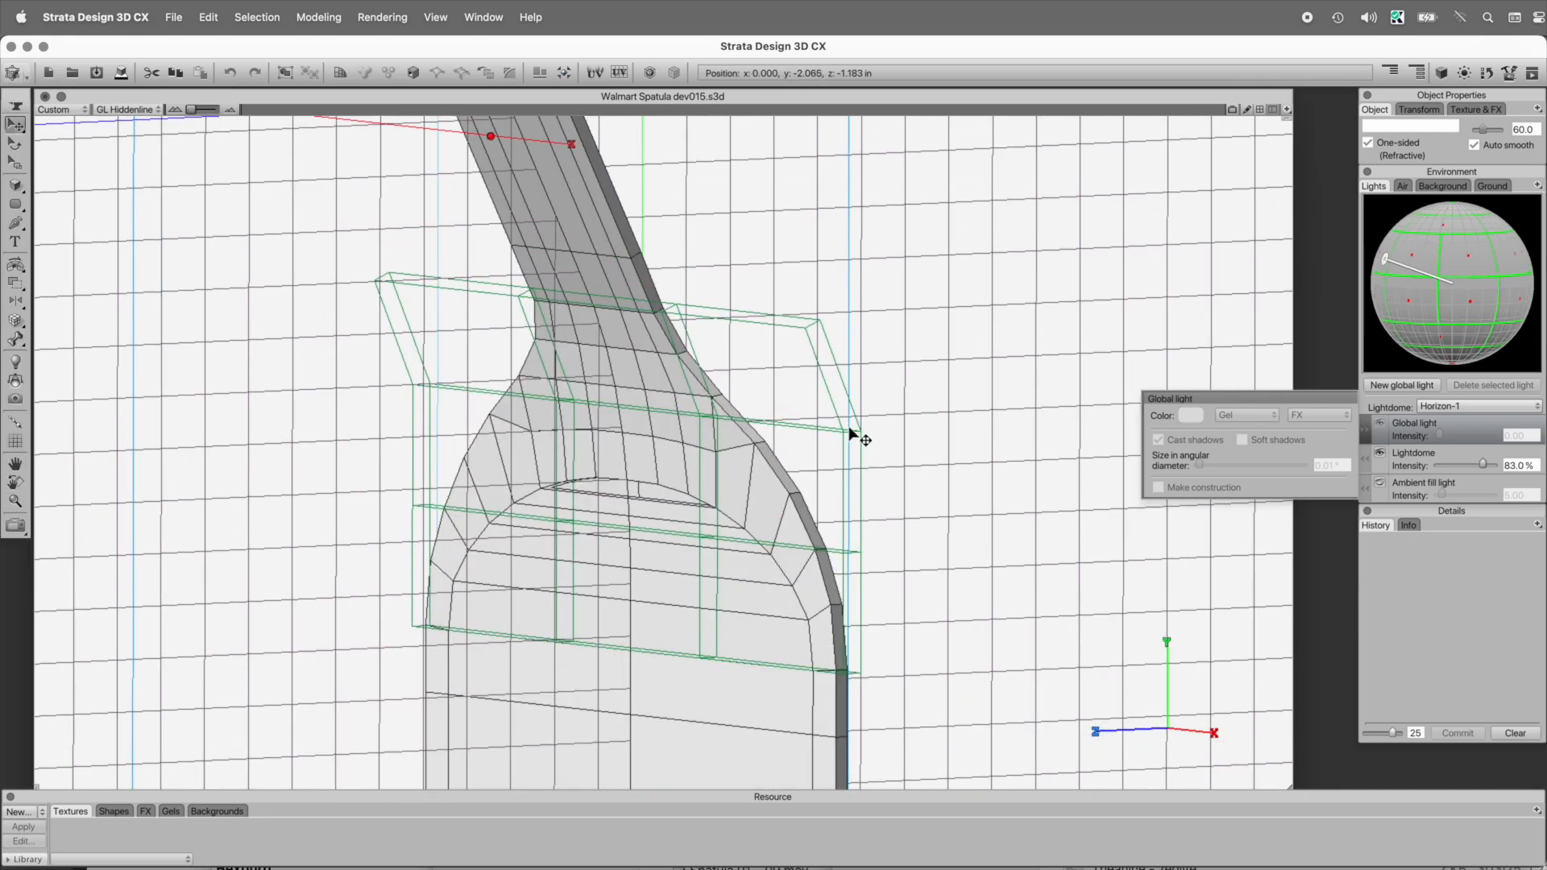
pyautogui.moveTo(821, 404); pyautogui.dragTo(871, 527)
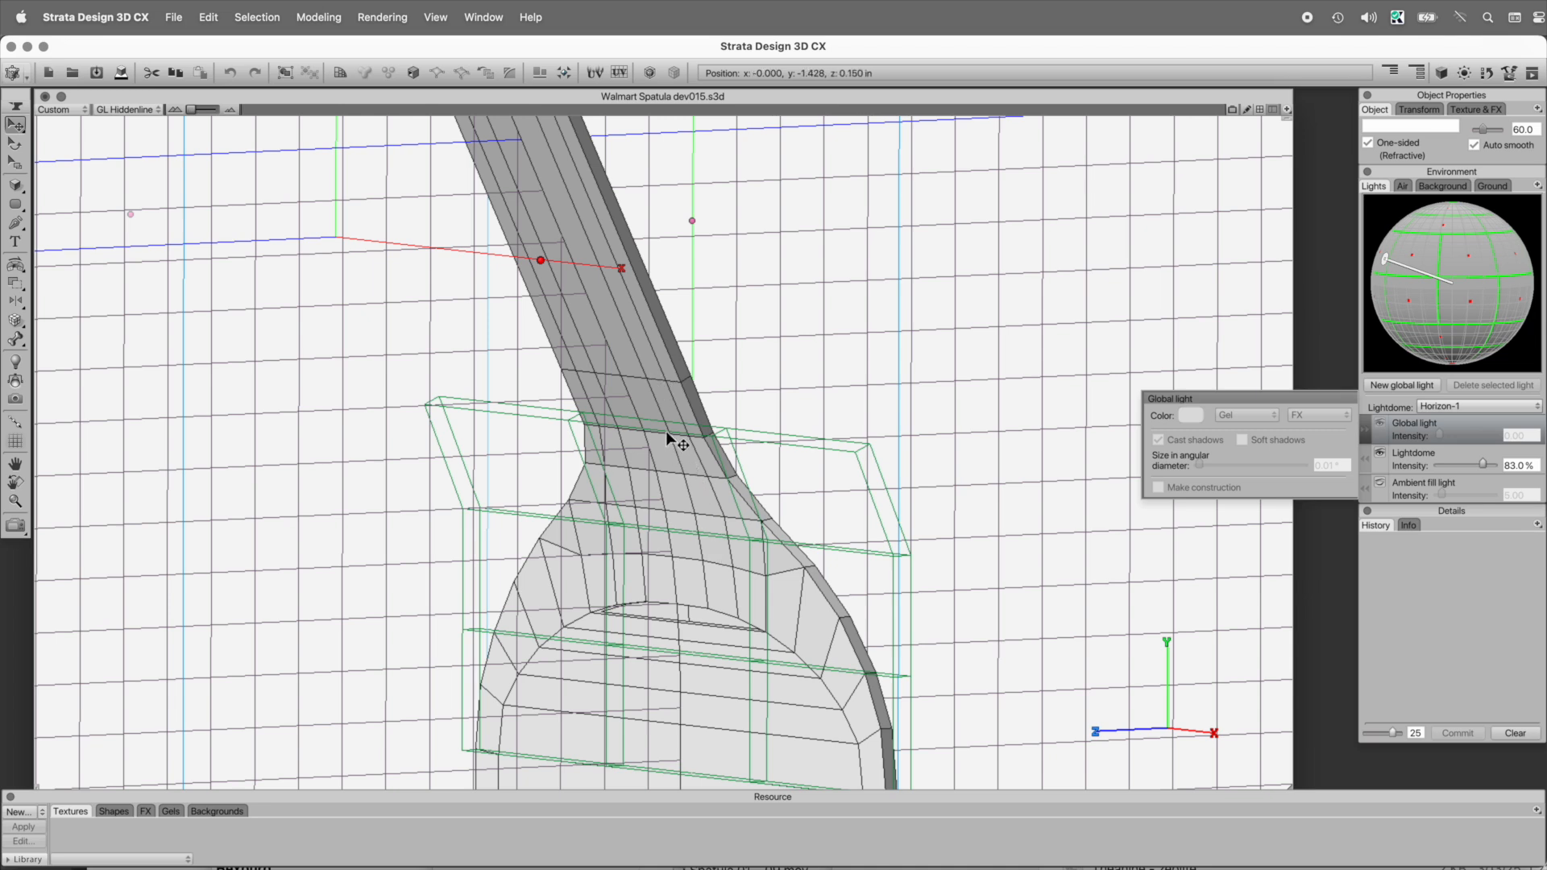
pyautogui.click(858, 457)
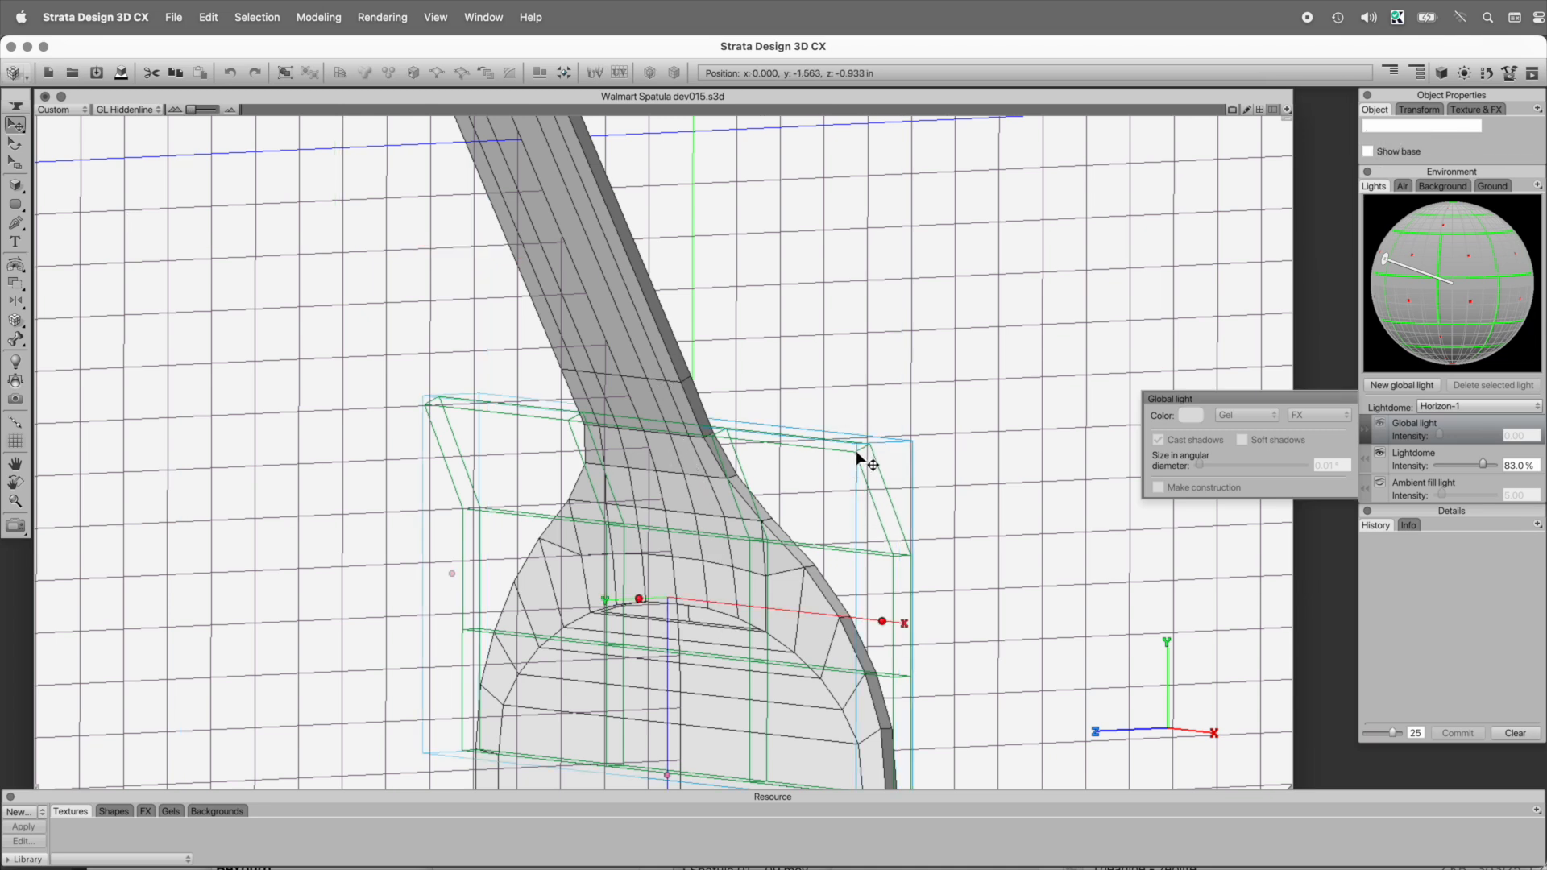
pyautogui.keyDown('shift'); pyautogui.click(676, 377); pyautogui.keyUp('shift')
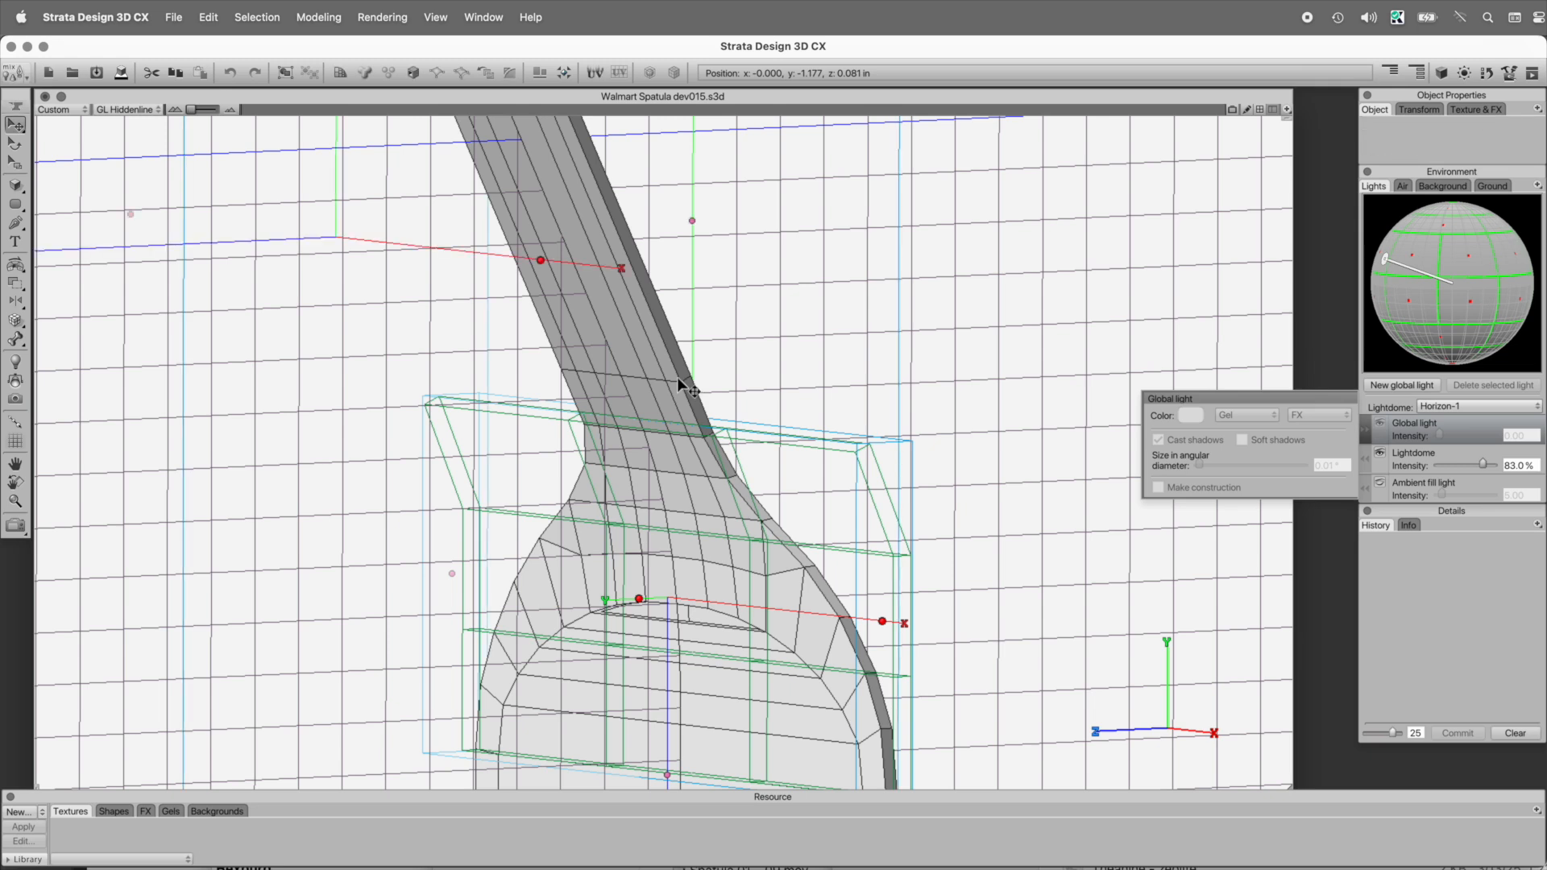
pyautogui.click(382, 17)
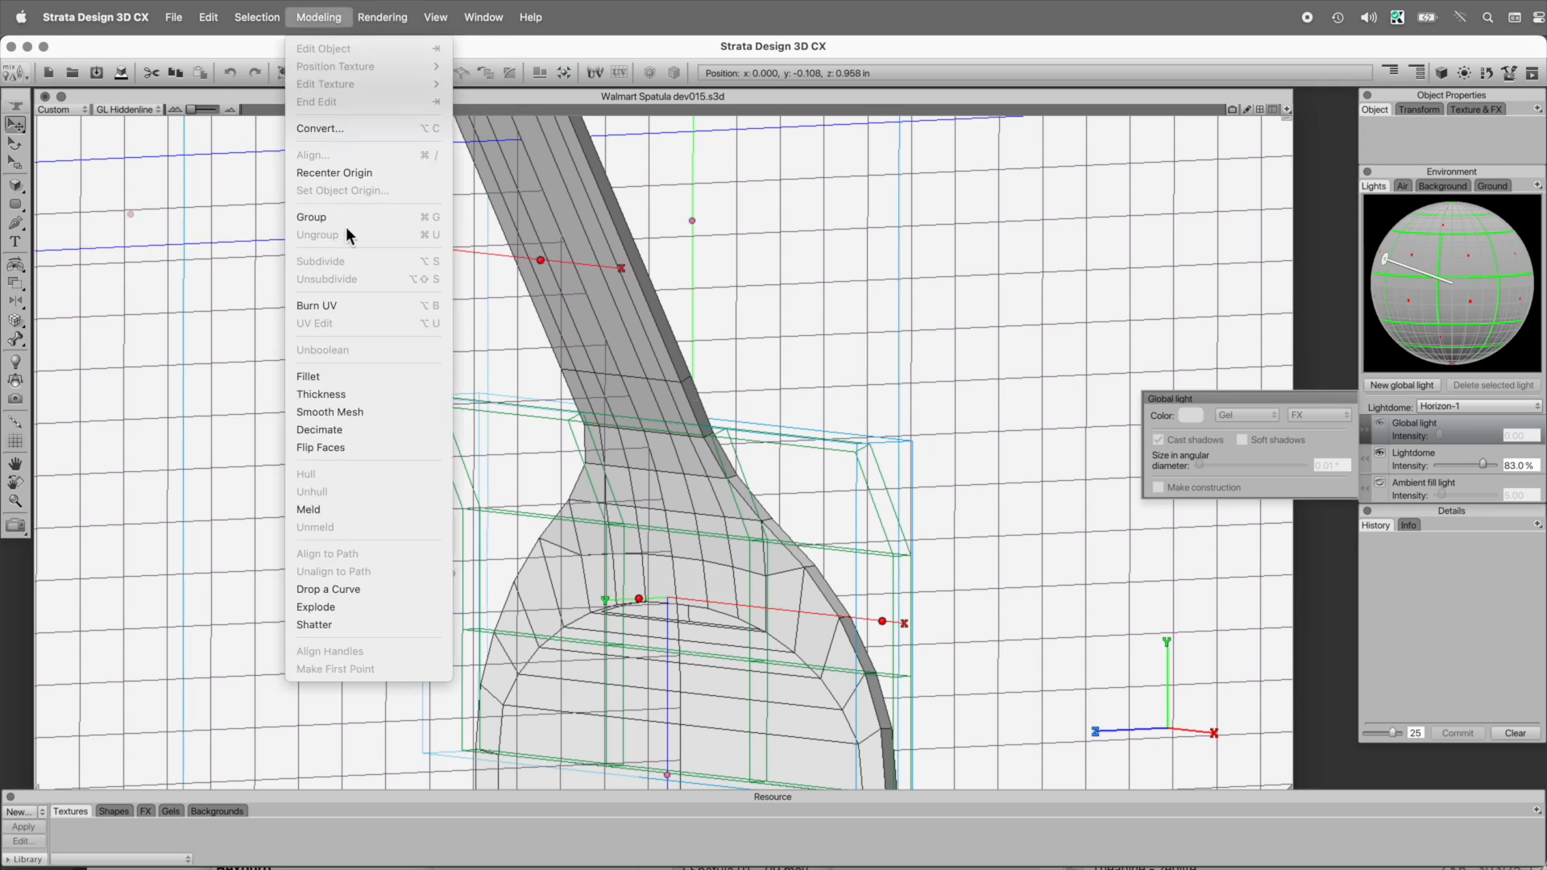
pyautogui.click(348, 224)
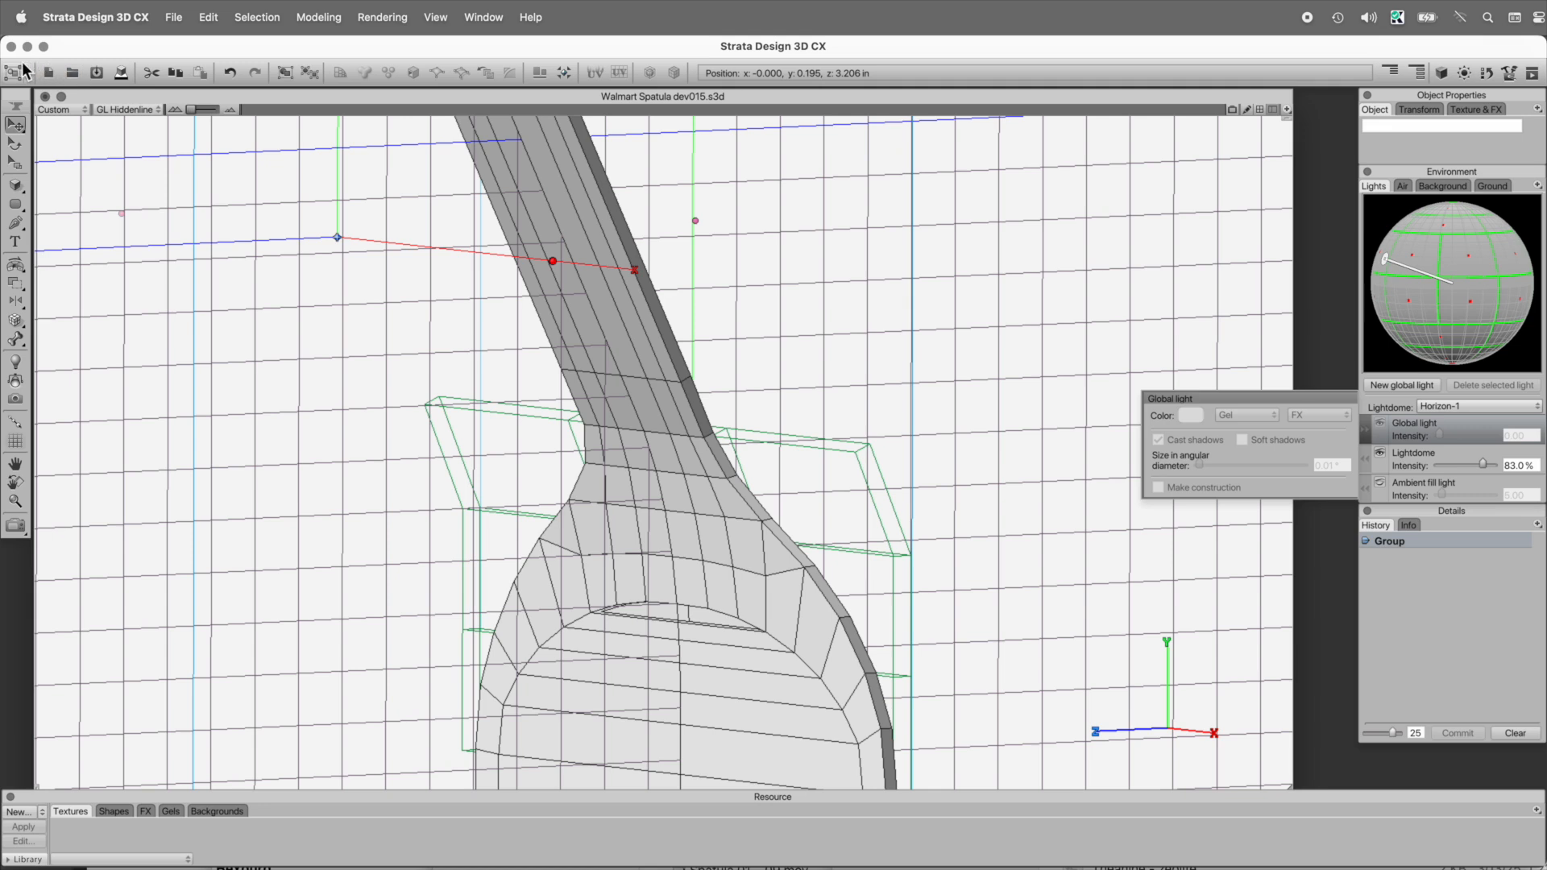
pyautogui.click(15, 73)
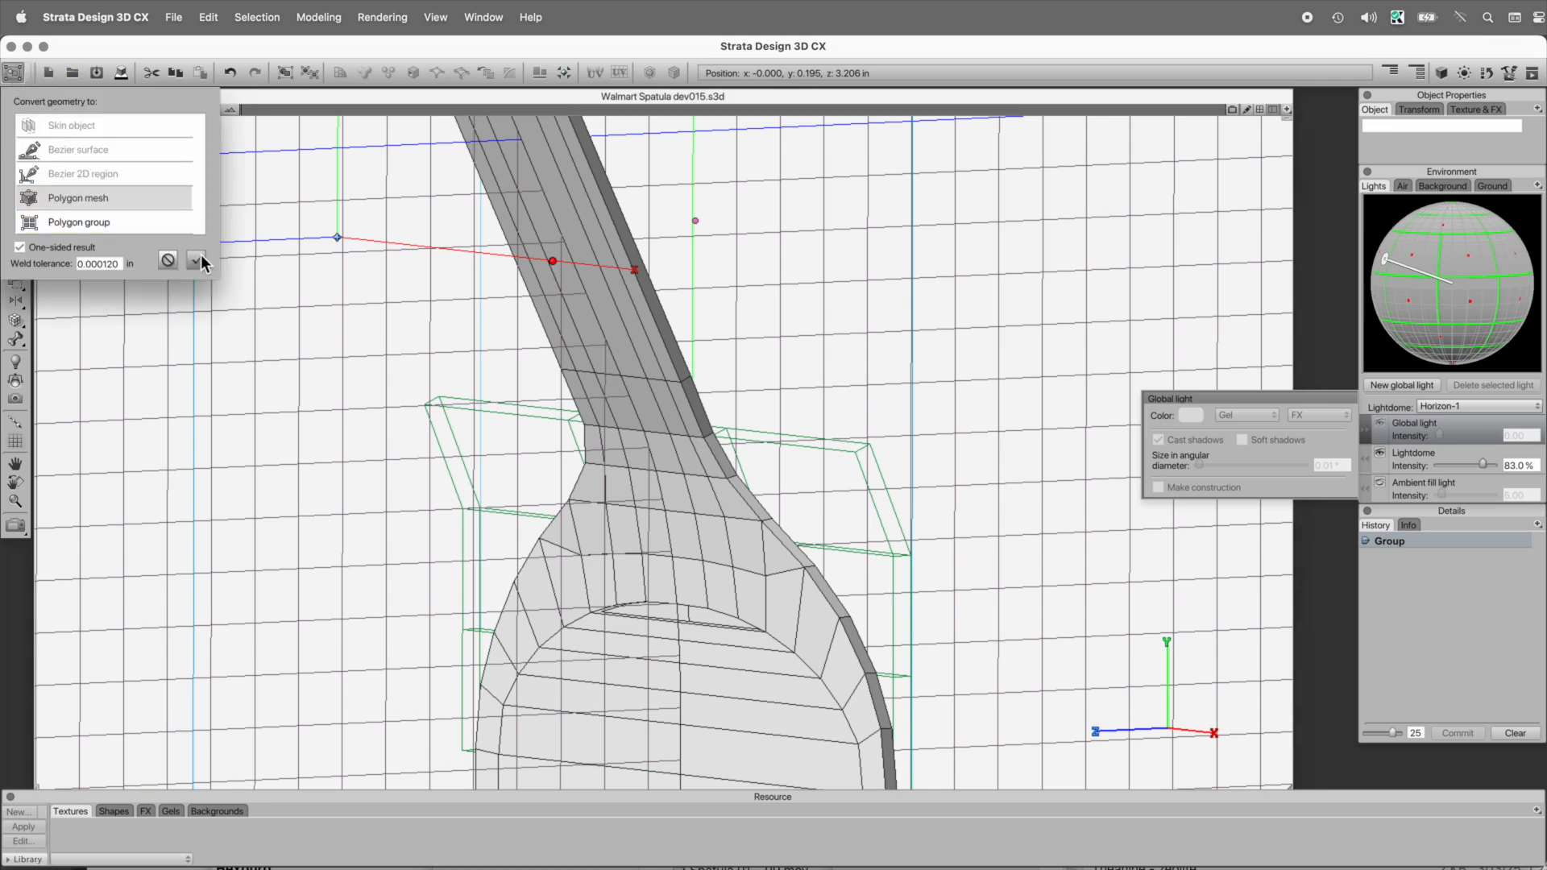
pyautogui.click(196, 261)
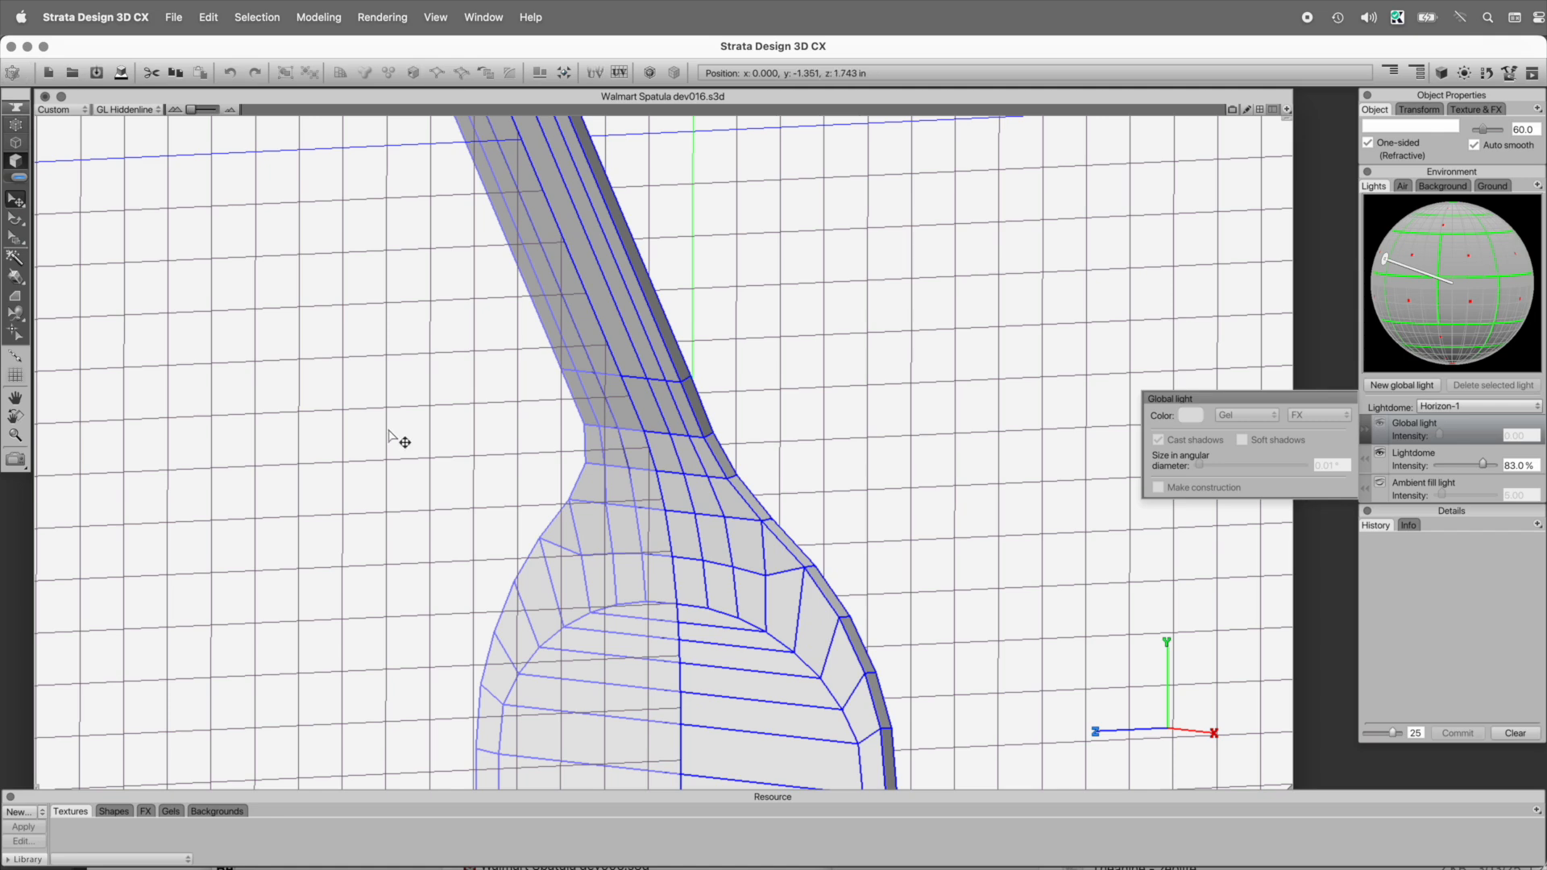
# - Select all faces of the blade's central panel inside the arched border and move them outward, constrained to the Z axis
pyautogui.scroll(-4, 761, 513)
pyautogui.click(691, 545)
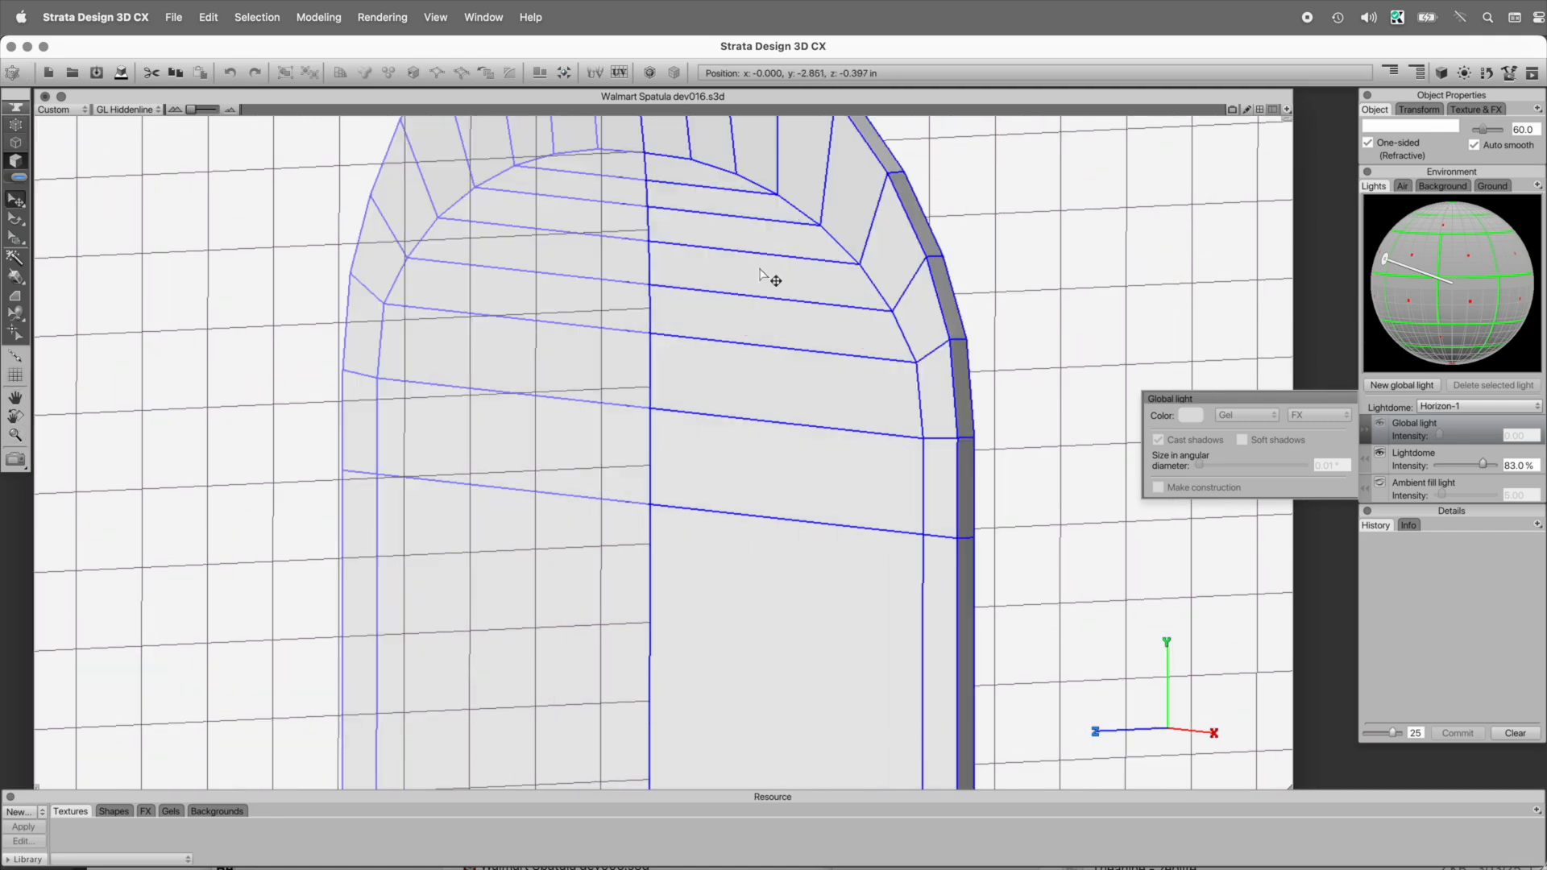
pyautogui.moveTo(698, 165); pyautogui.dragTo(709, 548)
pyautogui.moveTo(622, 182)
pyautogui.mouseDown()
pyautogui.moveTo(631, 501)
pyautogui.moveTo(597, 529)
pyautogui.moveTo(848, 557)
pyautogui.moveTo(759, 493)
pyautogui.moveTo(760, 405)
pyautogui.mouseUp()
pyautogui.keyDown('alt'); pyautogui.keyDown('super'); pyautogui.click(752, 521); pyautogui.keyUp('super'); pyautogui.keyUp('alt')
pyautogui.moveTo(693, 583); pyautogui.dragTo(708, 362)
pyautogui.moveTo(694, 448)
pyautogui.mouseDown()
pyautogui.moveTo(567, 497)
pyautogui.moveTo(673, 608)
pyautogui.mouseUp()
pyautogui.moveTo(762, 180)
pyautogui.mouseDown()
pyautogui.moveTo(766, 511)
pyautogui.moveTo(694, 546)
pyautogui.mouseUp()
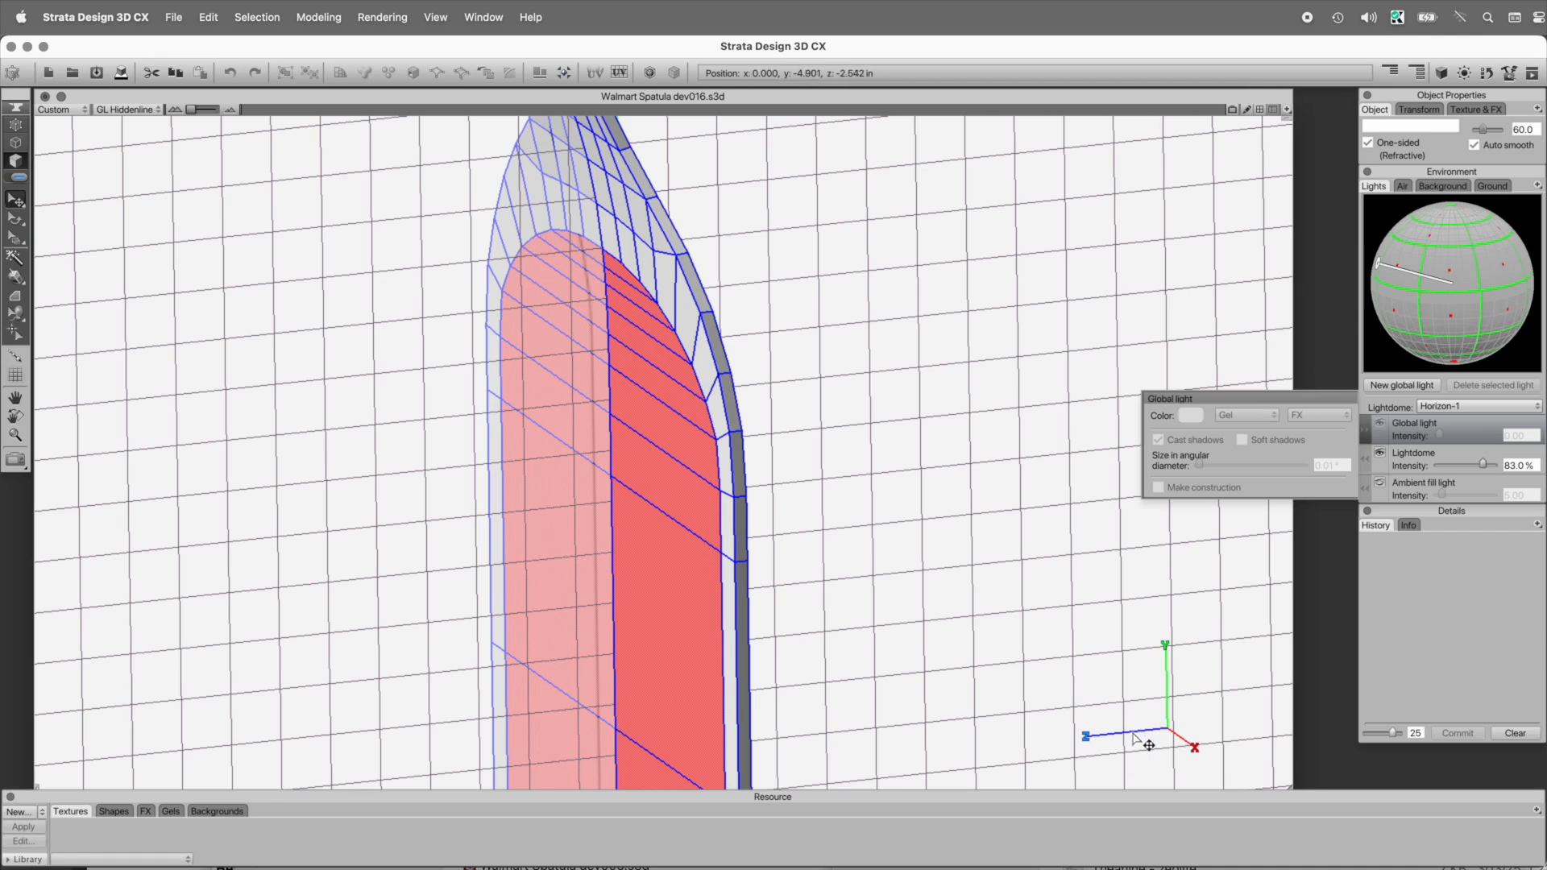
pyautogui.hotkey('shift', 'z')
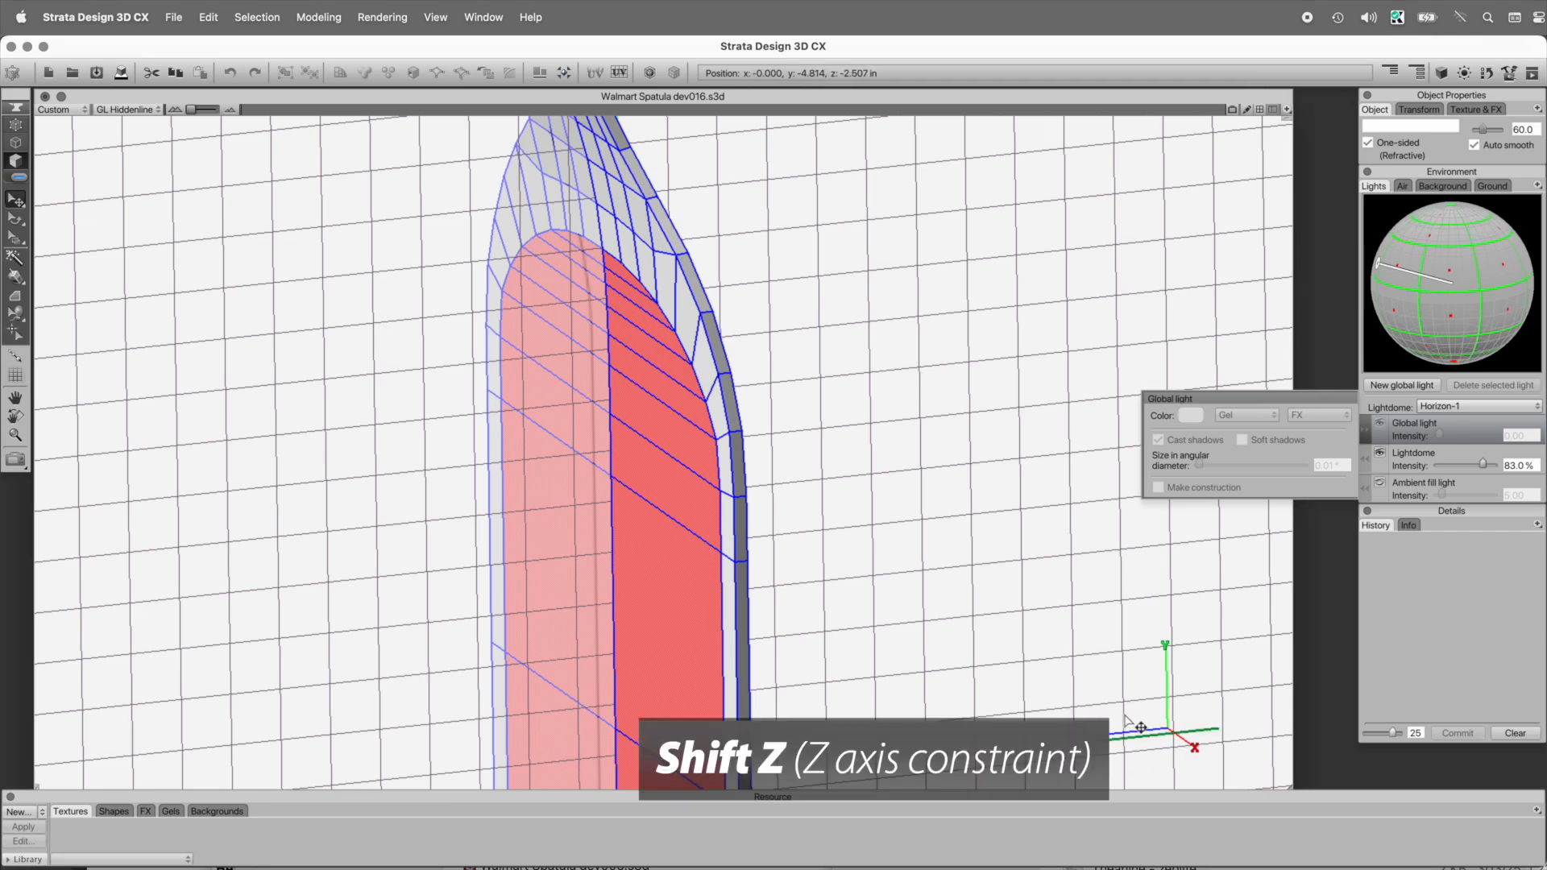
pyautogui.moveTo(680, 452); pyautogui.dragTo(654, 462)
# - Show the Right view in outline shading and reapply the X grid template settings with the side.psd image map
pyautogui.press('6')
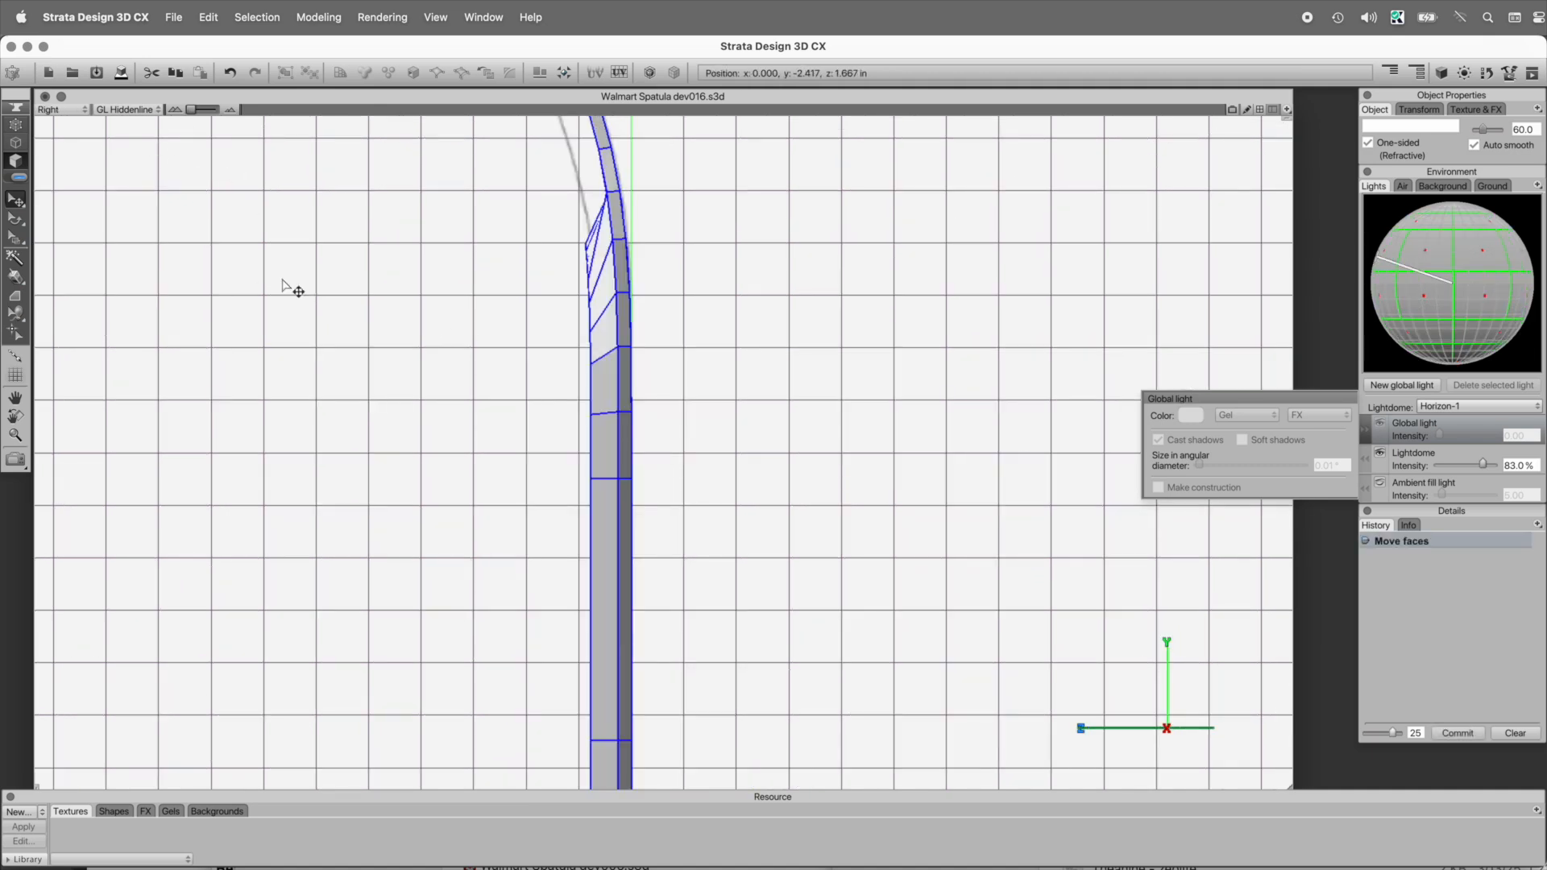
pyautogui.press('super+y')
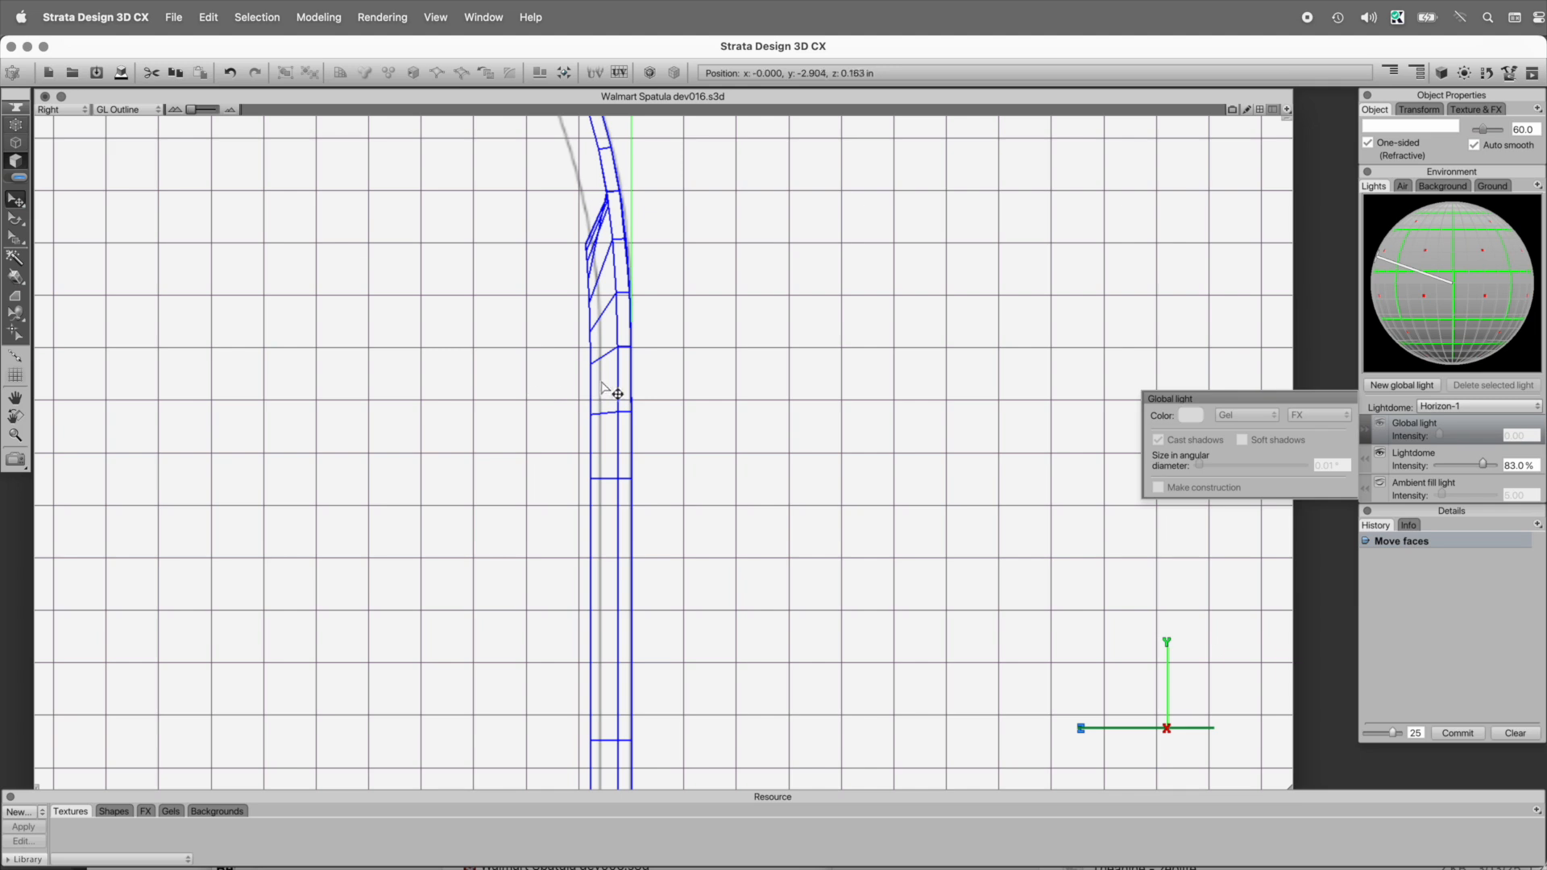
pyautogui.click(407, 9)
pyautogui.moveTo(445, 8)
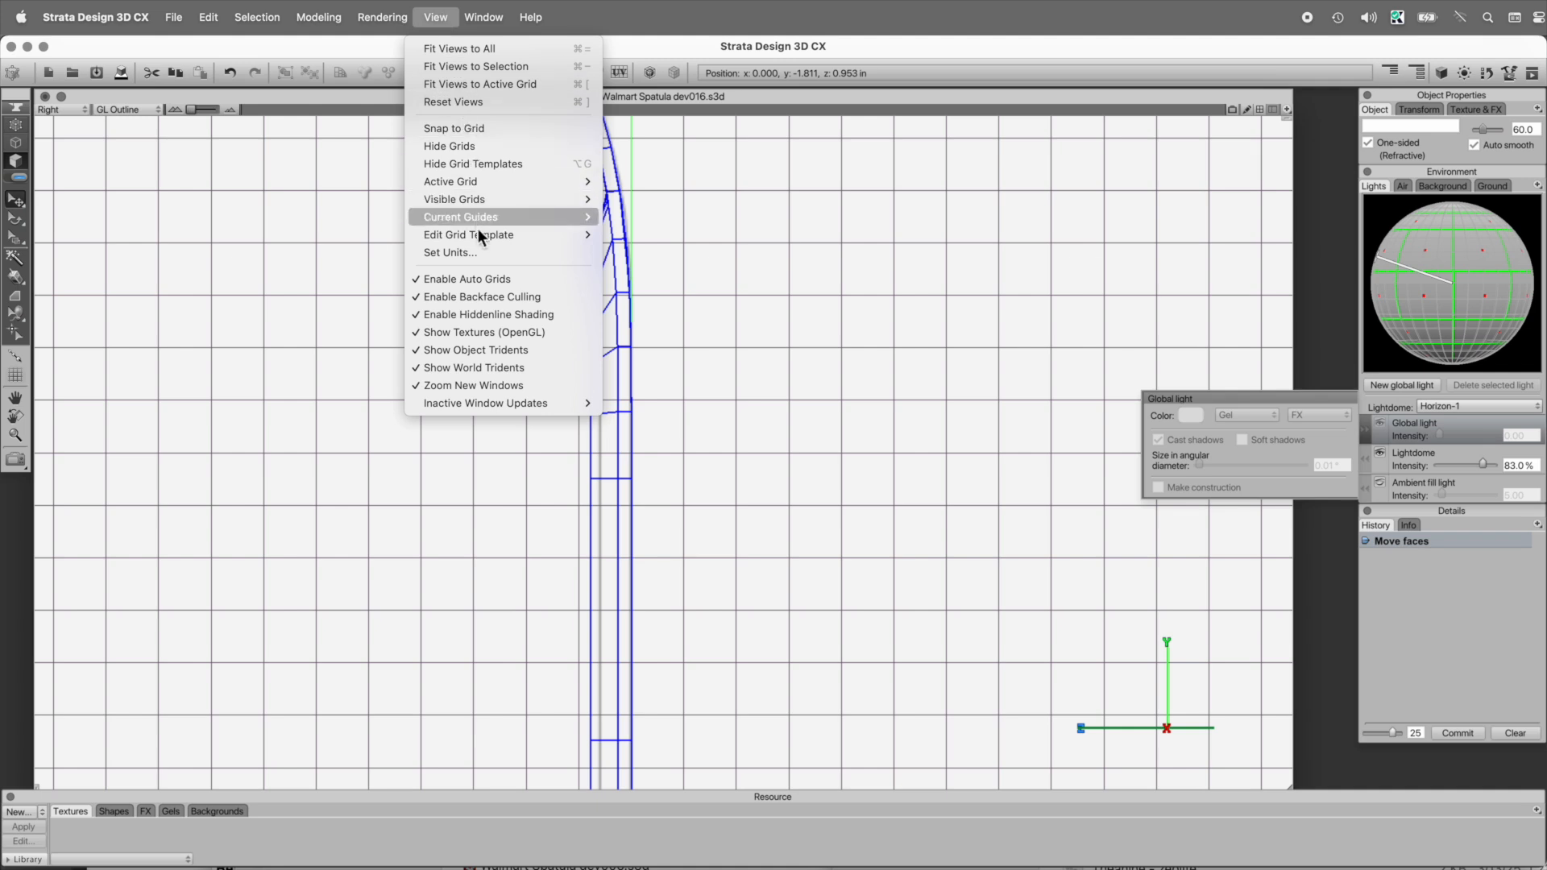
pyautogui.moveTo(477, 232)
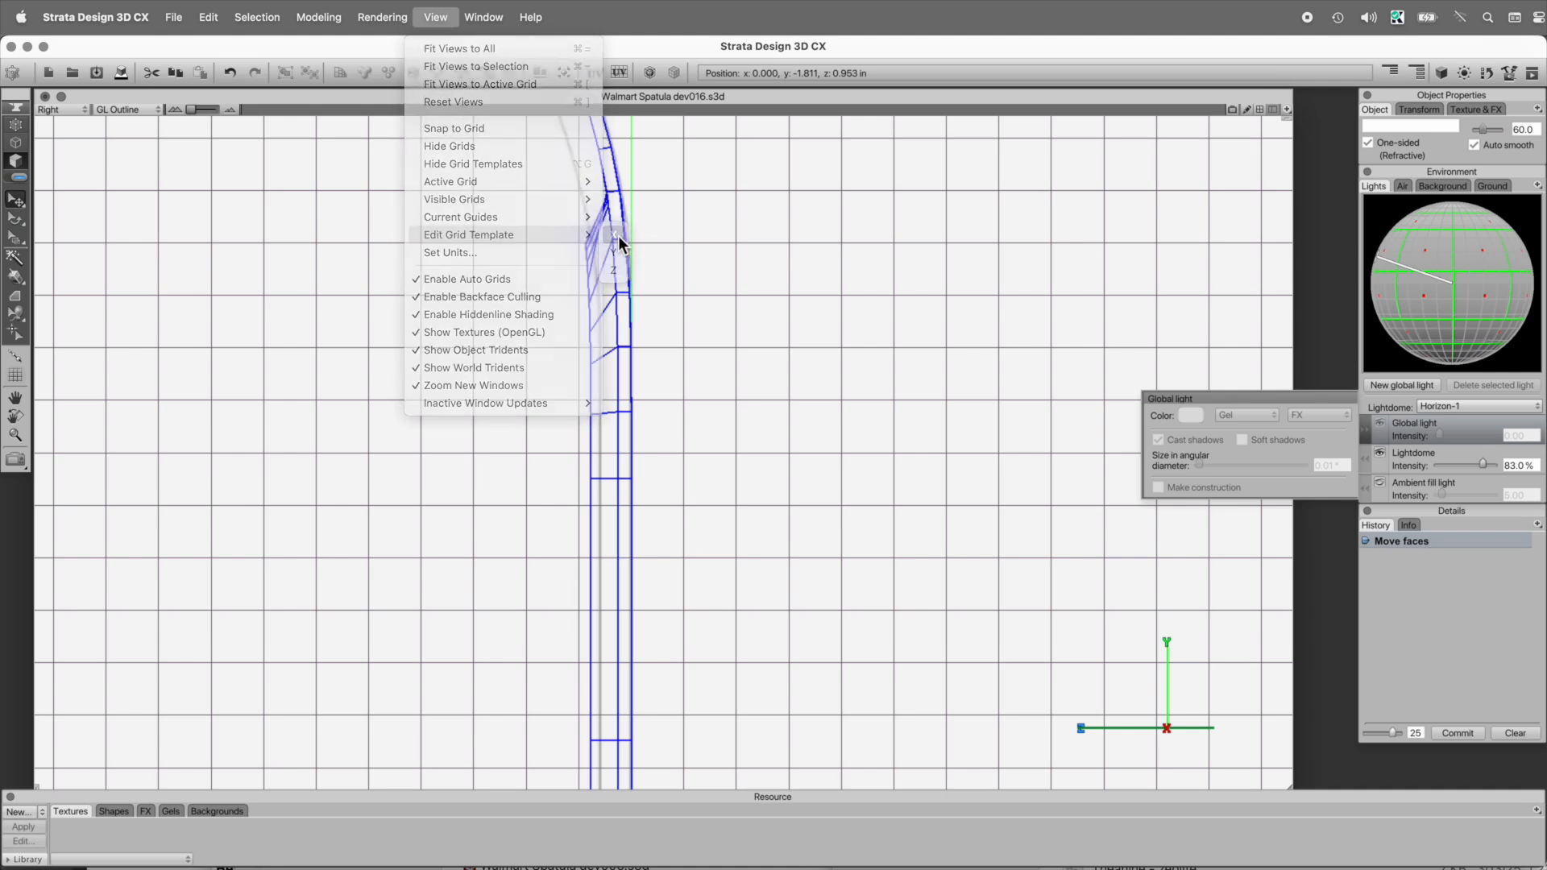
pyautogui.click(616, 235)
pyautogui.click(654, 403)
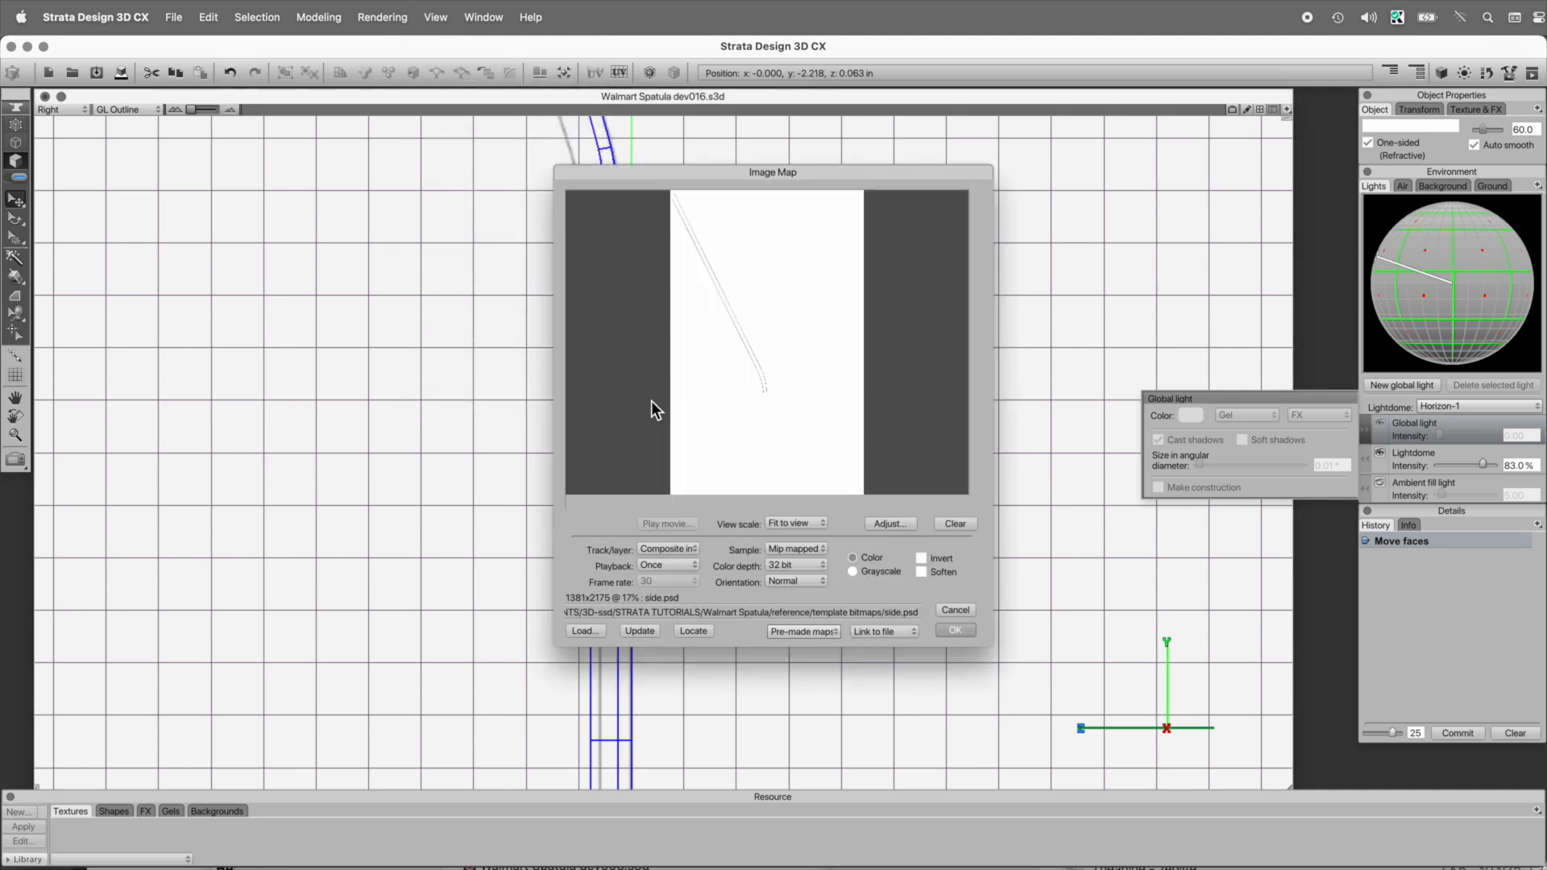
pyautogui.press('Return')
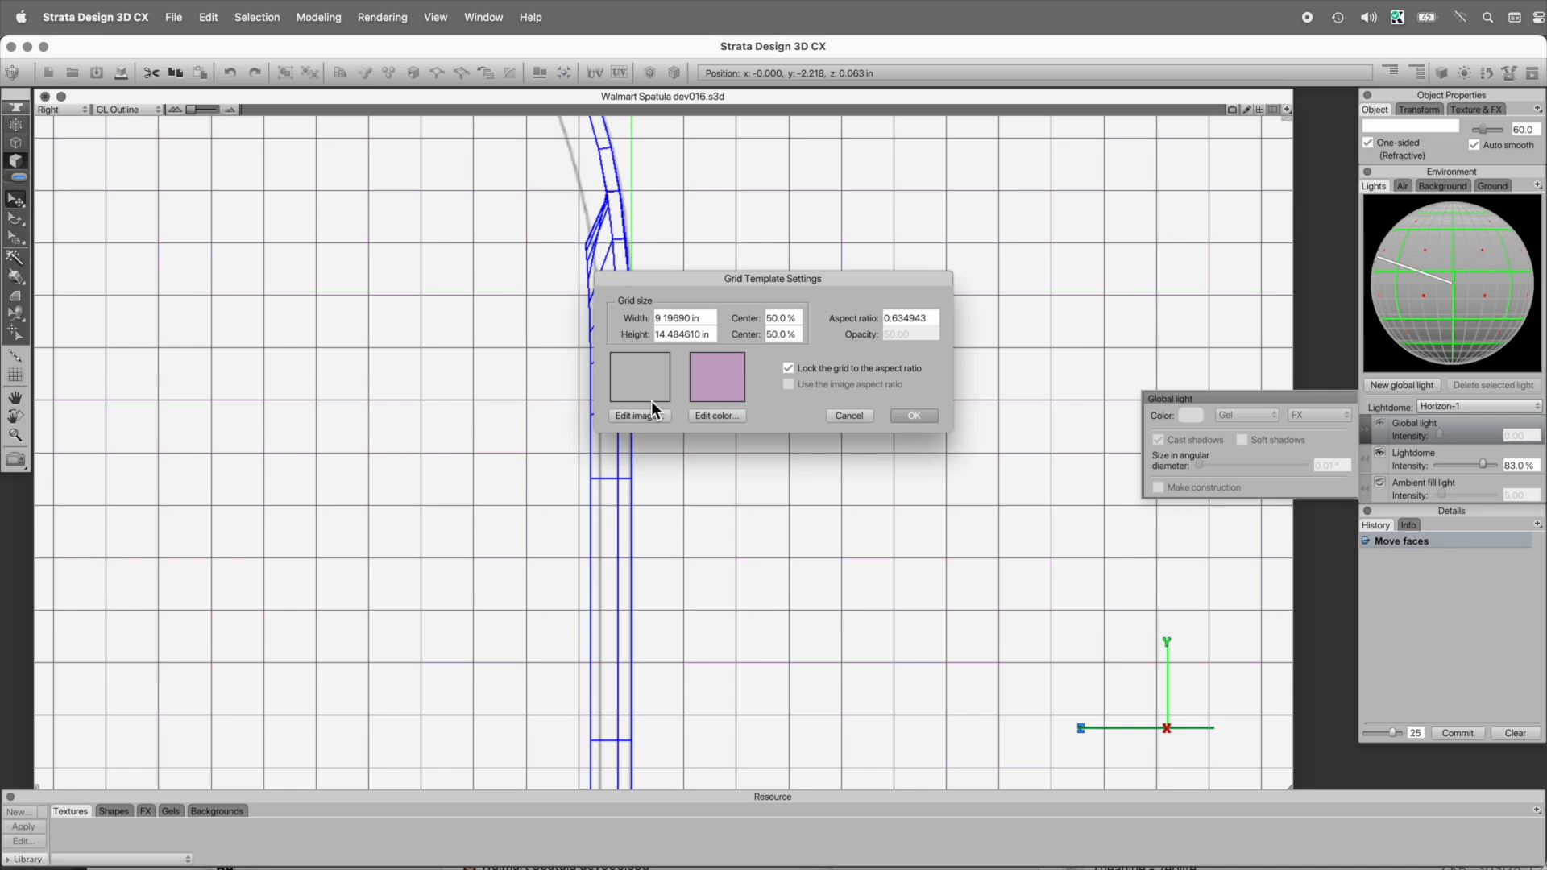
pyautogui.press('Return')
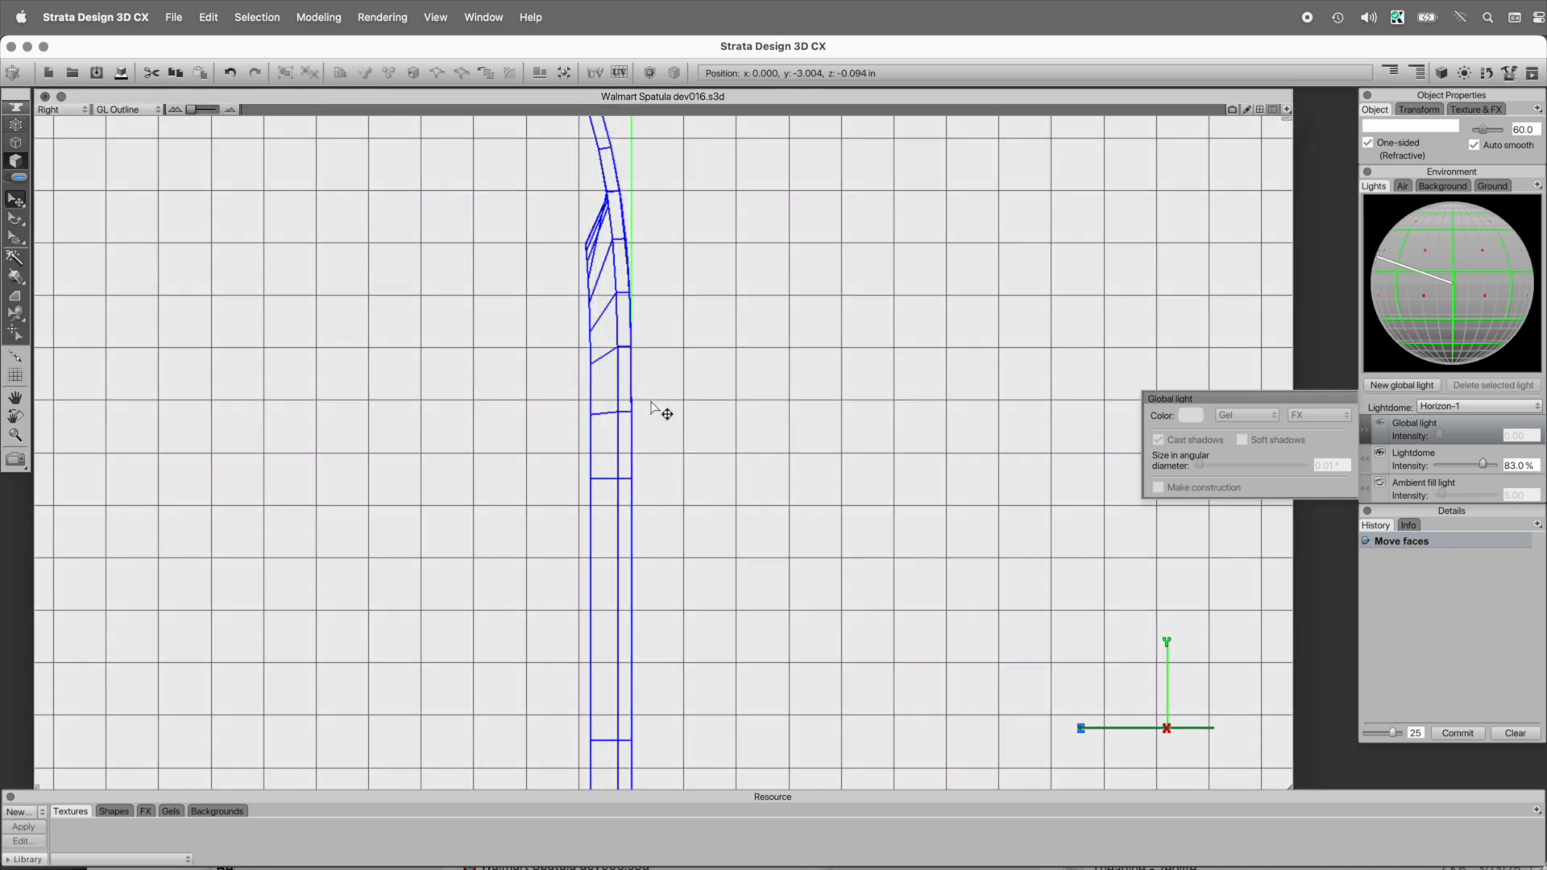
pyautogui.press('super+space')
pyautogui.keyDown('super'); pyautogui.moveTo(369, 167); pyautogui.dragTo(851, 680); pyautogui.keyUp('super')
pyautogui.press('alt+super+space')
pyautogui.keyDown('alt'); pyautogui.keyDown('super'); pyautogui.click(815, 574); pyautogui.keyUp('super'); pyautogui.keyUp('alt')
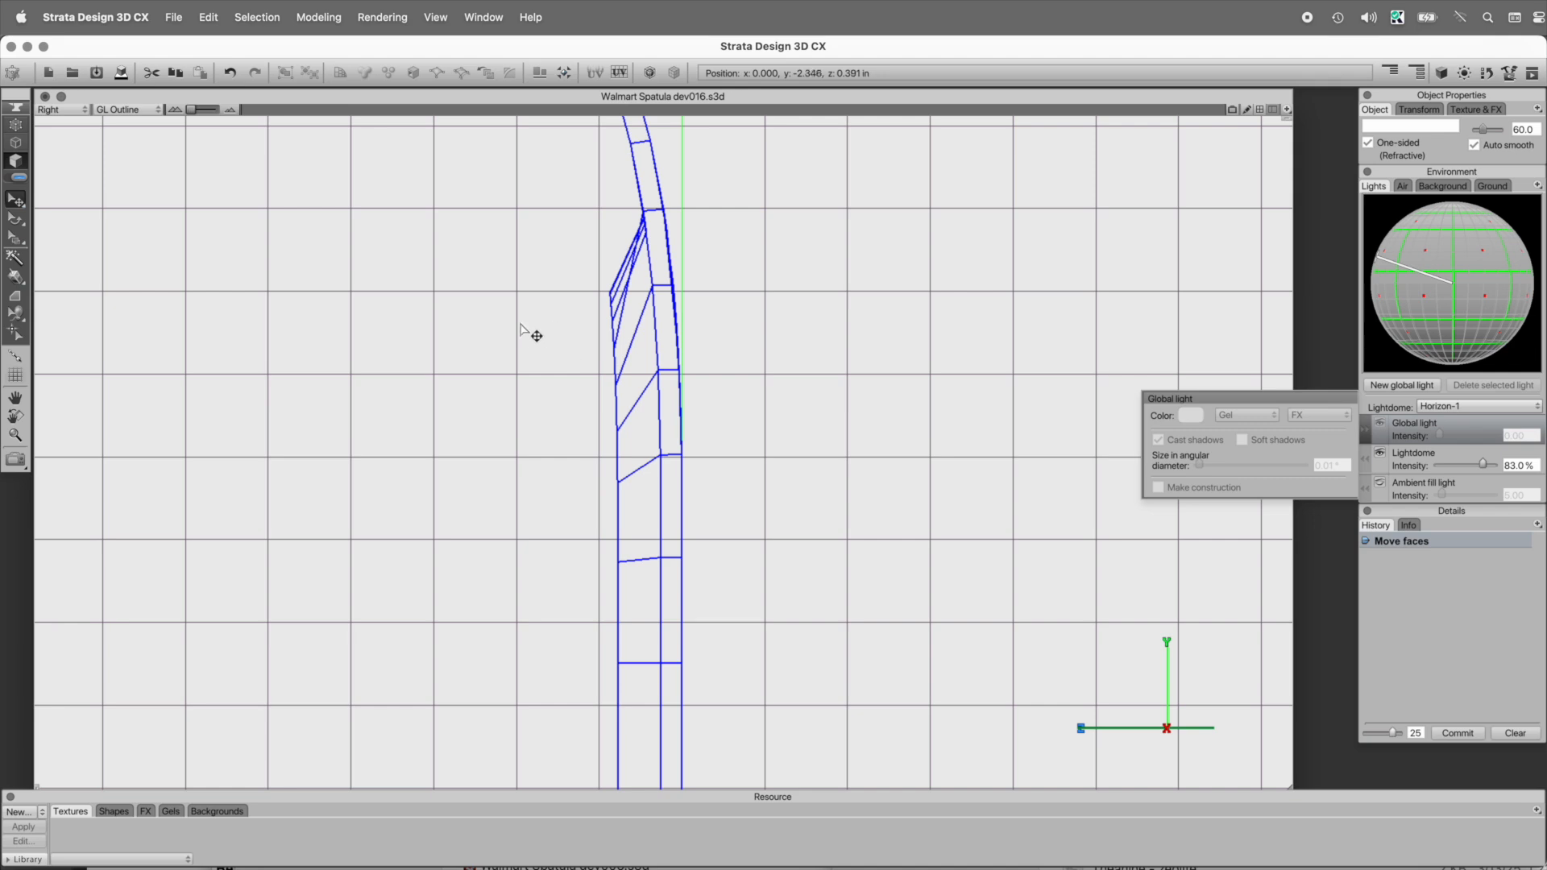
# - Select the raised central panel's vertices, add a guide through the lowest row's center vertex, and prepare to scale in Right view
pyautogui.click(15, 124)
pyautogui.moveTo(563, 251); pyautogui.dragTo(640, 721)
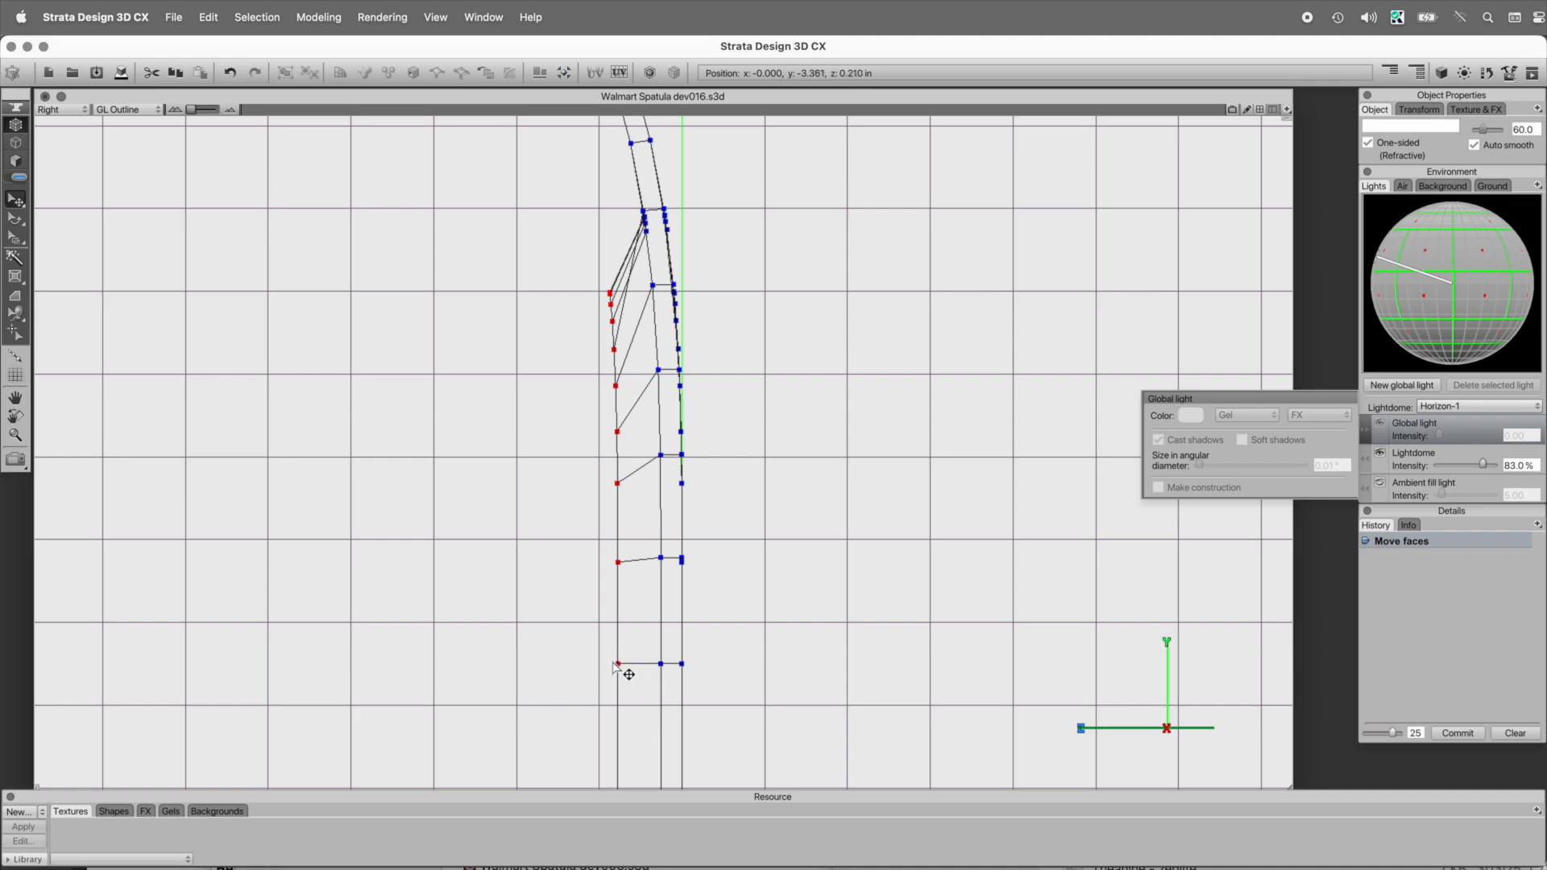
pyautogui.moveTo(625, 695); pyautogui.dragTo(719, 708)
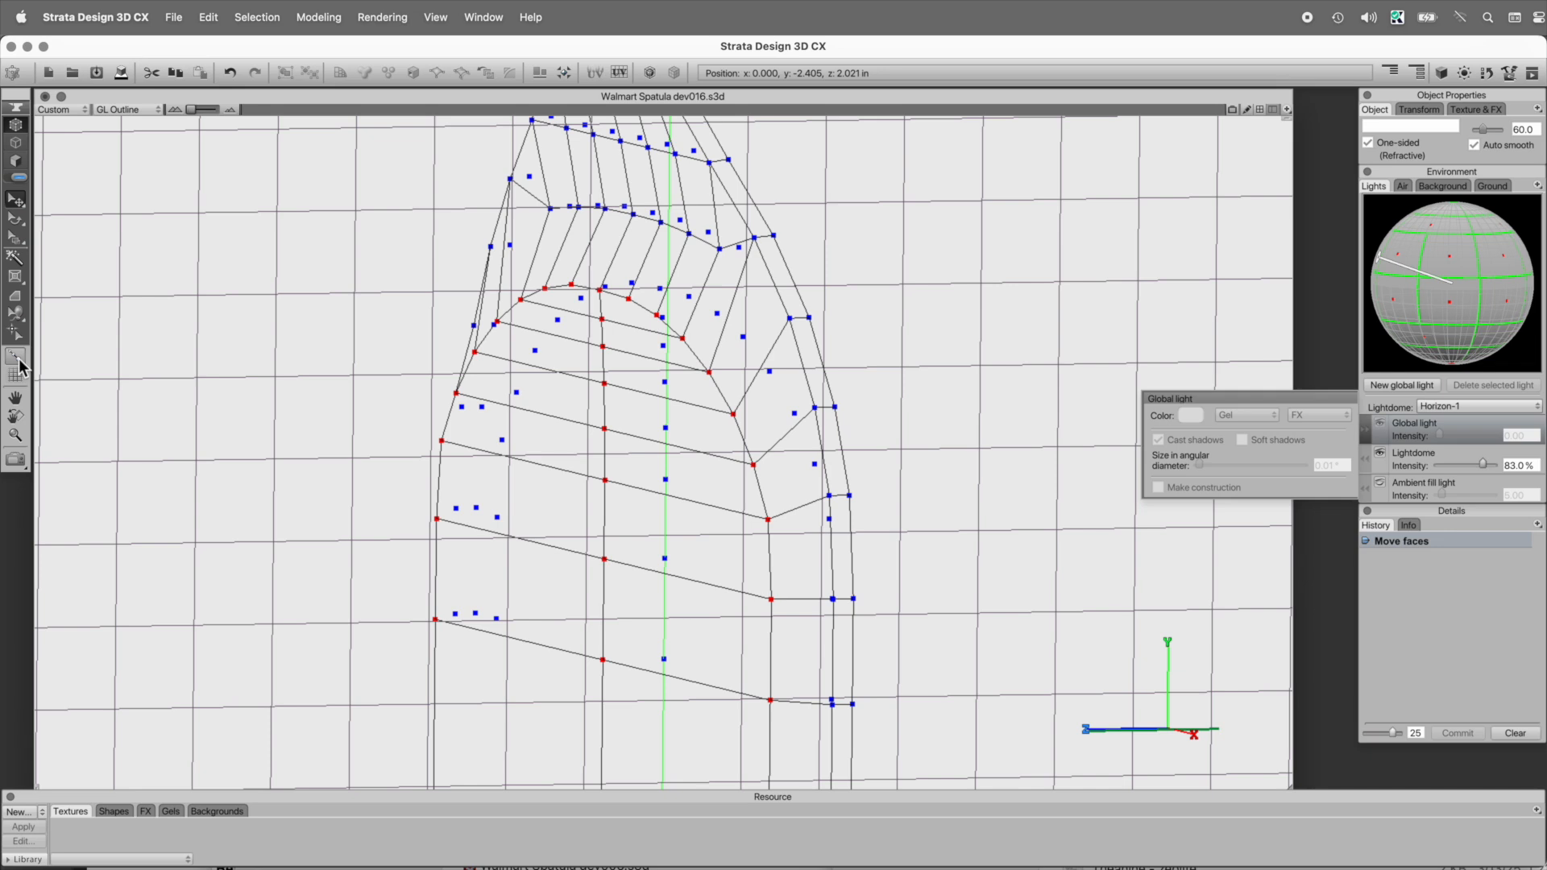
pyautogui.click(15, 356)
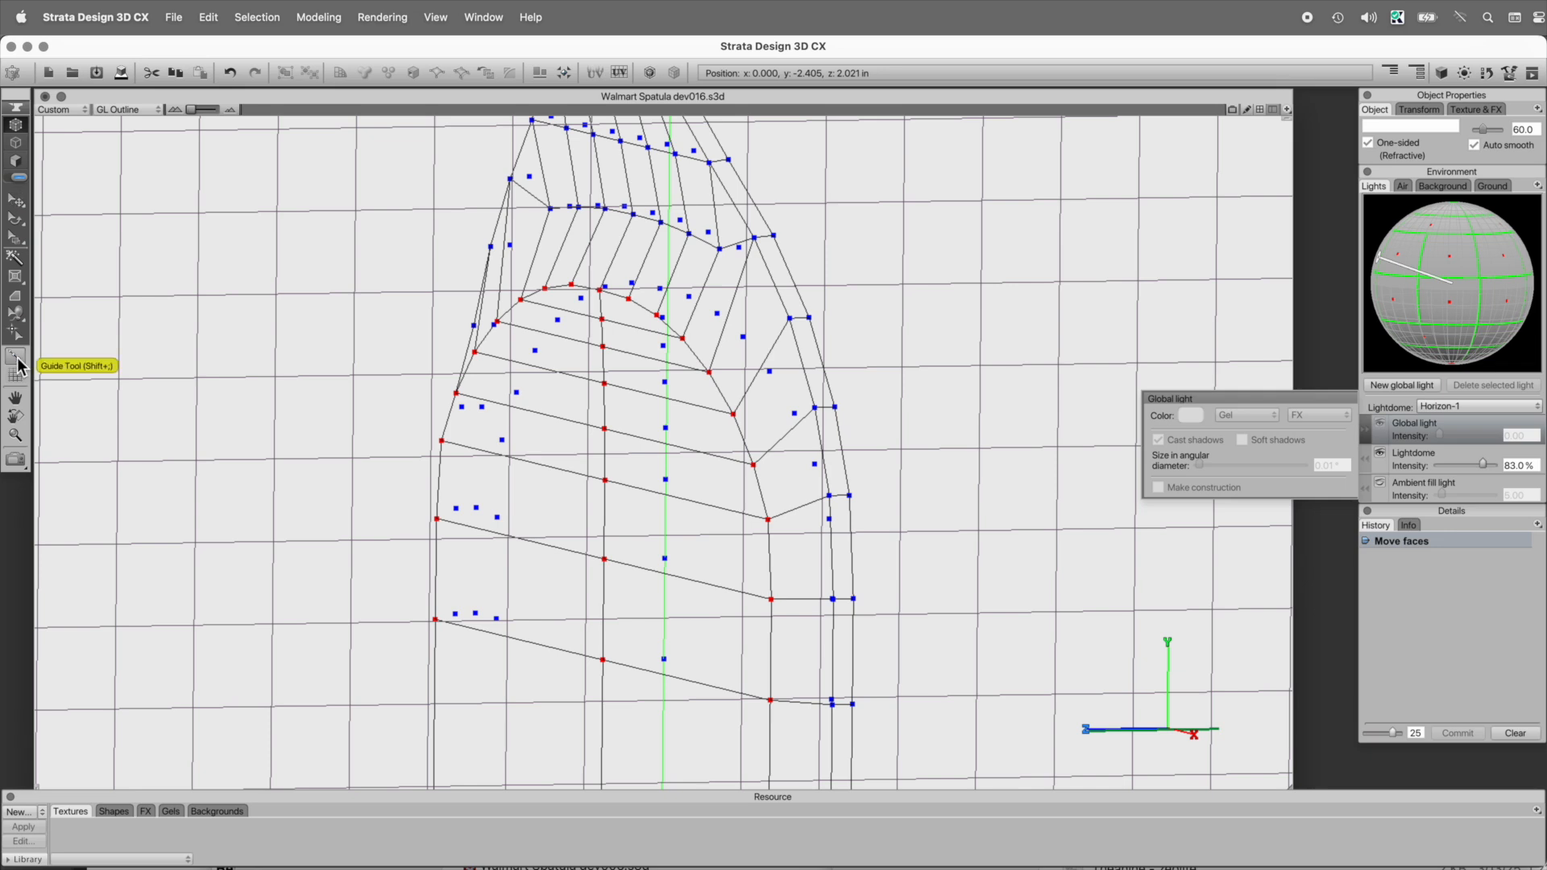
pyautogui.click(602, 660)
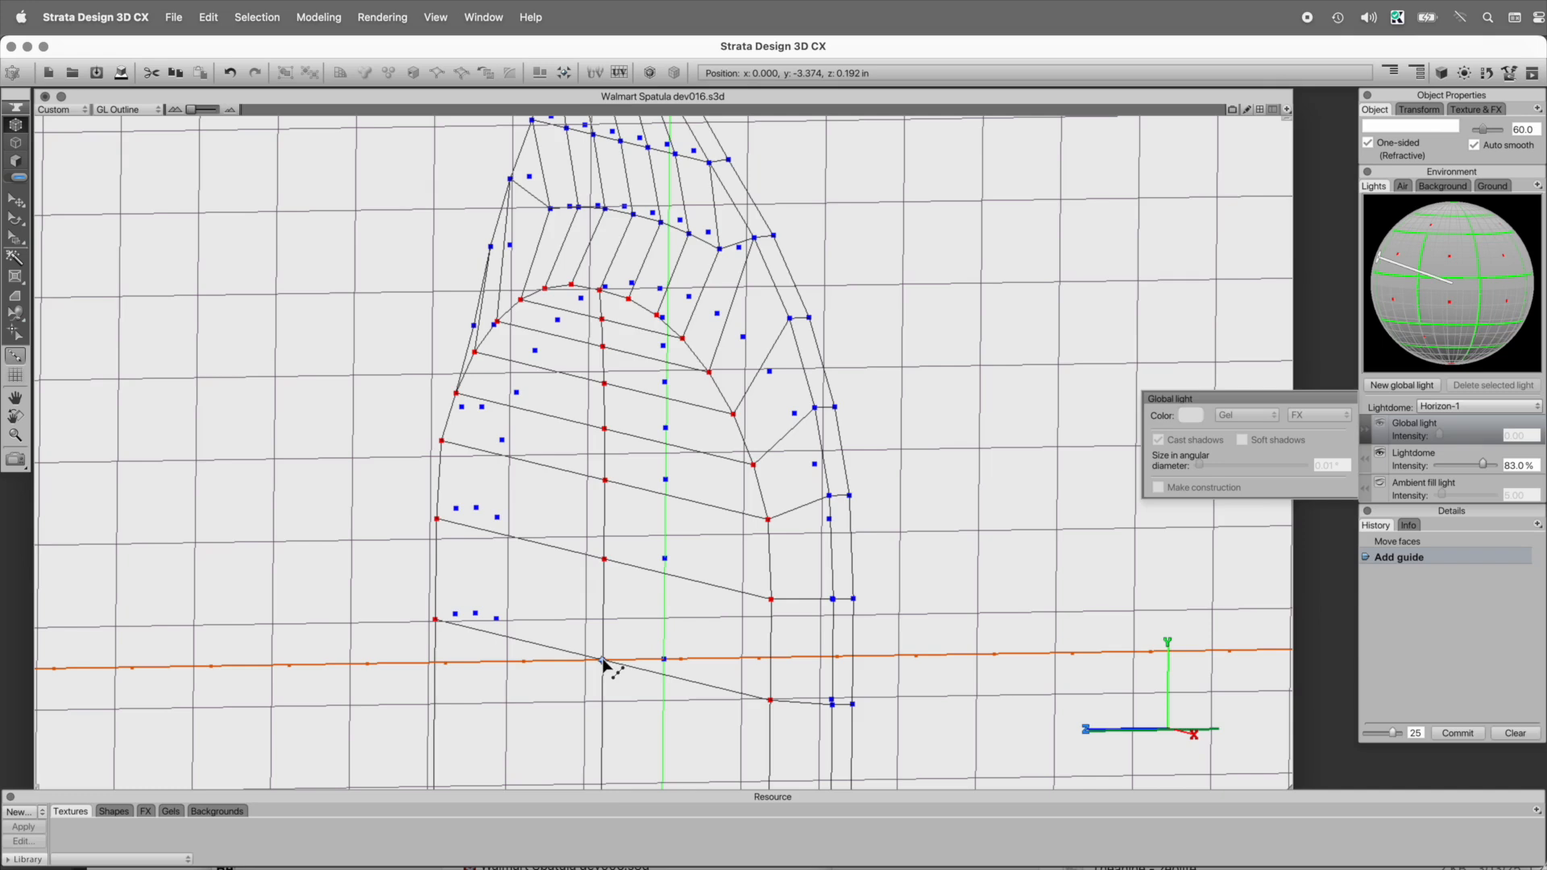
pyautogui.press('6')
pyautogui.click(16, 239)
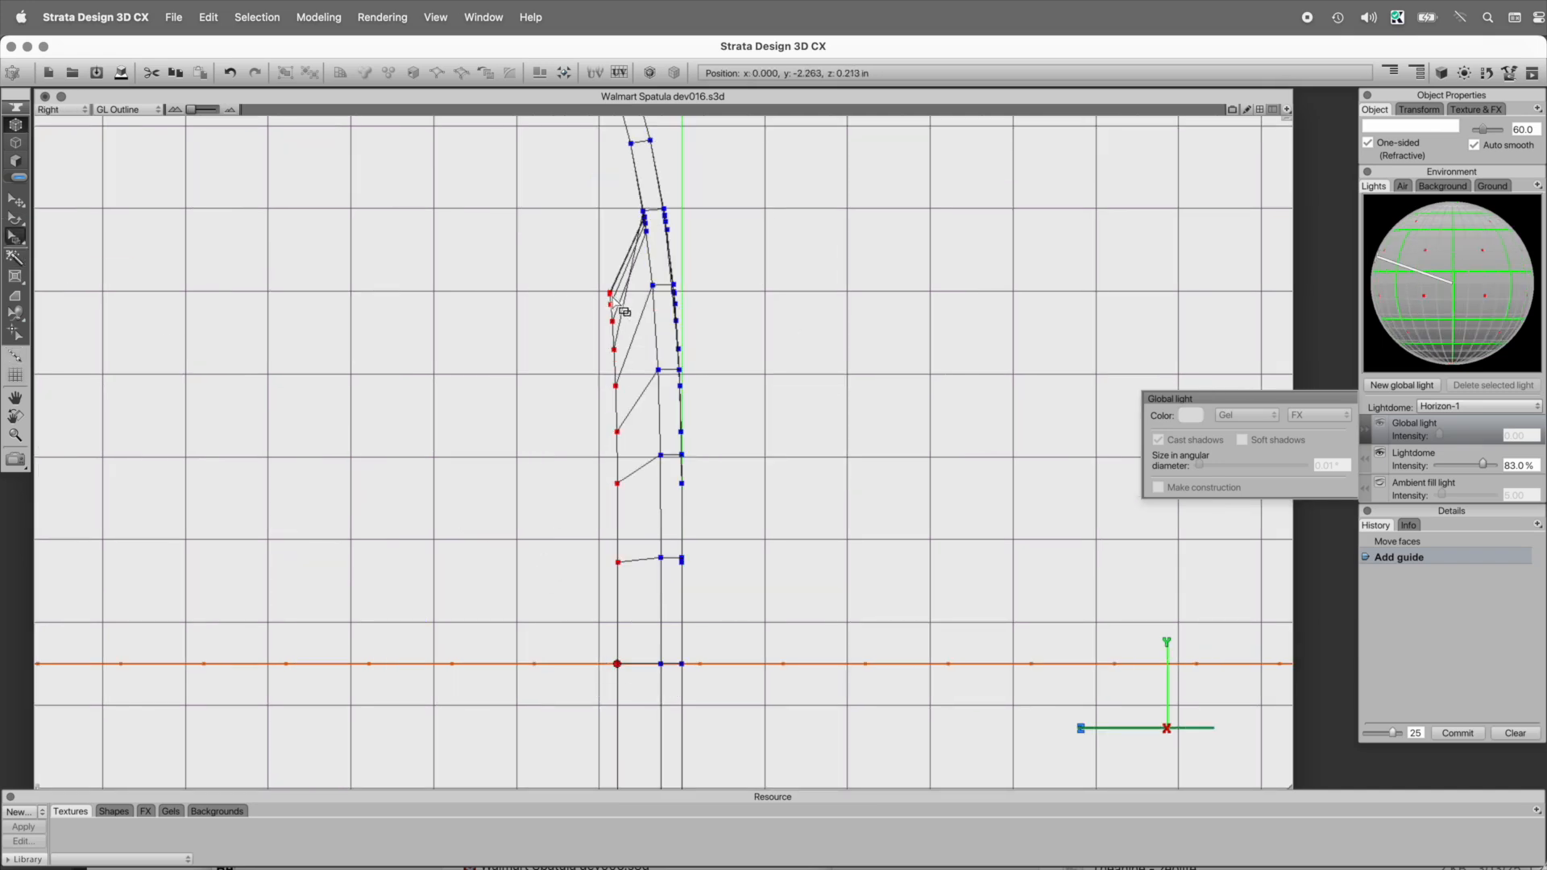
# - Try scaling the selected panel vertices from the guide point and undo both attempts
pyautogui.moveTo(610, 301); pyautogui.dragTo(575, 303)
pyautogui.press('super+z')
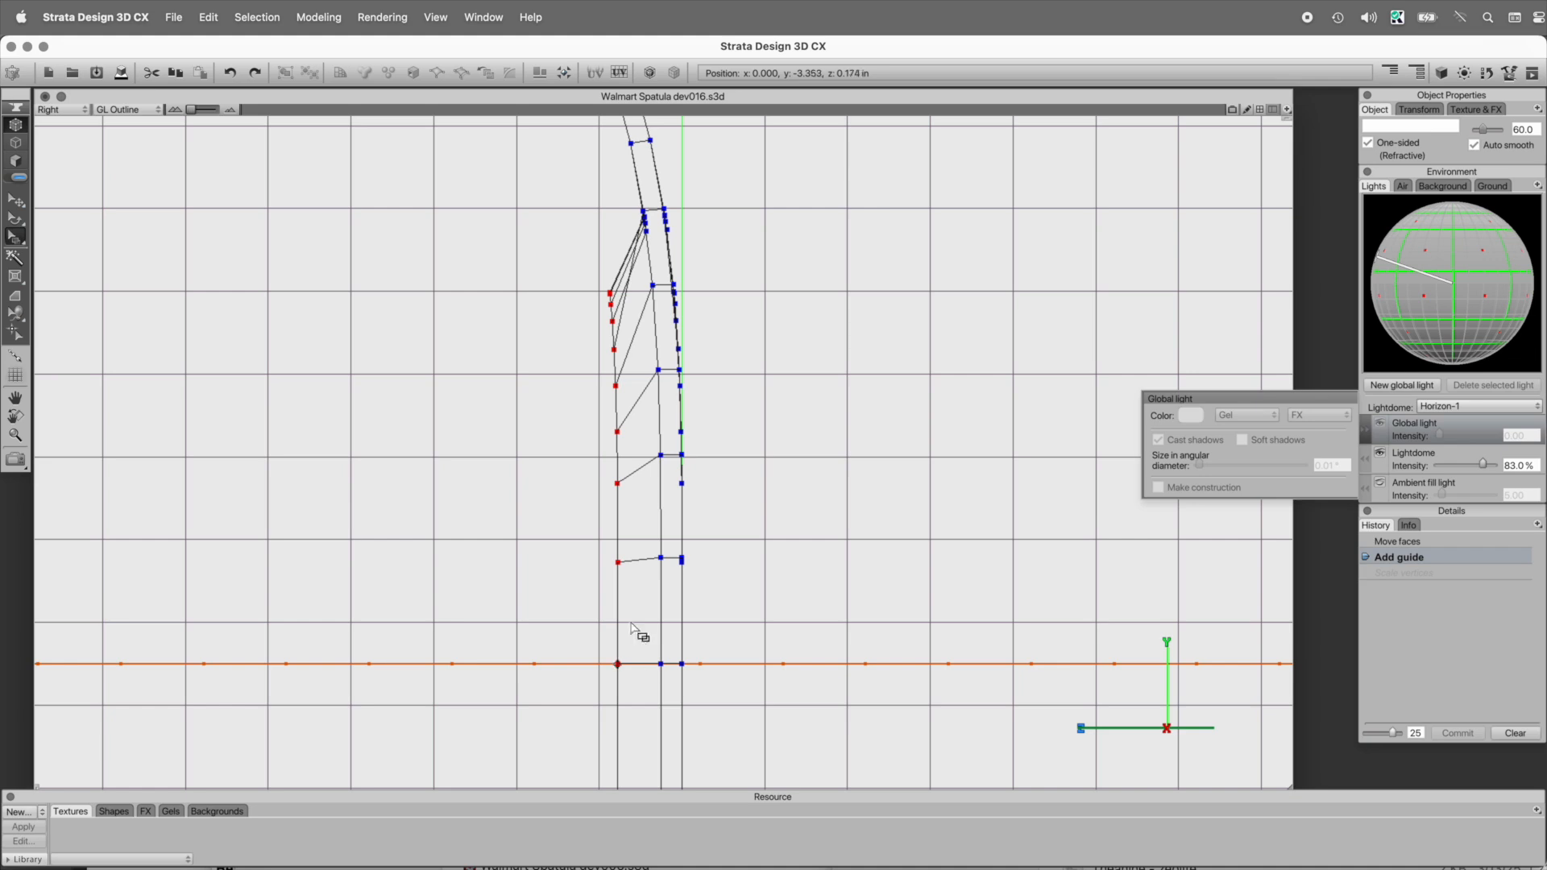
pyautogui.moveTo(610, 295); pyautogui.dragTo(595, 297)
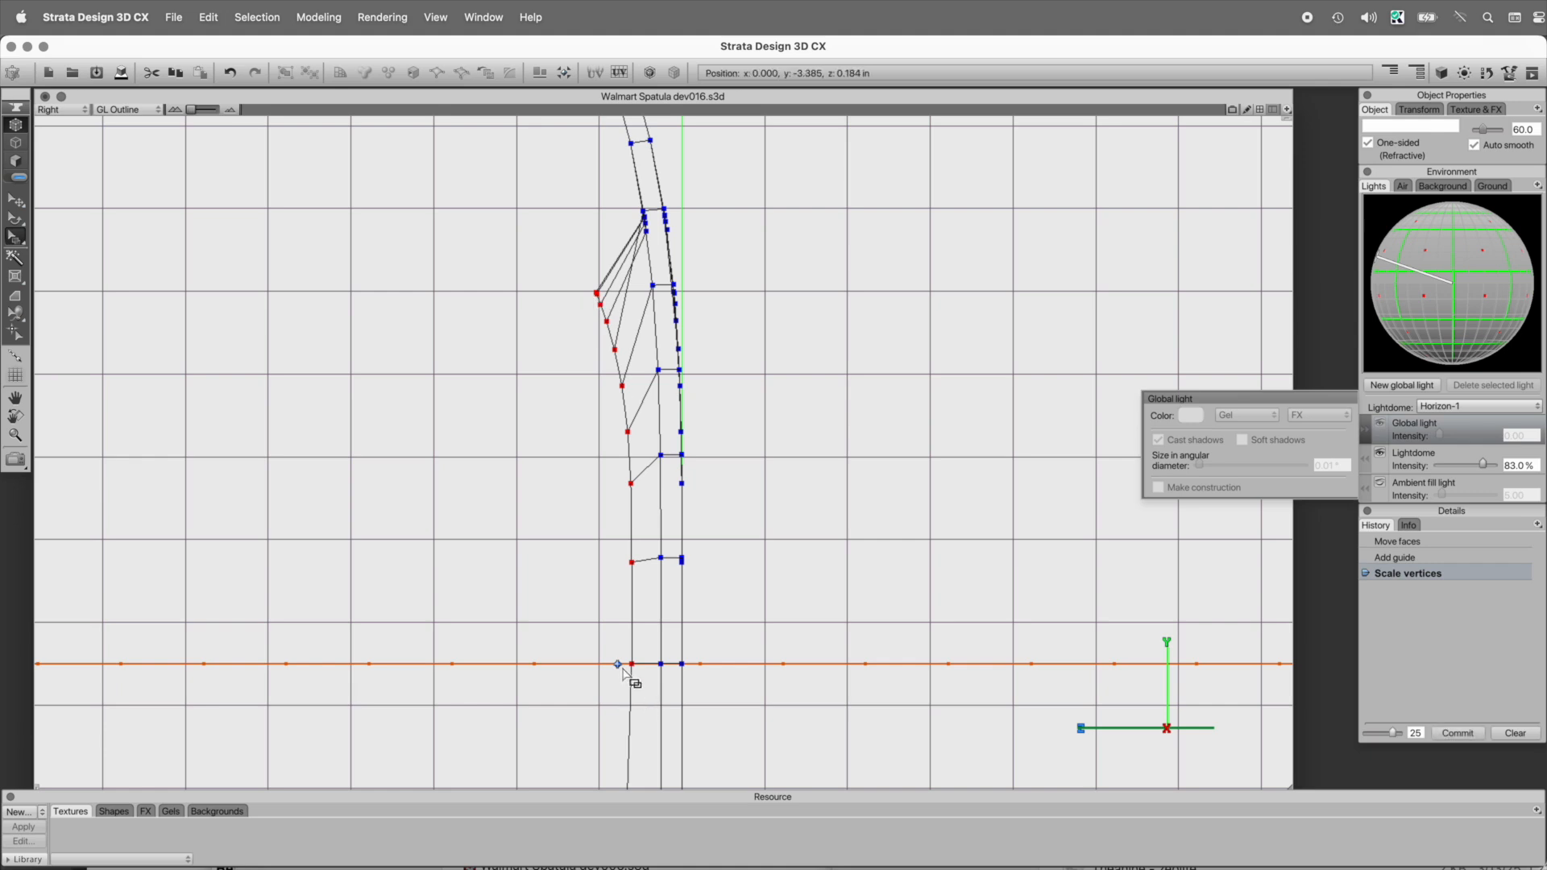
pyautogui.press('super+z')
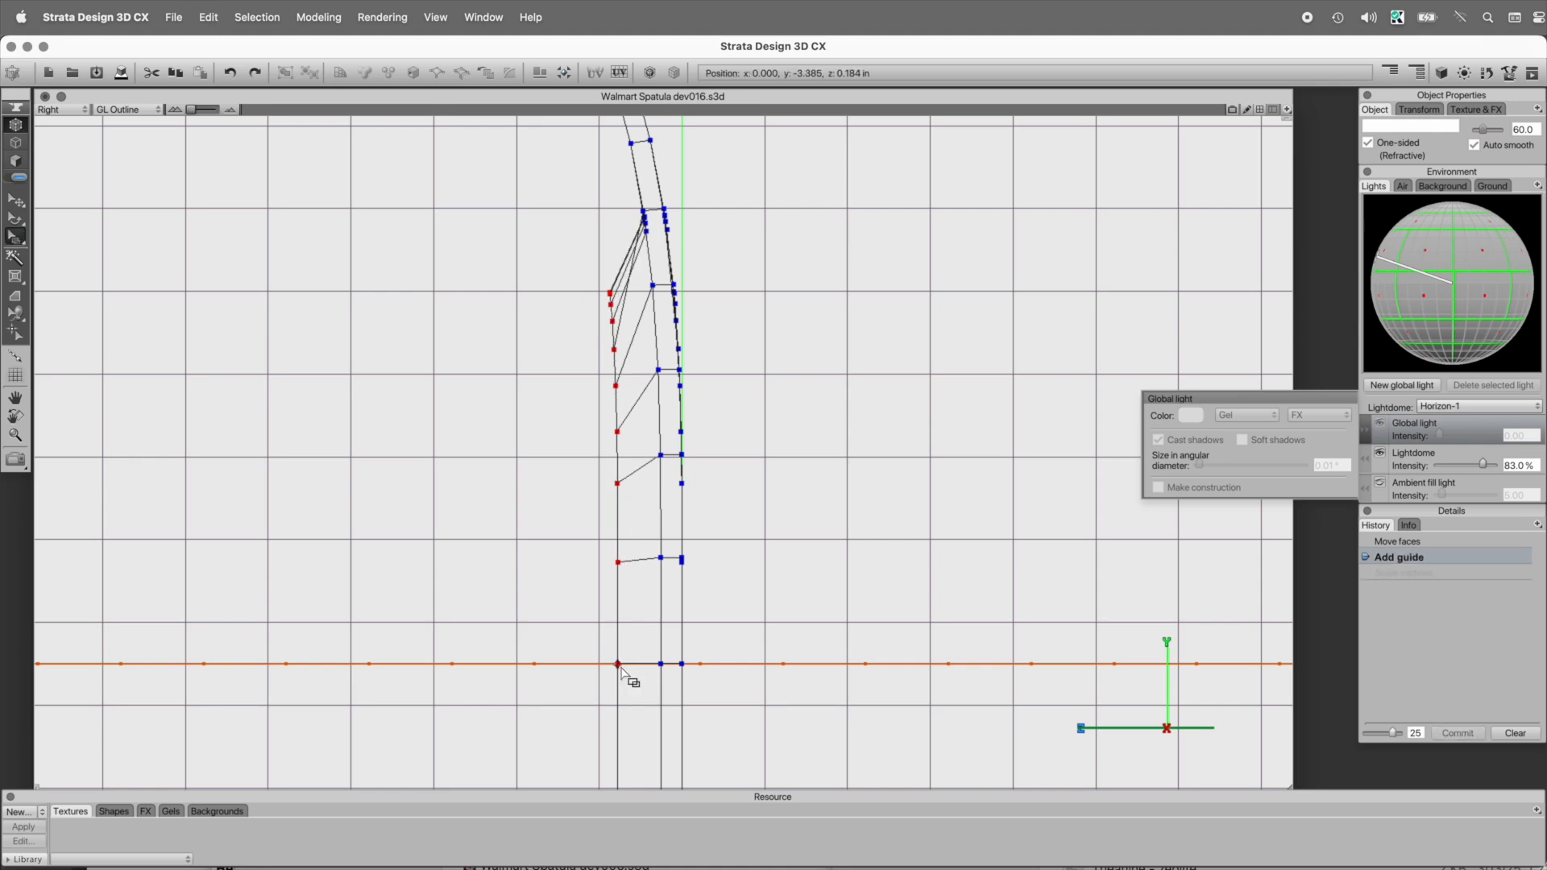
# - Scale the selected panel vertices outward from the relocated guide and save the file as the next version, dev017
pyautogui.hotkey('shift', '.')
pyautogui.moveTo(611, 296); pyautogui.dragTo(571, 287)
pyautogui.press('super+alt+s')
# - Show the mesh in hidden-line shading, clear the vertex selection and examine the neck and shoulder
pyautogui.press('space')
pyautogui.keyDown('alt'); pyautogui.keyDown('super'); pyautogui.click(604, 359); pyautogui.keyUp('super'); pyautogui.keyUp('alt')
pyautogui.keyDown('alt'); pyautogui.keyDown('super'); pyautogui.click(590, 393); pyautogui.keyUp('super'); pyautogui.keyUp('alt')
pyautogui.keyDown('alt'); pyautogui.moveTo(635, 404); pyautogui.dragTo(810, 442); pyautogui.keyUp('alt')
pyautogui.press('super+y')
pyautogui.moveTo(808, 345); pyautogui.dragTo(809, 517)
pyautogui.keyDown('super'); pyautogui.click(679, 469); pyautogui.keyUp('super')
pyautogui.keyDown('alt'); pyautogui.moveTo(776, 445); pyautogui.dragTo(847, 492); pyautogui.keyUp('alt')
pyautogui.click(385, 270)
# - Select the front faces of the neck's four central columns down to the shoulder and move them outward along their normals about 0.059 in
pyautogui.click(15, 160)
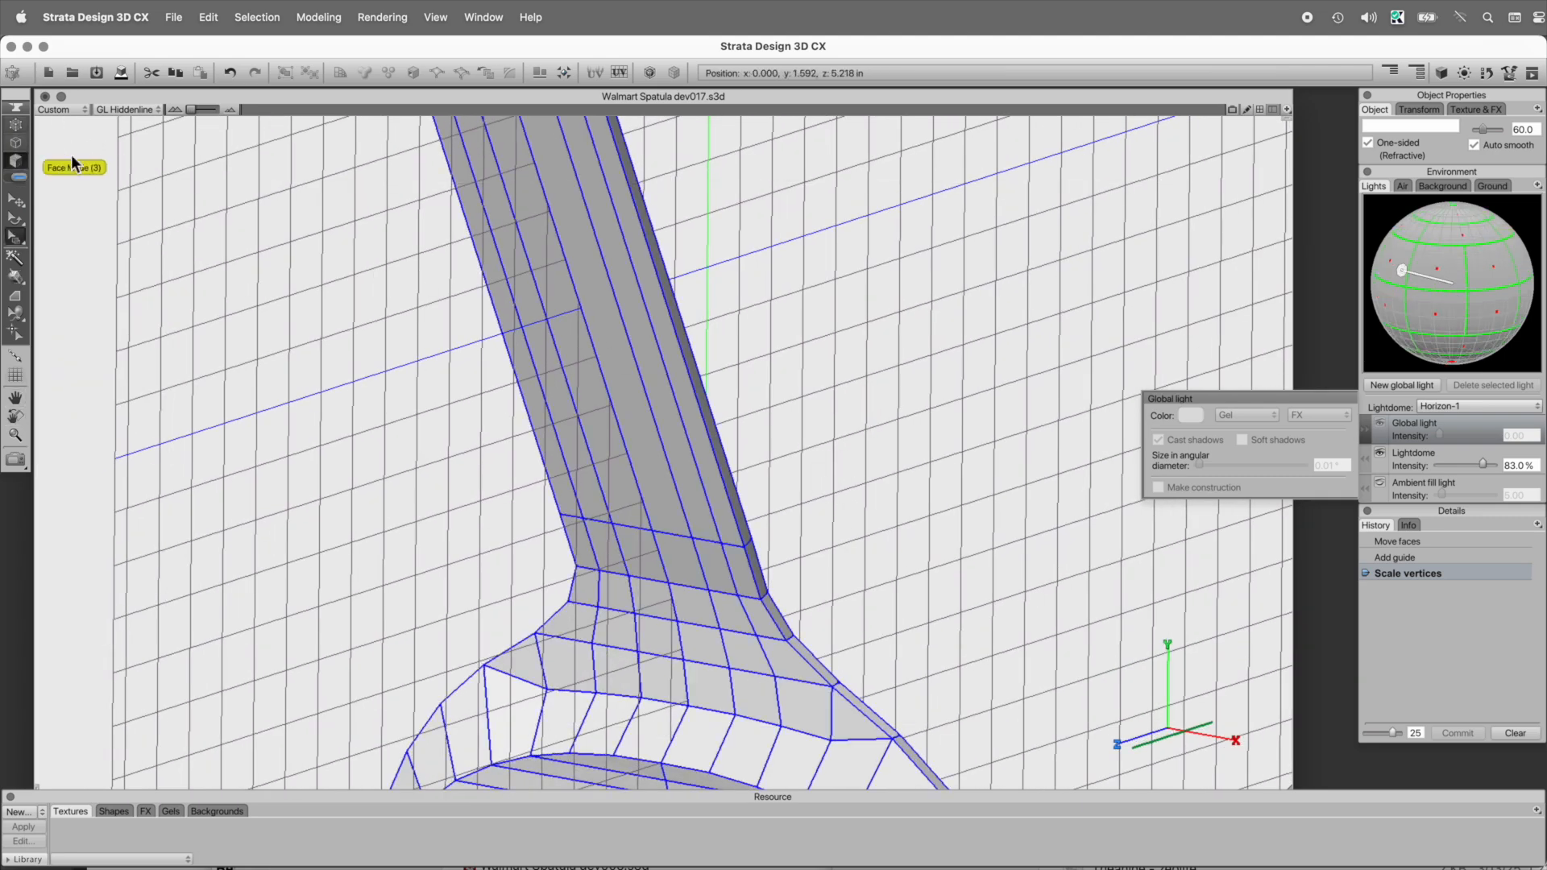
pyautogui.keyDown('alt'); pyautogui.moveTo(753, 449); pyautogui.dragTo(817, 435); pyautogui.keyUp('alt')
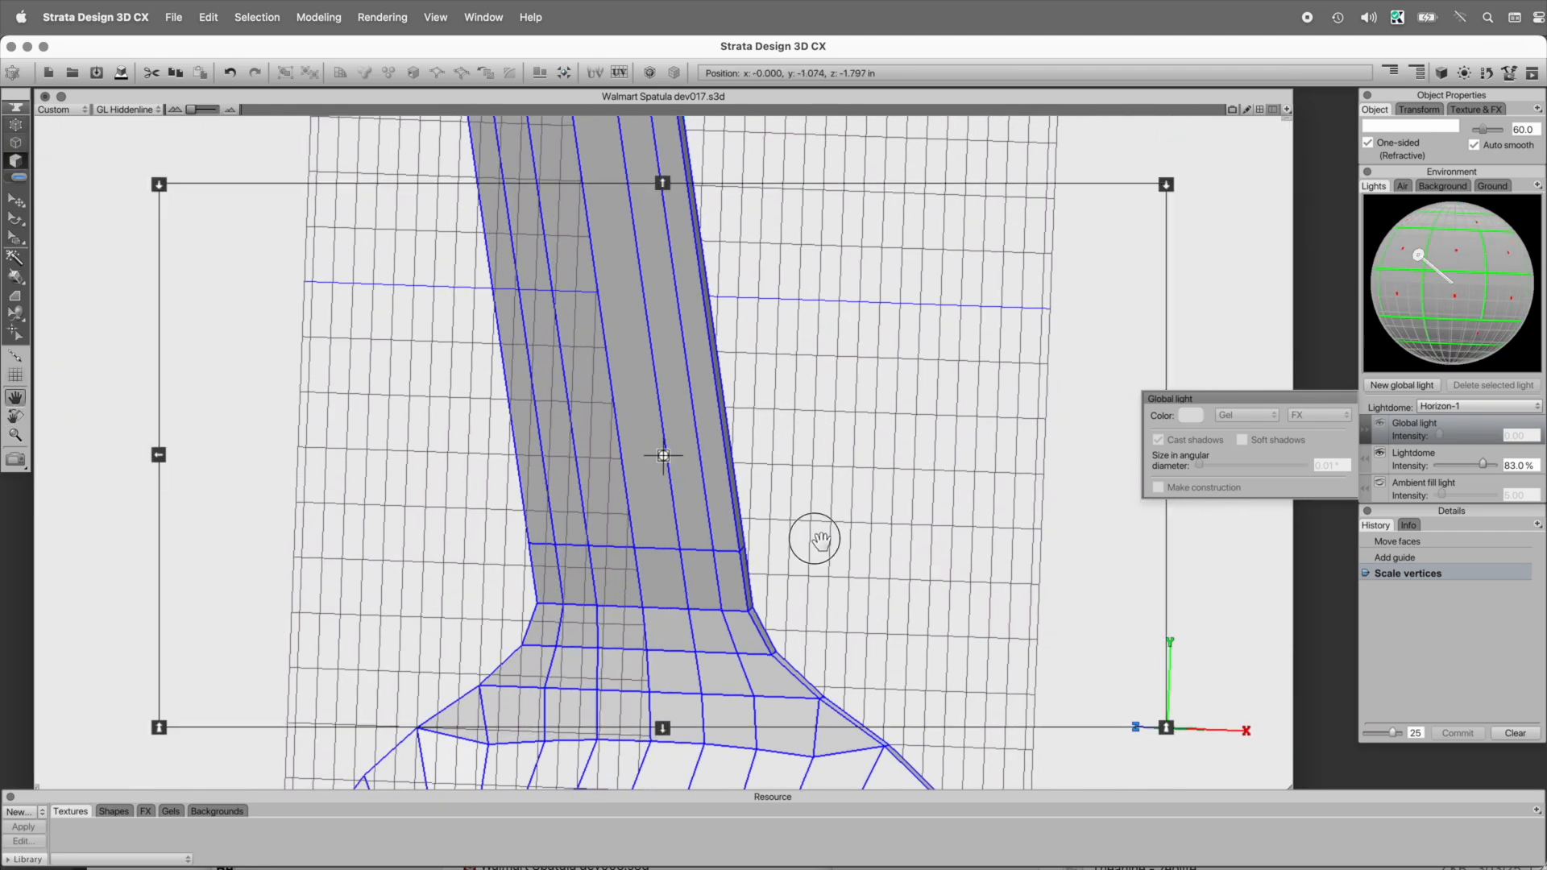
pyautogui.moveTo(821, 539); pyautogui.dragTo(817, 390)
pyautogui.click(18, 200)
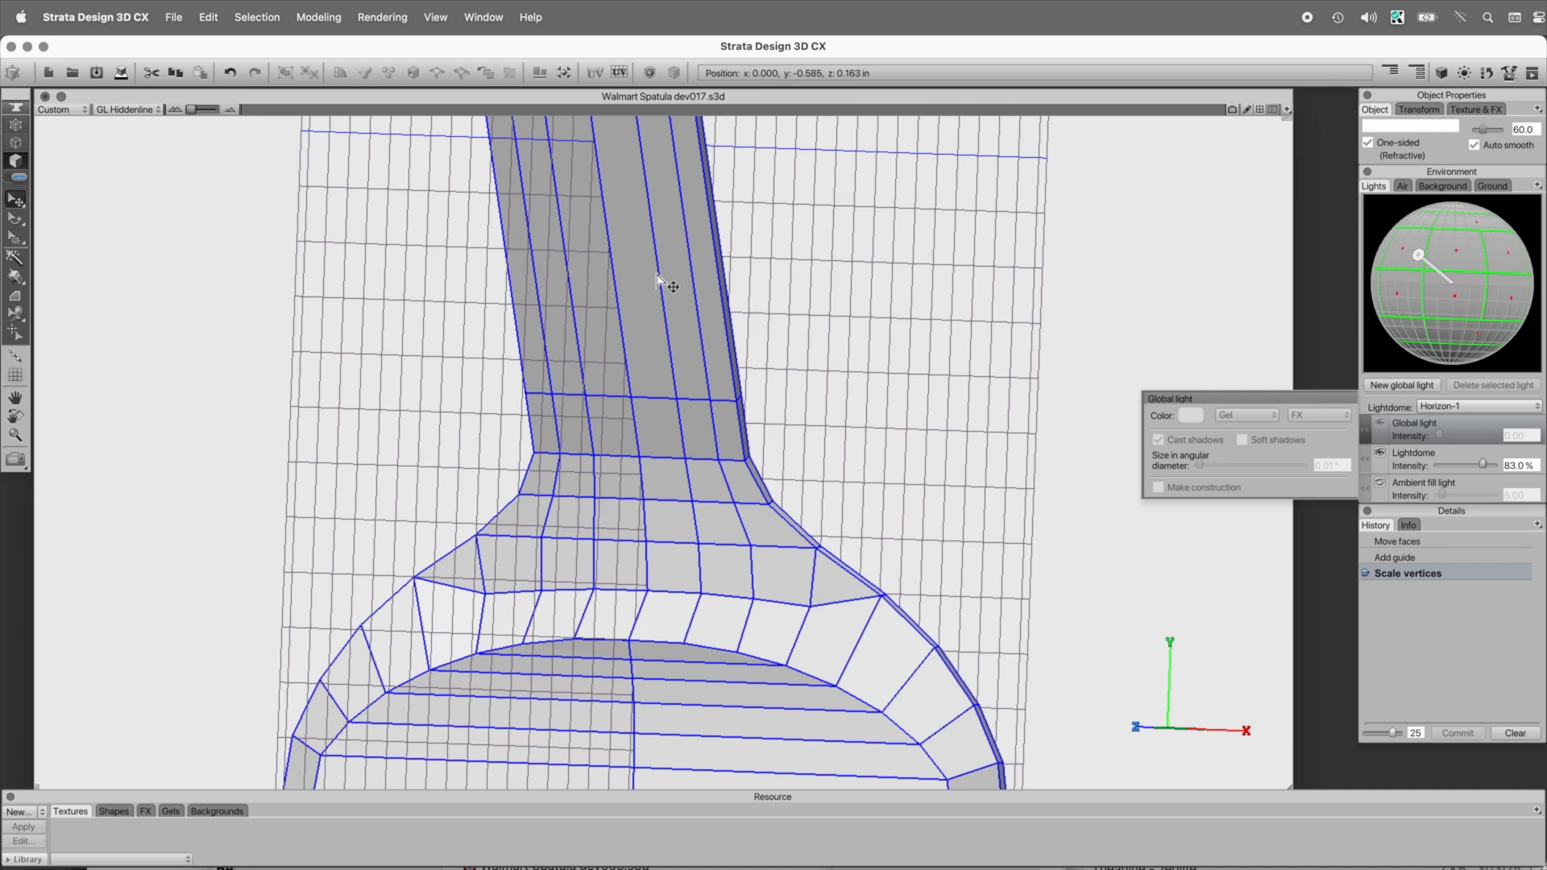
pyautogui.moveTo(601, 291)
pyautogui.mouseDown()
pyautogui.moveTo(615, 542)
pyautogui.moveTo(676, 487)
pyautogui.moveTo(608, 373)
pyautogui.moveTo(580, 493)
pyautogui.moveTo(597, 373)
pyautogui.moveTo(708, 500)
pyautogui.moveTo(725, 568)
pyautogui.mouseUp()
pyautogui.hotkey('alt', 'space')
pyautogui.moveTo(908, 562); pyautogui.dragTo(709, 568)
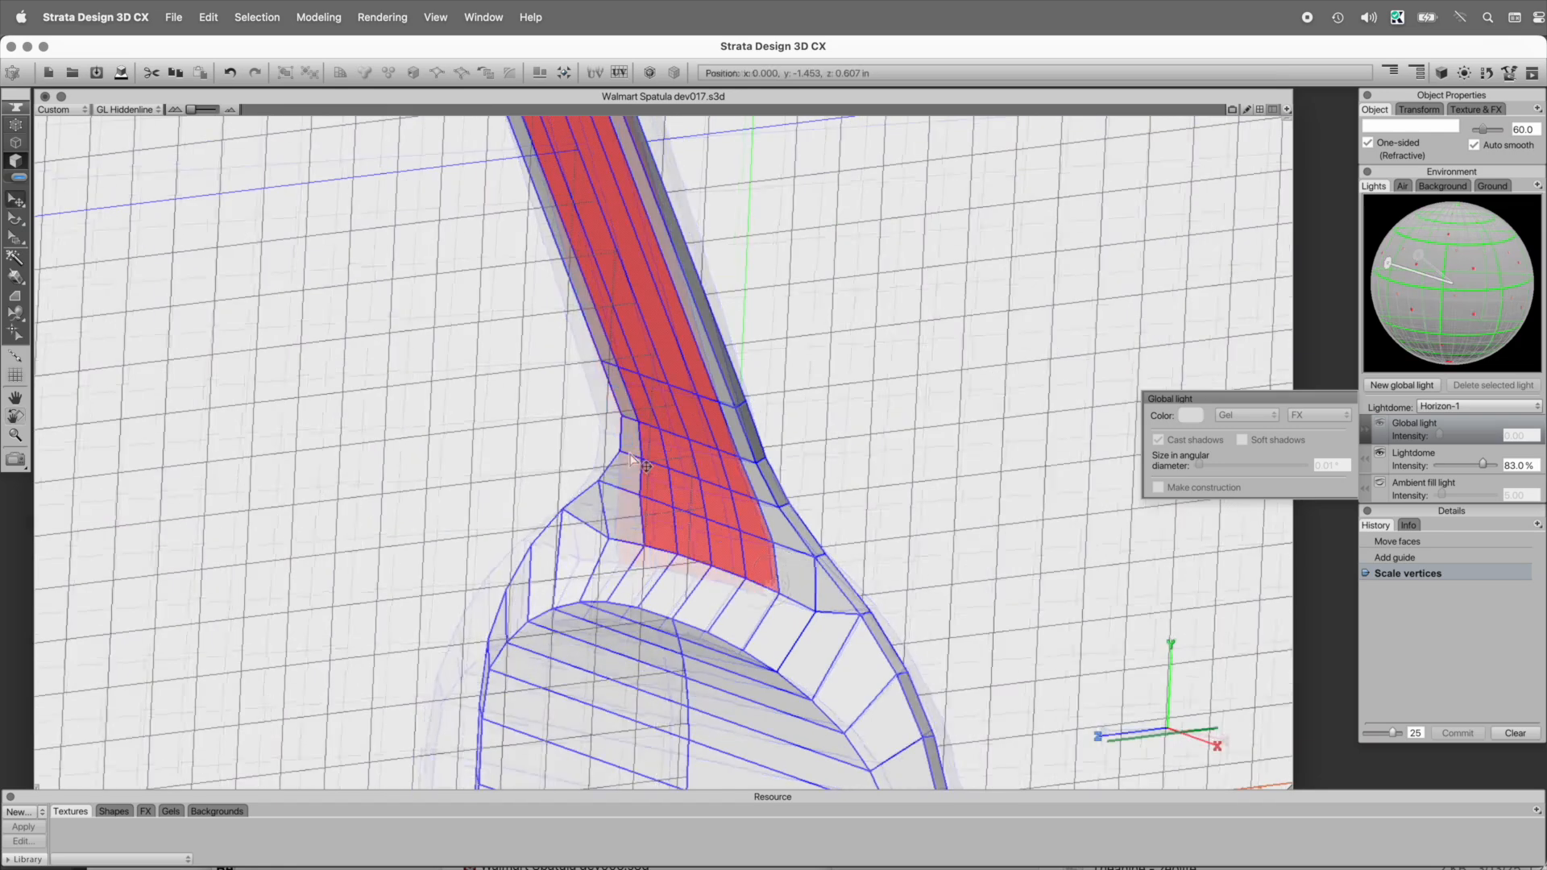
pyautogui.click(15, 197)
pyautogui.moveTo(18, 203); pyautogui.dragTo(143, 201)
pyautogui.press('super+space')
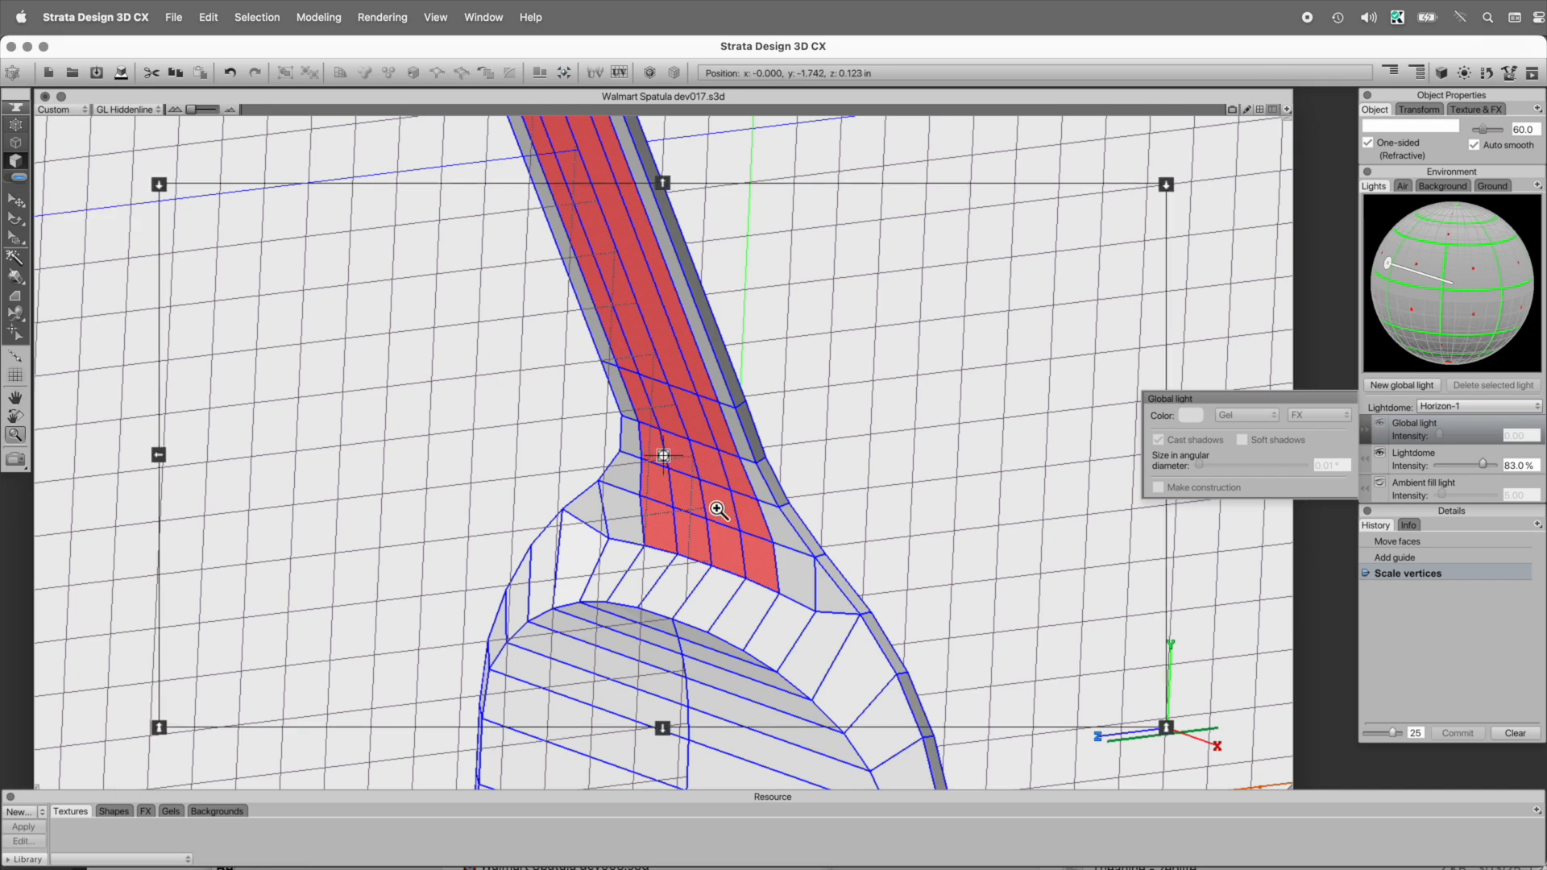
pyautogui.click(717, 513)
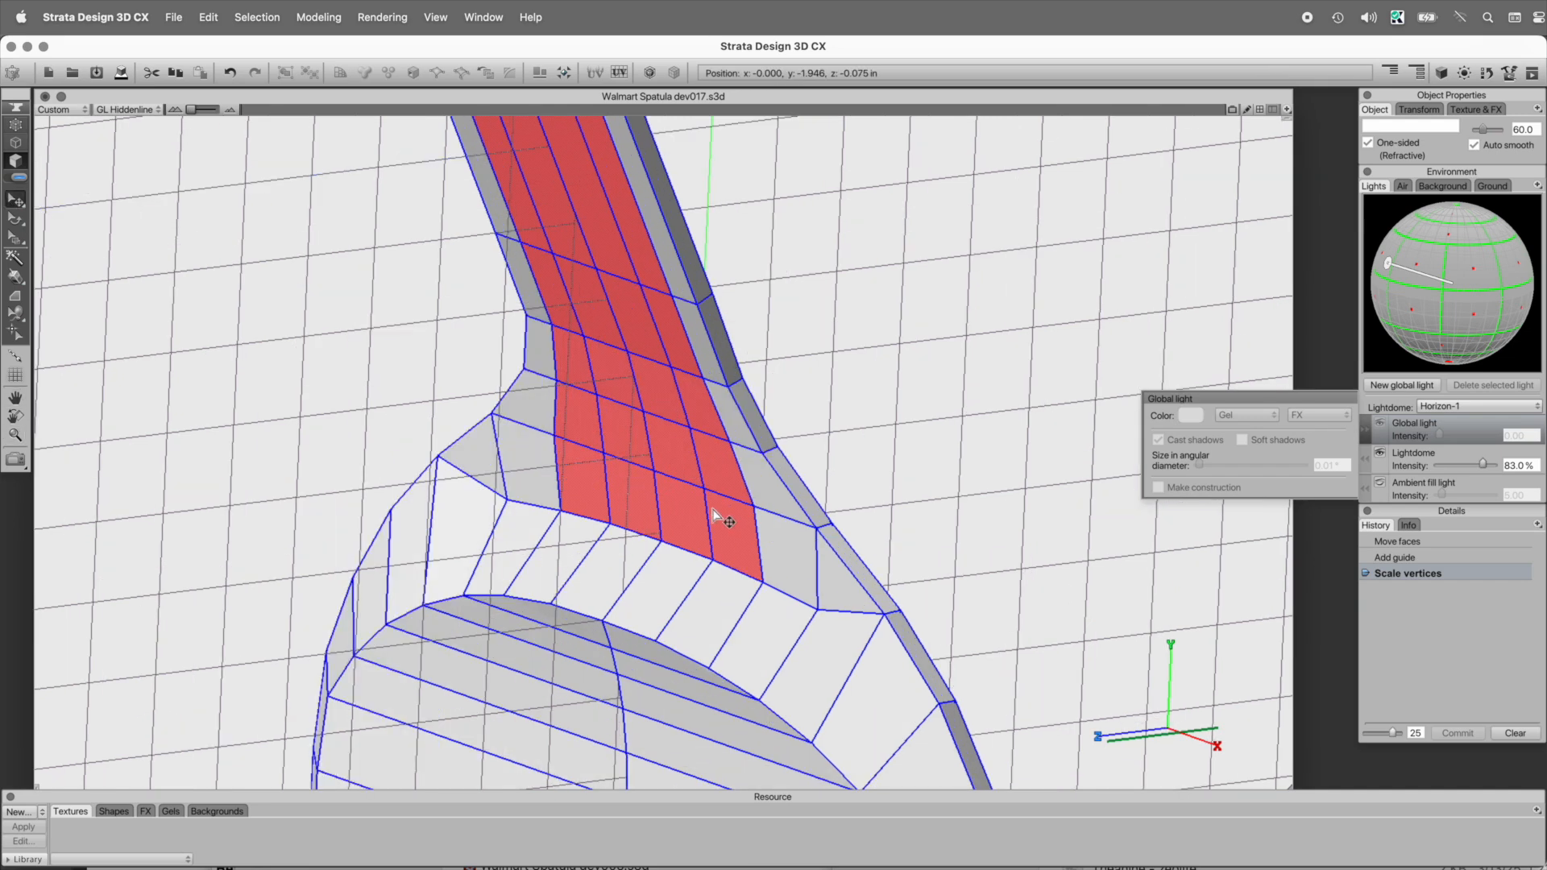
pyautogui.press('super')
pyautogui.moveTo(684, 350); pyautogui.dragTo(679, 375)
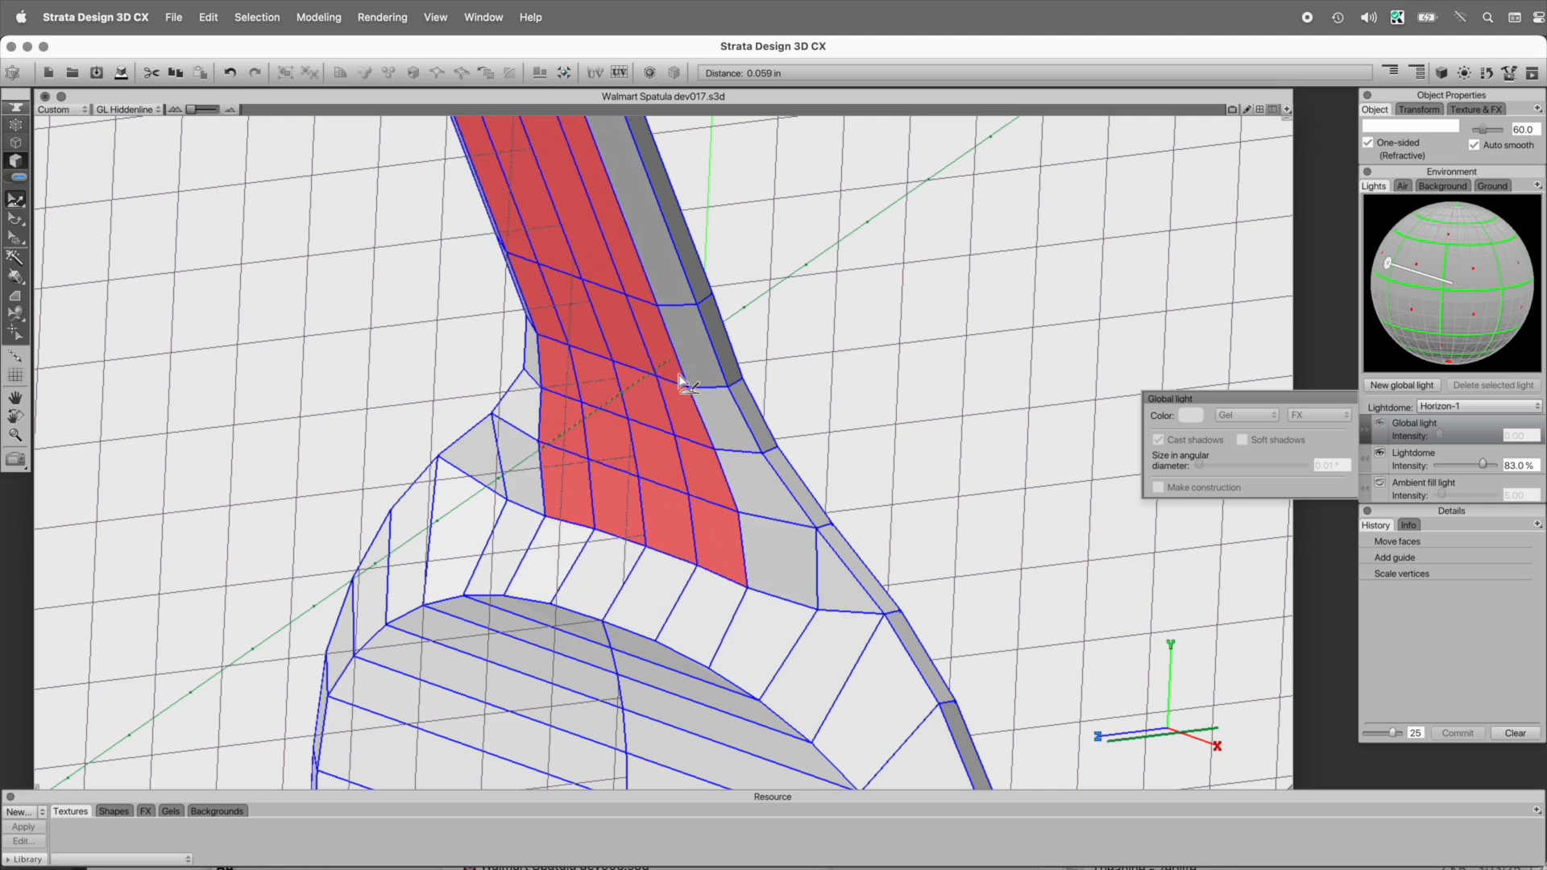
pyautogui.moveTo(679, 375); pyautogui.dragTo(679, 375)
# - Reduce the face selection to the neck's two middle columns and move them further outward along their normals
pyautogui.keyDown('alt'); pyautogui.moveTo(635, 279); pyautogui.dragTo(709, 546); pyautogui.keyUp('alt')
pyautogui.moveTo(510, 234)
pyautogui.keyDown('alt'); pyautogui.mouseDown()
pyautogui.moveTo(576, 486)
pyautogui.moveTo(682, 465)
pyautogui.mouseUp(); pyautogui.keyUp('alt')
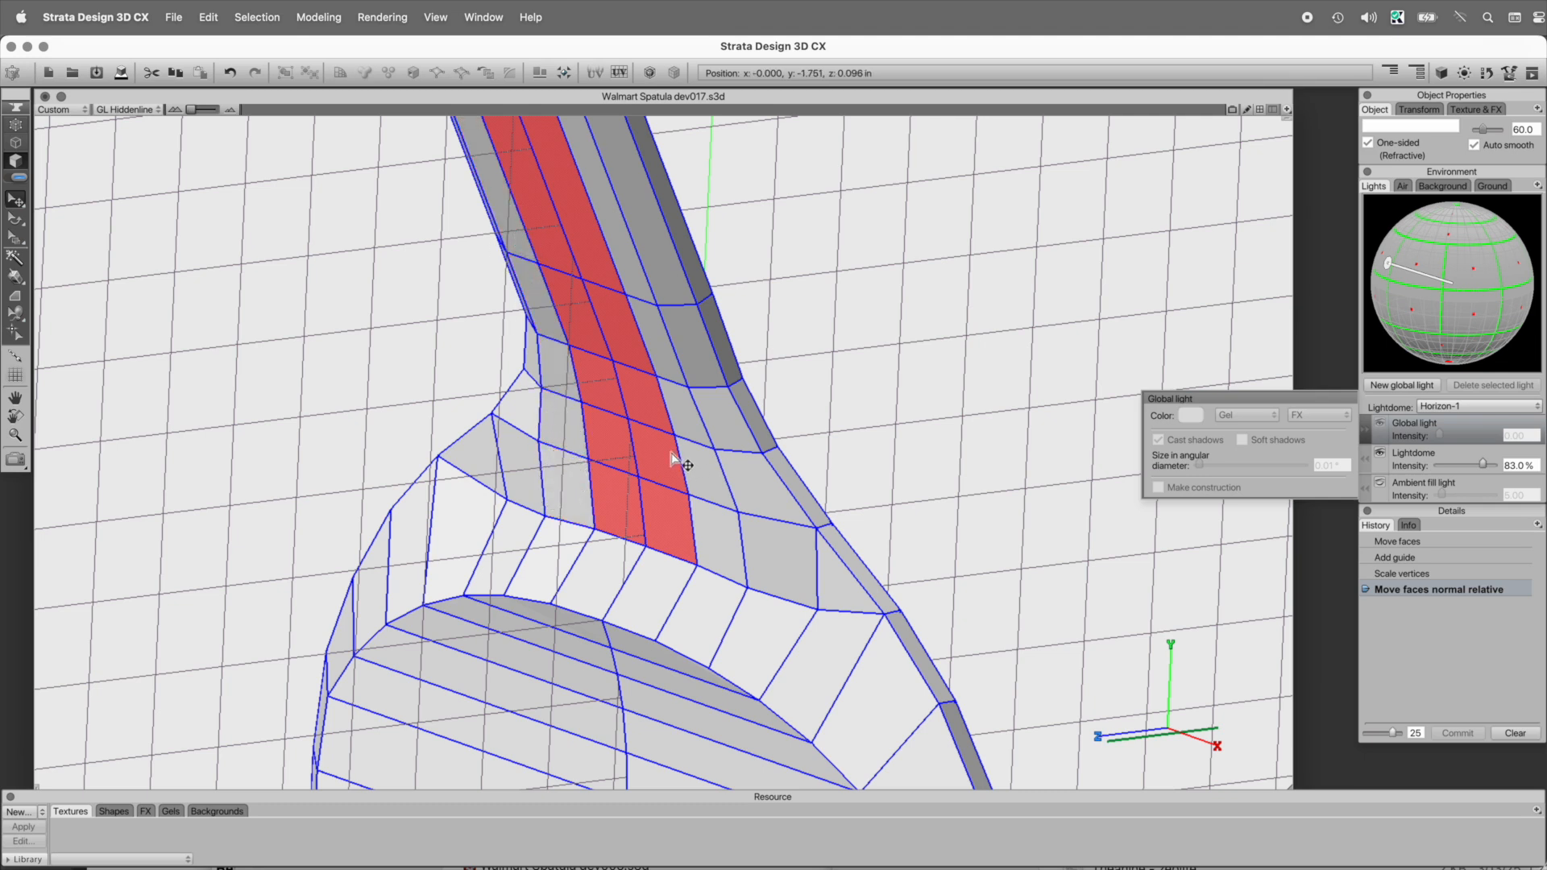
pyautogui.moveTo(667, 447); pyautogui.dragTo(663, 464)
# - Select only the lengthwise center edges of the neck's front and move them slightly outward along their normals
pyautogui.click(16, 142)
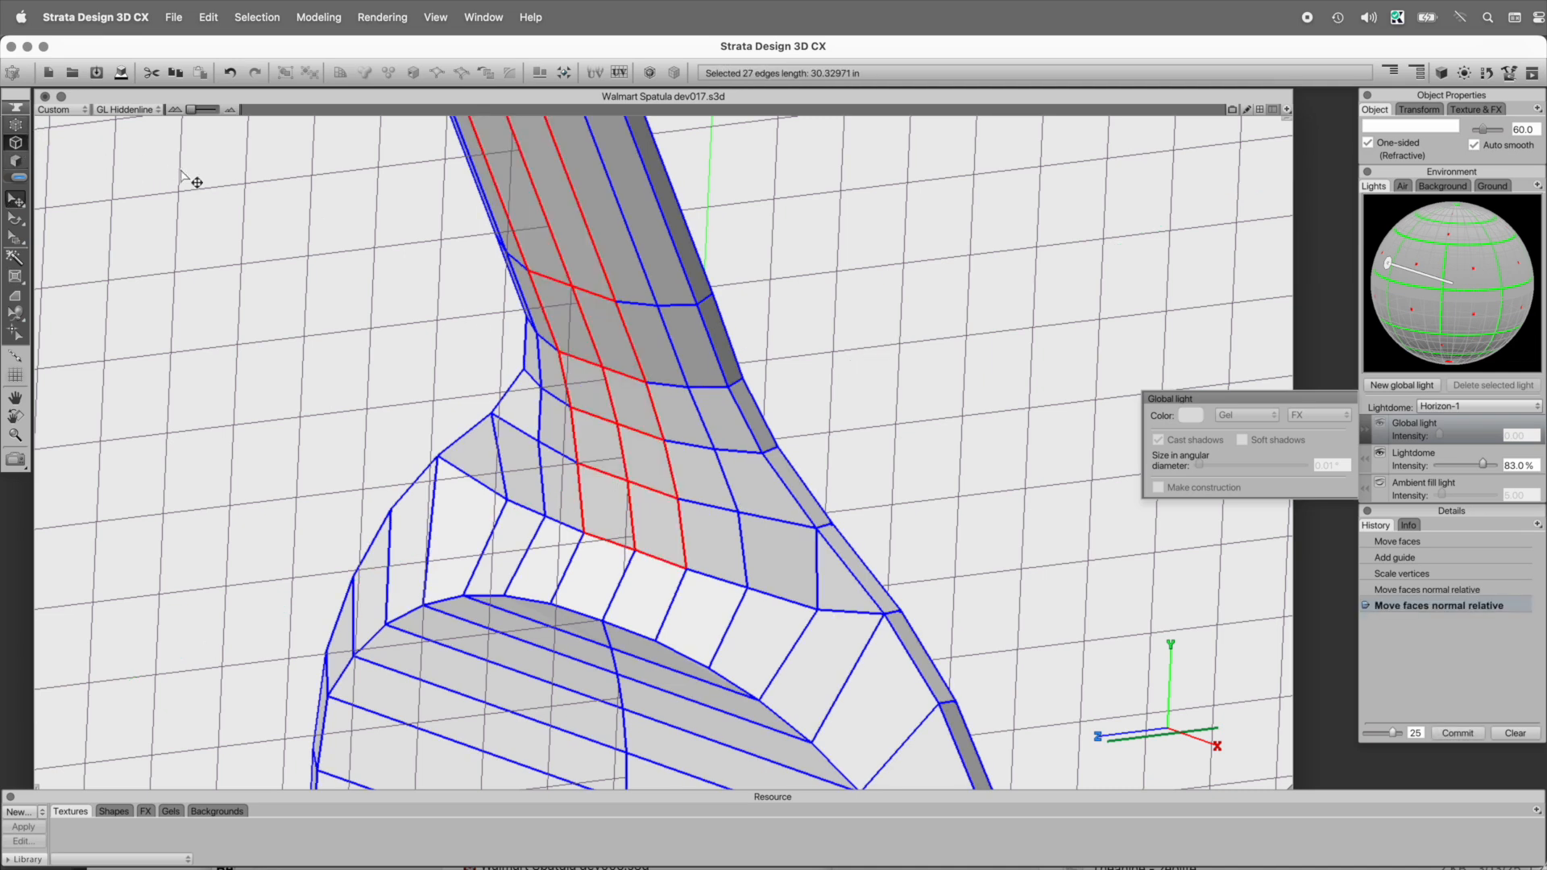
pyautogui.moveTo(543, 231)
pyautogui.mouseDown()
pyautogui.moveTo(573, 261)
pyautogui.moveTo(631, 501)
pyautogui.mouseUp()
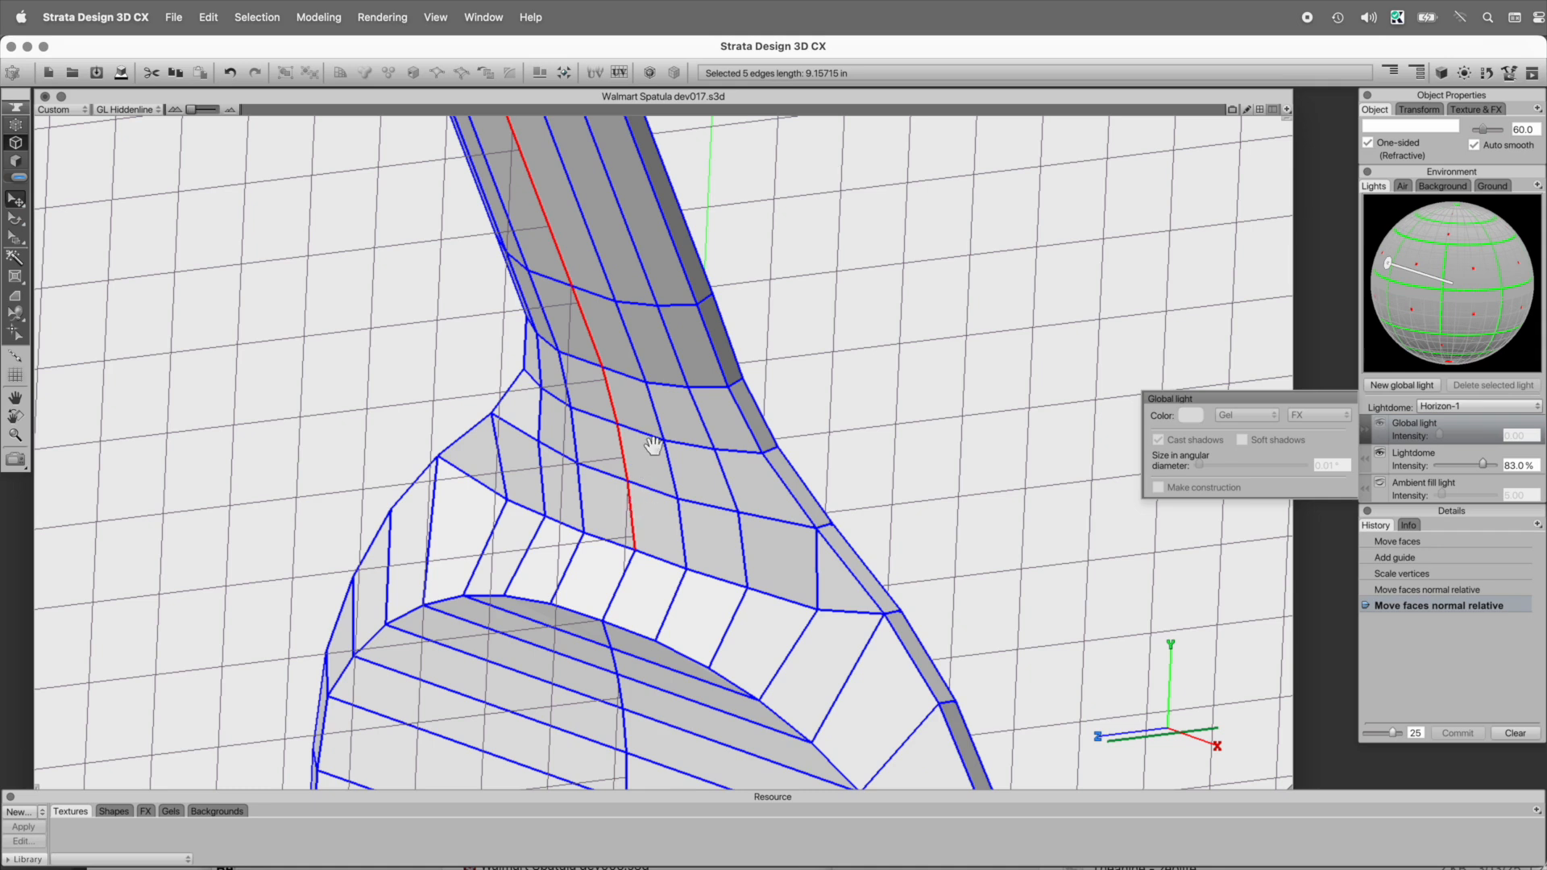
pyautogui.keyDown('super'); pyautogui.click(646, 431); pyautogui.keyUp('super')
pyautogui.moveTo(602, 373); pyautogui.dragTo(607, 390)
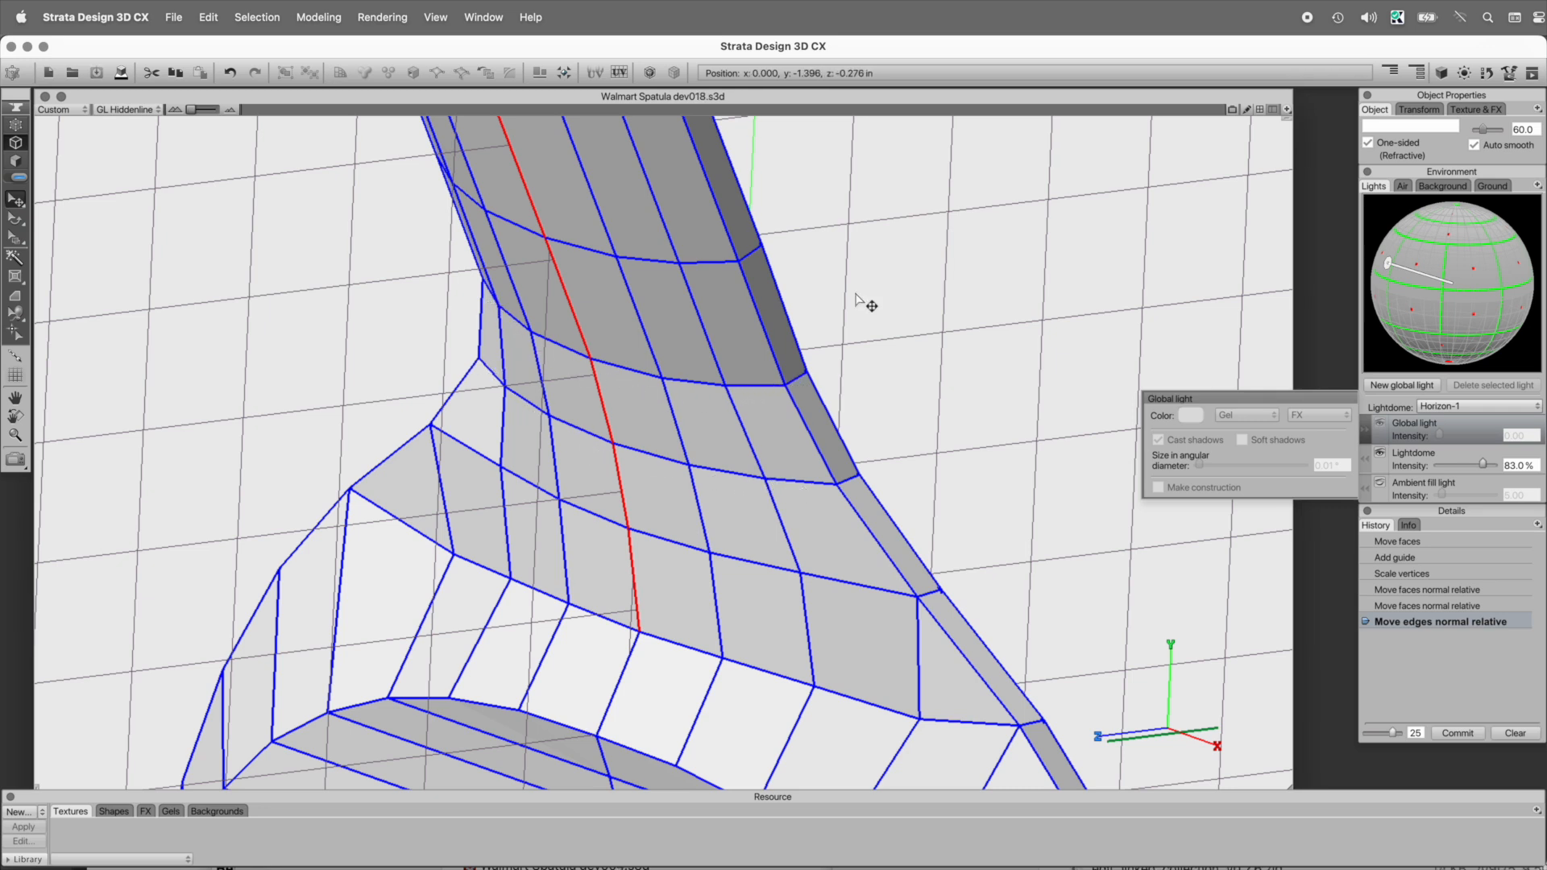
# - Examine the rounded neck's profile in Right view and inspect the mesh from the back
pyautogui.press('4')
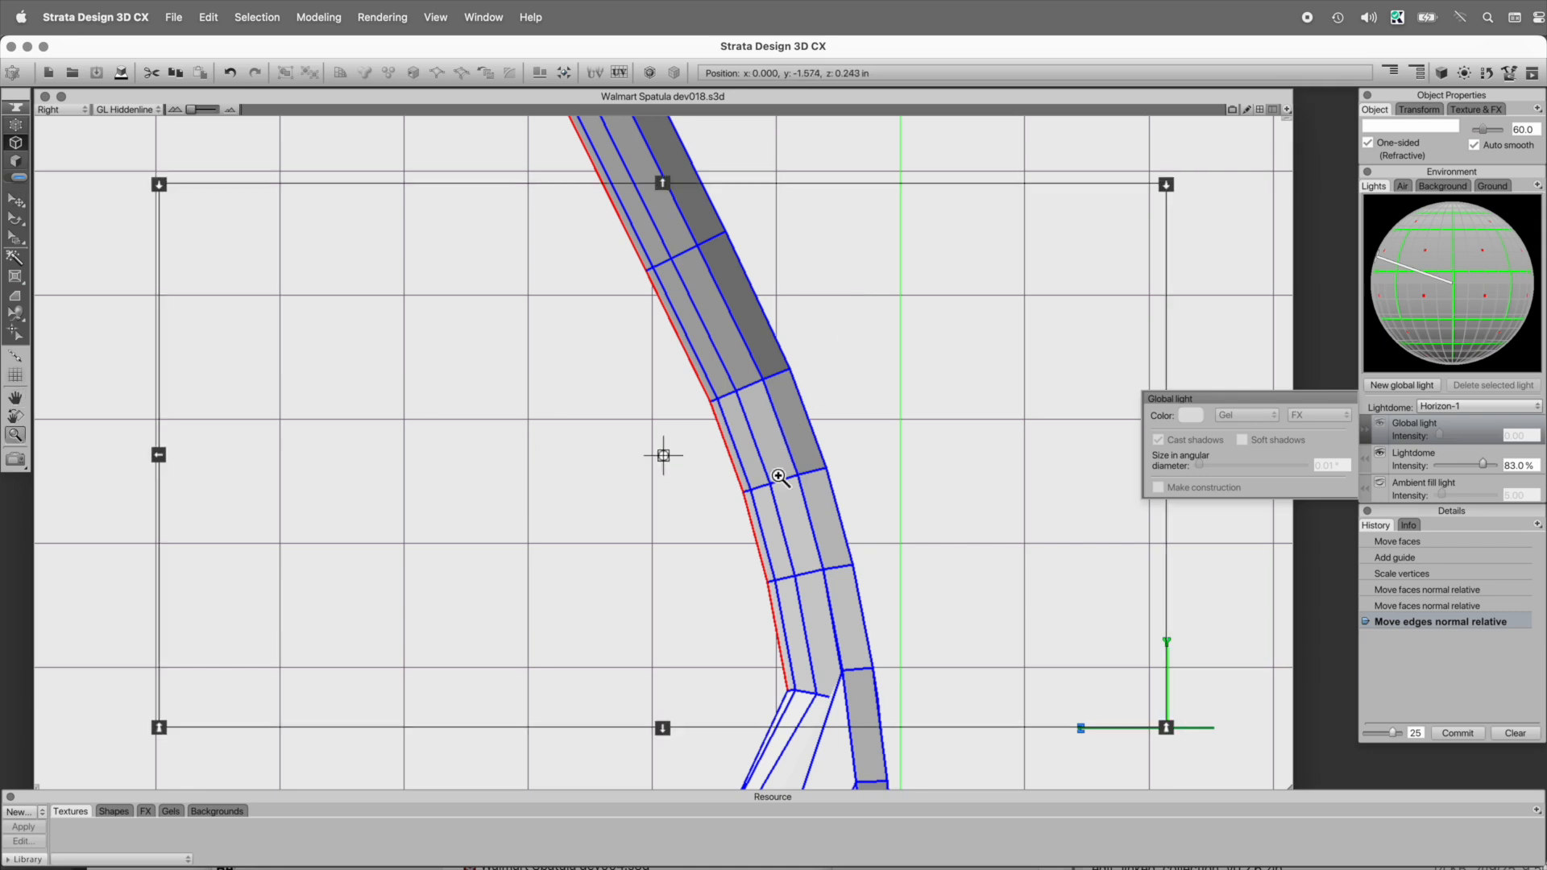
pyautogui.keyDown('alt'); pyautogui.keyDown('super'); pyautogui.click(761, 520); pyautogui.keyUp('super'); pyautogui.keyUp('alt')
pyautogui.keyDown('alt'); pyautogui.keyDown('super'); pyautogui.click(678, 429); pyautogui.keyUp('super'); pyautogui.keyUp('alt')
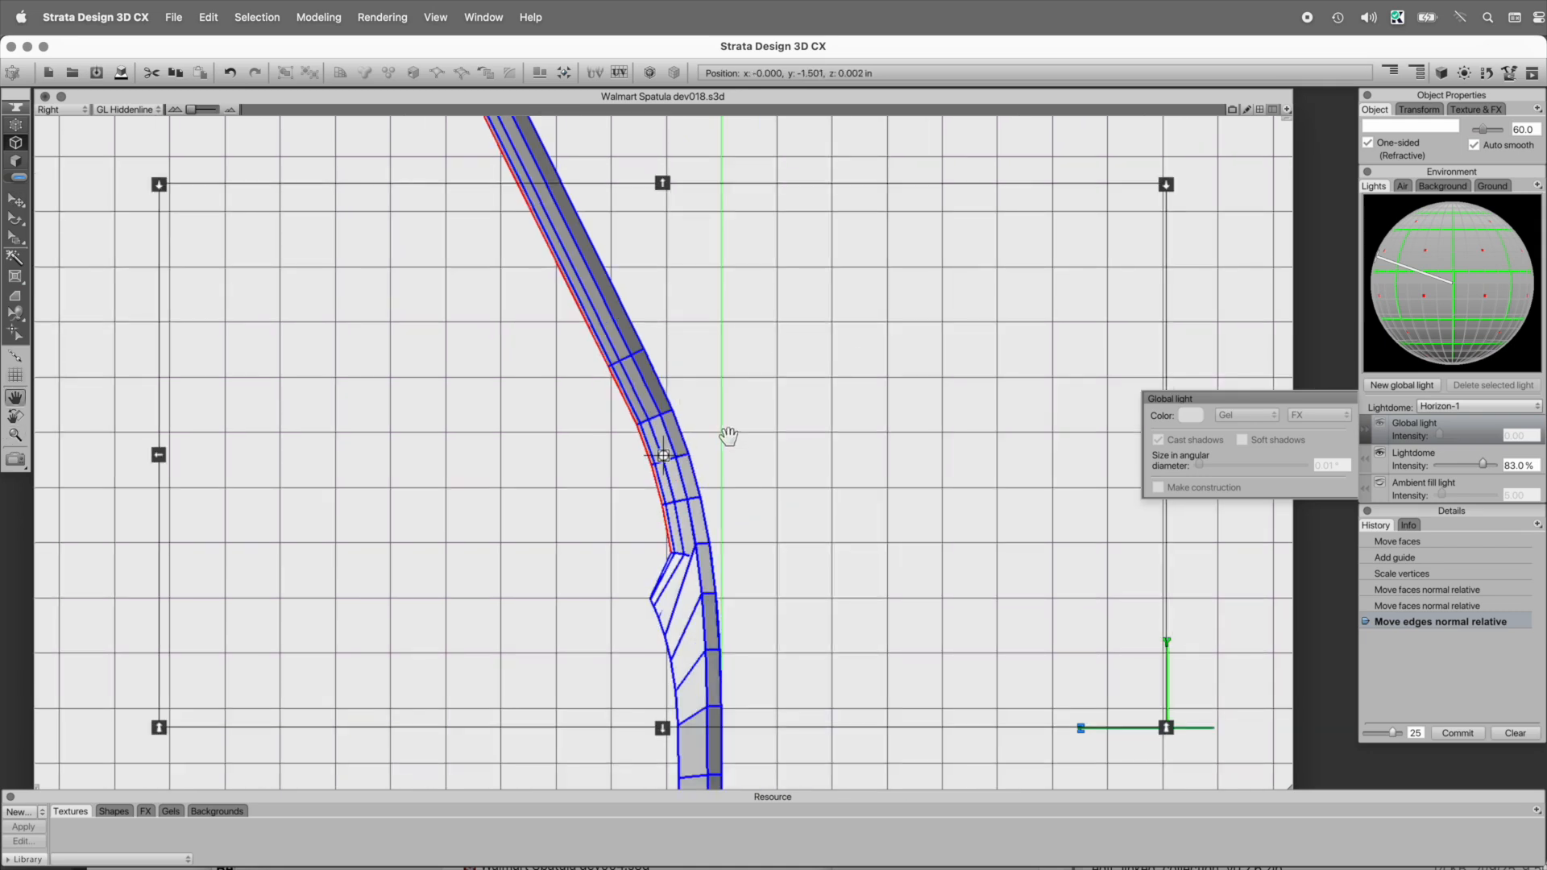
pyautogui.keyDown('alt'); pyautogui.keyDown('super'); pyautogui.click(727, 443); pyautogui.keyUp('super'); pyautogui.keyUp('alt')
pyautogui.moveTo(728, 437); pyautogui.dragTo(823, 556)
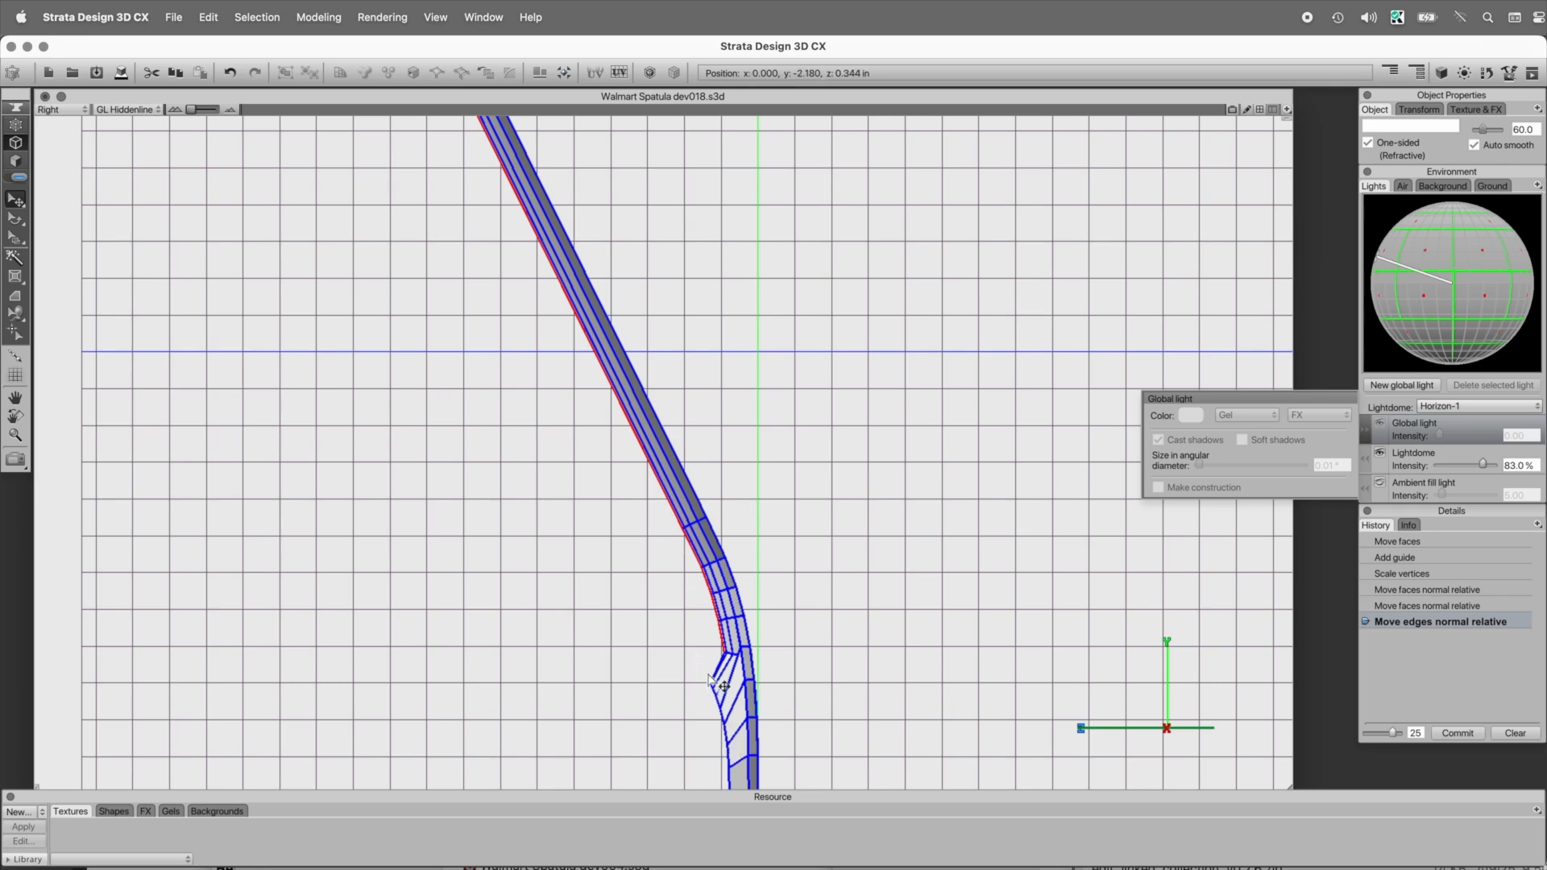
pyautogui.moveTo(729, 529); pyautogui.dragTo(753, 547)
pyautogui.keyDown('super'); pyautogui.click(715, 477); pyautogui.keyUp('super')
pyautogui.keyDown('super'); pyautogui.click(638, 429); pyautogui.keyUp('super')
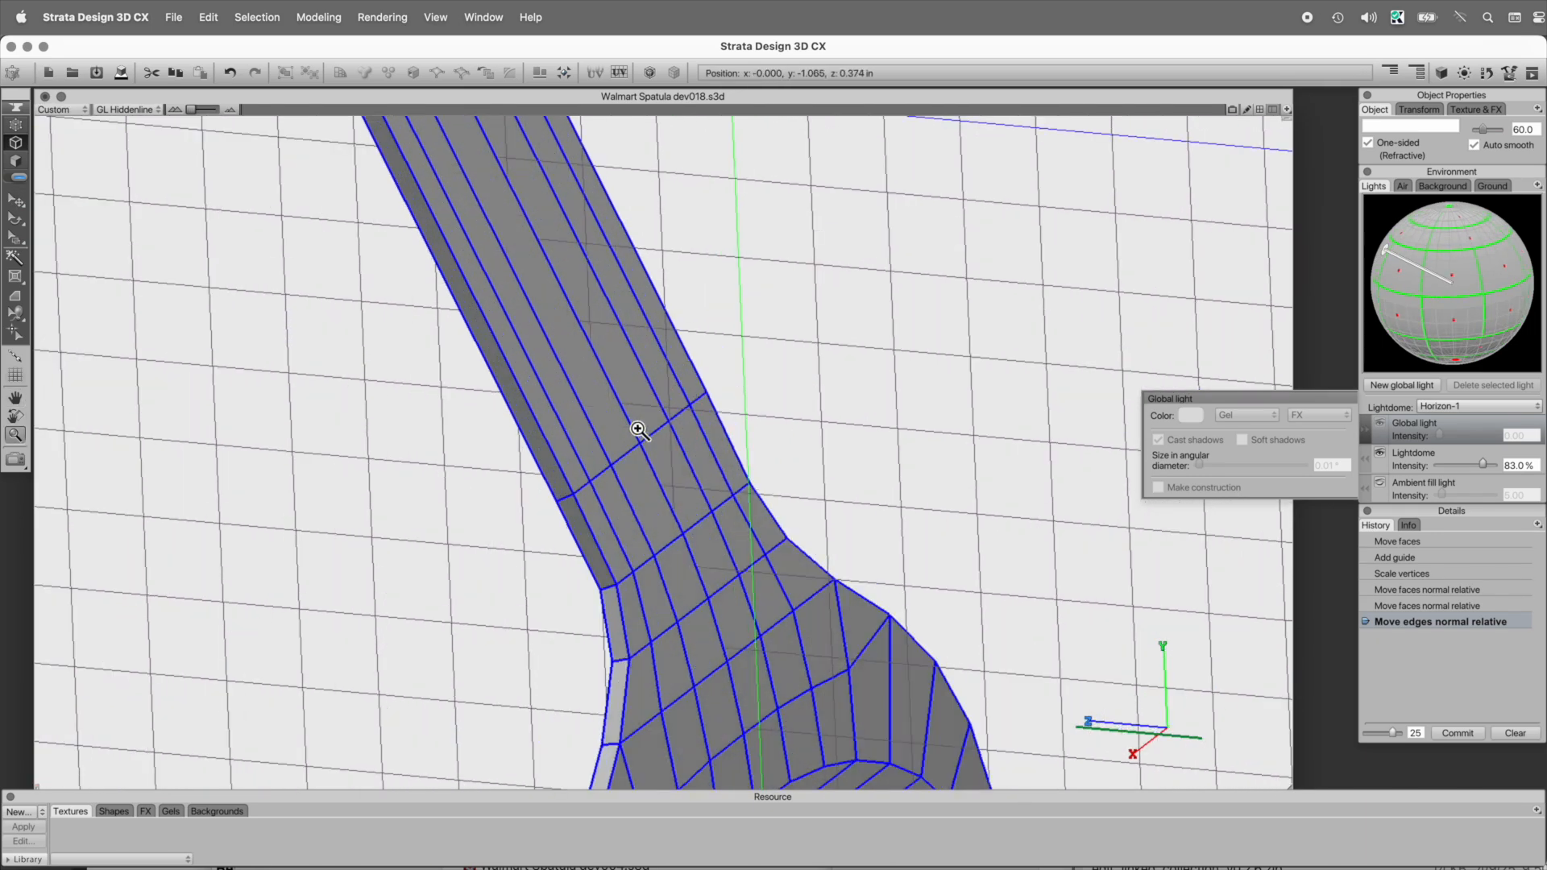
# - Try placing a custom grid and a guide on the neck's back face, and delete both
pyautogui.click(16, 375)
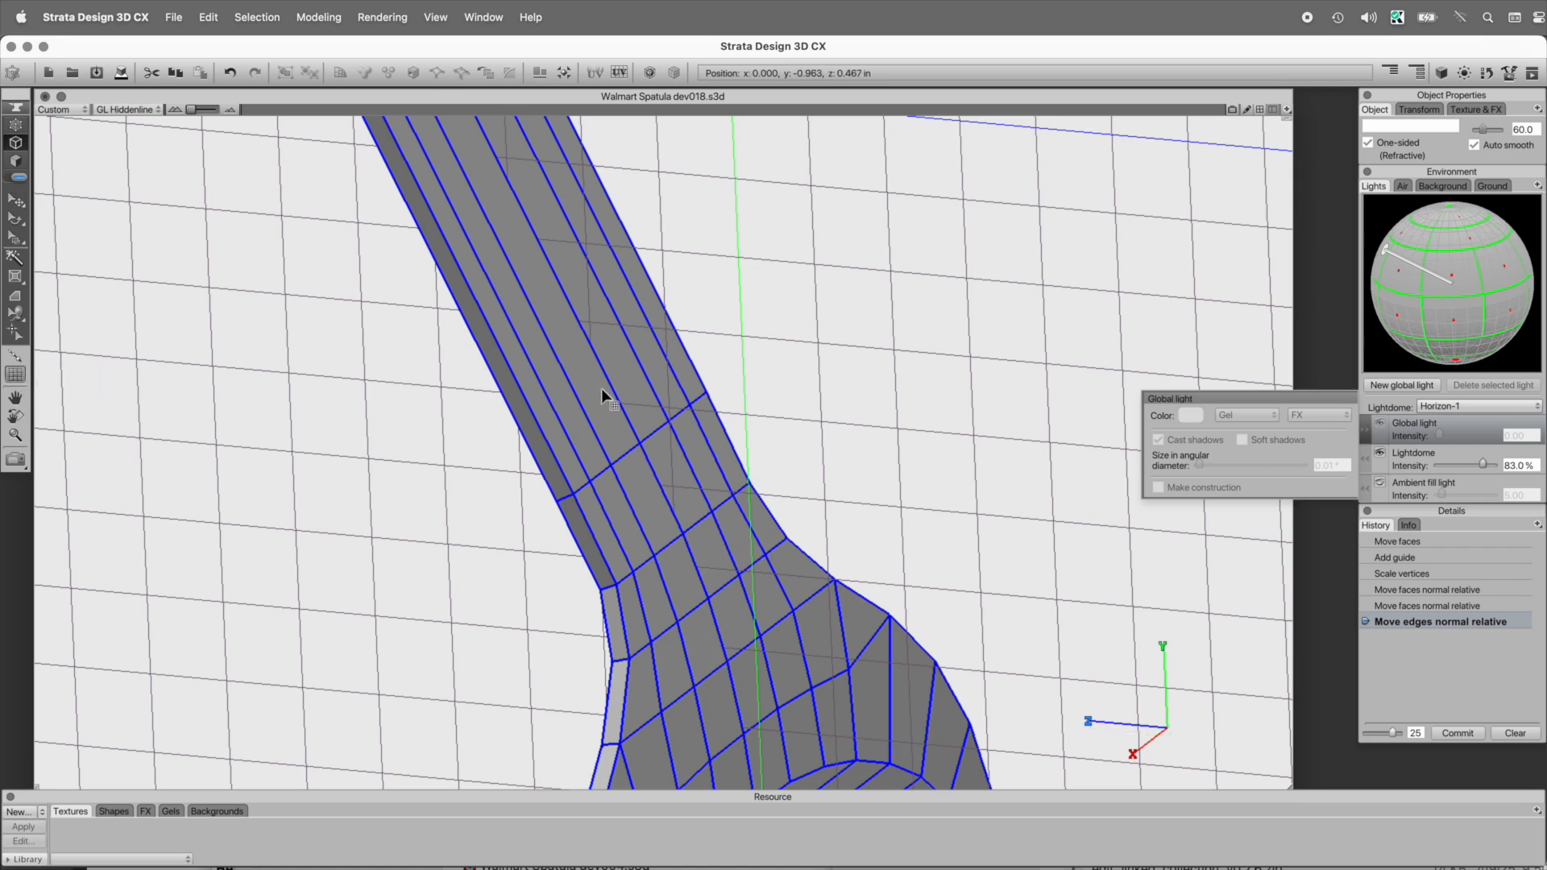
pyautogui.click(572, 347)
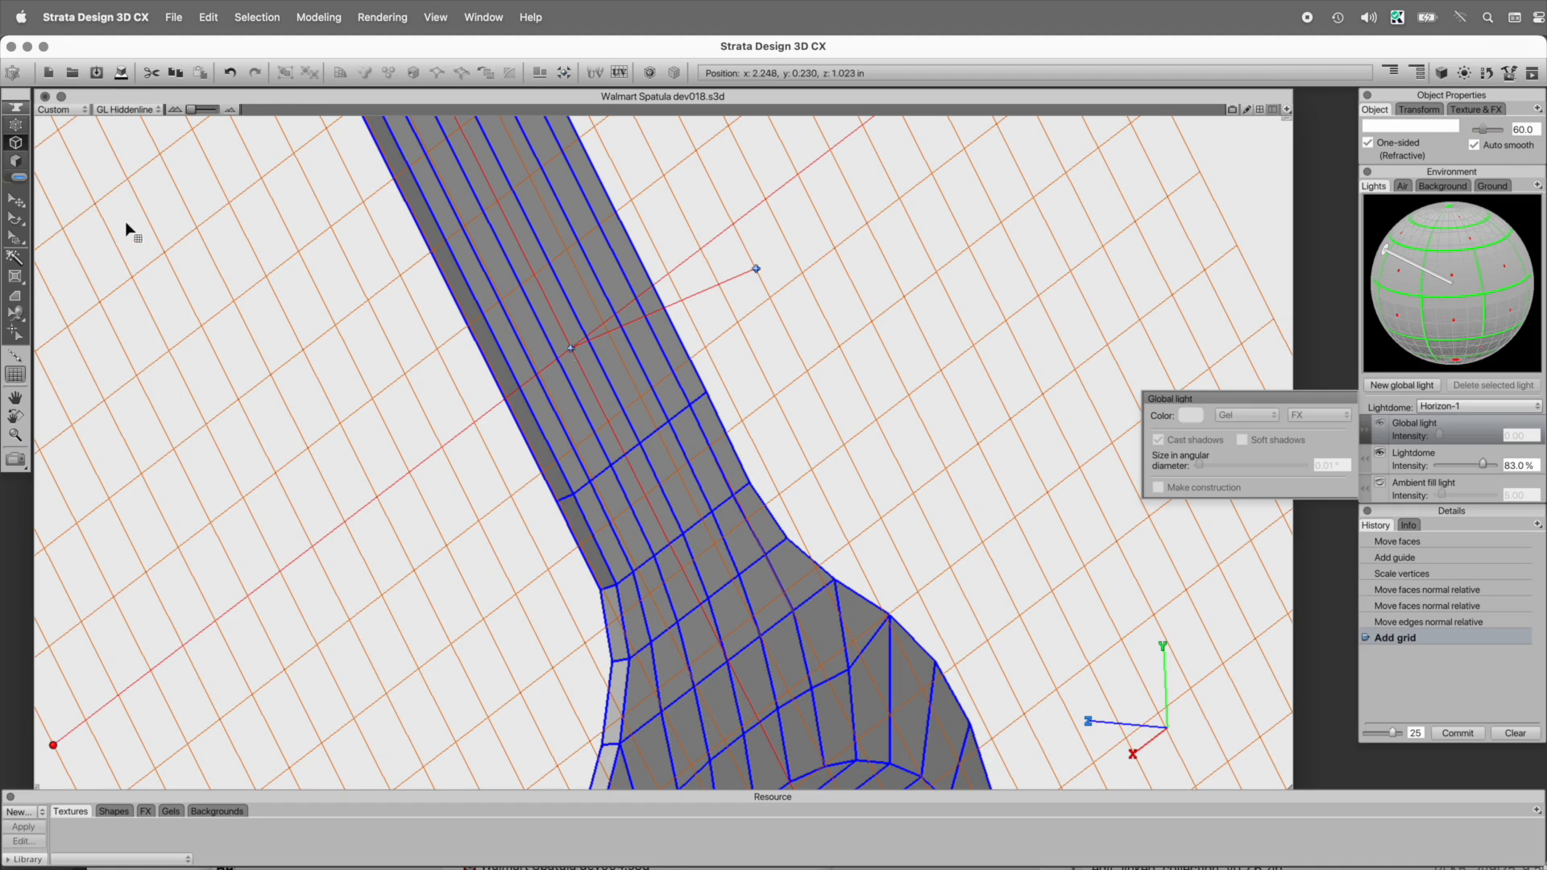
pyautogui.click(16, 200)
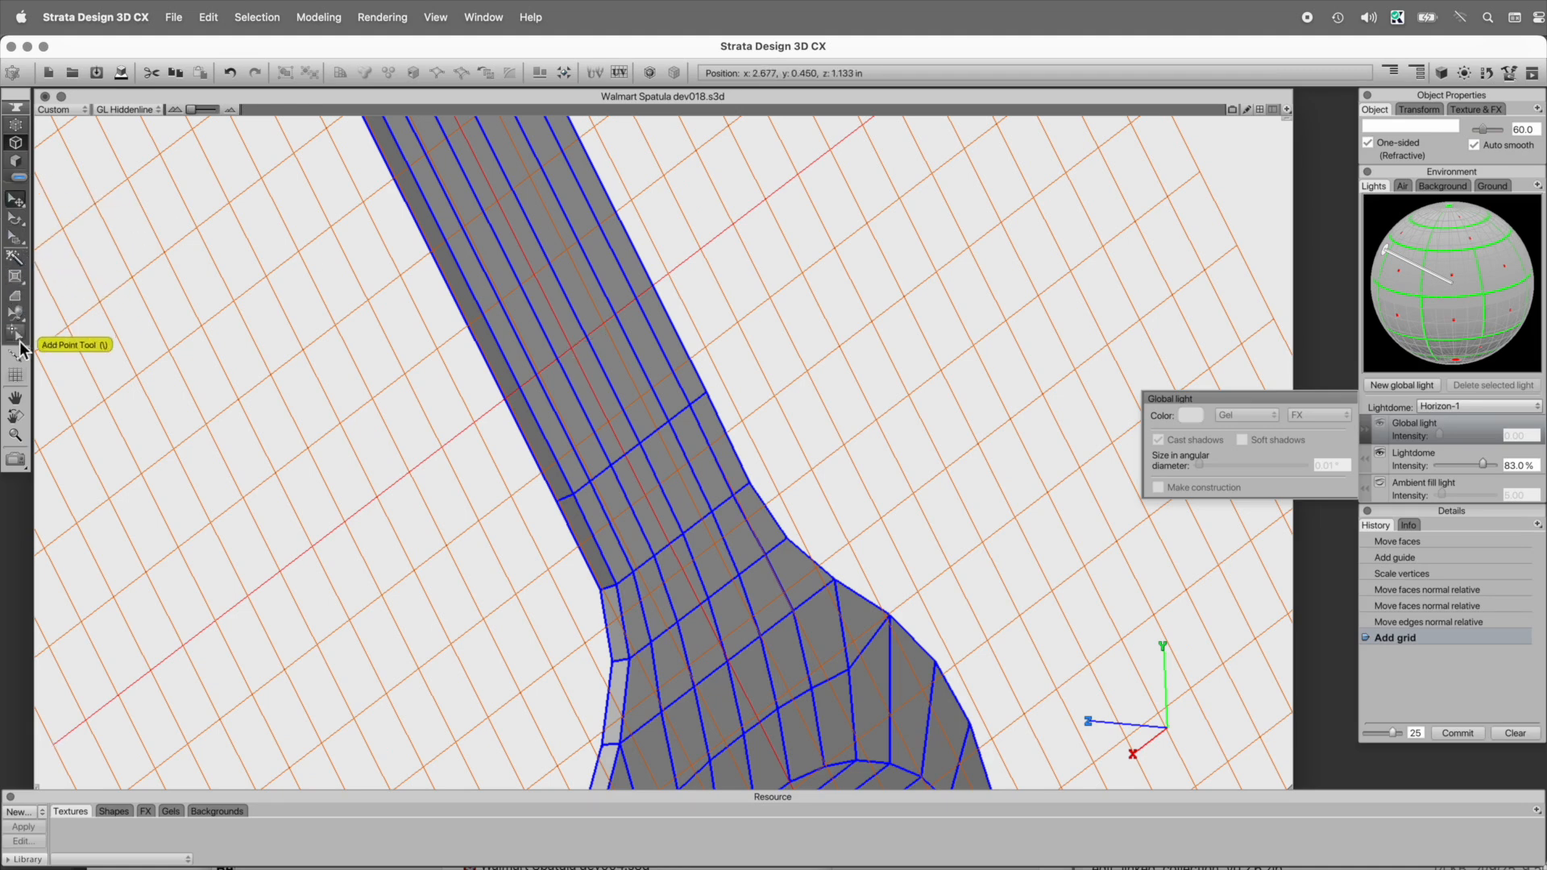
pyautogui.click(17, 356)
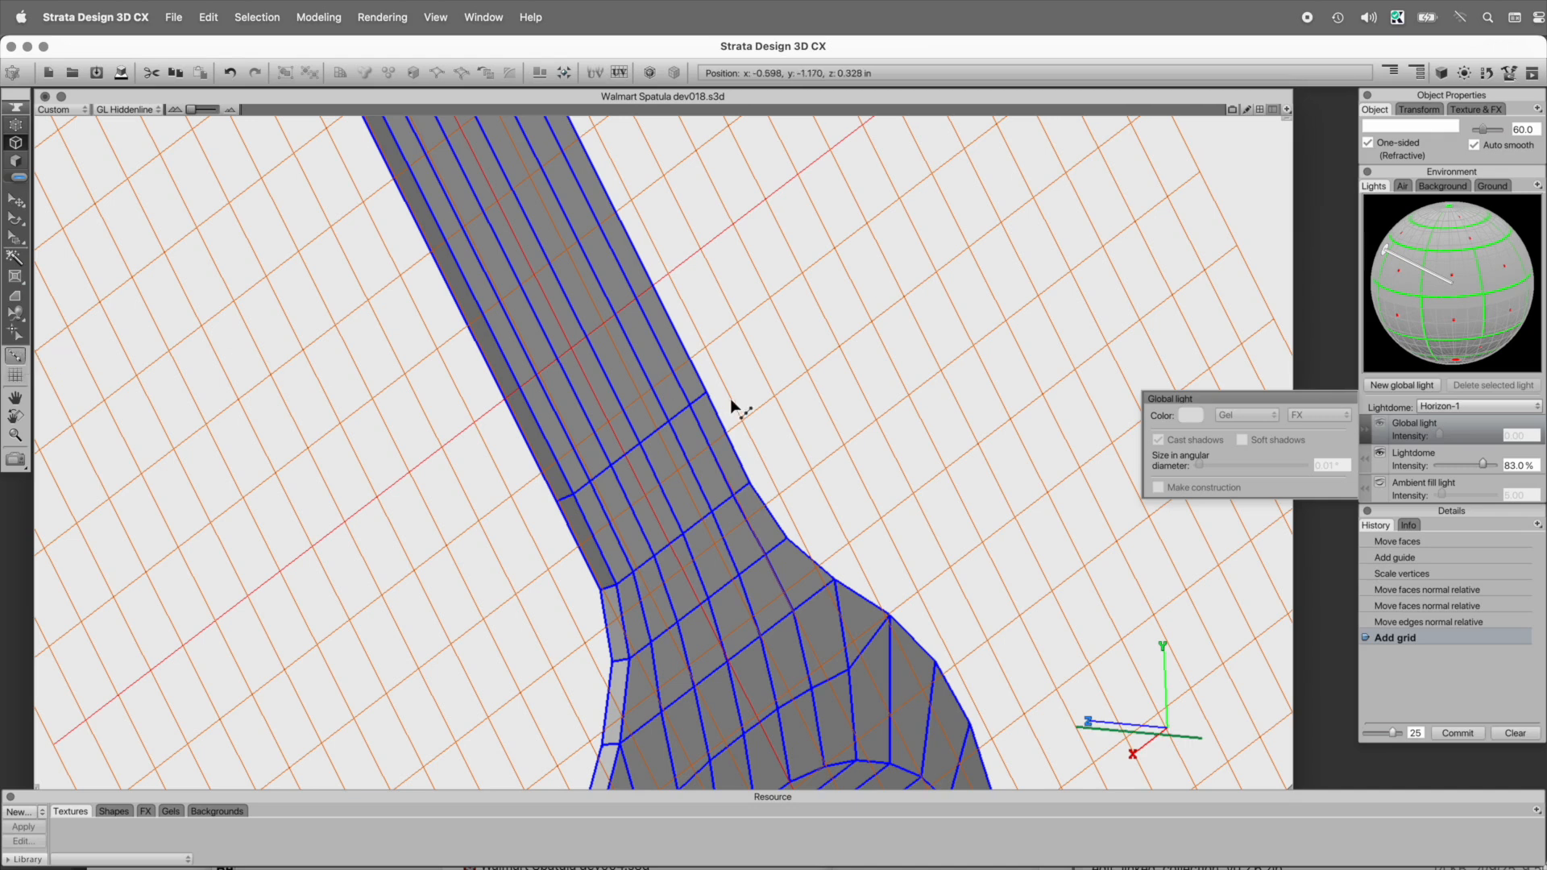
pyautogui.click(630, 378)
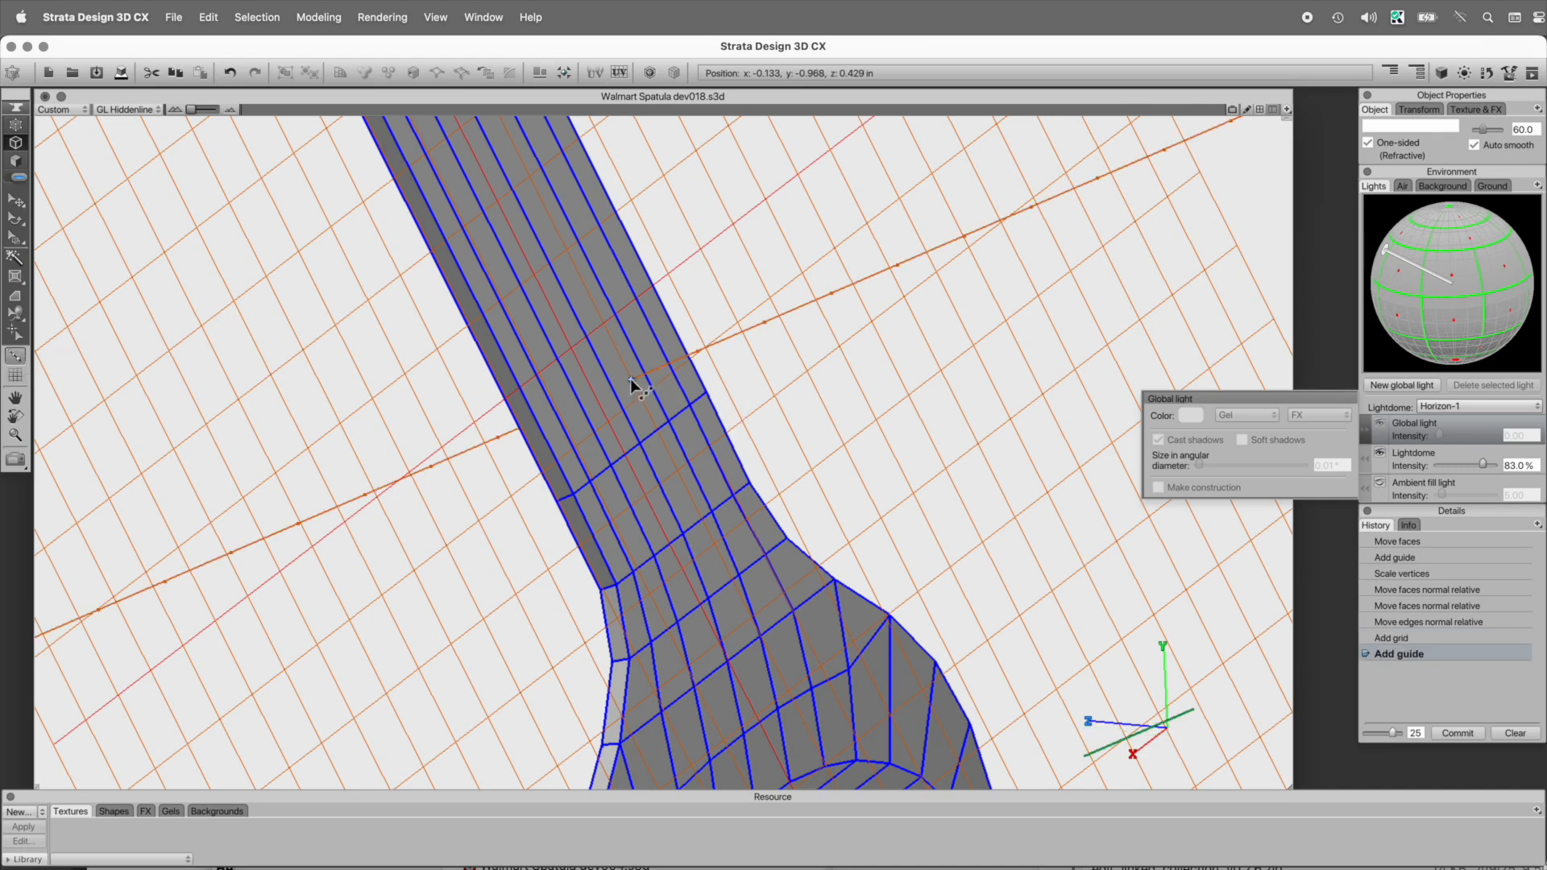
pyautogui.press('BackSpace')
pyautogui.press('m')
pyautogui.click(17, 379)
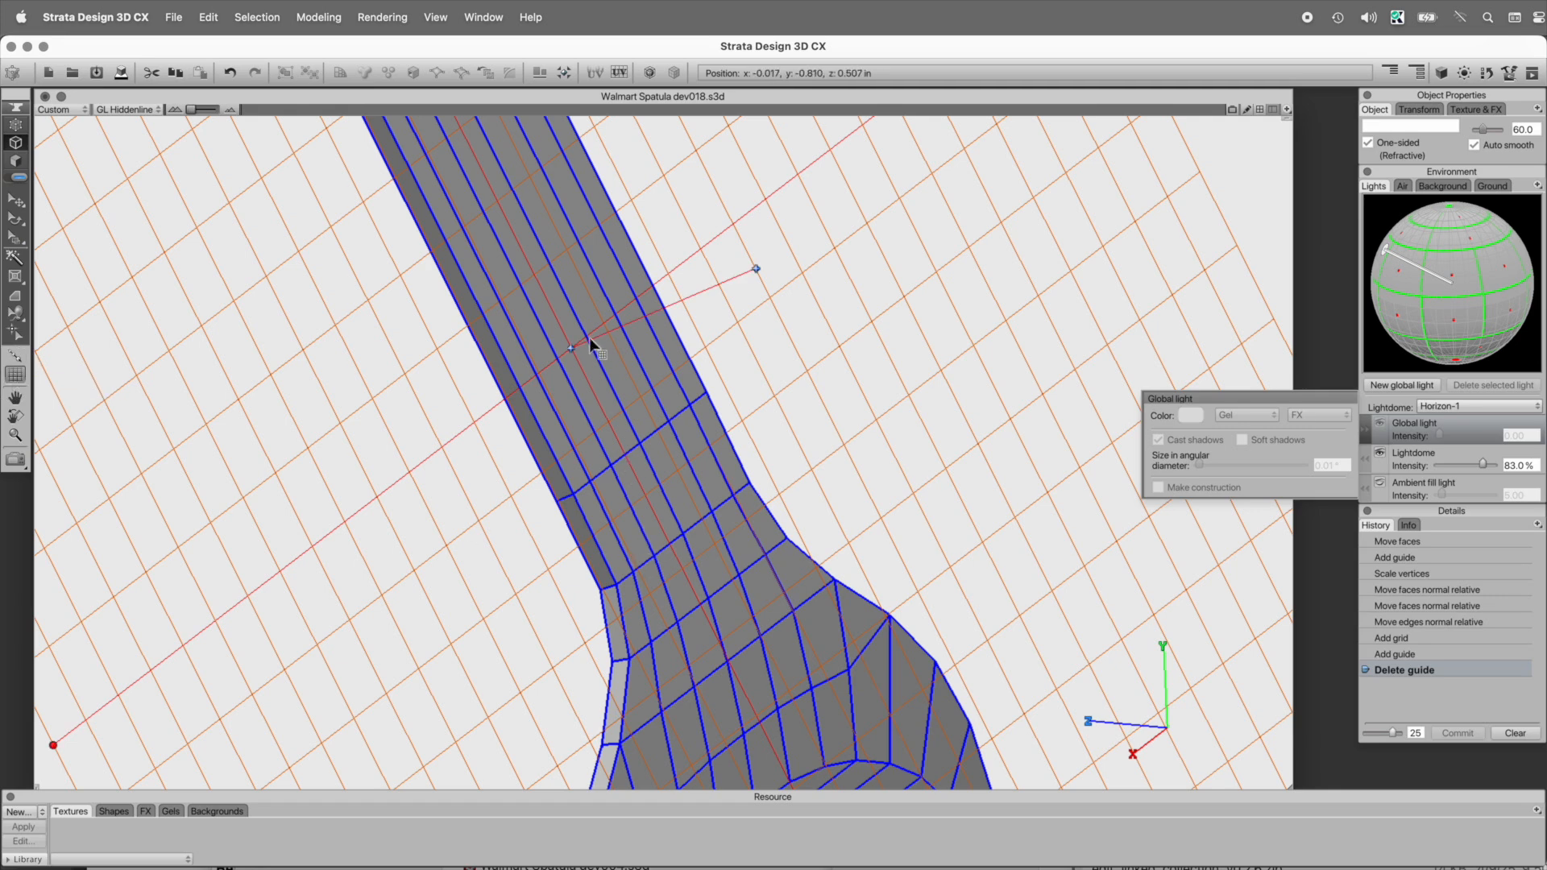
pyautogui.press('BackSpace')
pyautogui.press('z')
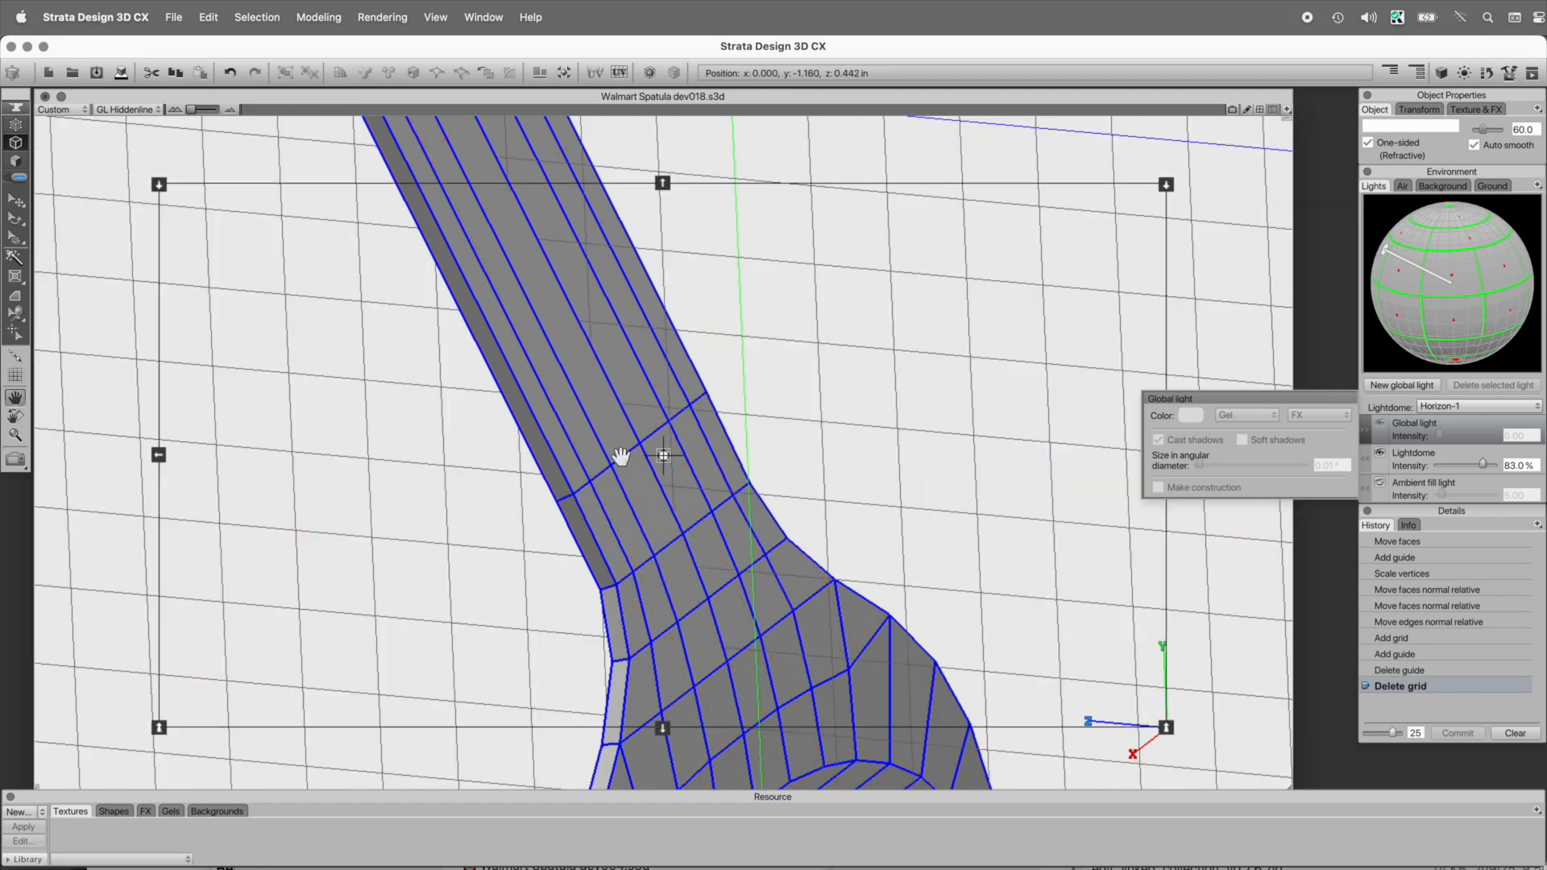
# - Add a grid parallel to the neck's back face and relocate its origin to the side-edge vertex of the uppermost crosswise edge row
pyautogui.click(628, 477)
pyautogui.press('g')
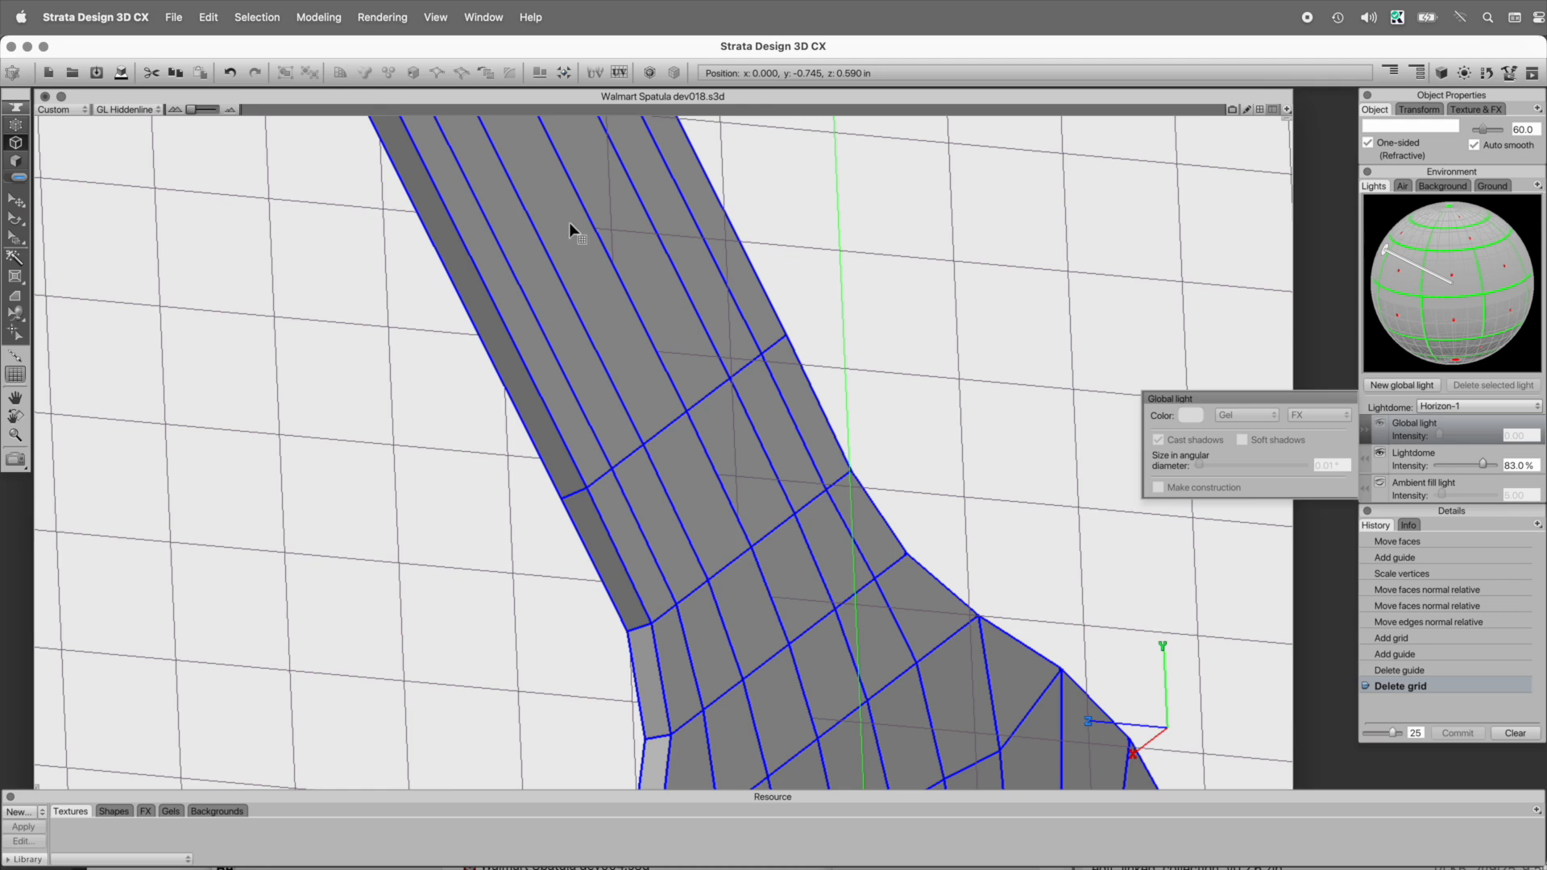
pyautogui.click(569, 222)
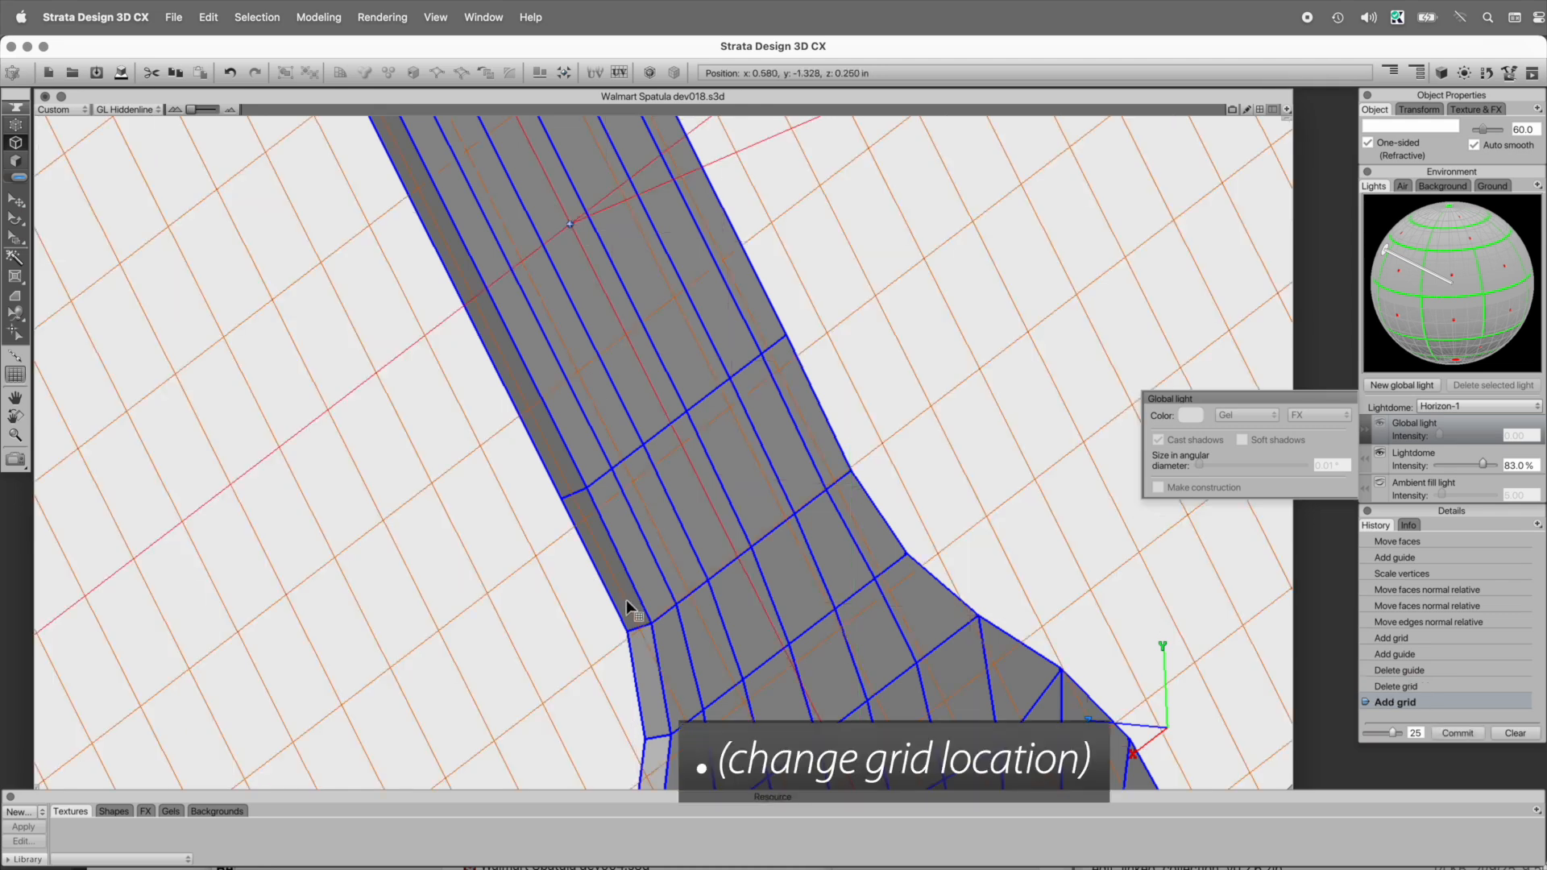
pyautogui.click(561, 498)
pyautogui.hotkey('alt', 'space')
pyautogui.moveTo(680, 607); pyautogui.dragTo(794, 559)
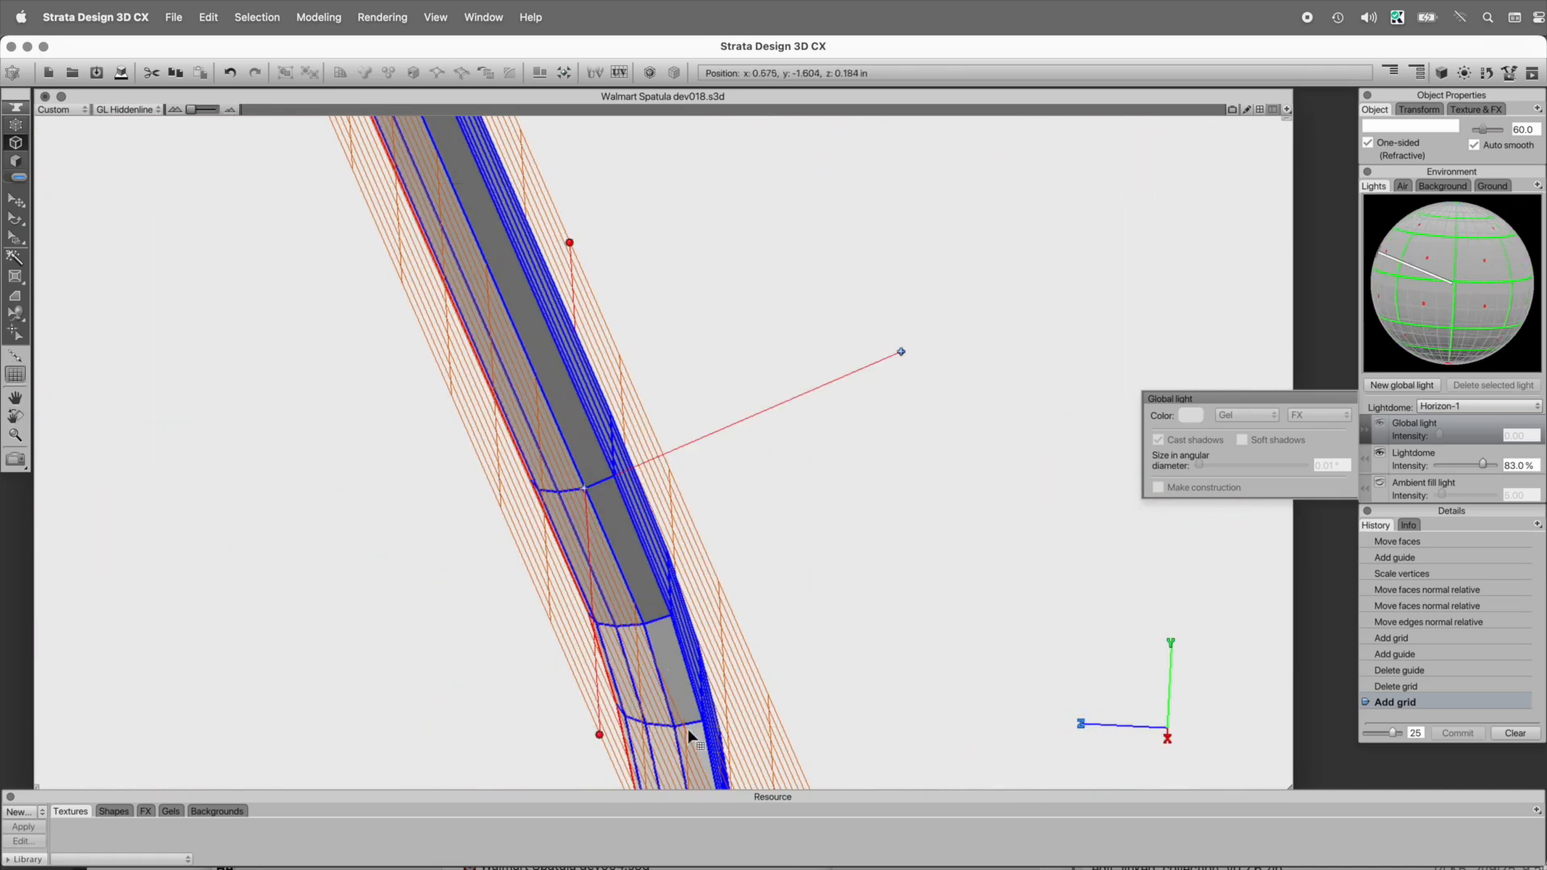
pyautogui.hotkey('alt', 'space')
pyautogui.moveTo(680, 587); pyautogui.dragTo(576, 231)
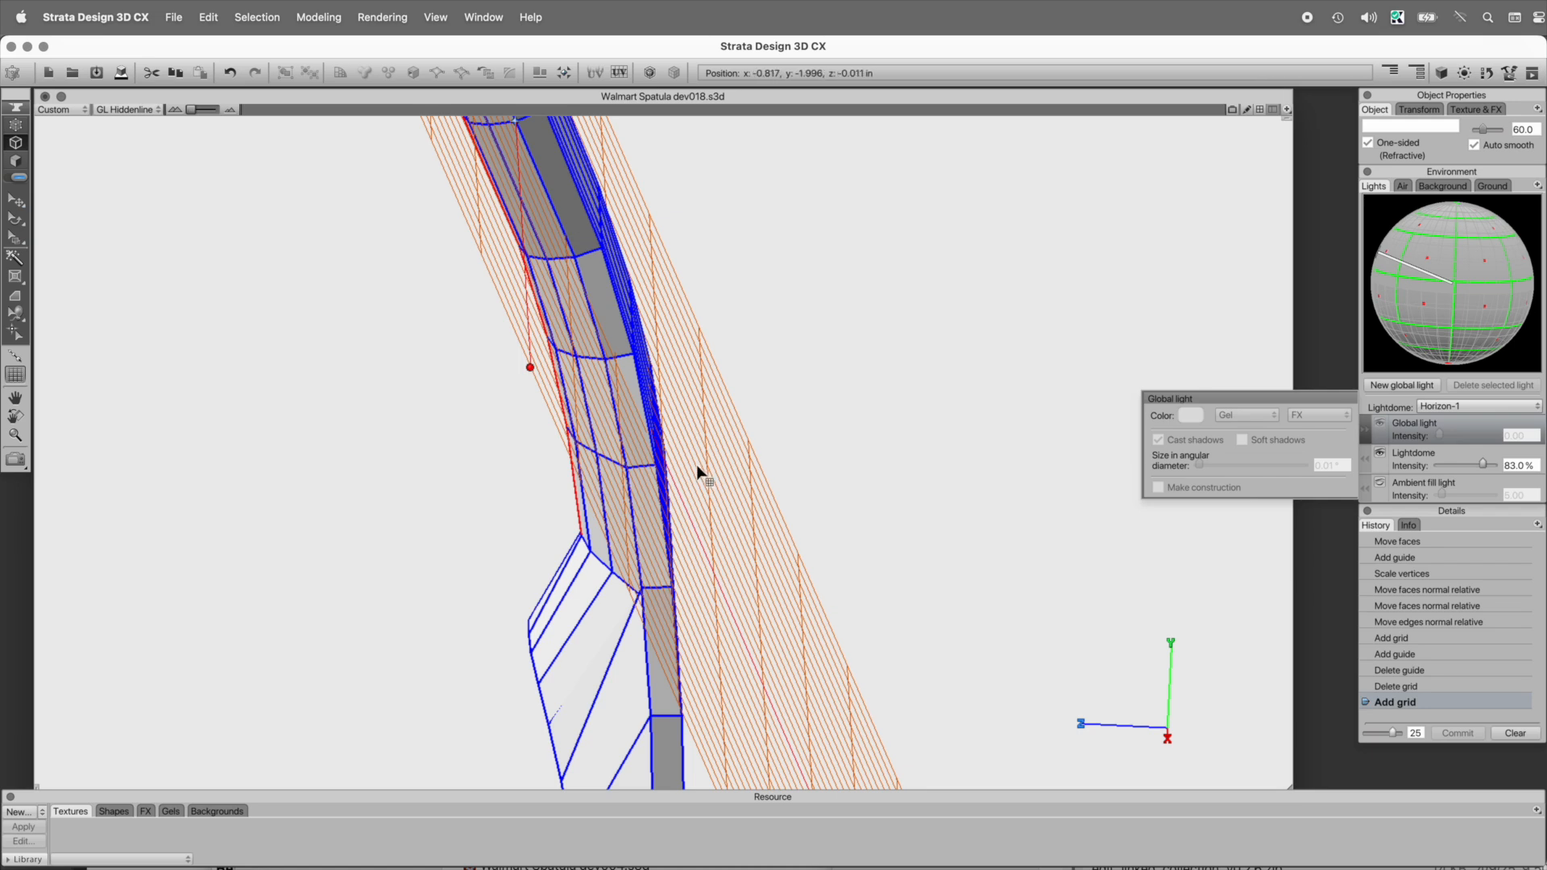
pyautogui.click(15, 199)
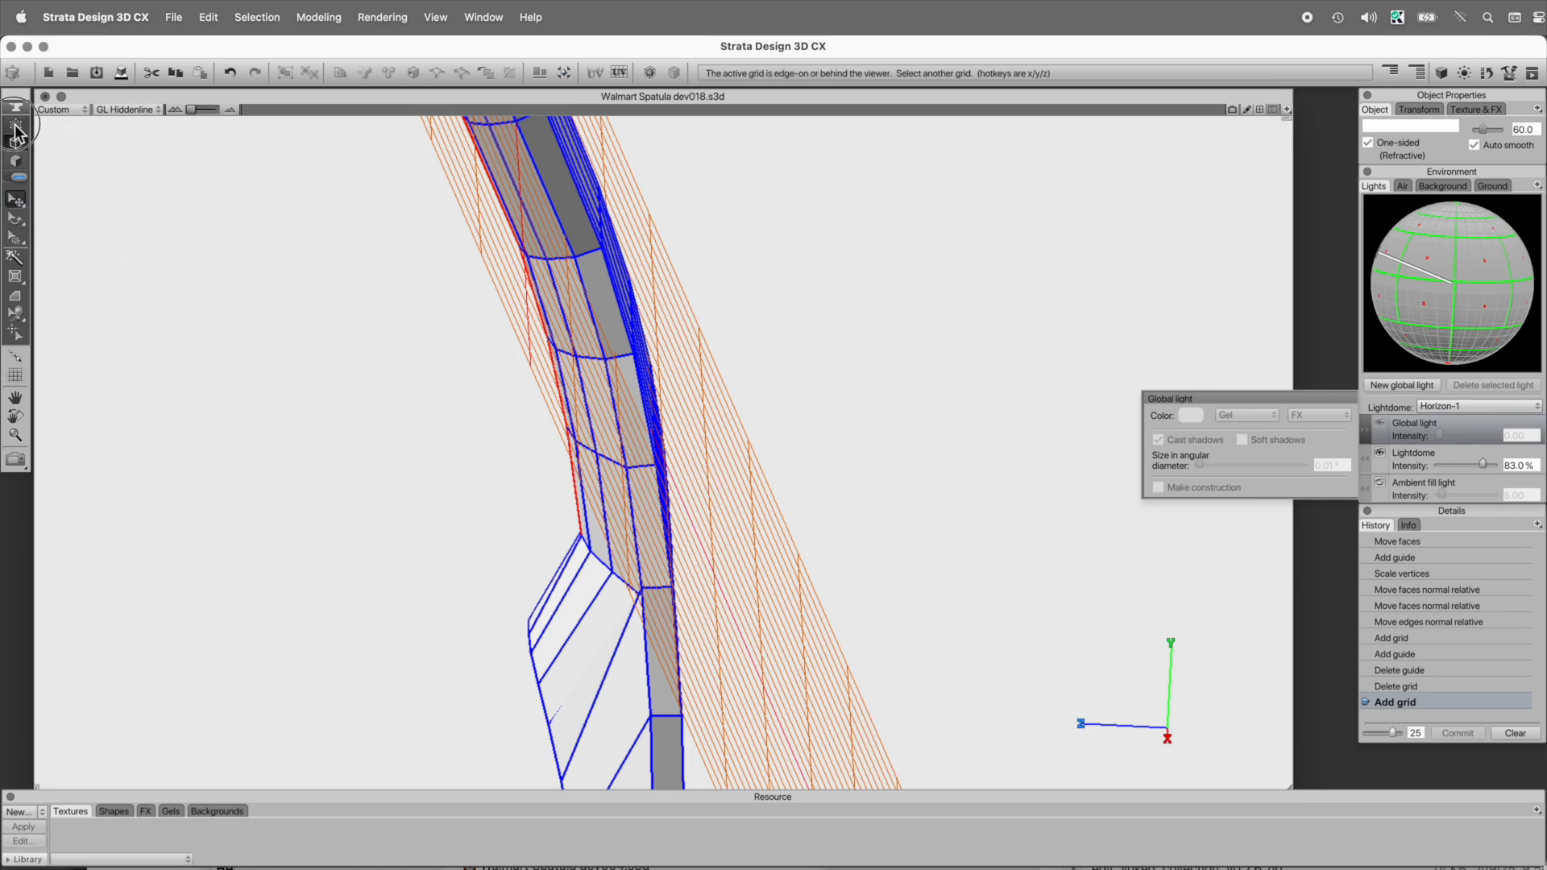
# - Select the front-side vertices of the neck's five lowest crosswise rows in an outline Right view
pyautogui.click(15, 124)
pyautogui.press('6')
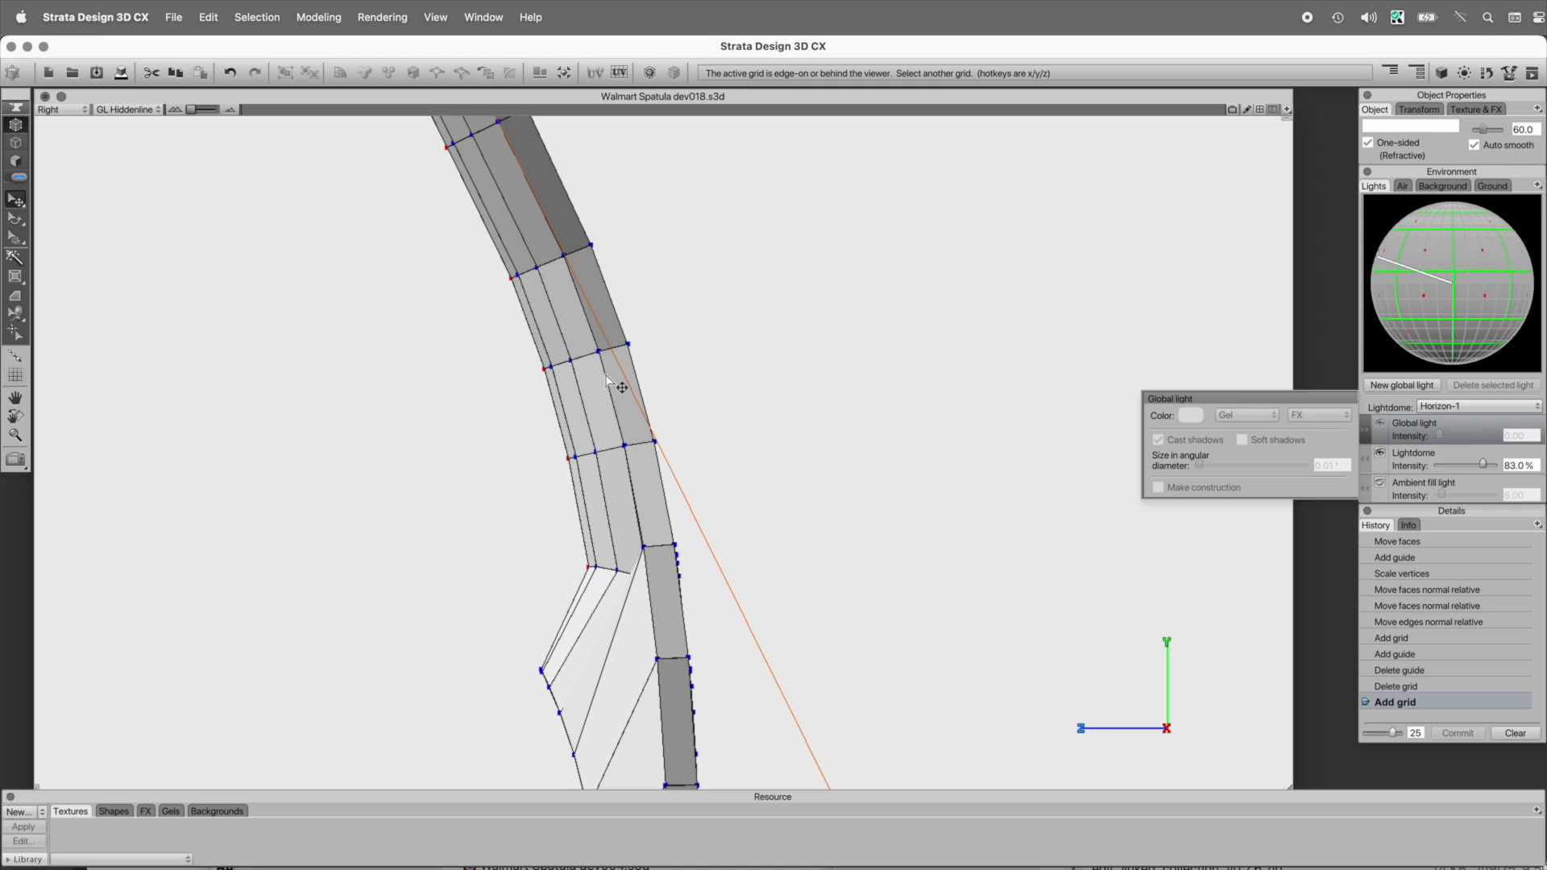
pyautogui.press('o')
pyautogui.press('space')
pyautogui.moveTo(655, 311); pyautogui.dragTo(730, 366)
pyautogui.keyDown('shift'); pyautogui.moveTo(543, 360); pyautogui.dragTo(651, 527); pyautogui.keyUp('shift')
pyautogui.keyDown('shift'); pyautogui.moveTo(604, 472); pyautogui.dragTo(679, 536); pyautogui.keyUp('shift')
pyautogui.keyDown('shift'); pyautogui.moveTo(610, 577); pyautogui.dragTo(732, 617); pyautogui.keyUp('shift')
pyautogui.press('space')
pyautogui.moveTo(708, 358); pyautogui.dragTo(810, 520)
pyautogui.keyDown('shift'); pyautogui.moveTo(687, 442); pyautogui.dragTo(719, 504); pyautogui.keyUp('shift')
pyautogui.keyDown('shift'); pyautogui.moveTo(591, 322); pyautogui.dragTo(660, 396); pyautogui.keyUp('shift')
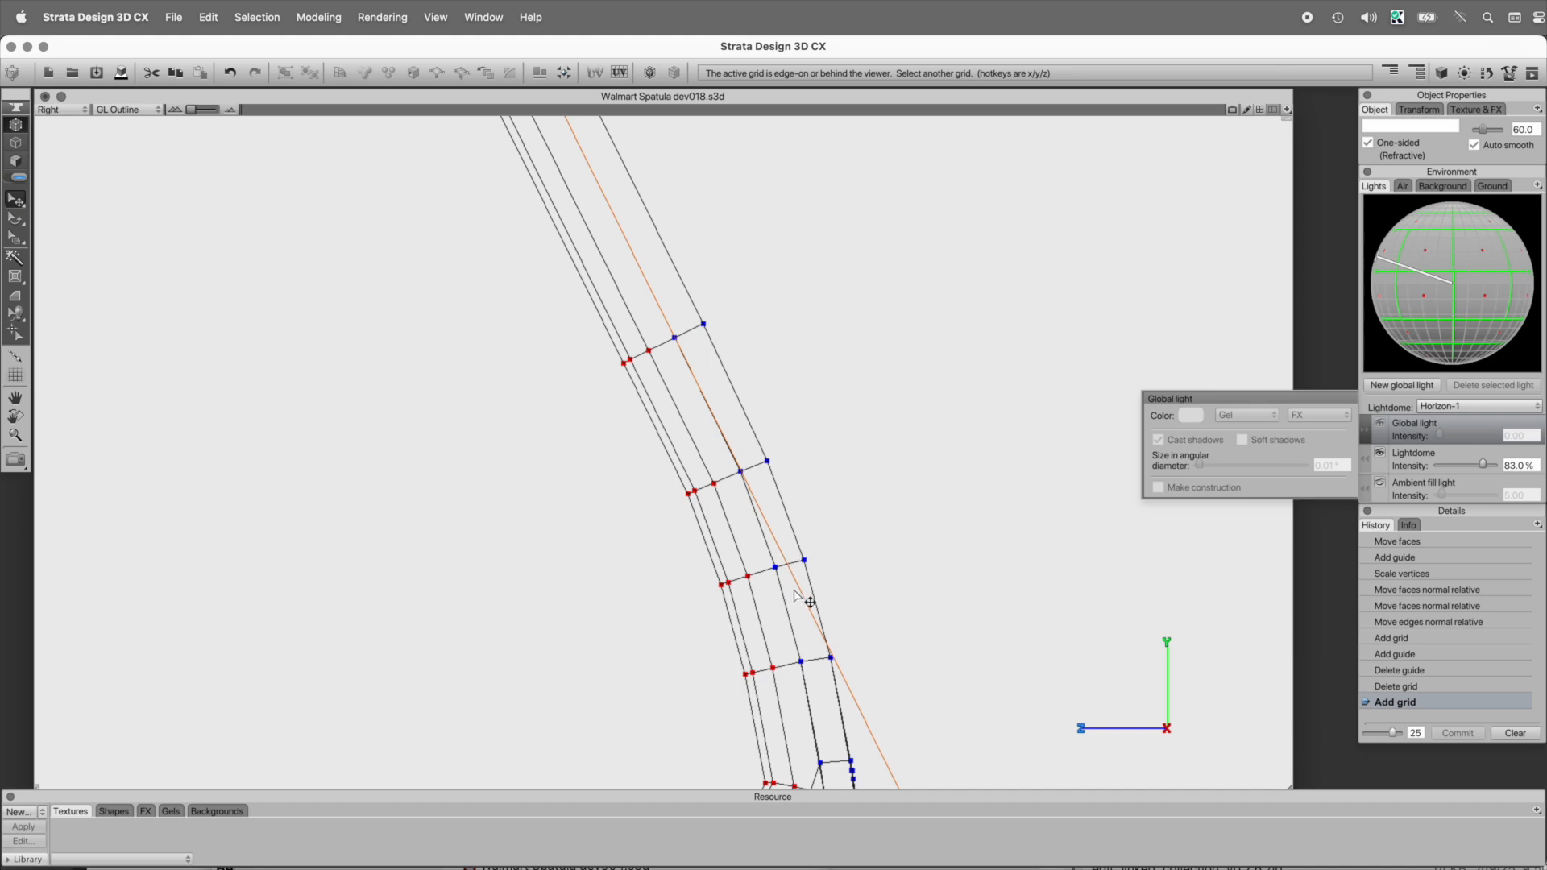
# - Scale the selected neck vertices slightly outward toward the front along the custom grid's direction
pyautogui.press('space')
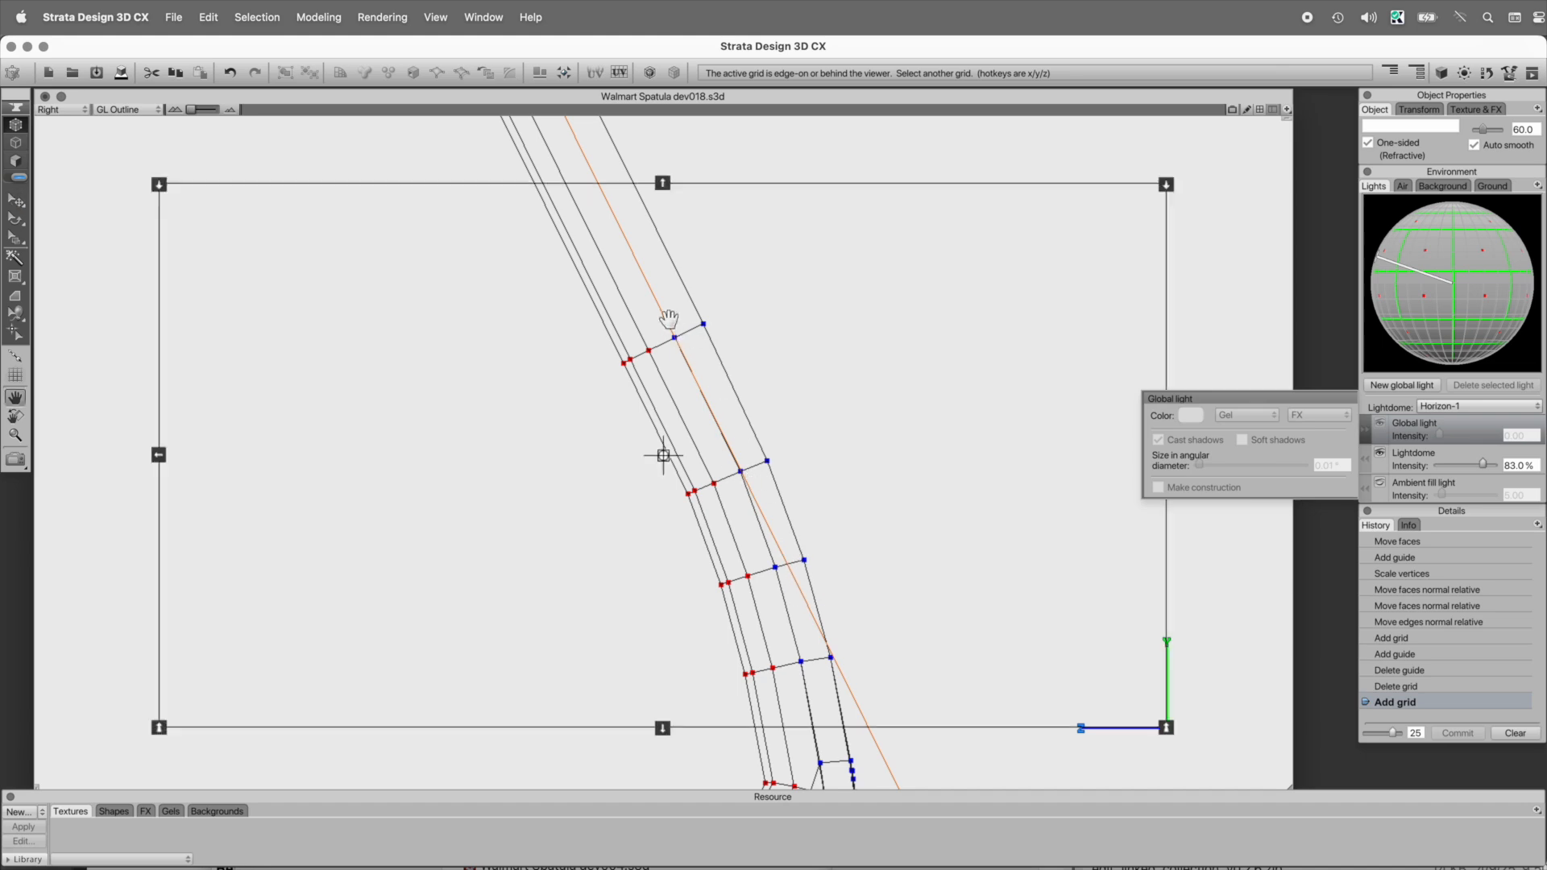
pyautogui.keyDown('alt'); pyautogui.keyDown('super'); pyautogui.click(638, 298); pyautogui.keyUp('super'); pyautogui.keyUp('alt')
pyautogui.moveTo(532, 249); pyautogui.dragTo(732, 494)
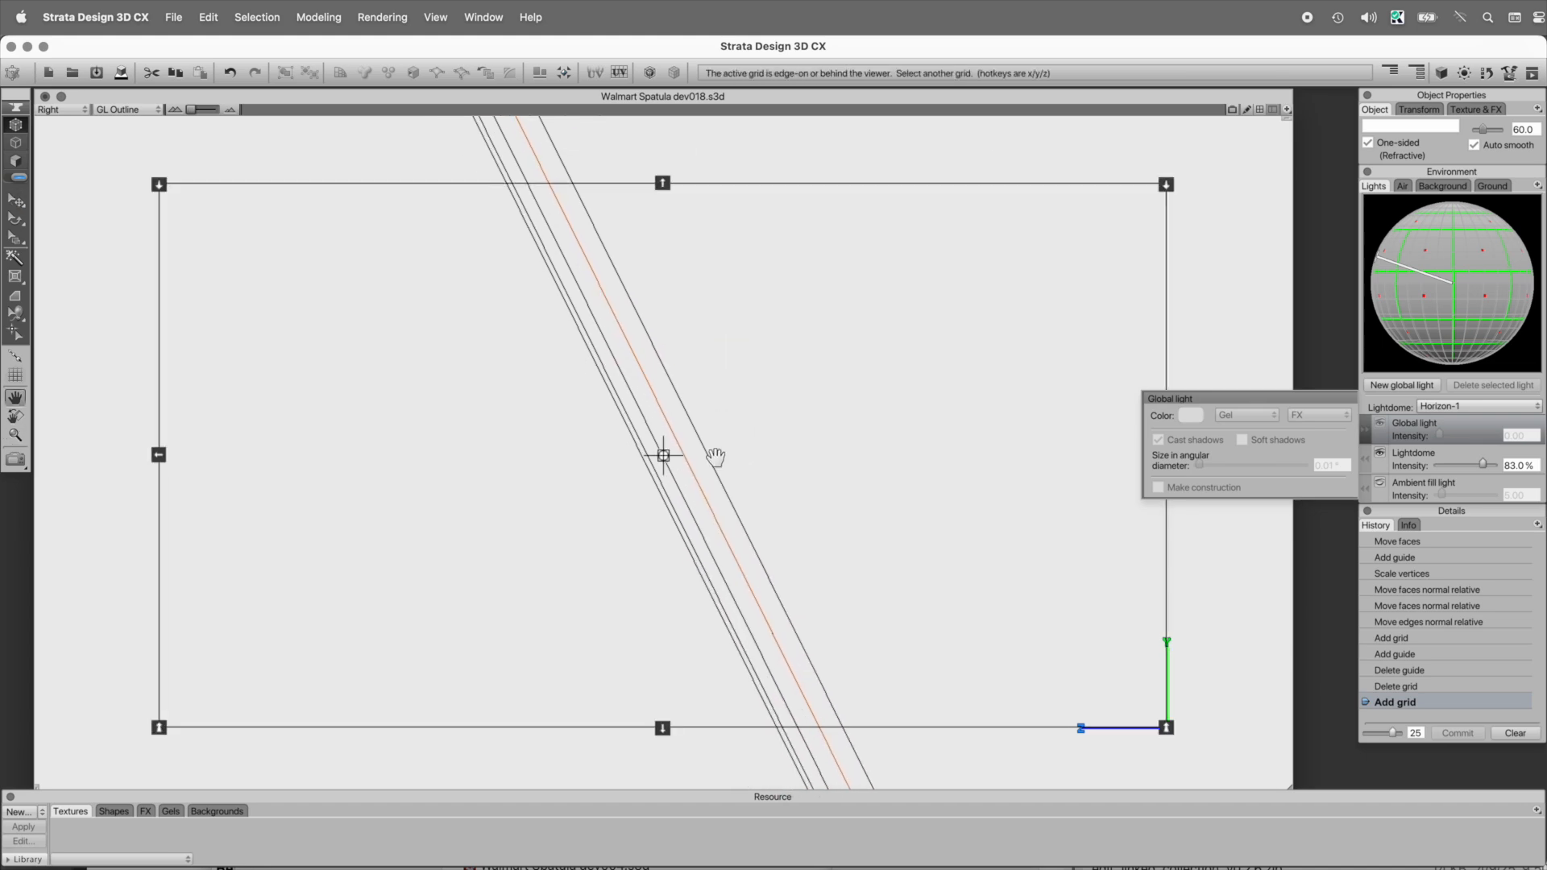
pyautogui.moveTo(666, 242); pyautogui.dragTo(785, 594)
pyautogui.moveTo(653, 376); pyautogui.dragTo(808, 662)
pyautogui.moveTo(572, 327); pyautogui.dragTo(628, 361)
pyautogui.press('space')
pyautogui.moveTo(806, 551); pyautogui.dragTo(605, 234)
pyautogui.moveTo(797, 572); pyautogui.dragTo(610, 282)
pyautogui.moveTo(759, 570); pyautogui.dragTo(746, 384)
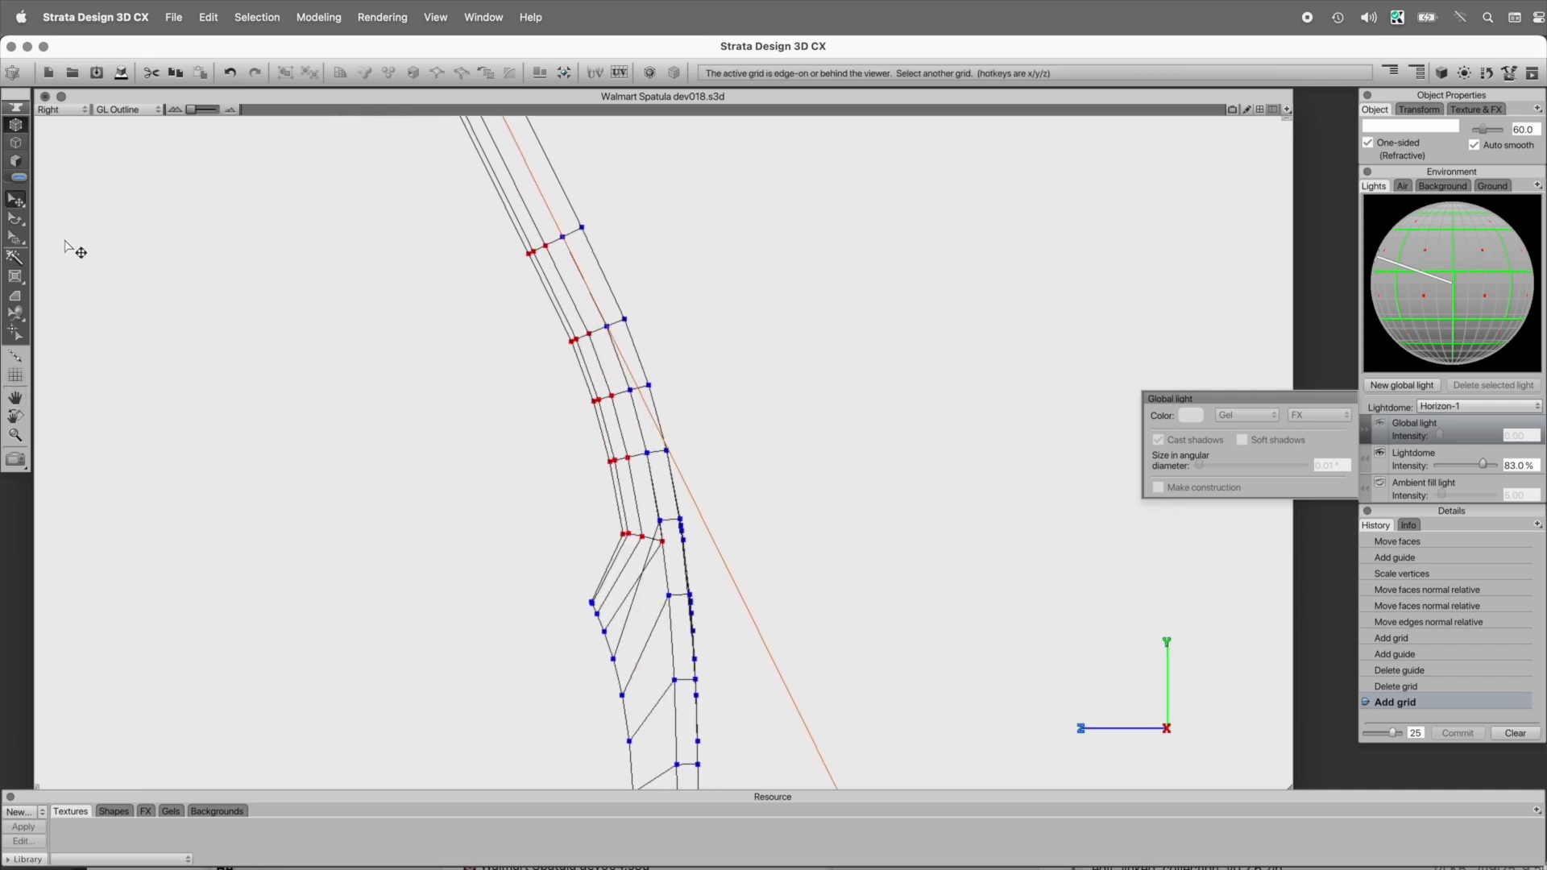
pyautogui.moveTo(22, 247); pyautogui.dragTo(92, 250)
pyautogui.press('shift+super')
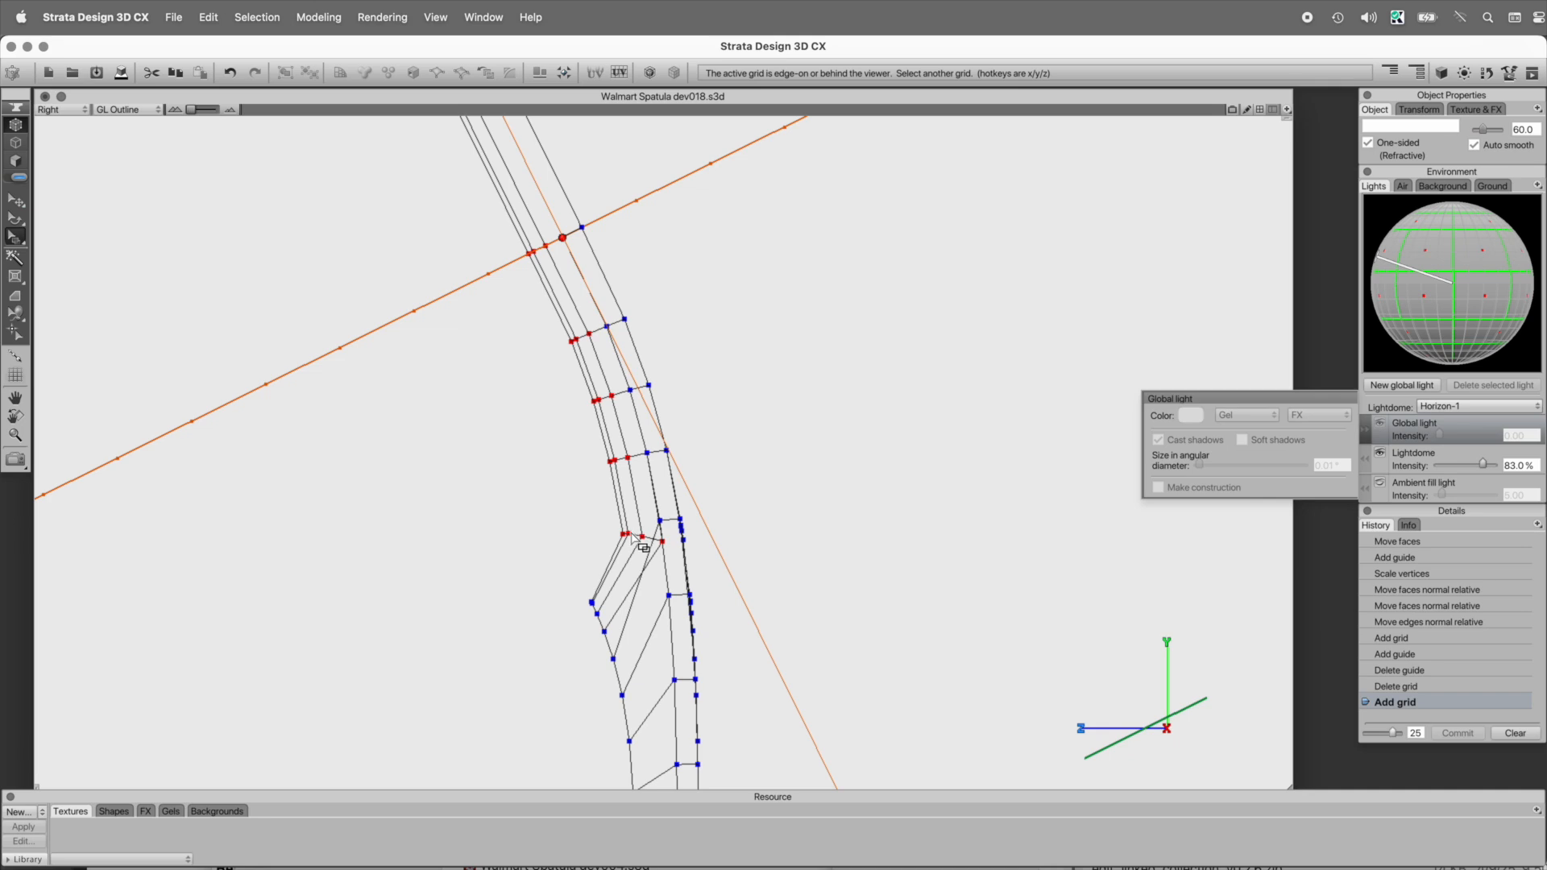
pyautogui.moveTo(632, 537); pyautogui.dragTo(603, 548)
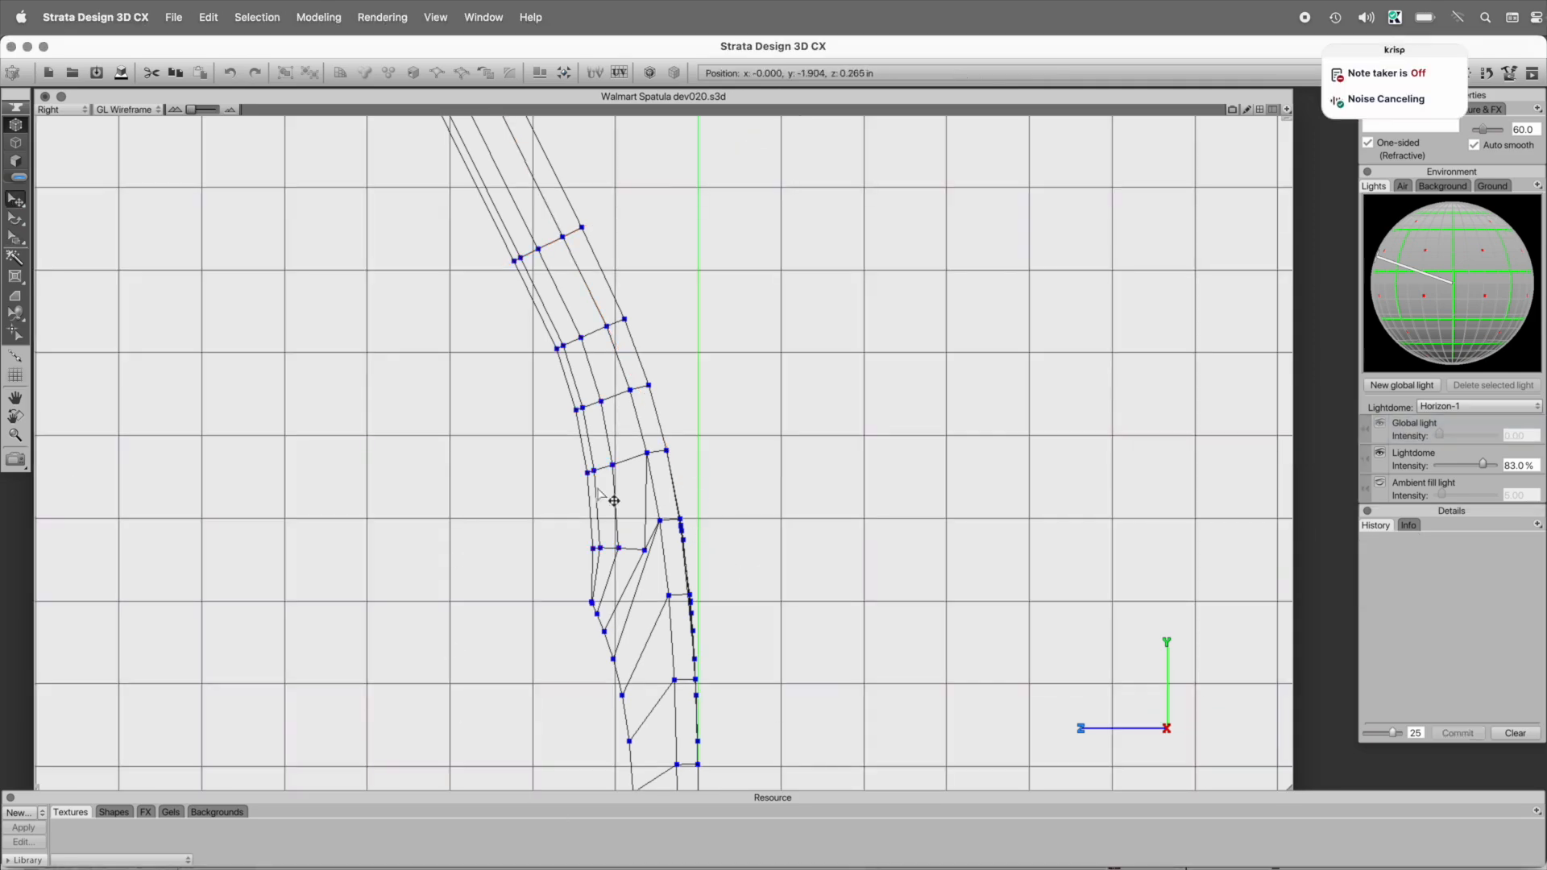
# - Select the crosswise edge row spanning the neck's base just above the raised panel and slide it slightly up toward the neck
pyautogui.moveTo(744, 594); pyautogui.dragTo(821, 542)
pyautogui.moveTo(823, 544); pyautogui.dragTo(976, 545)
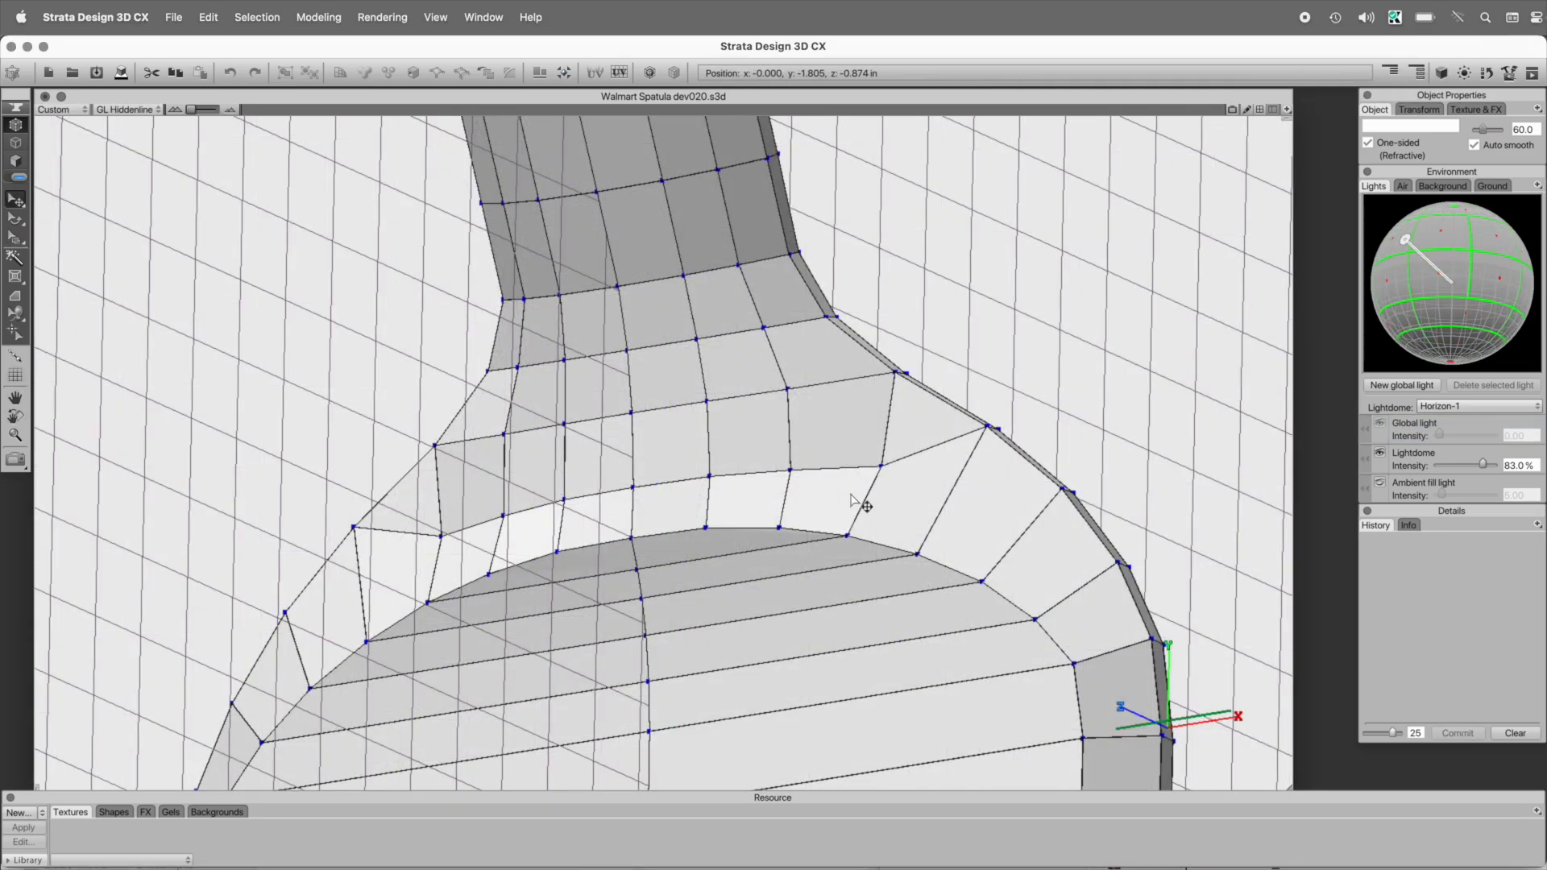
pyautogui.moveTo(839, 538); pyautogui.dragTo(731, 535)
pyautogui.click(737, 528)
pyautogui.click(15, 143)
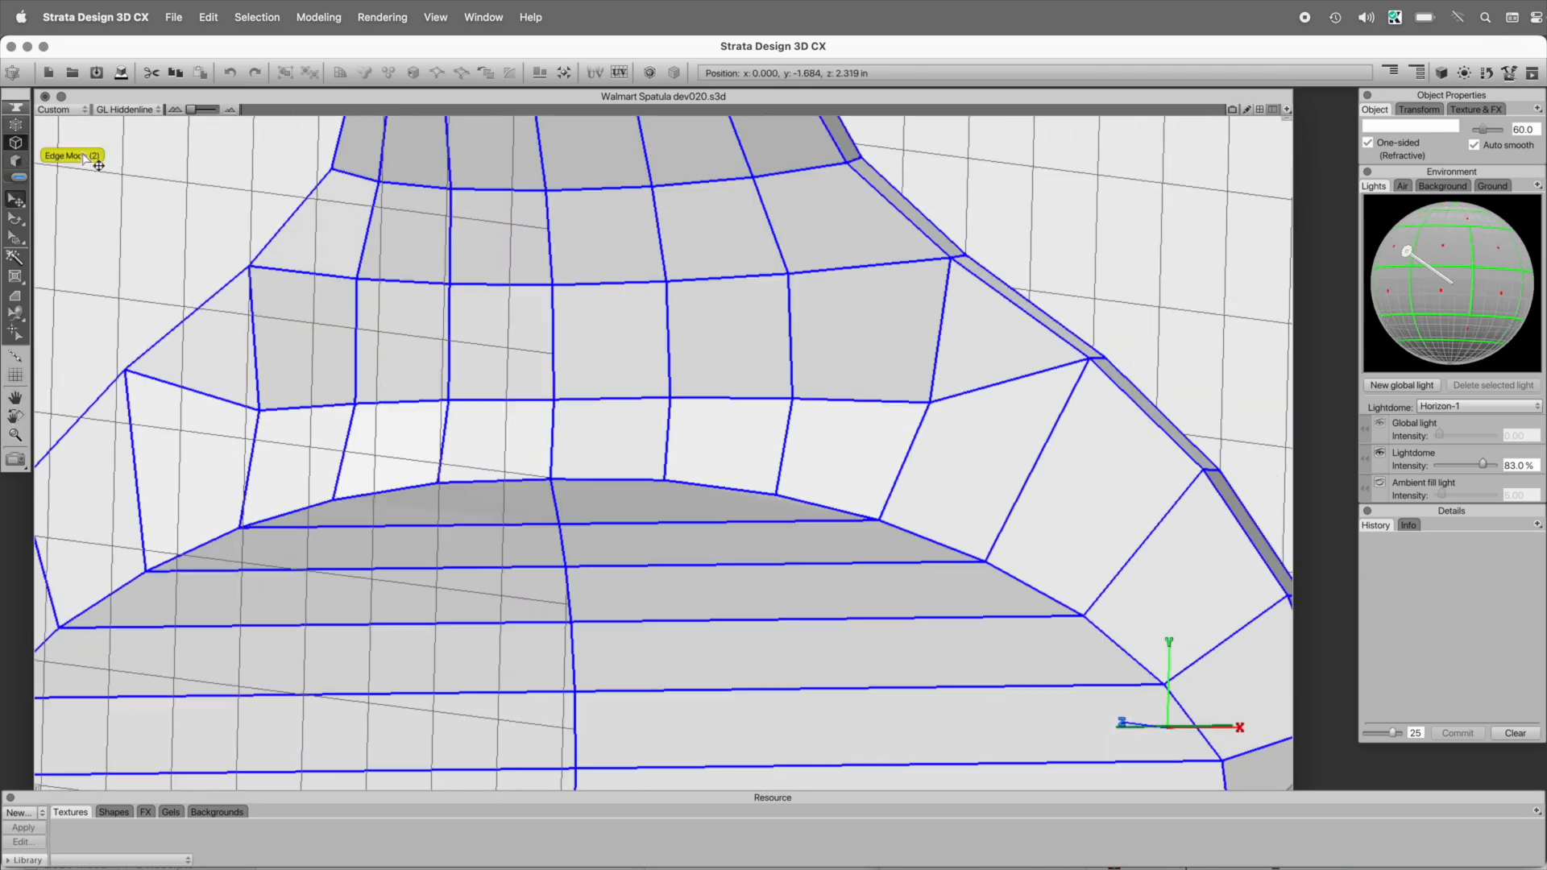
pyautogui.click(321, 407)
pyautogui.keyDown('shift'); pyautogui.click(852, 400); pyautogui.keyUp('shift')
pyautogui.press('l')
pyautogui.hotkey('shift', 's')
pyautogui.moveTo(849, 401); pyautogui.dragTo(829, 405)
pyautogui.moveTo(830, 407); pyautogui.dragTo(822, 403)
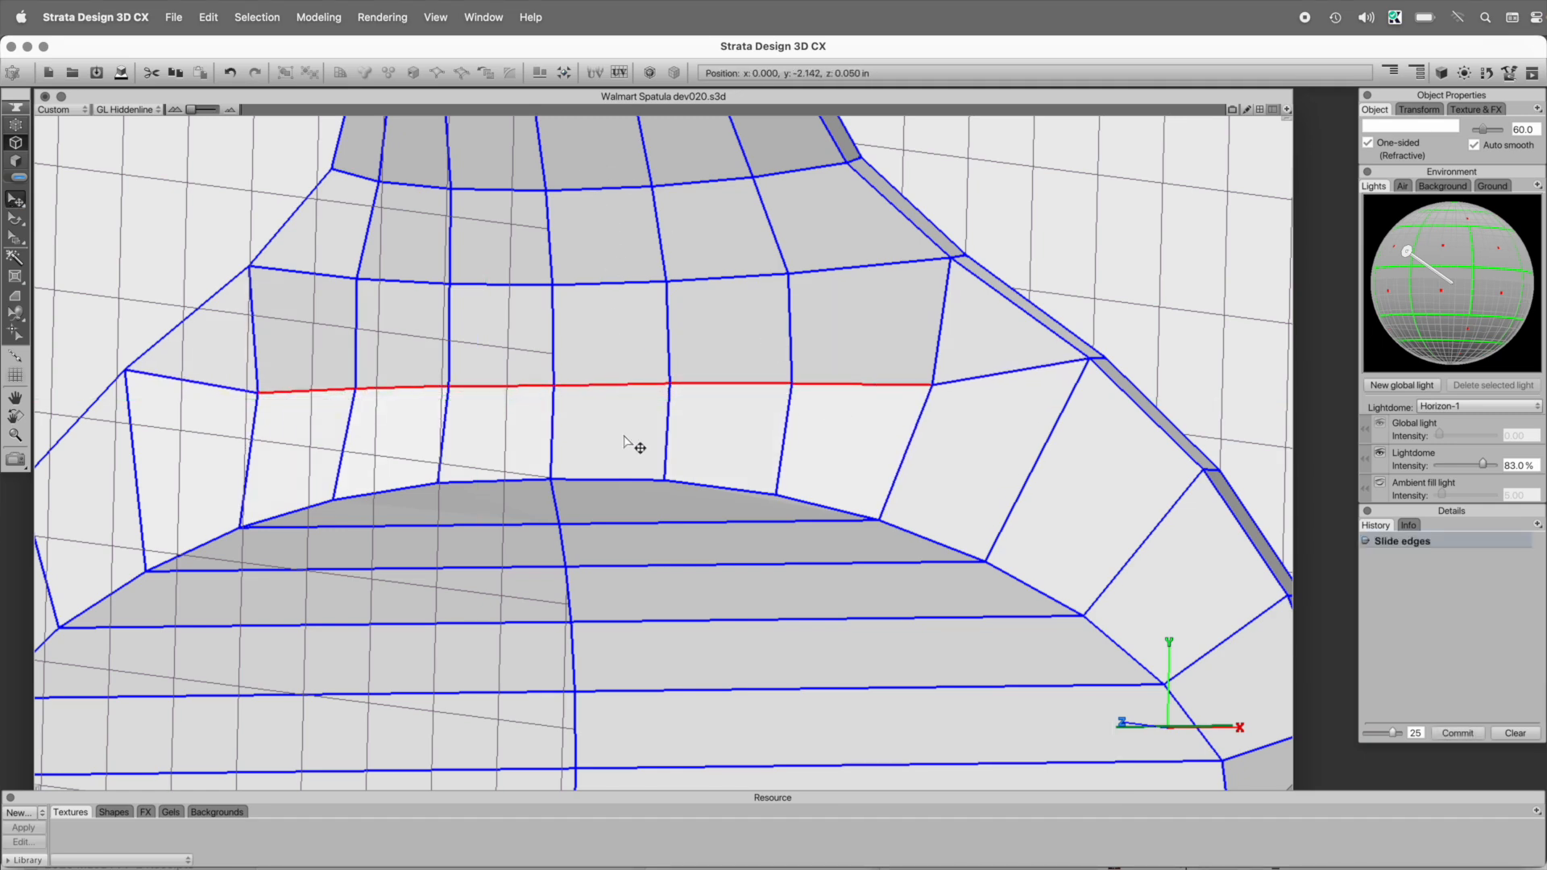
# - Examine the neck base's profile in an outline Right view, selecting the slid row's vertices for reference
pyautogui.hotkey('alt', 'space')
pyautogui.moveTo(1152, 235); pyautogui.dragTo(667, 428)
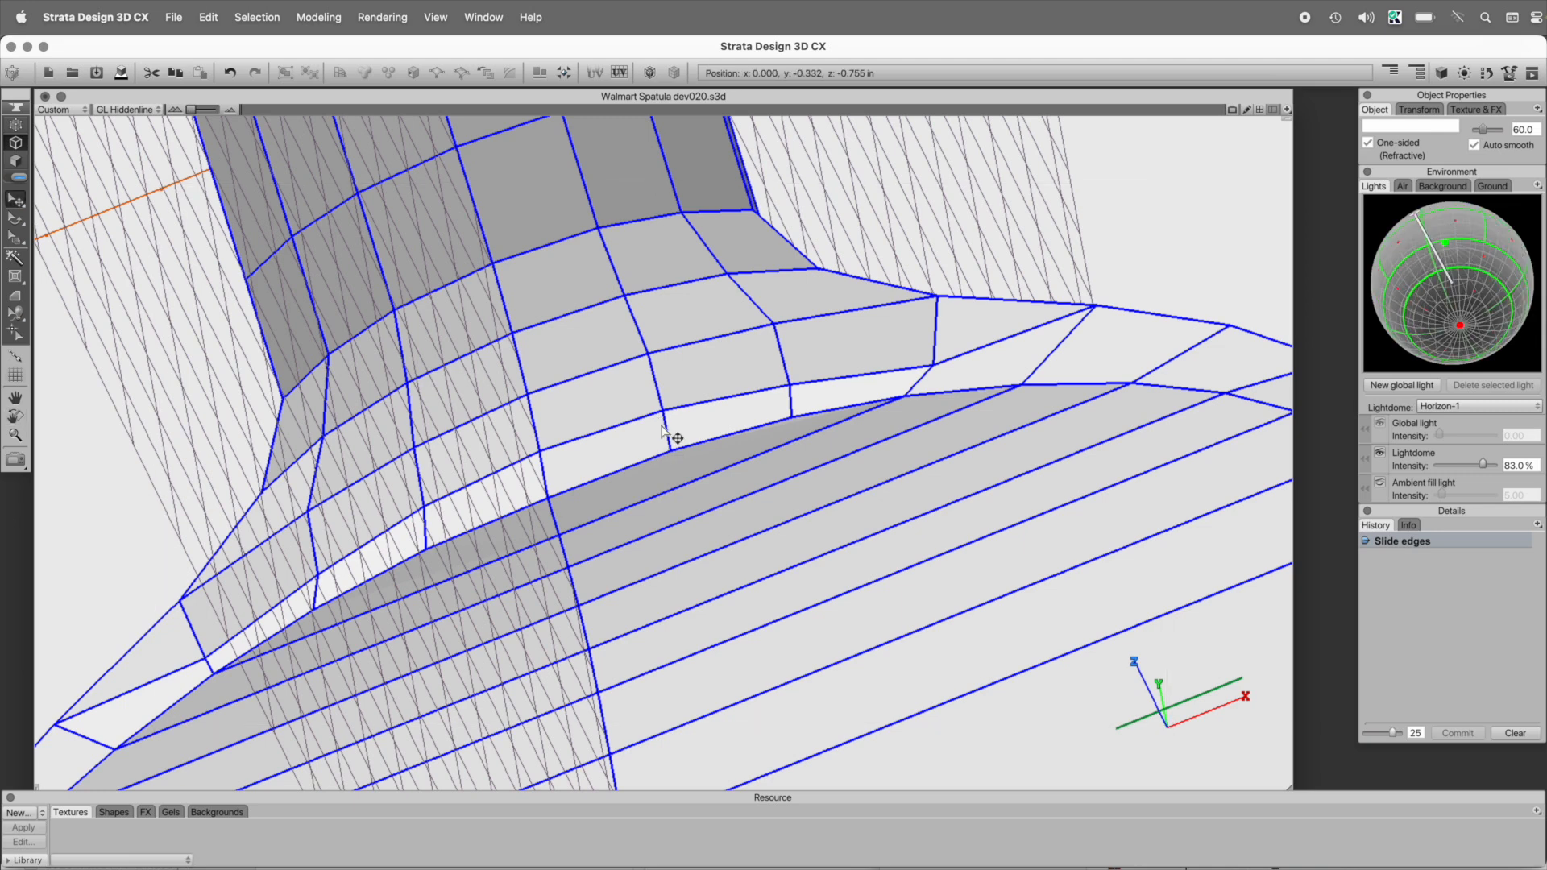
pyautogui.press('super+3')
pyautogui.click(15, 124)
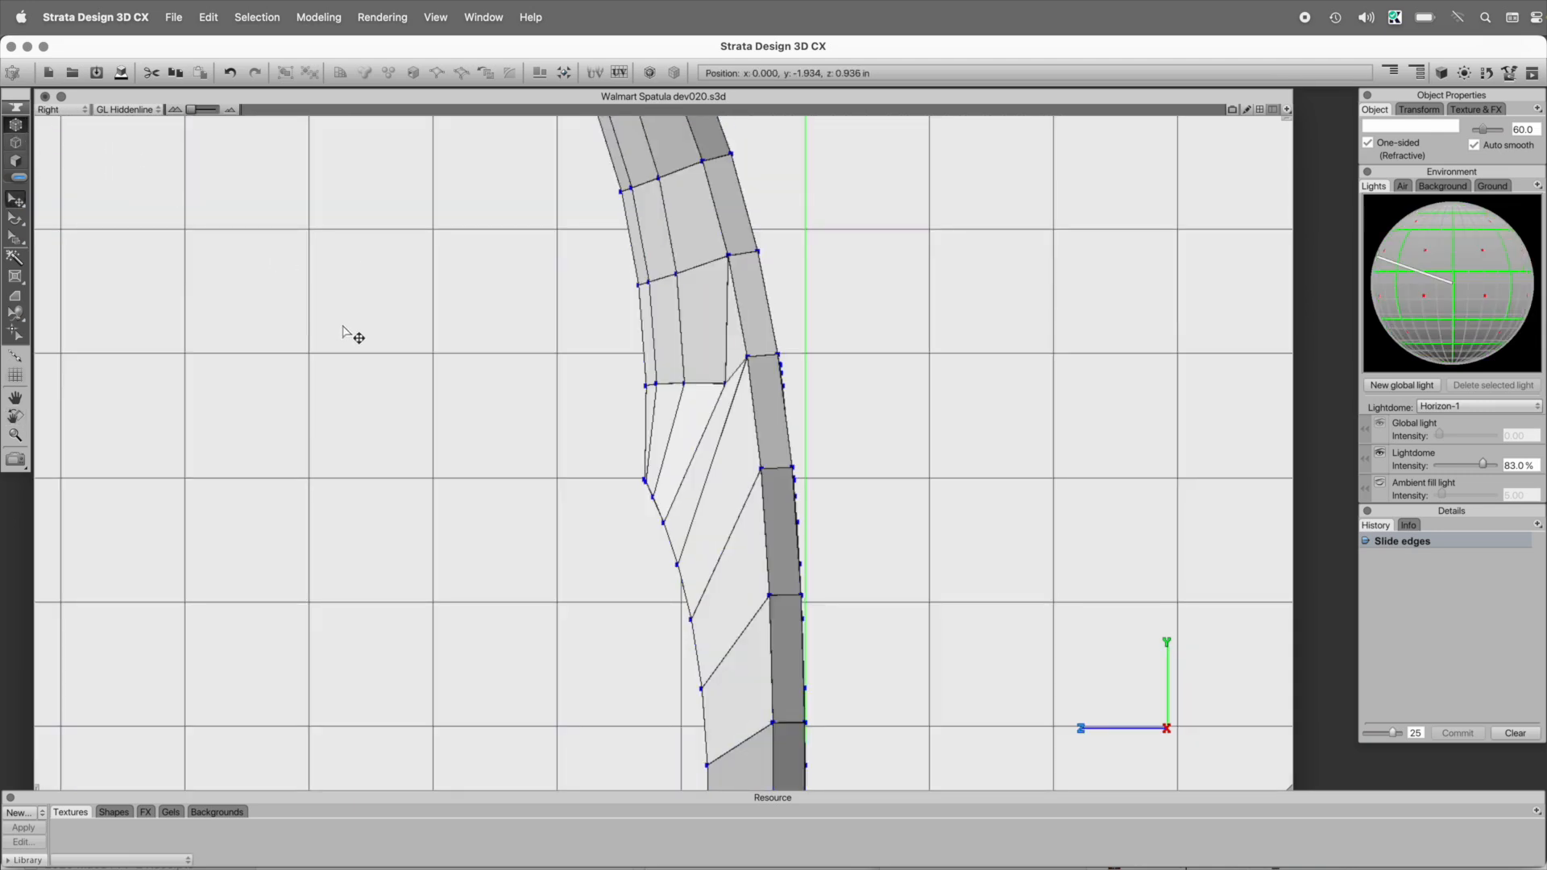
pyautogui.press('super+y')
pyautogui.keyDown('super'); pyautogui.moveTo(478, 202); pyautogui.dragTo(1021, 638); pyautogui.keyUp('super')
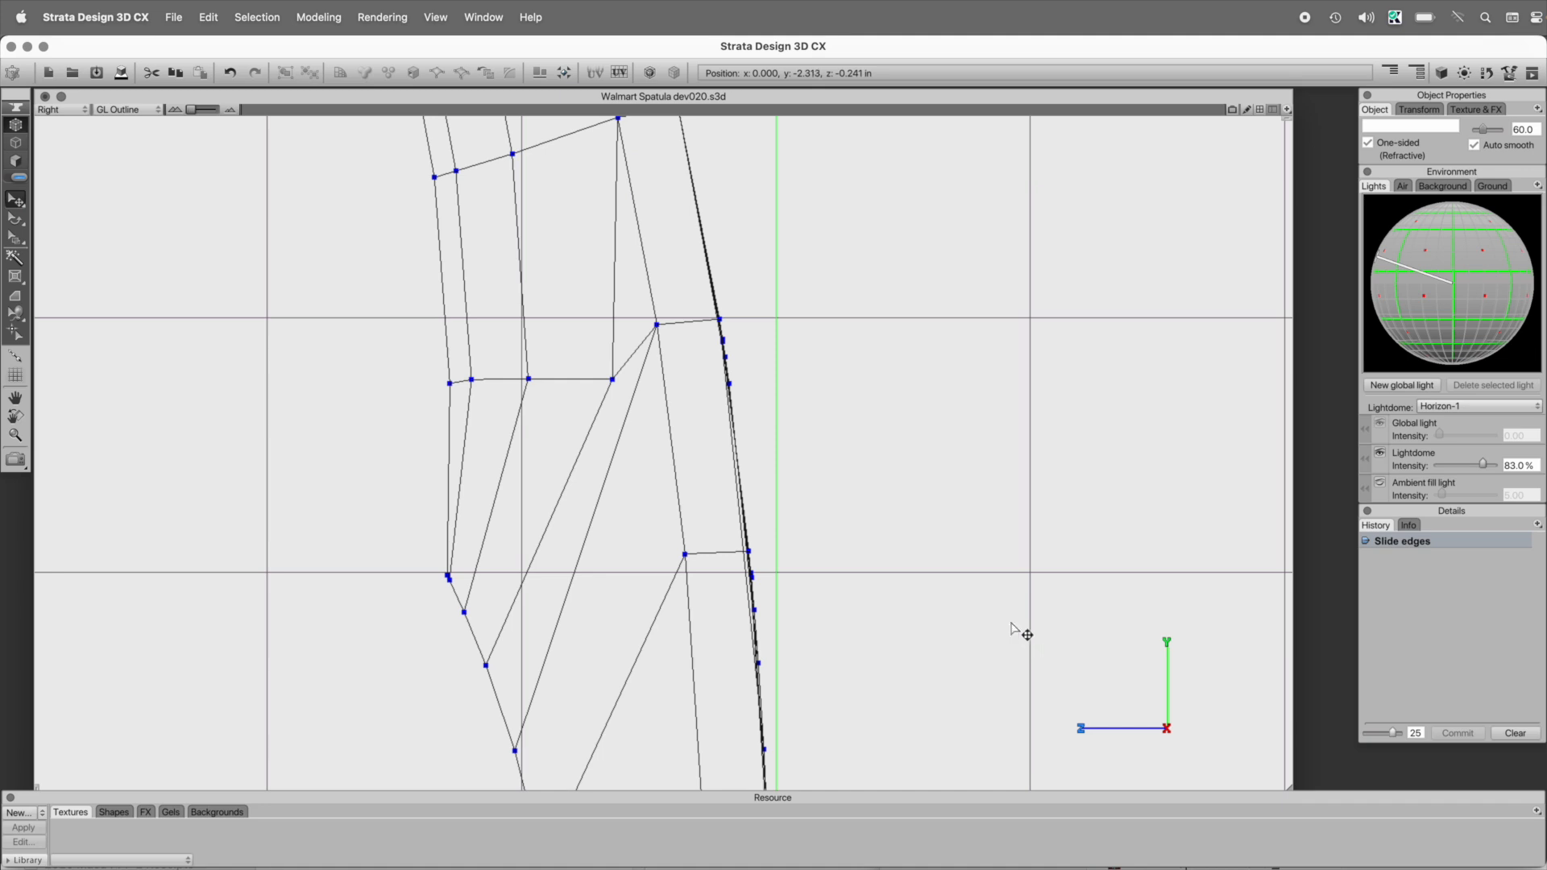
pyautogui.moveTo(421, 349); pyautogui.dragTo(616, 395)
pyautogui.keyDown('alt'); pyautogui.keyDown('super'); pyautogui.click(560, 420); pyautogui.keyUp('super'); pyautogui.keyUp('alt')
pyautogui.moveTo(650, 581); pyautogui.dragTo(552, 433)
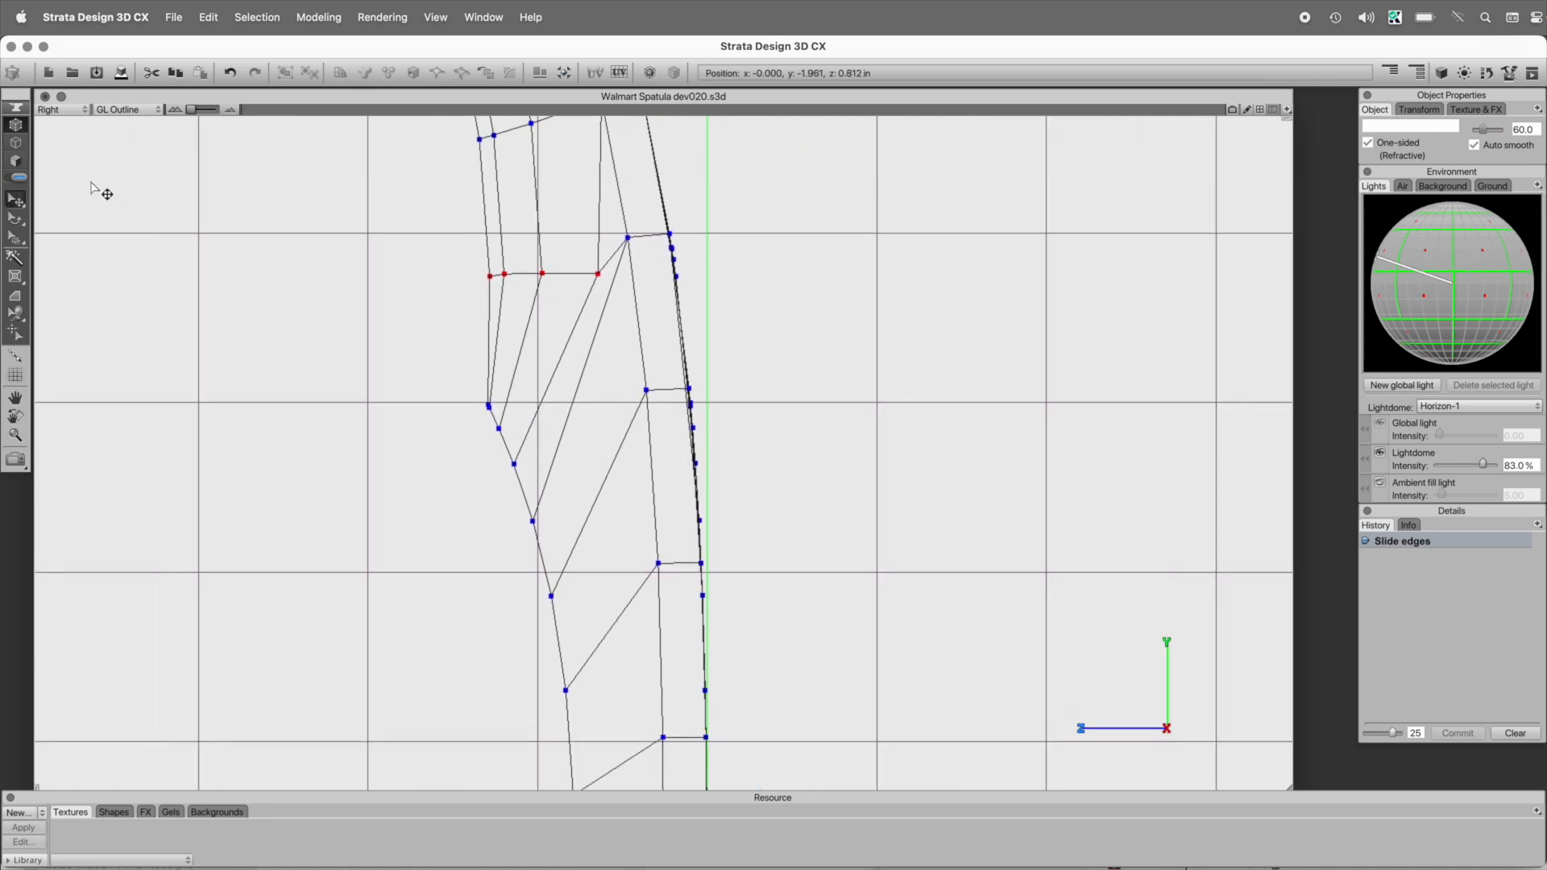
# - Ring-select the short radial edges running around the raised panel's sloped border
pyautogui.click(15, 143)
pyautogui.moveTo(544, 612); pyautogui.dragTo(683, 631)
pyautogui.press('super+3')
pyautogui.moveTo(973, 557); pyautogui.dragTo(895, 396)
pyautogui.click(861, 394)
pyautogui.doubleClick(860, 395)
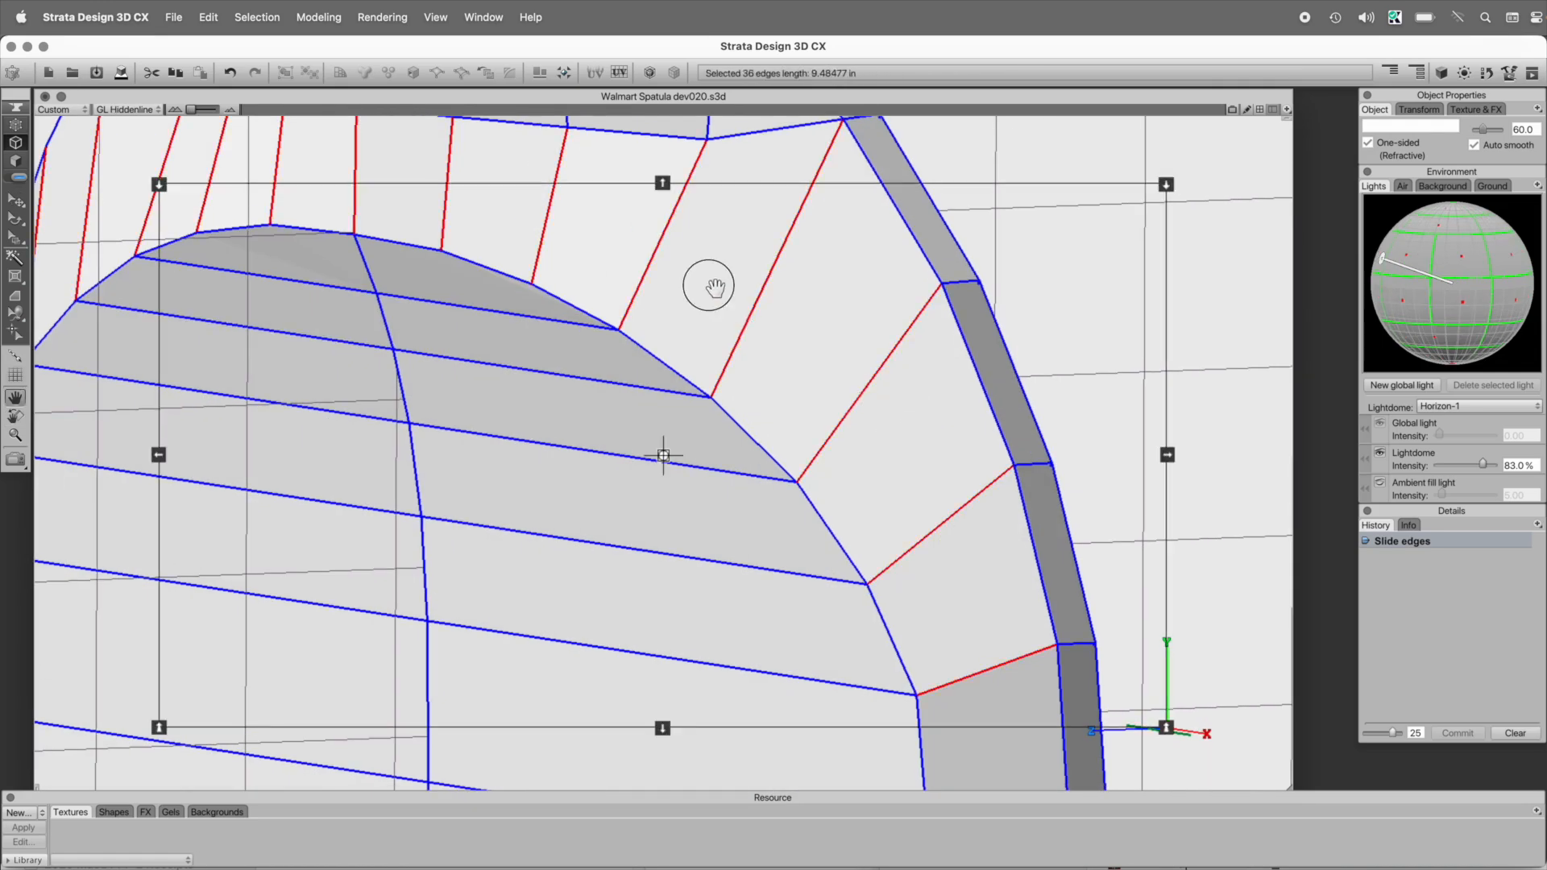
pyautogui.moveTo(715, 288); pyautogui.dragTo(863, 407)
pyautogui.keyDown('alt'); pyautogui.keyDown('super'); pyautogui.click(735, 356); pyautogui.keyUp('super'); pyautogui.keyUp('alt')
pyautogui.keyDown('alt'); pyautogui.moveTo(735, 355); pyautogui.dragTo(869, 424); pyautogui.keyUp('alt')
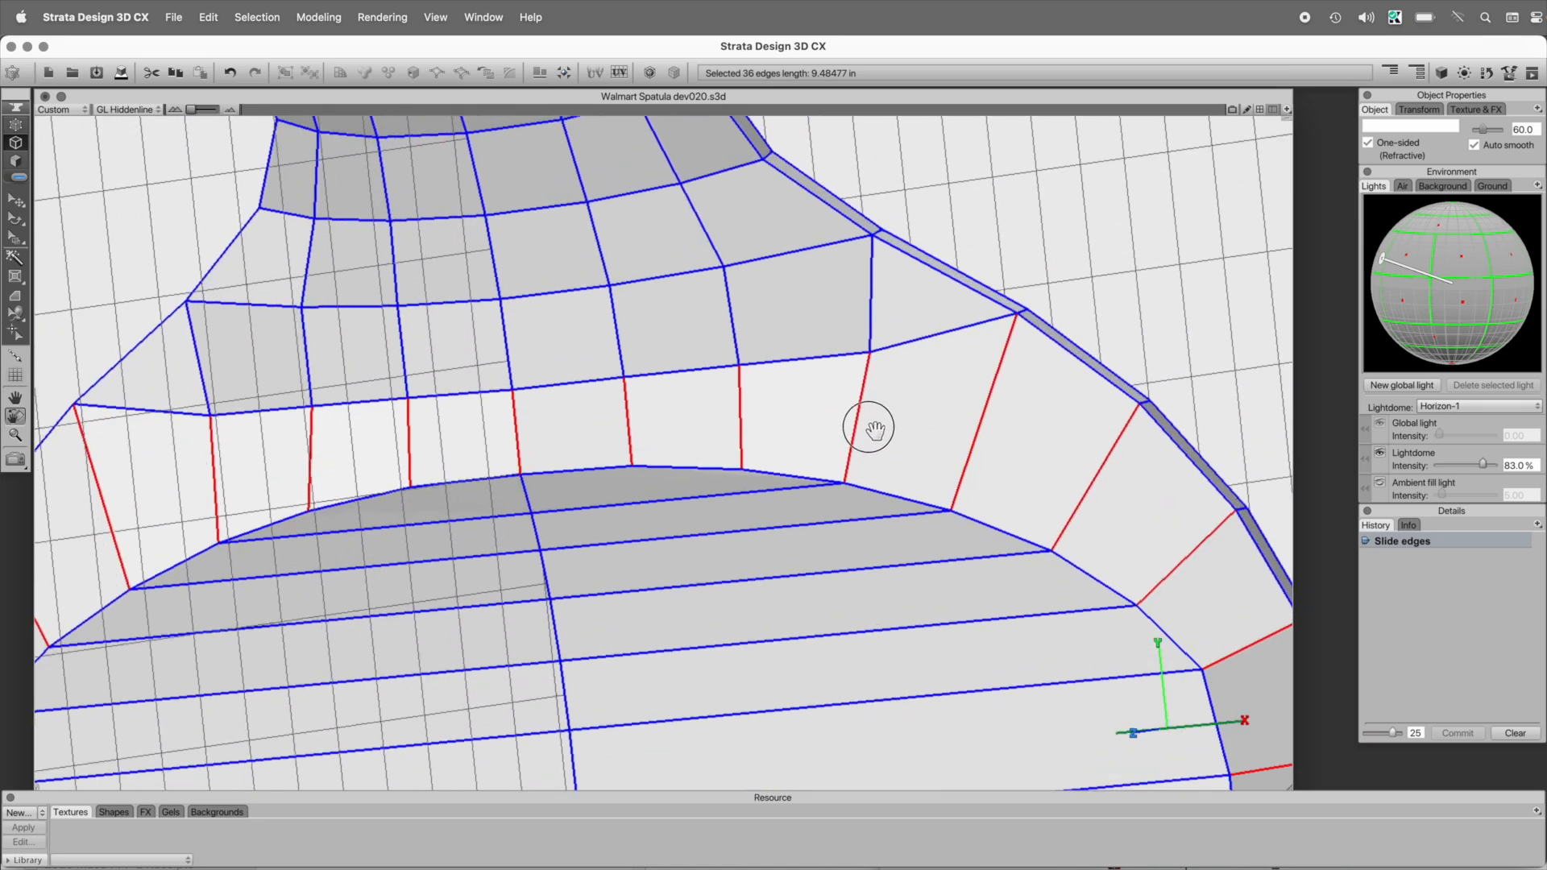
# - Deselect the seven radial edges directly below the neck and connect the remaining ring edges with a new edge line
pyautogui.keyDown('alt'); pyautogui.click(213, 448); pyautogui.keyUp('alt')
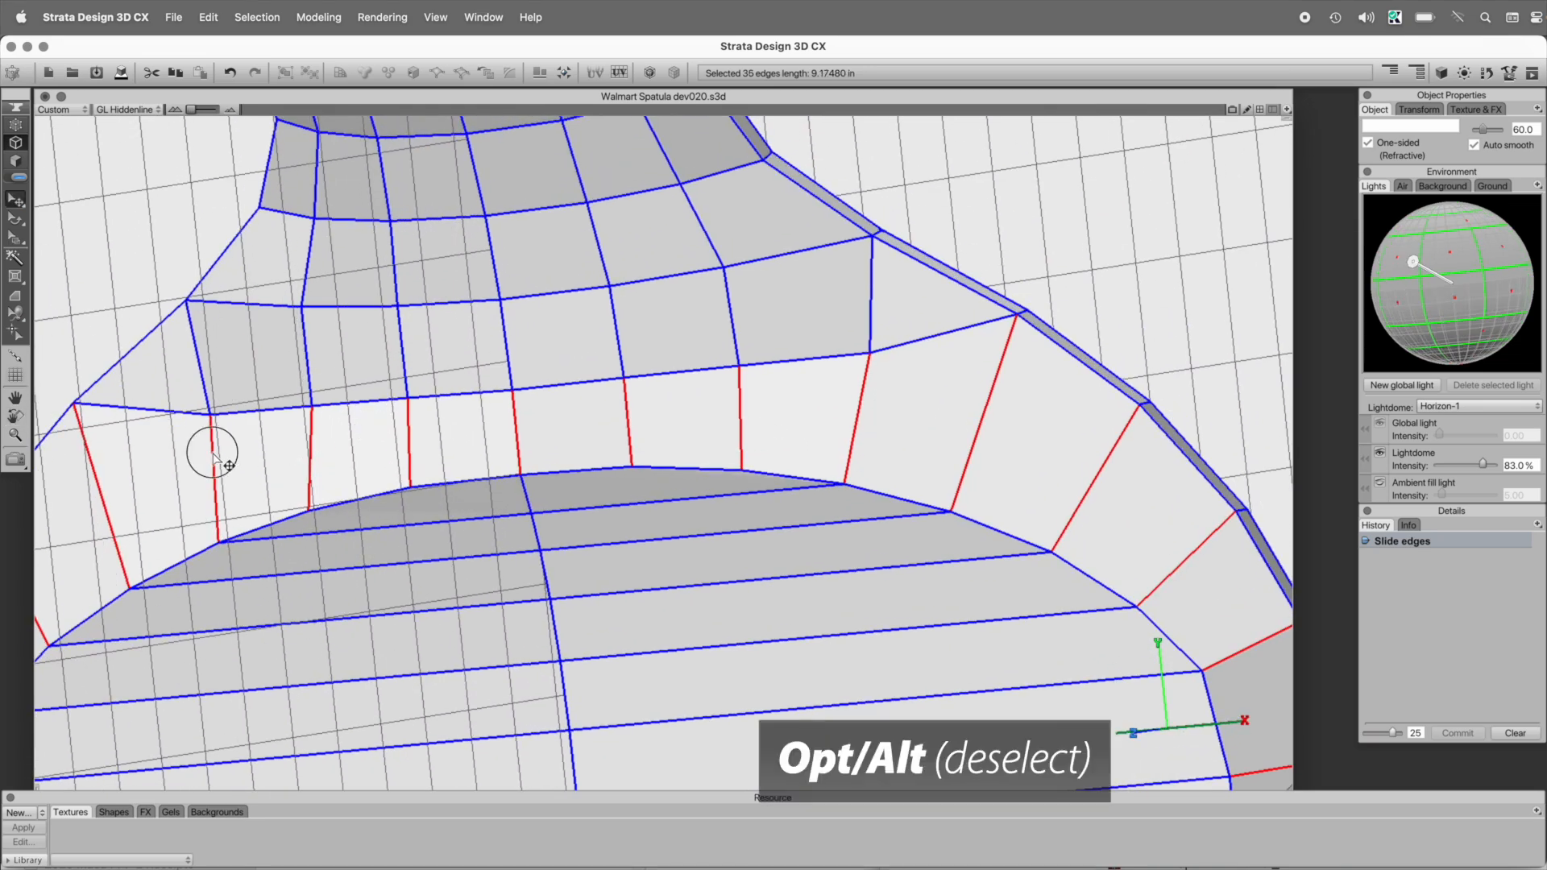
pyautogui.keyDown('alt'); pyautogui.click(310, 444); pyautogui.keyUp('alt')
pyautogui.keyDown('alt'); pyautogui.click(408, 431); pyautogui.keyUp('alt')
pyautogui.keyDown('alt'); pyautogui.click(514, 423); pyautogui.keyUp('alt')
pyautogui.keyDown('alt'); pyautogui.click(627, 412); pyautogui.keyUp('alt')
pyautogui.keyDown('alt'); pyautogui.click(740, 413); pyautogui.keyUp('alt')
pyautogui.press('c')
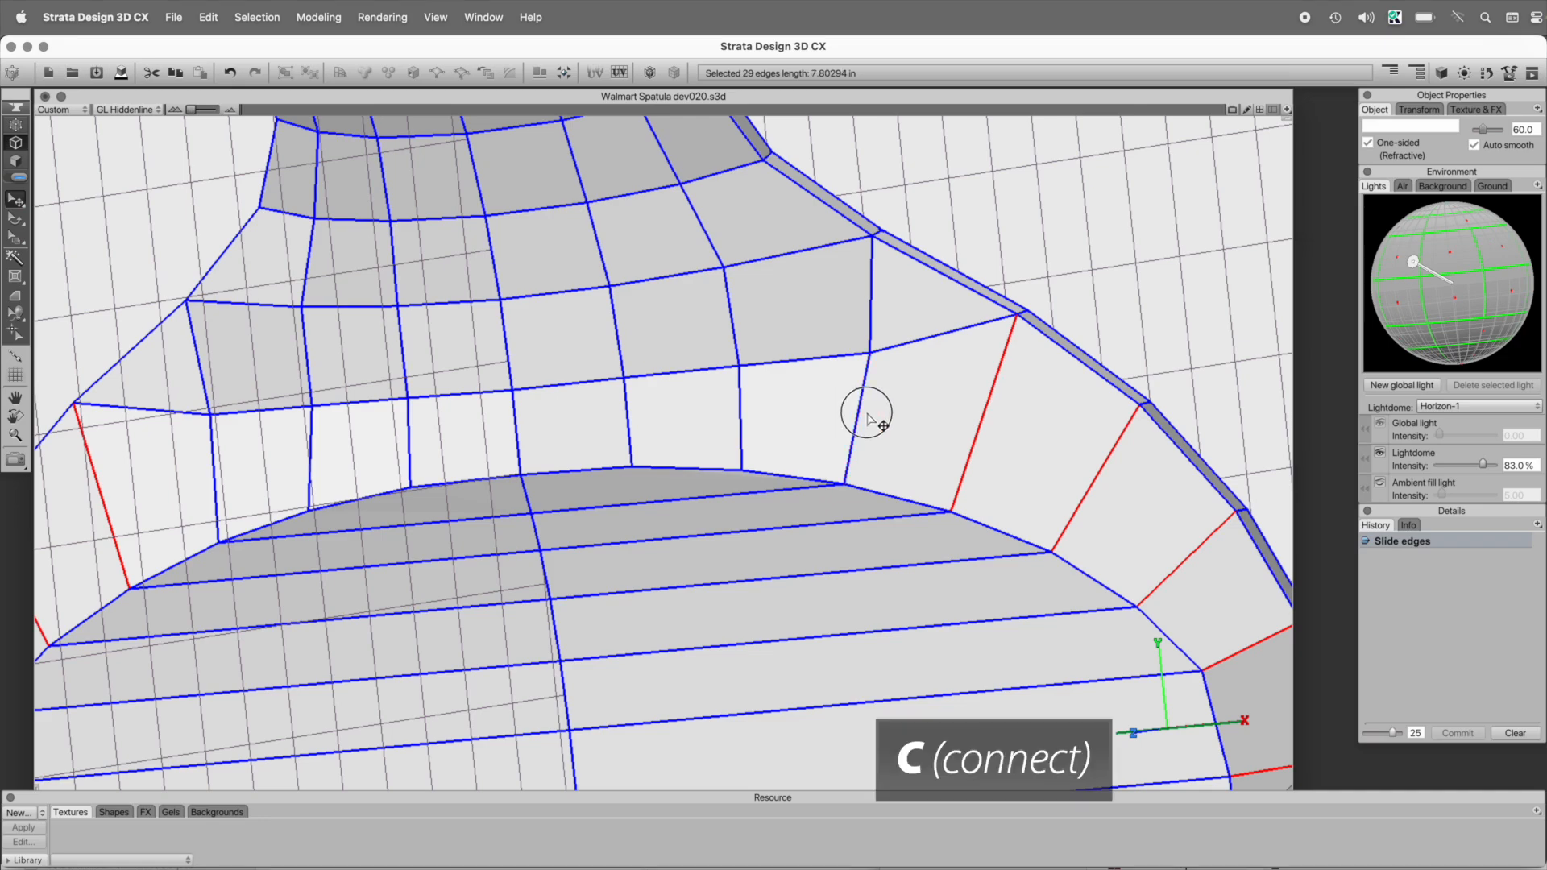
pyautogui.moveTo(956, 486); pyautogui.dragTo(1056, 595)
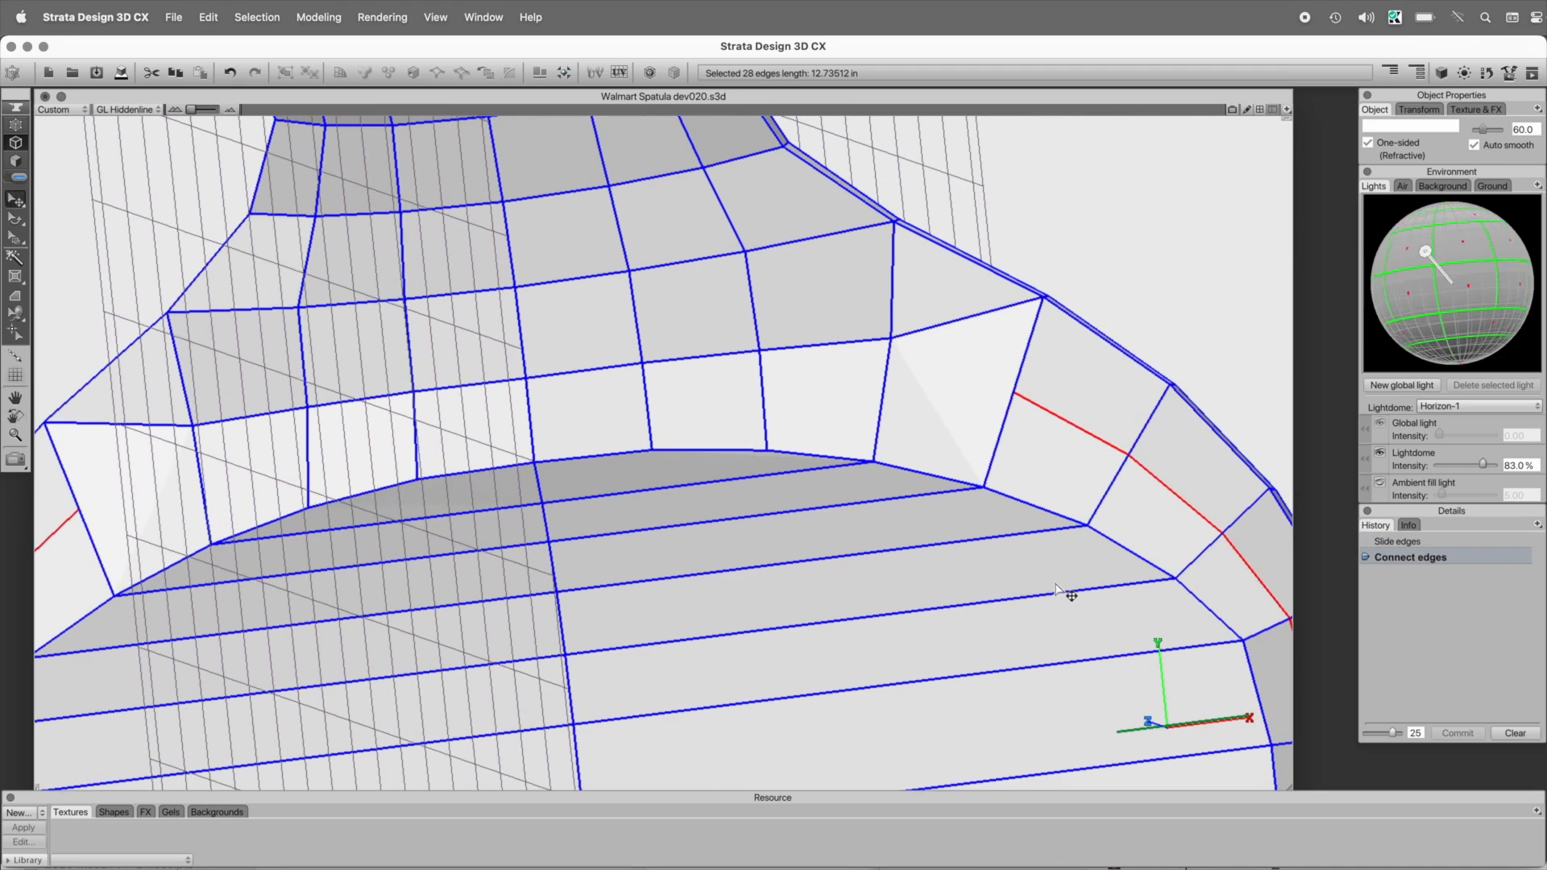
# - Set the view origin on the new border edges and move them slightly along their normals
pyautogui.rightClick(1060, 427)
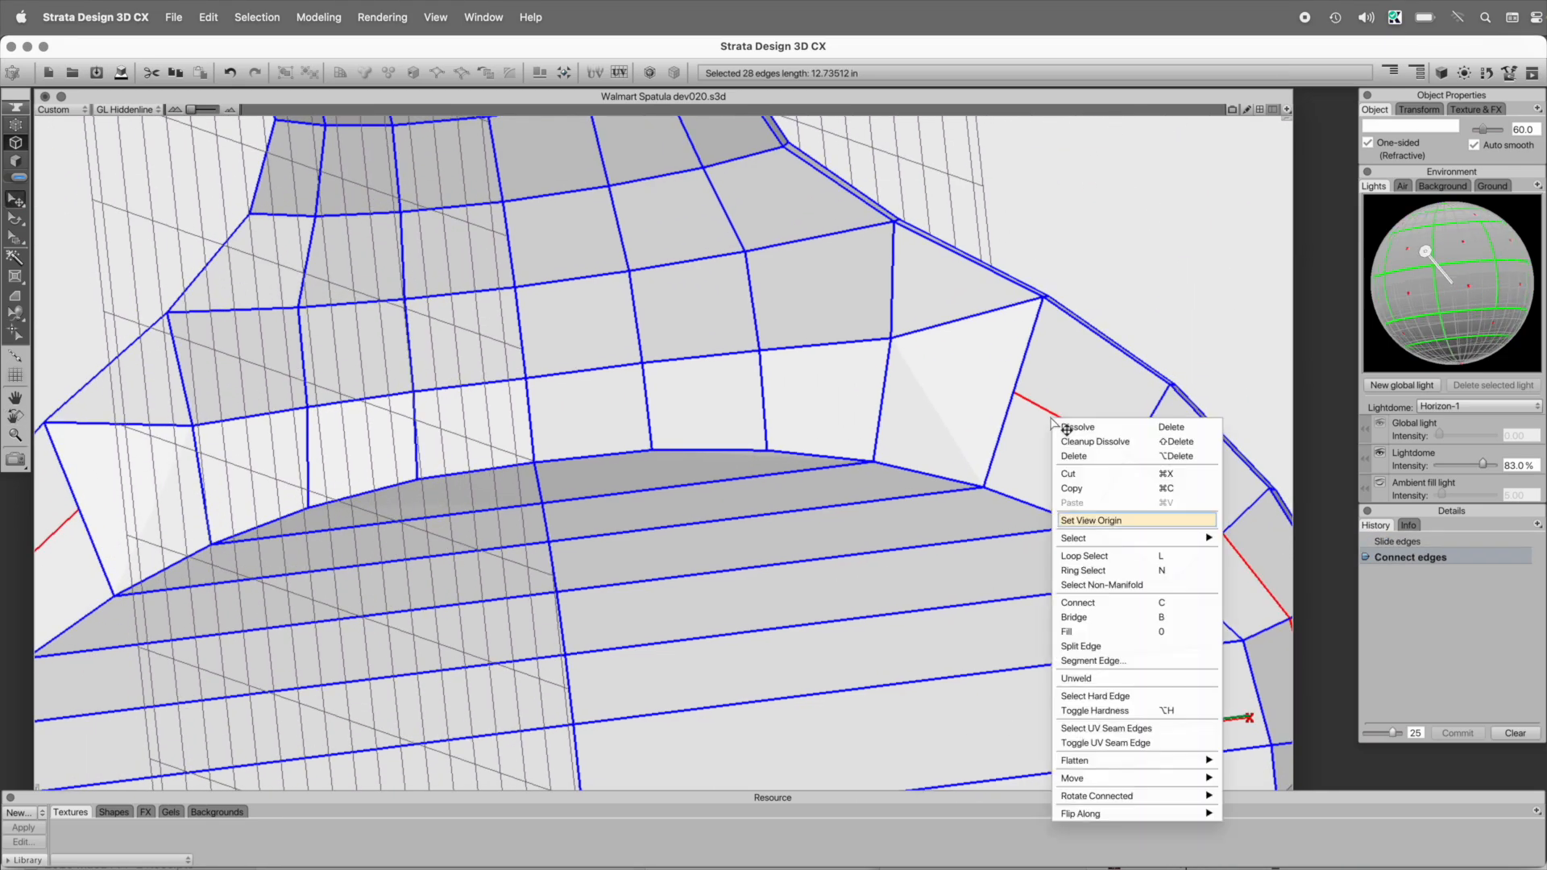
pyautogui.click(1091, 521)
pyautogui.moveTo(1090, 520); pyautogui.dragTo(787, 514)
pyautogui.keyDown('super'); pyautogui.click(617, 474); pyautogui.keyUp('super')
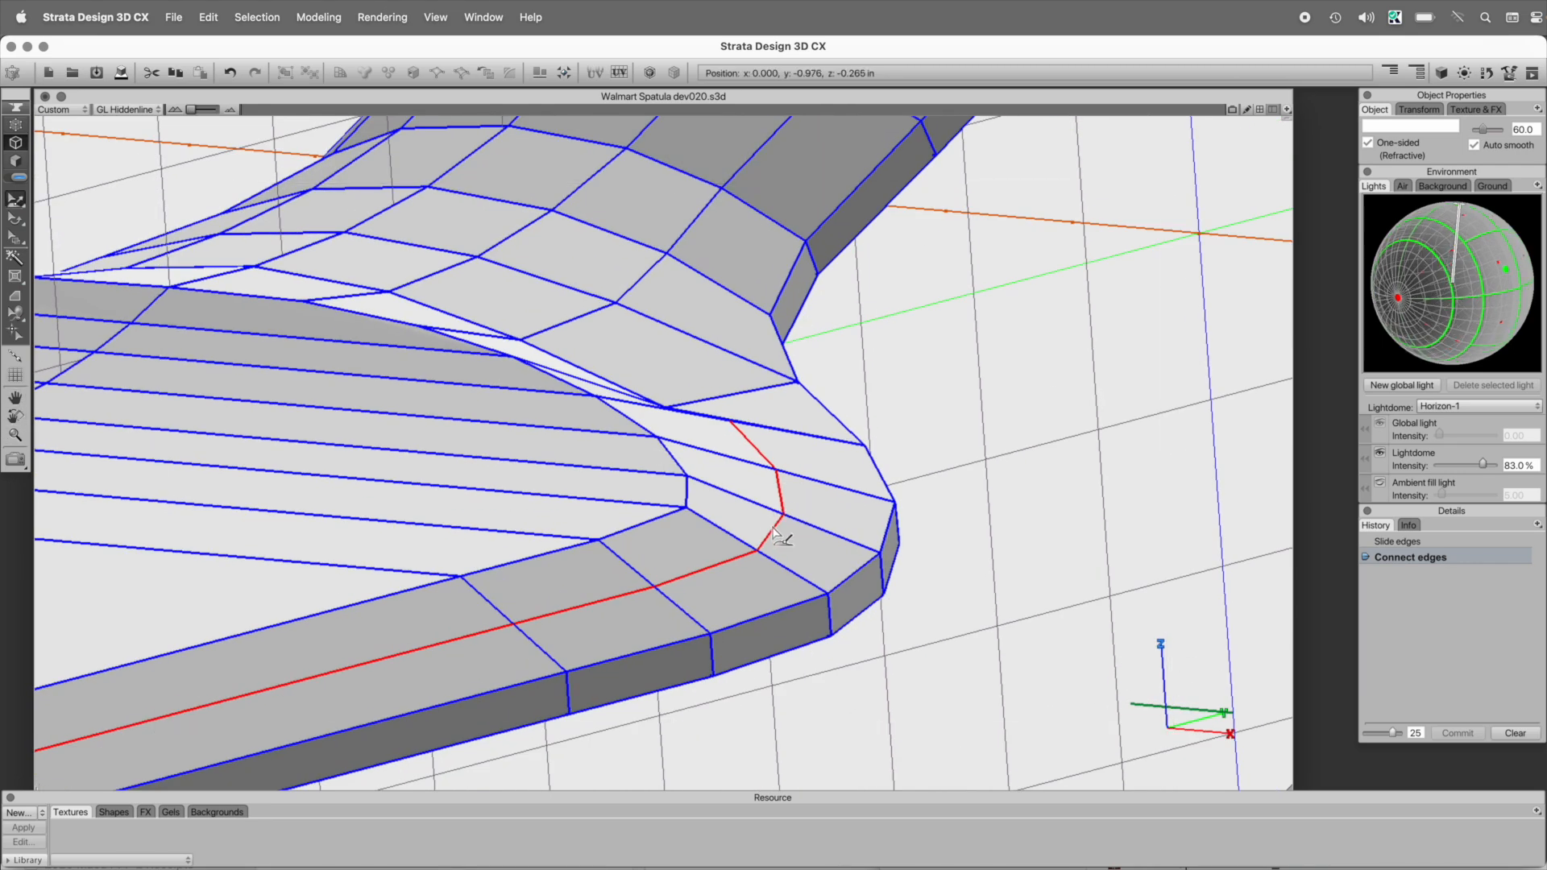
pyautogui.keyDown('super'); pyautogui.moveTo(775, 530); pyautogui.dragTo(777, 526); pyautogui.keyUp('super')
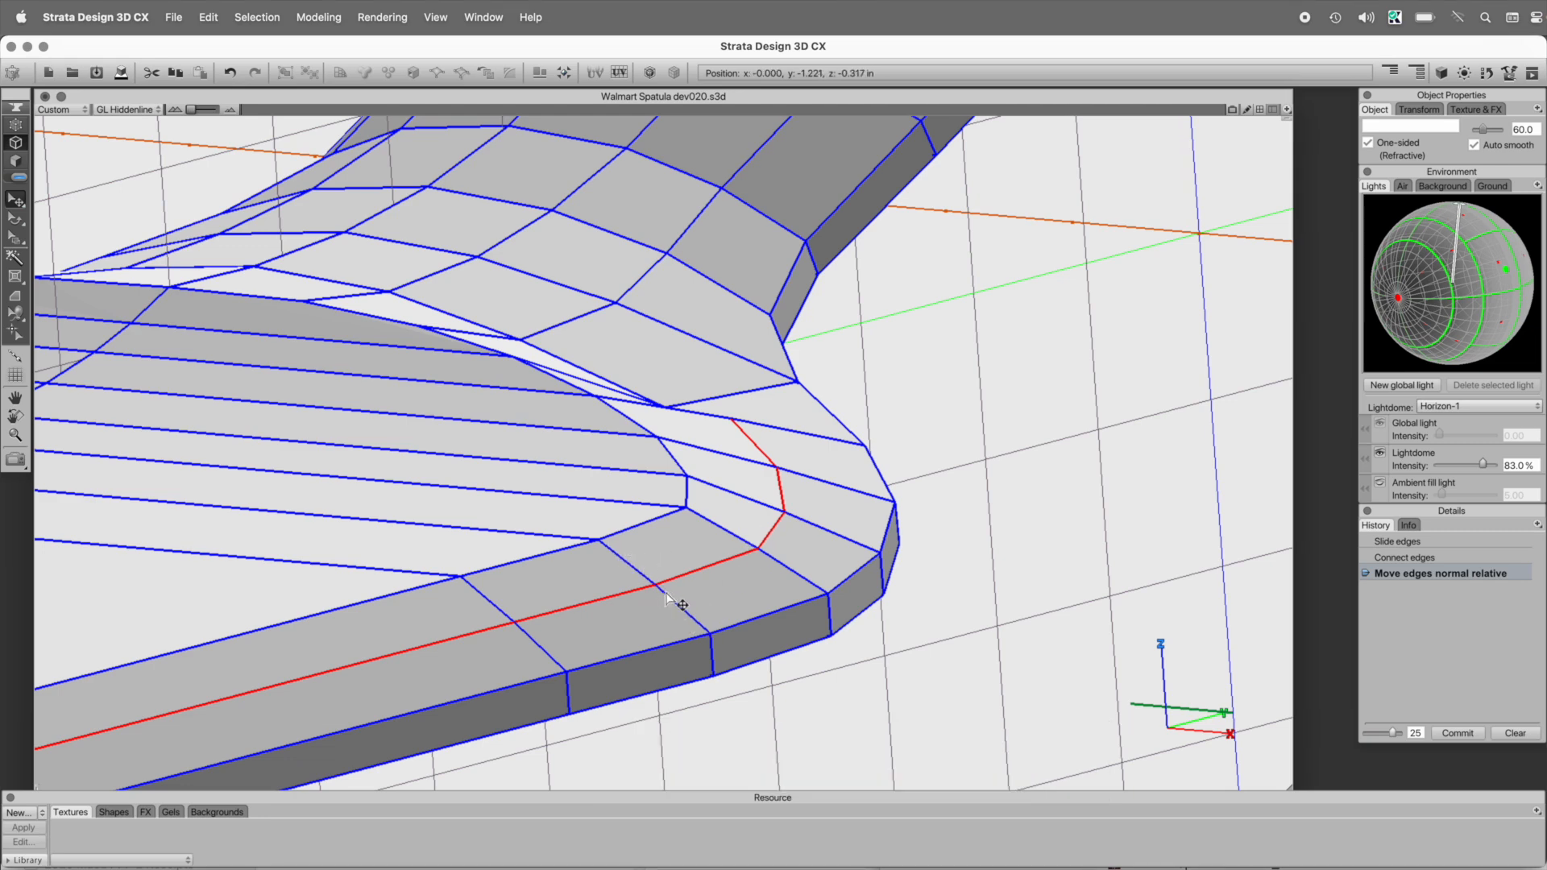
# - Connect one end vertex of the new border line to the adjacent corner vertex at the neck's base
pyautogui.press('space')
pyautogui.moveTo(964, 373); pyautogui.dragTo(897, 409)
pyautogui.press('1')
pyautogui.click(707, 349)
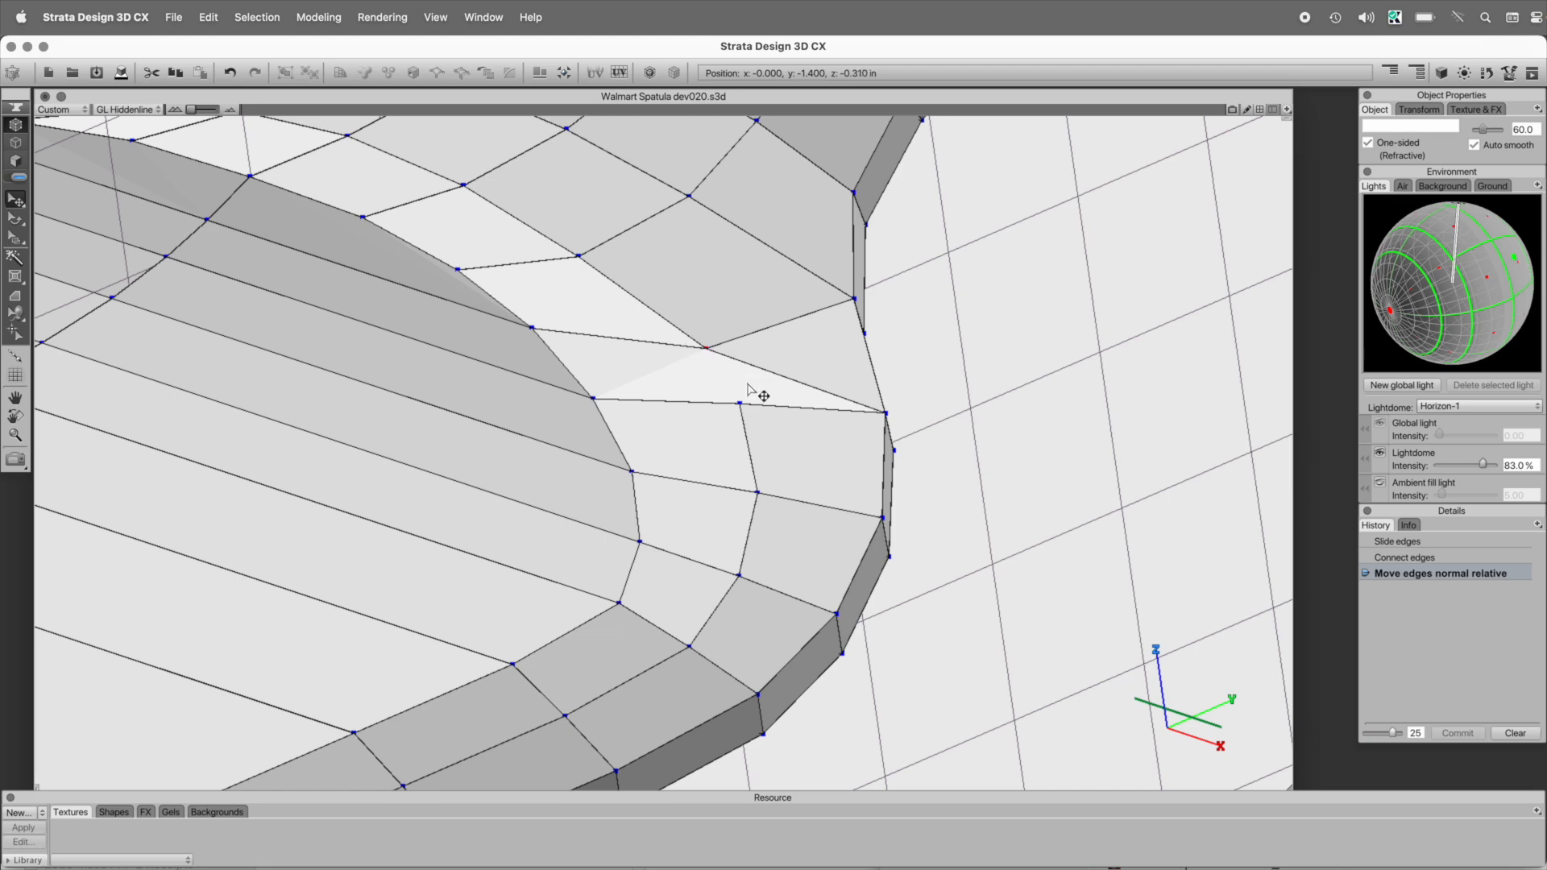
pyautogui.keyDown('shift'); pyautogui.click(739, 402); pyautogui.keyUp('shift')
pyautogui.press('c')
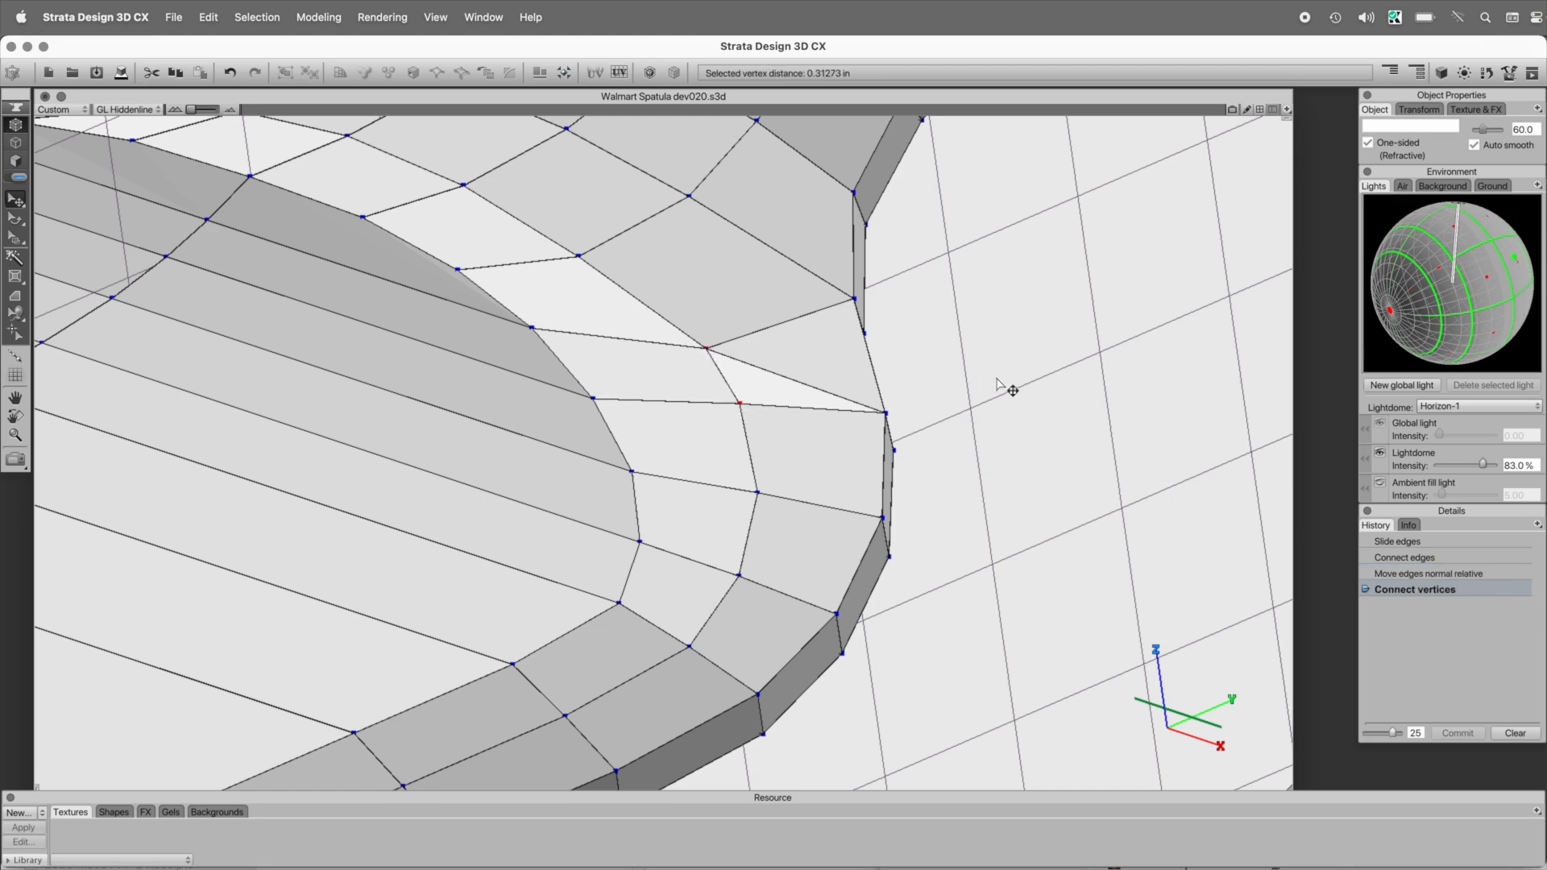
# - Connect the border line's other end to the matching neck-base corner vertex on the opposite side, and clear the selection
pyautogui.click(996, 384)
pyautogui.moveTo(970, 410); pyautogui.dragTo(1014, 570)
pyautogui.moveTo(645, 328); pyautogui.dragTo(891, 432)
pyautogui.click(395, 380)
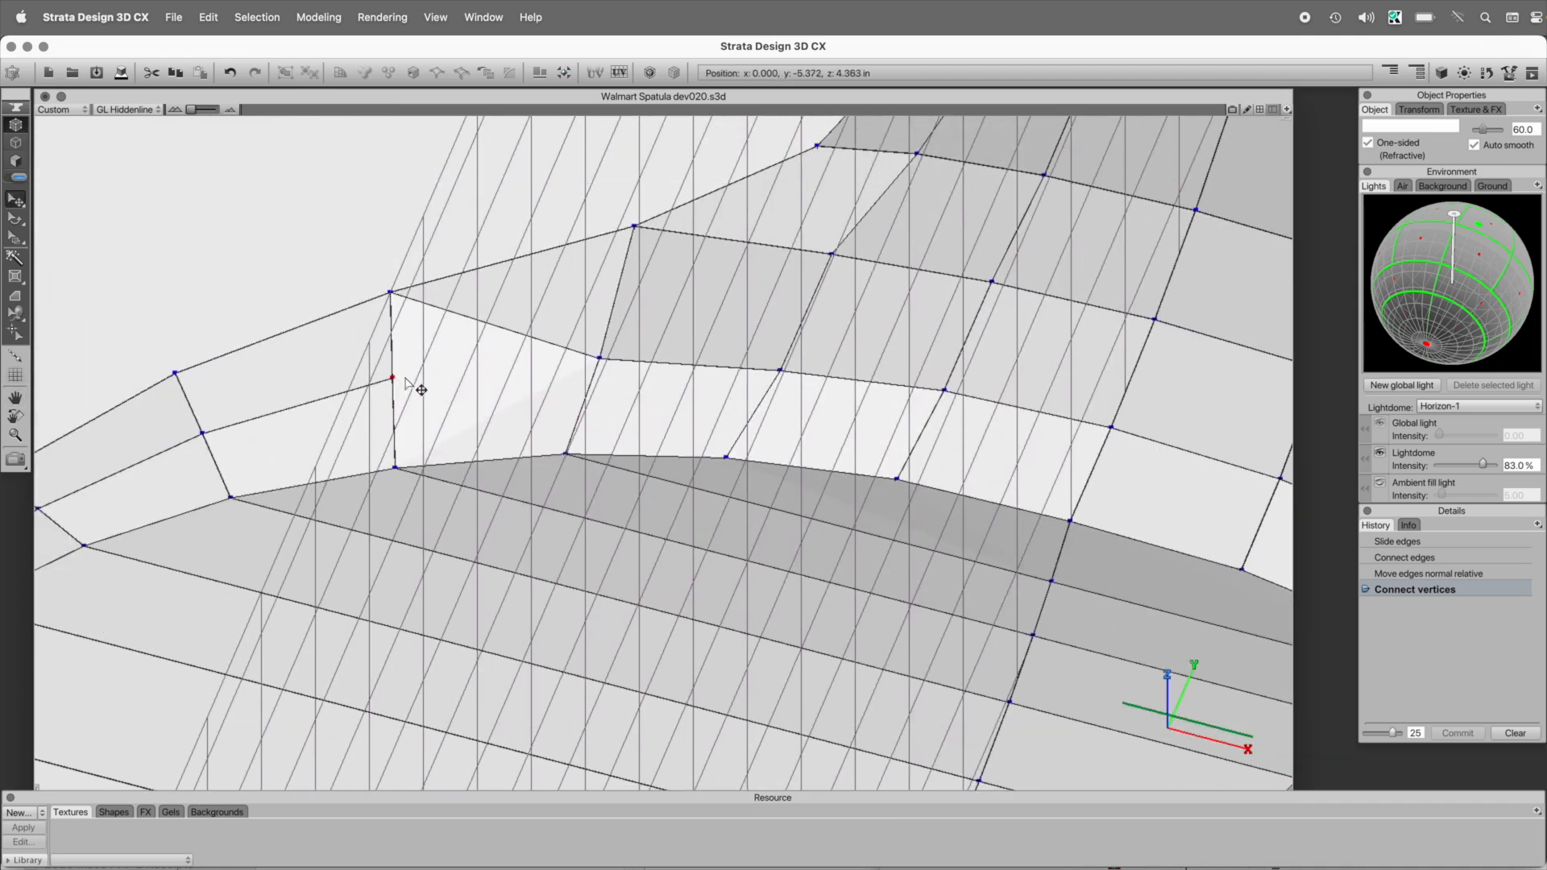
pyautogui.click(600, 357)
pyautogui.click(400, 211)
# - Select the vertices of the neck base's lowest crosswise row in an outline Right view and save a new version as Walmart Spatula dev021.s3d
pyautogui.press('6')
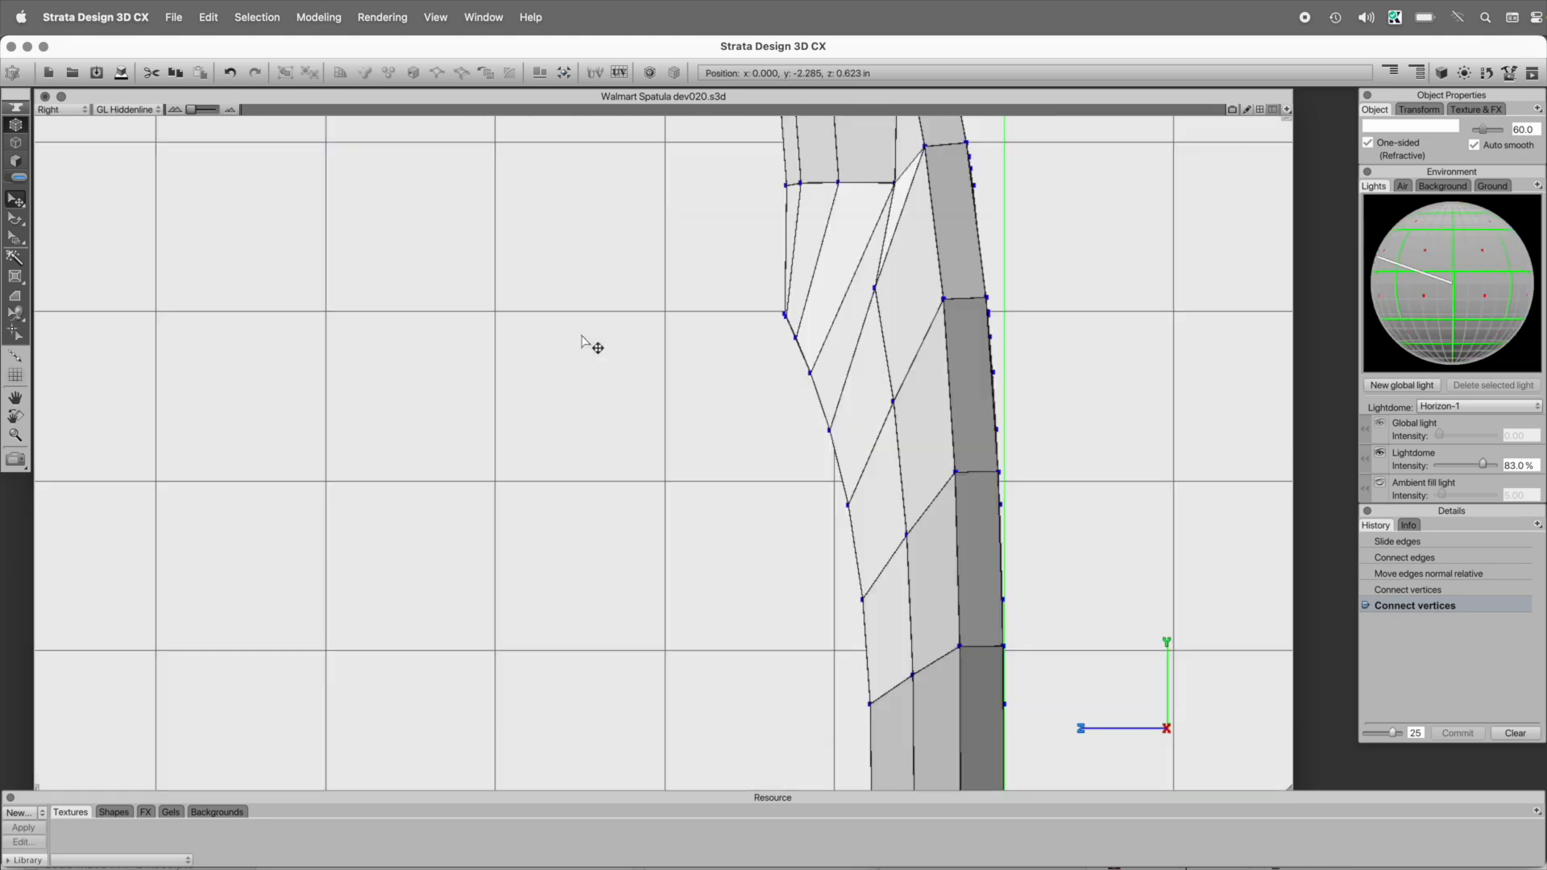
pyautogui.press('o')
pyautogui.moveTo(829, 373); pyautogui.dragTo(738, 515)
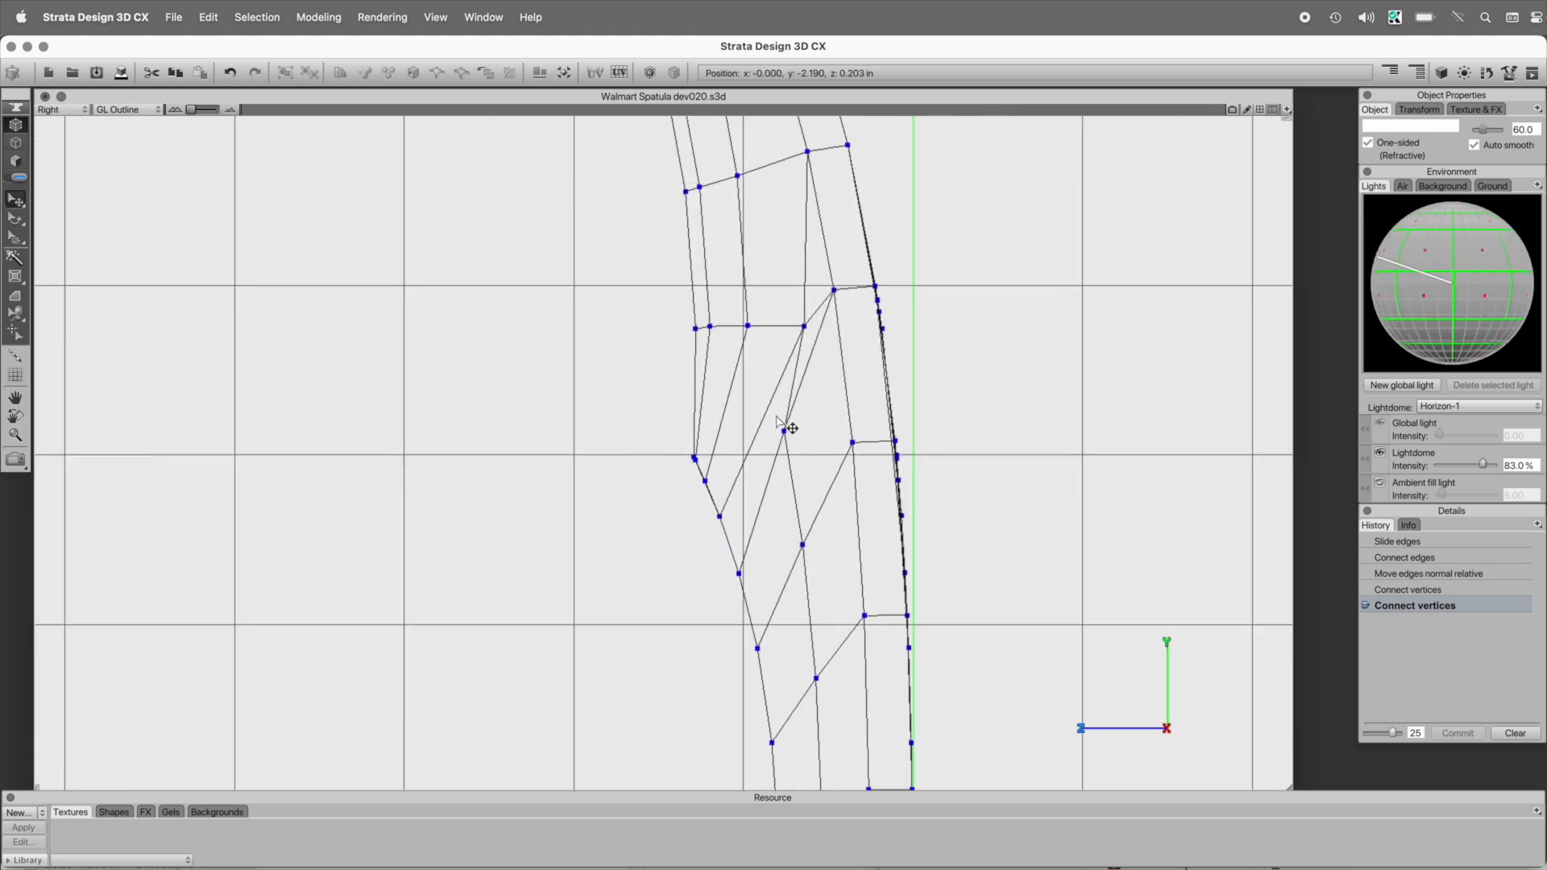
pyautogui.moveTo(639, 293); pyautogui.dragTo(808, 373)
pyautogui.press('space')
pyautogui.press('super+space')
pyautogui.keyDown('super'); pyautogui.moveTo(513, 220); pyautogui.dragTo(1021, 546); pyautogui.keyUp('super')
pyautogui.keyDown('alt'); pyautogui.keyDown('super'); pyautogui.click(807, 638); pyautogui.keyUp('super'); pyautogui.keyUp('alt')
pyautogui.moveTo(810, 612); pyautogui.dragTo(815, 404)
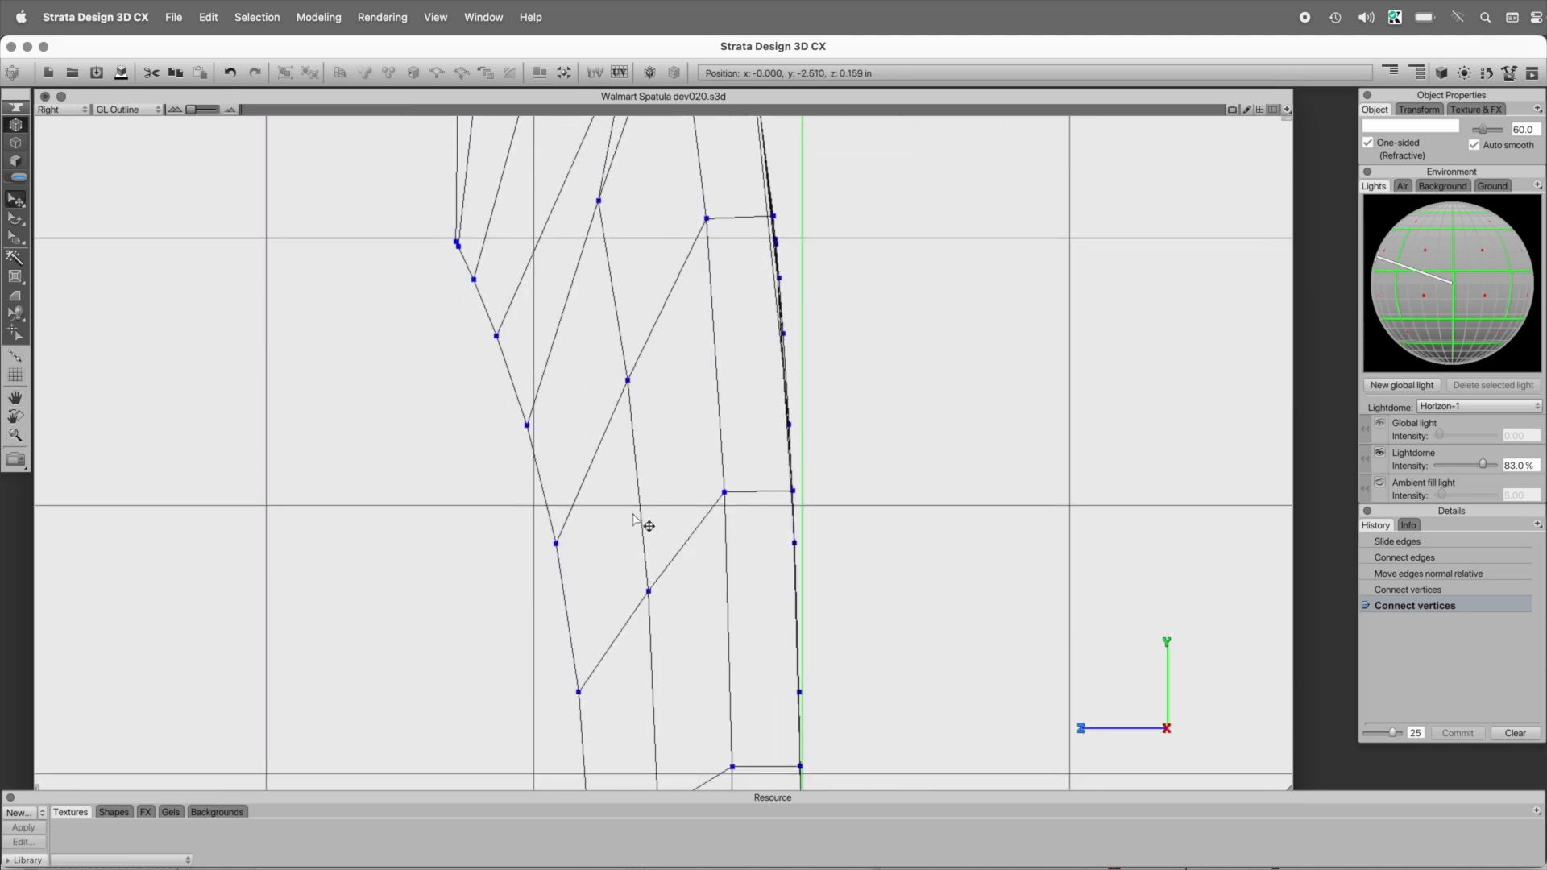
pyautogui.moveTo(607, 199); pyautogui.dragTo(670, 479)
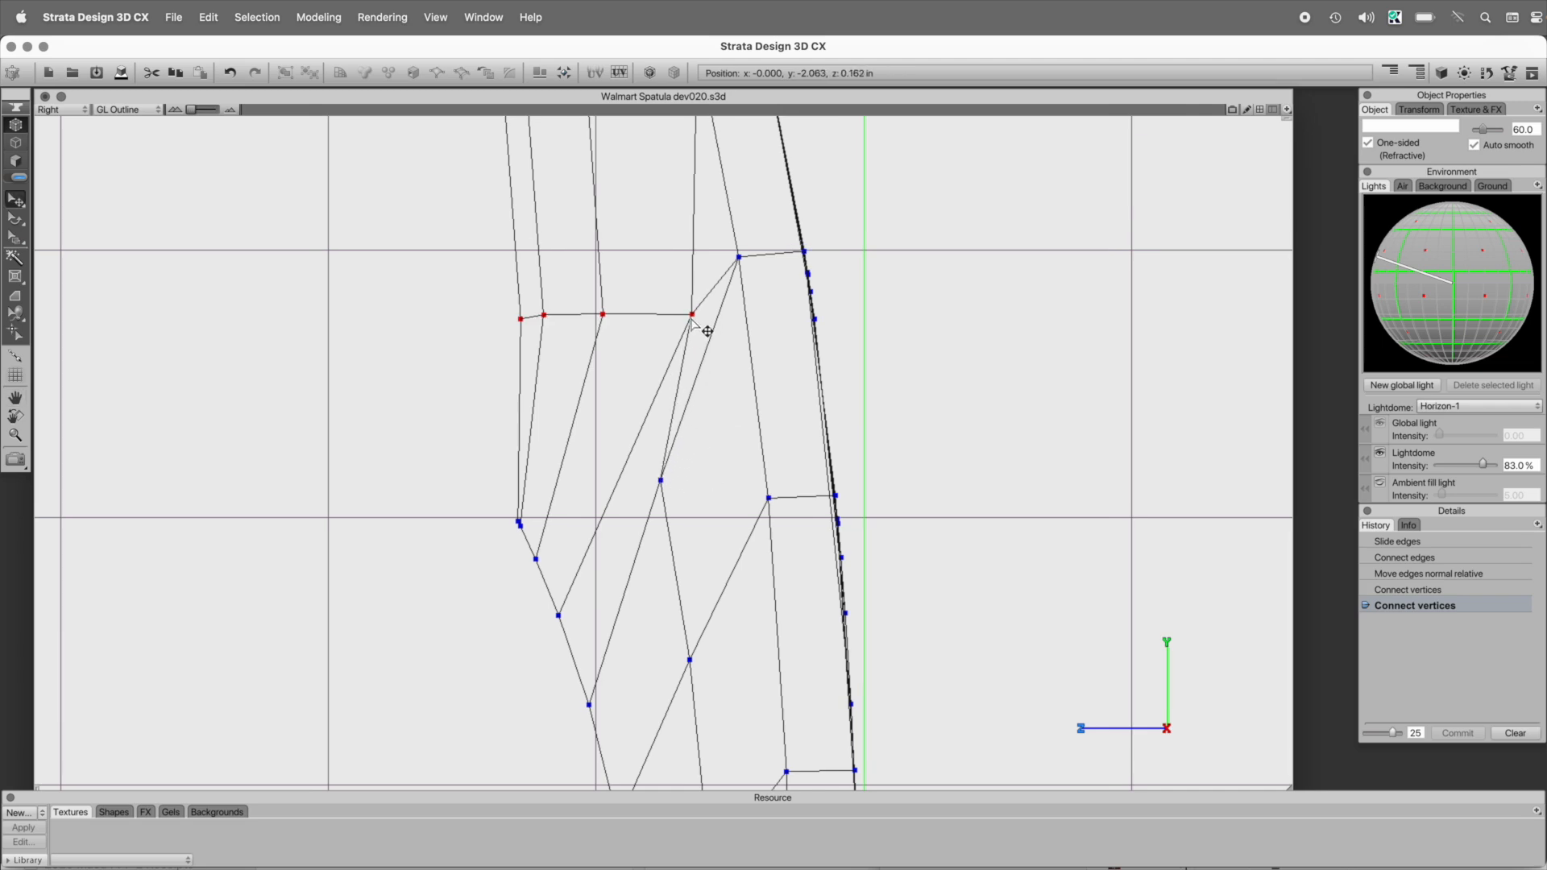
pyautogui.press('super+alt+s')
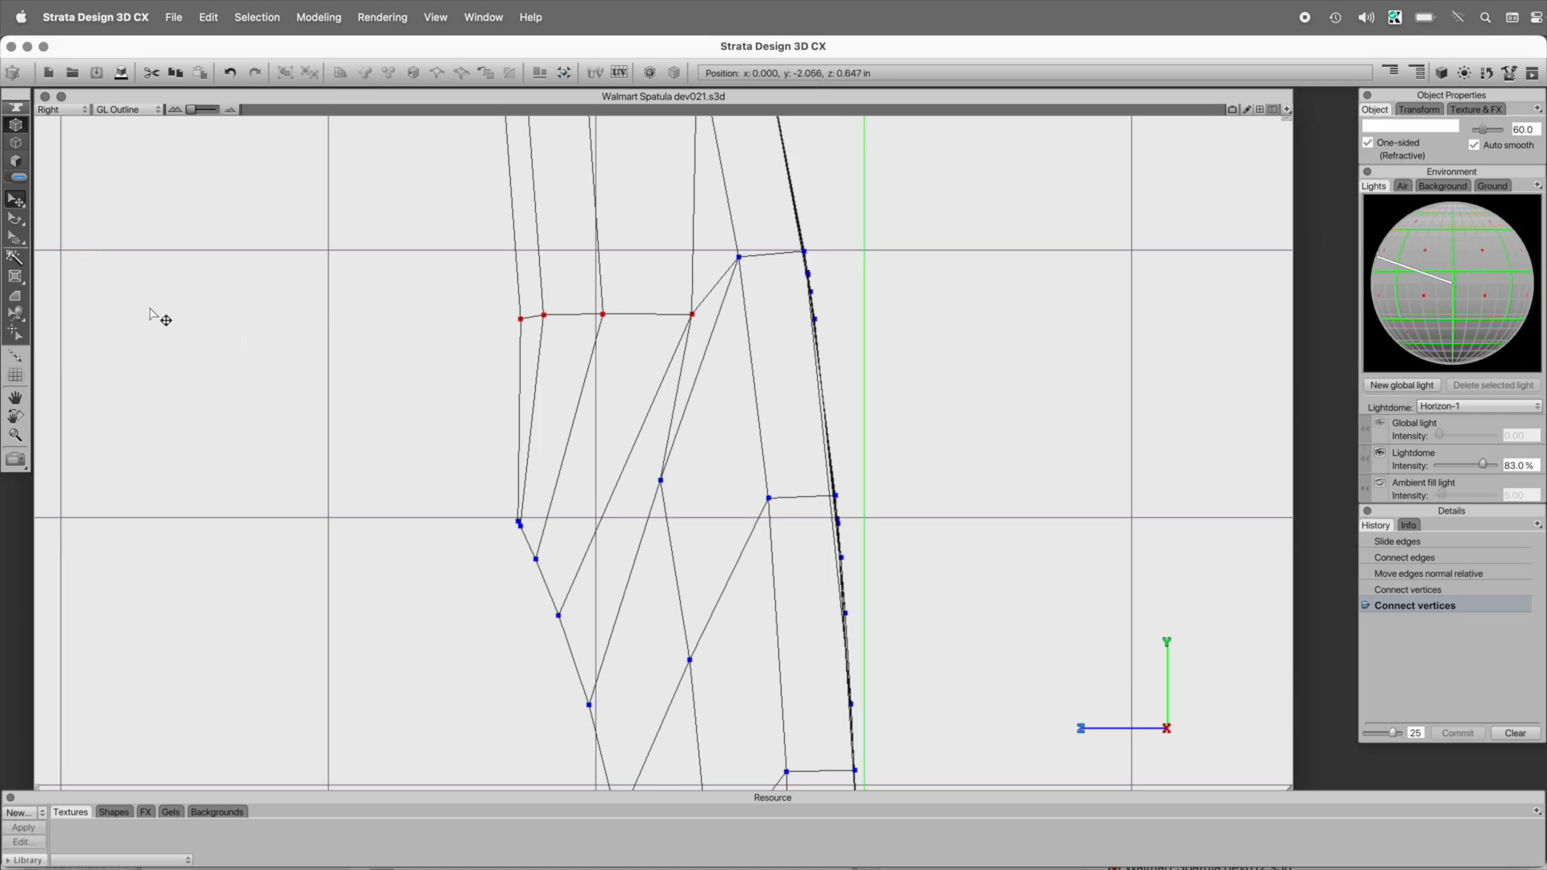
# - Add a guide through the selected row's frontmost vertex and check its alignment in Top view
pyautogui.click(16, 356)
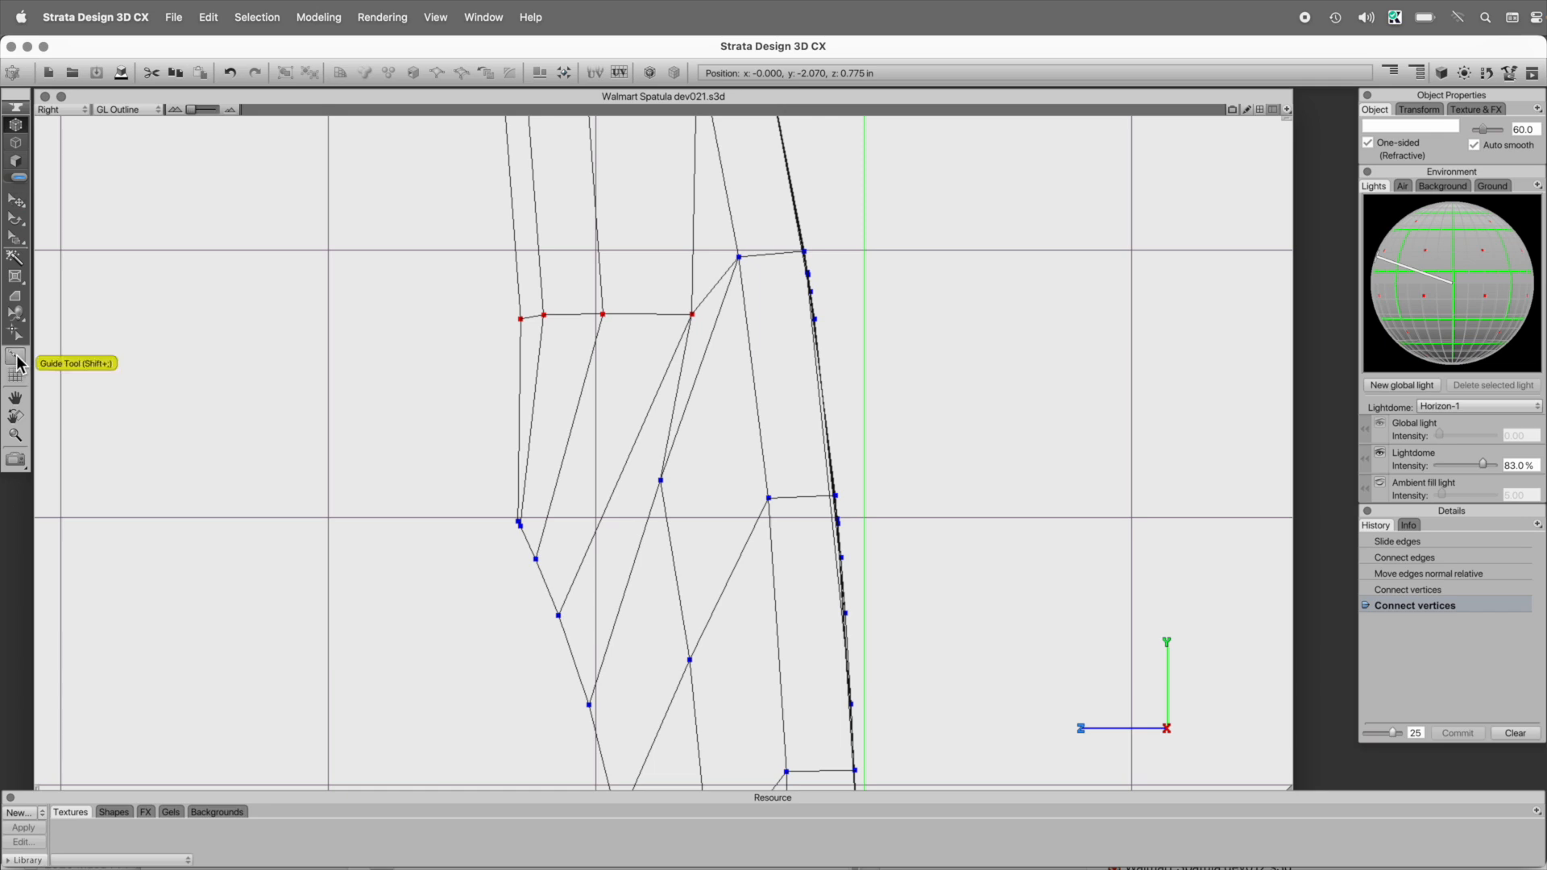
pyautogui.click(521, 320)
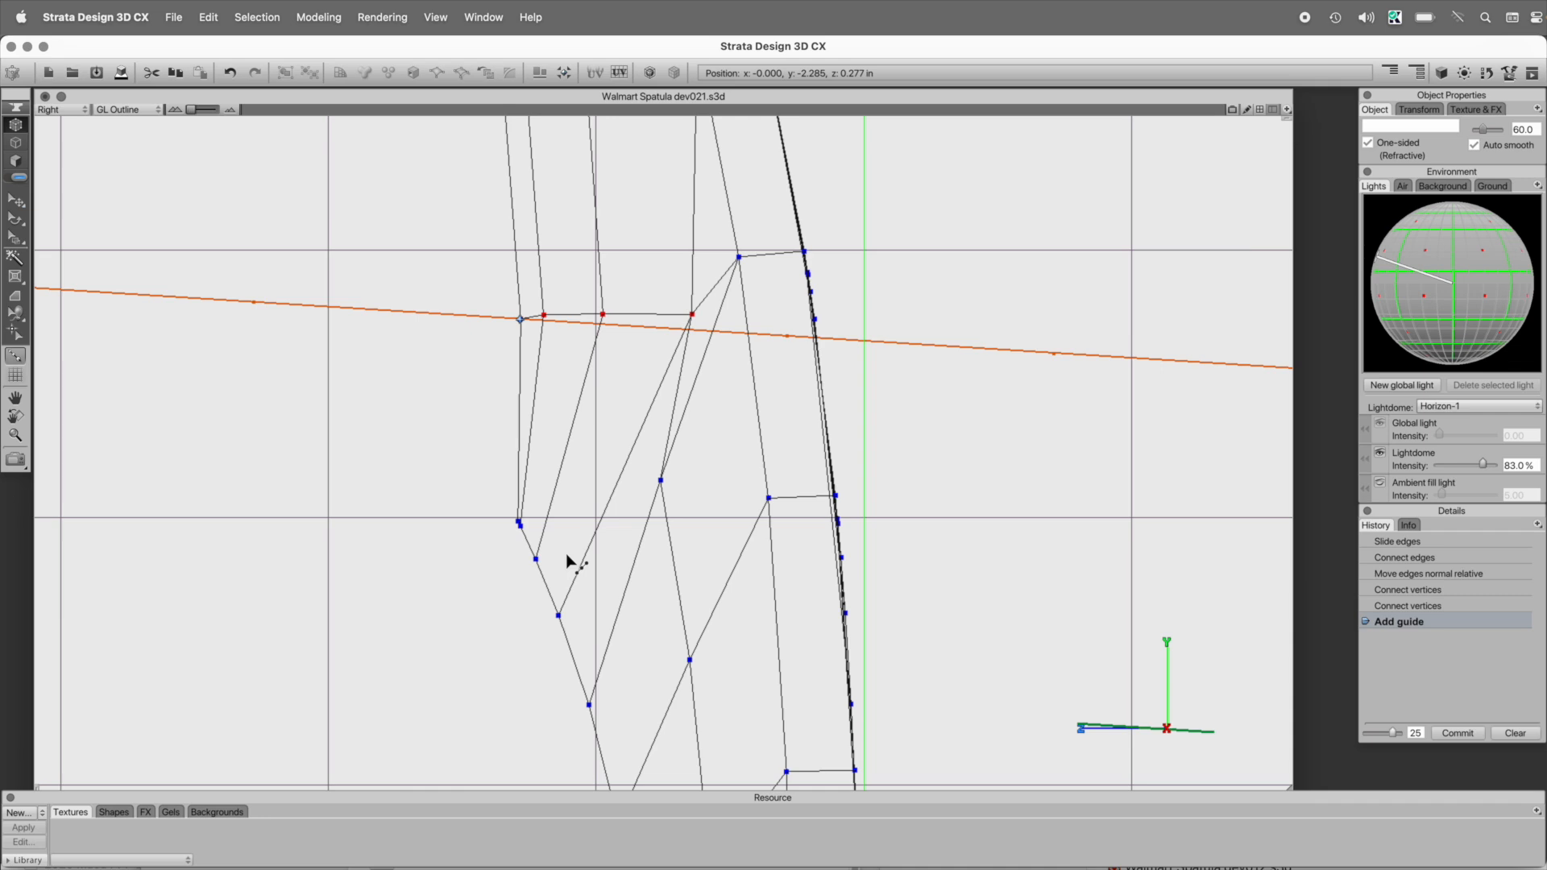
pyautogui.press('t')
pyautogui.keyDown('alt'); pyautogui.keyDown('super'); pyautogui.click(732, 488); pyautogui.keyUp('super'); pyautogui.keyUp('alt')
pyautogui.keyDown('alt'); pyautogui.keyDown('super'); pyautogui.click(750, 524); pyautogui.keyUp('super'); pyautogui.keyUp('alt')
pyautogui.moveTo(841, 551); pyautogui.dragTo(702, 327)
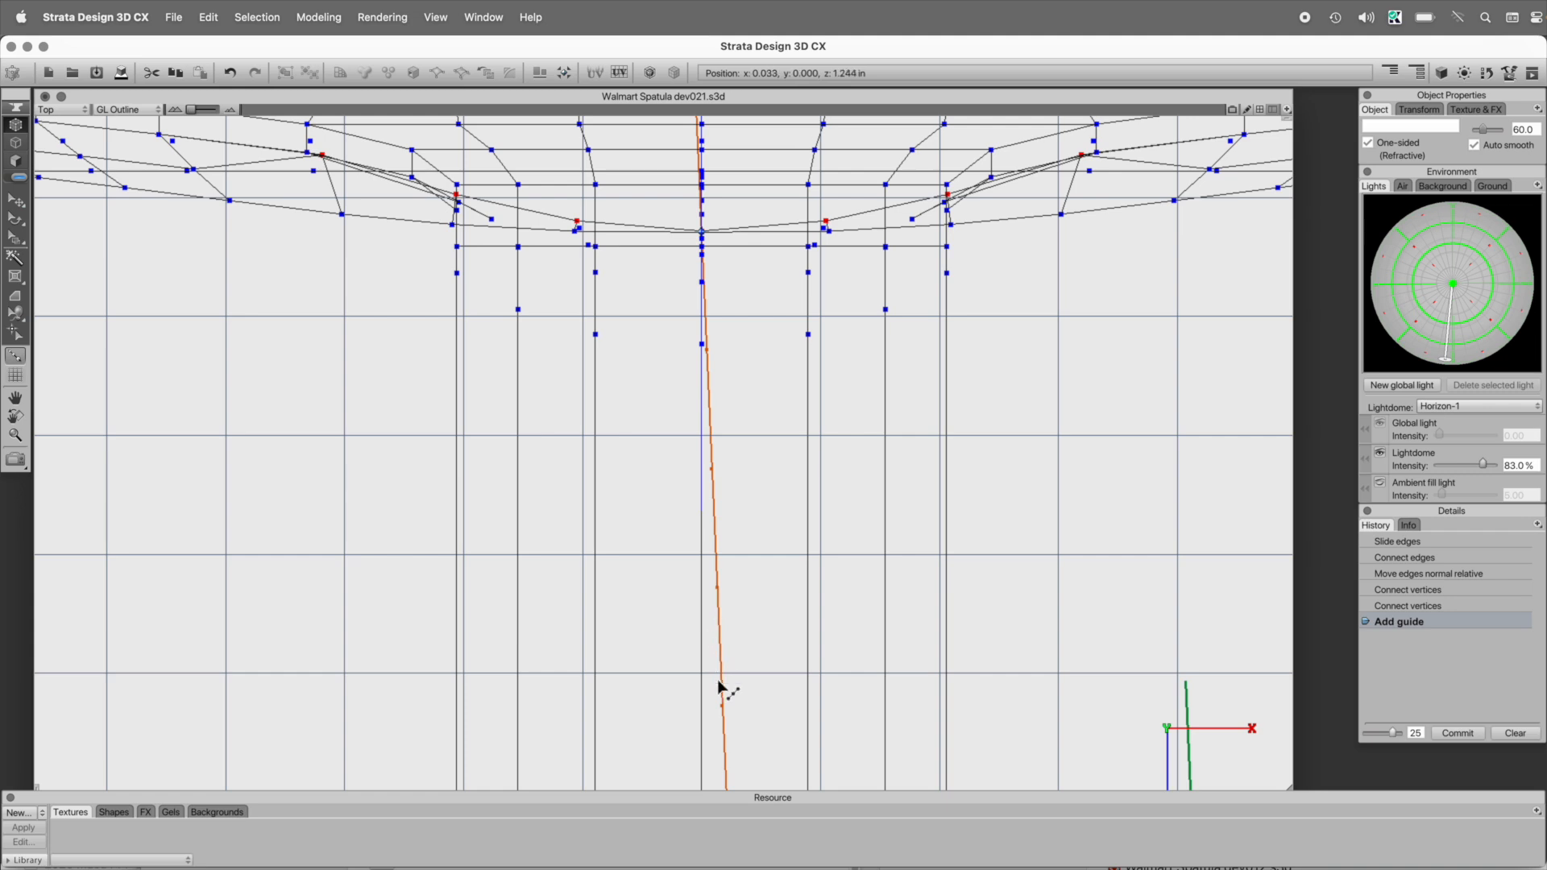
# - Set the x component of the guide Guide-1's axis to 0.0 in the project window
pyautogui.press('p')
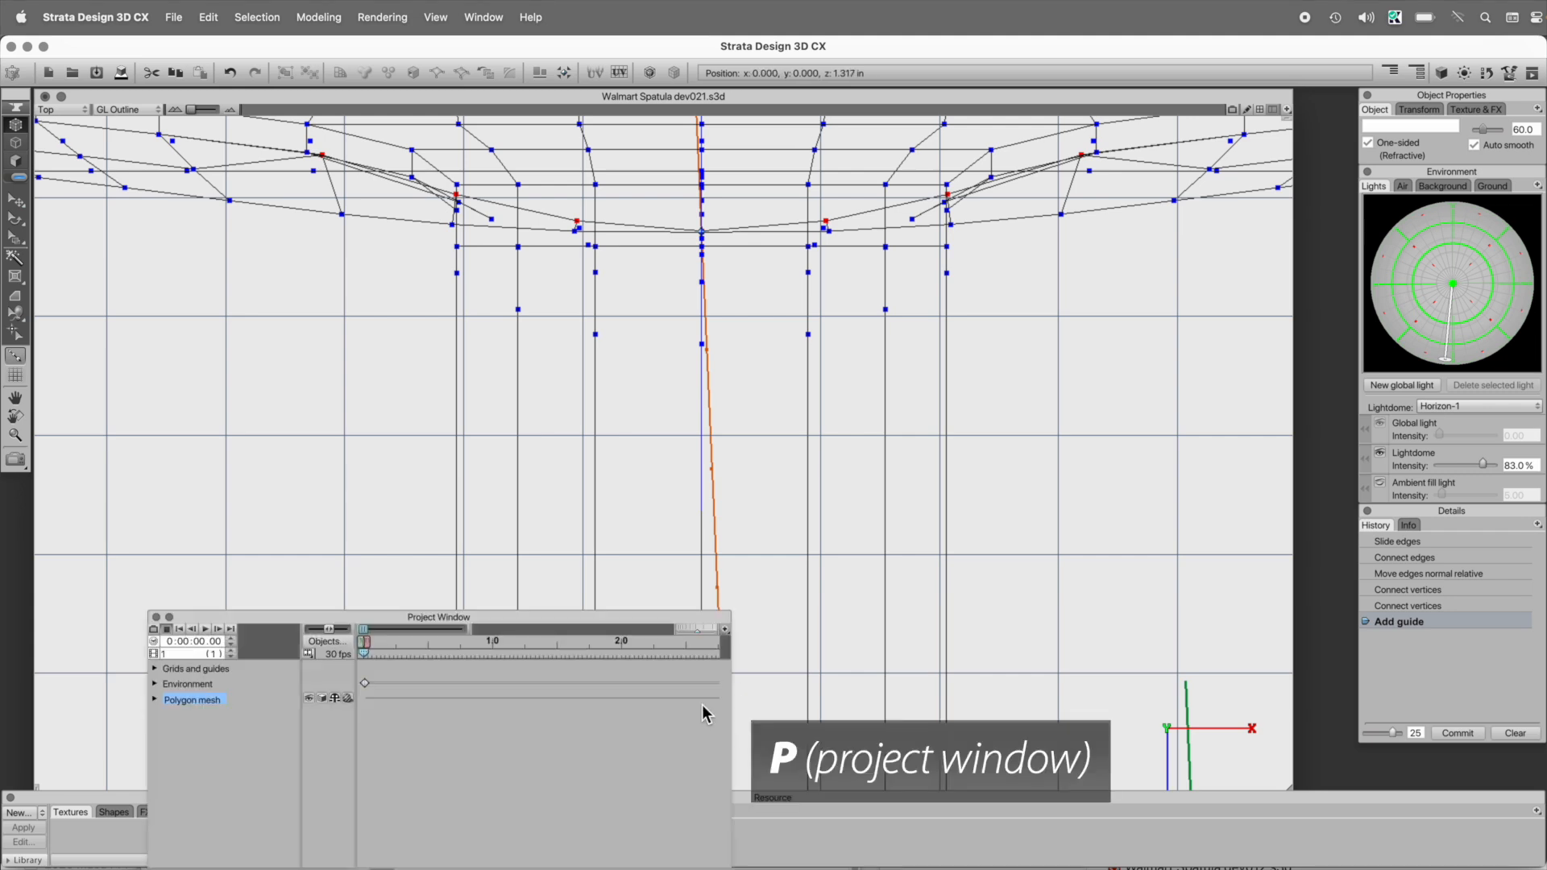
pyautogui.moveTo(630, 616); pyautogui.dragTo(1367, 292)
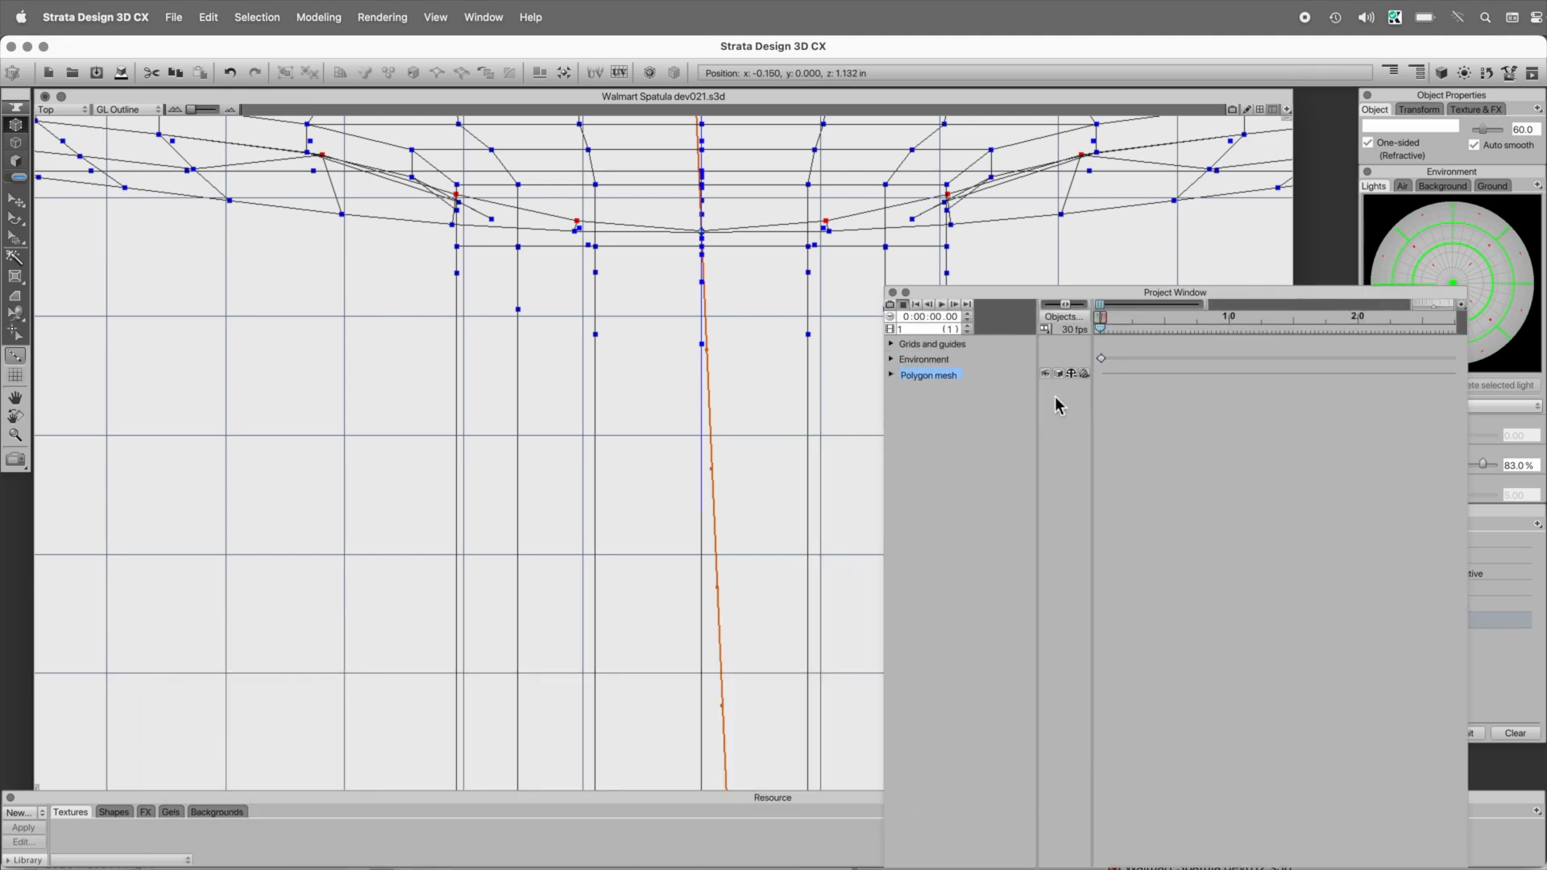
pyautogui.click(892, 345)
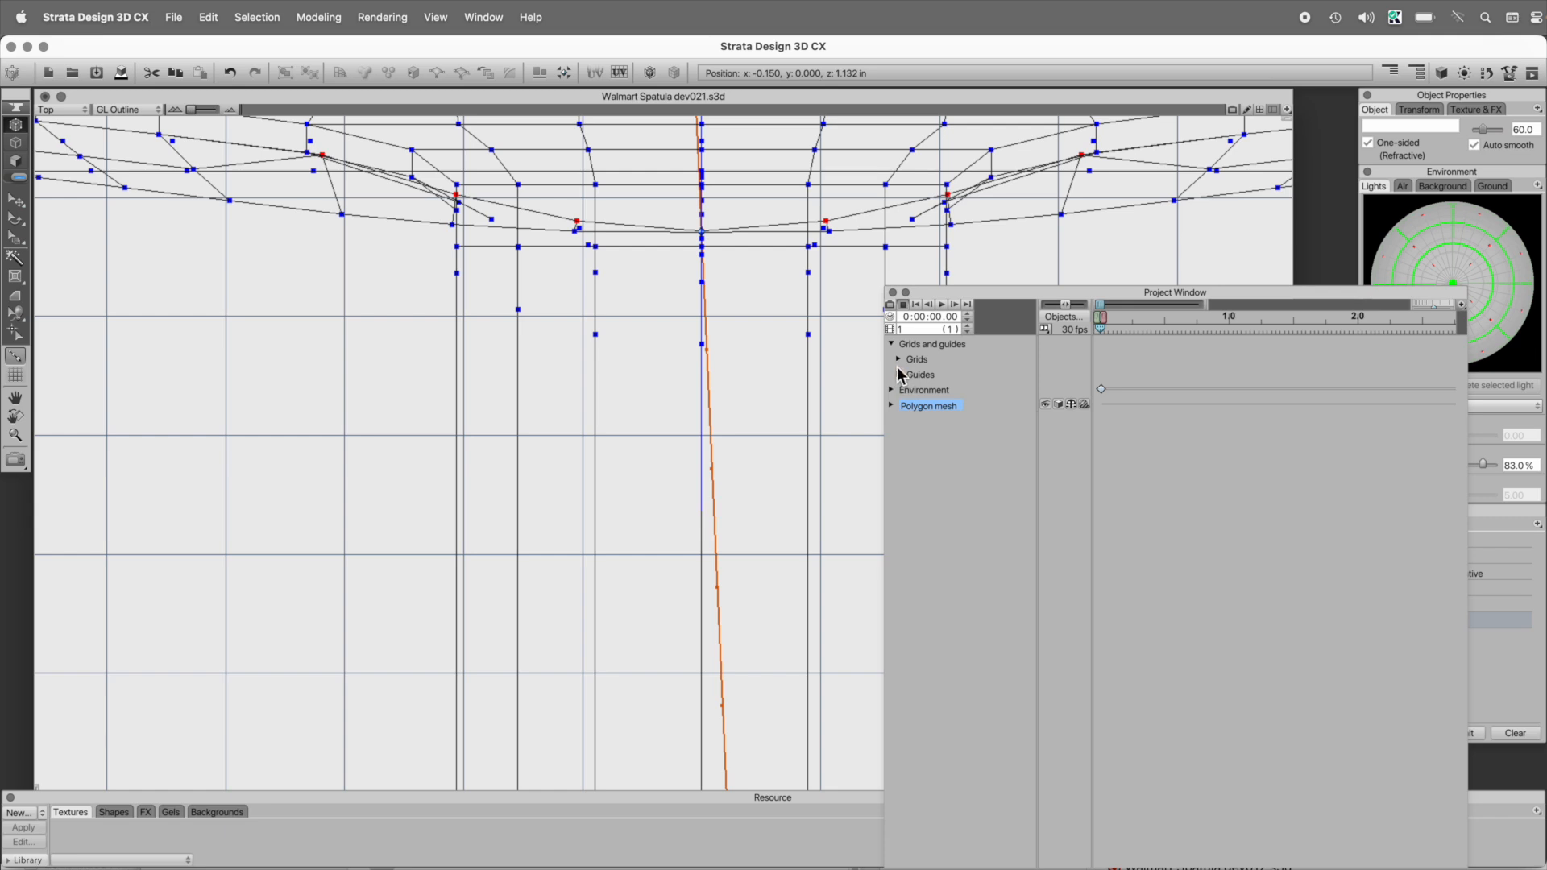
pyautogui.click(899, 375)
pyautogui.click(904, 451)
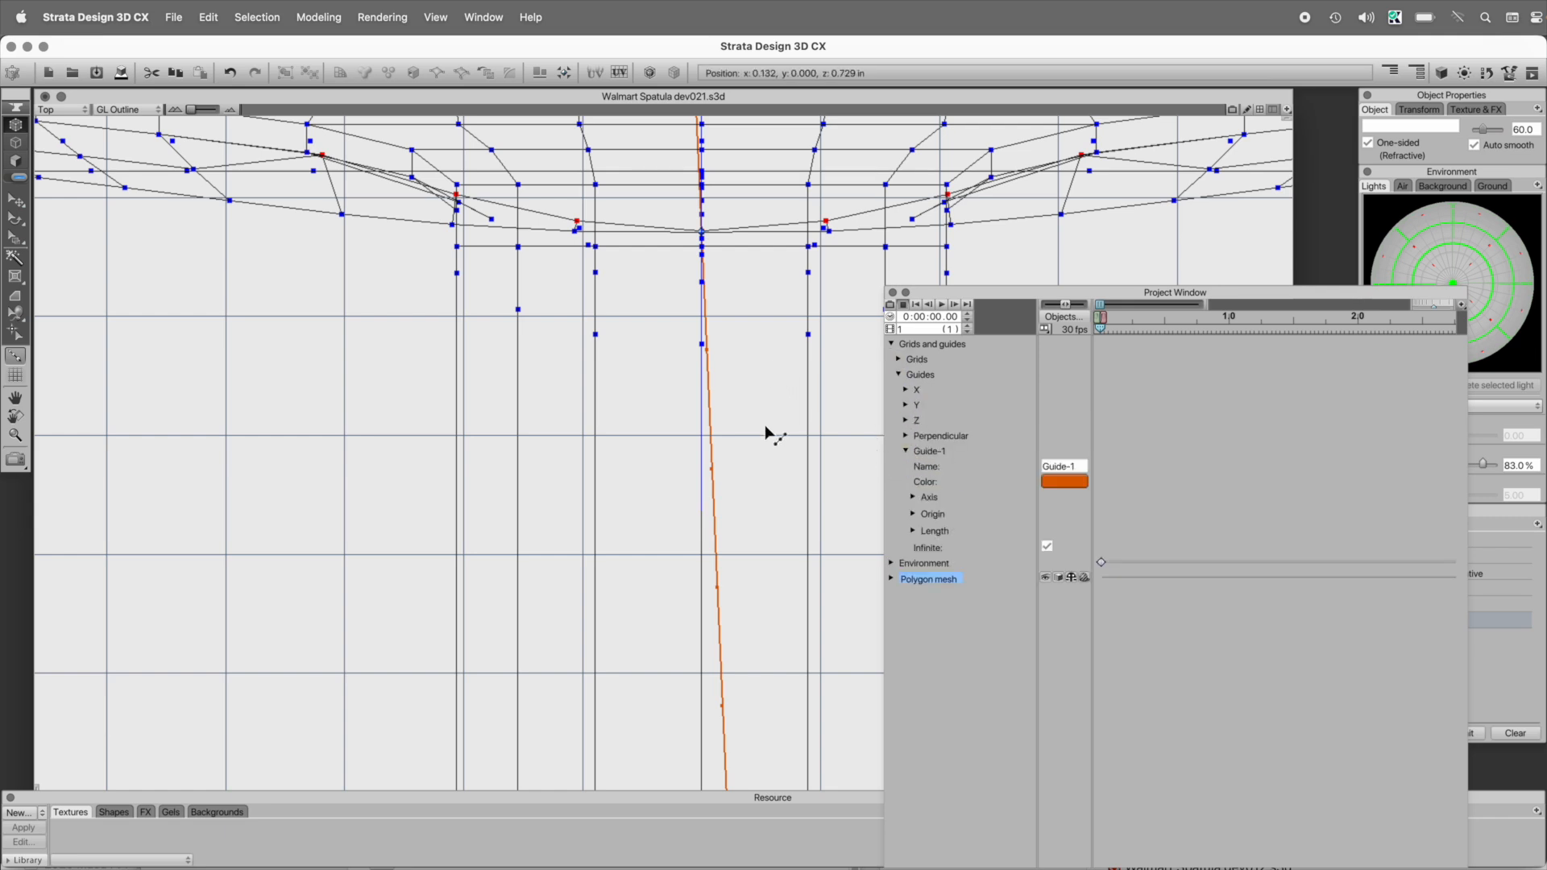
pyautogui.click(913, 497)
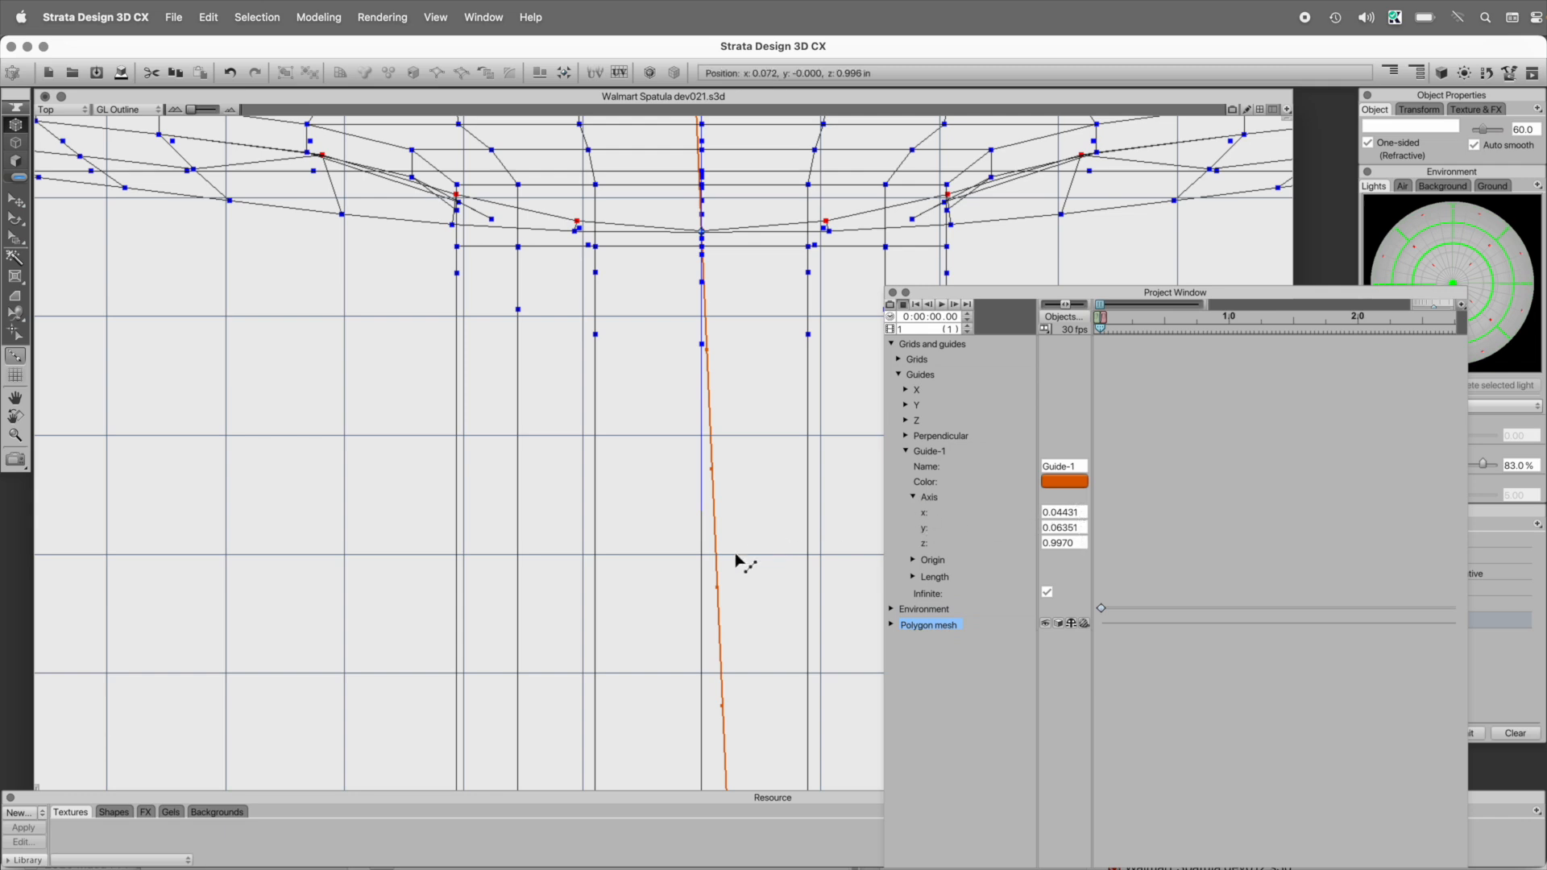
pyautogui.doubleClick(1082, 512)
pyautogui.write('0.0')
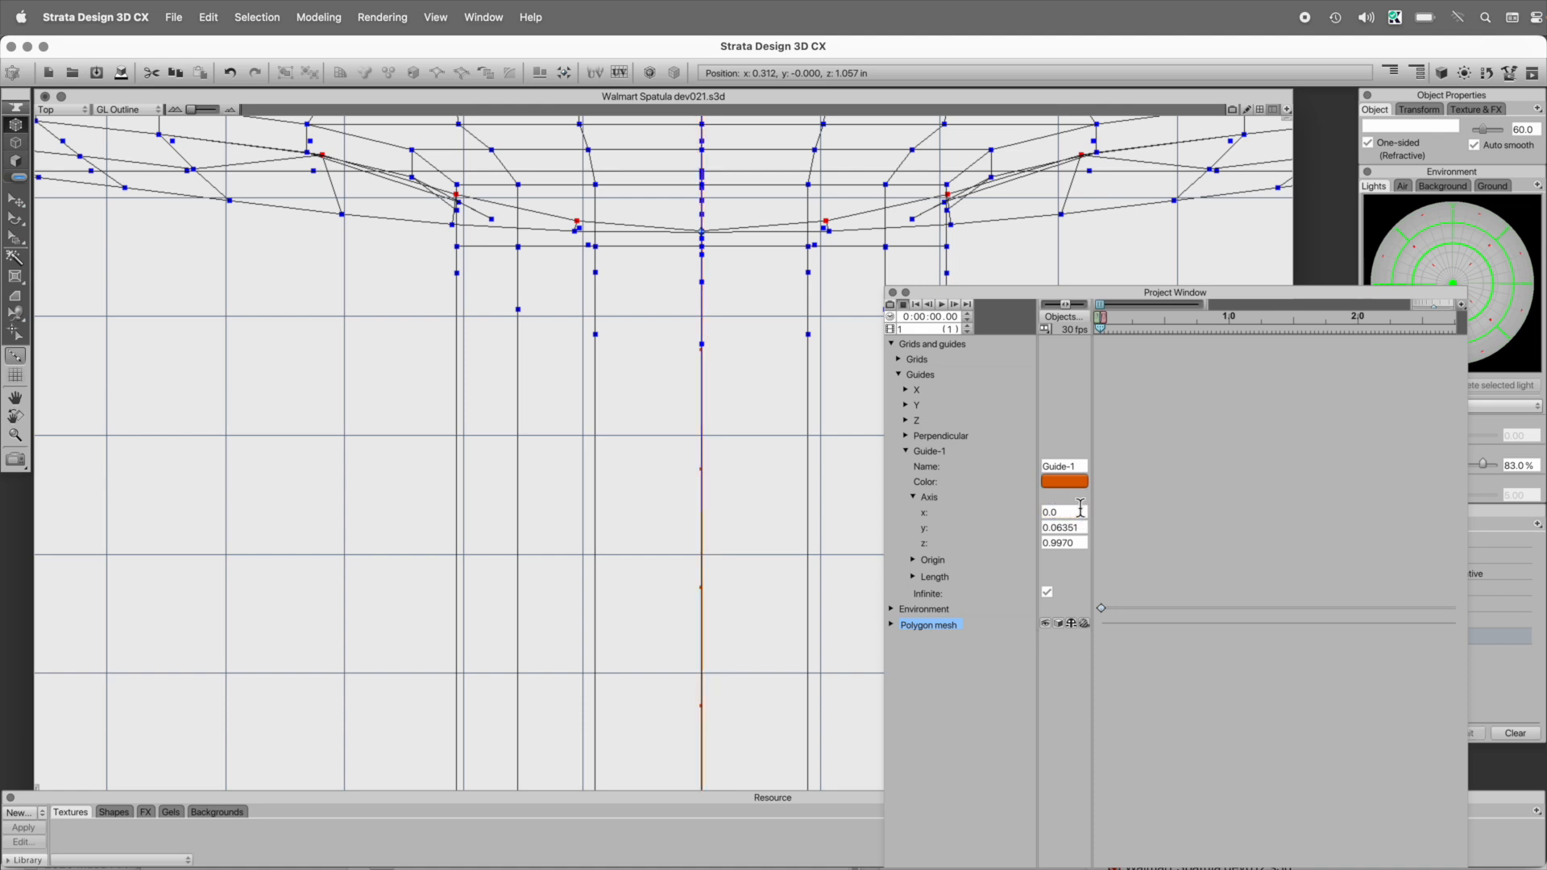
pyautogui.click(892, 293)
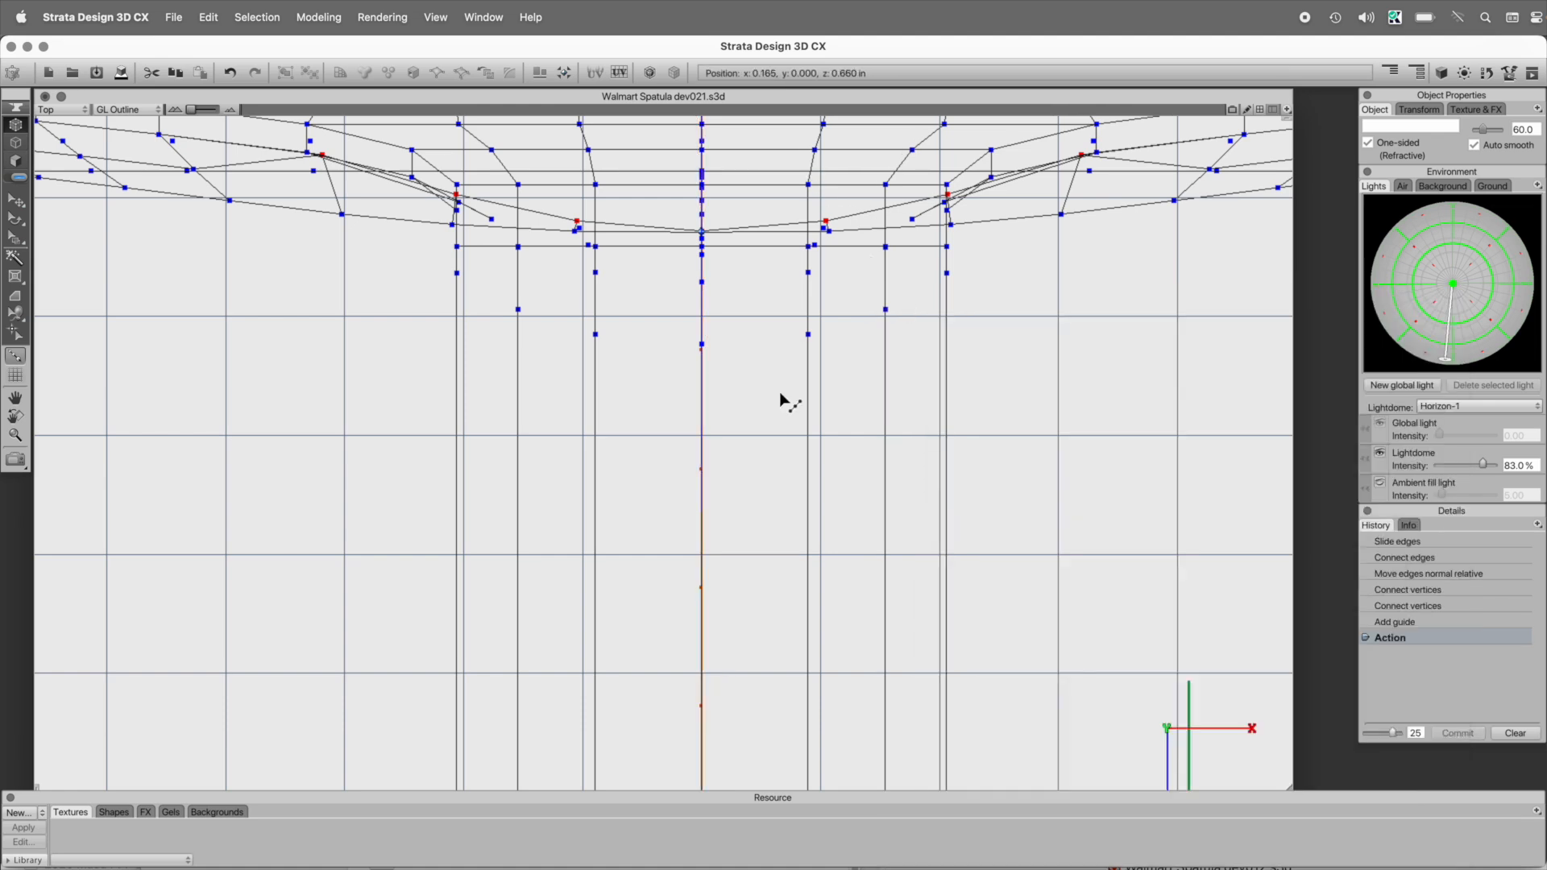
# - Scale the selected neck-base row toward its frontmost vertex in Right view to reduce the row's depth
pyautogui.press('6')
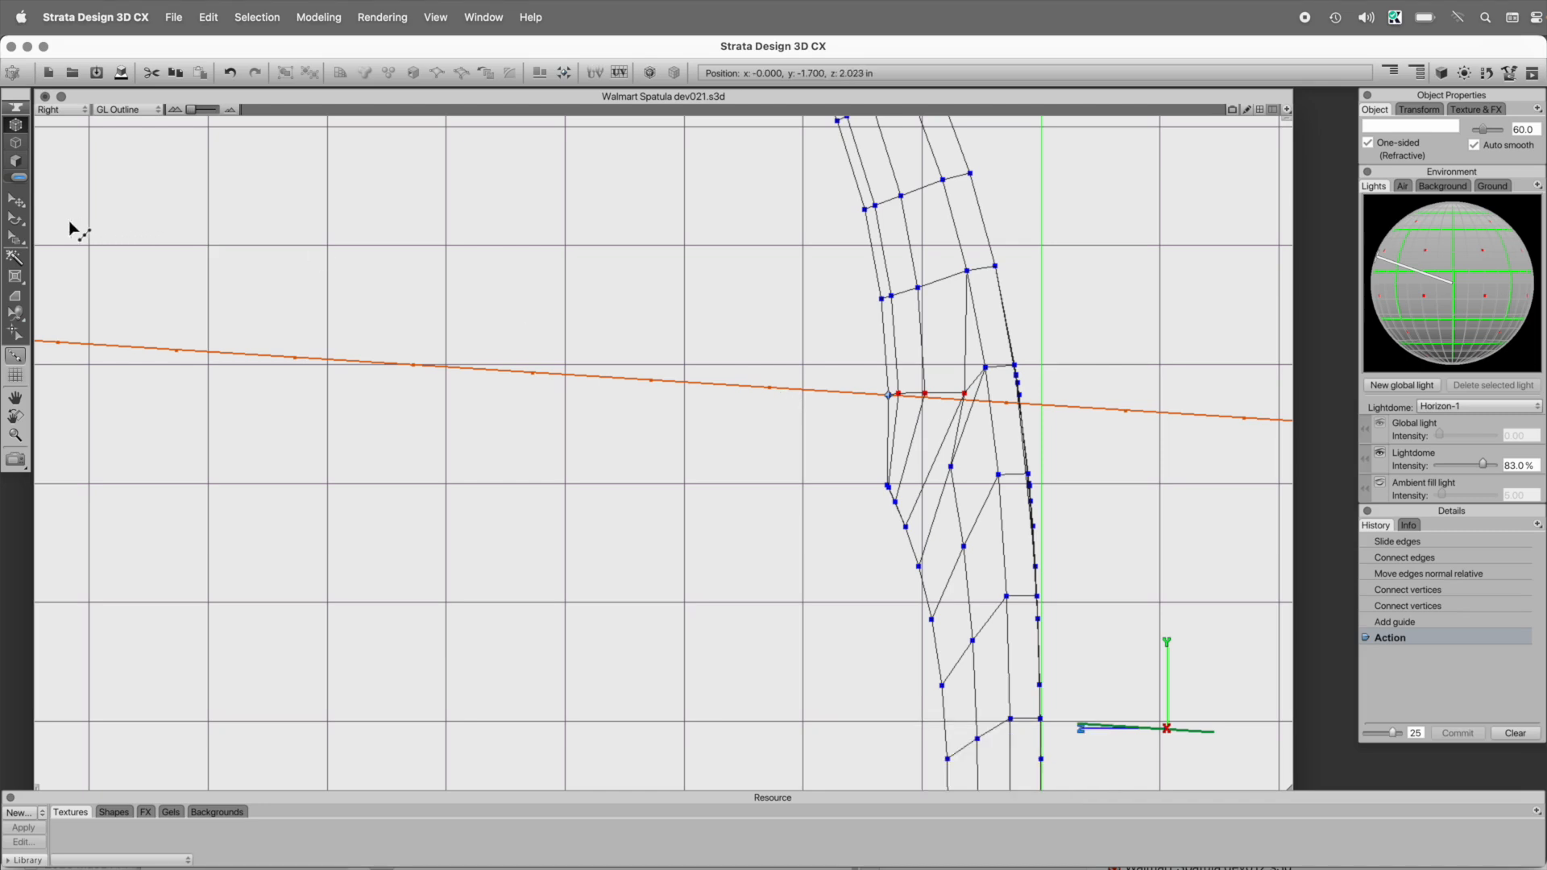
pyautogui.click(15, 238)
pyautogui.press('space')
pyautogui.keyDown('super'); pyautogui.moveTo(713, 204); pyautogui.dragTo(1185, 679); pyautogui.keyUp('super')
pyautogui.moveTo(1061, 614); pyautogui.dragTo(1059, 545)
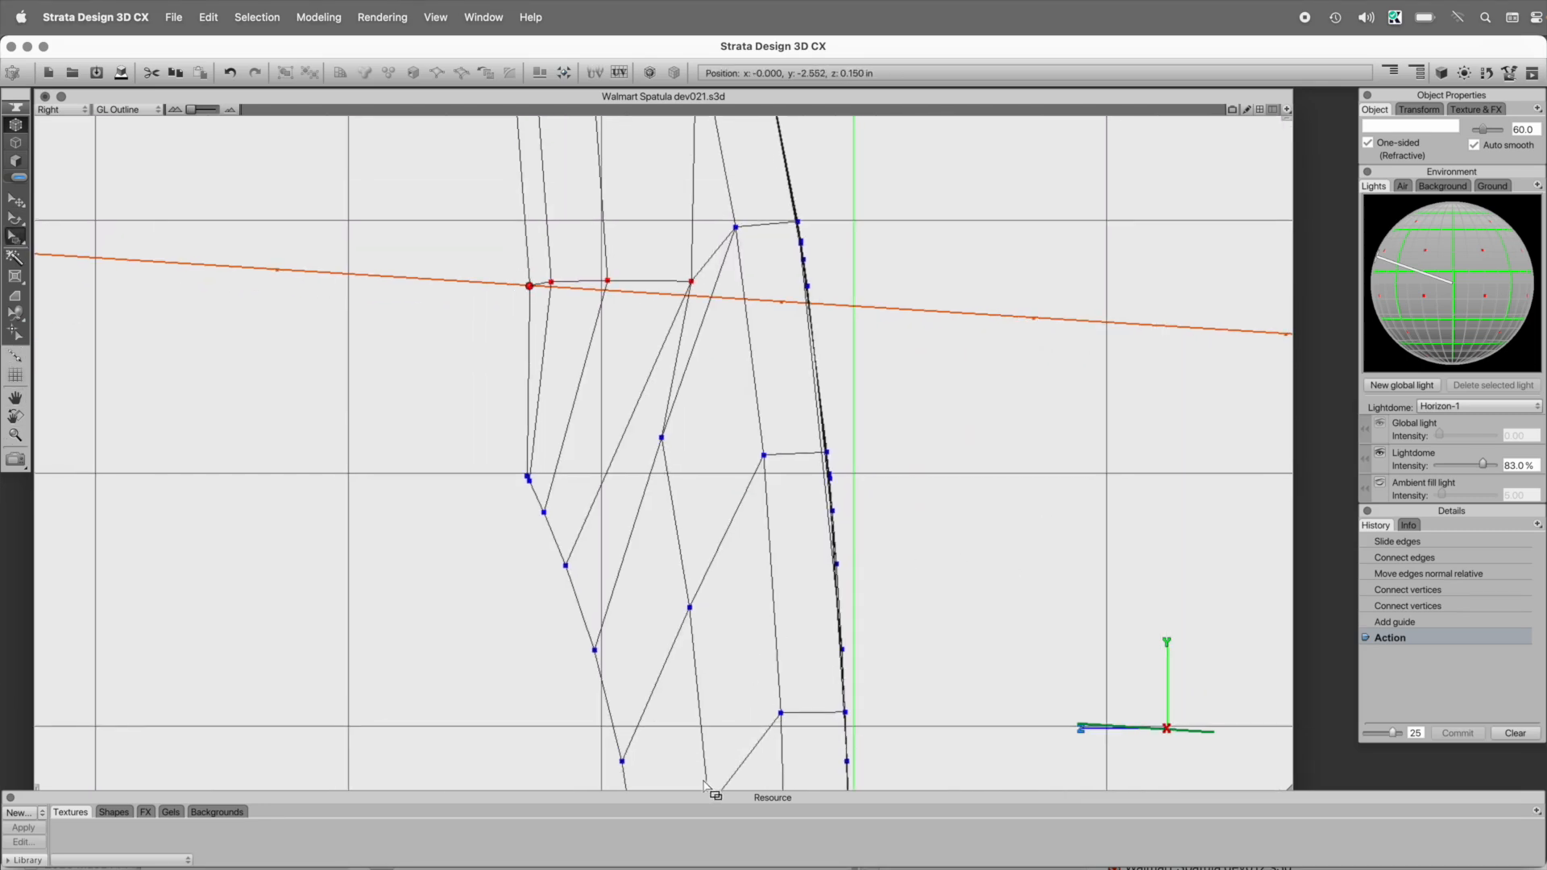
pyautogui.moveTo(691, 282); pyautogui.dragTo(625, 284)
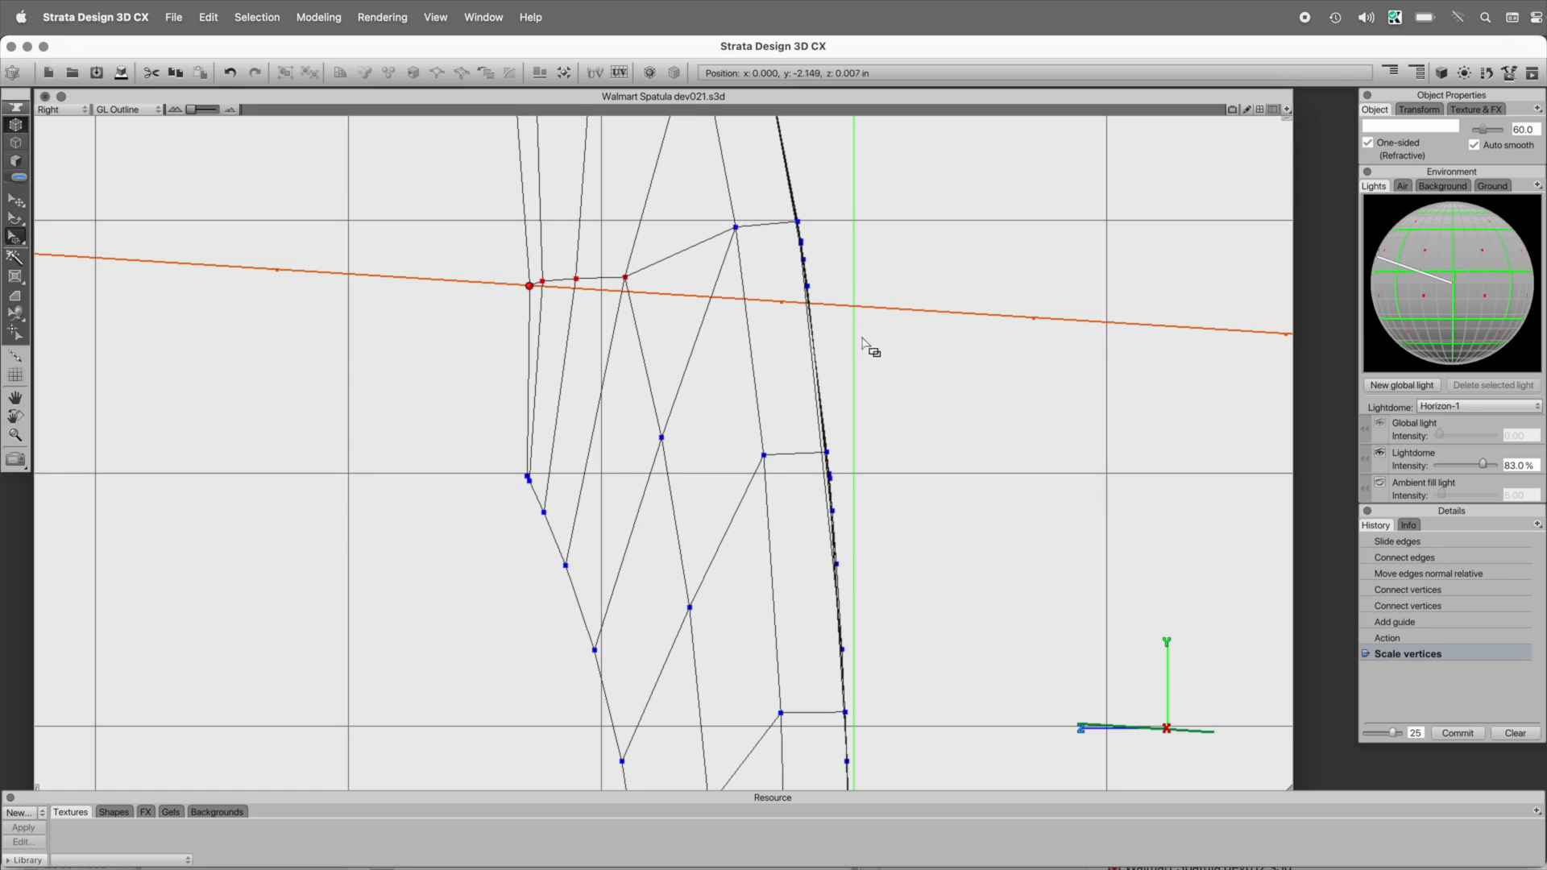
pyautogui.keyDown('alt'); pyautogui.keyDown('super'); pyautogui.click(622, 372); pyautogui.keyUp('super'); pyautogui.keyUp('alt')
pyautogui.keyDown('alt'); pyautogui.keyDown('super'); pyautogui.click(590, 458); pyautogui.keyUp('super'); pyautogui.keyUp('alt')
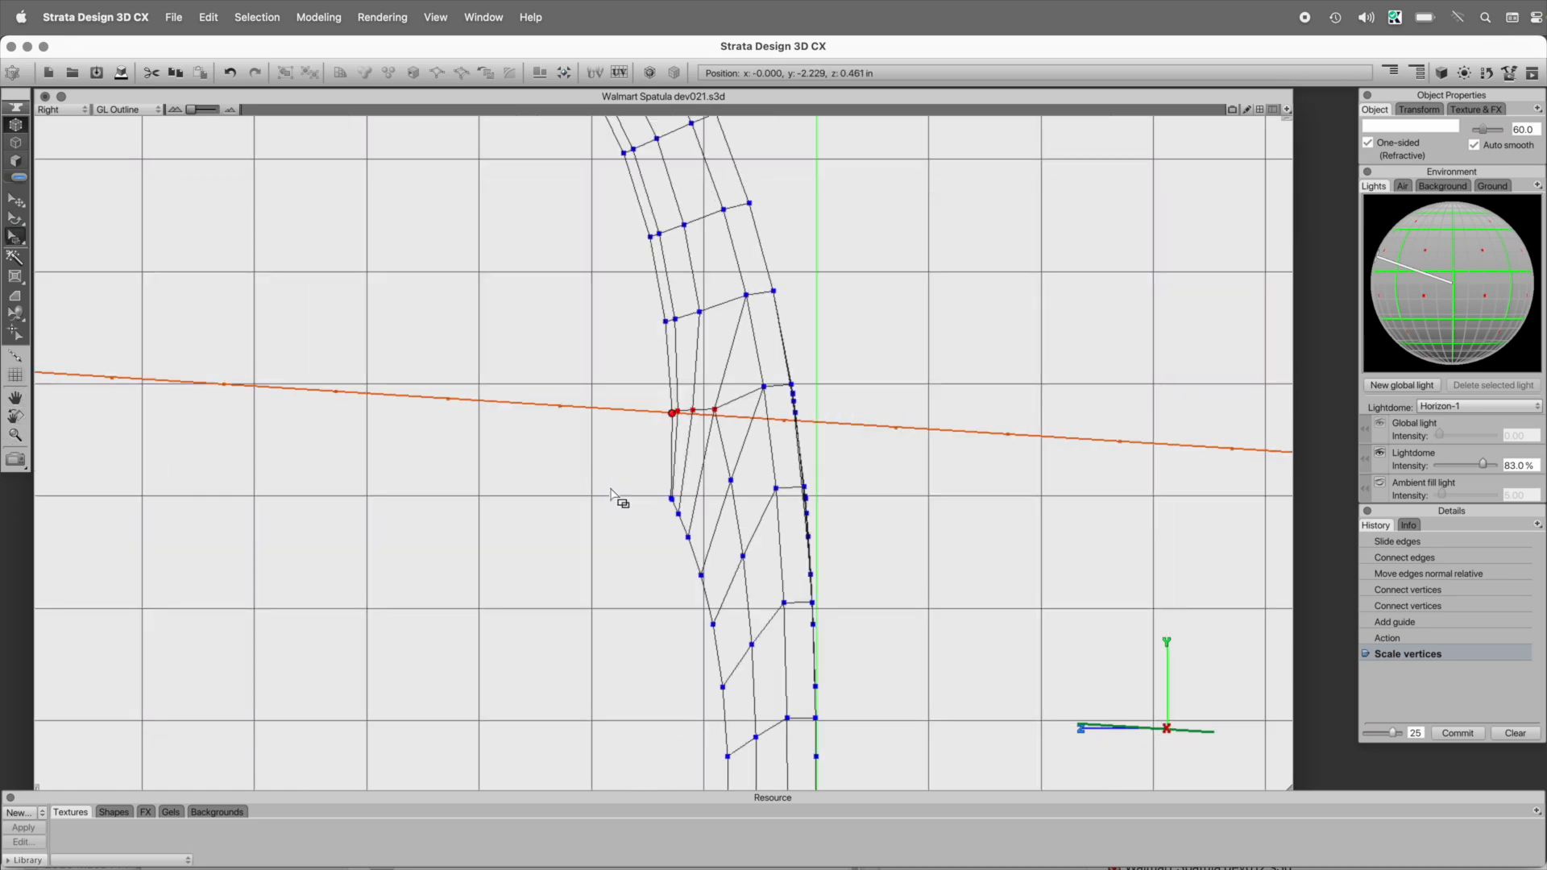
# - Dissolve the short crosswise edge at each outer side of the neck's base, between the inner border line and the outline
pyautogui.press(';')
pyautogui.moveTo(599, 499)
pyautogui.mouseDown()
pyautogui.moveTo(884, 507)
pyautogui.moveTo(950, 494)
pyautogui.moveTo(904, 563)
pyautogui.moveTo(1042, 511)
pyautogui.moveTo(967, 470)
pyautogui.moveTo(913, 466)
pyautogui.moveTo(766, 473)
pyautogui.moveTo(746, 504)
pyautogui.moveTo(880, 360)
pyautogui.mouseUp()
pyautogui.keyDown('super'); pyautogui.click(798, 432); pyautogui.keyUp('super')
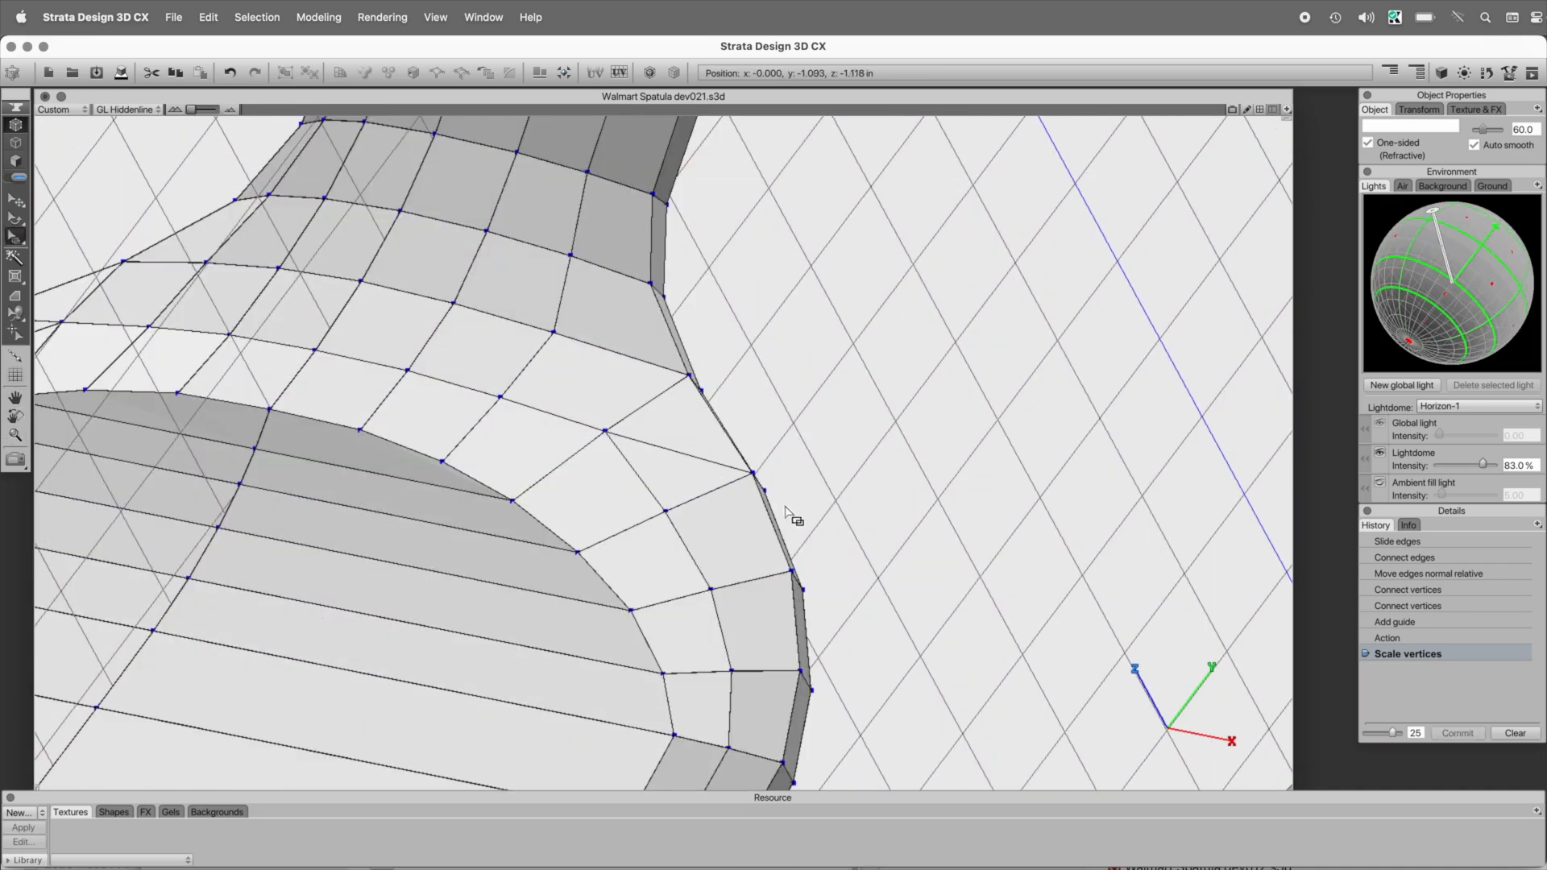
pyautogui.press('2')
pyautogui.click(684, 460)
pyautogui.moveTo(683, 398); pyautogui.dragTo(925, 412)
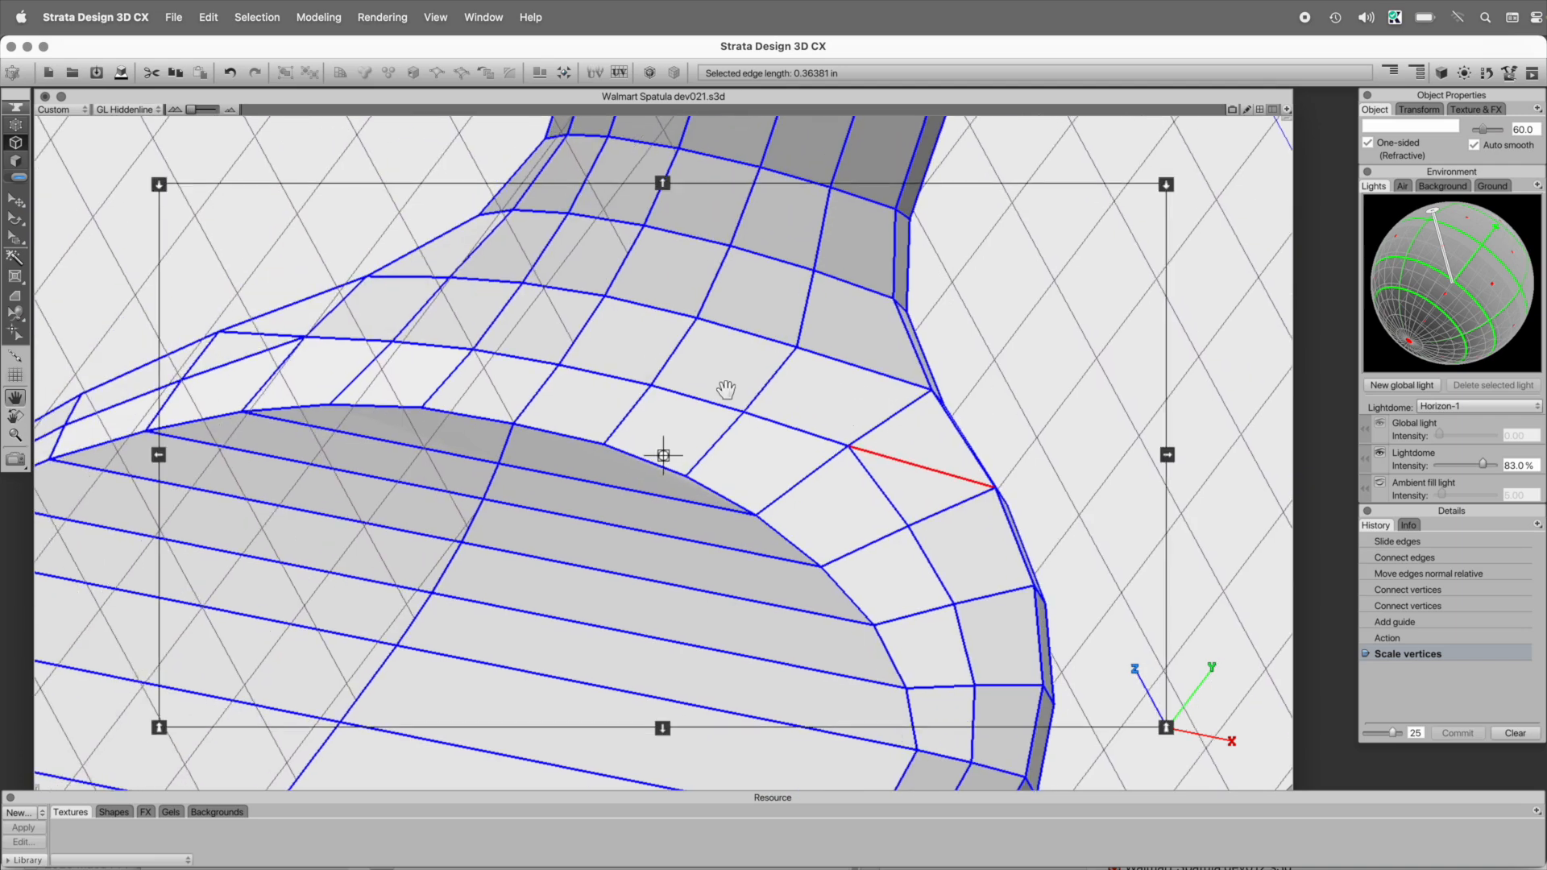
pyautogui.keyDown('shift'); pyautogui.click(265, 333); pyautogui.keyUp('shift')
pyautogui.press('Delete')
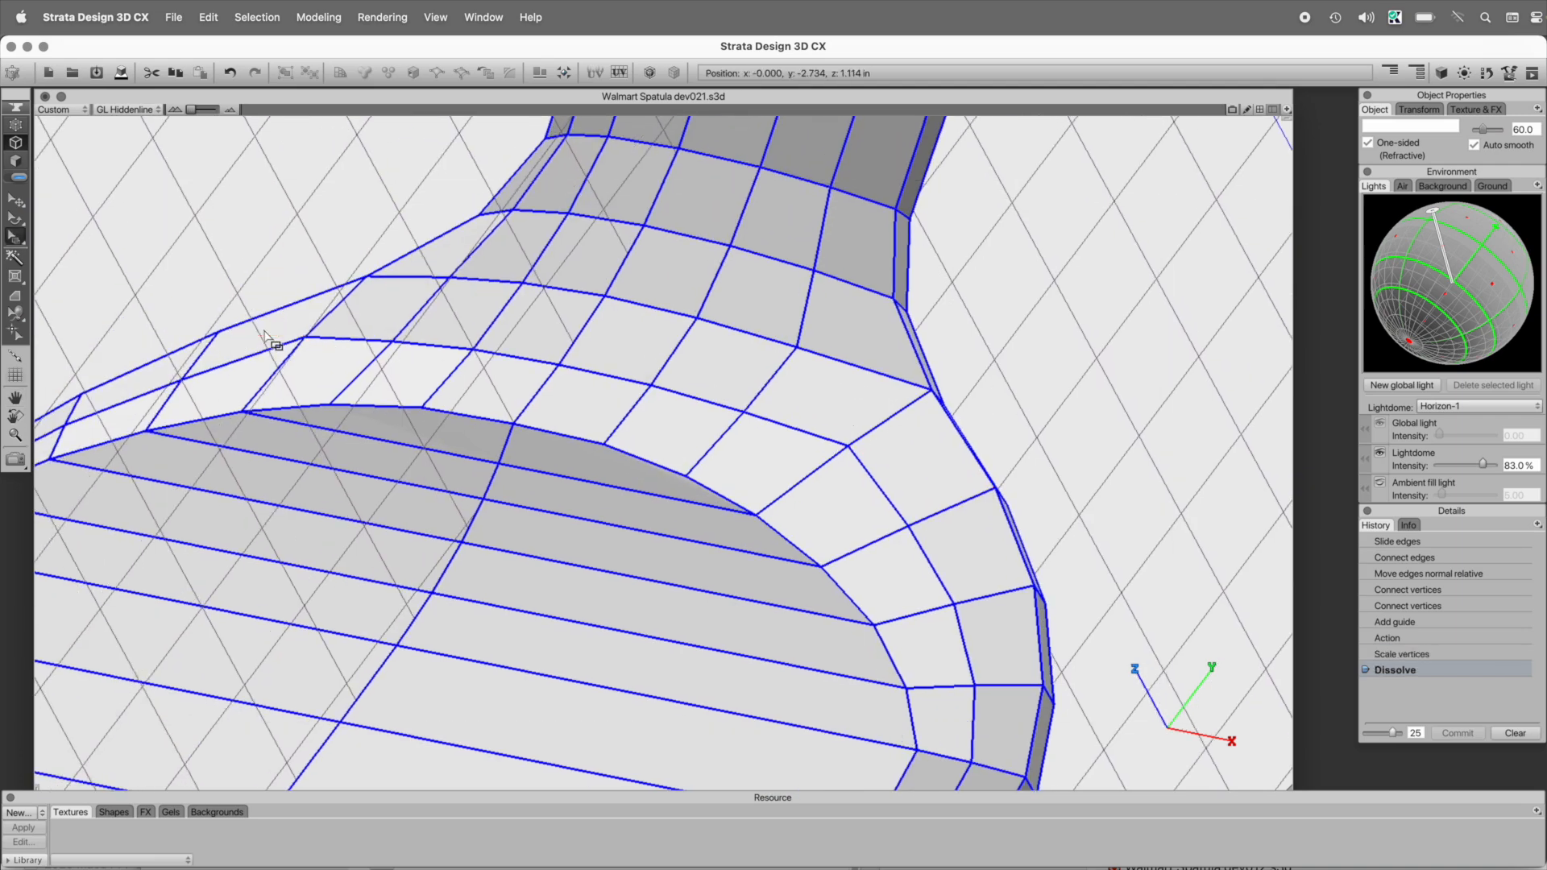
# - Connect the border line's corner vertex to the neighbouring neck-row vertex on both sides, and clear the selection
pyautogui.press('1')
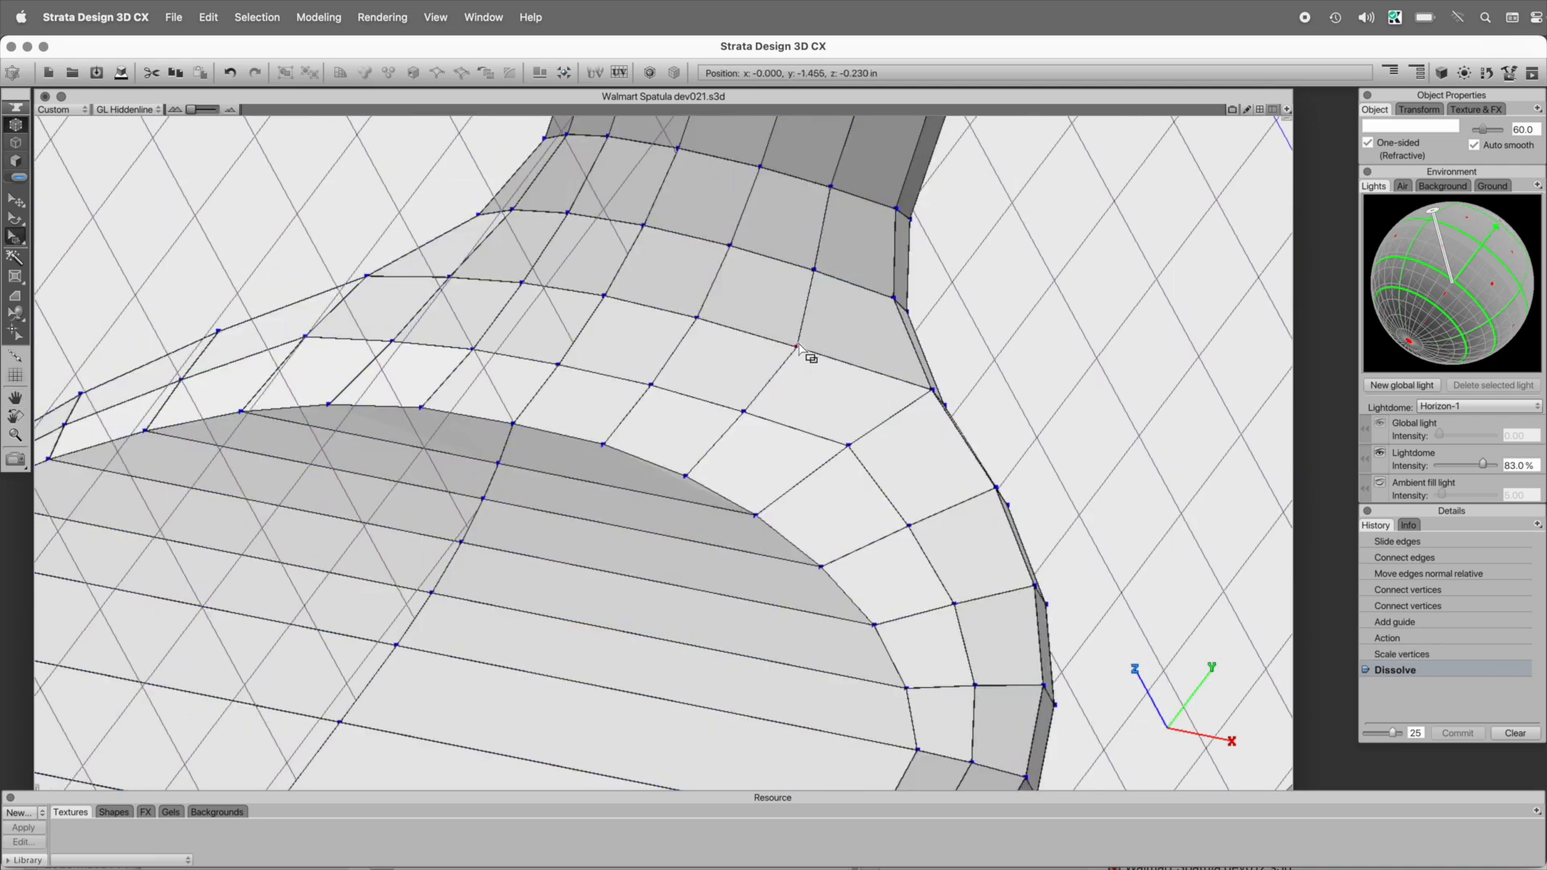
pyautogui.keyDown('shift'); pyautogui.click(850, 446); pyautogui.keyUp('shift')
pyautogui.press('c')
pyautogui.click(305, 337)
pyautogui.keyDown('shift'); pyautogui.click(449, 277); pyautogui.keyUp('shift')
pyautogui.press('c')
pyautogui.click(1023, 305)
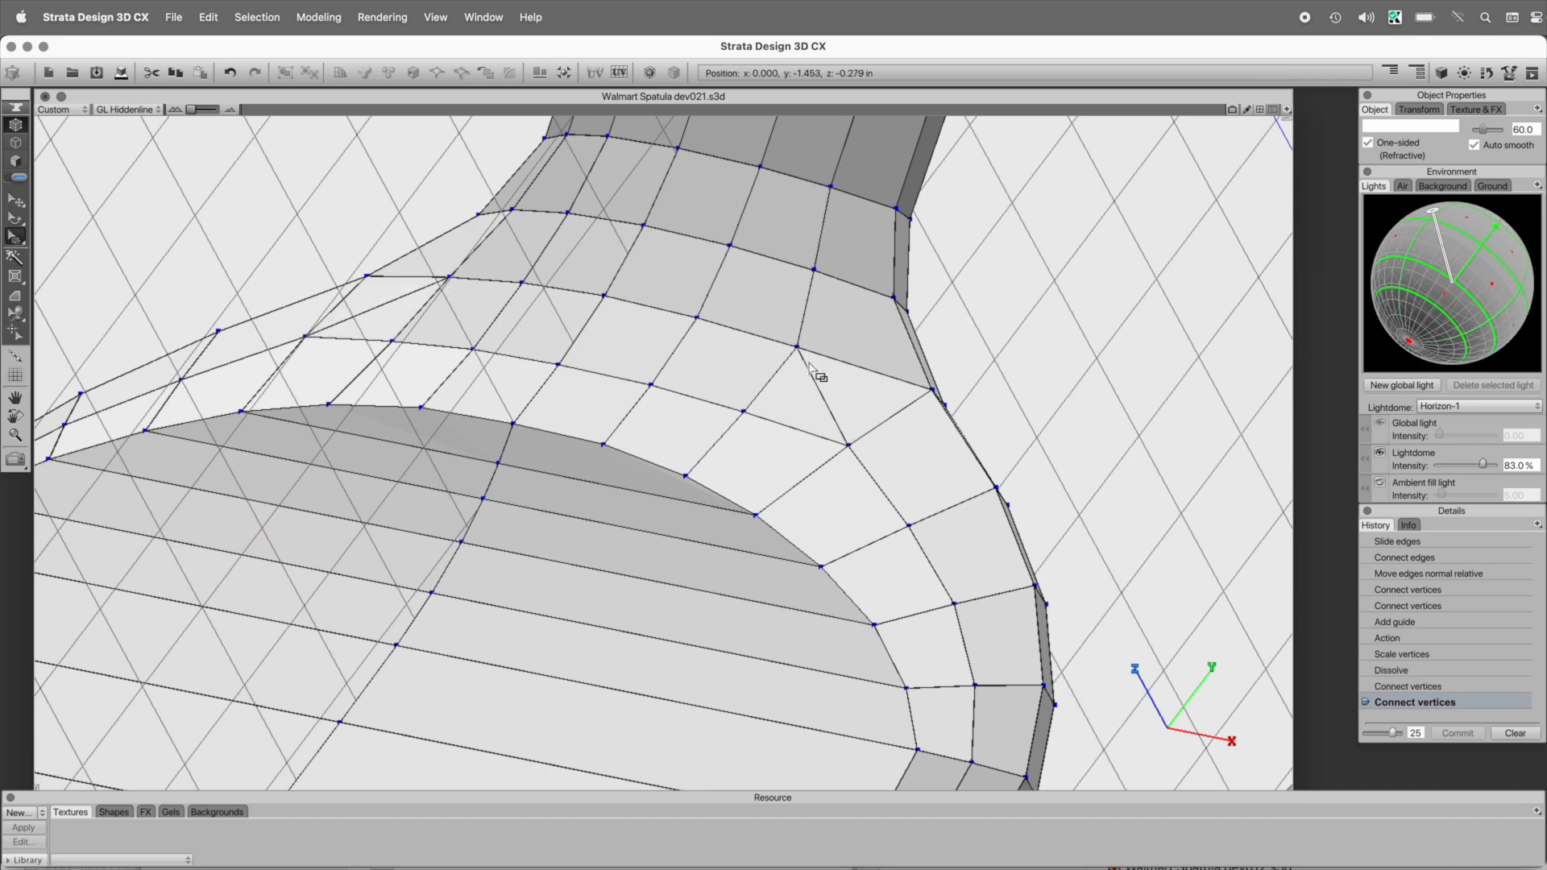
# - Select all the faces of the blade's central panel and inset them by about 0.05 in in Front view
pyautogui.press('r')
pyautogui.moveTo(801, 521); pyautogui.dragTo(819, 481)
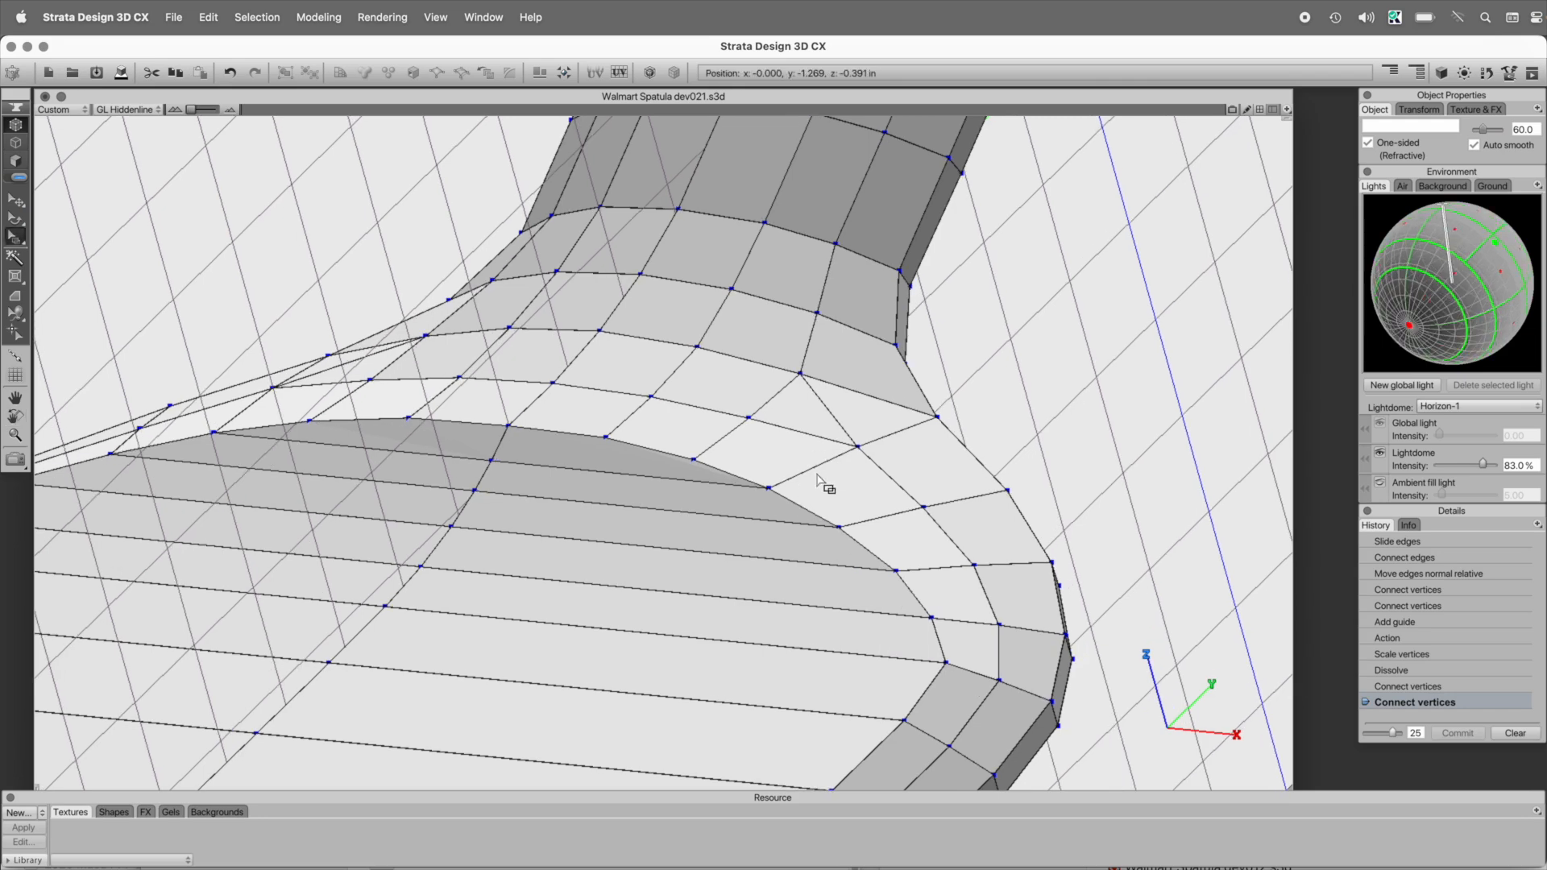
pyautogui.click(17, 163)
pyautogui.click(16, 200)
pyautogui.press('super+alt+space')
pyautogui.keyDown('alt'); pyautogui.keyDown('super'); pyautogui.click(544, 576); pyautogui.keyUp('super'); pyautogui.keyUp('alt')
pyautogui.moveTo(475, 709); pyautogui.dragTo(849, 349)
pyautogui.moveTo(838, 279)
pyautogui.mouseDown()
pyautogui.moveTo(795, 452)
pyautogui.moveTo(671, 648)
pyautogui.mouseUp()
pyautogui.moveTo(557, 535); pyautogui.dragTo(796, 278)
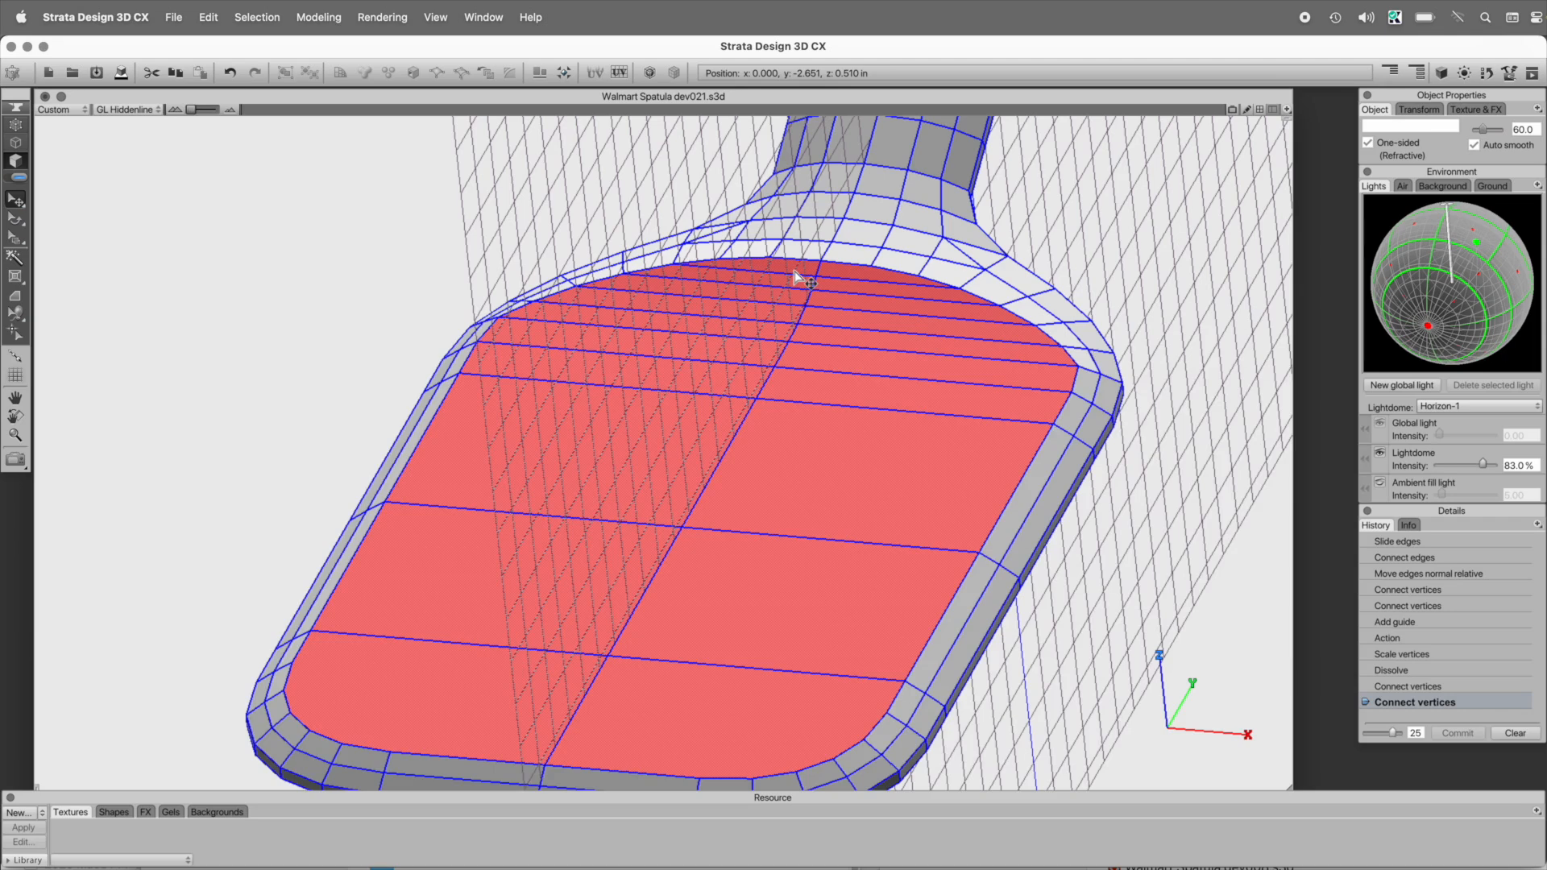
pyautogui.press('1')
pyautogui.press('space')
pyautogui.moveTo(811, 361); pyautogui.dragTo(617, 444)
pyautogui.press('super+space')
pyautogui.click(732, 429)
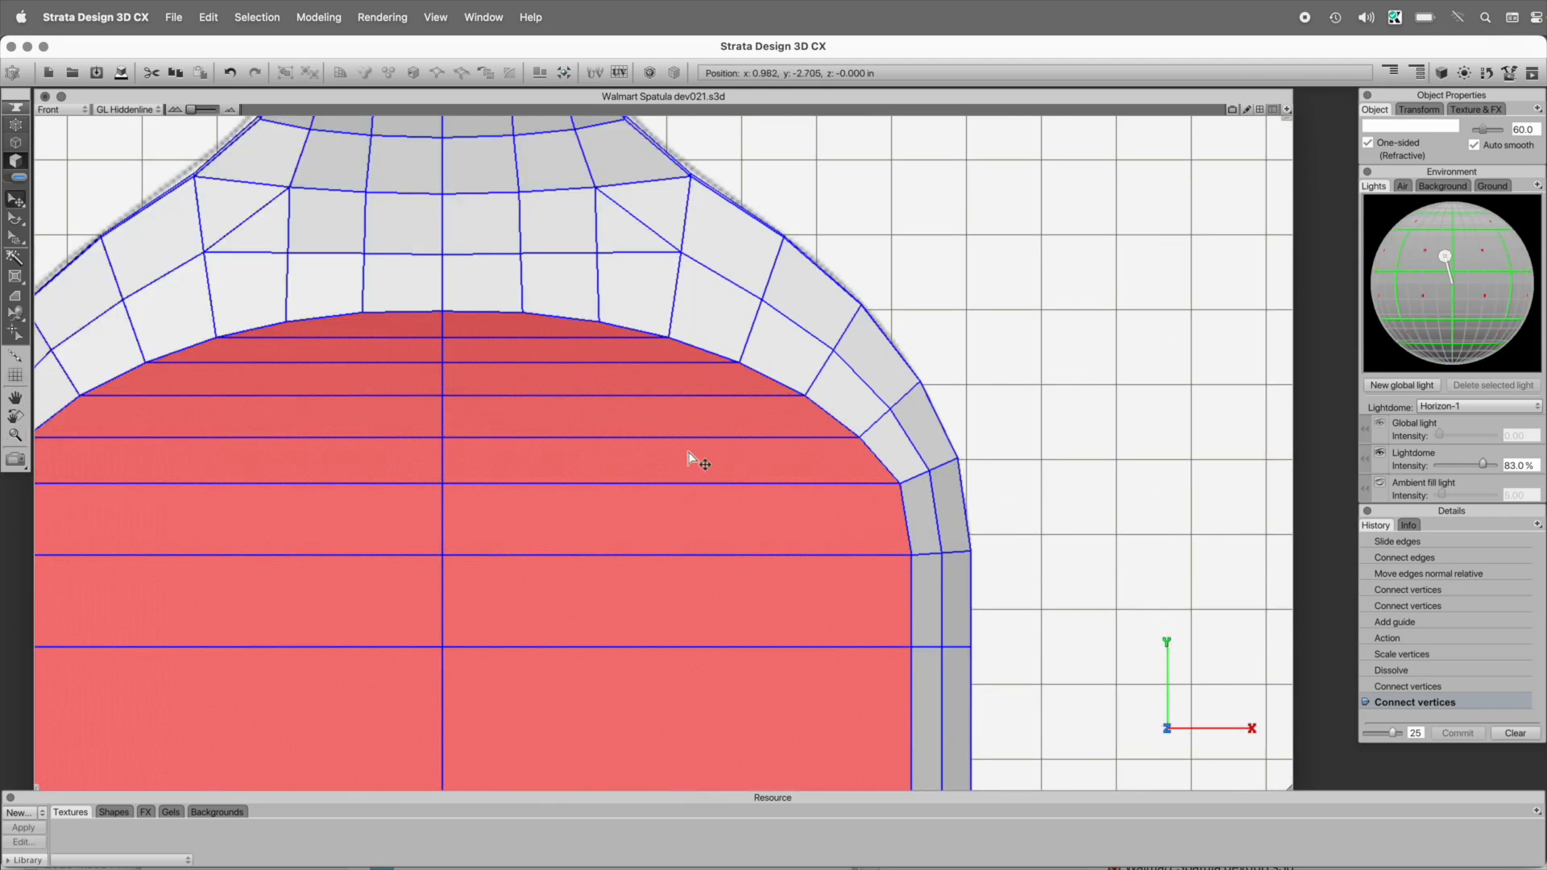
pyautogui.click(15, 276)
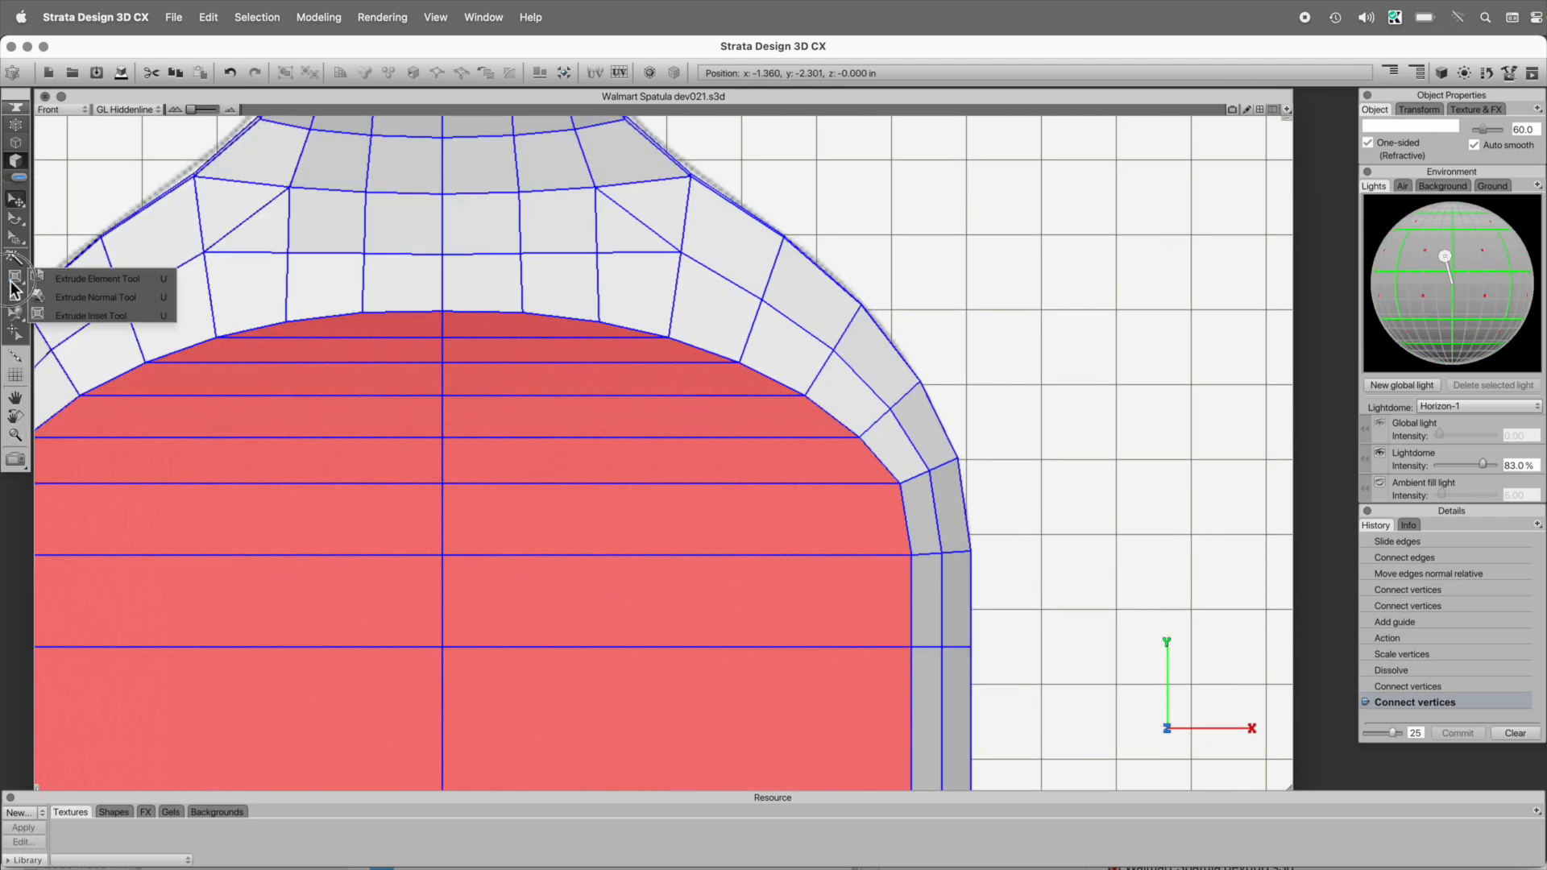
pyautogui.click(112, 315)
pyautogui.moveTo(854, 625); pyautogui.dragTo(839, 628)
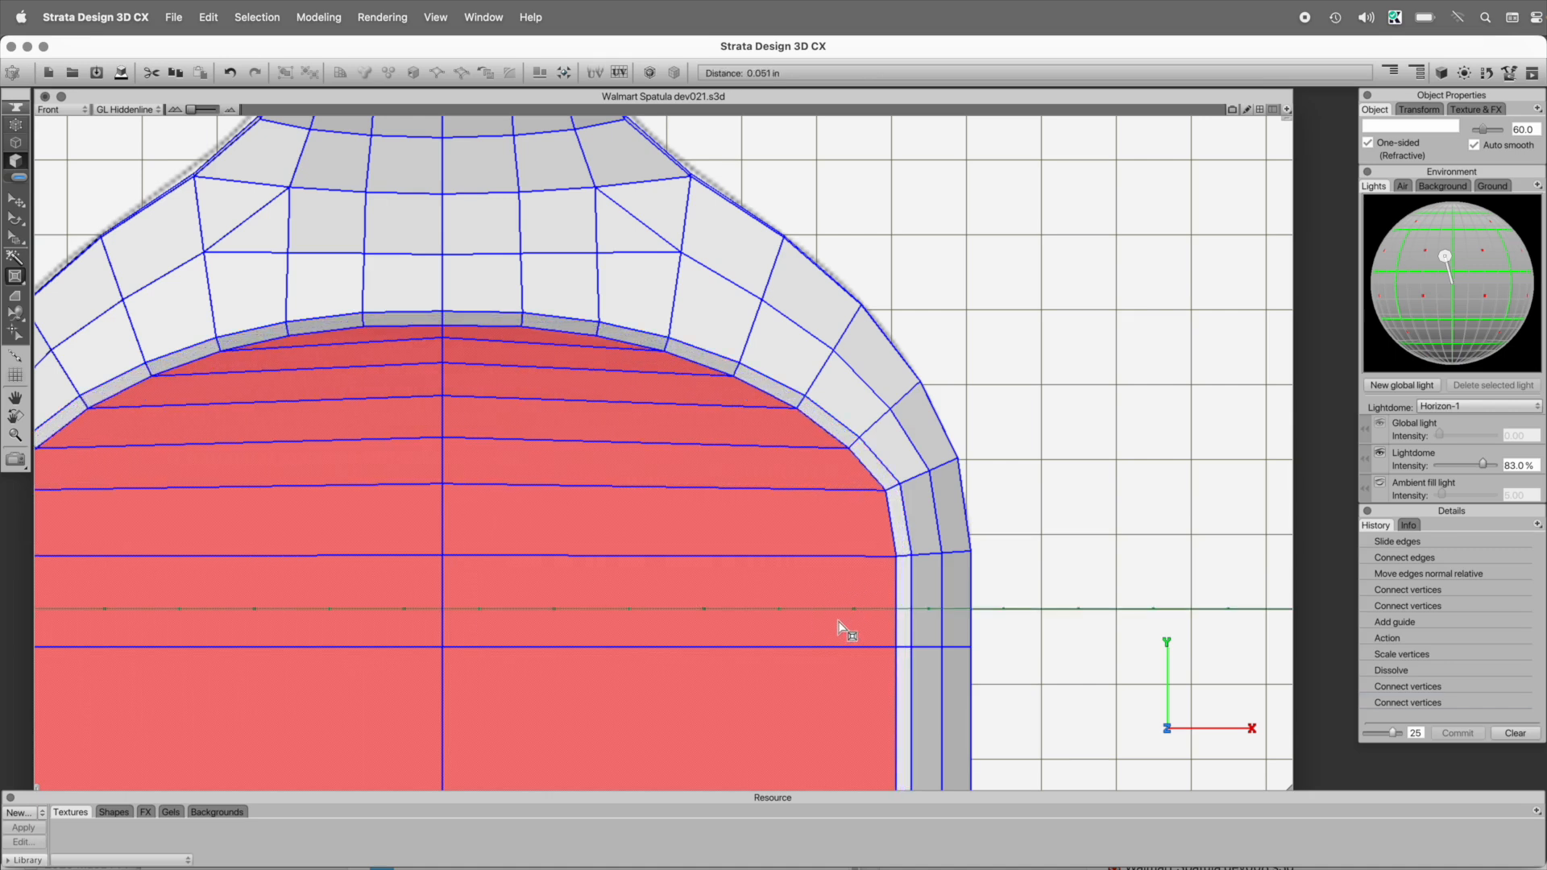
pyautogui.moveTo(838, 622); pyautogui.dragTo(838, 622)
# - Cleanup-dissolve the lengthwise centre edges in the upper part of the central panel, from the inset border down to the first straight row
pyautogui.moveTo(894, 673); pyautogui.dragTo(944, 470, button='middle')
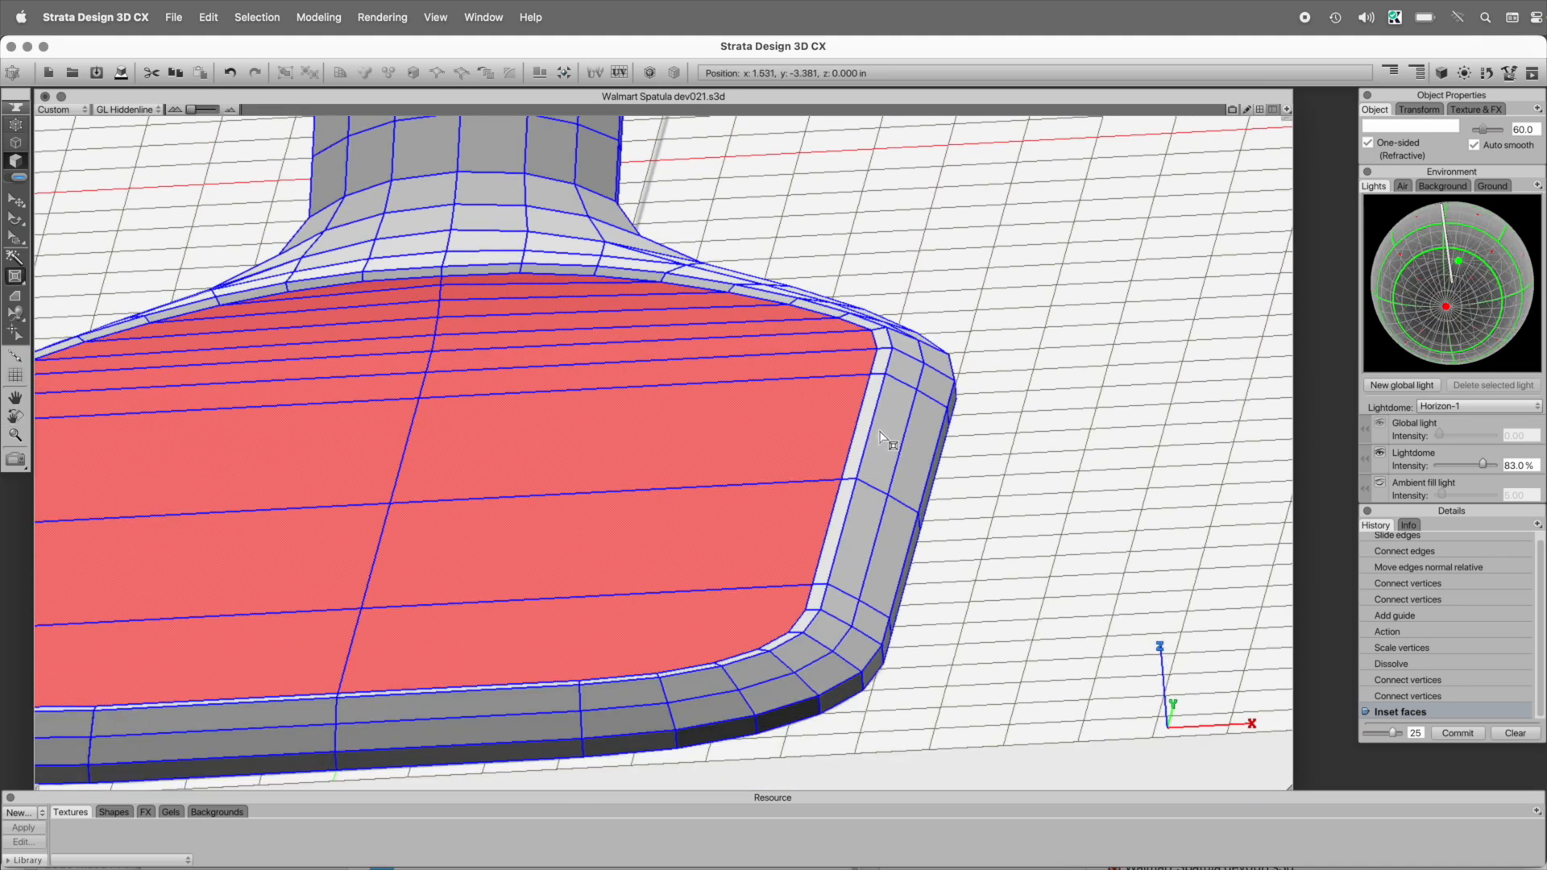
pyautogui.press('1')
pyautogui.moveTo(753, 407); pyautogui.dragTo(978, 380)
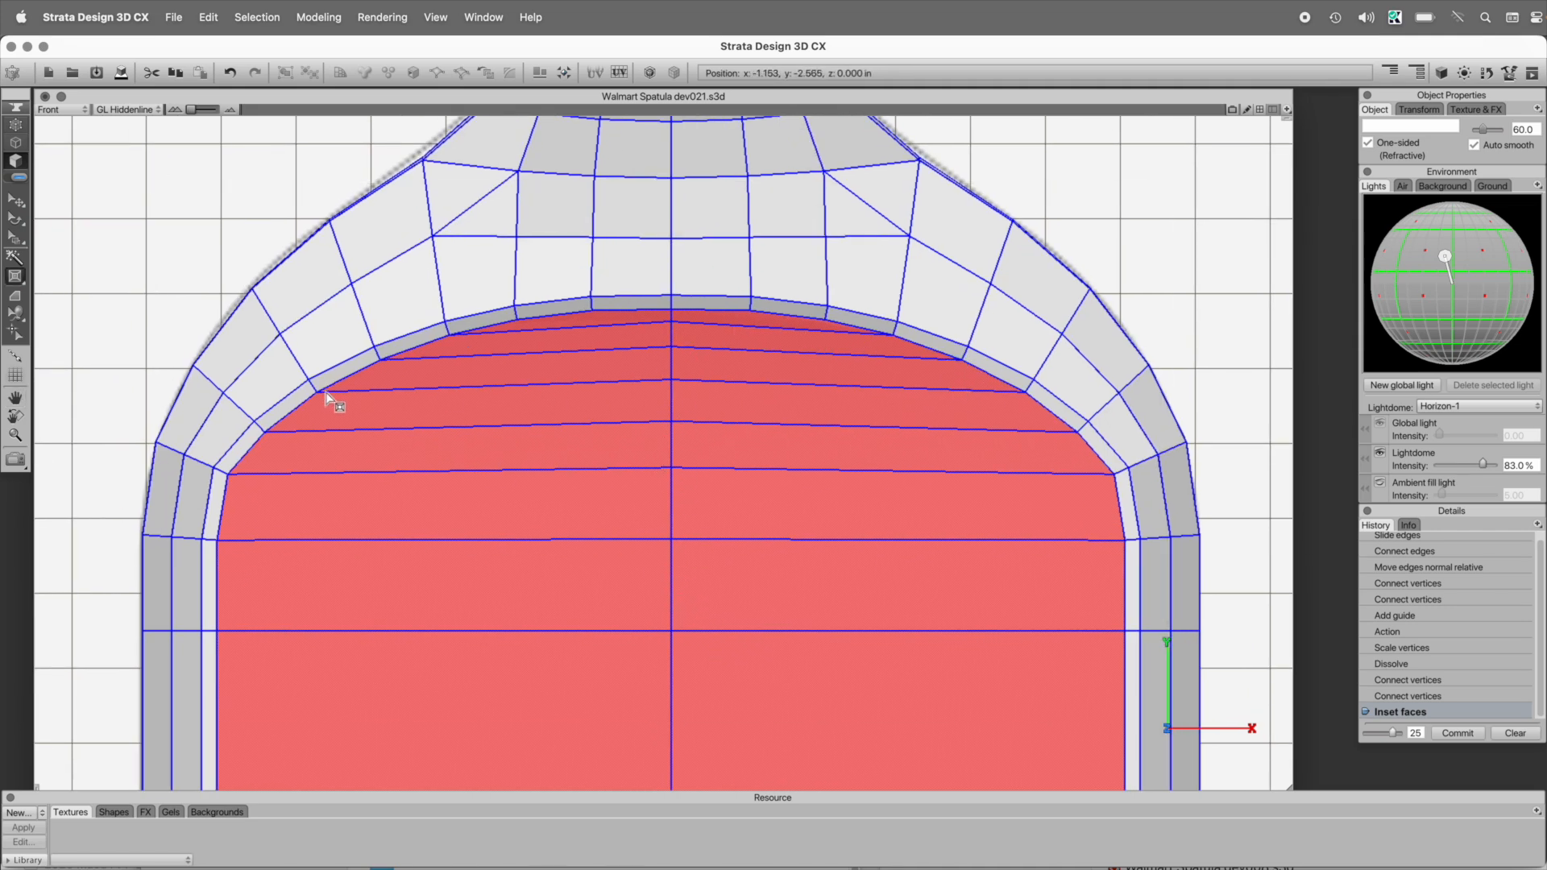
pyautogui.click(15, 141)
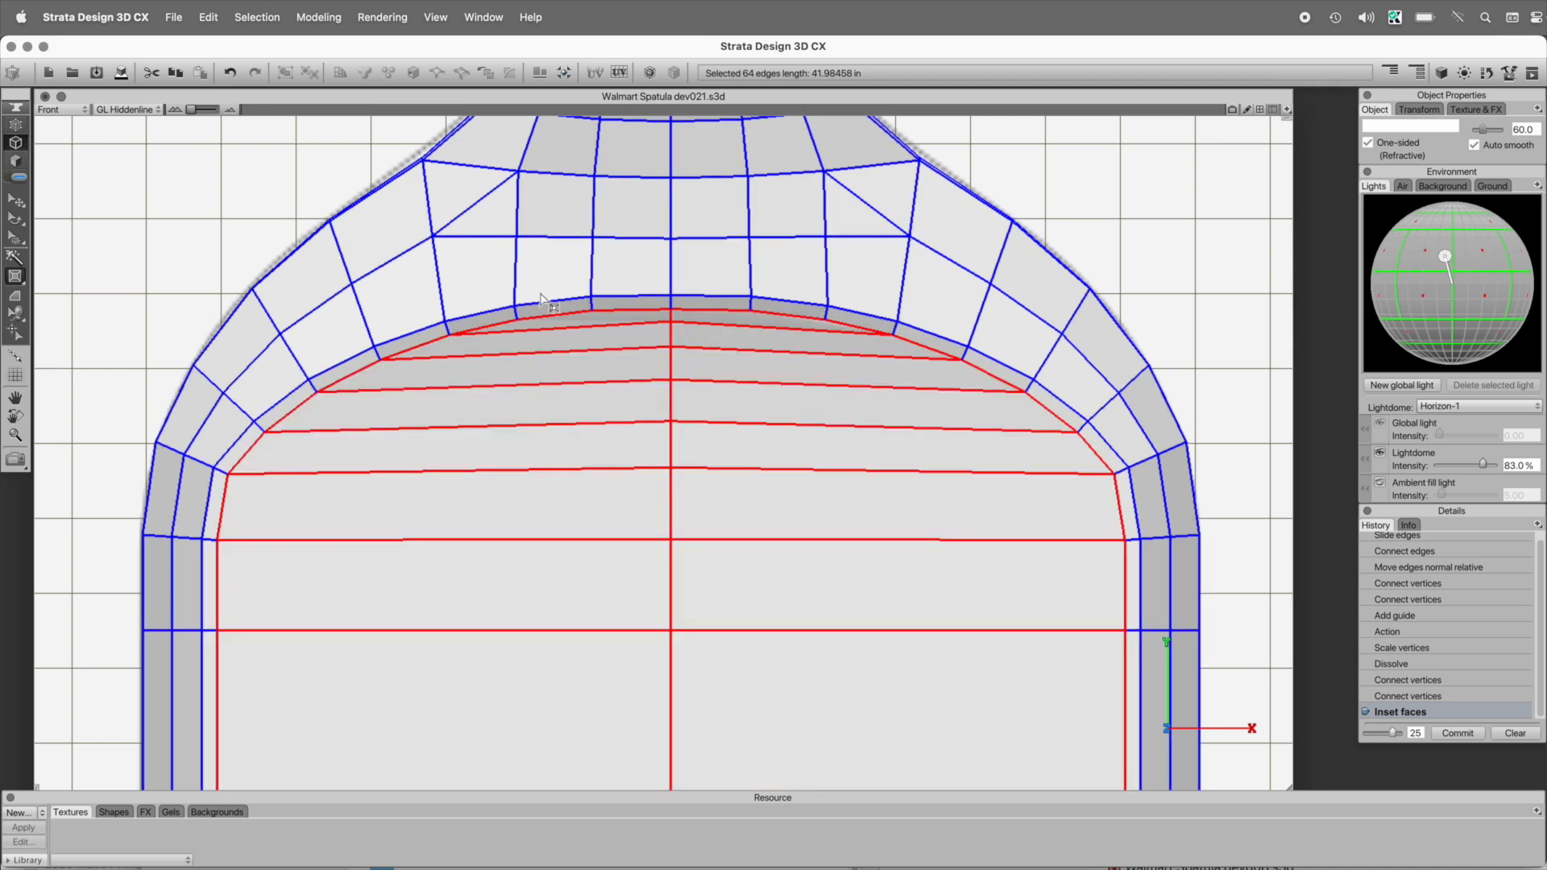
pyautogui.click(673, 319)
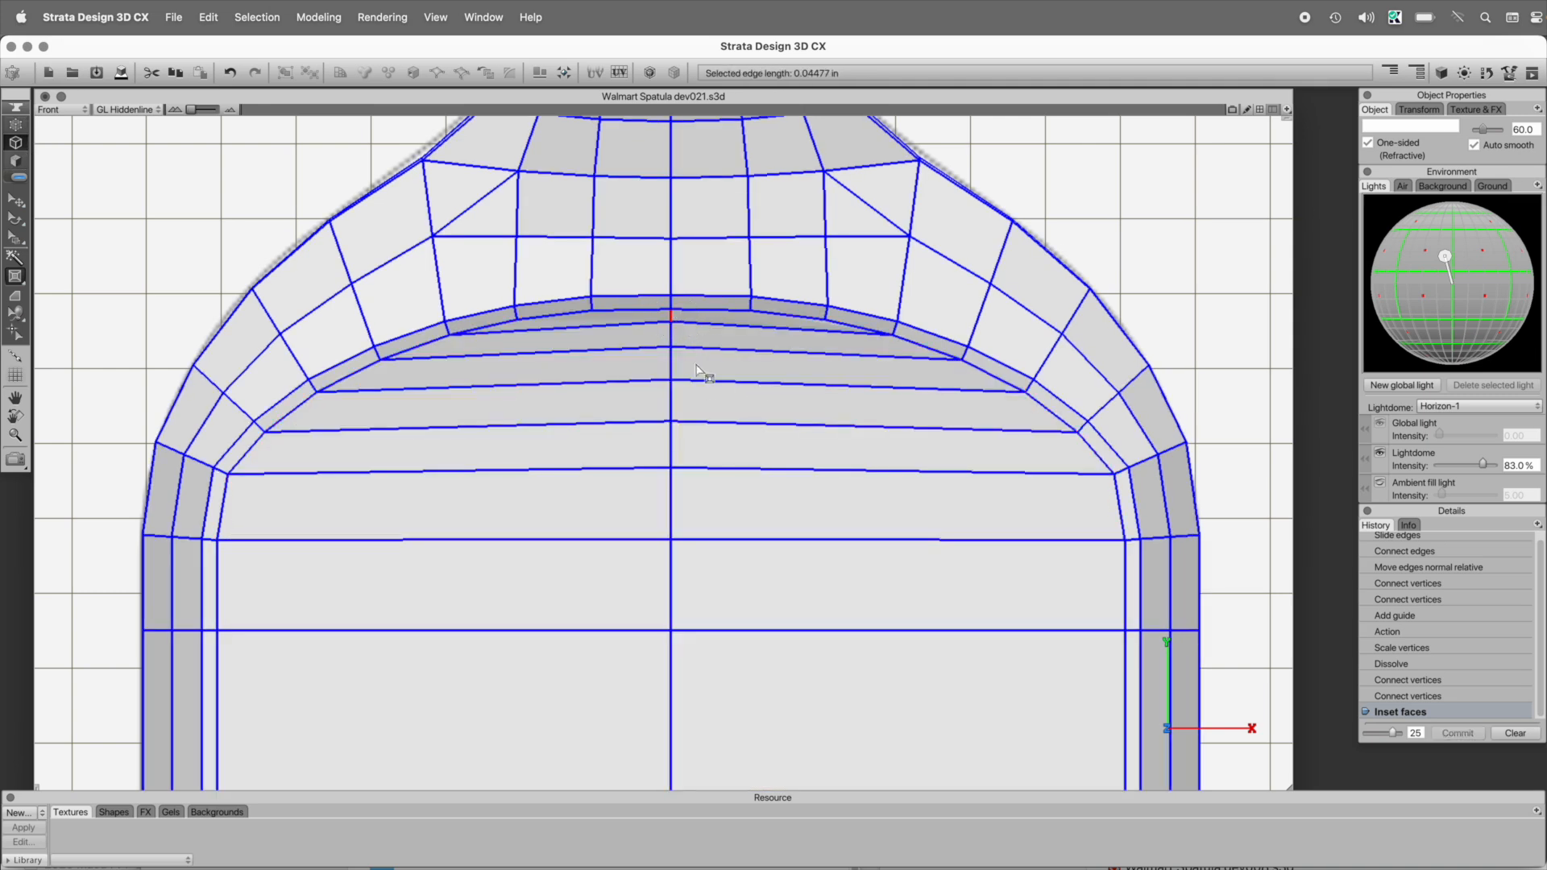
pyautogui.keyDown('shift'); pyautogui.click(670, 570); pyautogui.keyUp('shift')
pyautogui.keyDown('shift'); pyautogui.doubleClick(670, 568); pyautogui.keyUp('shift')
pyautogui.rightClick(671, 569)
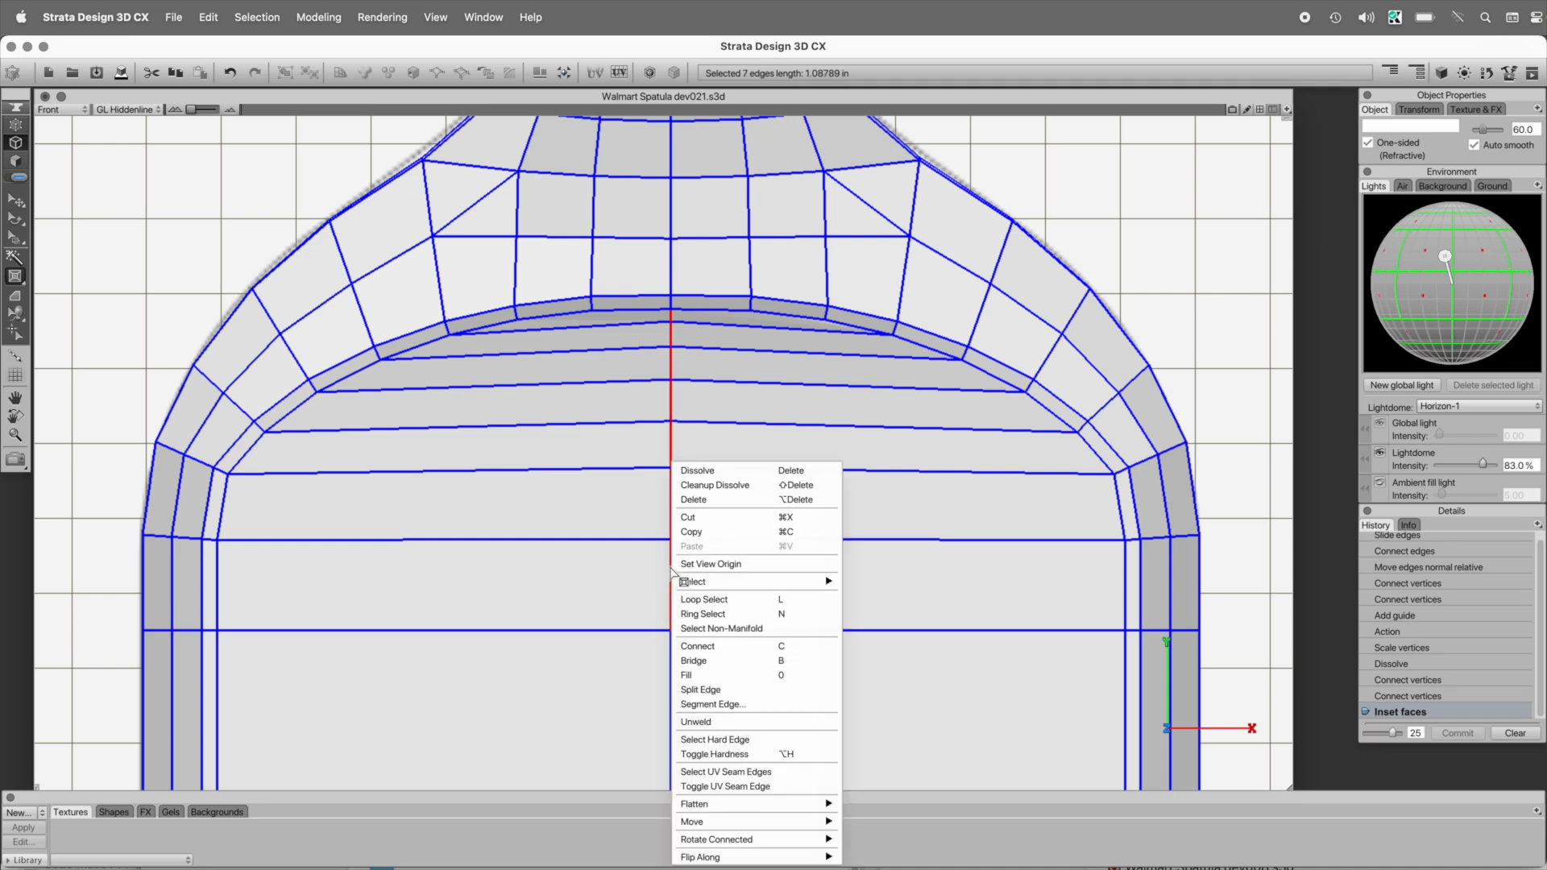
pyautogui.click(702, 489)
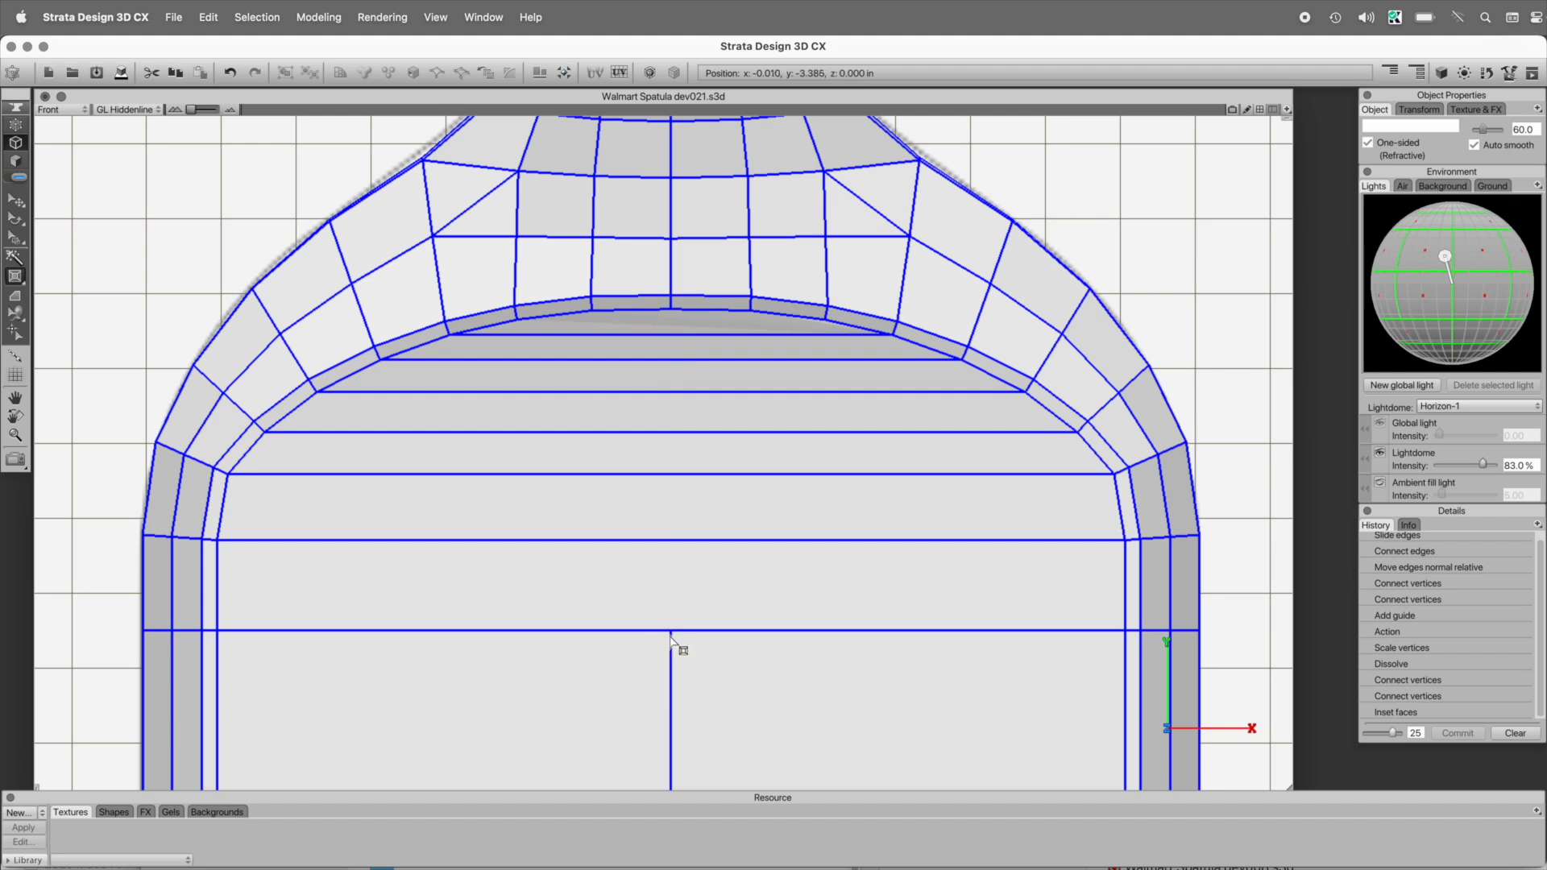
# - Connect the ring of crosswise edges in the panel's upper part to add a straight centre line
pyautogui.click(681, 334)
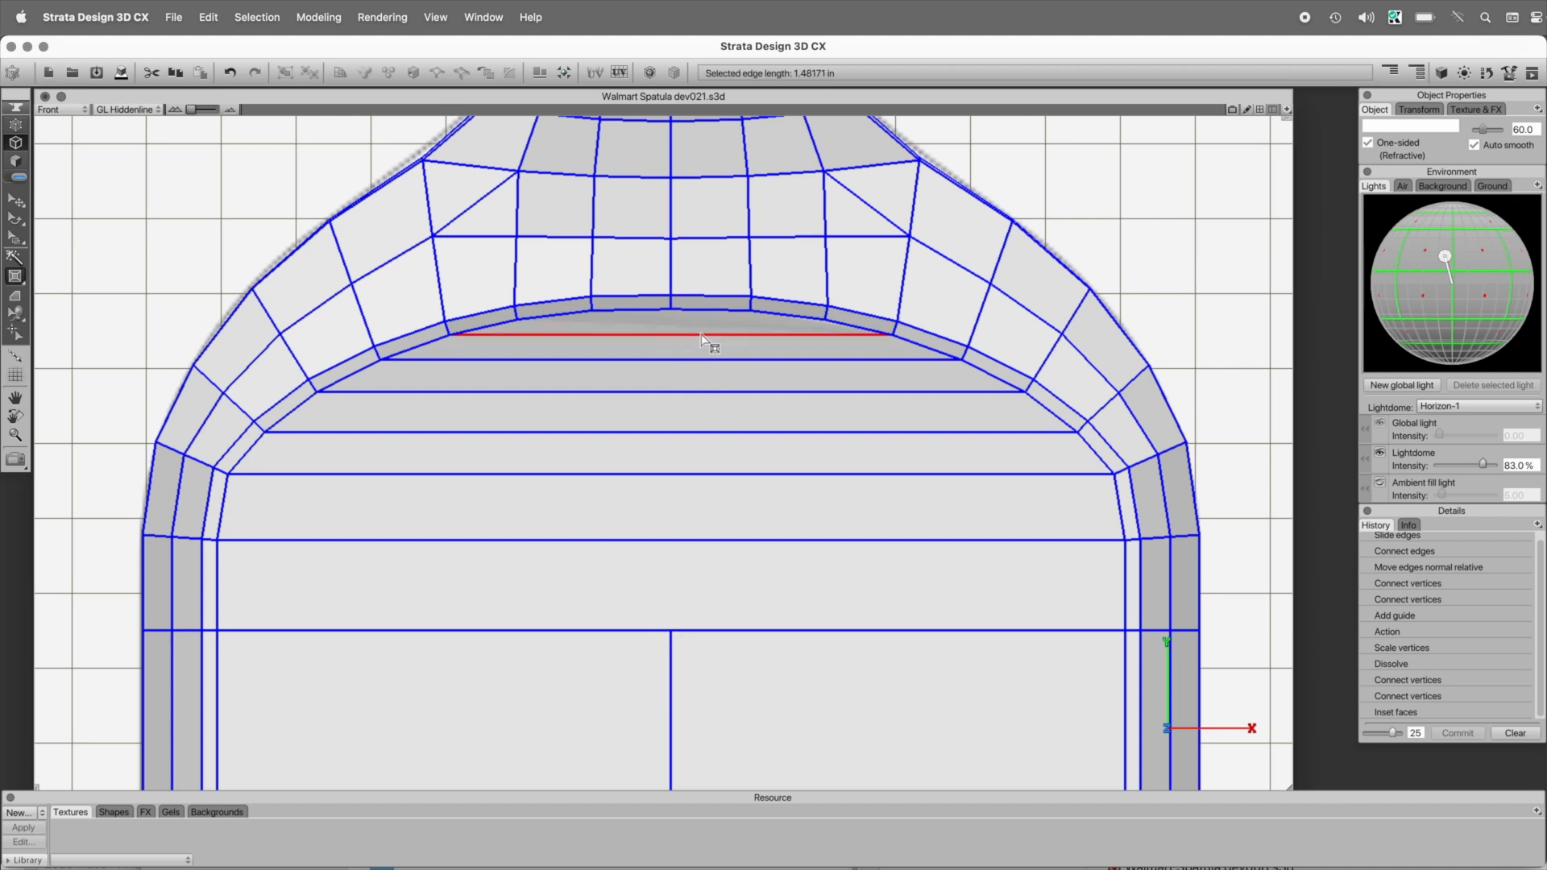
pyautogui.press('r')
pyautogui.press('c')
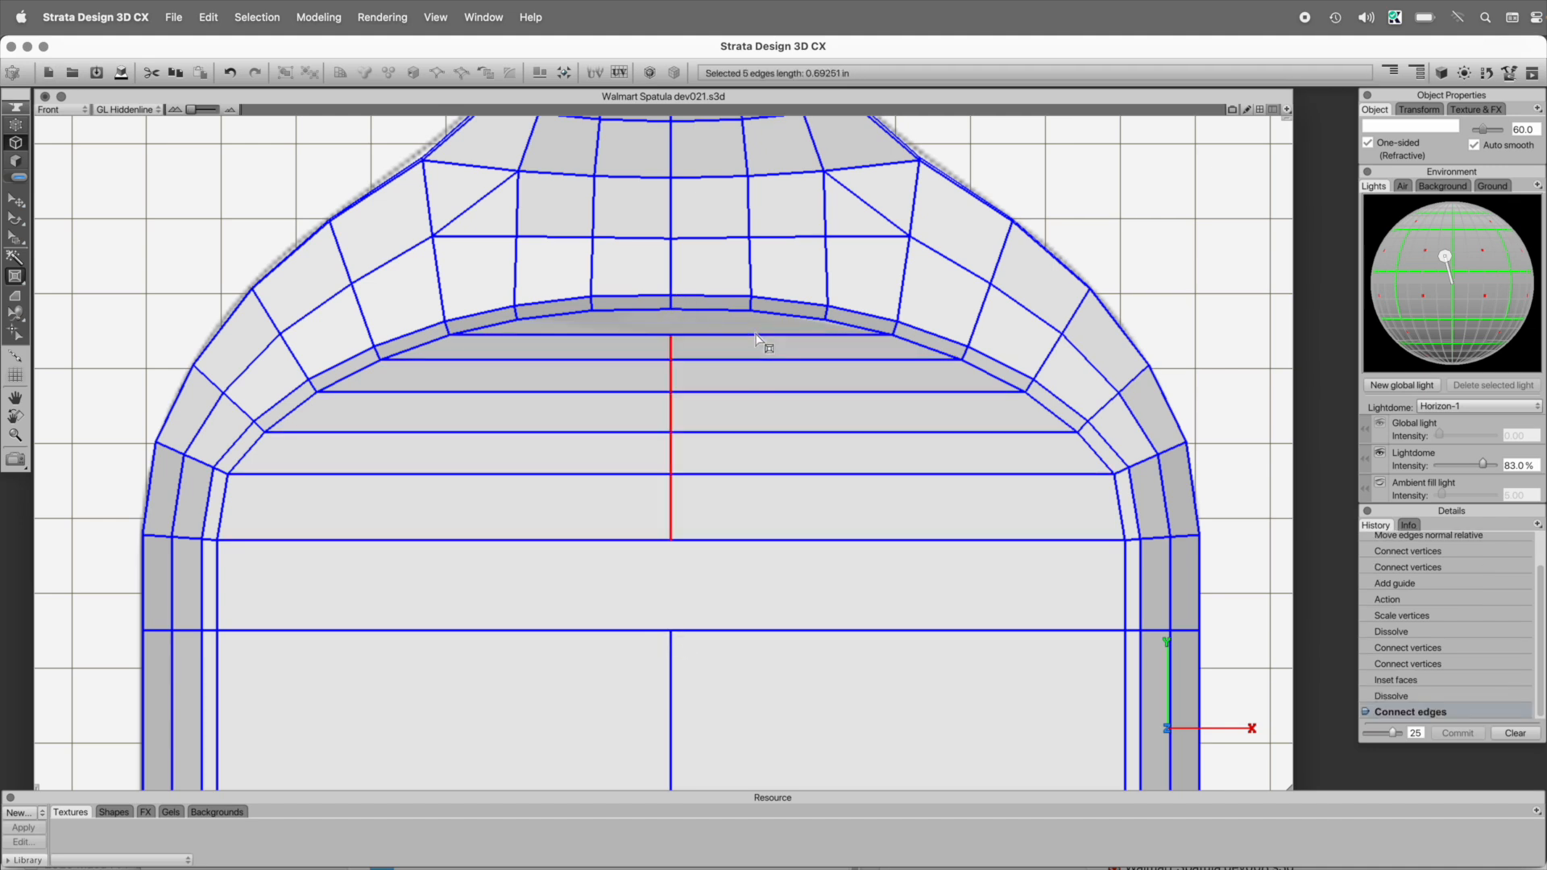
# - Connect the new centre line's ends to the inset border's middle vertex and the lower centre vertex, and save as Walmart Spatula dev022.s3d
pyautogui.press('v')
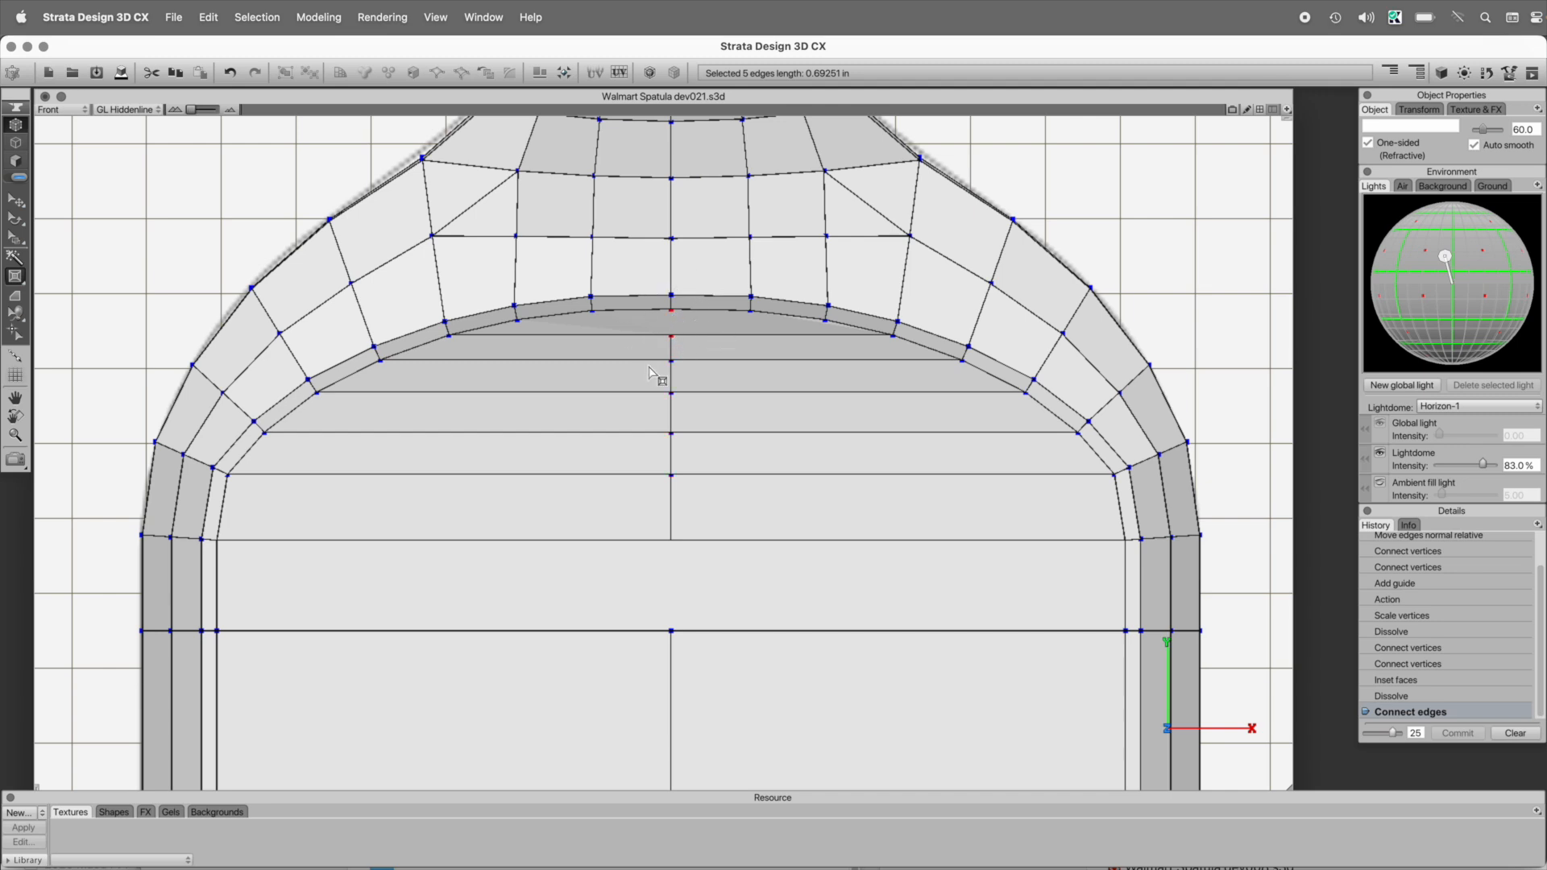
pyautogui.press('c')
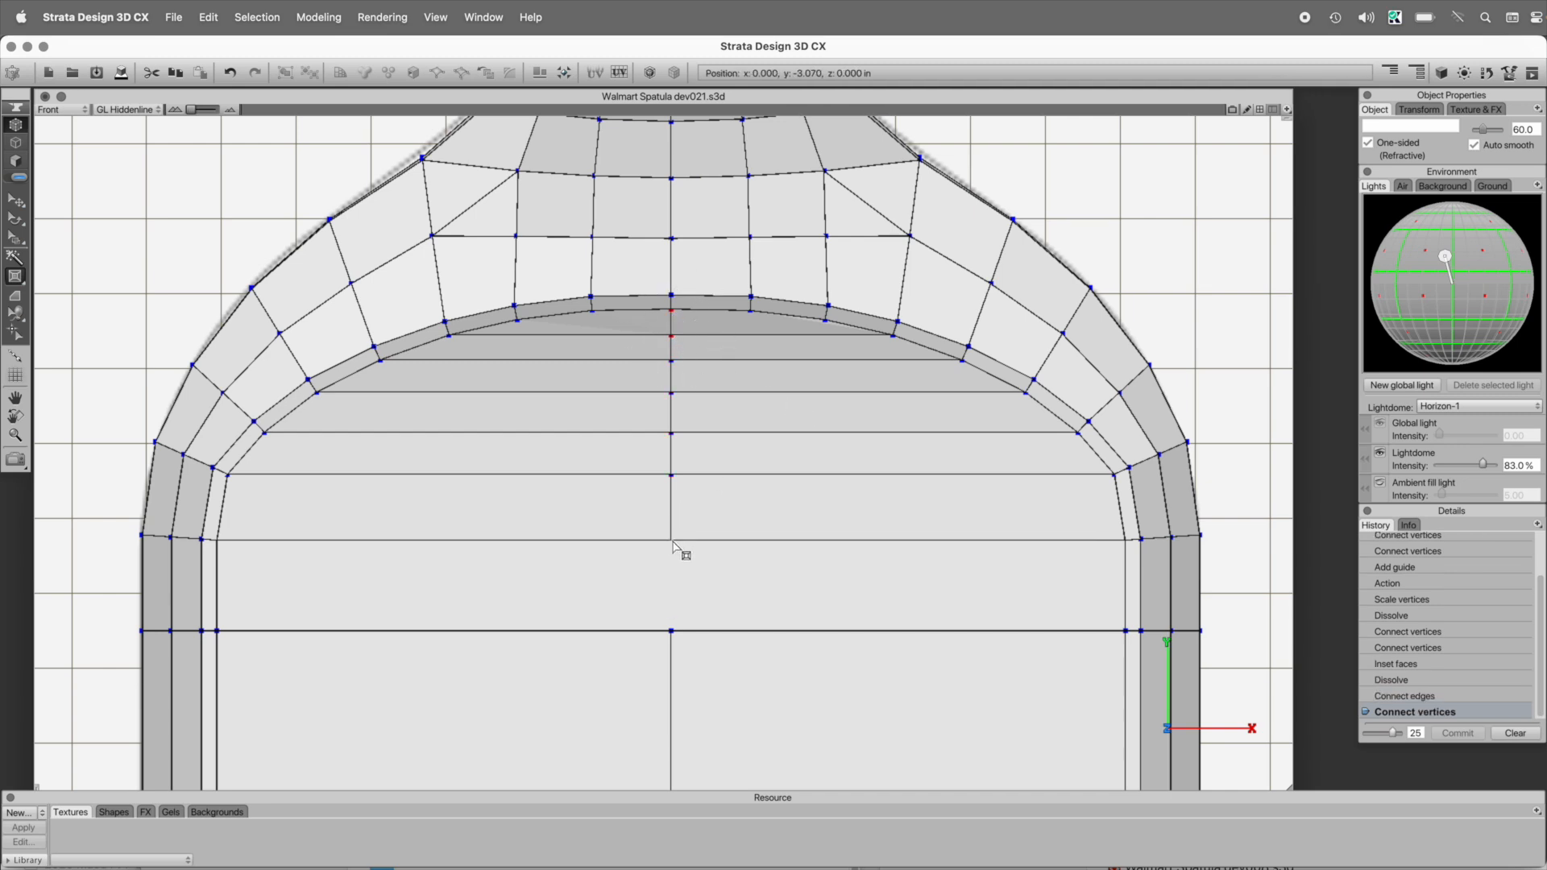
pyautogui.click(674, 631)
pyautogui.press('c')
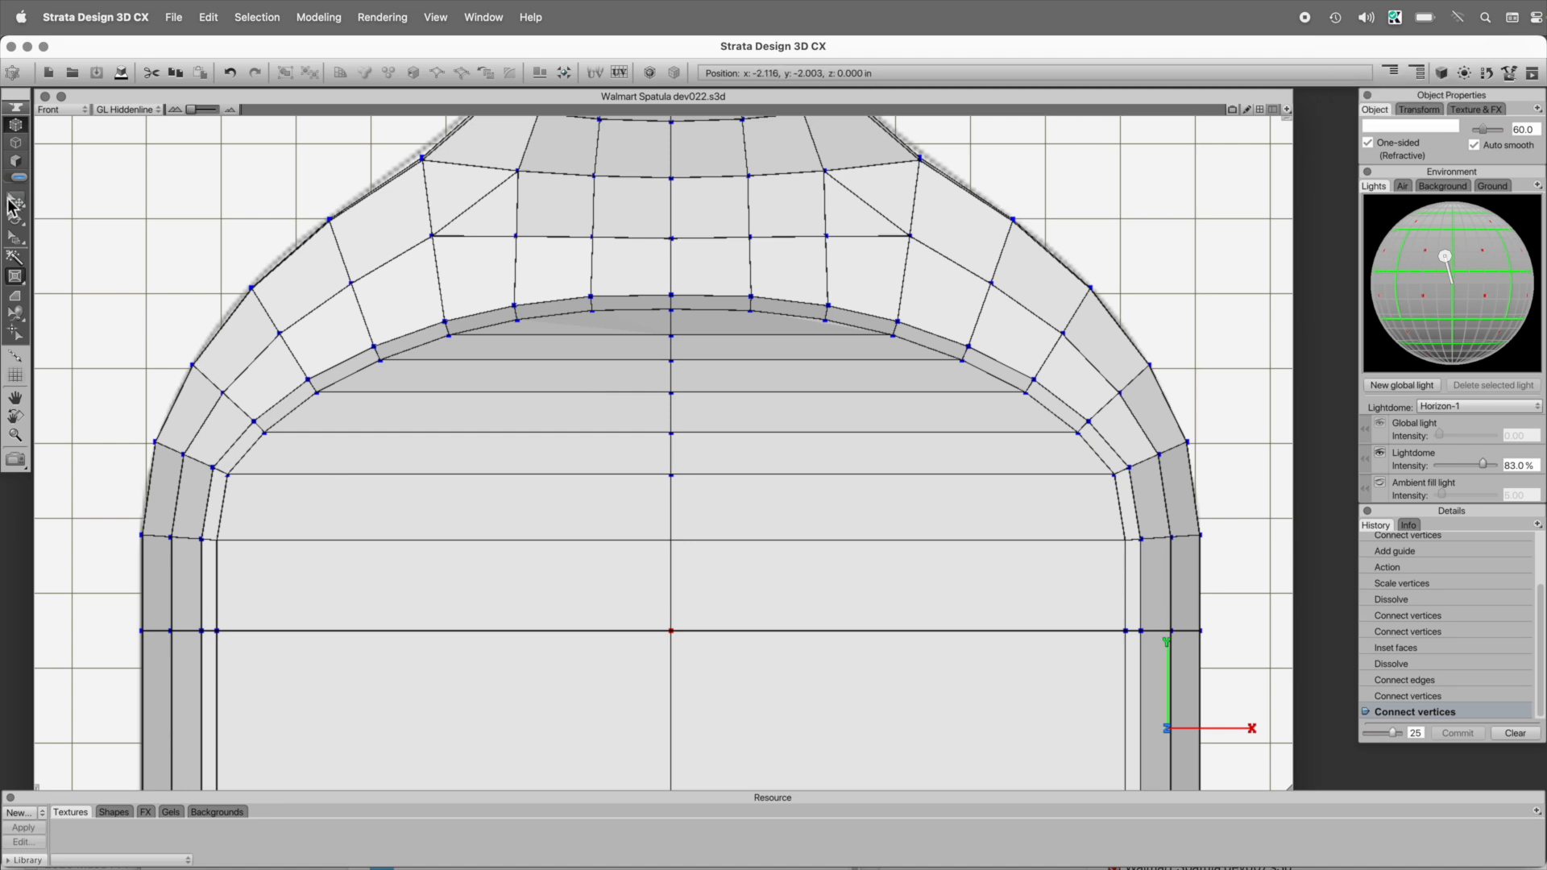
# - Connect the rings of crosswise edges on either side of the centre line to add a lengthwise line through each panel half
pyautogui.click(15, 143)
pyautogui.click(605, 336)
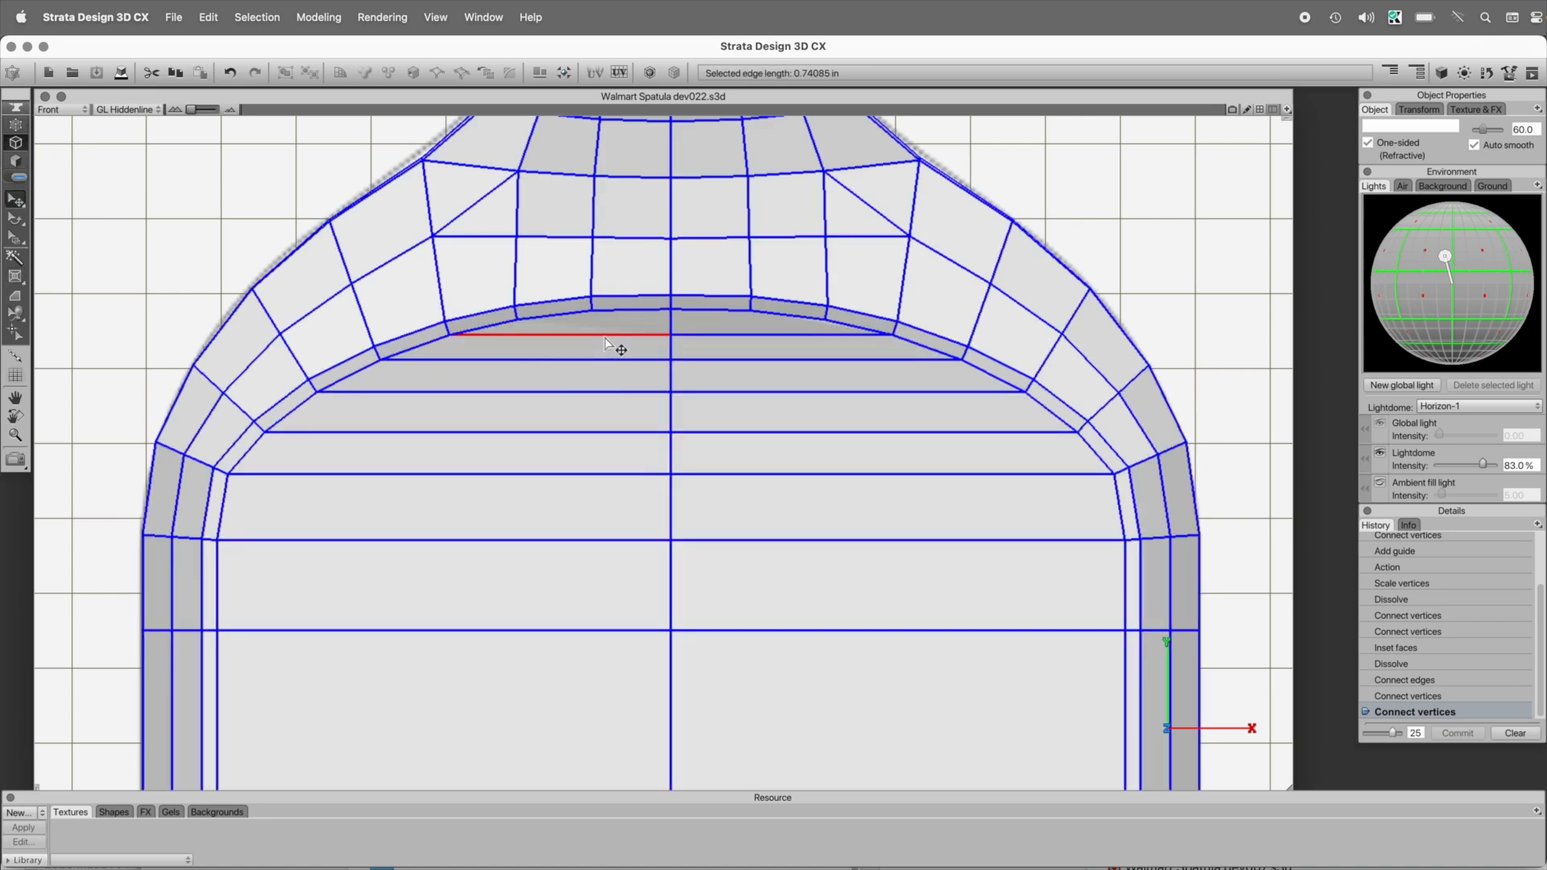
pyautogui.doubleClick(605, 337)
pyautogui.press('c')
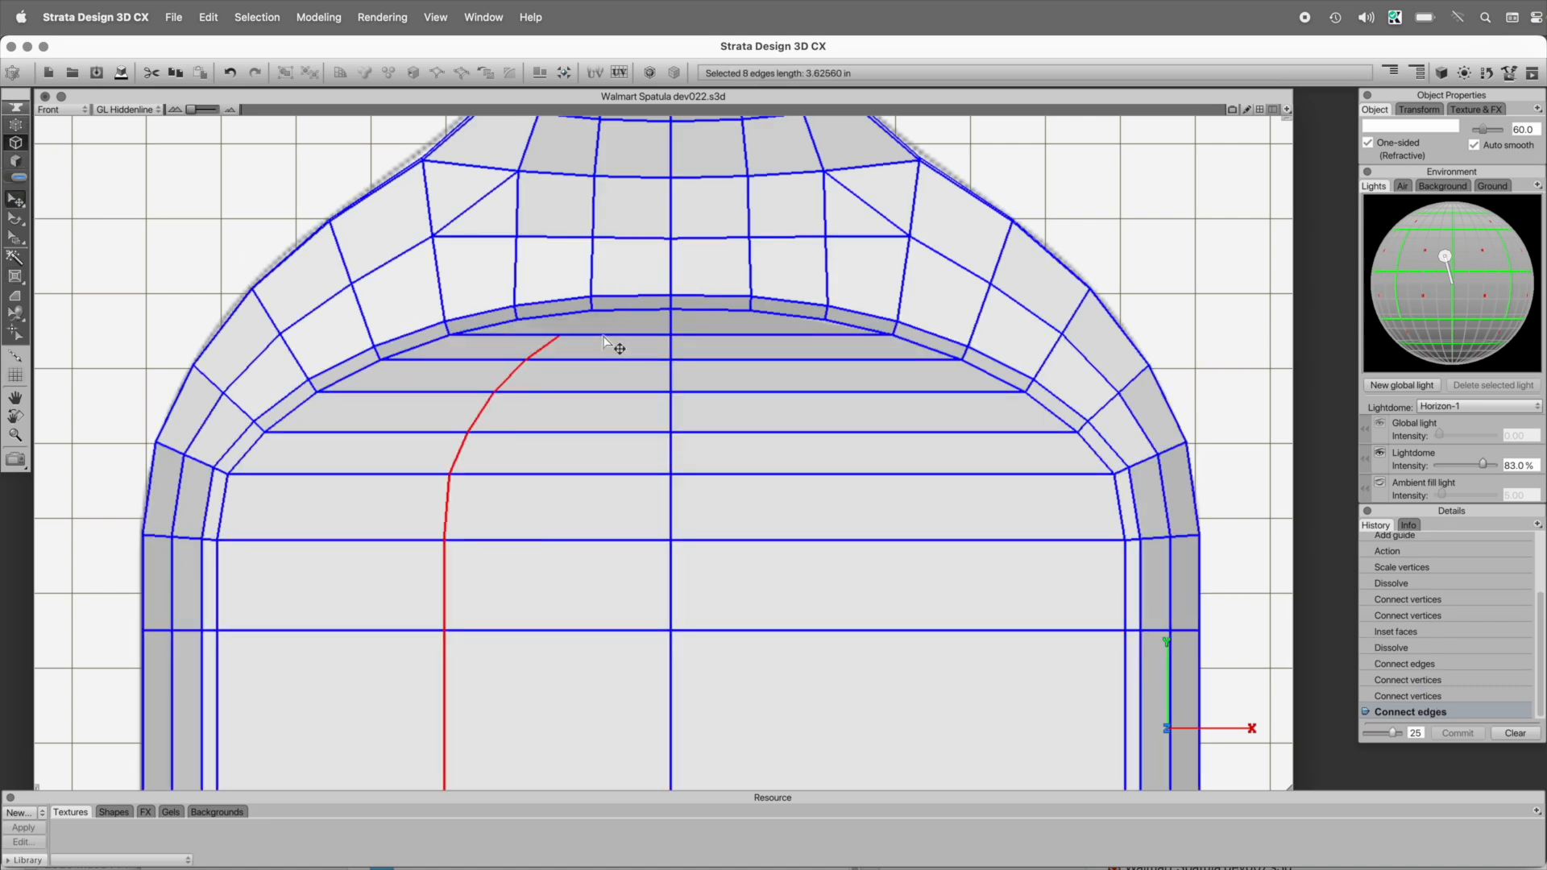
pyautogui.click(756, 334)
pyautogui.doubleClick(756, 333)
pyautogui.press('c')
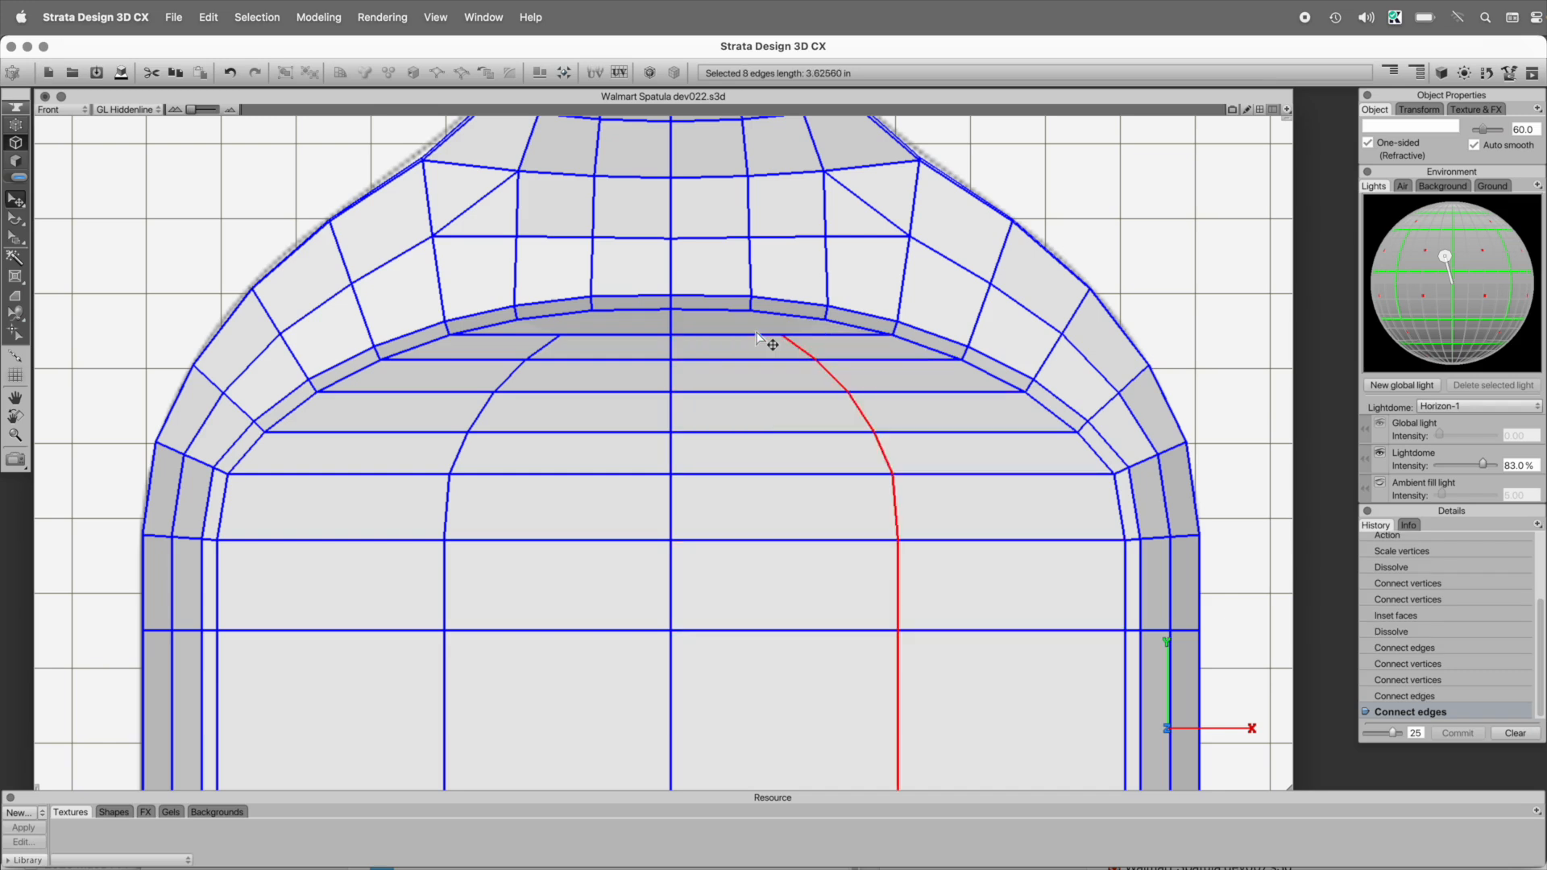
# - Scale the two lengthwise lines flanking the panel's centre line horizontally inward, aligning their upper ends with the neighbouring inset border vertices
pyautogui.keyDown('shift'); pyautogui.doubleClick(506, 376); pyautogui.keyUp('shift')
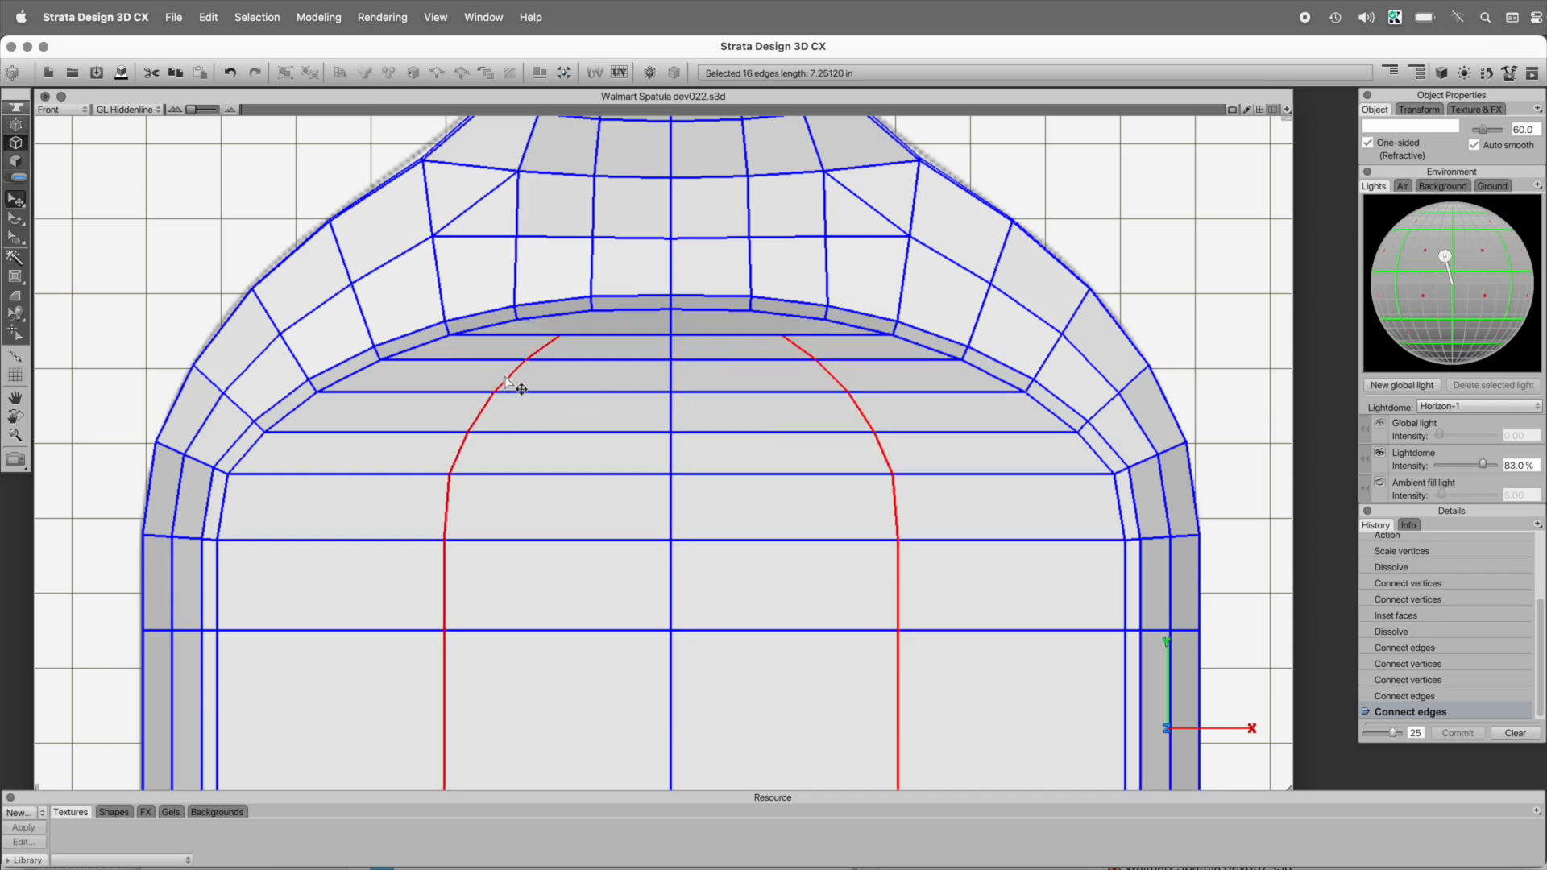
pyautogui.press('s')
pyautogui.press('x')
pyautogui.moveTo(897, 514); pyautogui.dragTo(832, 515)
# - Connect the upper ends of the two scaled lengthwise lines to the inset border vertices directly above them
pyautogui.press('1')
pyautogui.click(592, 310)
pyautogui.keyDown('shift'); pyautogui.click(591, 335); pyautogui.keyUp('shift')
pyautogui.press('c')
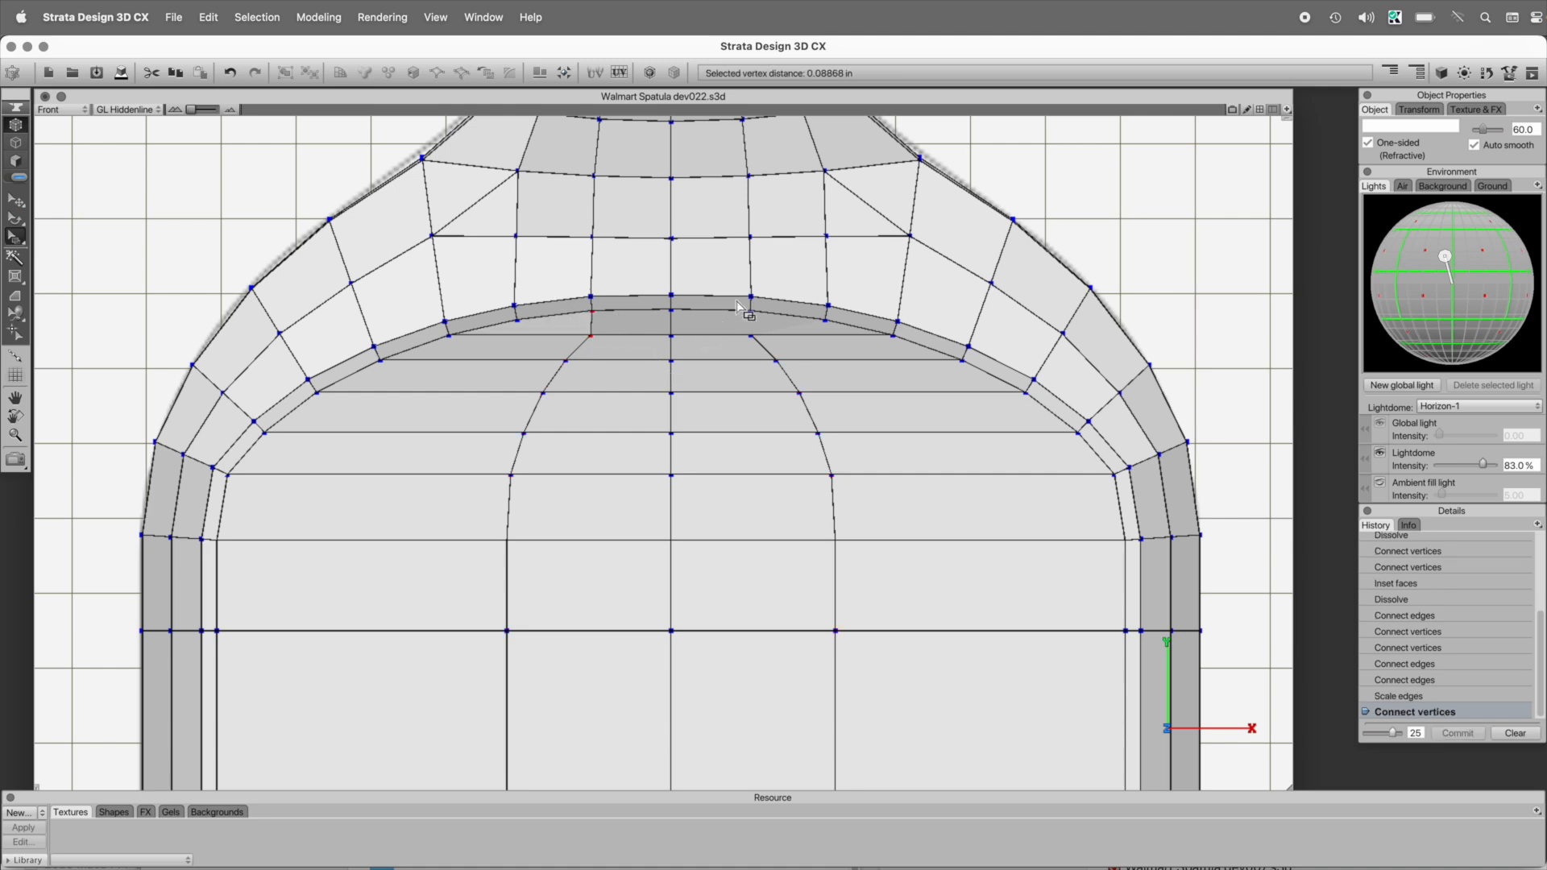
pyautogui.click(751, 311)
pyautogui.keyDown('shift'); pyautogui.click(751, 336); pyautogui.keyUp('shift')
pyautogui.press('c')
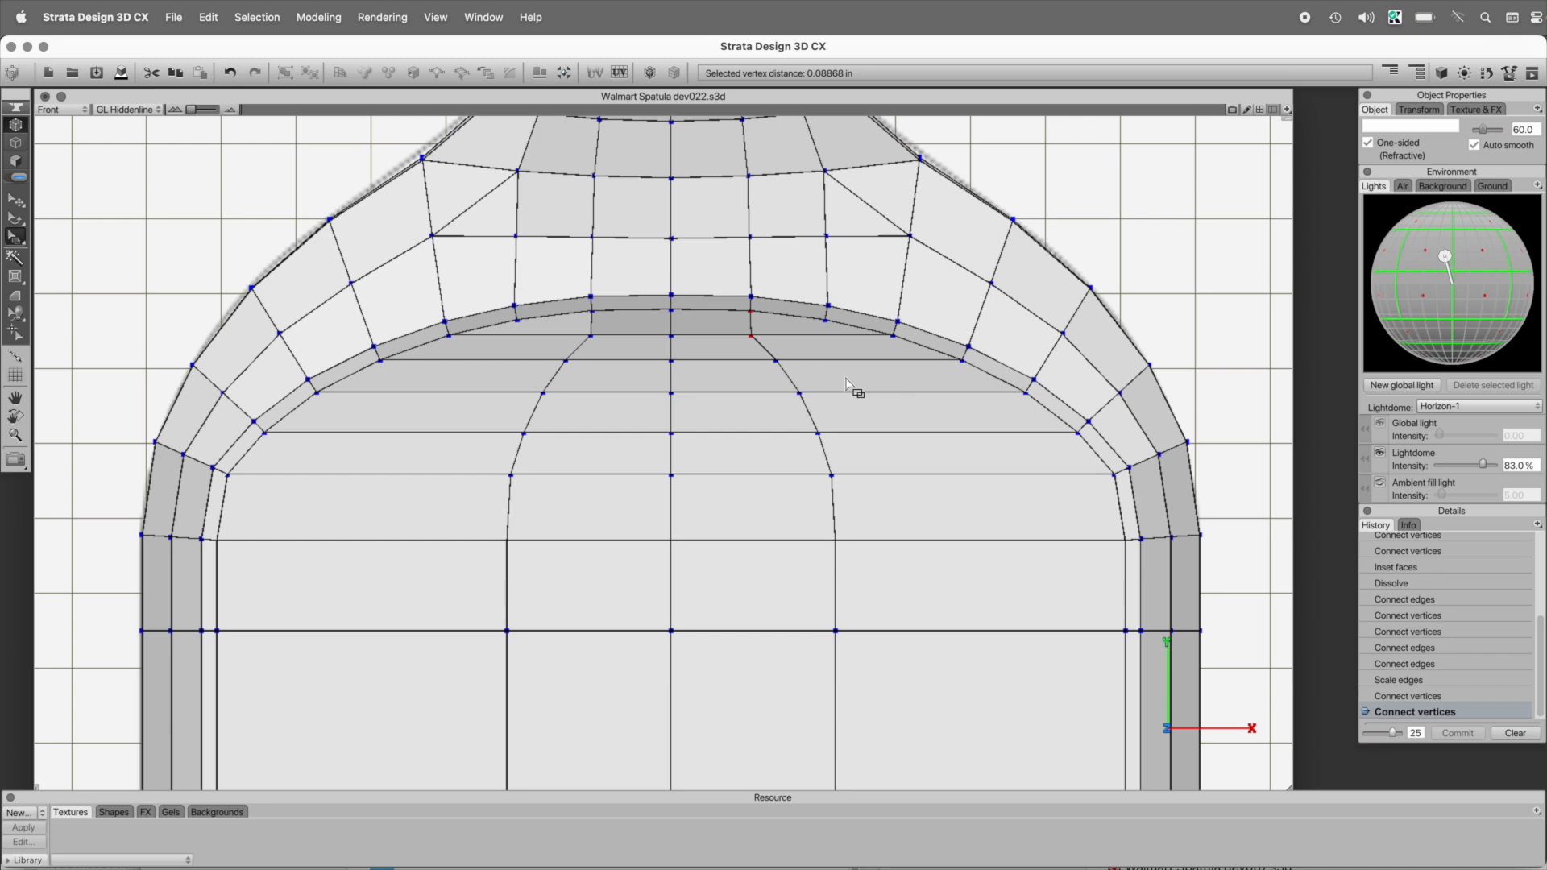
pyautogui.click(15, 143)
pyautogui.click(413, 431)
pyautogui.press('r')
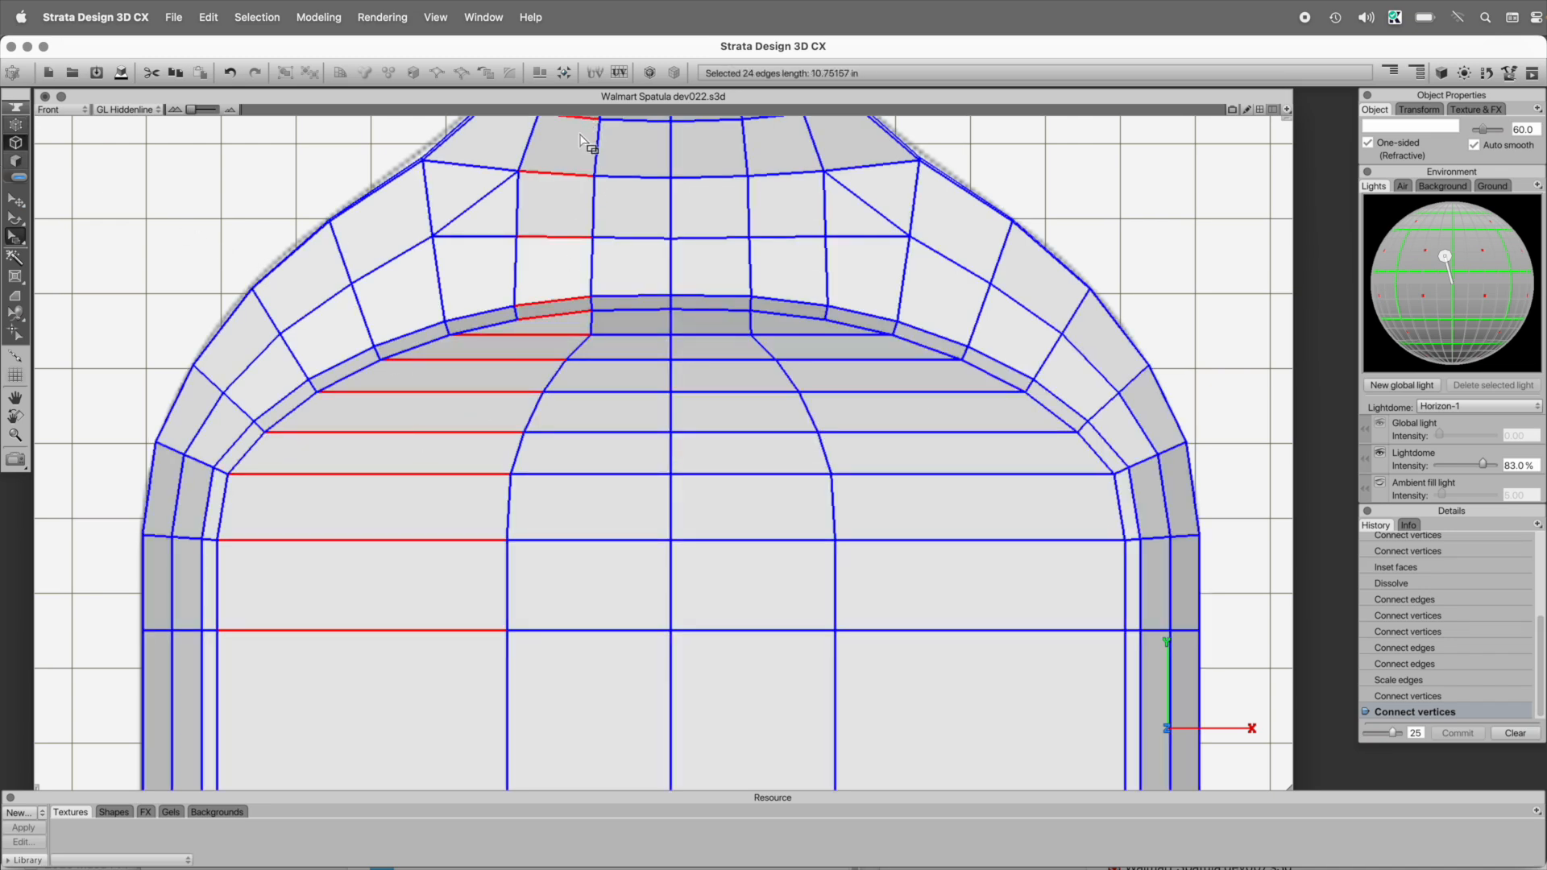
pyautogui.press('super+alt+space')
pyautogui.keyDown('alt'); pyautogui.keyDown('super'); pyautogui.click(722, 517); pyautogui.keyUp('super'); pyautogui.keyUp('alt')
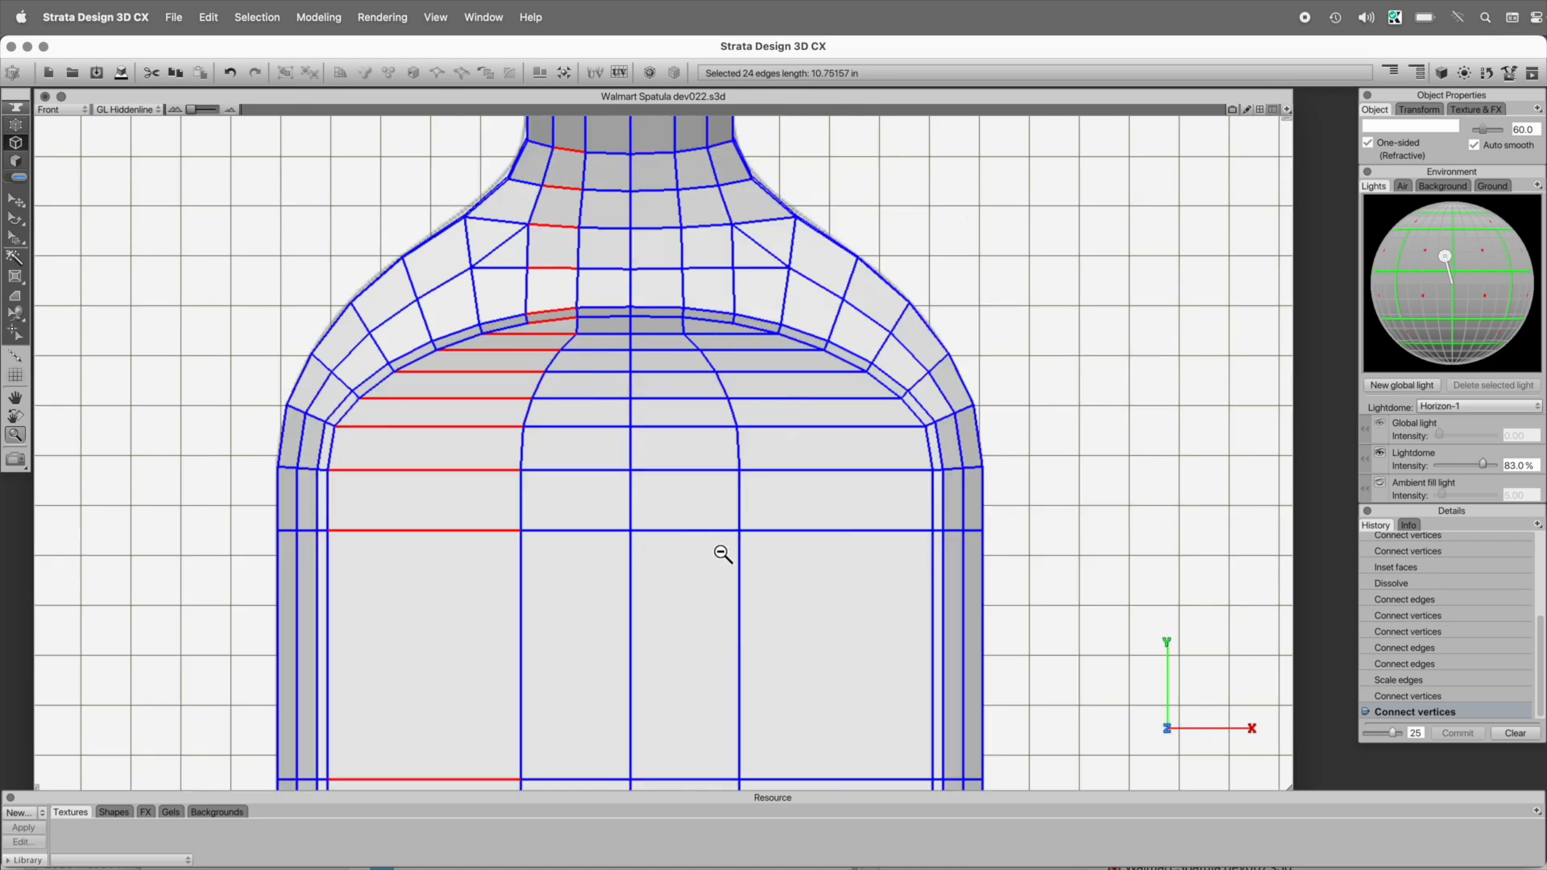
pyautogui.keyDown('alt'); pyautogui.keyDown('super'); pyautogui.click(722, 549); pyautogui.keyUp('super'); pyautogui.keyUp('alt')
pyautogui.press('space')
pyautogui.moveTo(736, 555); pyautogui.dragTo(804, 488)
pyautogui.moveTo(854, 371); pyautogui.dragTo(866, 445)
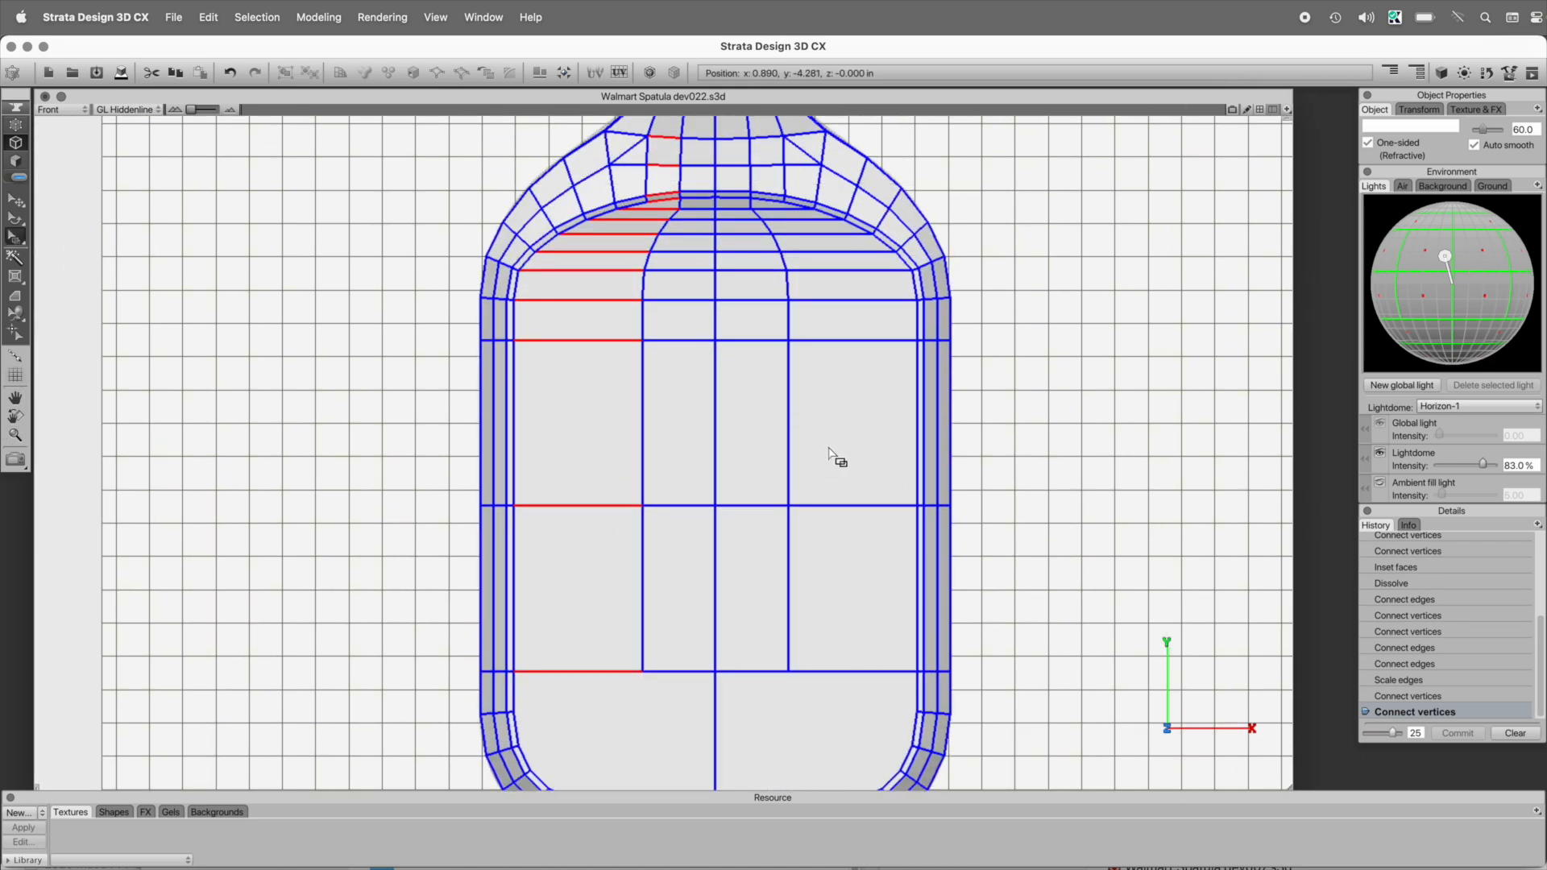
pyautogui.press('space')
pyautogui.click(930, 609)
pyautogui.moveTo(873, 456); pyautogui.dragTo(958, 703)
pyautogui.click(1064, 294)
# - Connect the crosswise edges in both outer sections, from the panel's second row to the long straight row, adding a short lengthwise line to each
pyautogui.press('super+space')
pyautogui.keyDown('super'); pyautogui.moveTo(480, 301); pyautogui.dragTo(920, 682); pyautogui.keyUp('super')
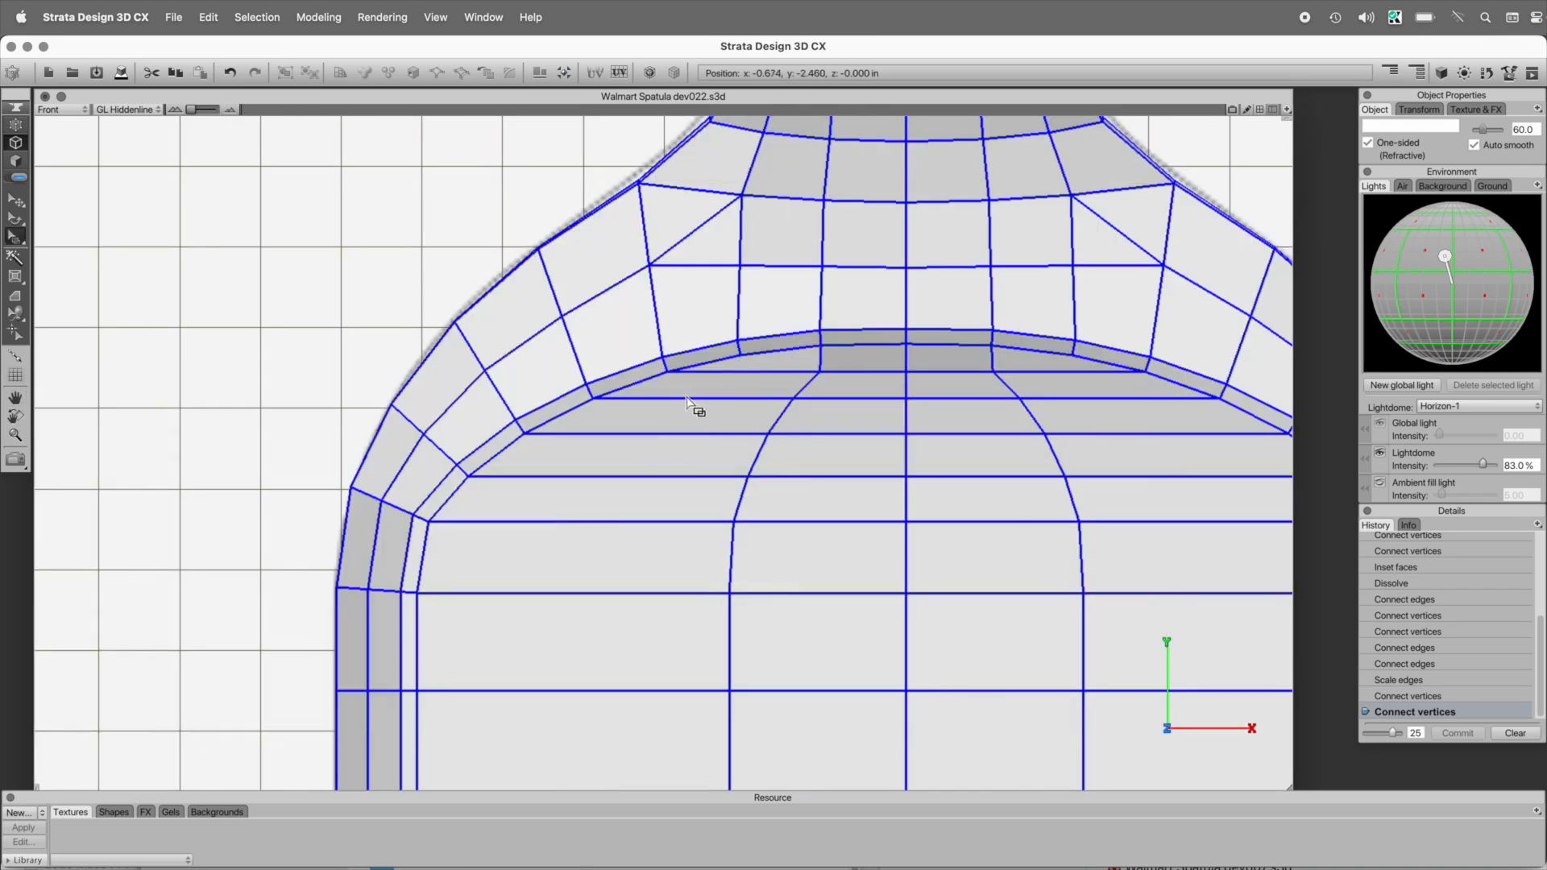
pyautogui.click(652, 397)
pyautogui.keyDown('shift'); pyautogui.click(596, 690); pyautogui.keyUp('shift')
pyautogui.press('r')
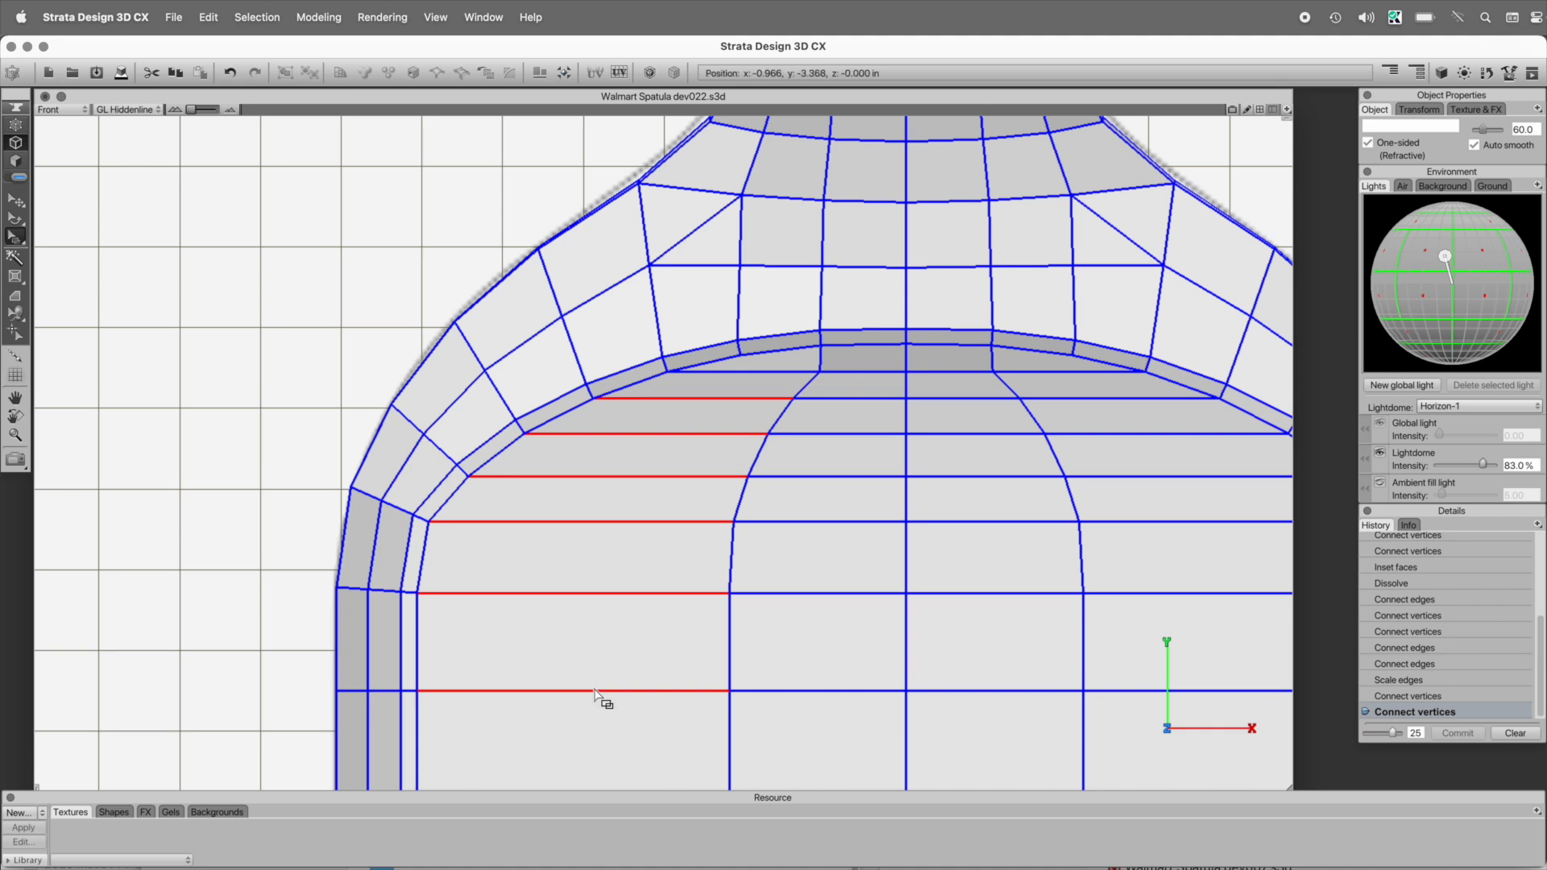
pyautogui.press('c')
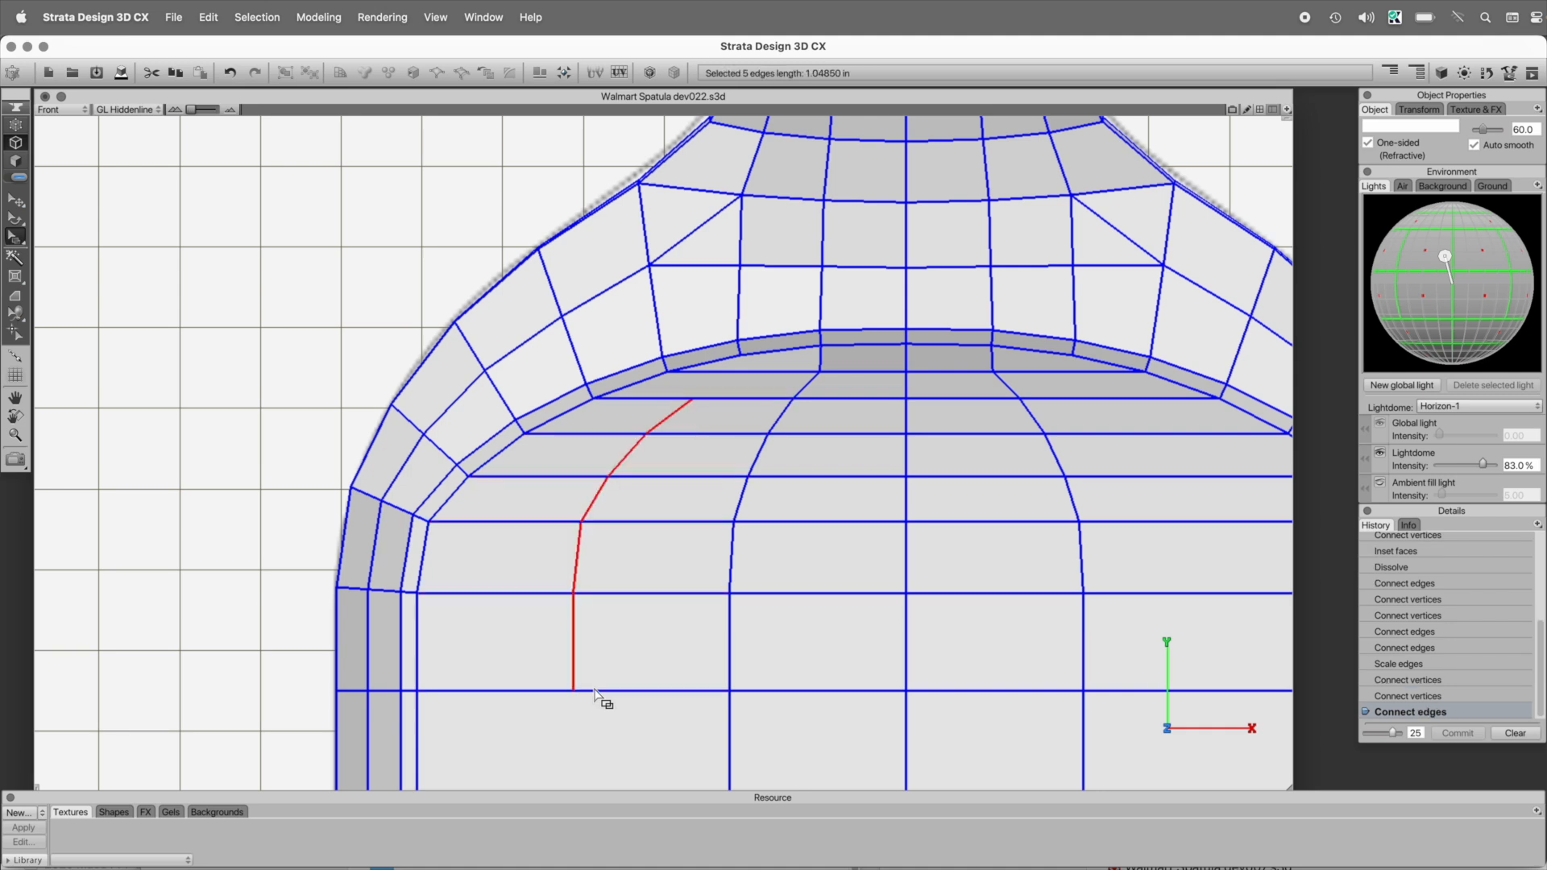
pyautogui.click(1099, 398)
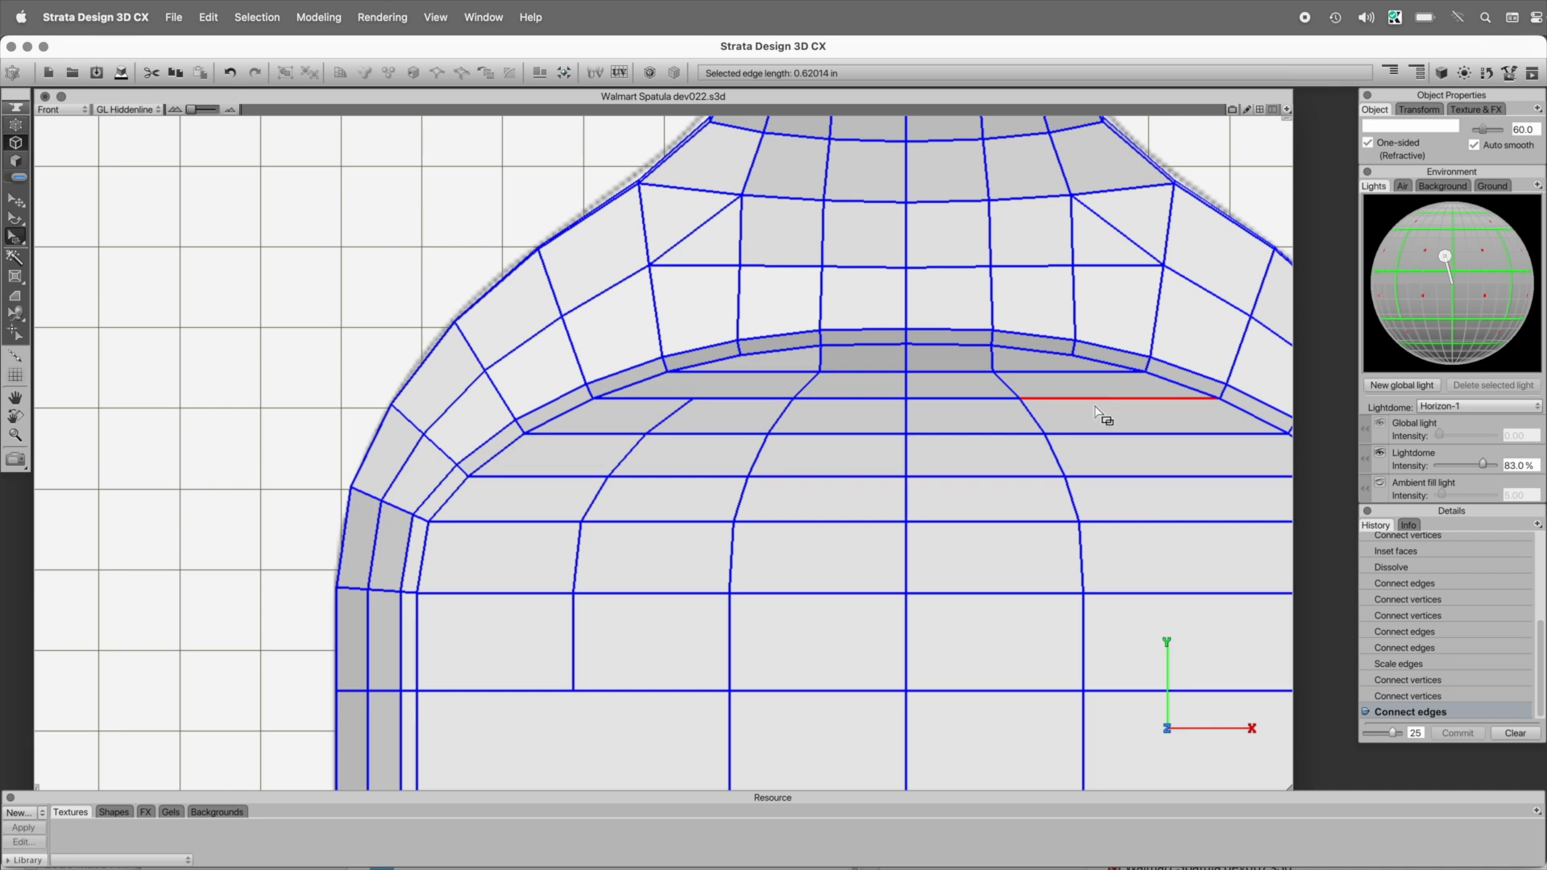
pyautogui.keyDown('shift'); pyautogui.click(1149, 691); pyautogui.keyUp('shift')
pyautogui.press('c')
# - Connect the top ends of the two short outer lines to the inset border vertices at the ends of the panel's first row
pyautogui.moveTo(1158, 690); pyautogui.dragTo(993, 659)
pyautogui.click(15, 125)
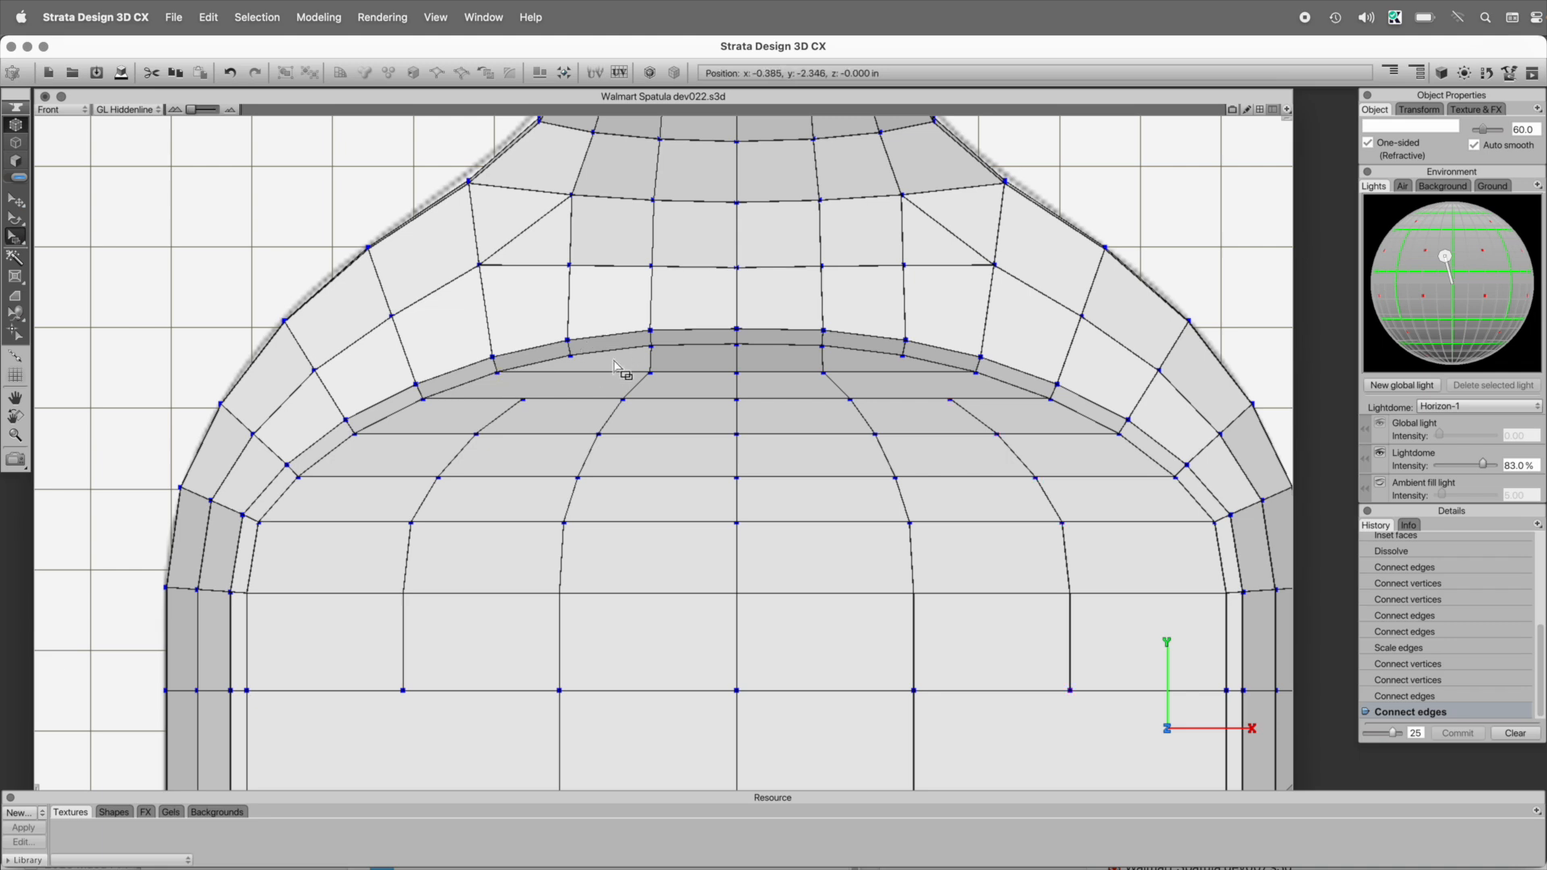
pyautogui.press('3')
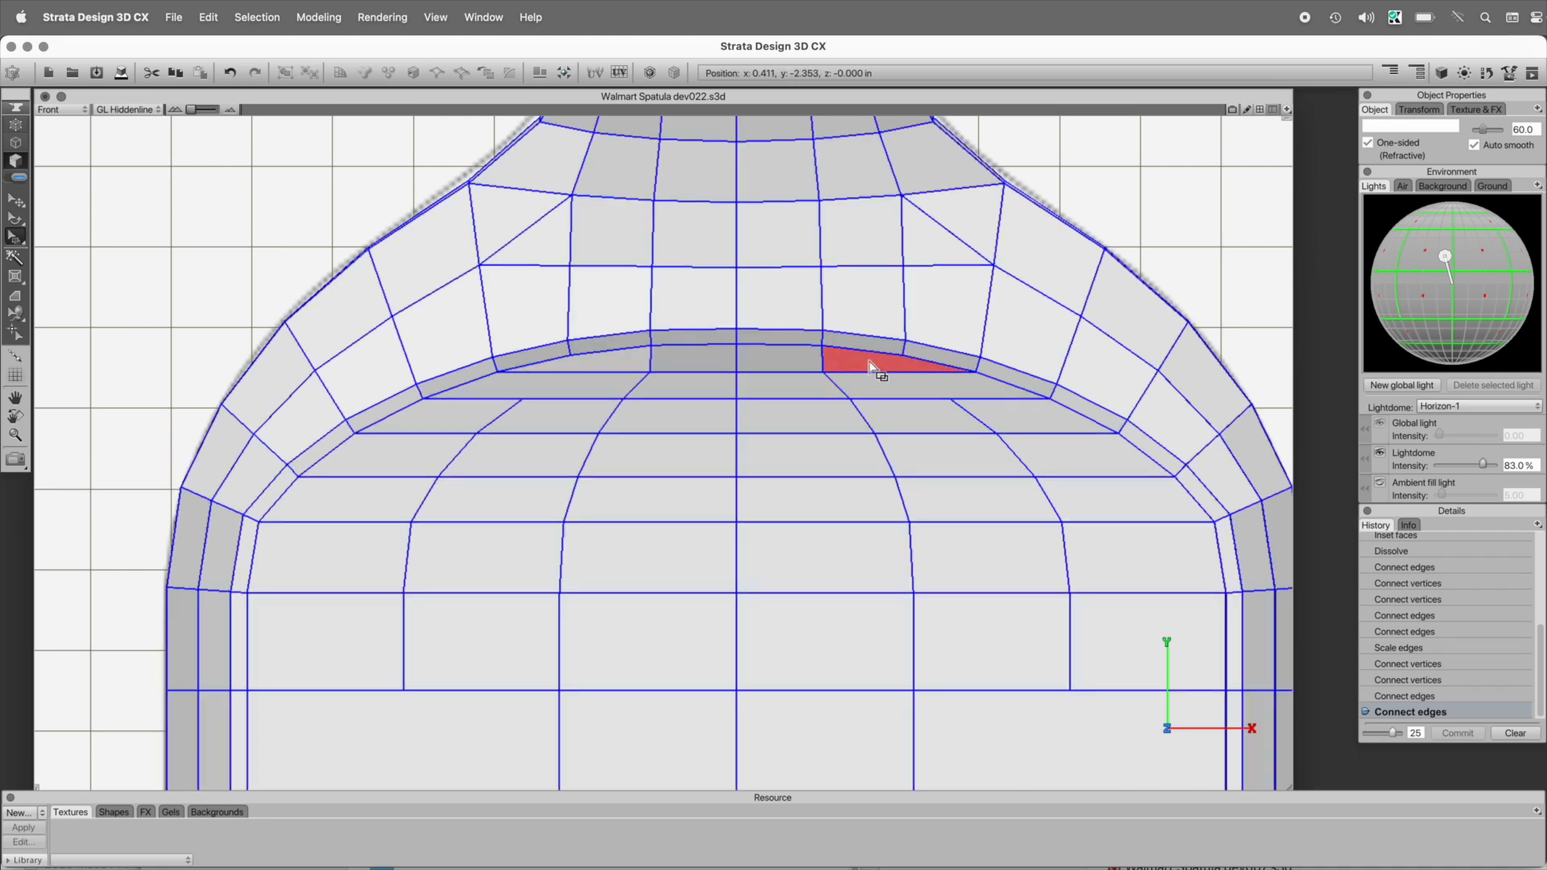
pyautogui.click(16, 126)
pyautogui.click(497, 373)
pyautogui.keyDown('shift'); pyautogui.click(523, 400); pyautogui.keyUp('shift')
pyautogui.press('c')
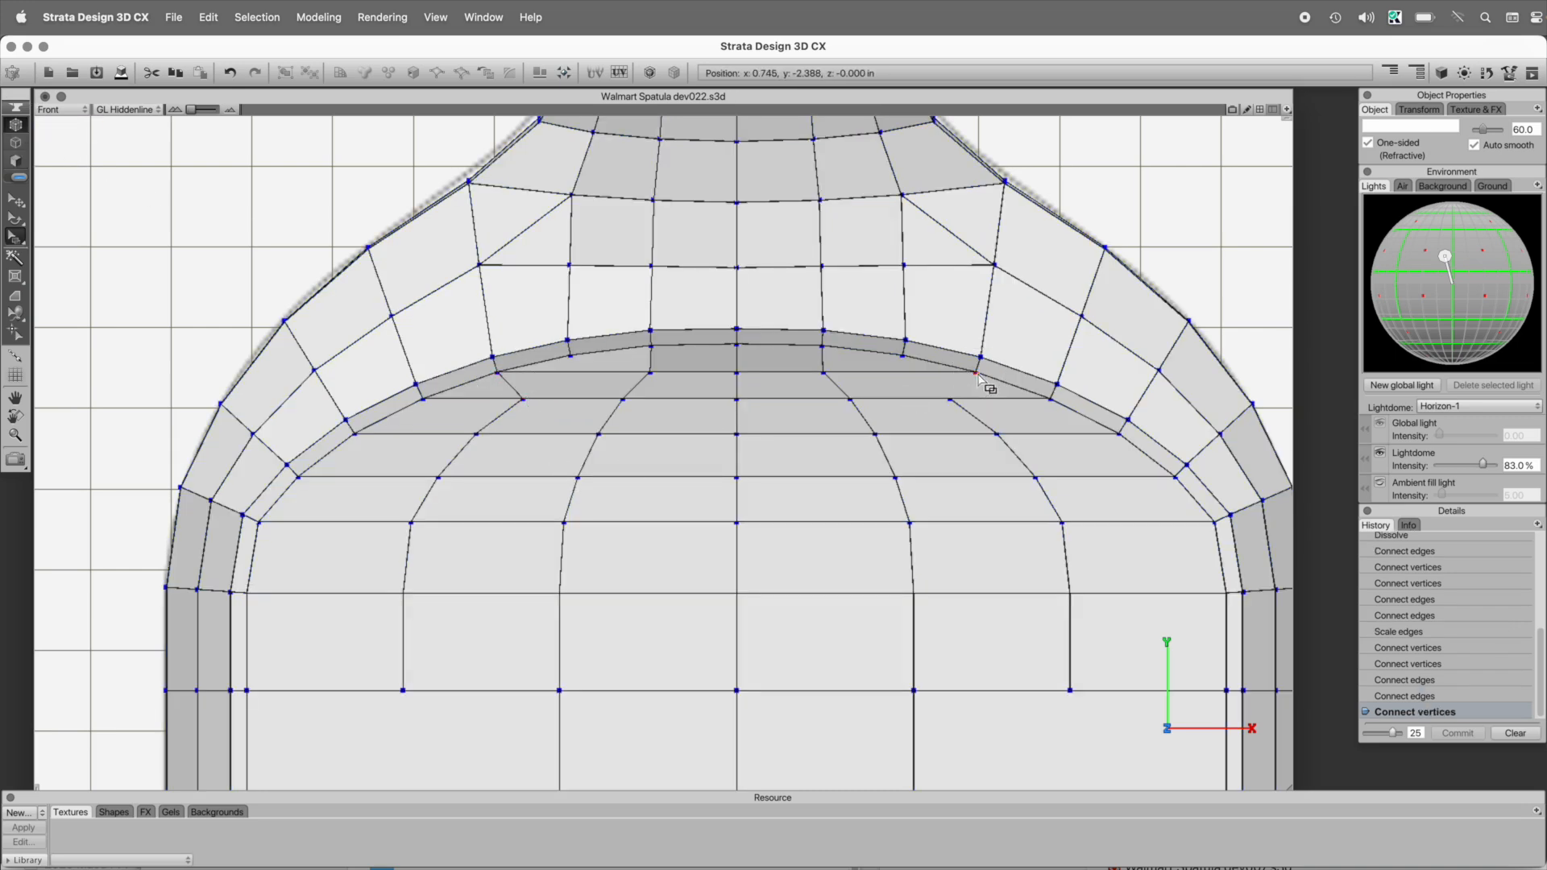
pyautogui.keyDown('shift'); pyautogui.click(950, 400); pyautogui.keyUp('shift')
pyautogui.press('c')
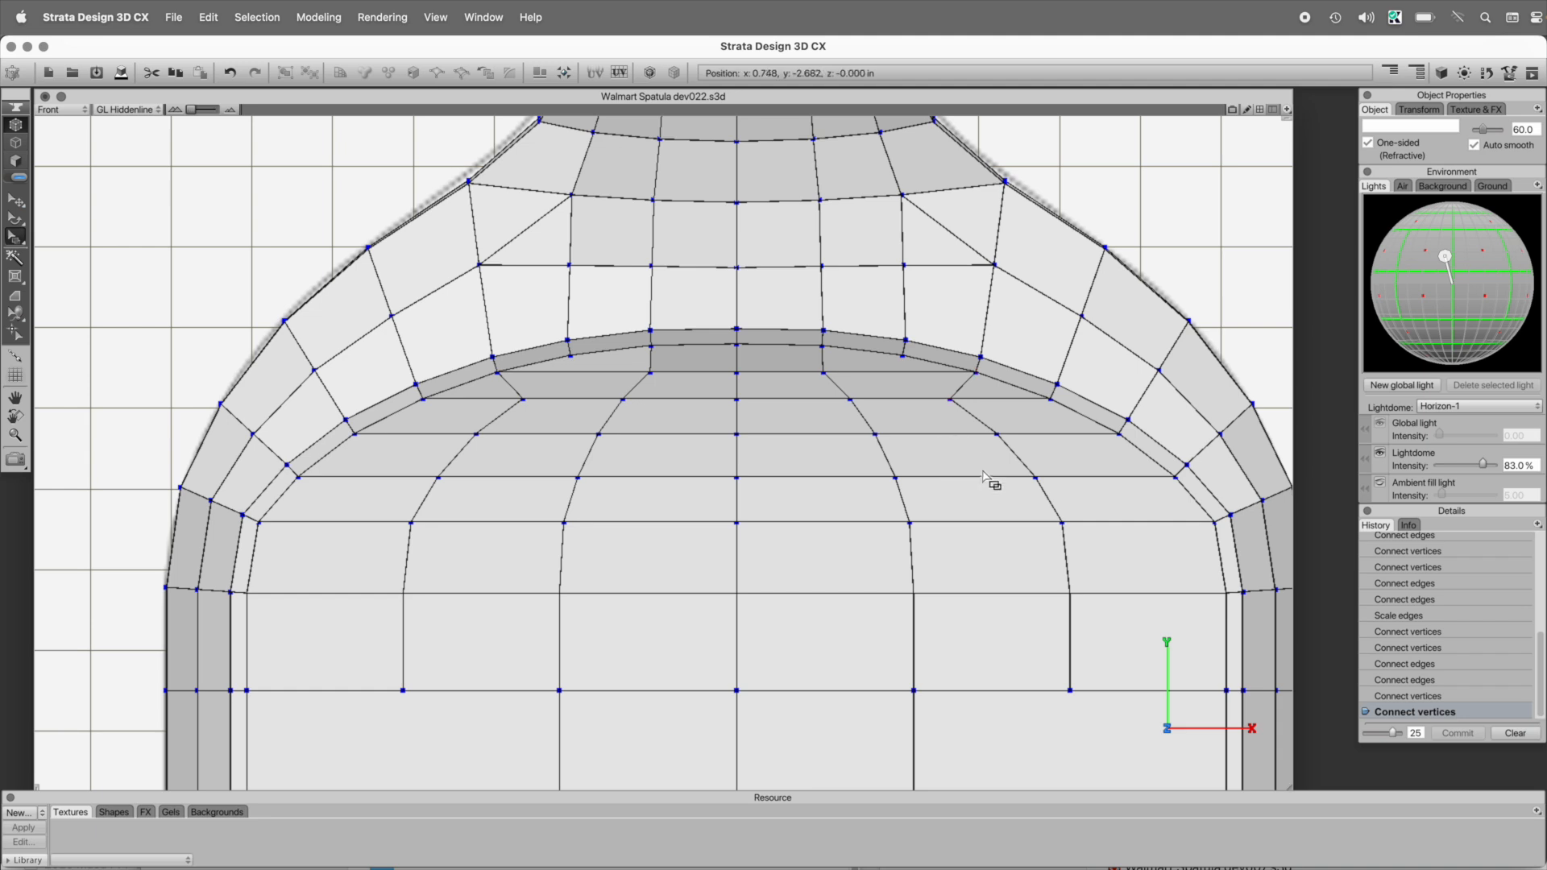
# - Scale the two short outer lines horizontally outward, excluding their topmost connecting edges, so their upper ends sit below the inset border vertices
pyautogui.click(16, 141)
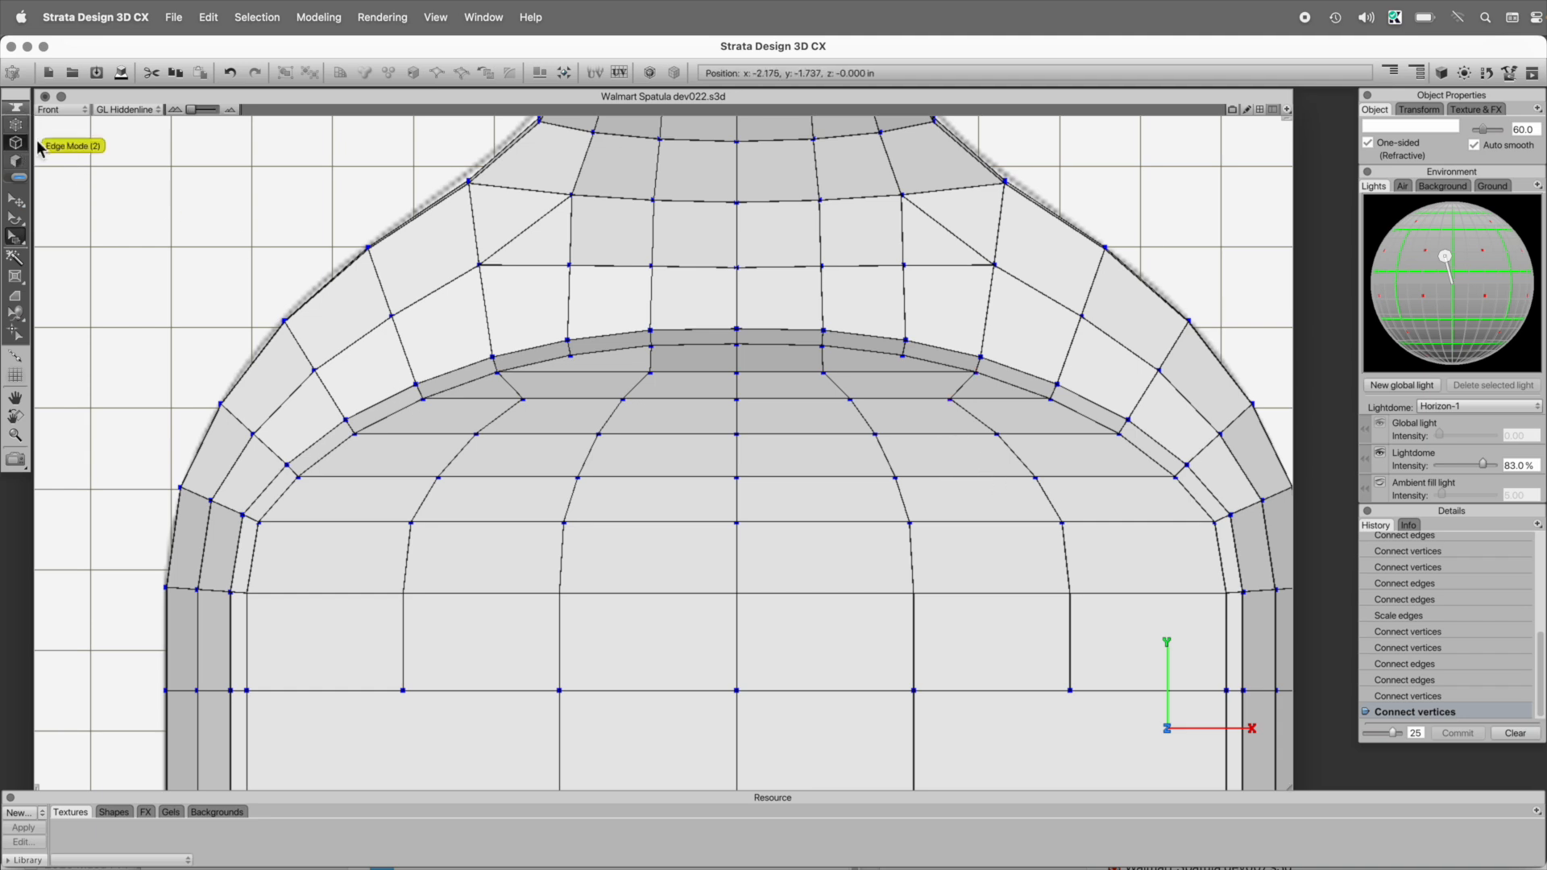
pyautogui.doubleClick(501, 413)
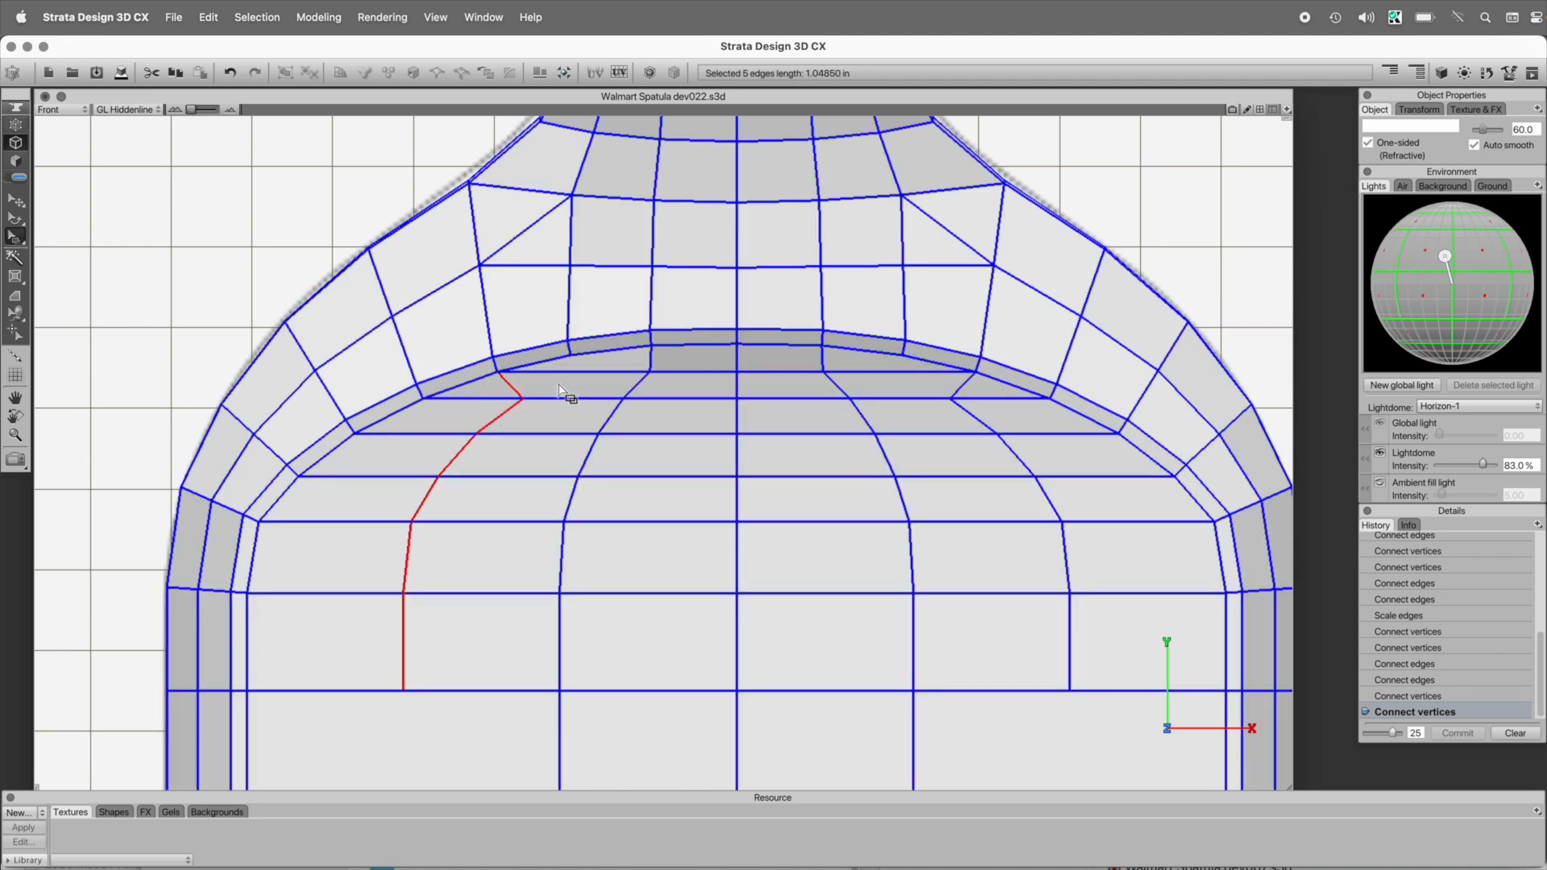
pyautogui.keyDown('shift'); pyautogui.doubleClick(975, 418); pyautogui.keyUp('shift')
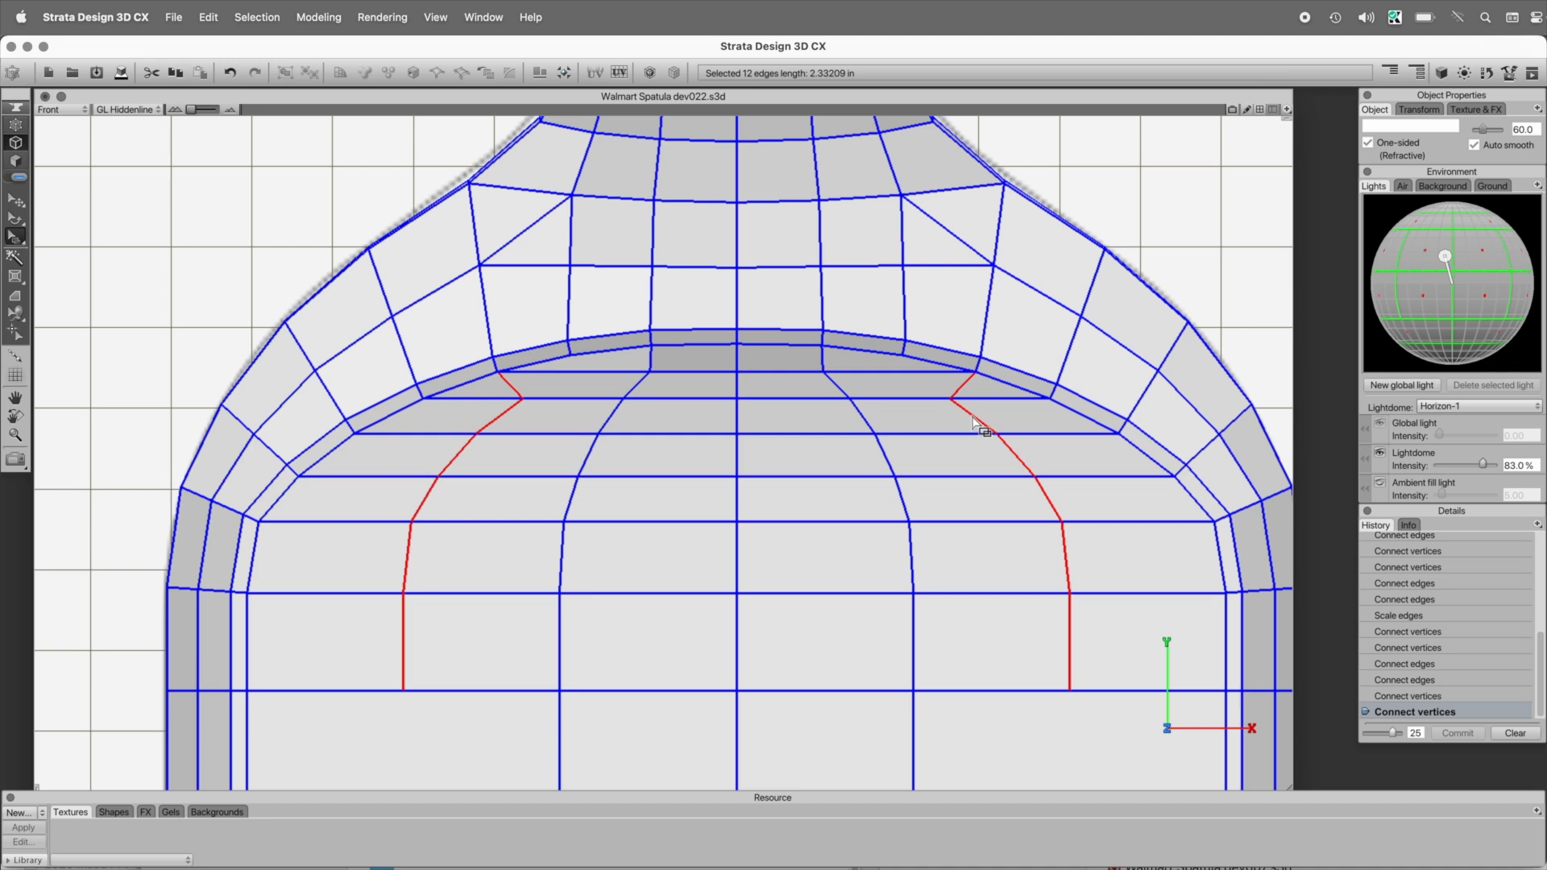
pyautogui.keyDown('shift'); pyautogui.click(970, 387); pyautogui.keyUp('shift')
pyautogui.keyDown('shift'); pyautogui.click(504, 377); pyautogui.keyUp('shift')
pyautogui.press('y')
pyautogui.moveTo(1069, 575); pyautogui.dragTo(1109, 588)
pyautogui.click(1190, 221)
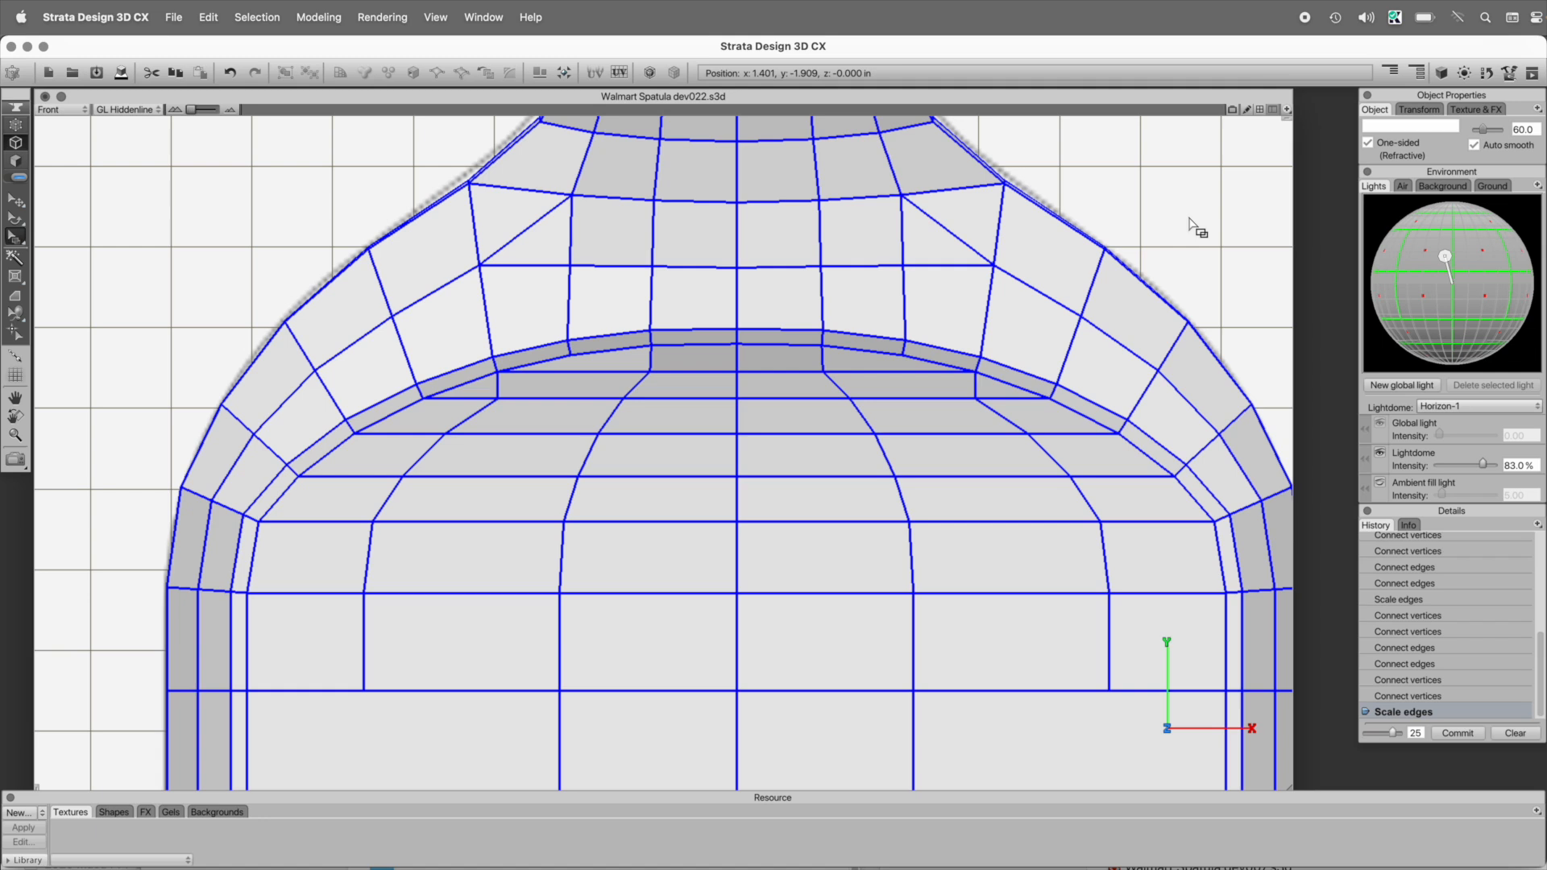
# - Make the central panel's inset border edges hard along both sides, the rounded lower corners and the blade tip
pyautogui.doubleClick(248, 633)
pyautogui.keyDown('shift'); pyautogui.doubleClick(1219, 554); pyautogui.keyUp('shift')
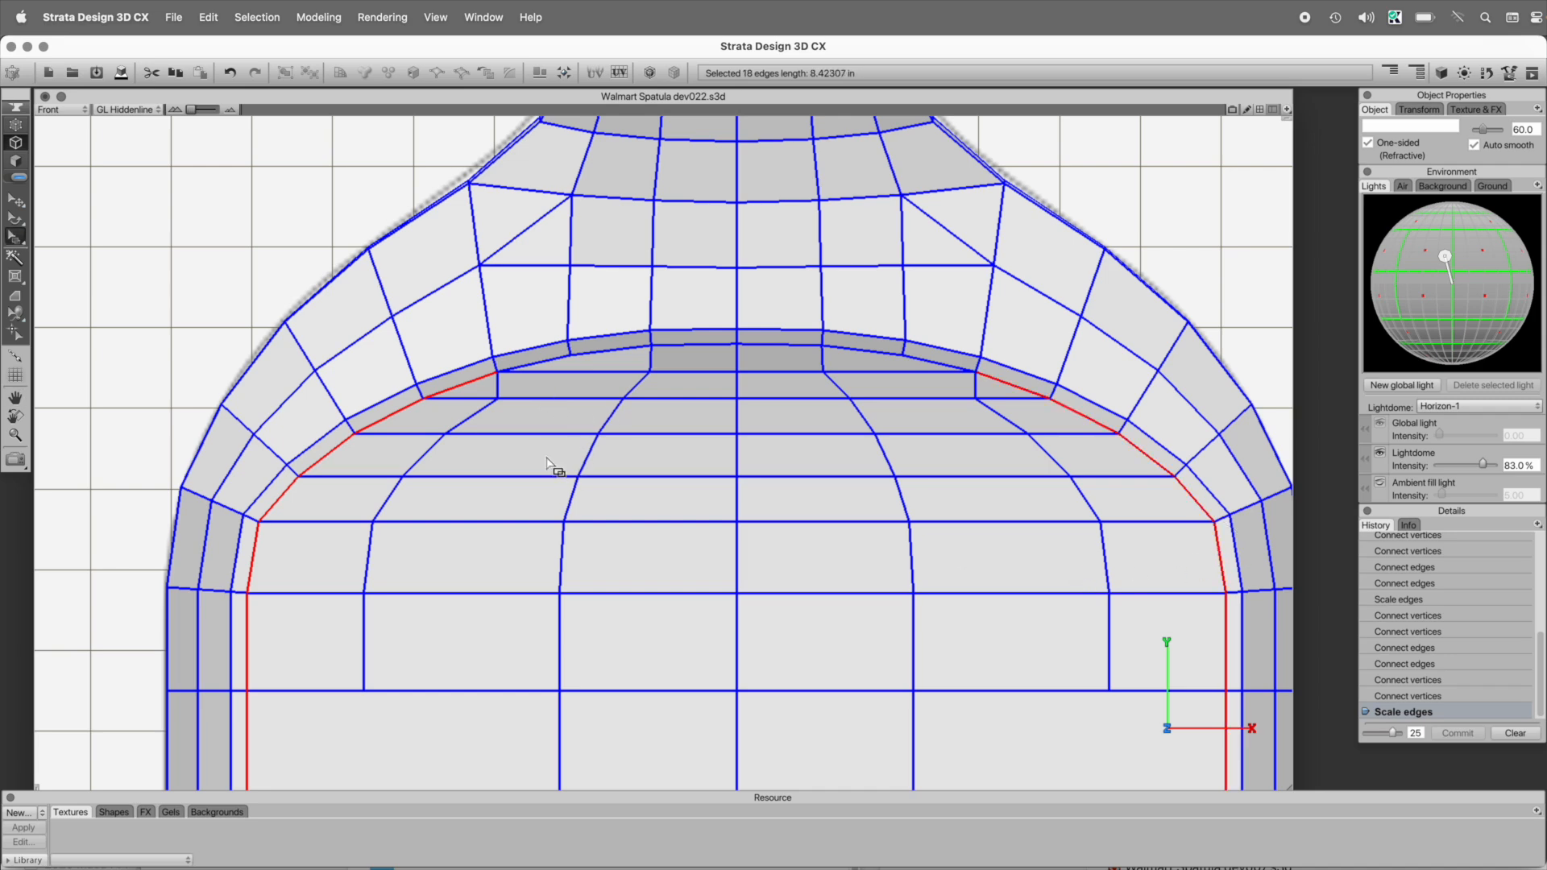
pyautogui.press('space')
pyautogui.moveTo(553, 473); pyautogui.dragTo(683, 120)
pyautogui.moveTo(597, 511); pyautogui.dragTo(585, 165)
pyautogui.keyDown('shift'); pyautogui.click(295, 435); pyautogui.keyUp('shift')
pyautogui.keyDown('shift'); pyautogui.click(314, 501); pyautogui.keyUp('shift')
pyautogui.keyDown('shift'); pyautogui.click(351, 558); pyautogui.keyUp('shift')
pyautogui.keyDown('shift'); pyautogui.click(424, 600); pyautogui.keyUp('shift')
pyautogui.keyDown('shift'); pyautogui.click(483, 621); pyautogui.keyUp('shift')
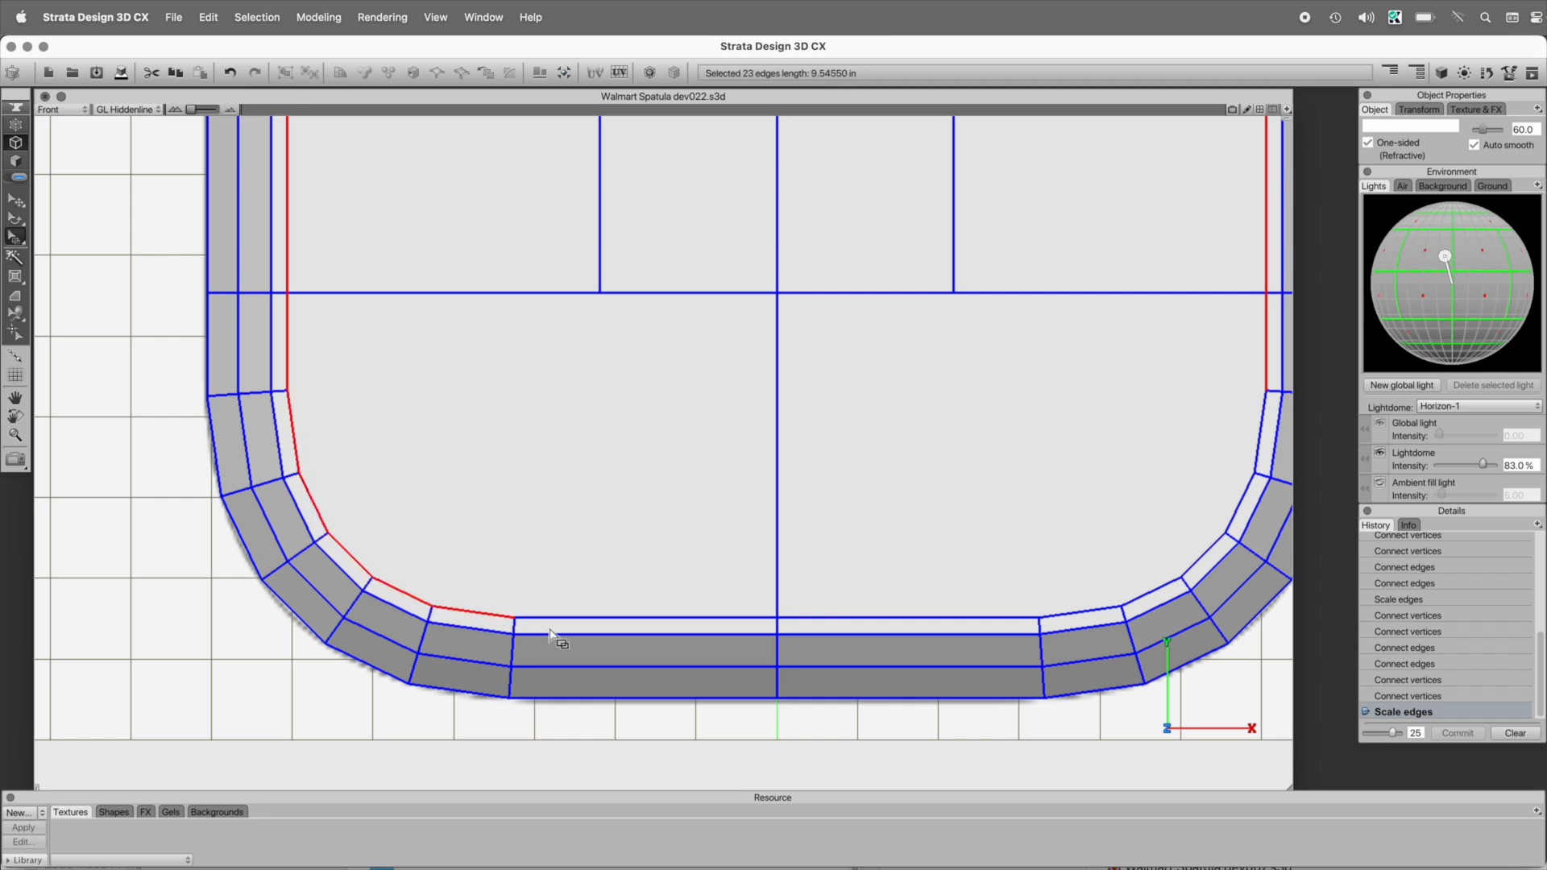
pyautogui.keyDown('shift'); pyautogui.click(552, 624); pyautogui.keyUp('shift')
pyautogui.keyDown('shift'); pyautogui.click(1019, 621); pyautogui.keyUp('shift')
pyautogui.keyDown('shift'); pyautogui.click(1062, 620); pyautogui.keyUp('shift')
pyautogui.keyDown('shift'); pyautogui.click(1147, 594); pyautogui.keyUp('shift')
pyautogui.keyDown('shift'); pyautogui.click(1205, 564); pyautogui.keyUp('shift')
pyautogui.keyDown('shift'); pyautogui.click(1241, 507); pyautogui.keyUp('shift')
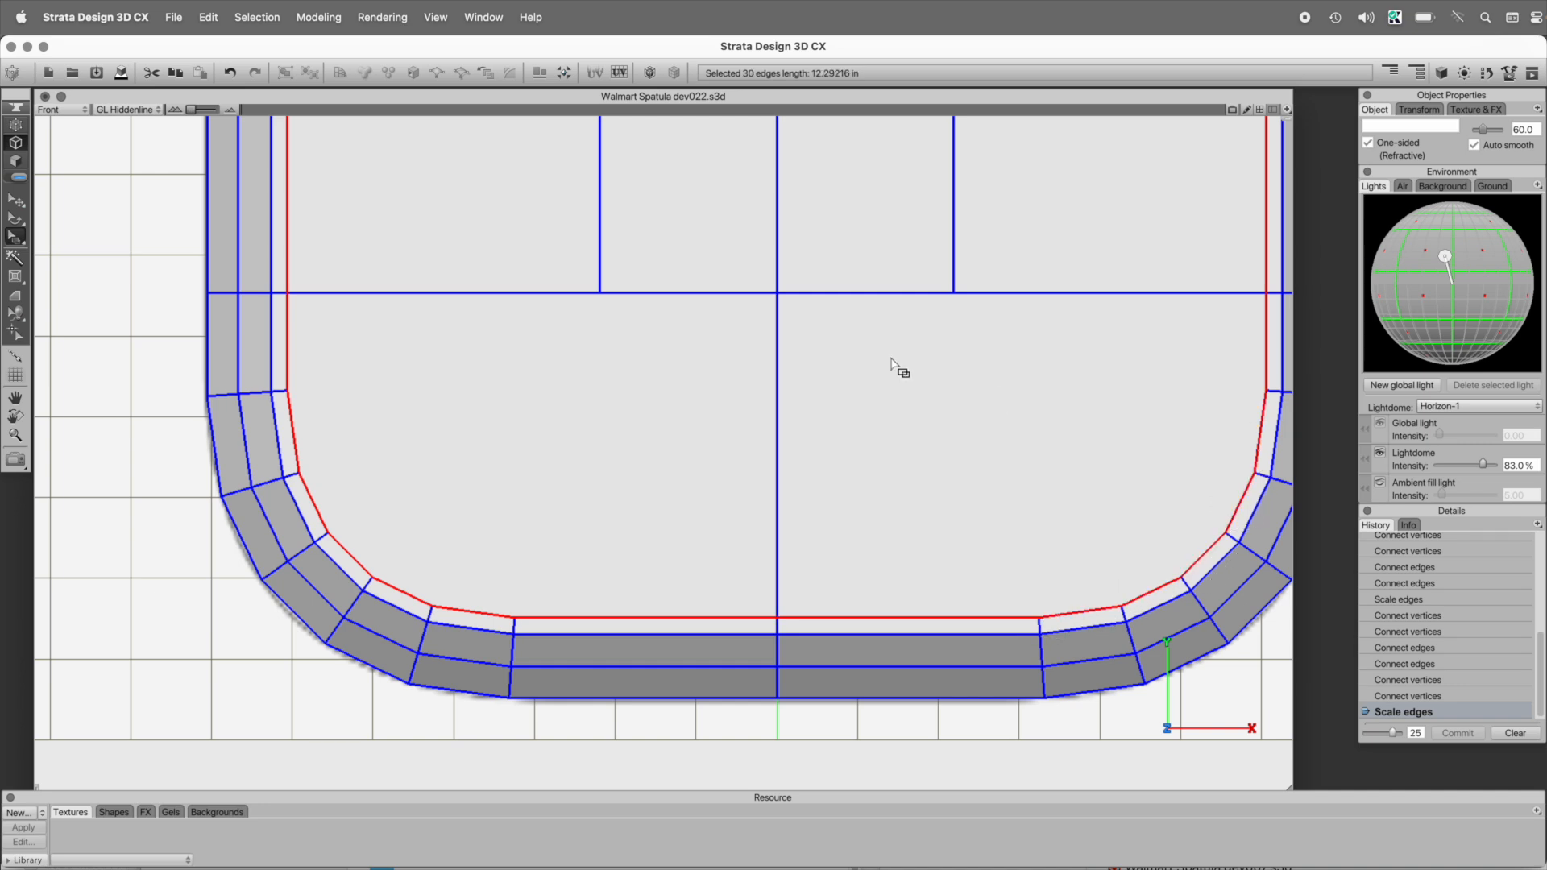
pyautogui.hotkey('alt', 'h')
pyautogui.click(163, 489)
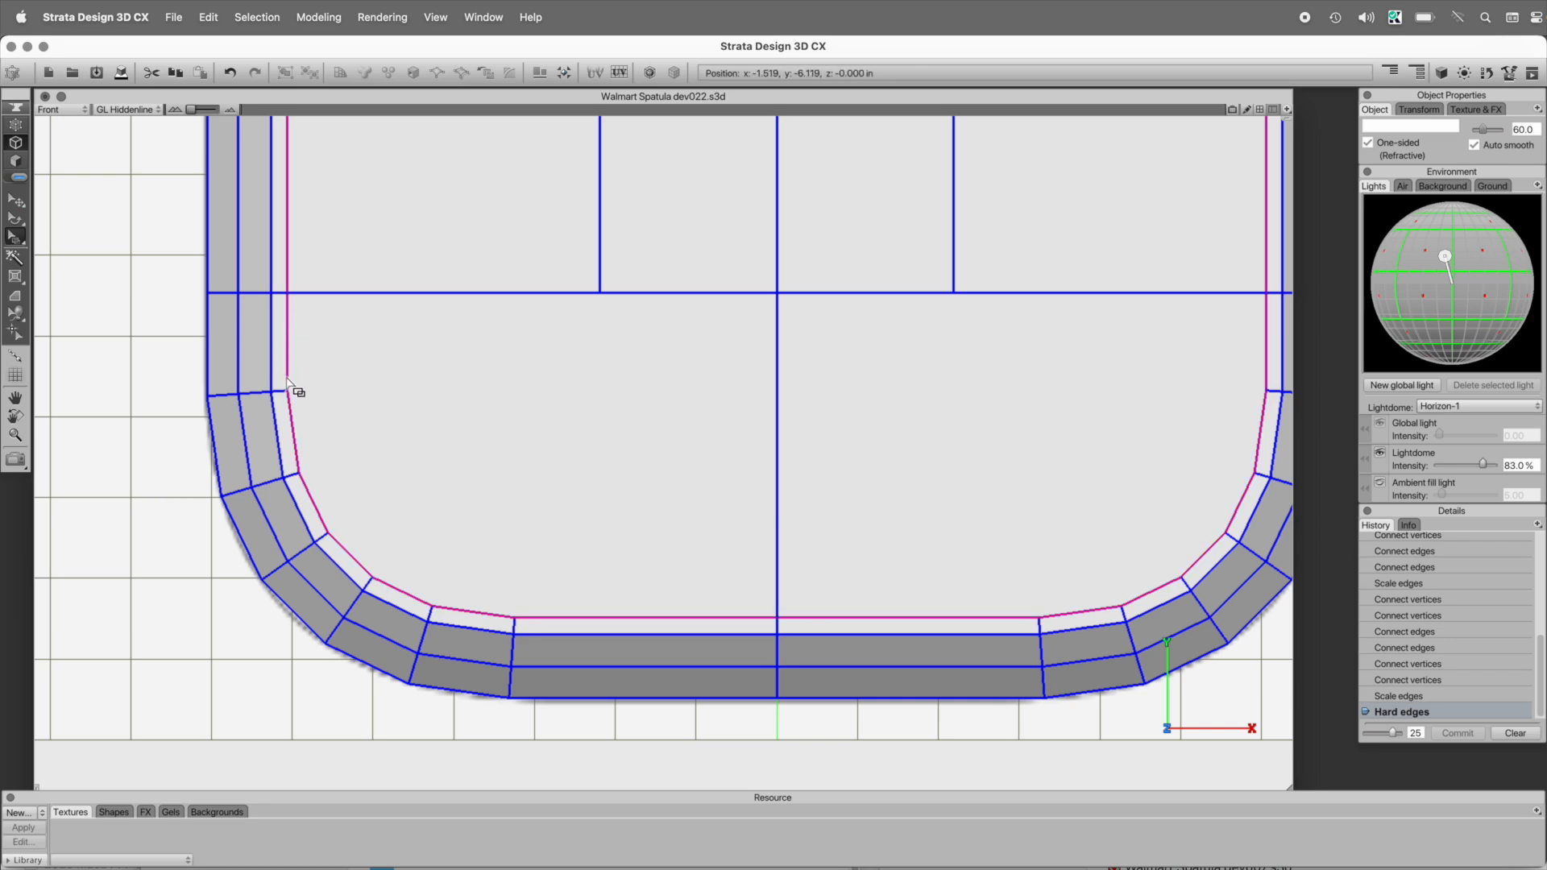
# - Make the upper outer rim edges of the blade hard, together with the edge lines along both sides of the neck and handle
pyautogui.hotkey('alt', 'space')
pyautogui.moveTo(443, 498); pyautogui.dragTo(632, 565)
pyautogui.doubleClick(336, 447)
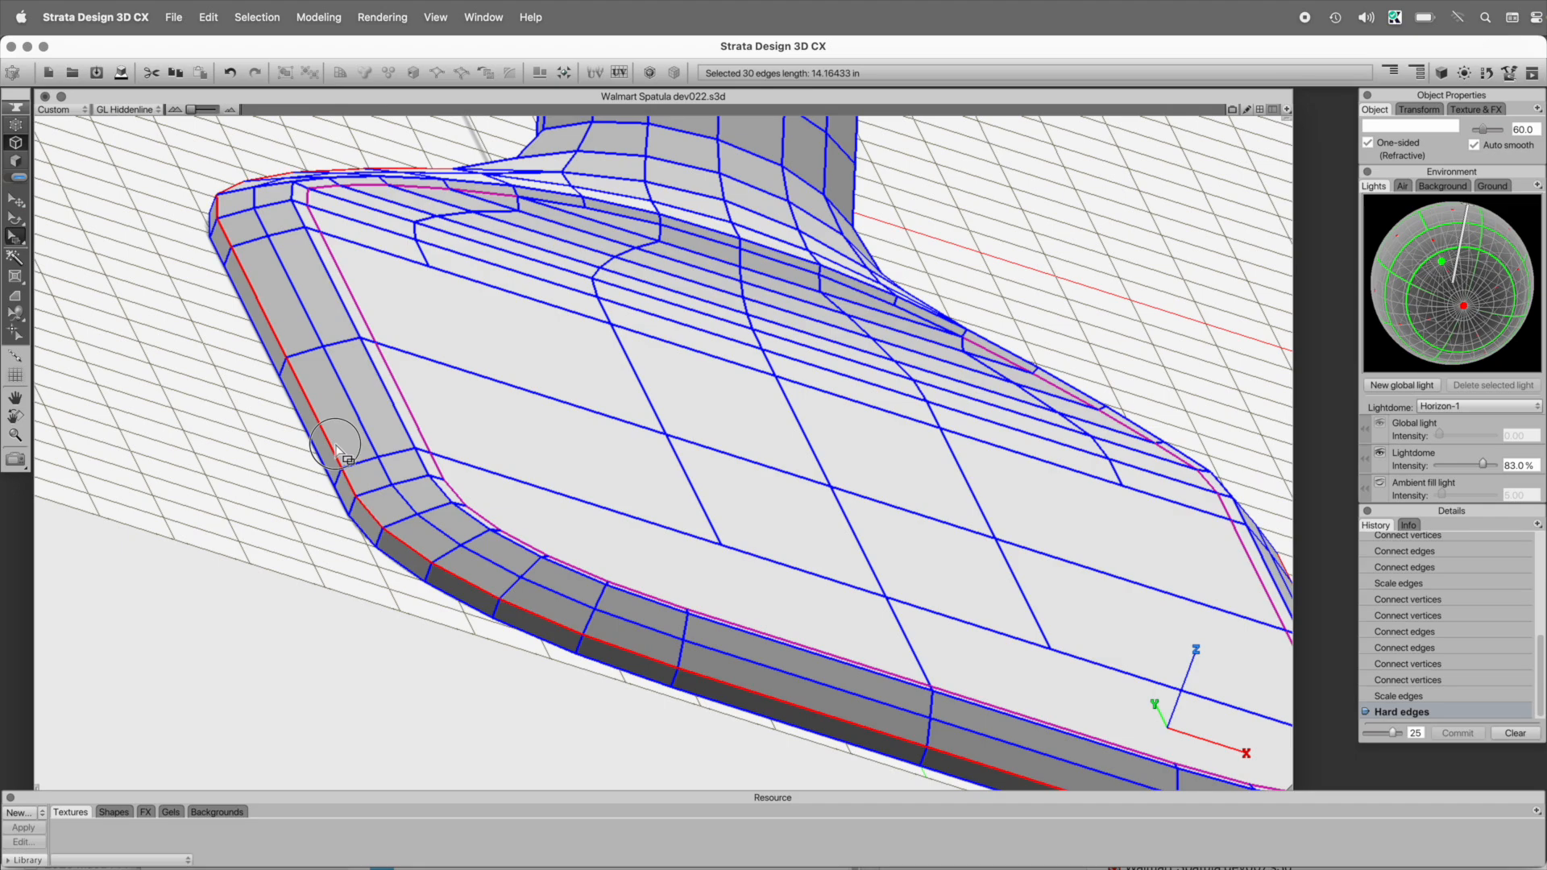
pyautogui.press('space')
pyautogui.moveTo(691, 271); pyautogui.dragTo(720, 609)
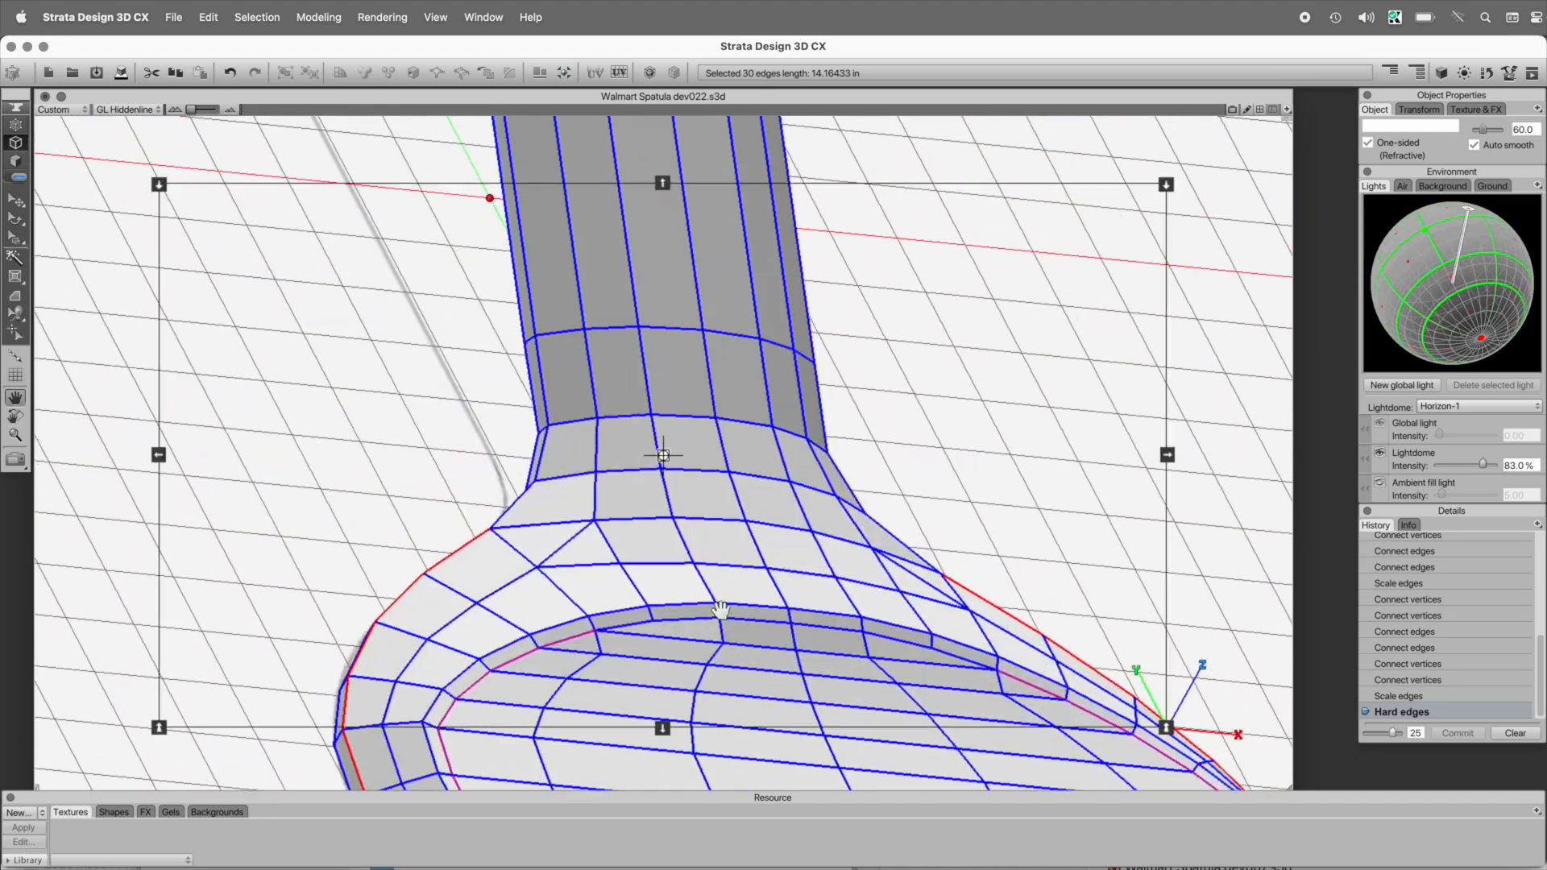
pyautogui.keyDown('shift'); pyautogui.doubleClick(546, 399); pyautogui.keyUp('shift')
pyautogui.press('space')
pyautogui.moveTo(722, 467); pyautogui.dragTo(677, 482)
pyautogui.rightClick(1065, 521)
pyautogui.click(1084, 563)
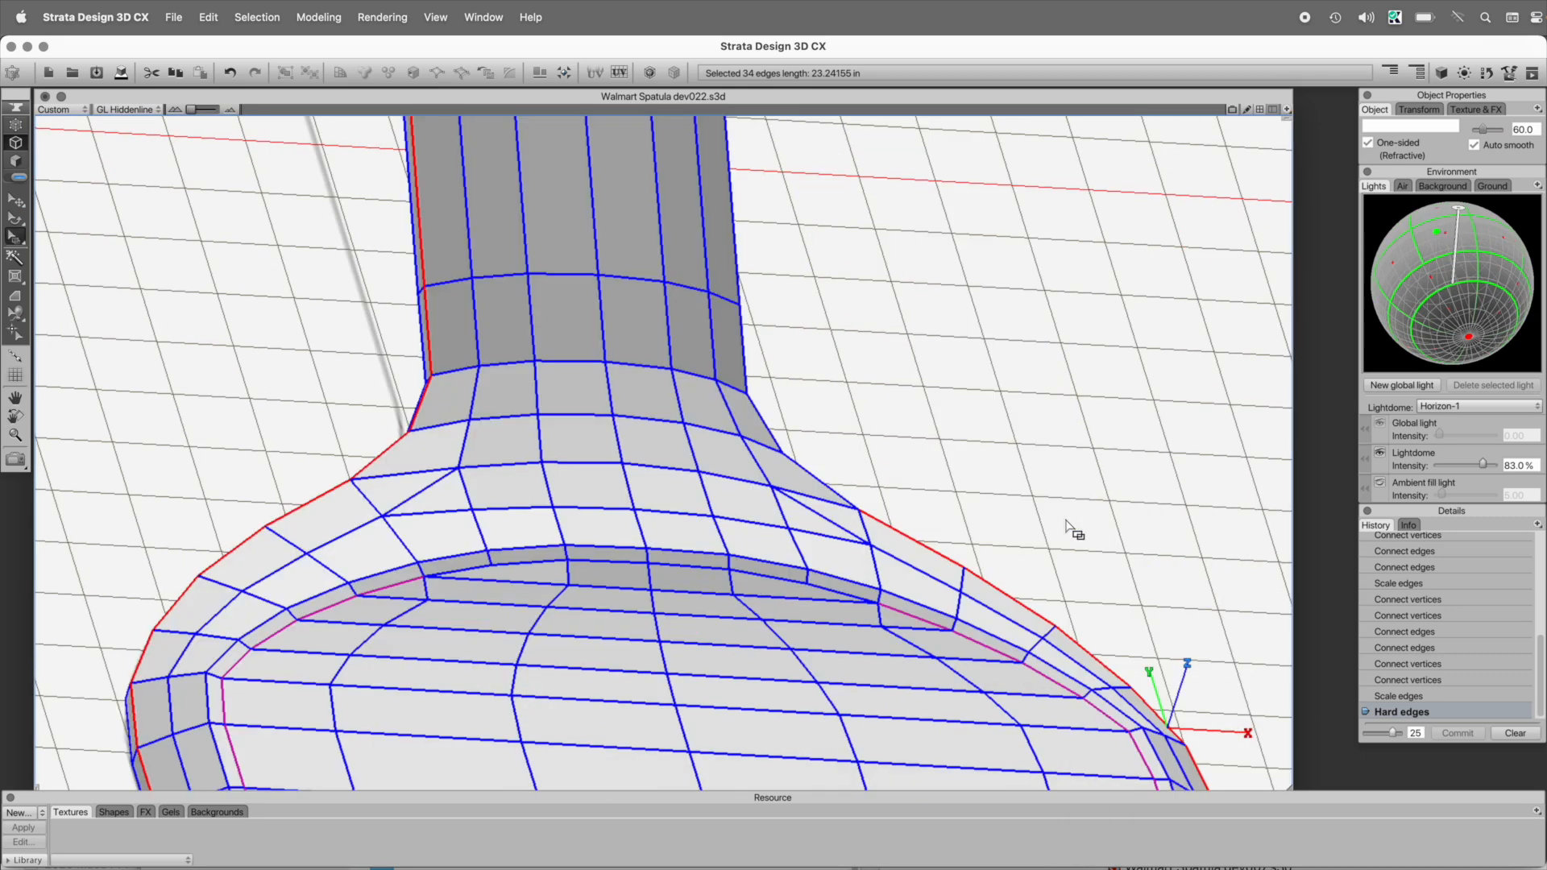
pyautogui.moveTo(983, 531); pyautogui.dragTo(789, 427)
pyautogui.keyDown('shift'); pyautogui.doubleClick(813, 414); pyautogui.keyUp('shift')
pyautogui.press('h')
pyautogui.click(913, 443)
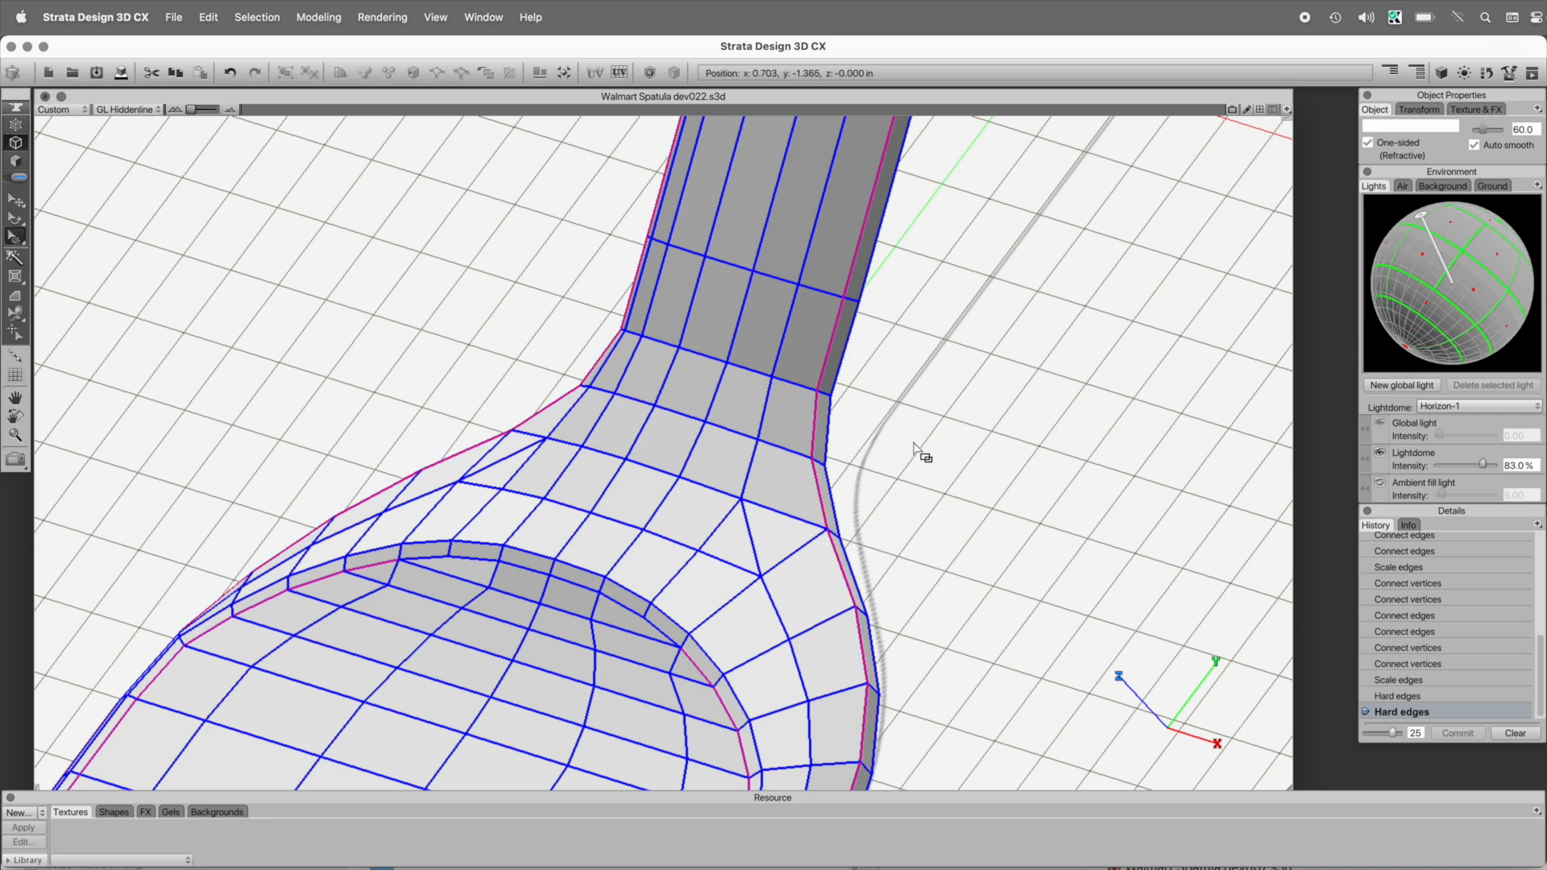
# - Subdivide the spatula mesh, and inspect the blade and neck in GL Smooth shading with the mesh edges hidden
pyautogui.hotkey('alt', 's')
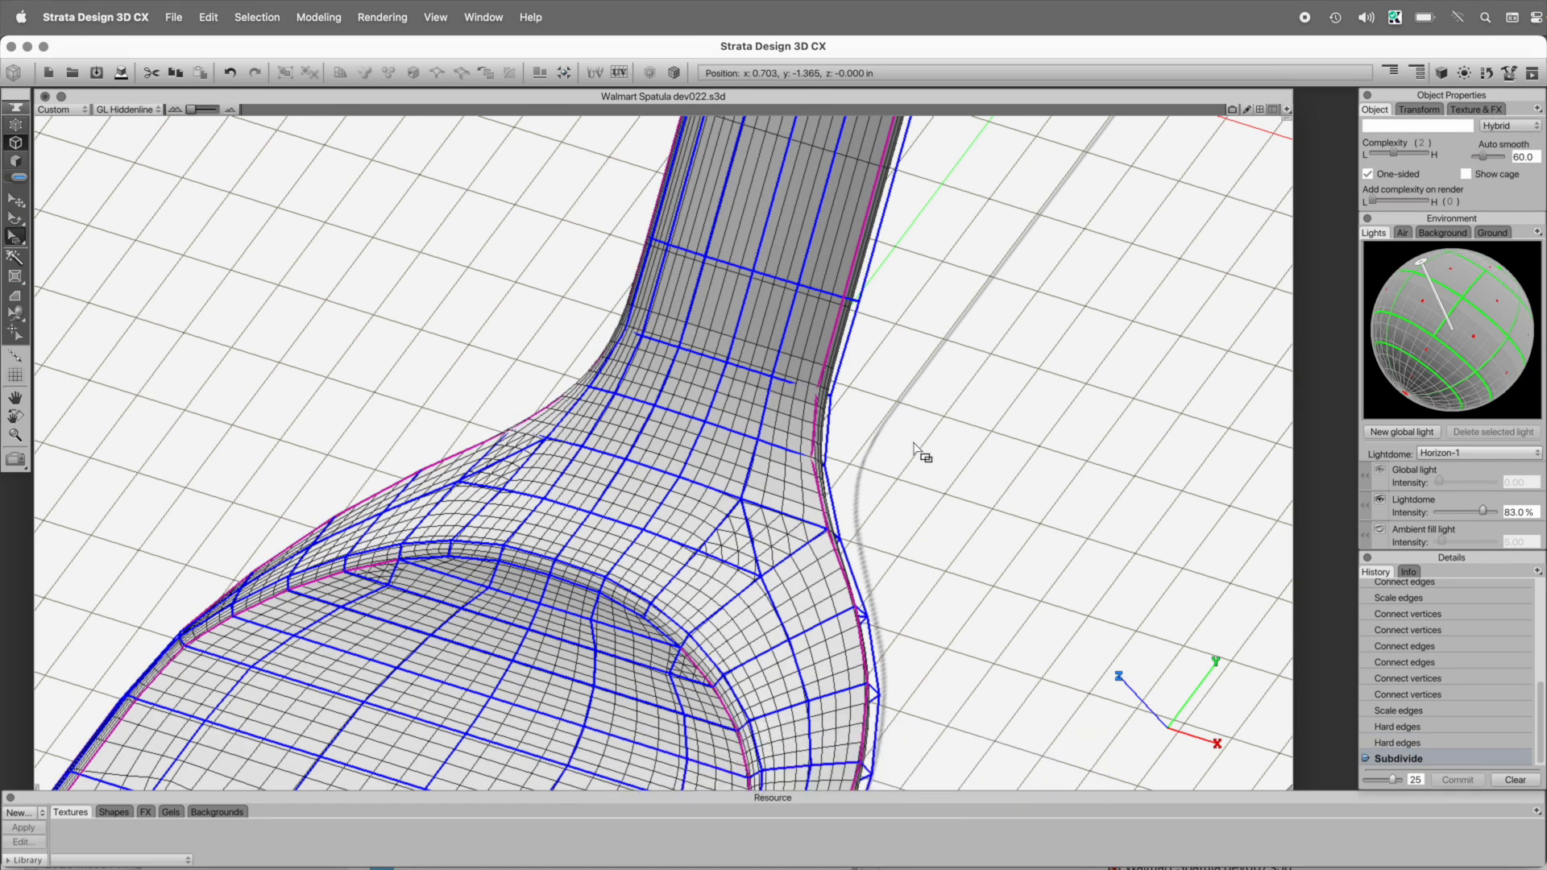
pyautogui.press('space')
pyautogui.moveTo(884, 606); pyautogui.dragTo(920, 389)
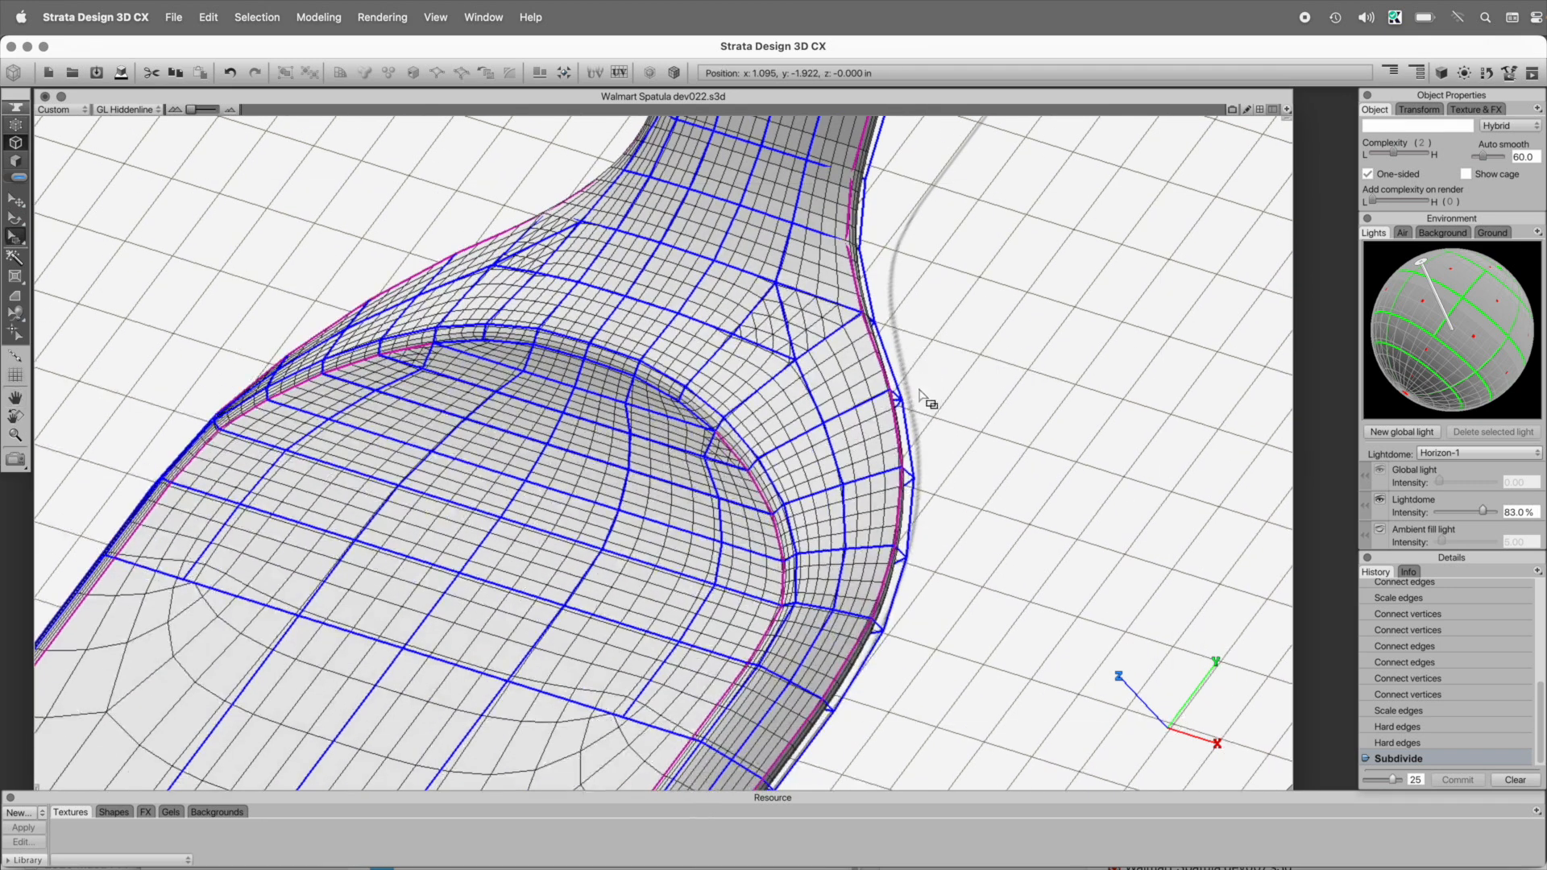
pyautogui.press('super+4')
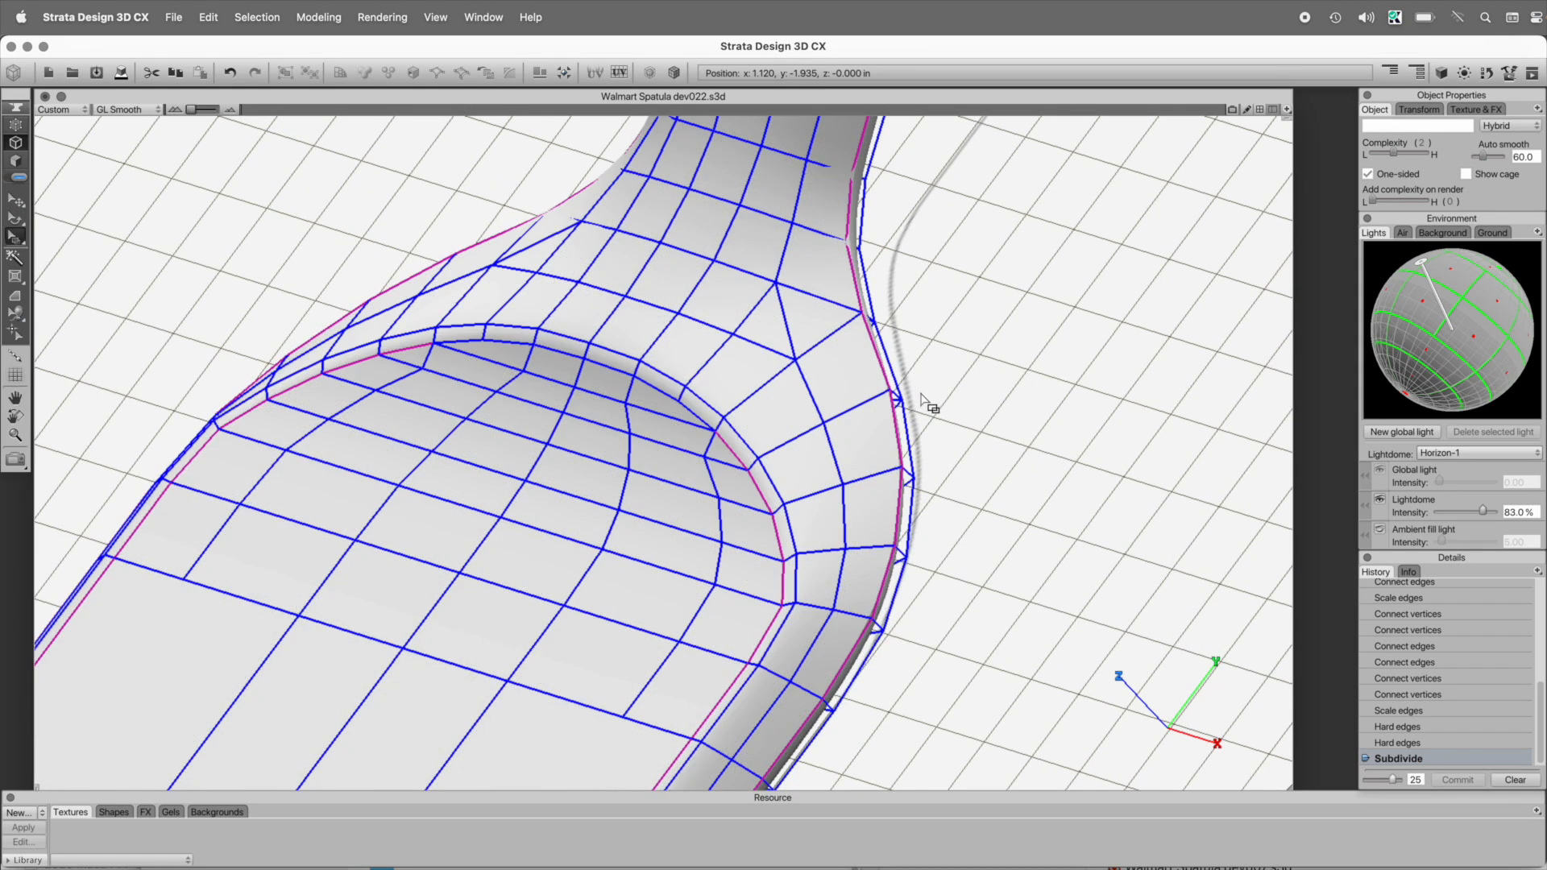
pyautogui.click(22, 180)
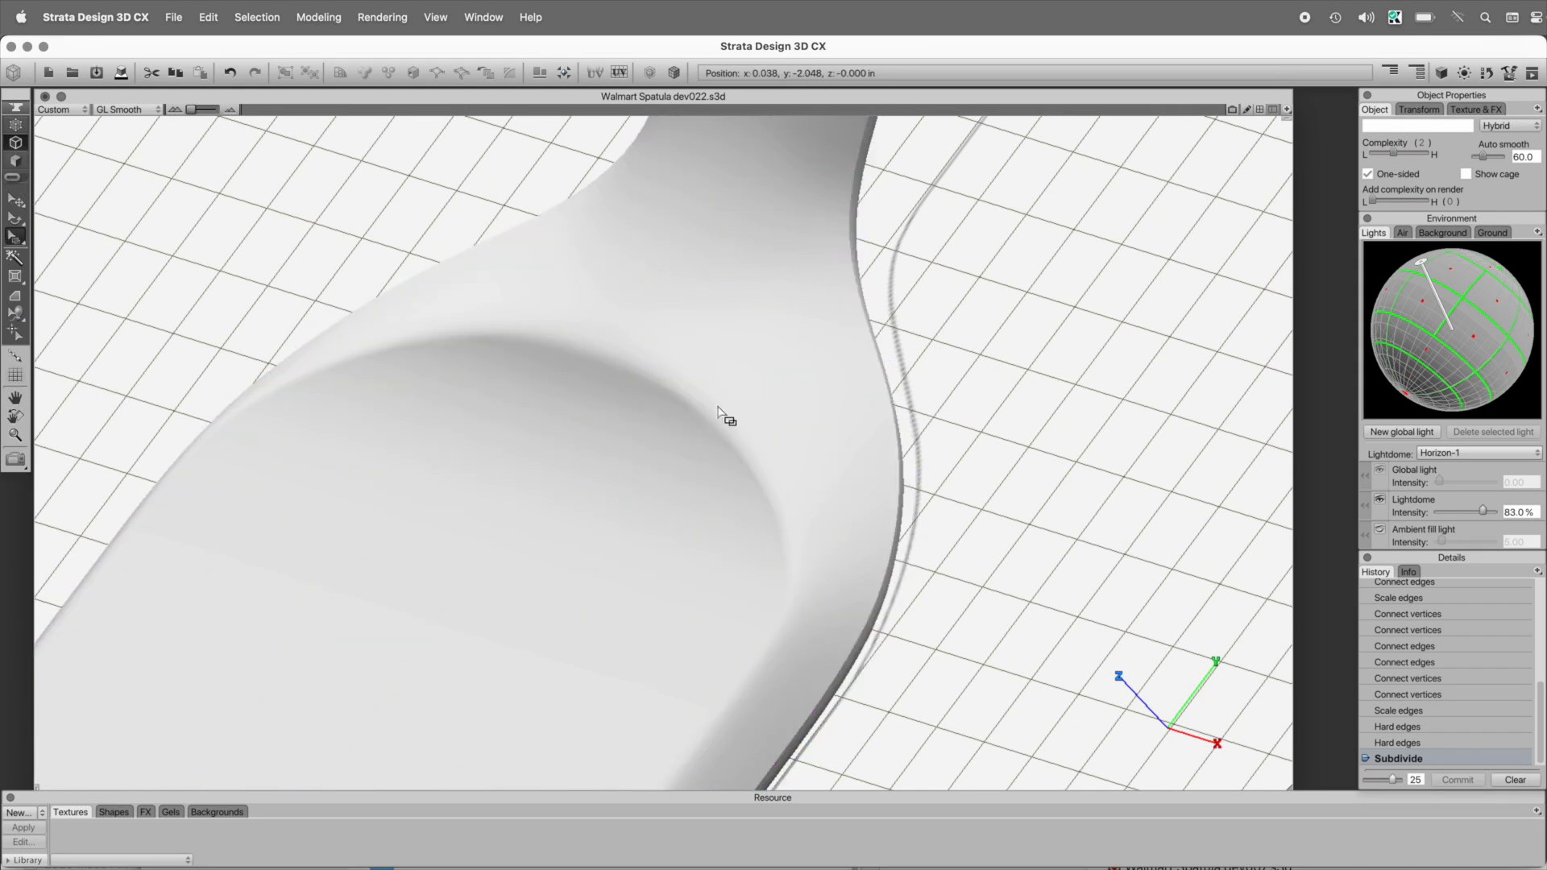
pyautogui.moveTo(752, 495); pyautogui.dragTo(718, 311)
pyautogui.moveTo(733, 413); pyautogui.dragTo(652, 591)
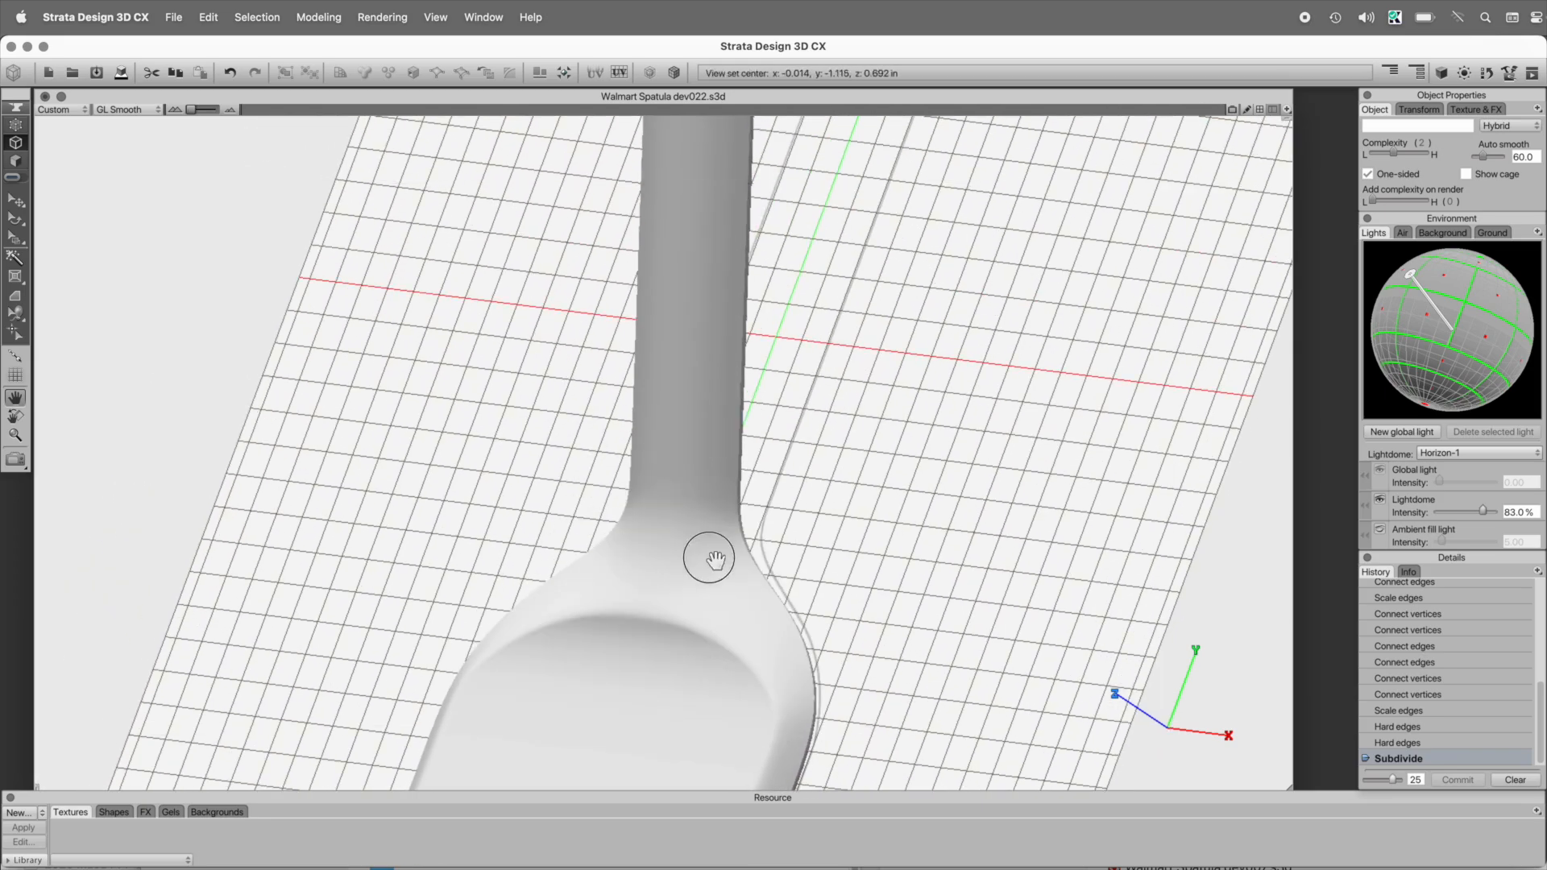